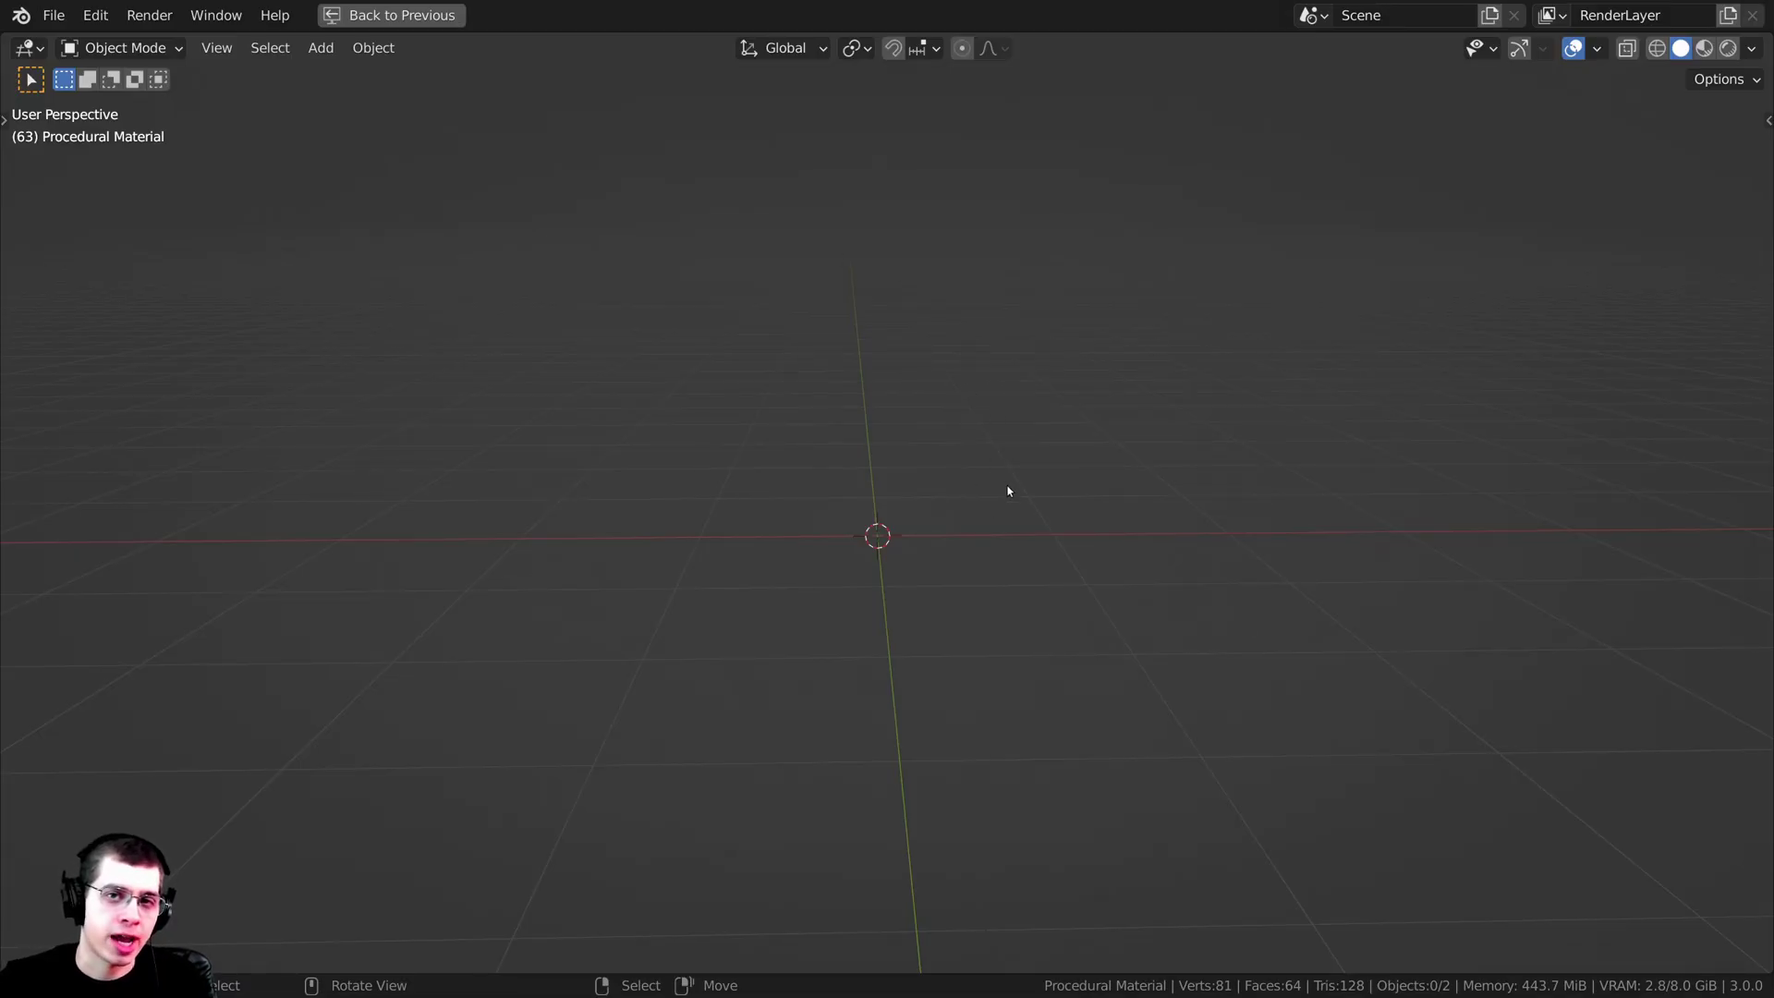
Step: Add a cube mesh at the scene origin
{"action": "middle_click_drag", "start_coordinate": [1007, 491], "coordinate": [972, 434]}
{"action": "key", "text": "shift+a"}
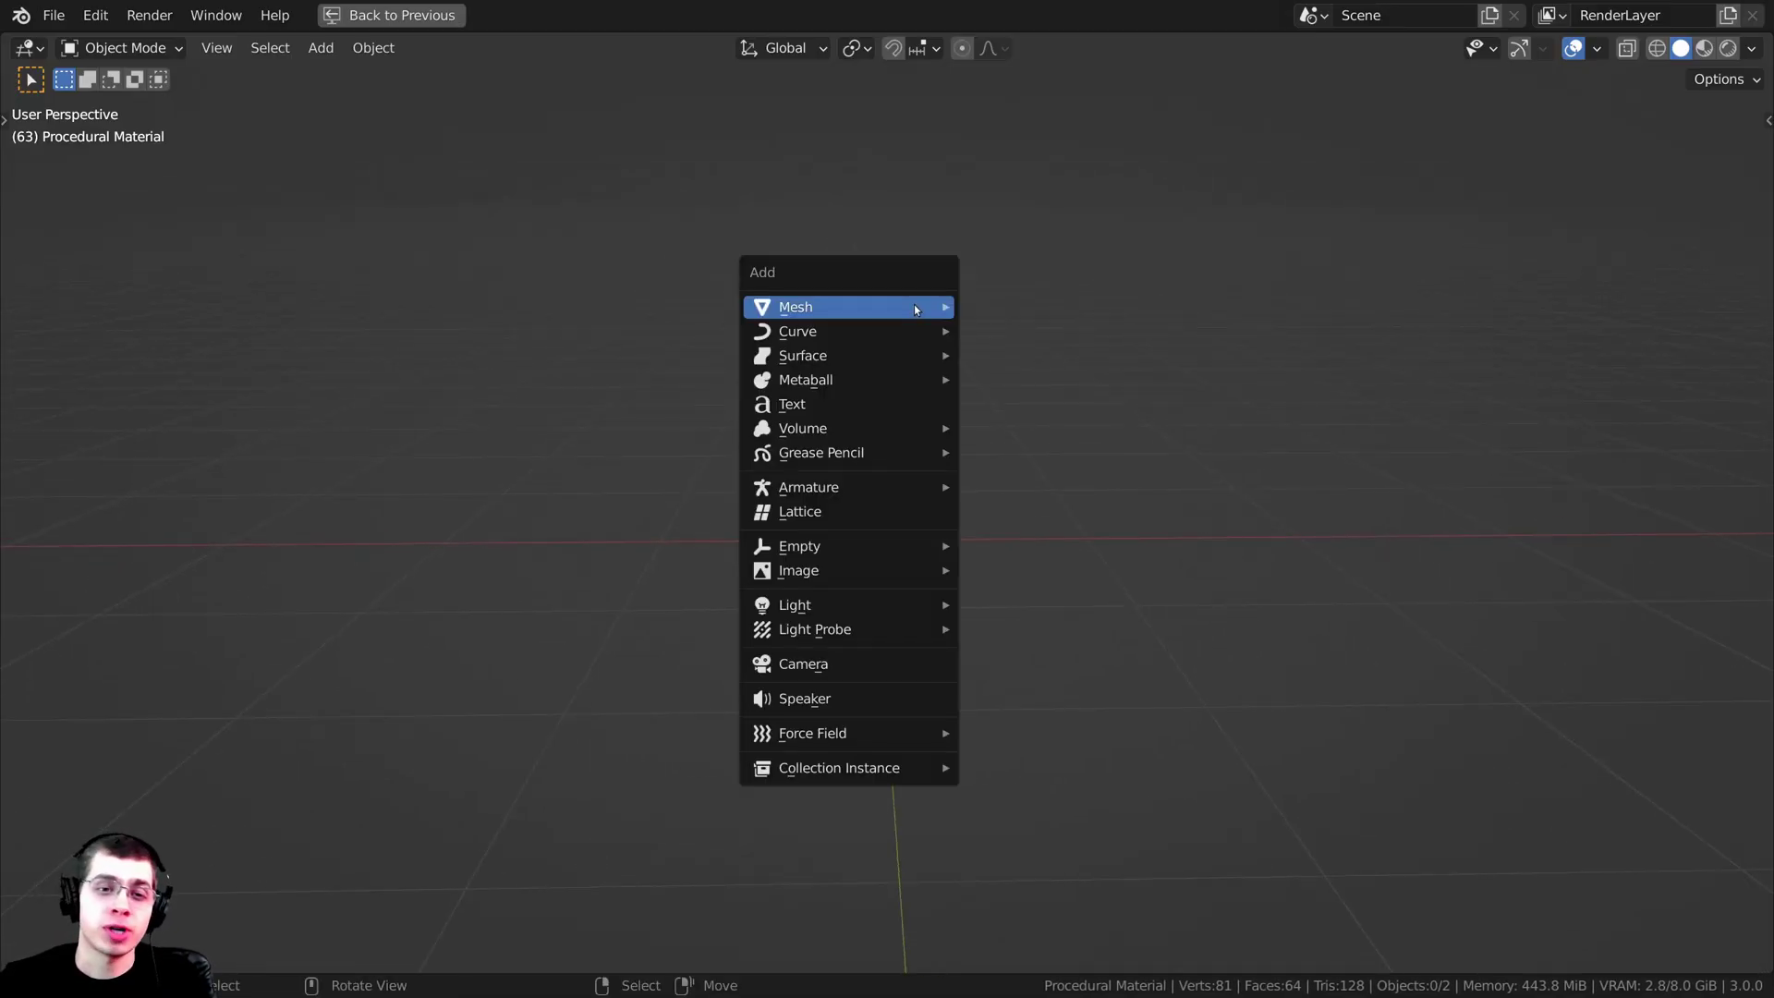
{"action": "mouse_move", "coordinate": [913, 305]}
{"action": "left_click", "coordinate": [1054, 327]}
{"action": "middle_click_drag", "start_coordinate": [1047, 353], "coordinate": [1089, 459]}
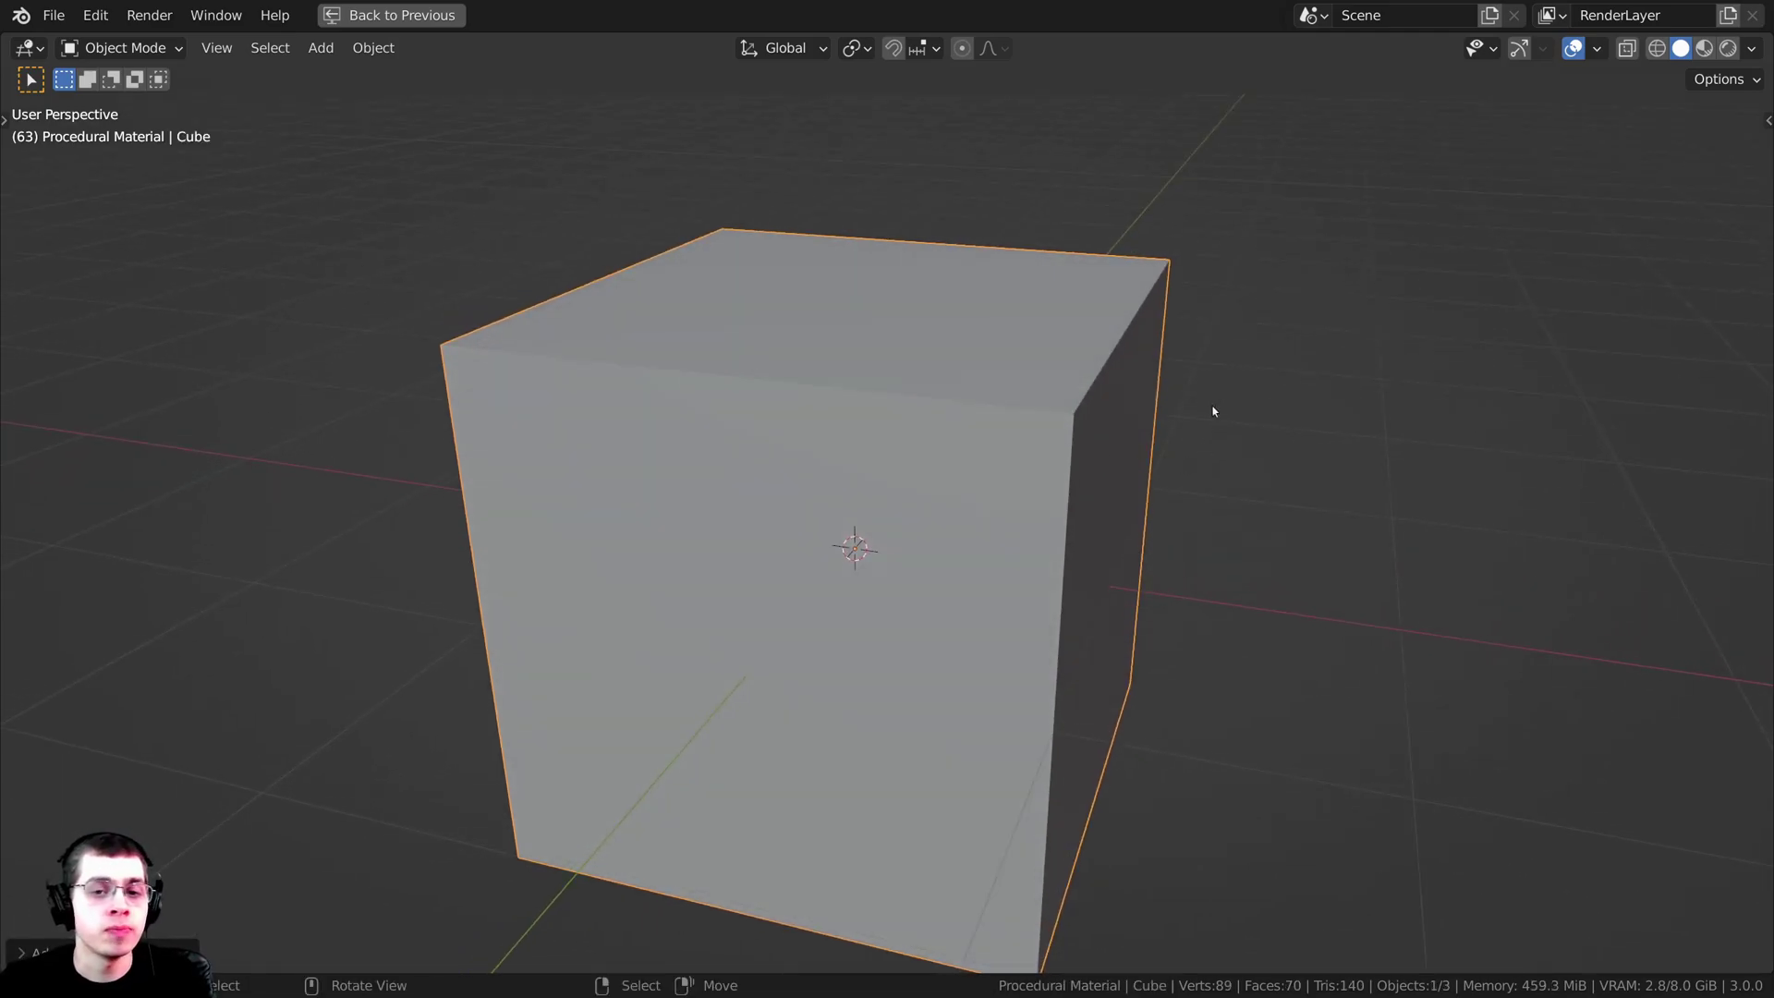
Step: Bevel all of the cube's edges with 6 segments and a width of about 0.05, and clear the selection
{"action": "key", "text": "Tab"}
{"action": "mouse_move", "coordinate": [1202, 421]}
{"action": "middle_mouse_down"}
{"action": "mouse_move", "coordinate": [1183, 499]}
{"action": "mouse_move", "coordinate": [1199, 443]}
{"action": "middle_mouse_up"}
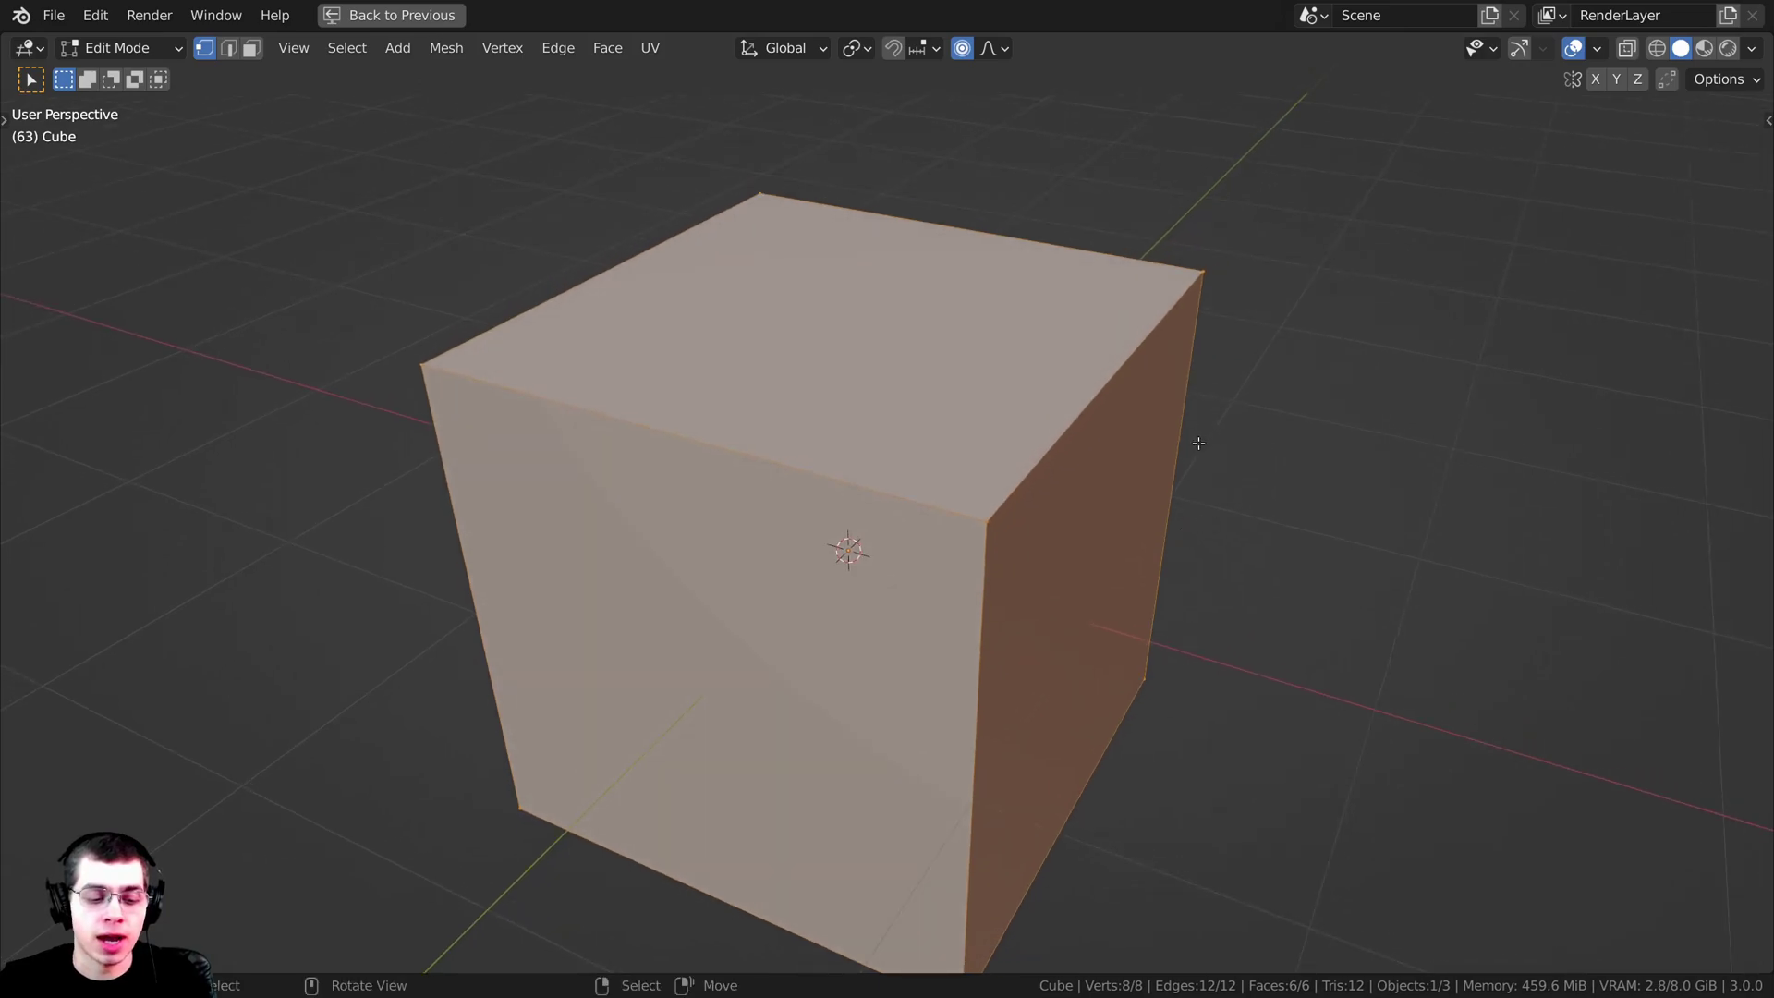
{"action": "key", "text": "ctrl+b"}
{"action": "scroll", "coordinate": [1510, 519], "scroll_direction": "up", "scroll_amount": 4}
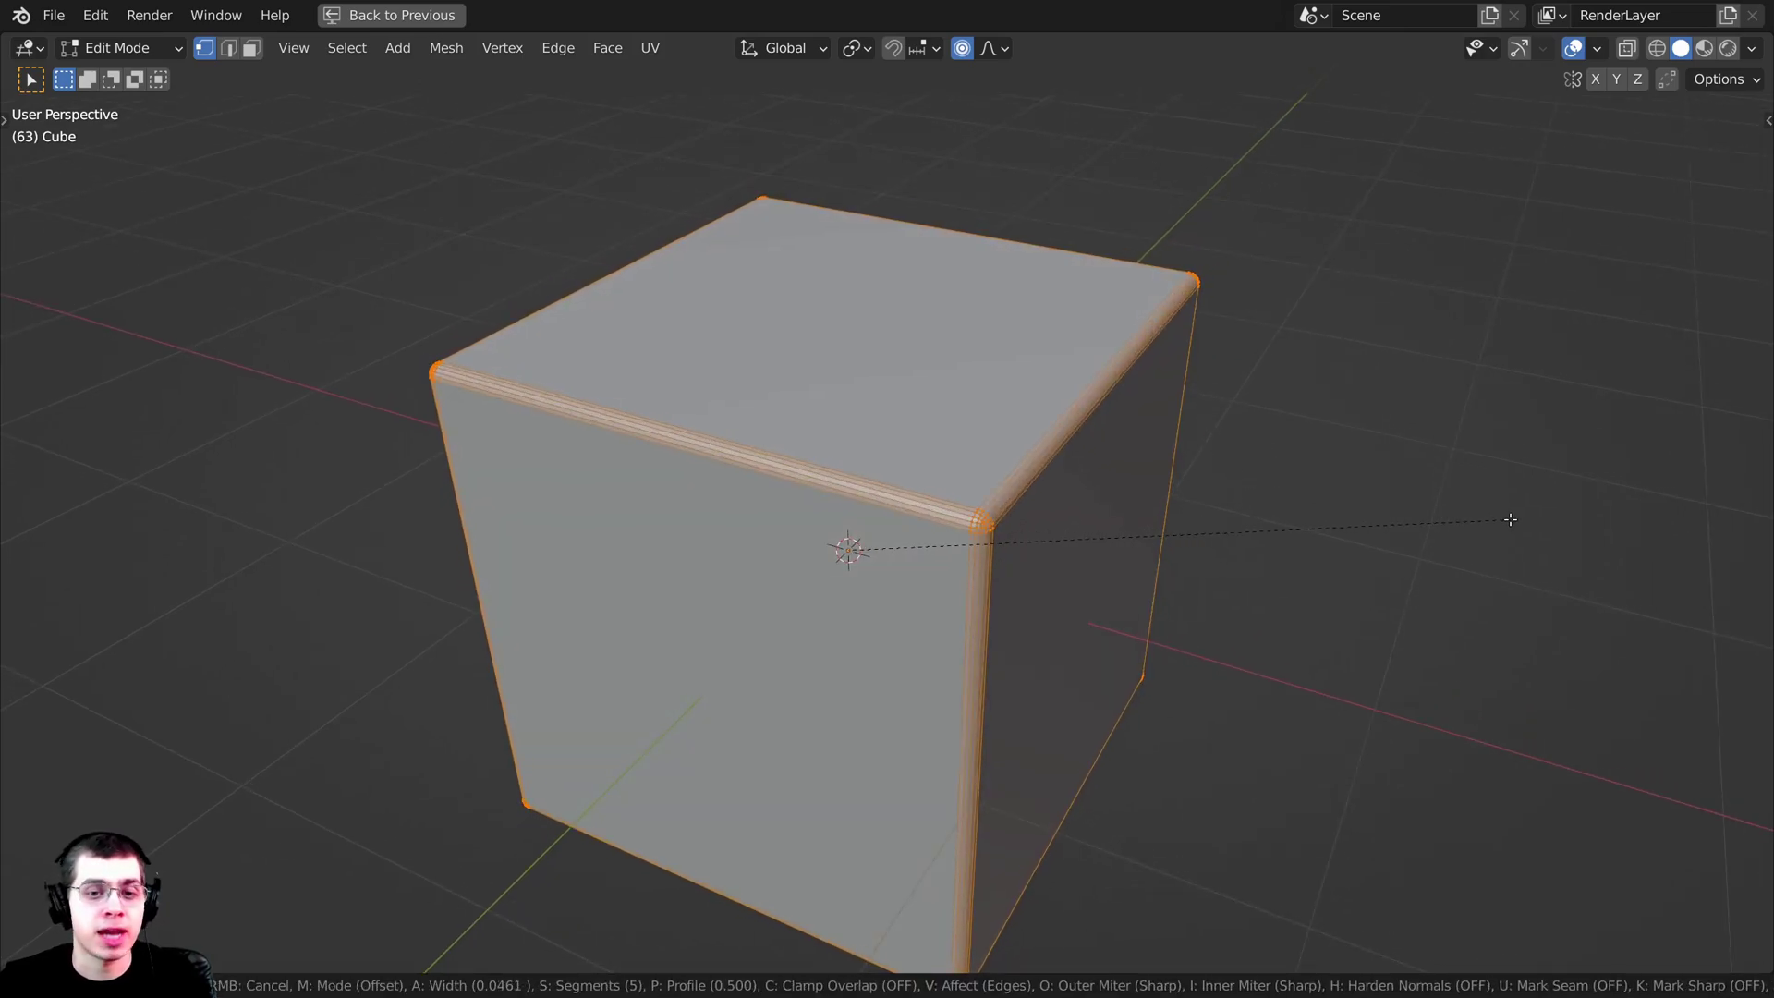
{"action": "scroll", "coordinate": [1511, 521], "scroll_direction": "down", "scroll_amount": 4}
{"action": "scroll", "coordinate": [1513, 522], "scroll_direction": "up", "scroll_amount": 5}
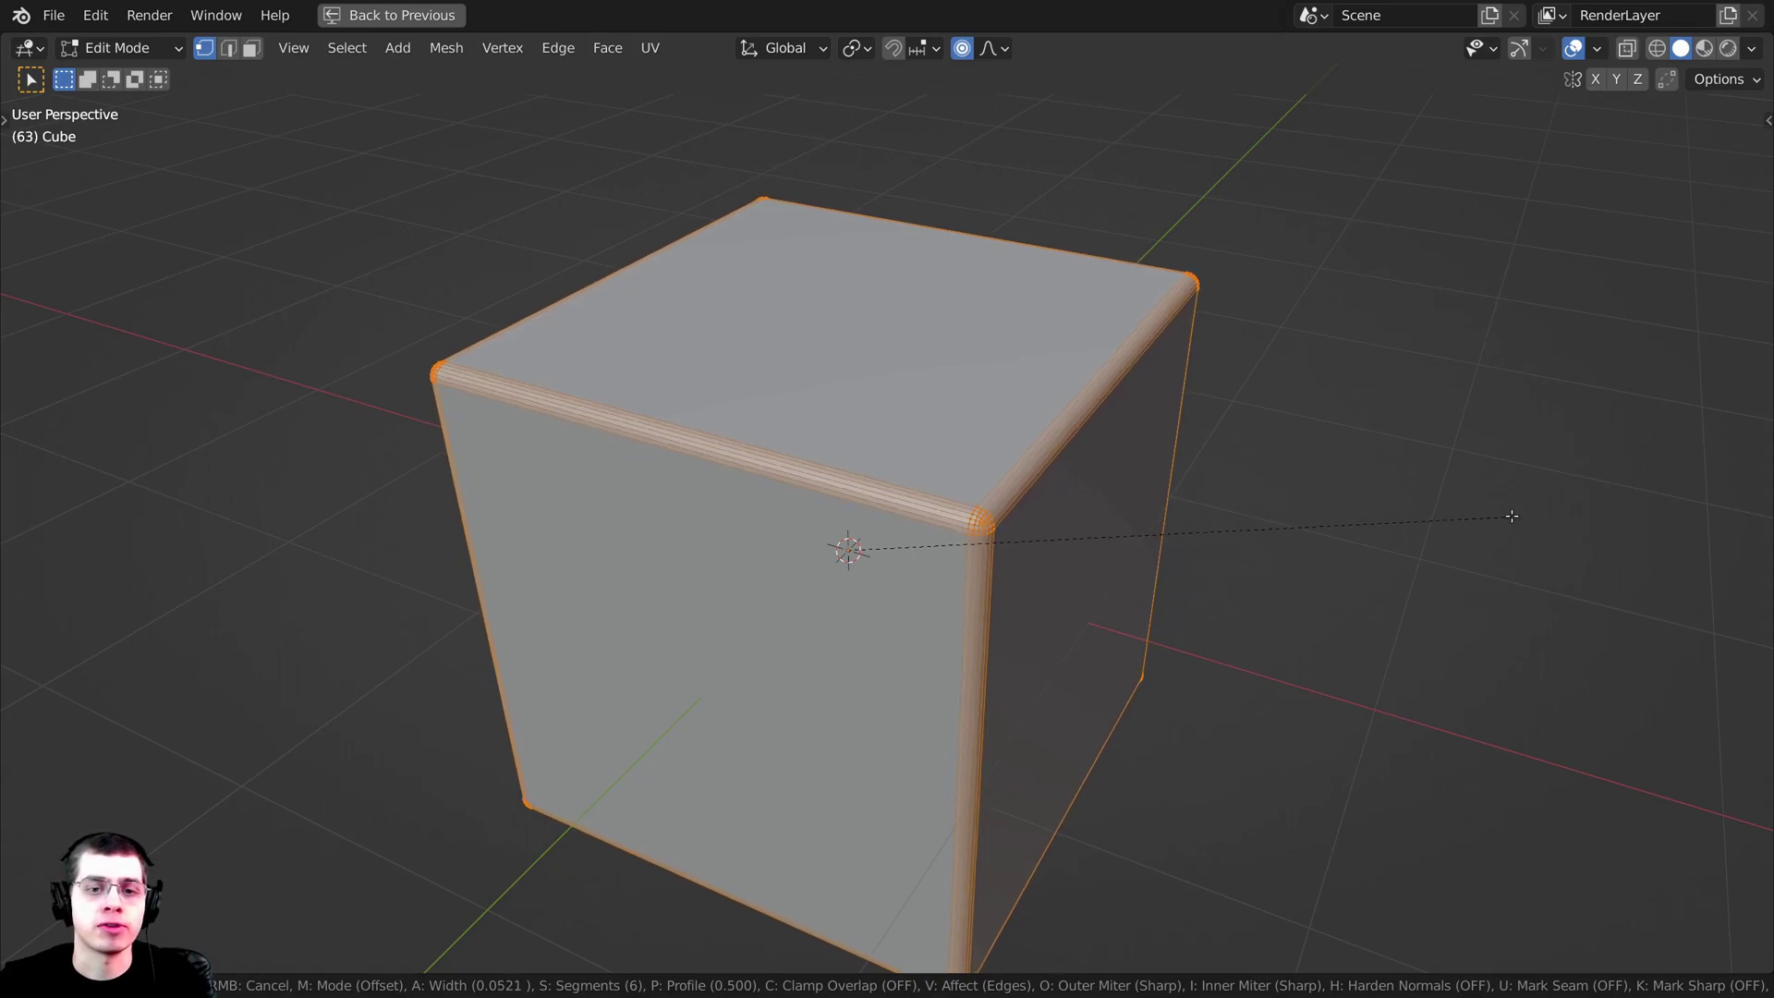
{"action": "left_click", "coordinate": [1511, 516]}
{"action": "middle_click_drag", "start_coordinate": [878, 526], "coordinate": [802, 170]}
{"action": "key", "text": "alt+a"}
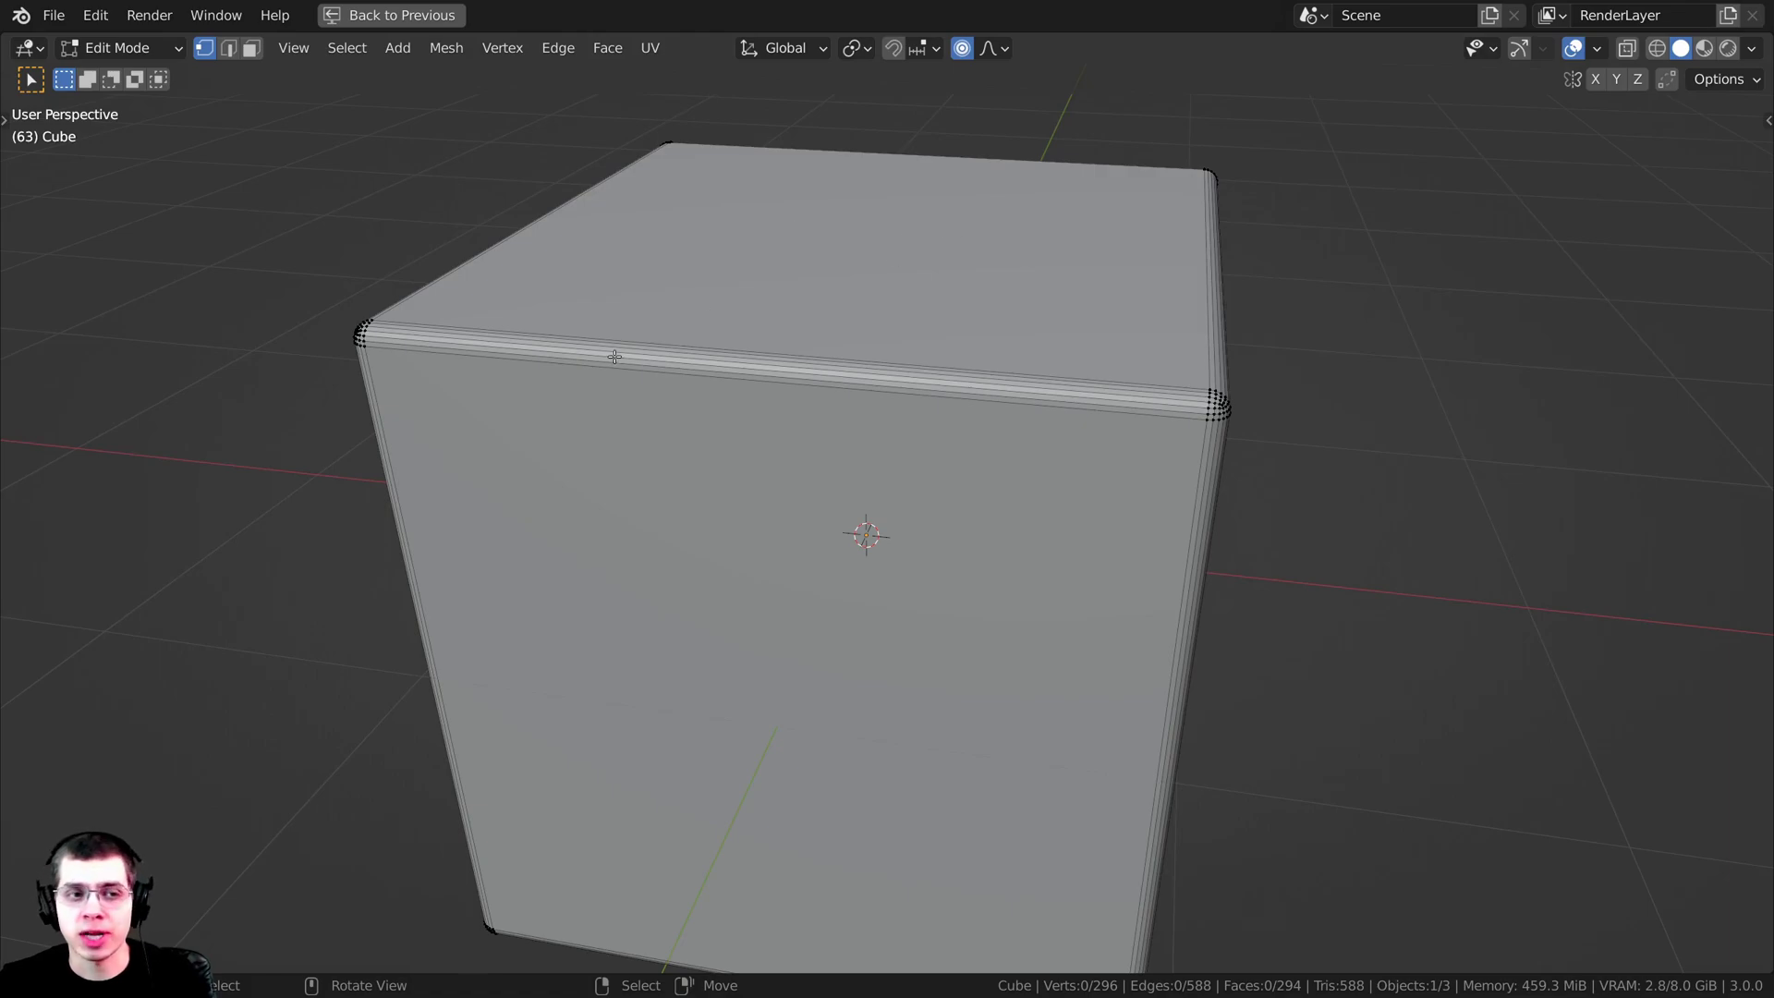
Step: Add a dense set of evenly spaced loop cuts across one horizontal direction of the cube and deselect them
{"action": "scroll", "coordinate": [926, 419], "scroll_direction": "down", "scroll_amount": 2}
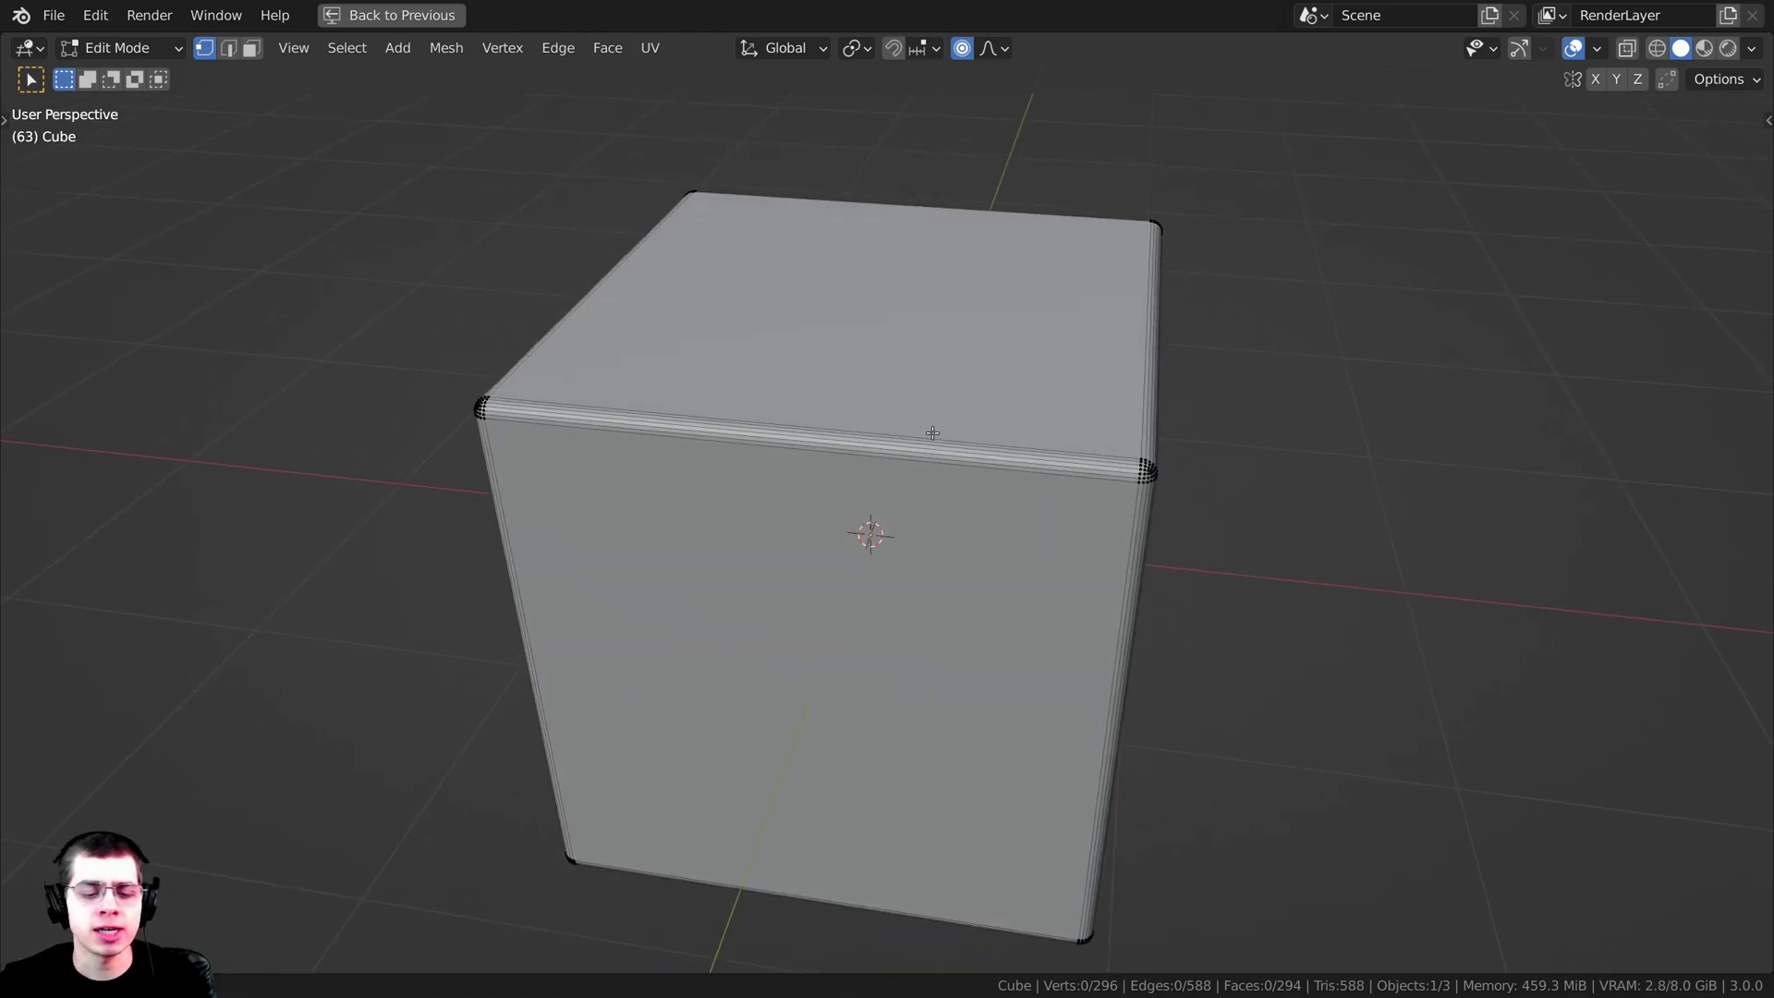
{"action": "key", "text": "ctrl+r"}
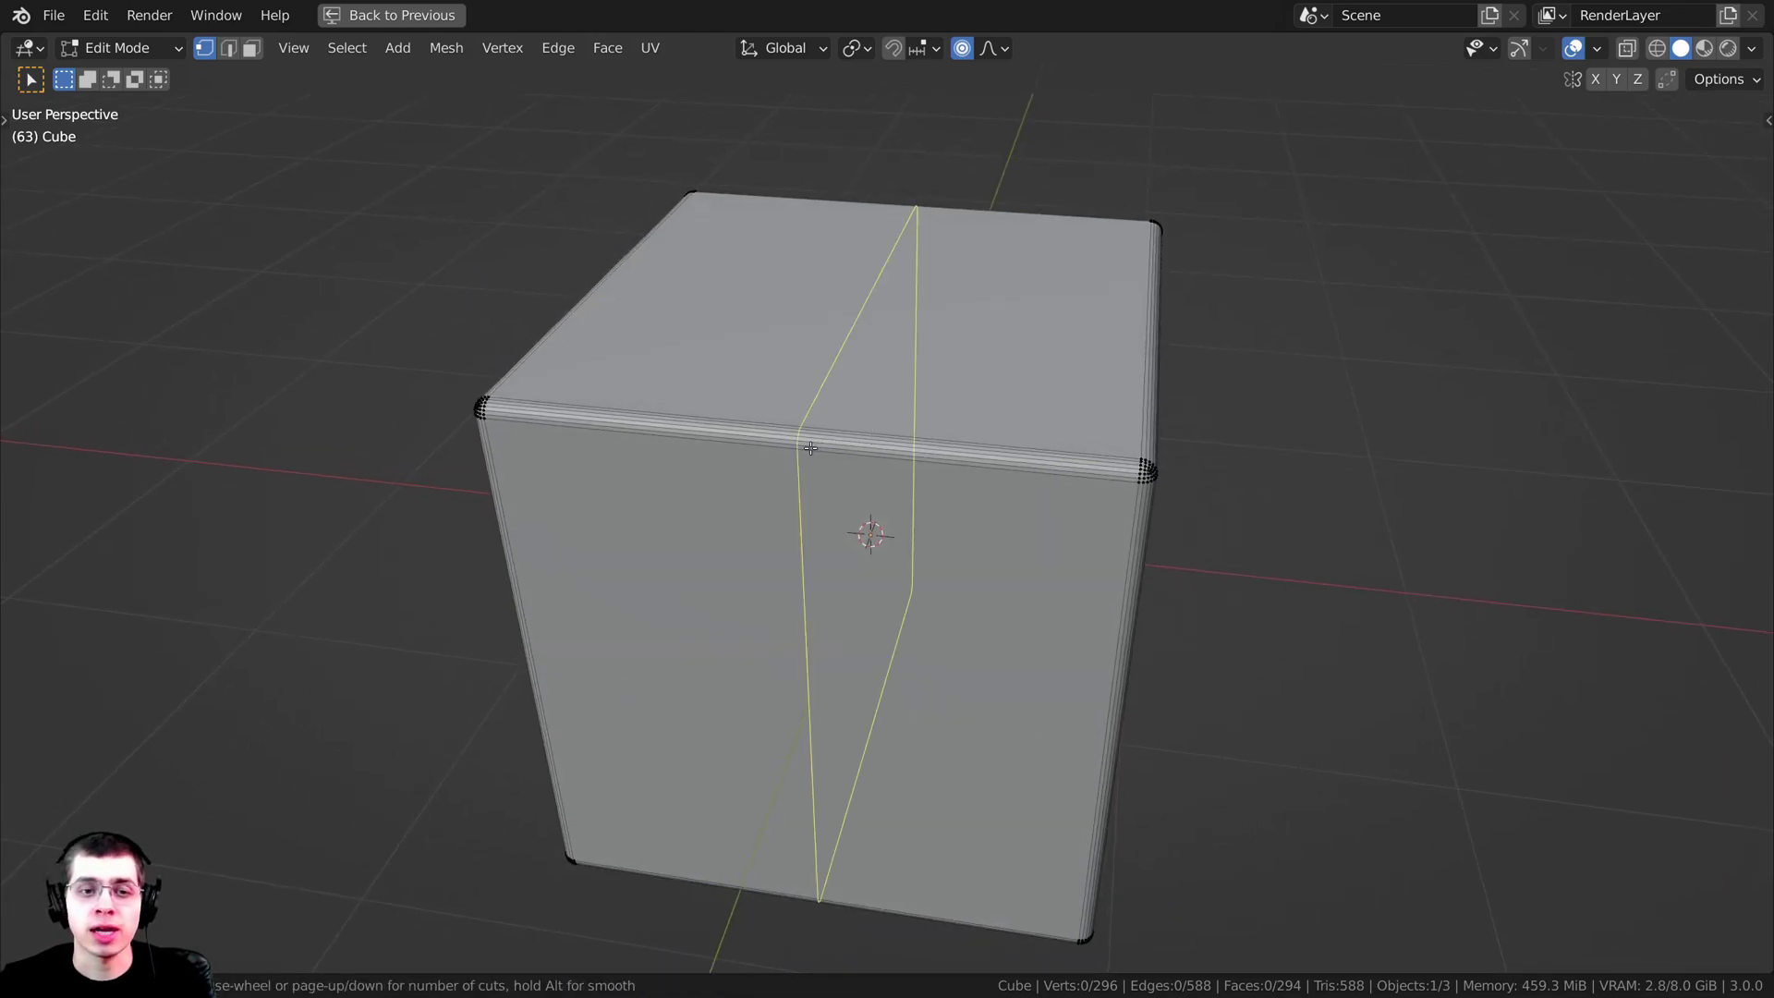
{"action": "scroll", "coordinate": [810, 448], "scroll_direction": "up", "scroll_amount": 20}
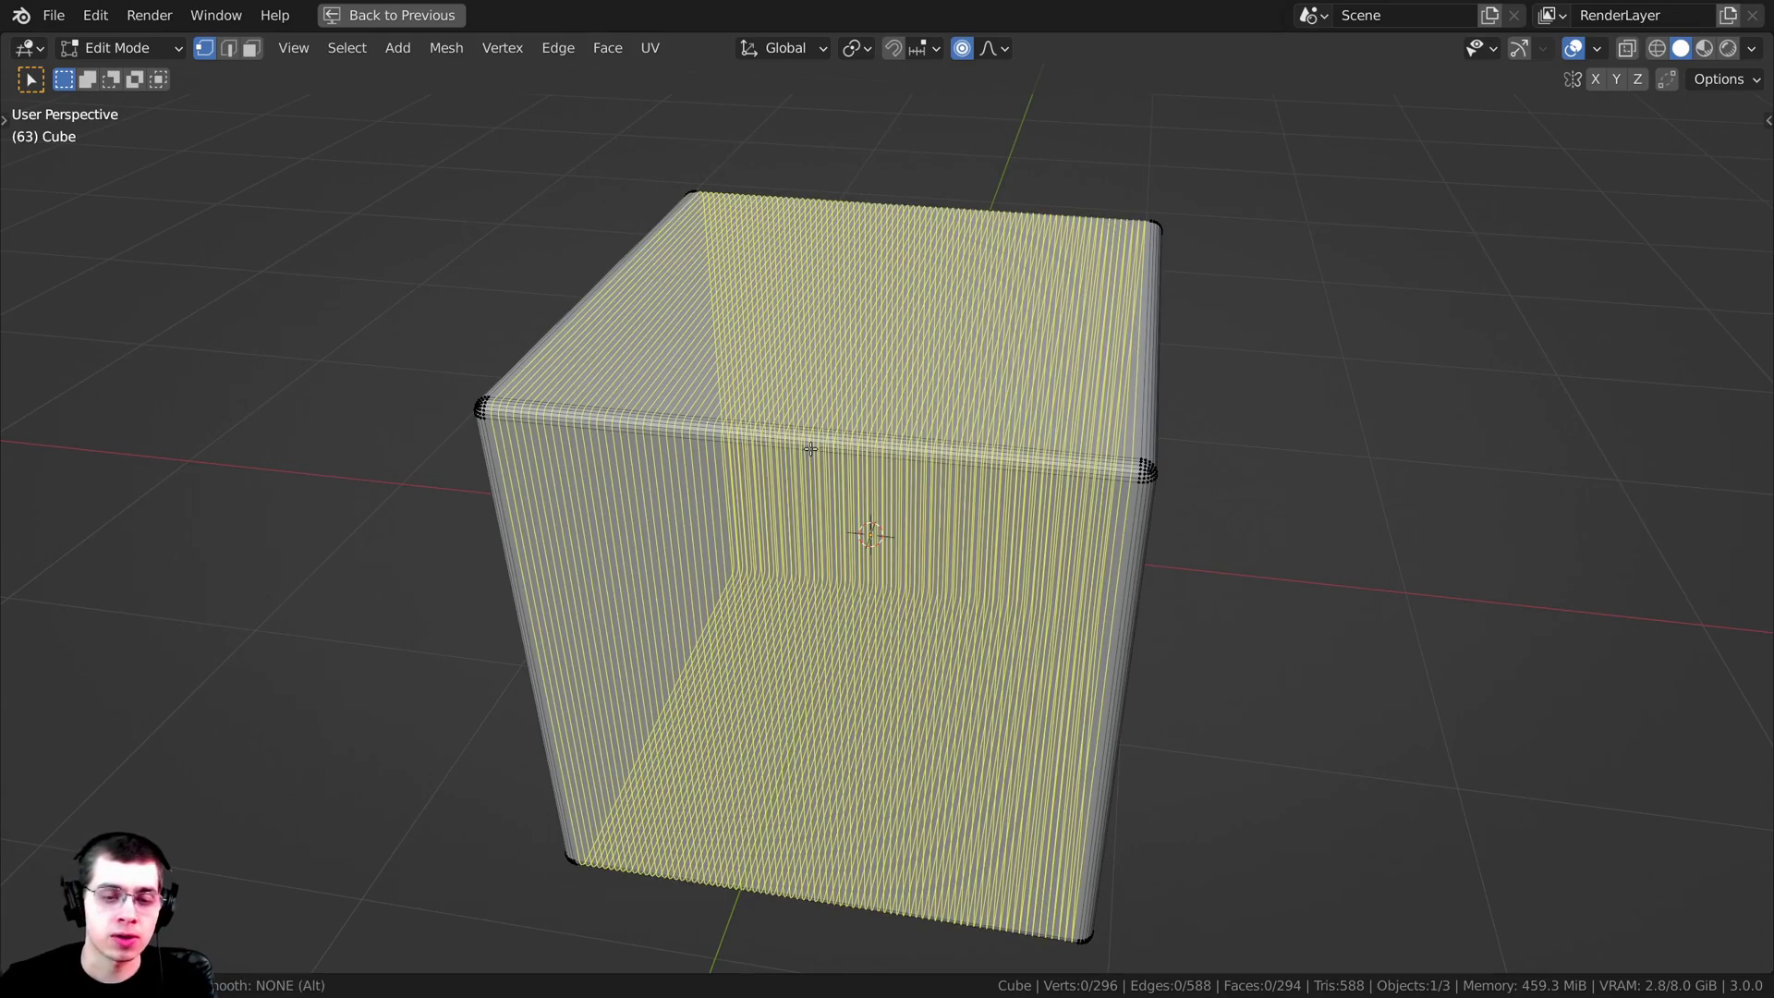
{"action": "left_click", "coordinate": [810, 448]}
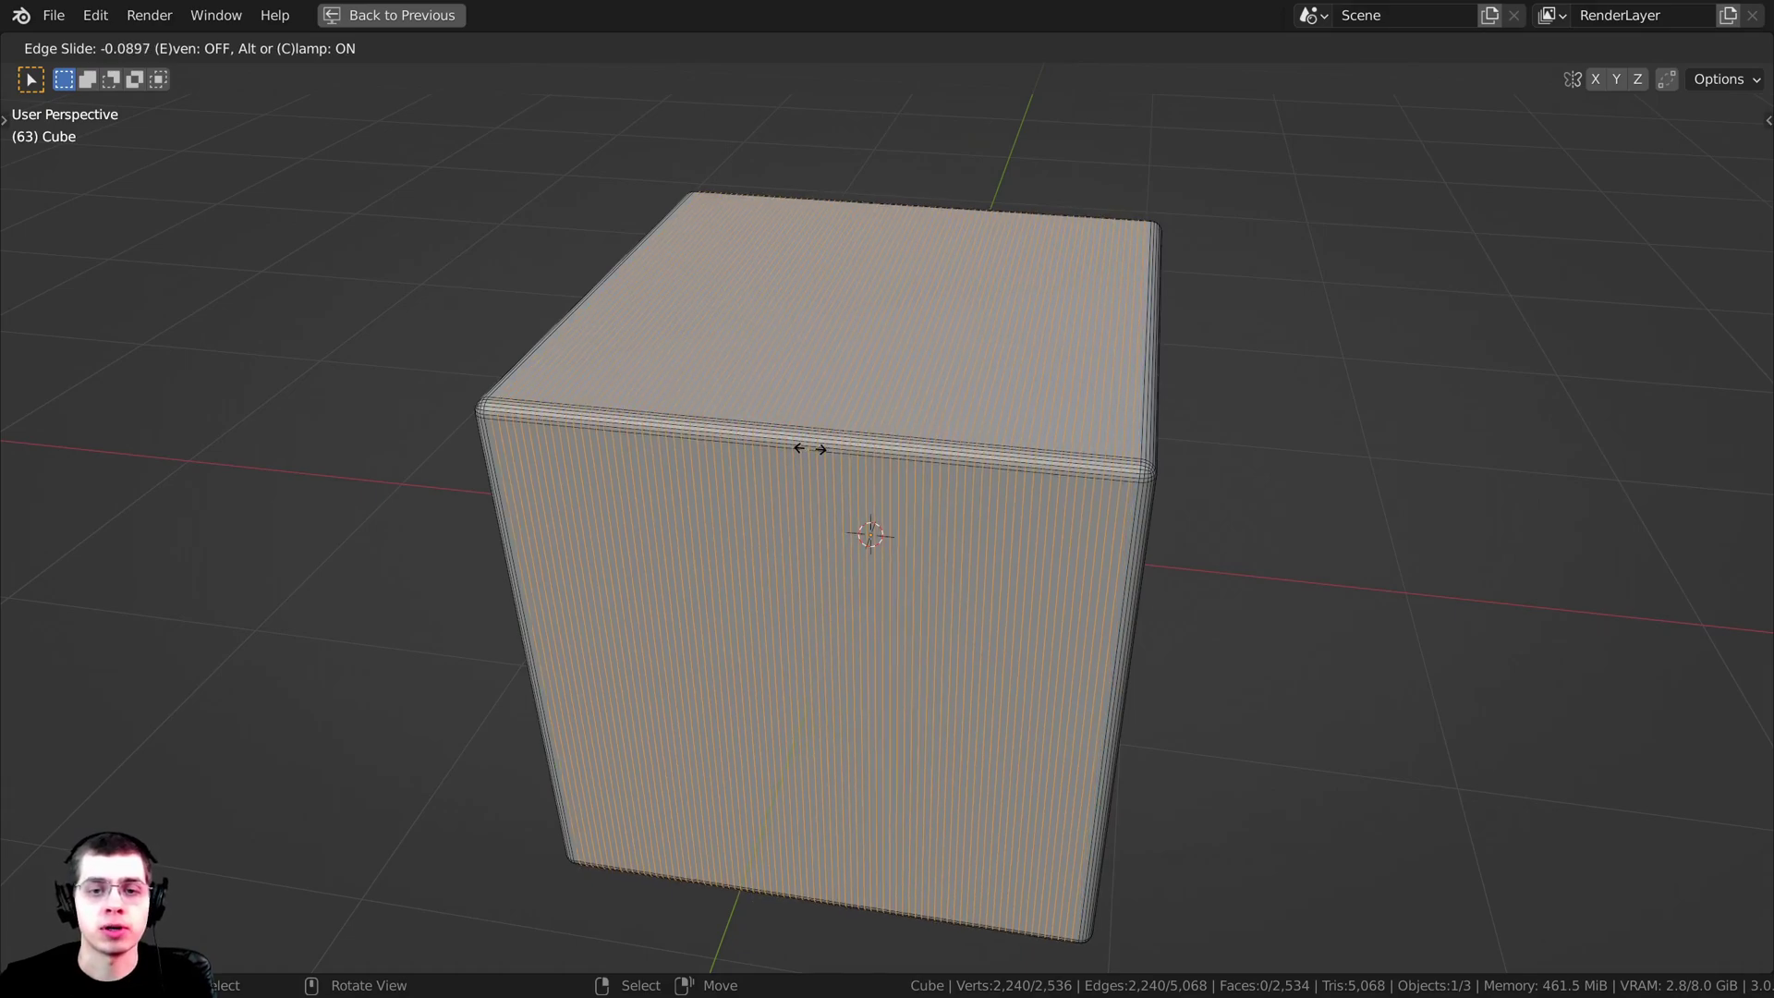
{"action": "left_click", "coordinate": [810, 441]}
{"action": "key", "text": "alt+a"}
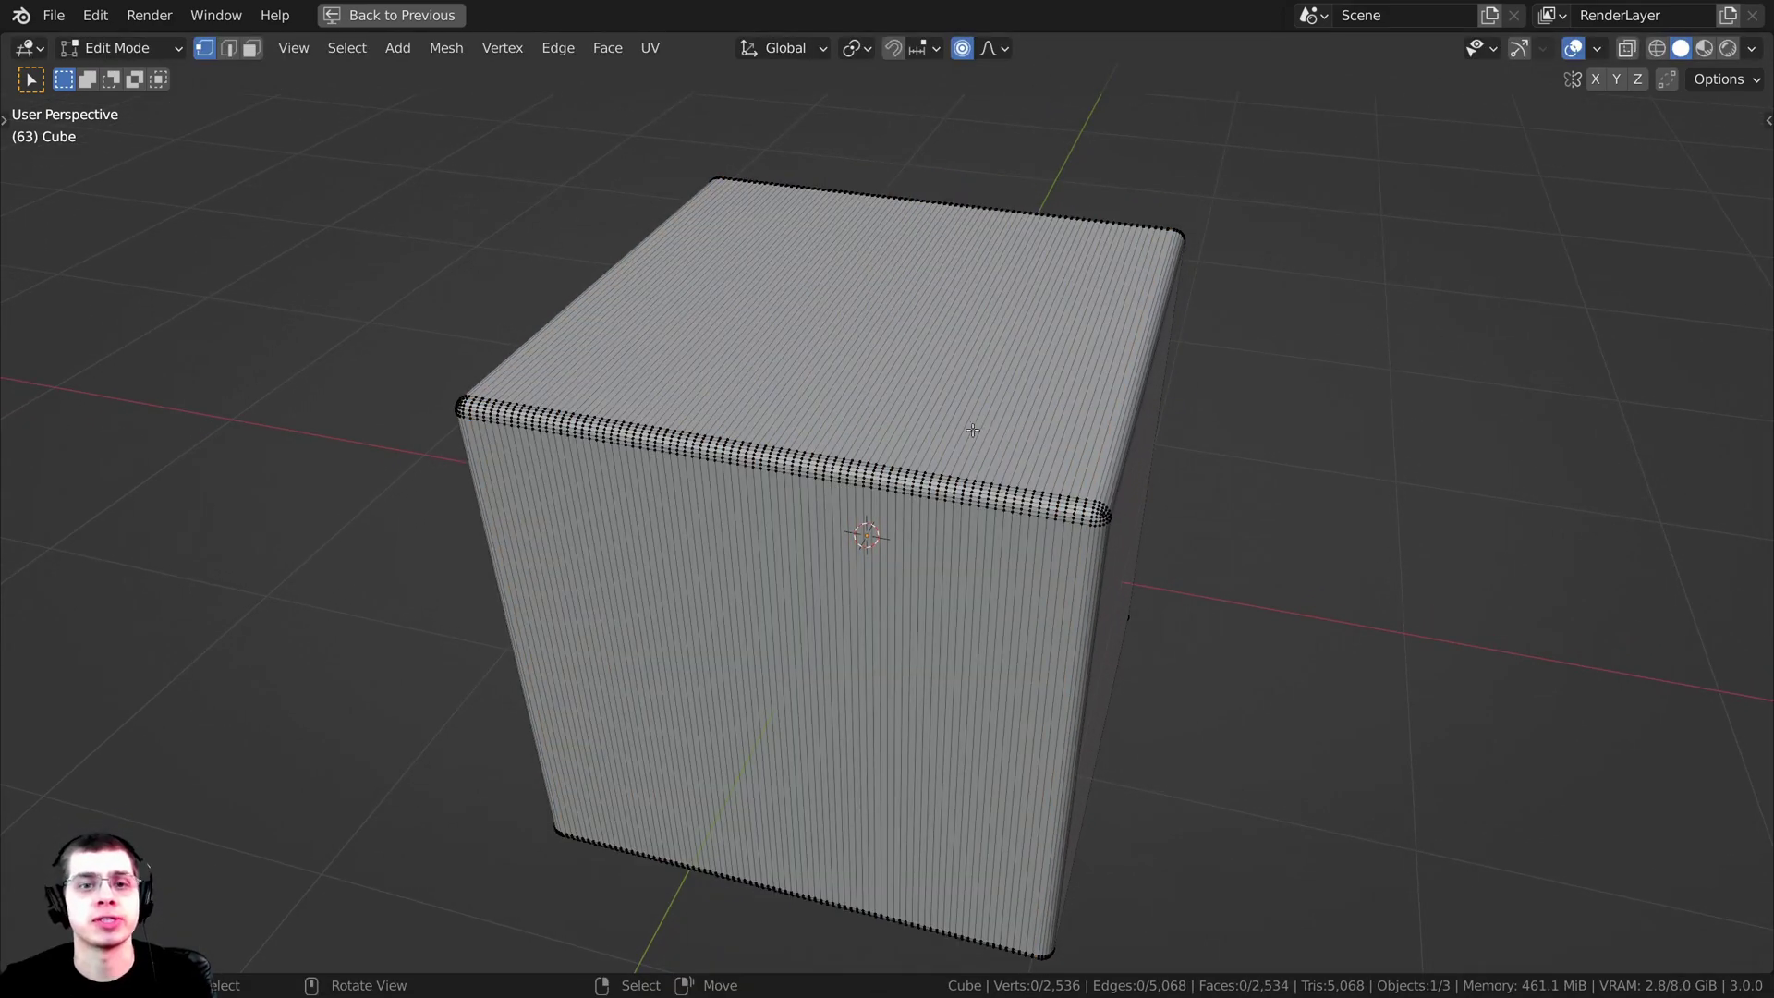
Step: Add a matching dense set of loop cuts across the cube's other horizontal direction, keeping them centred
{"action": "middle_click_drag", "start_coordinate": [970, 424], "coordinate": [903, 480]}
{"action": "scroll", "coordinate": [902, 479], "scroll_direction": "down", "scroll_amount": 3}
{"action": "scroll", "coordinate": [887, 457], "scroll_direction": "up", "scroll_amount": 1}
{"action": "key", "text": "ctrl+r"}
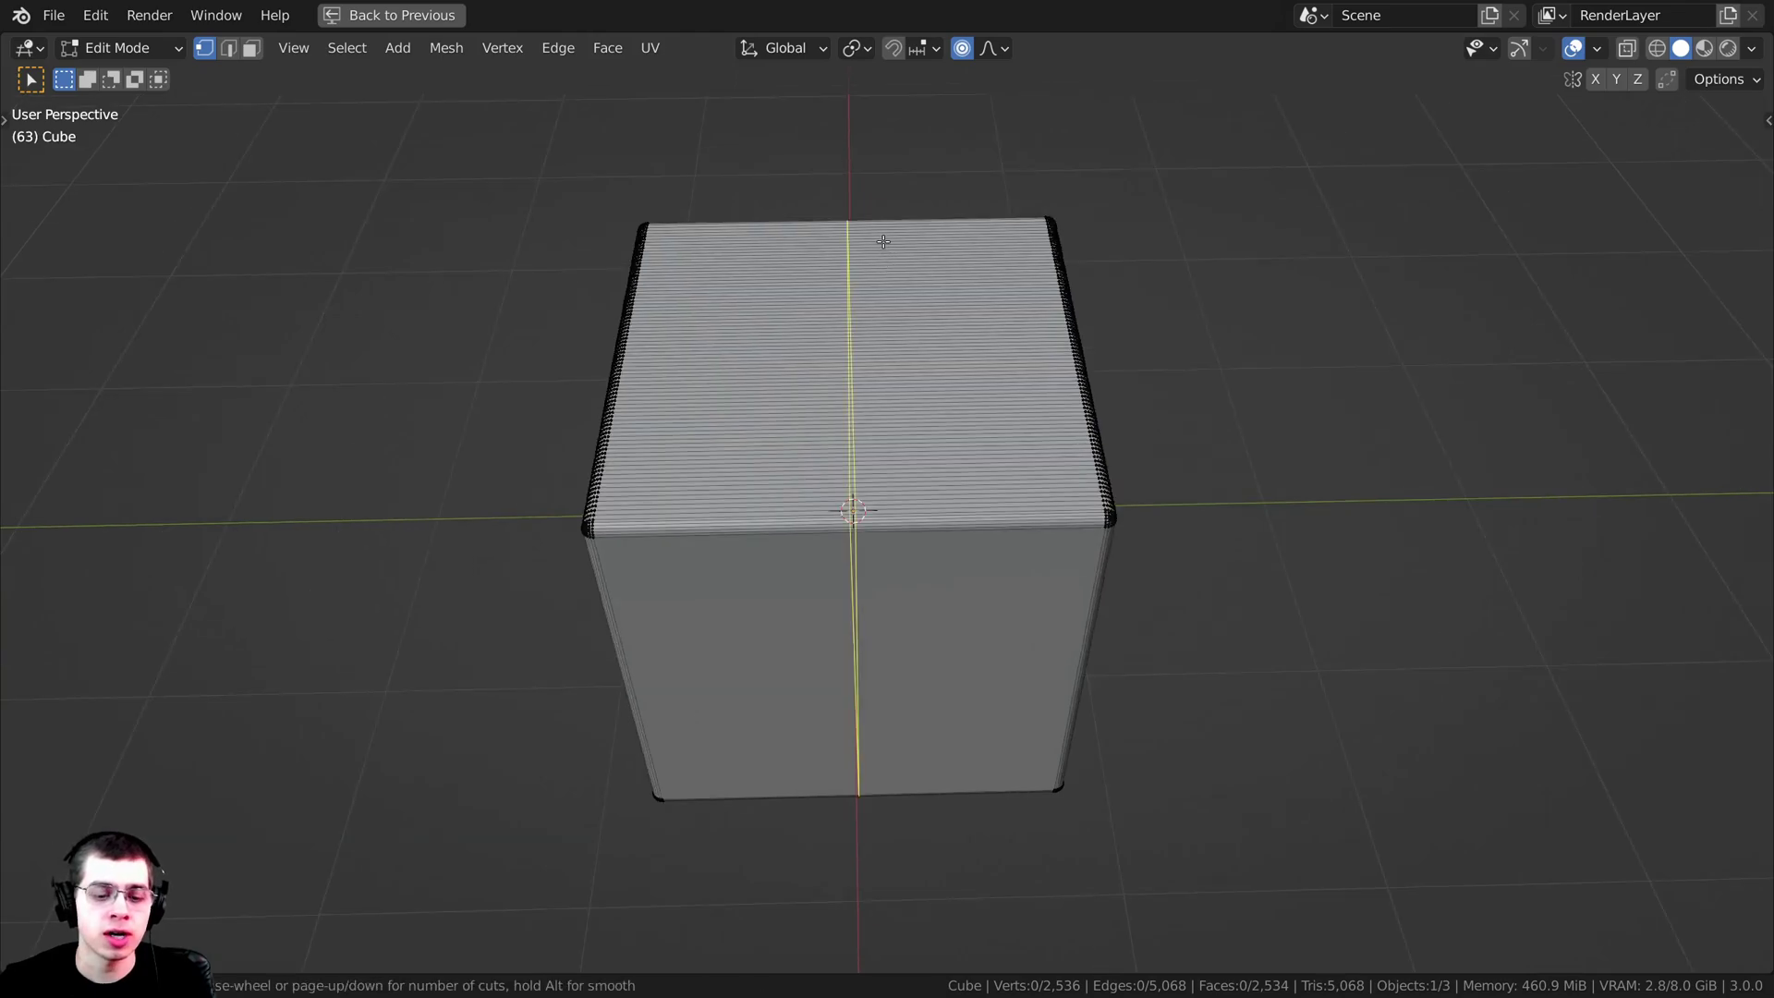
{"action": "scroll", "coordinate": [884, 241], "scroll_direction": "up", "scroll_amount": 15}
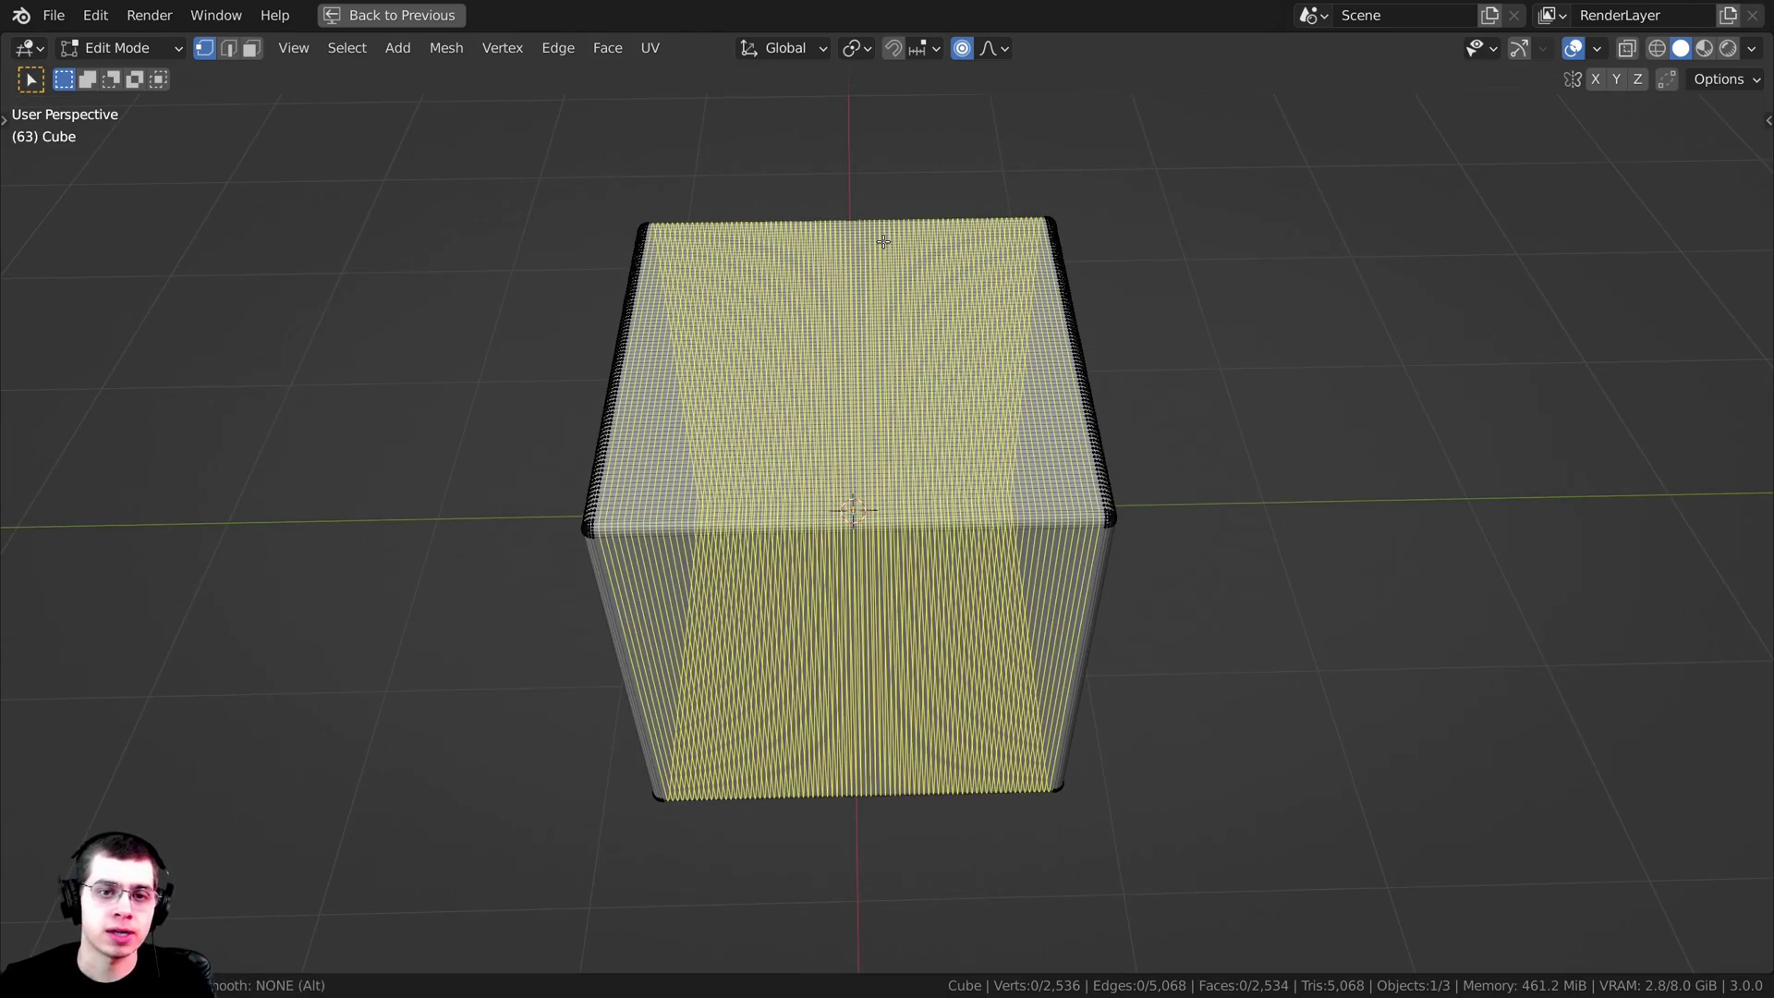
{"action": "left_click", "coordinate": [884, 241]}
{"action": "right_click", "coordinate": [810, 130]}
{"action": "middle_click_drag", "start_coordinate": [815, 462], "coordinate": [915, 354]}
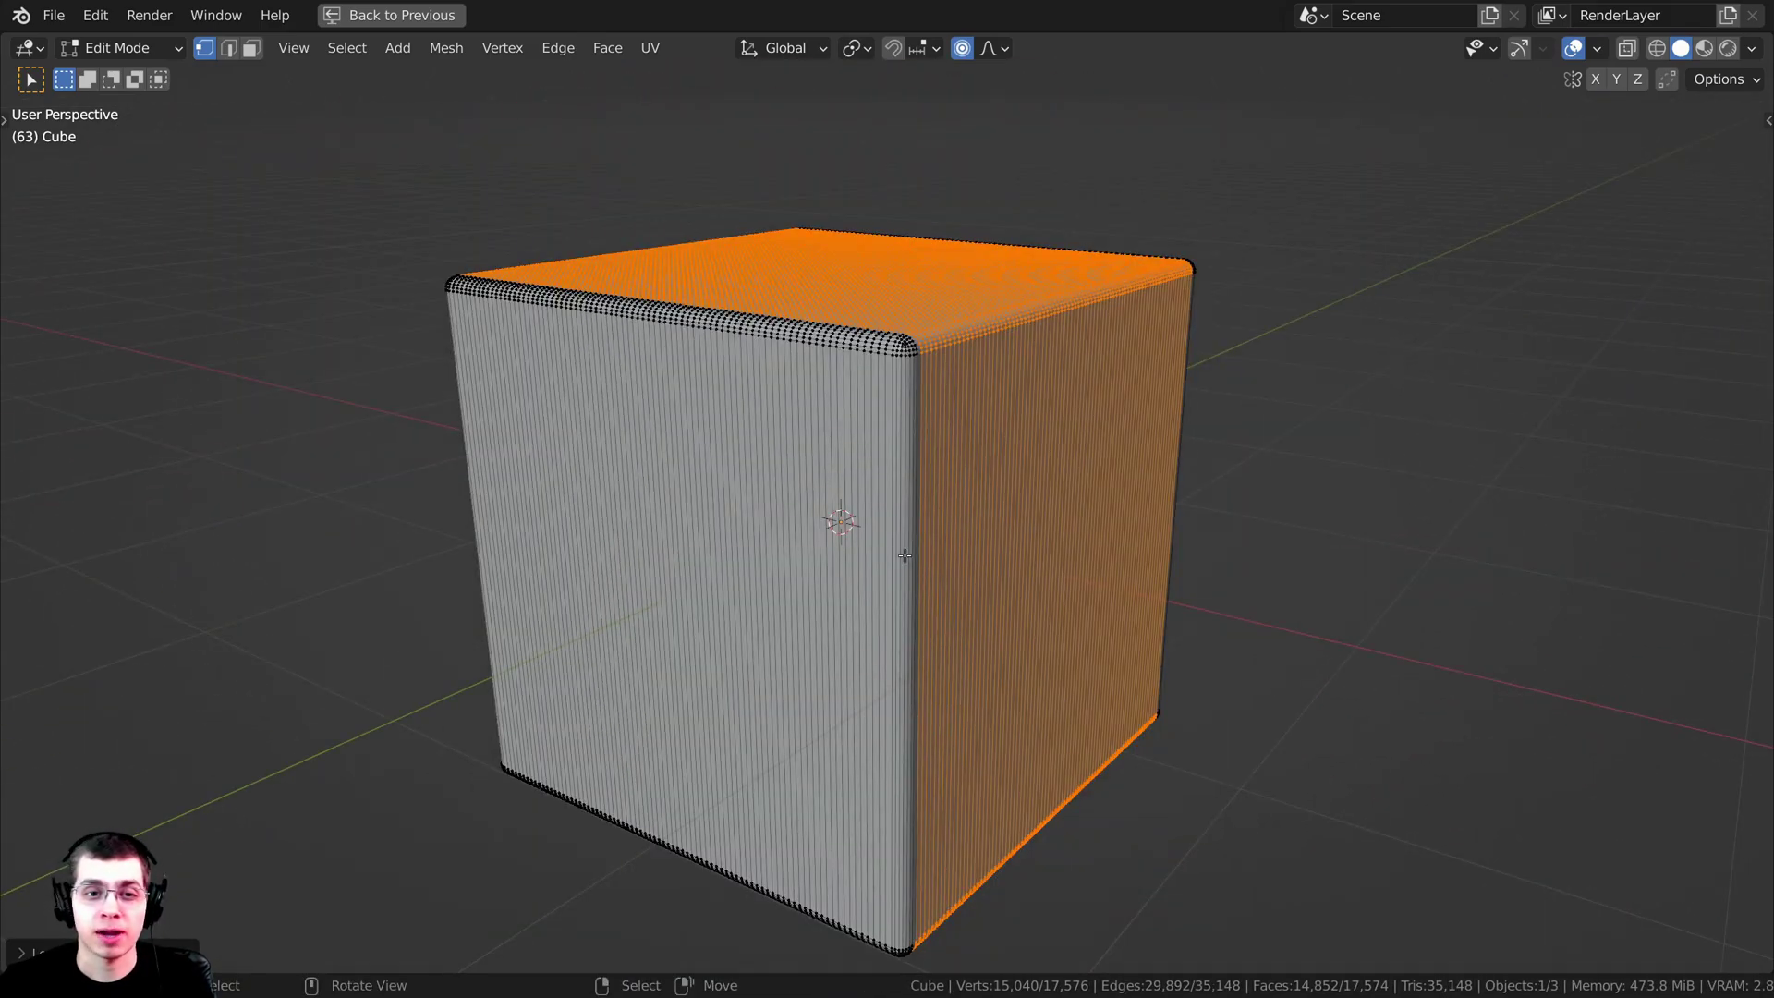
Step: Add dense horizontal loop cuts around the cube's height, keep them centred, and clear the selection
{"action": "scroll", "coordinate": [918, 534], "scroll_direction": "up", "scroll_amount": 2}
{"action": "key", "text": "ctrl+r"}
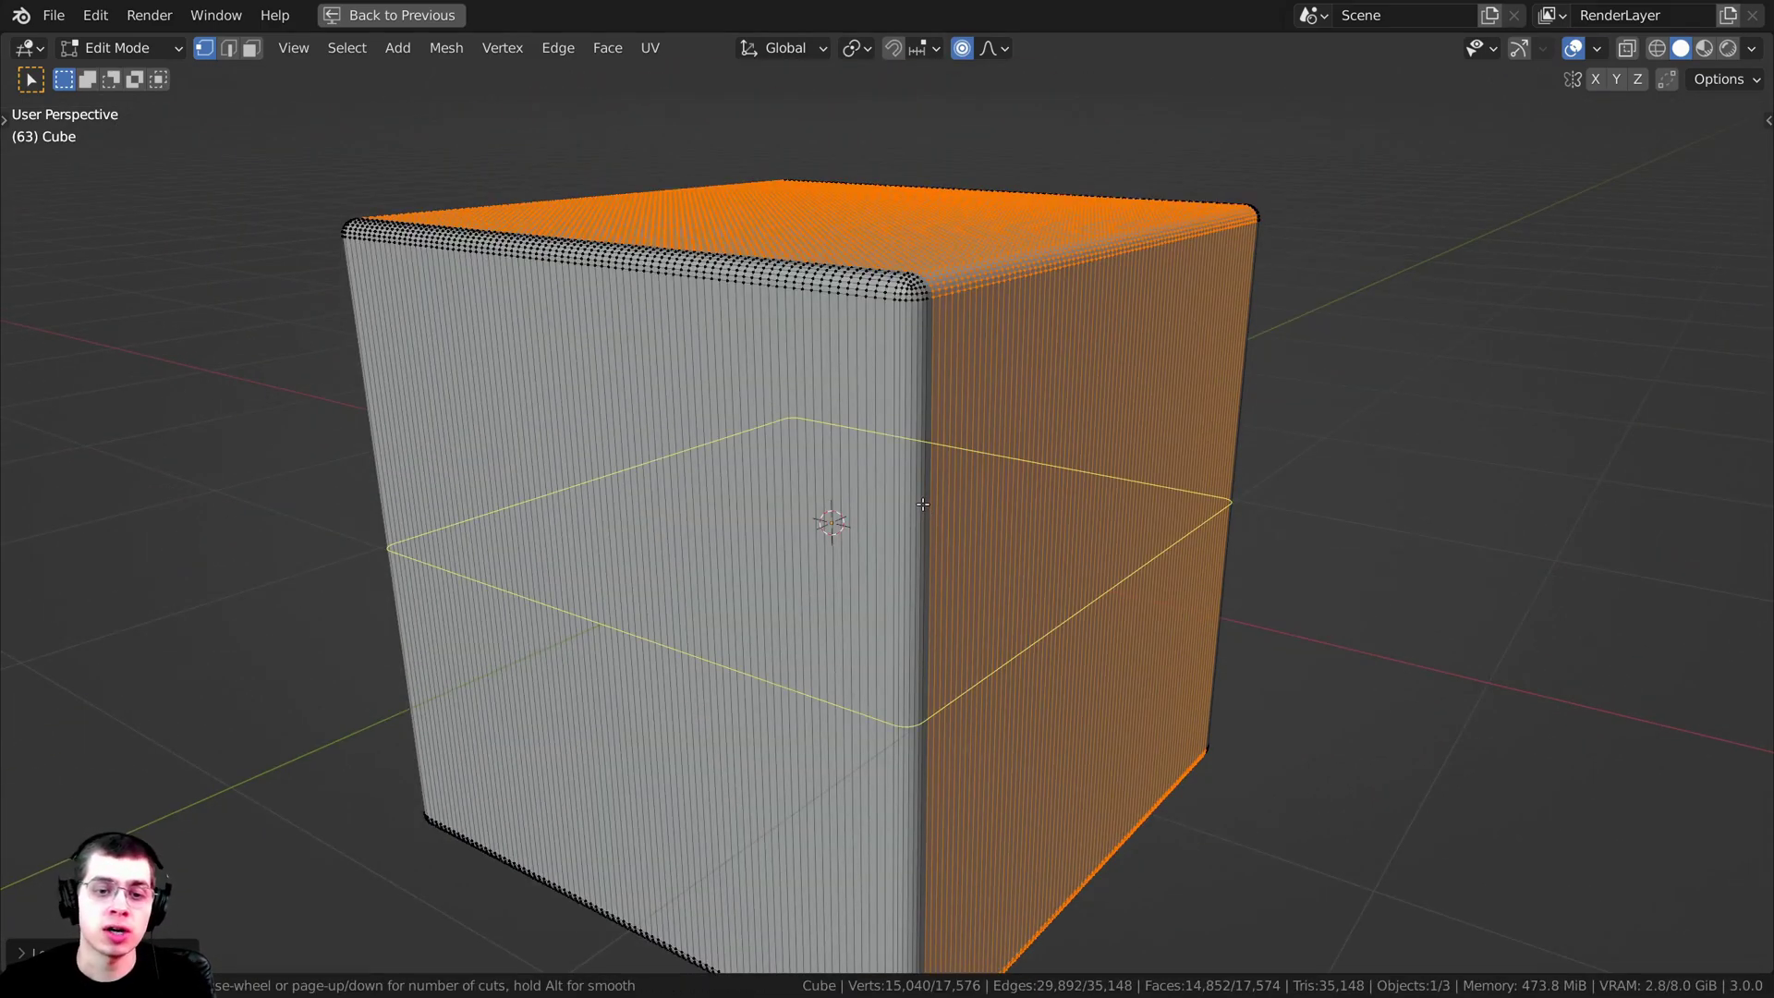
{"action": "scroll", "coordinate": [923, 505], "scroll_direction": "up", "scroll_amount": 10}
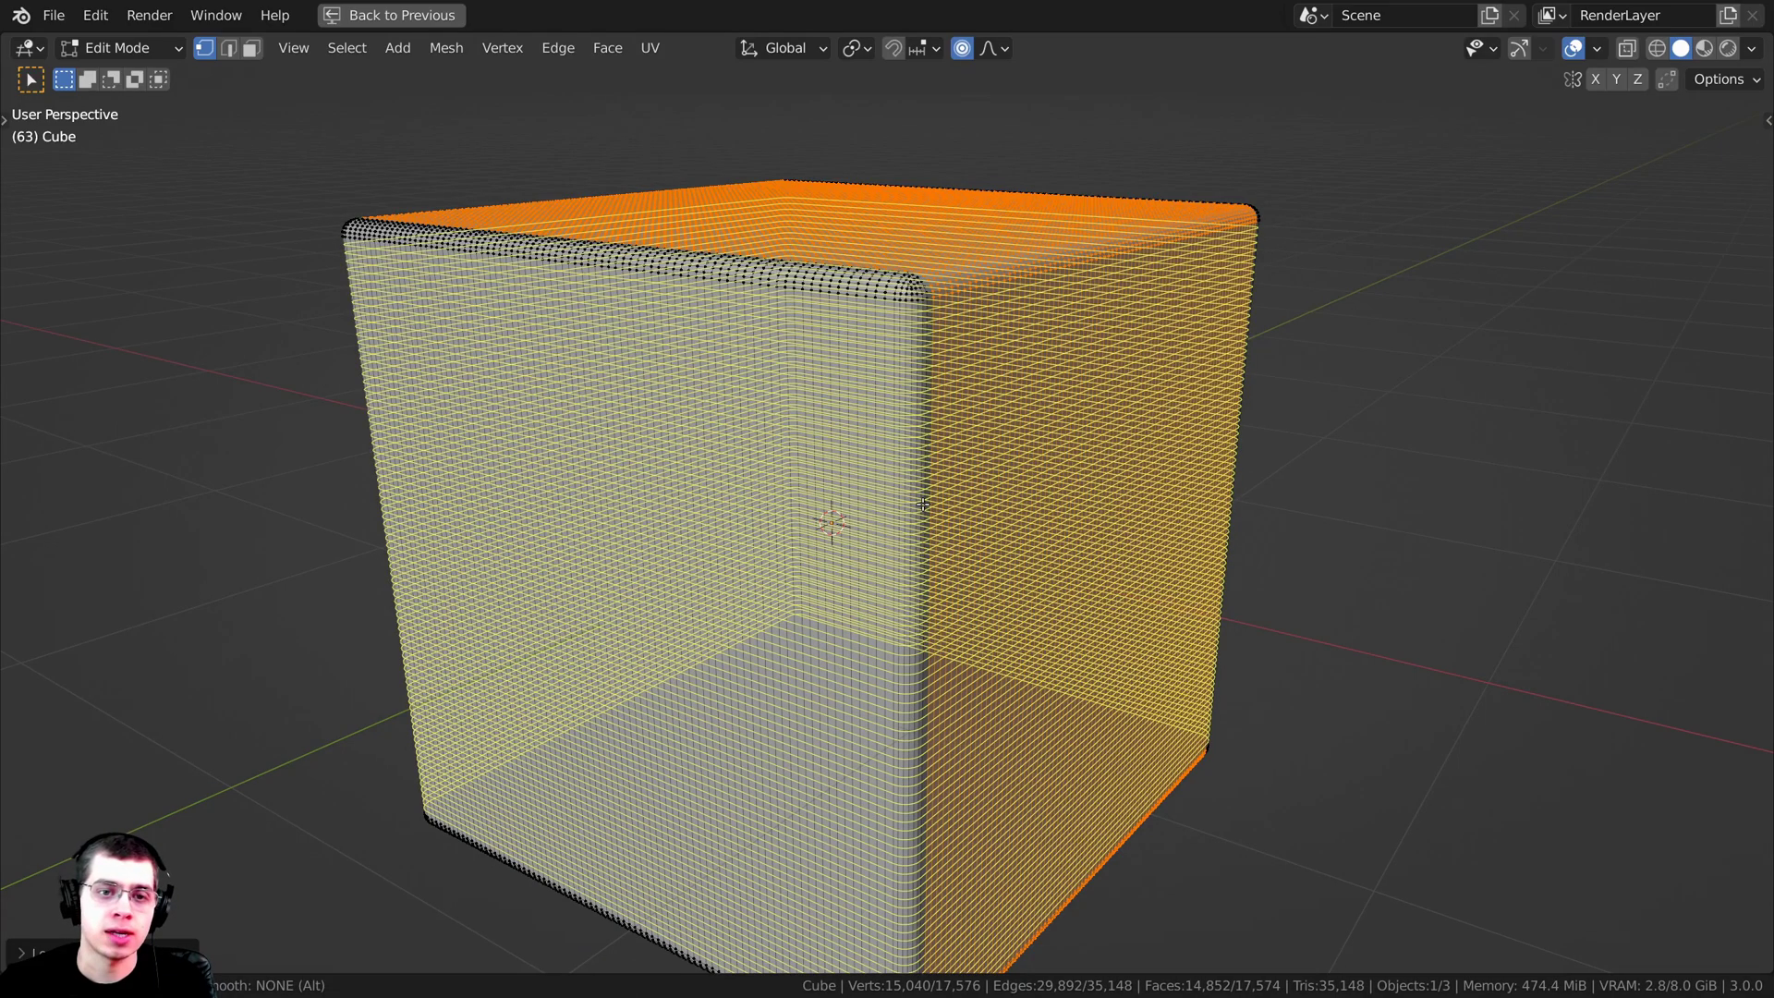
{"action": "left_click", "coordinate": [923, 504]}
{"action": "right_click", "coordinate": [920, 497]}
{"action": "scroll", "coordinate": [813, 351], "scroll_direction": "down", "scroll_amount": 3}
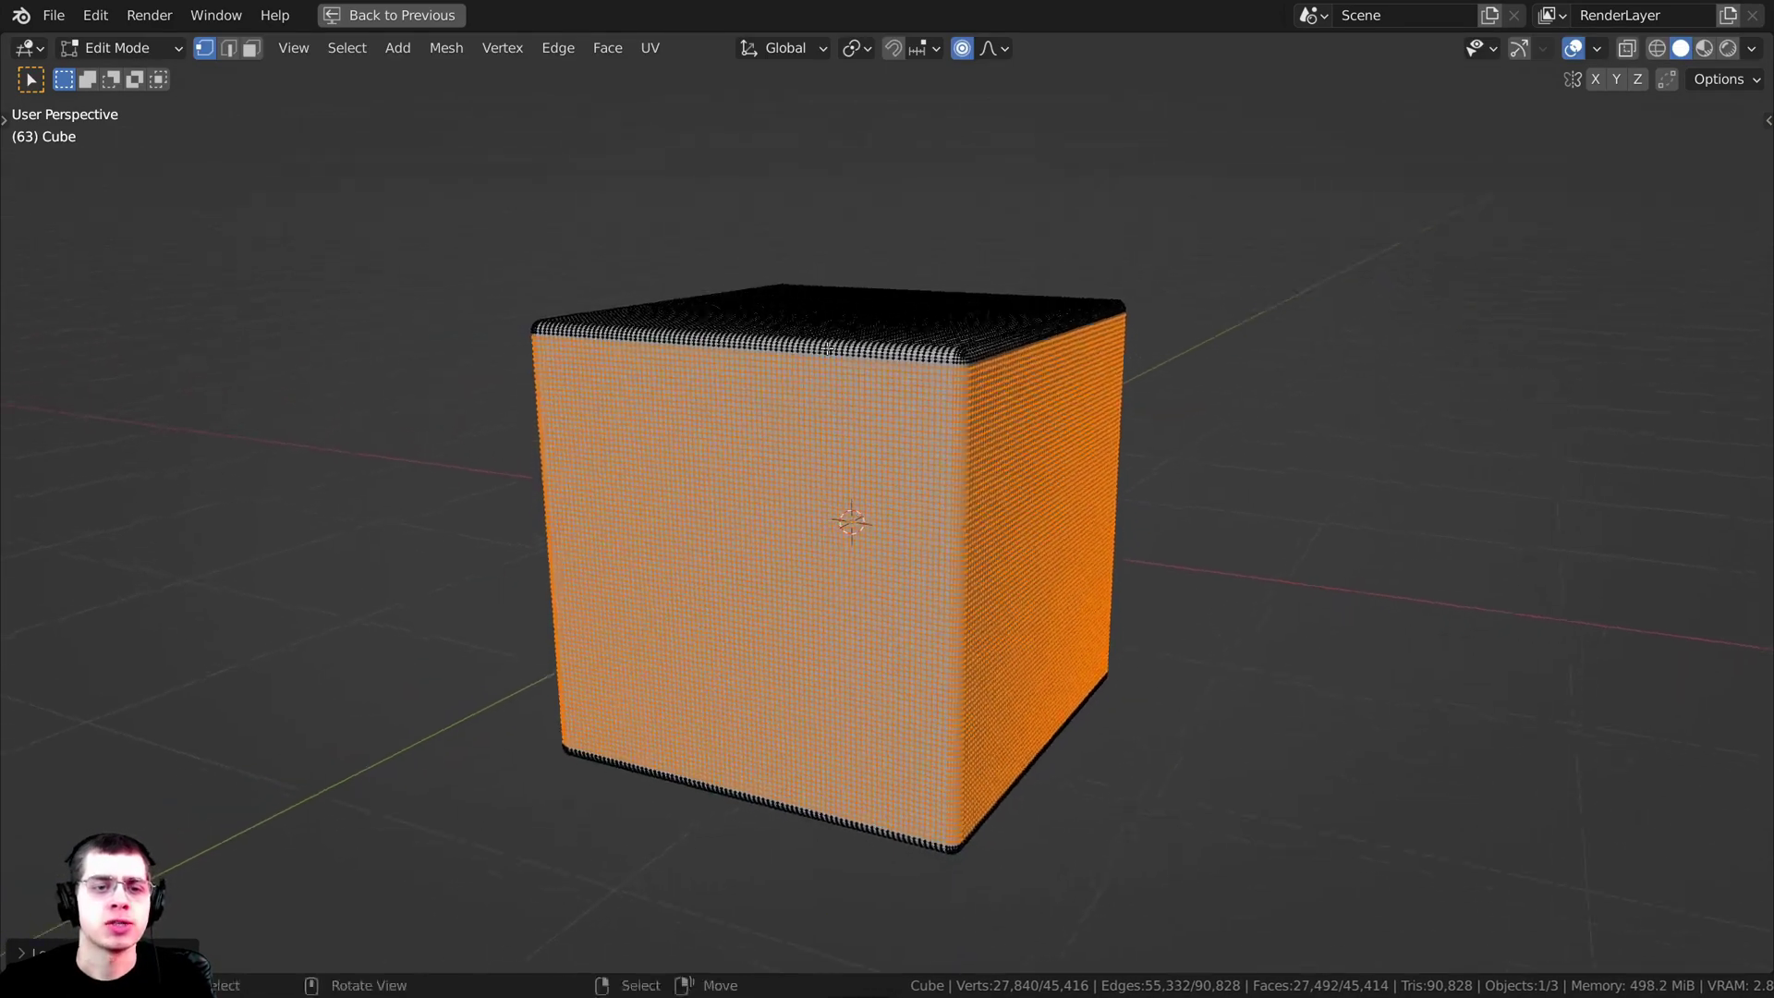
{"action": "key", "text": "alt+a"}
{"action": "scroll", "coordinate": [800, 321], "scroll_direction": "up", "scroll_amount": 2}
{"action": "middle_click_drag", "start_coordinate": [926, 307], "coordinate": [952, 374]}
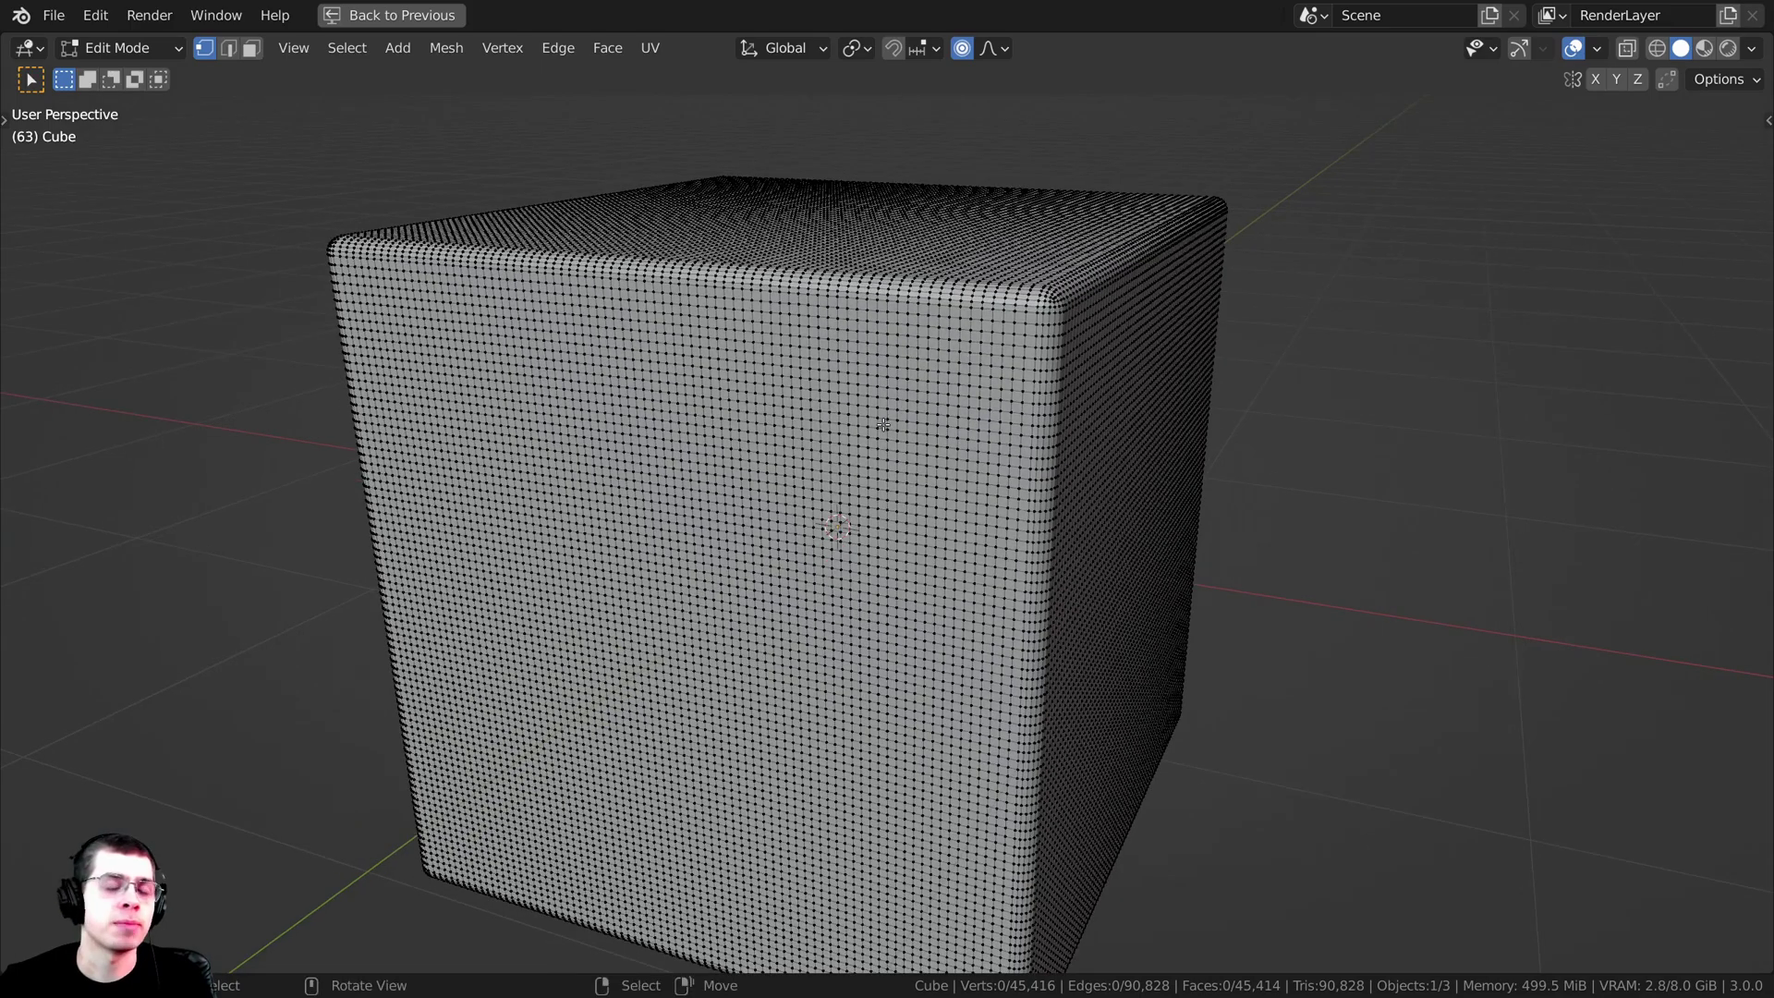
Step: Return to Object Mode, tilt the cube freely on several axes and move it away from the origin
{"action": "middle_click_drag", "start_coordinate": [885, 471], "coordinate": [894, 482]}
{"action": "scroll", "coordinate": [869, 406], "scroll_direction": "down", "scroll_amount": 3}
{"action": "mouse_move", "coordinate": [852, 351]}
{"action": "middle_mouse_down"}
{"action": "mouse_move", "coordinate": [854, 389]}
{"action": "mouse_move", "coordinate": [857, 358]}
{"action": "middle_mouse_up"}
{"action": "scroll", "coordinate": [924, 397], "scroll_direction": "up", "scroll_amount": 1}
{"action": "scroll", "coordinate": [831, 462], "scroll_direction": "down", "scroll_amount": 1}
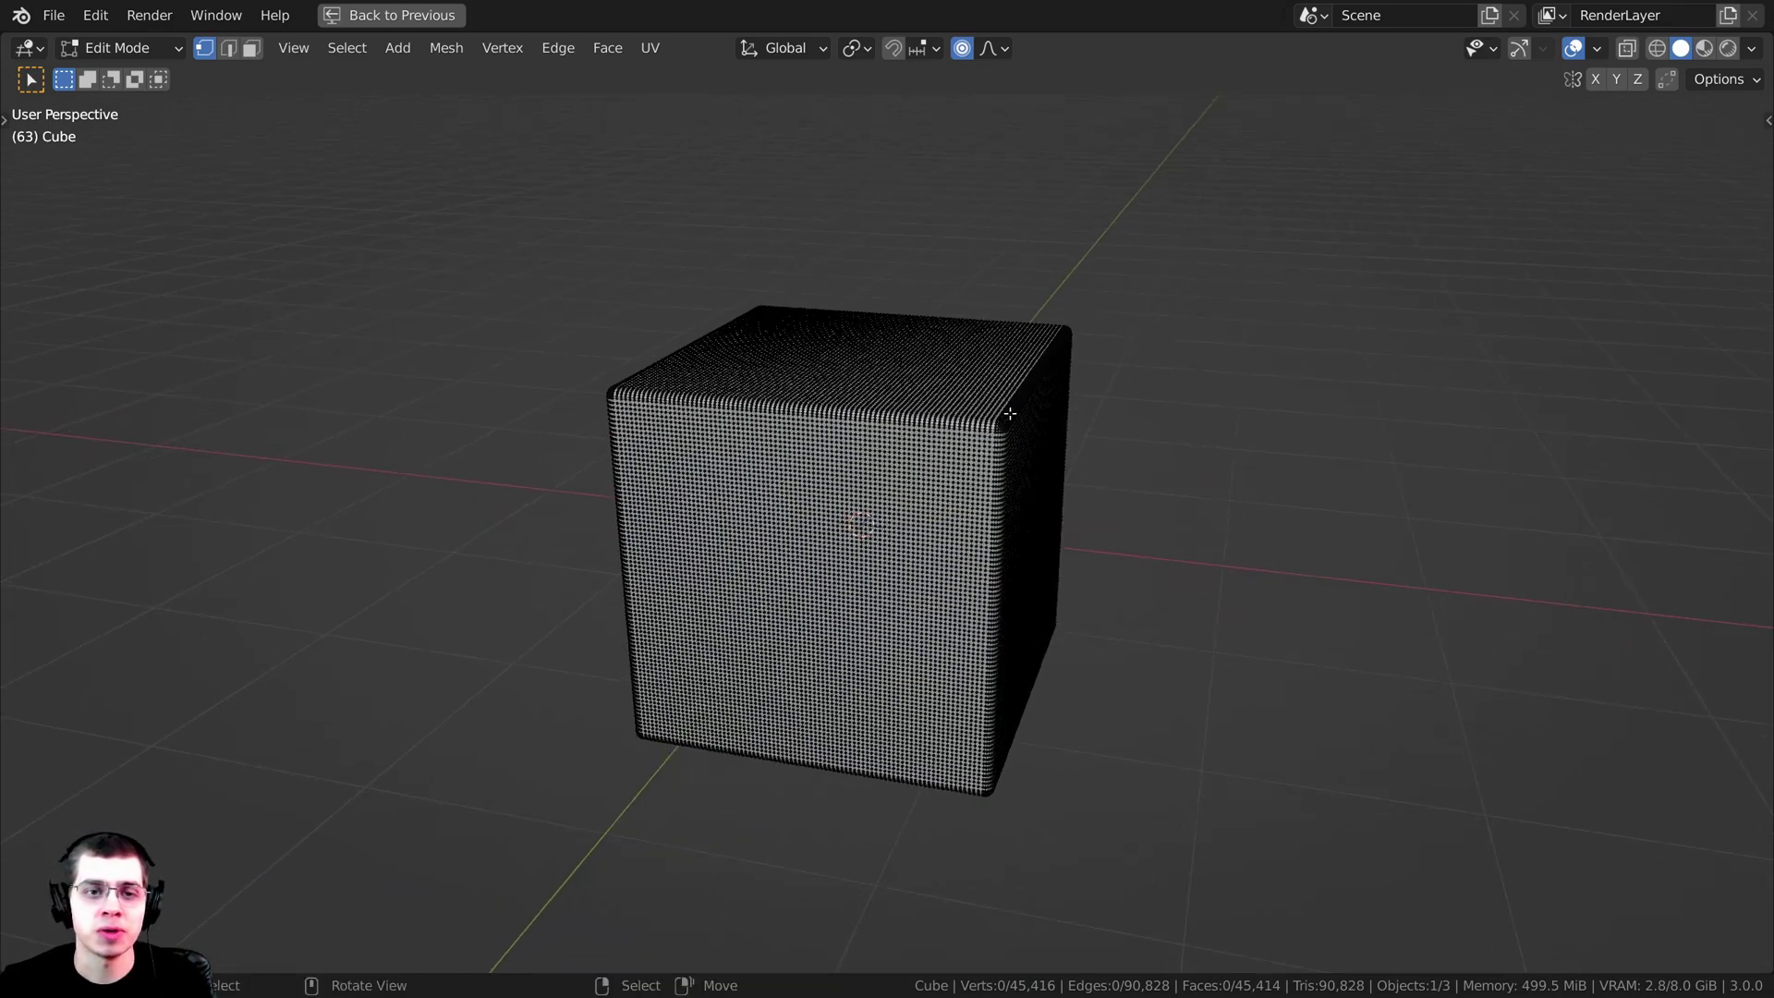
{"action": "key", "text": "Tab"}
{"action": "key", "text": "r"}
{"action": "key", "text": "r"}
{"action": "left_click", "coordinate": [891, 250]}
{"action": "key", "text": "r"}
{"action": "key", "text": "r"}
{"action": "left_click", "coordinate": [912, 280]}
{"action": "key", "text": "g"}
{"action": "left_click", "coordinate": [764, 225]}
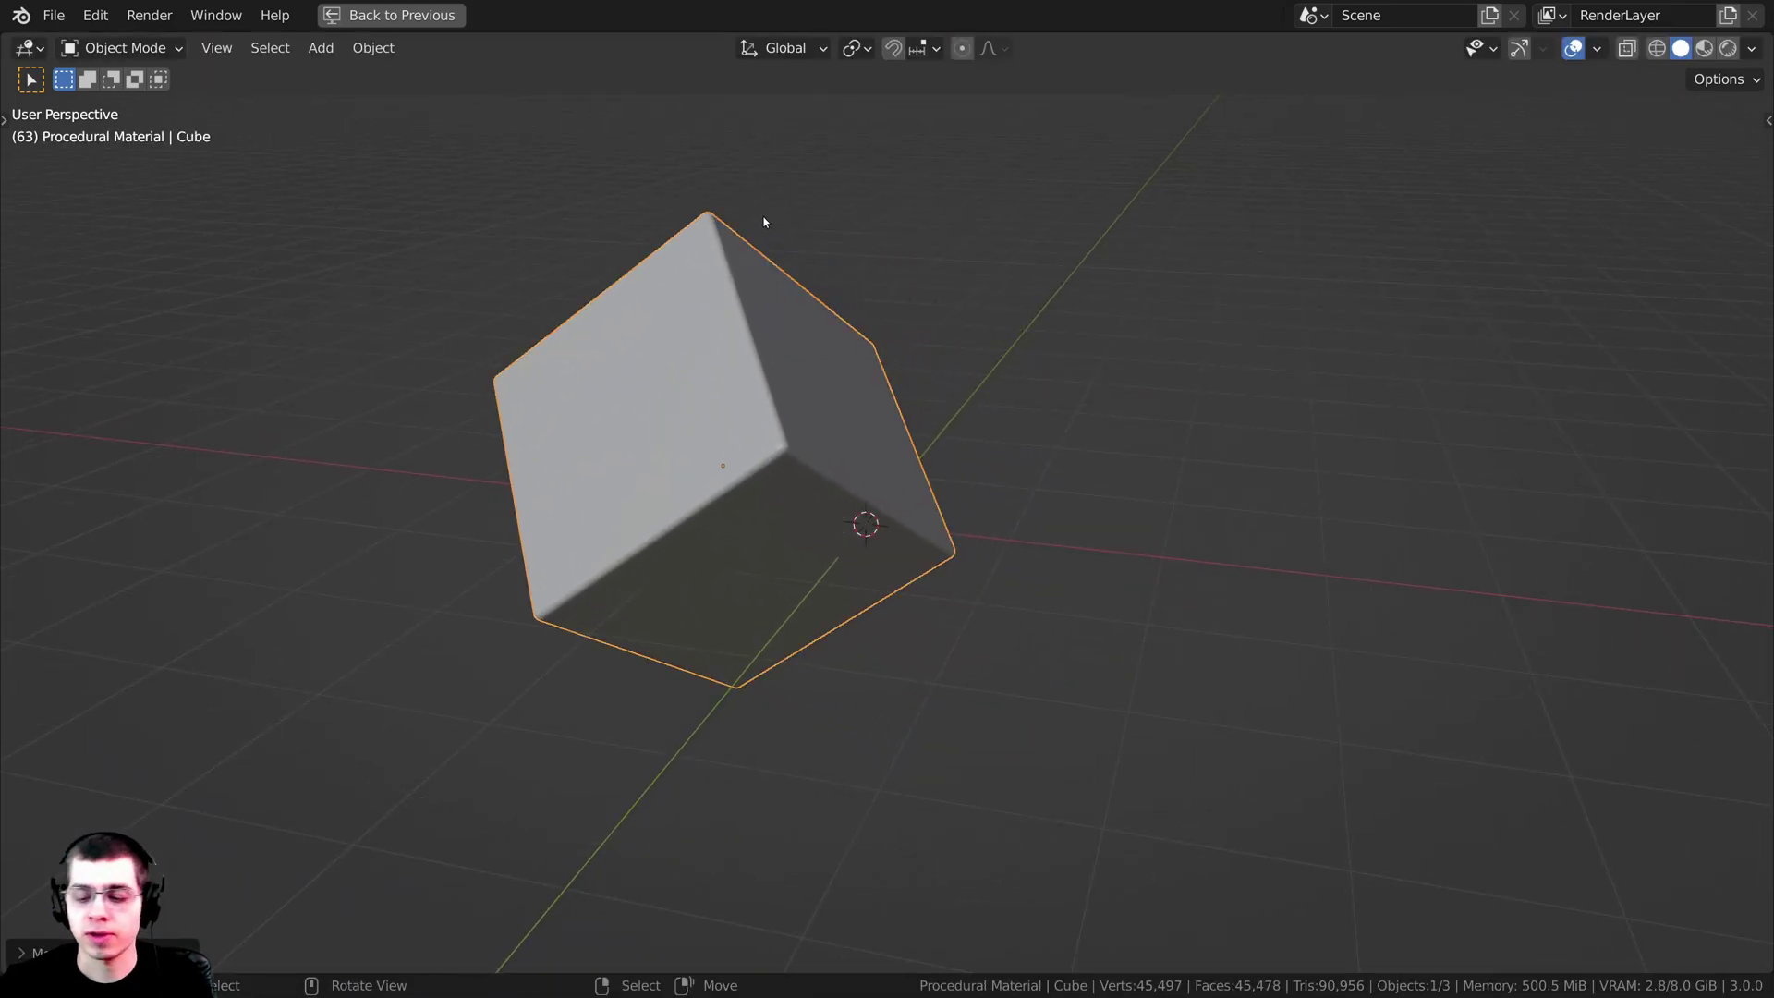
Step: Look through the camera, scale the cube down slightly, and rotate and move it within the left half of the frame
{"action": "key", "text": "KP_0"}
{"action": "key", "text": "s"}
{"action": "left_click", "coordinate": [1097, 432]}
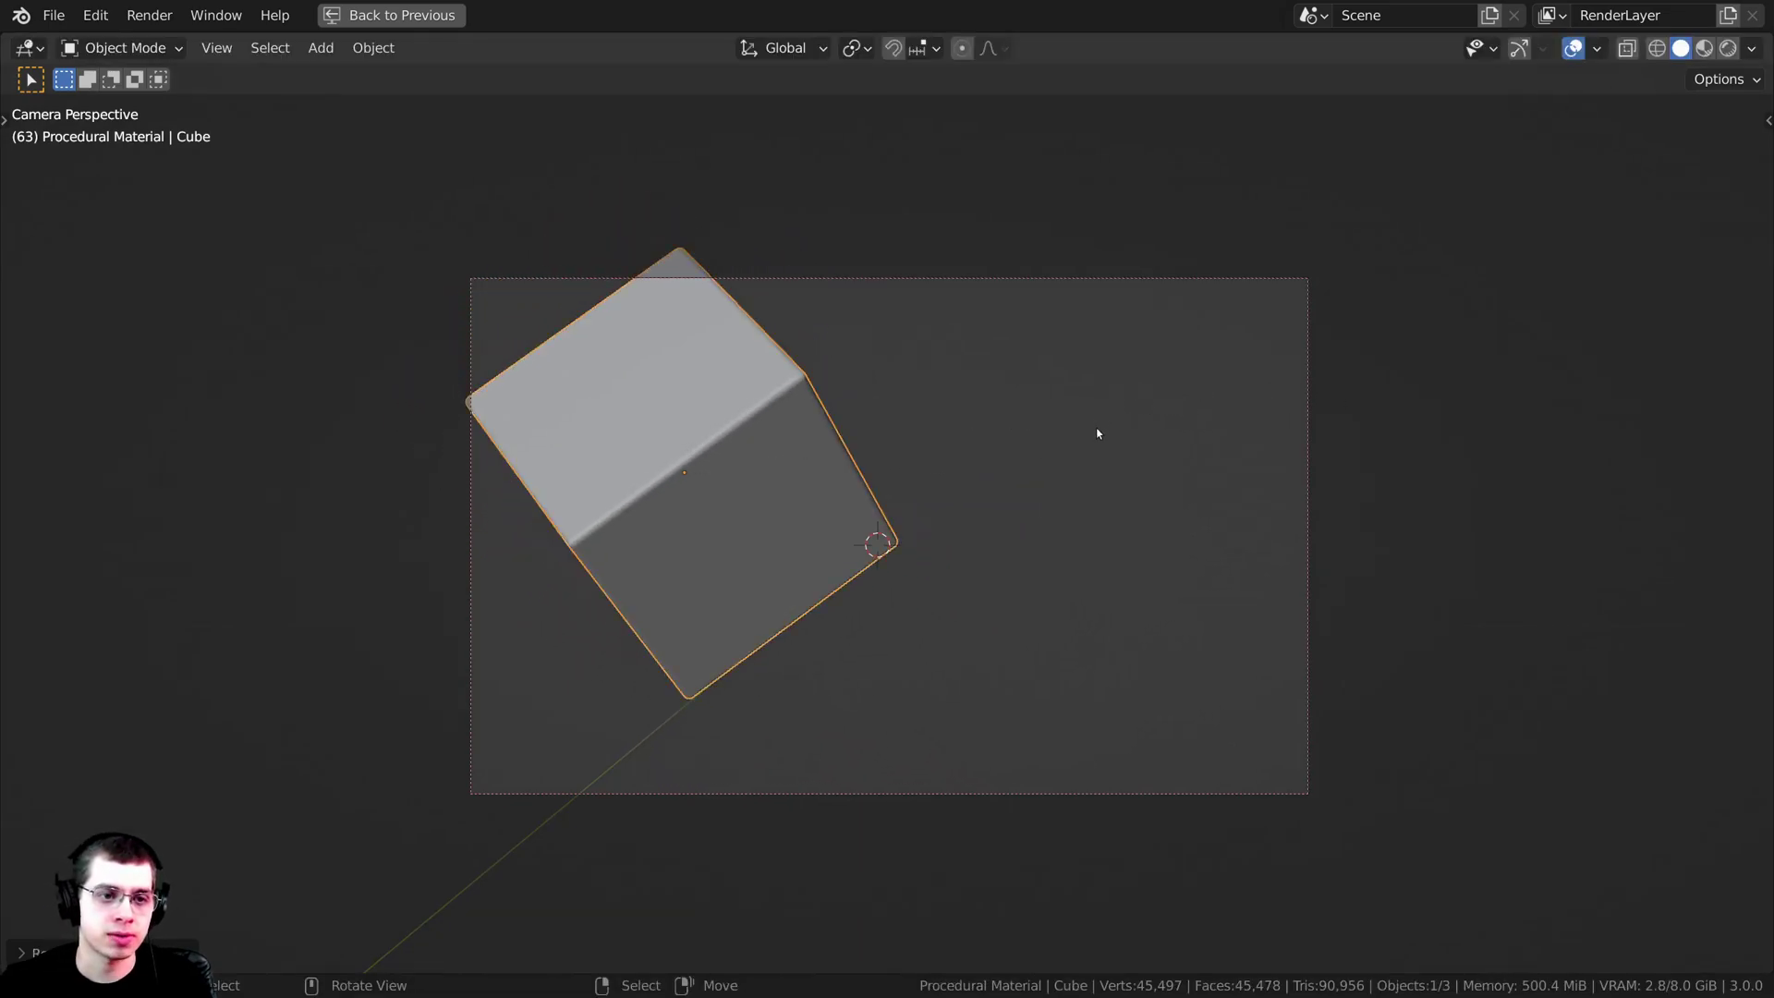
{"action": "key", "text": "r"}
{"action": "key", "text": "r"}
{"action": "left_click", "coordinate": [1112, 423]}
{"action": "key", "text": "g"}
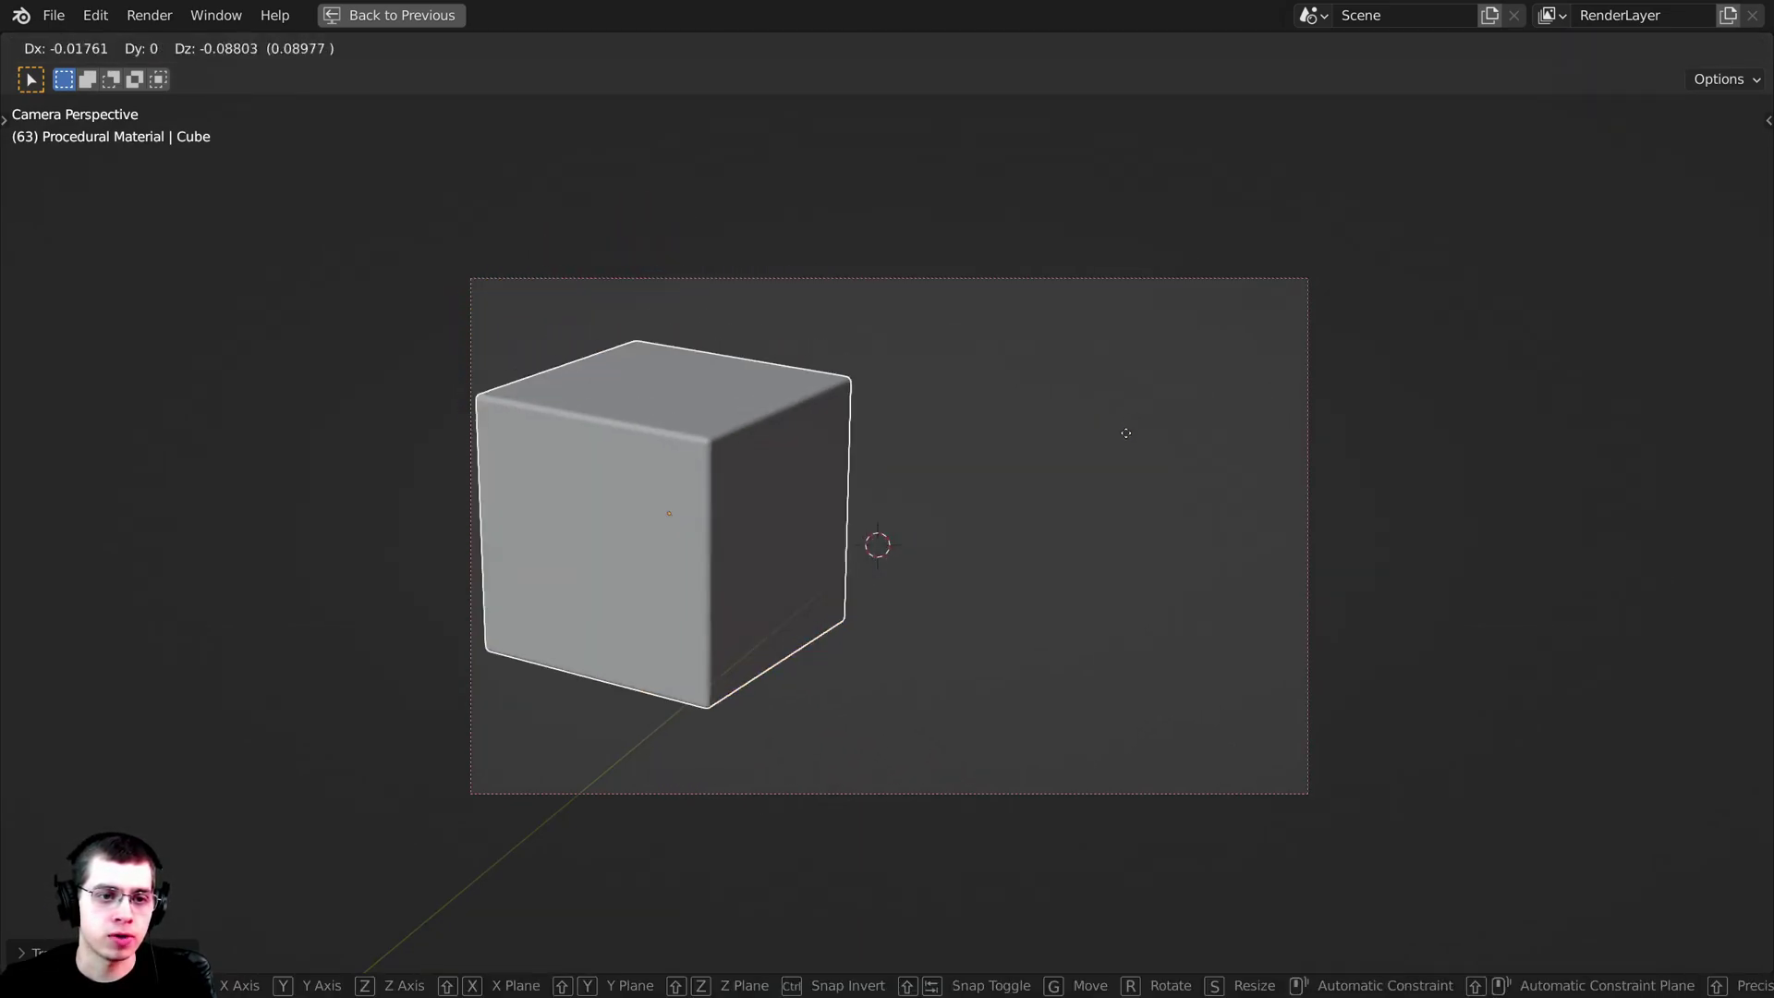
{"action": "left_click", "coordinate": [1124, 434]}
Step: Fine-tune the cube's free rotation and its position inside the left half of the camera frame
{"action": "key", "text": "r"}
{"action": "key", "text": "r"}
{"action": "left_click", "coordinate": [1113, 448]}
{"action": "key", "text": "g"}
{"action": "left_click", "coordinate": [1117, 456]}
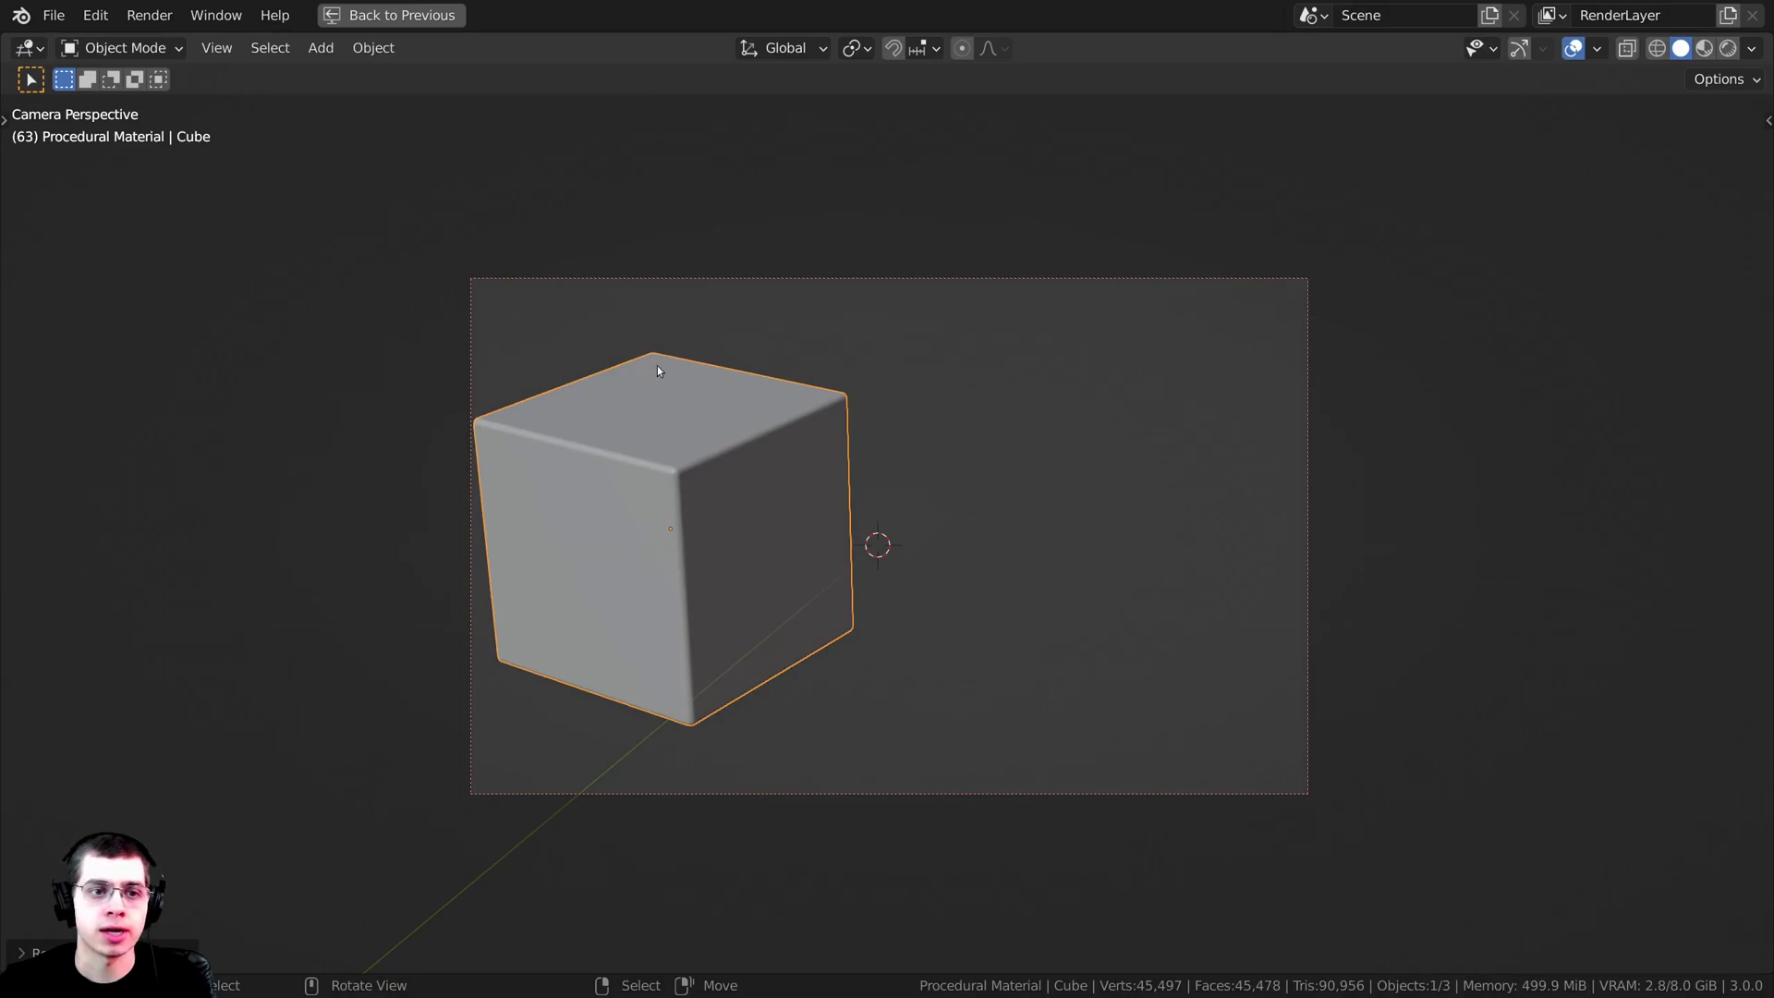
Step: Apply smooth shading to the cube
{"action": "scroll", "coordinate": [657, 364], "scroll_direction": "up", "scroll_amount": 2}
{"action": "right_click", "coordinate": [501, 376]}
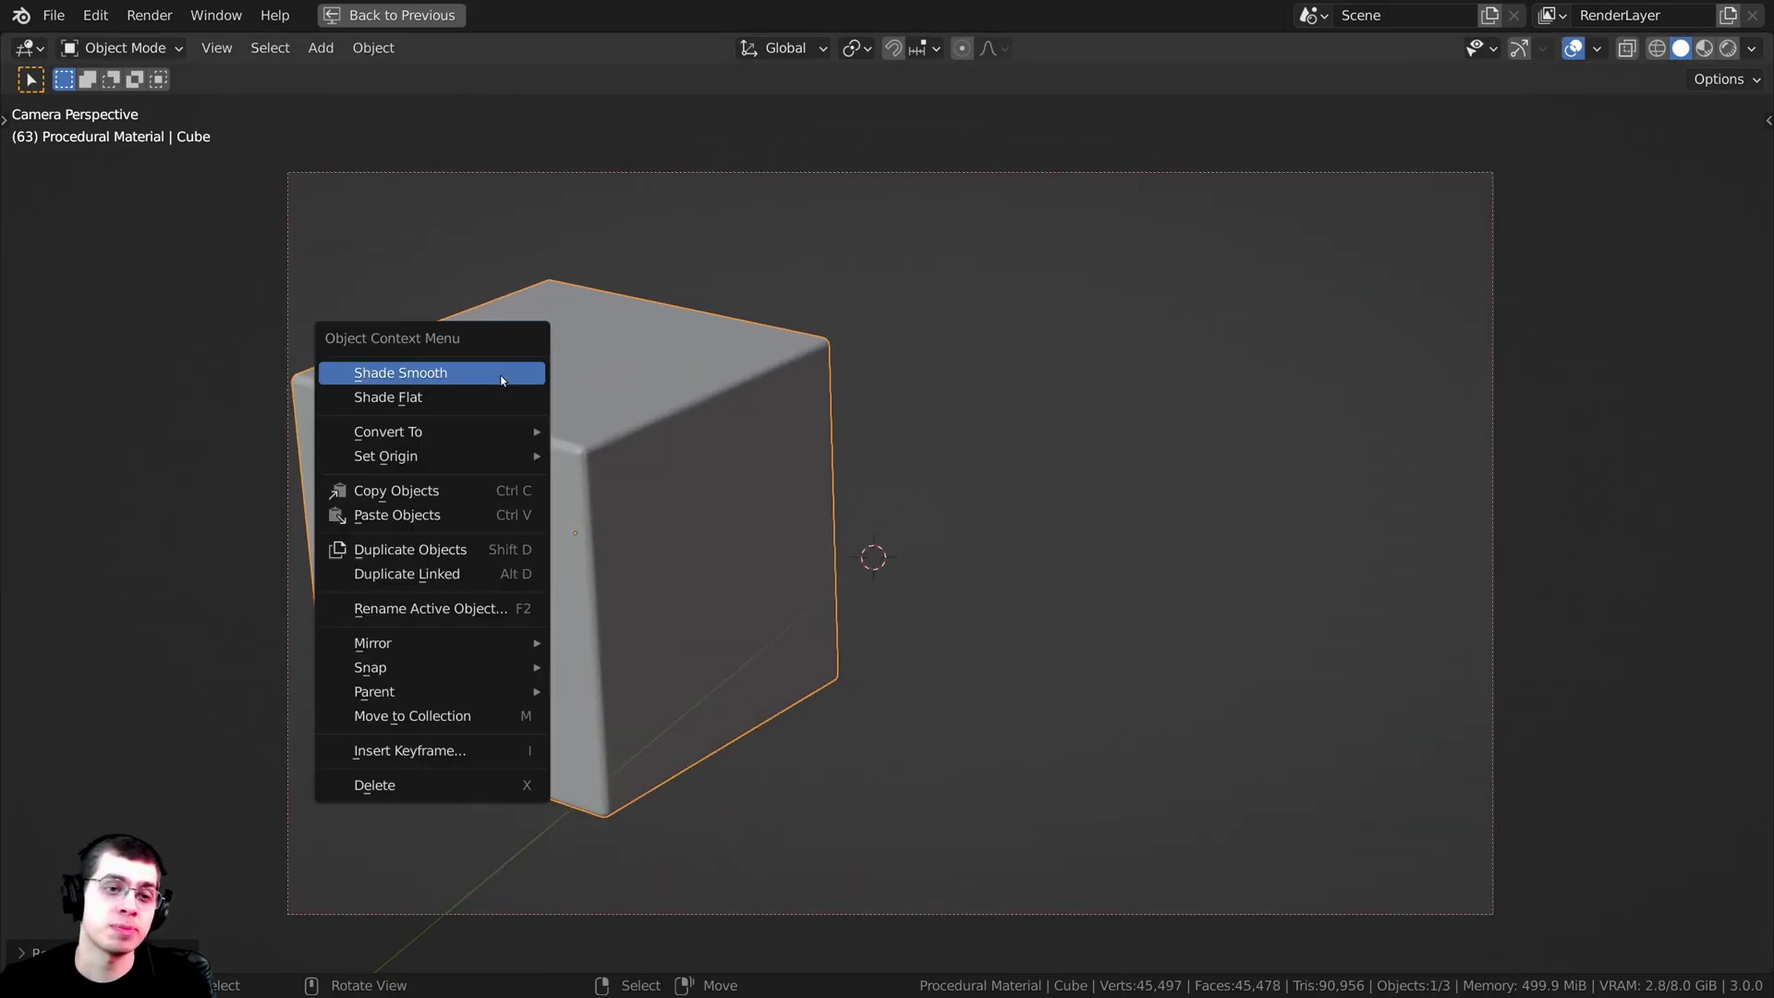
{"action": "left_click", "coordinate": [461, 377]}
Step: Add an ico sphere with 7 subdivisions at the scene origin
{"action": "middle_click_drag", "start_coordinate": [836, 514], "coordinate": [820, 508], "text": "shift"}
{"action": "key", "text": "shift+a"}
{"action": "mouse_move", "coordinate": [885, 320]}
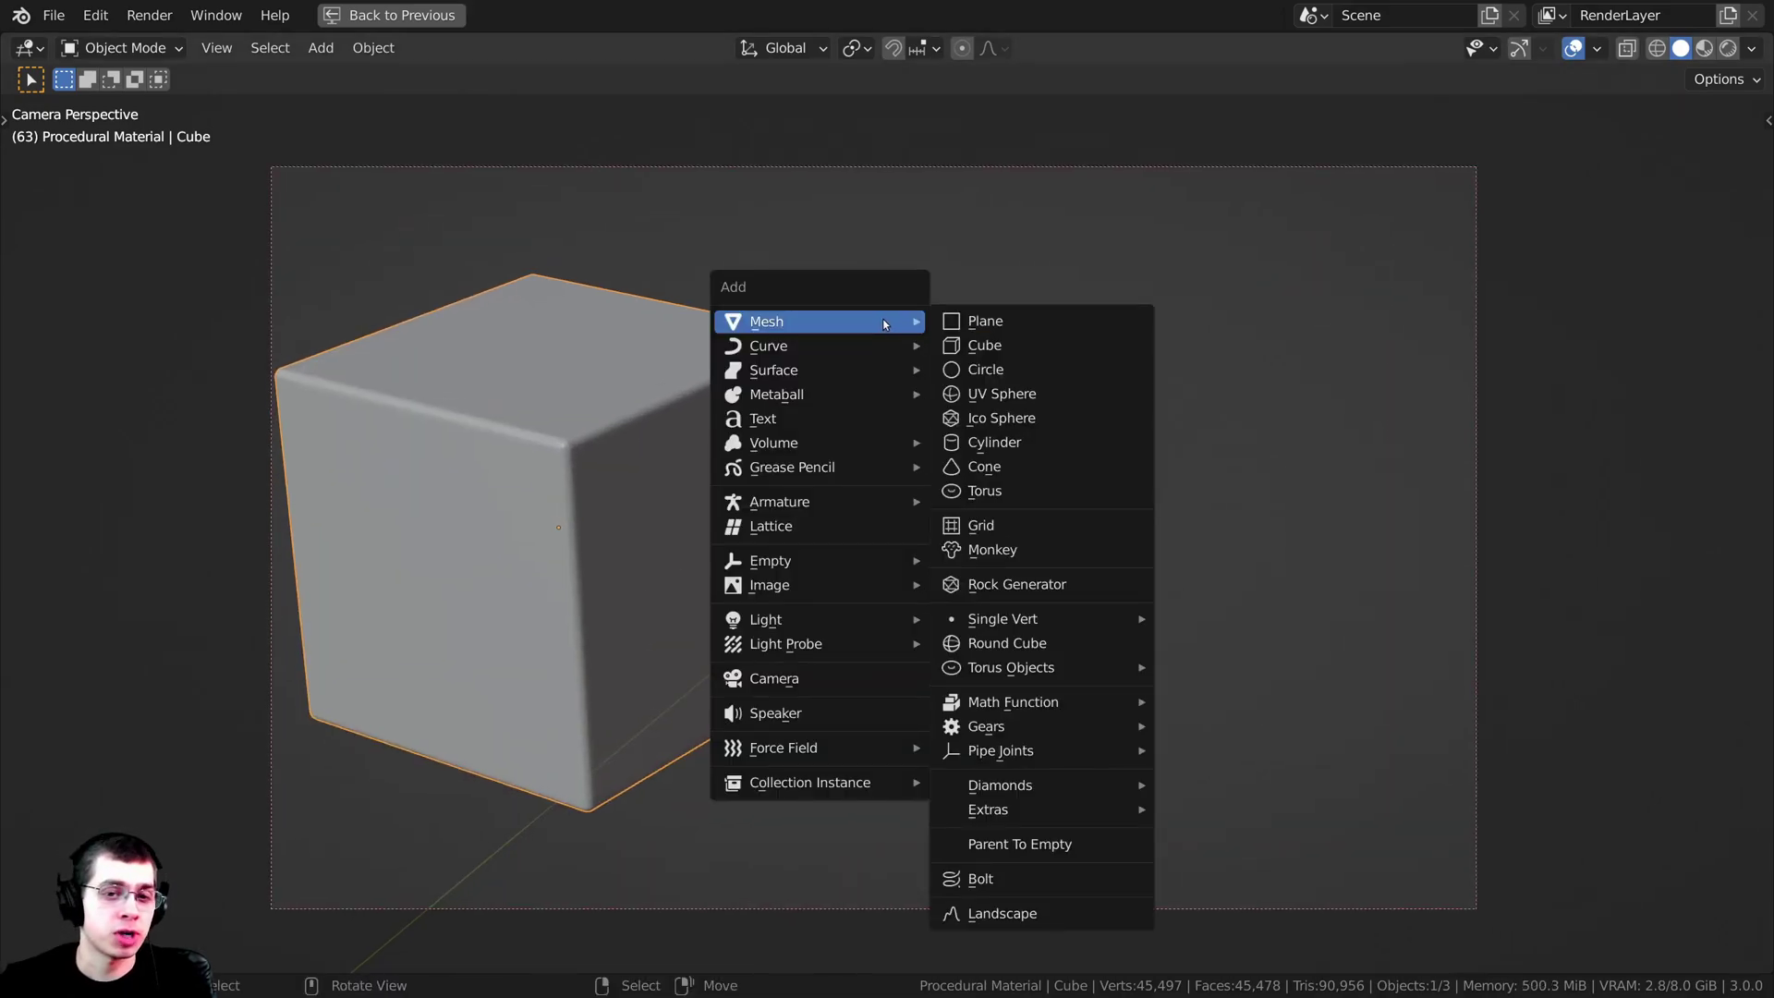
{"action": "left_click", "coordinate": [1001, 421]}
{"action": "middle_click_drag", "start_coordinate": [1022, 437], "coordinate": [1029, 438], "text": "shift"}
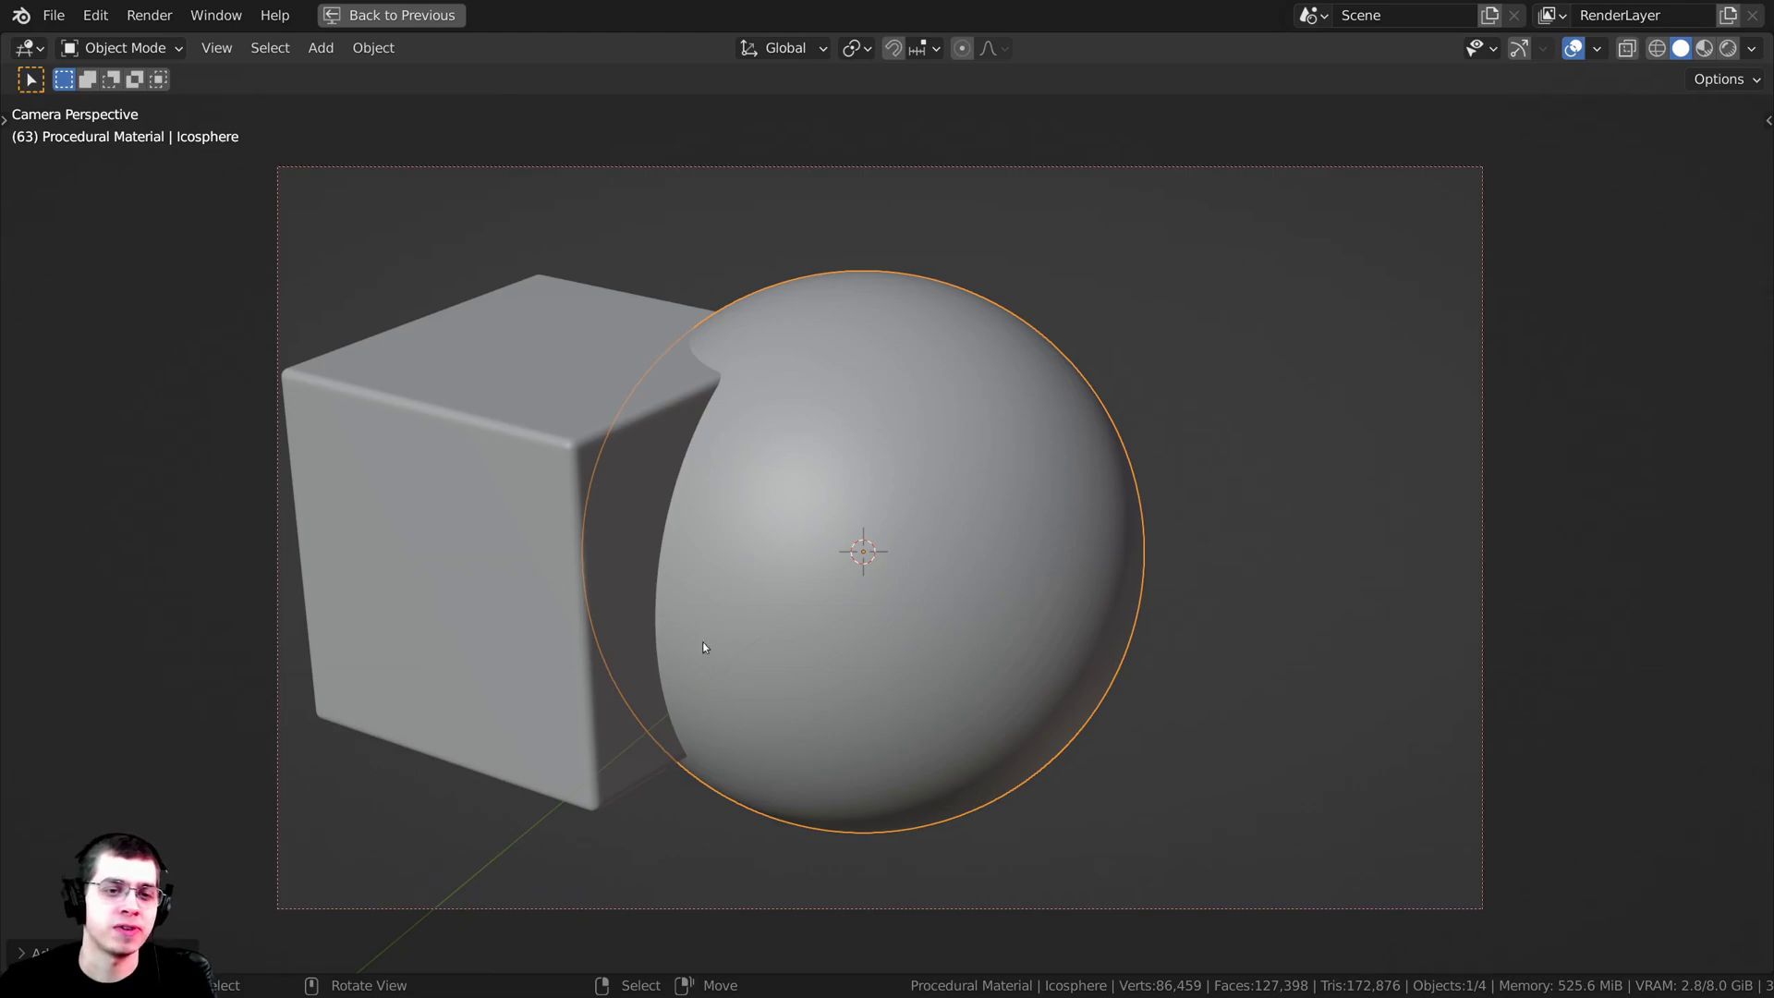
{"action": "left_click", "coordinate": [24, 953]}
{"action": "left_click", "coordinate": [35, 684]}
{"action": "left_click", "coordinate": [33, 951]}
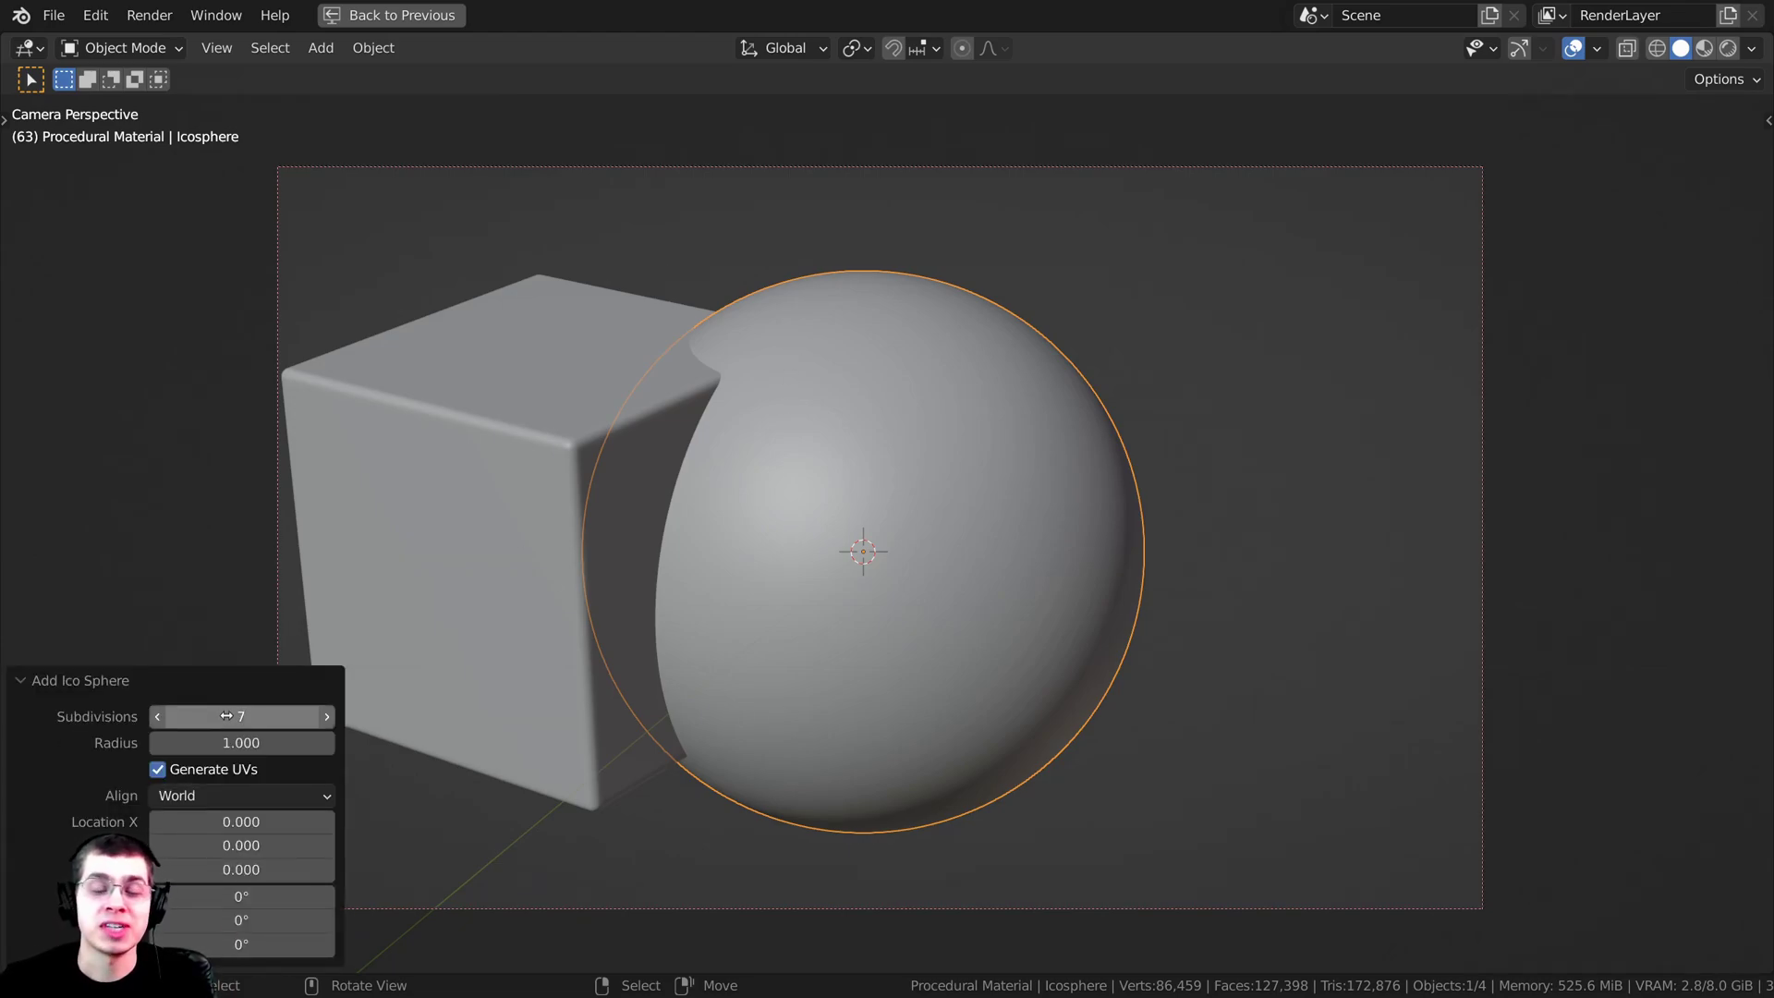
{"action": "left_click", "coordinate": [125, 684]}
Step: Inspect the ico sphere's mesh in Edit Mode, return to Object Mode and apply smooth shading
{"action": "scroll", "coordinate": [756, 528], "scroll_direction": "up", "scroll_amount": 8}
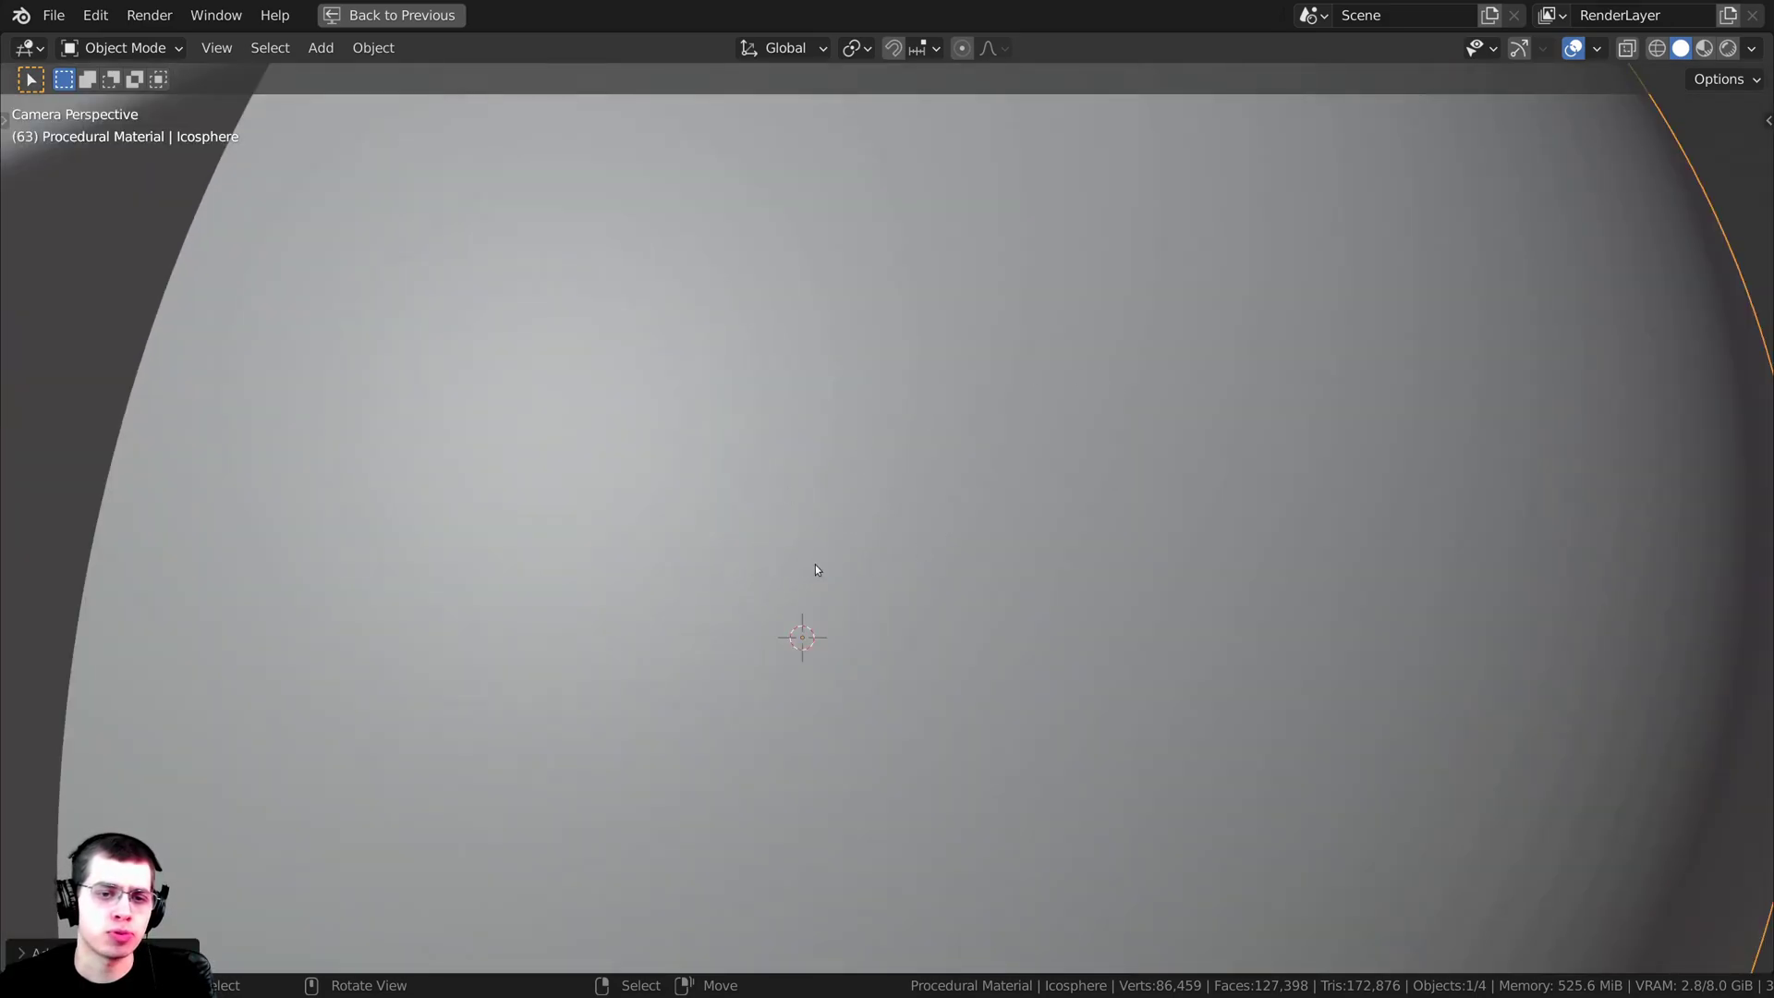
{"action": "key", "text": "Tab"}
{"action": "key", "text": "Tab"}
{"action": "scroll", "coordinate": [924, 474], "scroll_direction": "down", "scroll_amount": 4}
{"action": "right_click", "coordinate": [783, 365]}
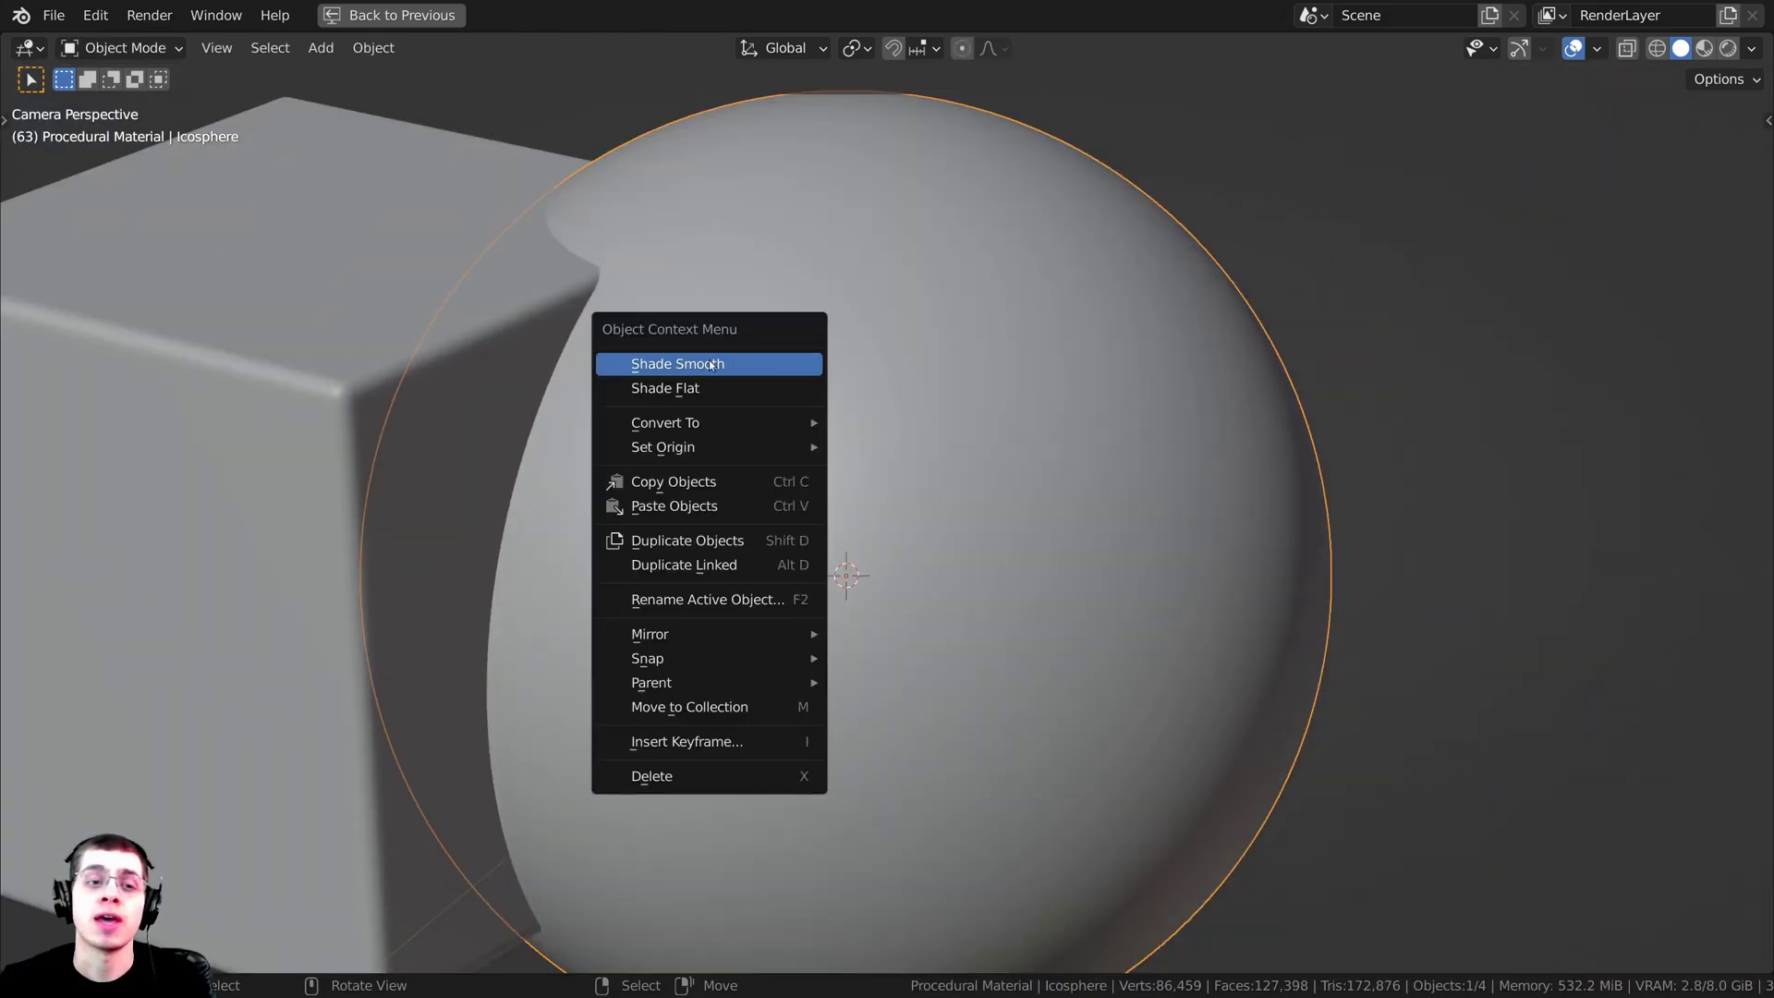
{"action": "left_click", "coordinate": [689, 366]}
Step: Move the ico sphere into the right half of the camera frame, clear of the cube
{"action": "scroll", "coordinate": [717, 473], "scroll_direction": "down", "scroll_amount": 3}
{"action": "scroll", "coordinate": [717, 477], "scroll_direction": "down", "scroll_amount": 2}
{"action": "key", "text": "g"}
{"action": "key", "text": "x"}
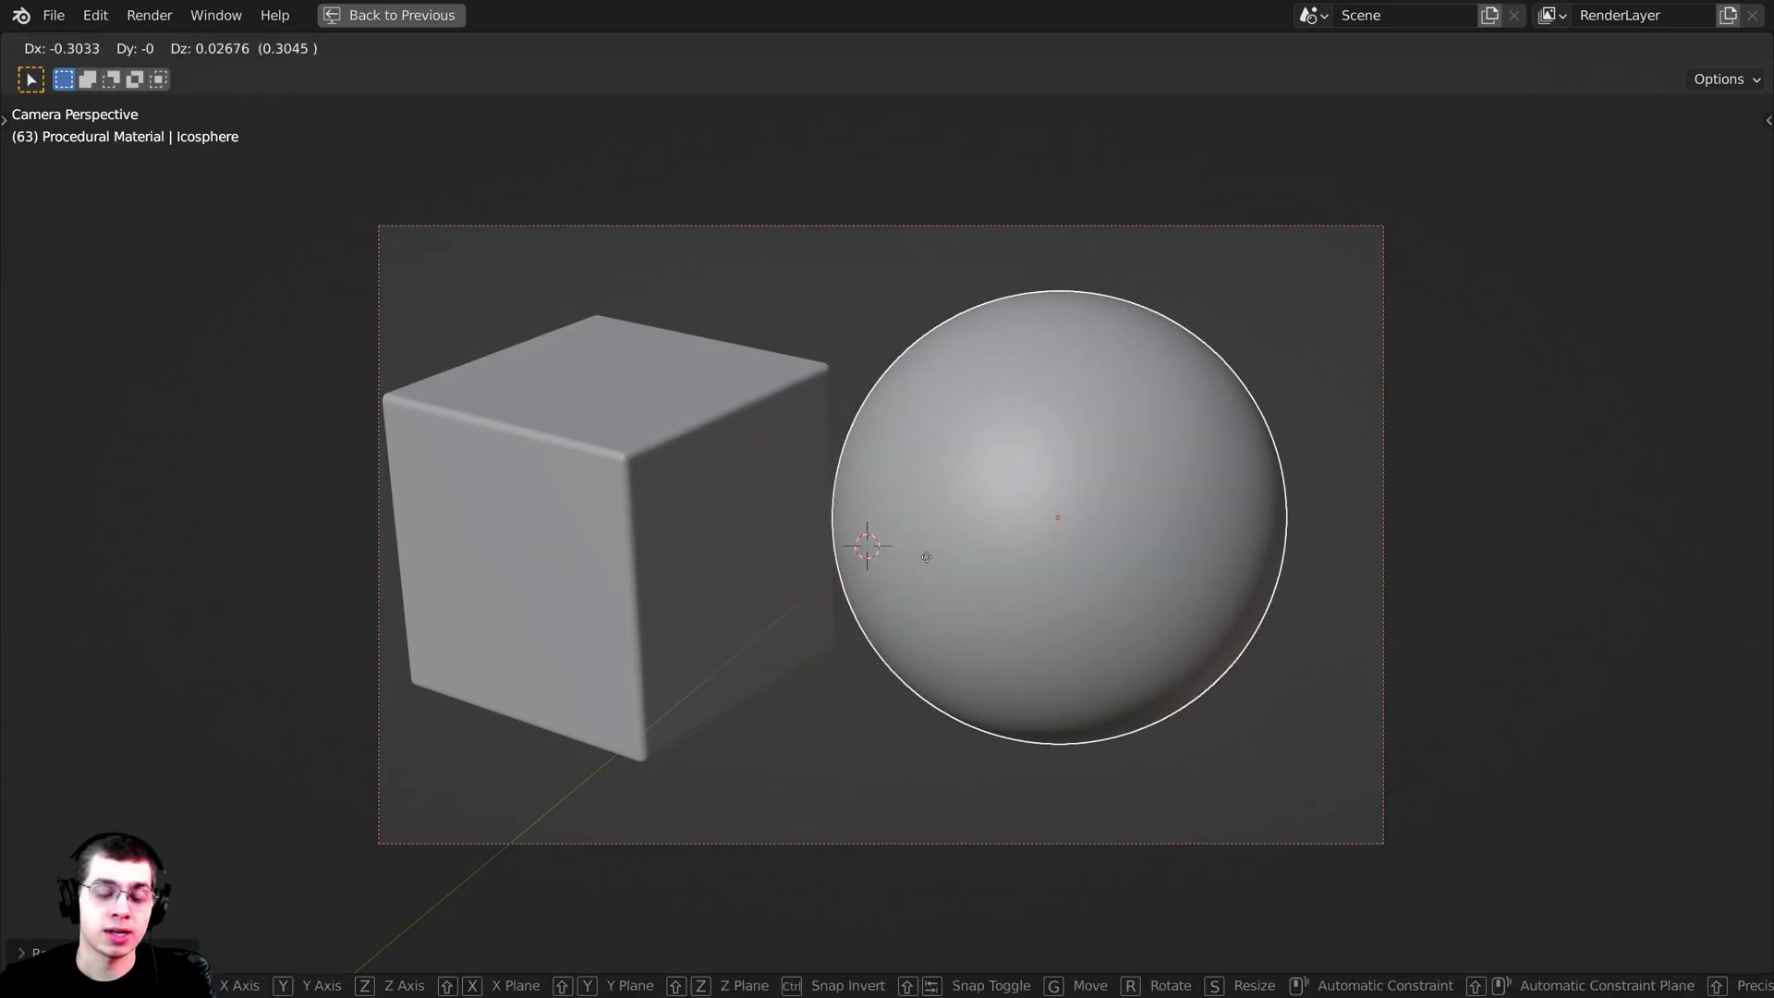
{"action": "left_click", "coordinate": [997, 562]}
Step: Select the cube, rotate it slightly and shift it a little toward the sphere
{"action": "left_click", "coordinate": [832, 575]}
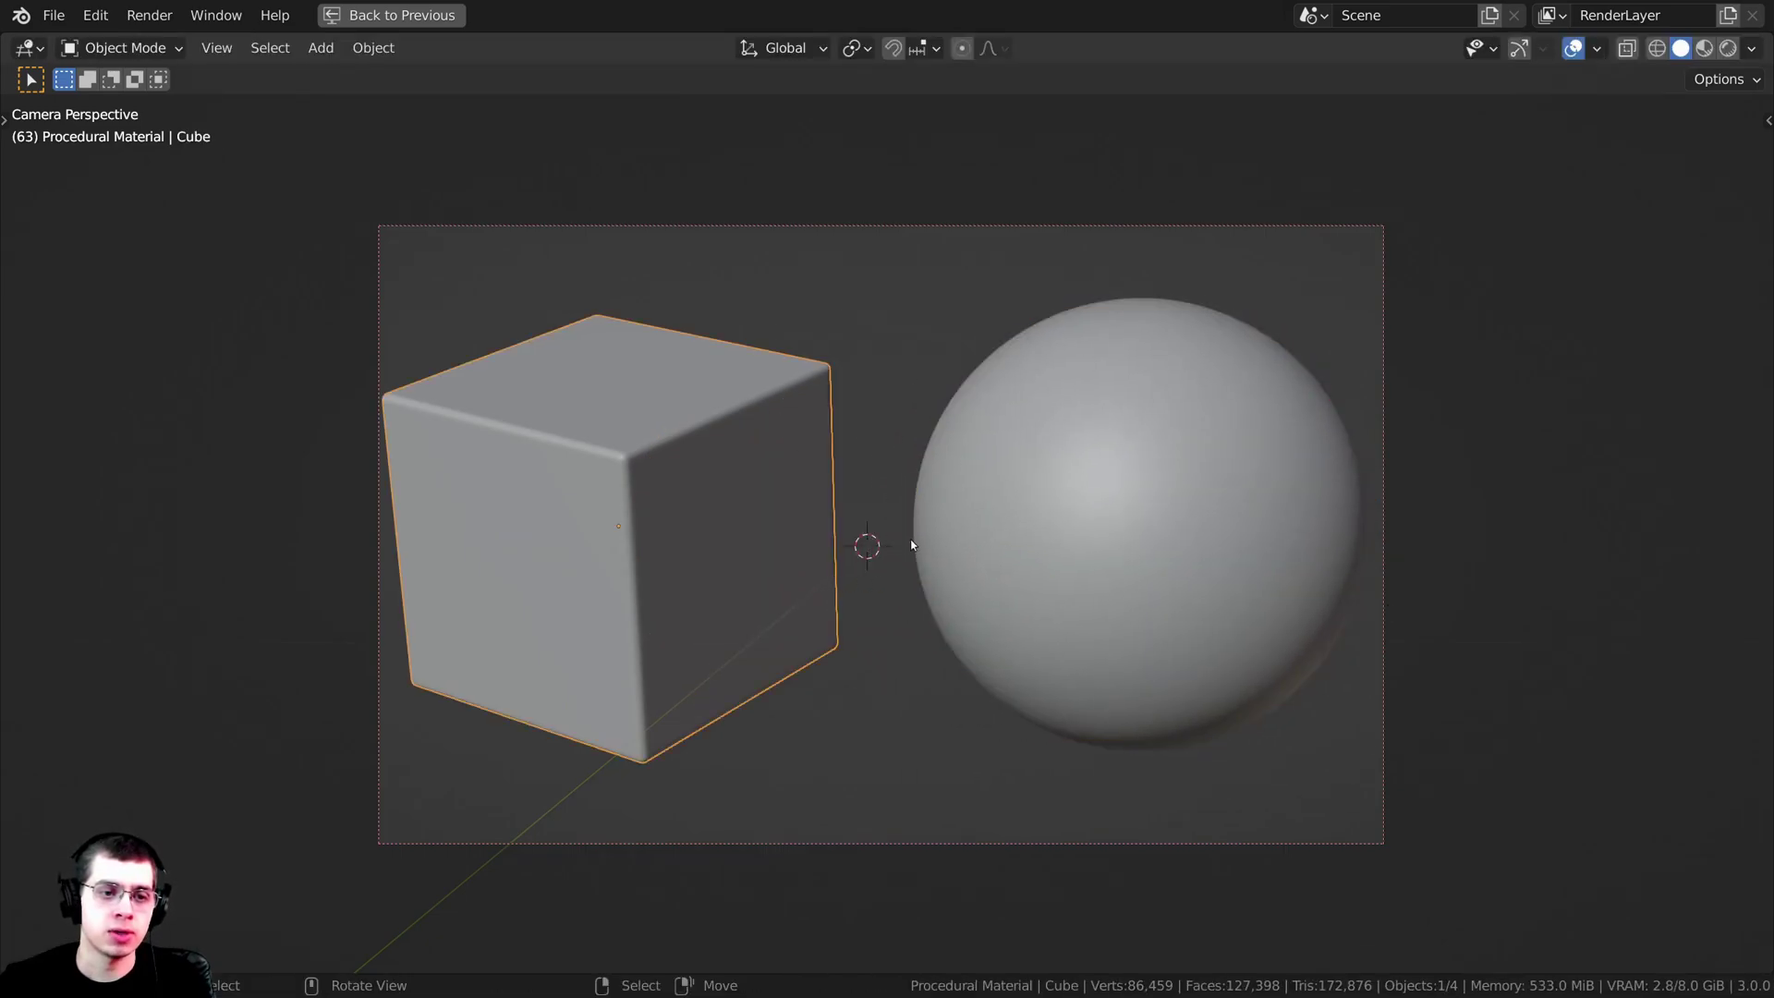
{"action": "key", "text": "r"}
{"action": "key", "text": "s"}
{"action": "left_click", "coordinate": [967, 490]}
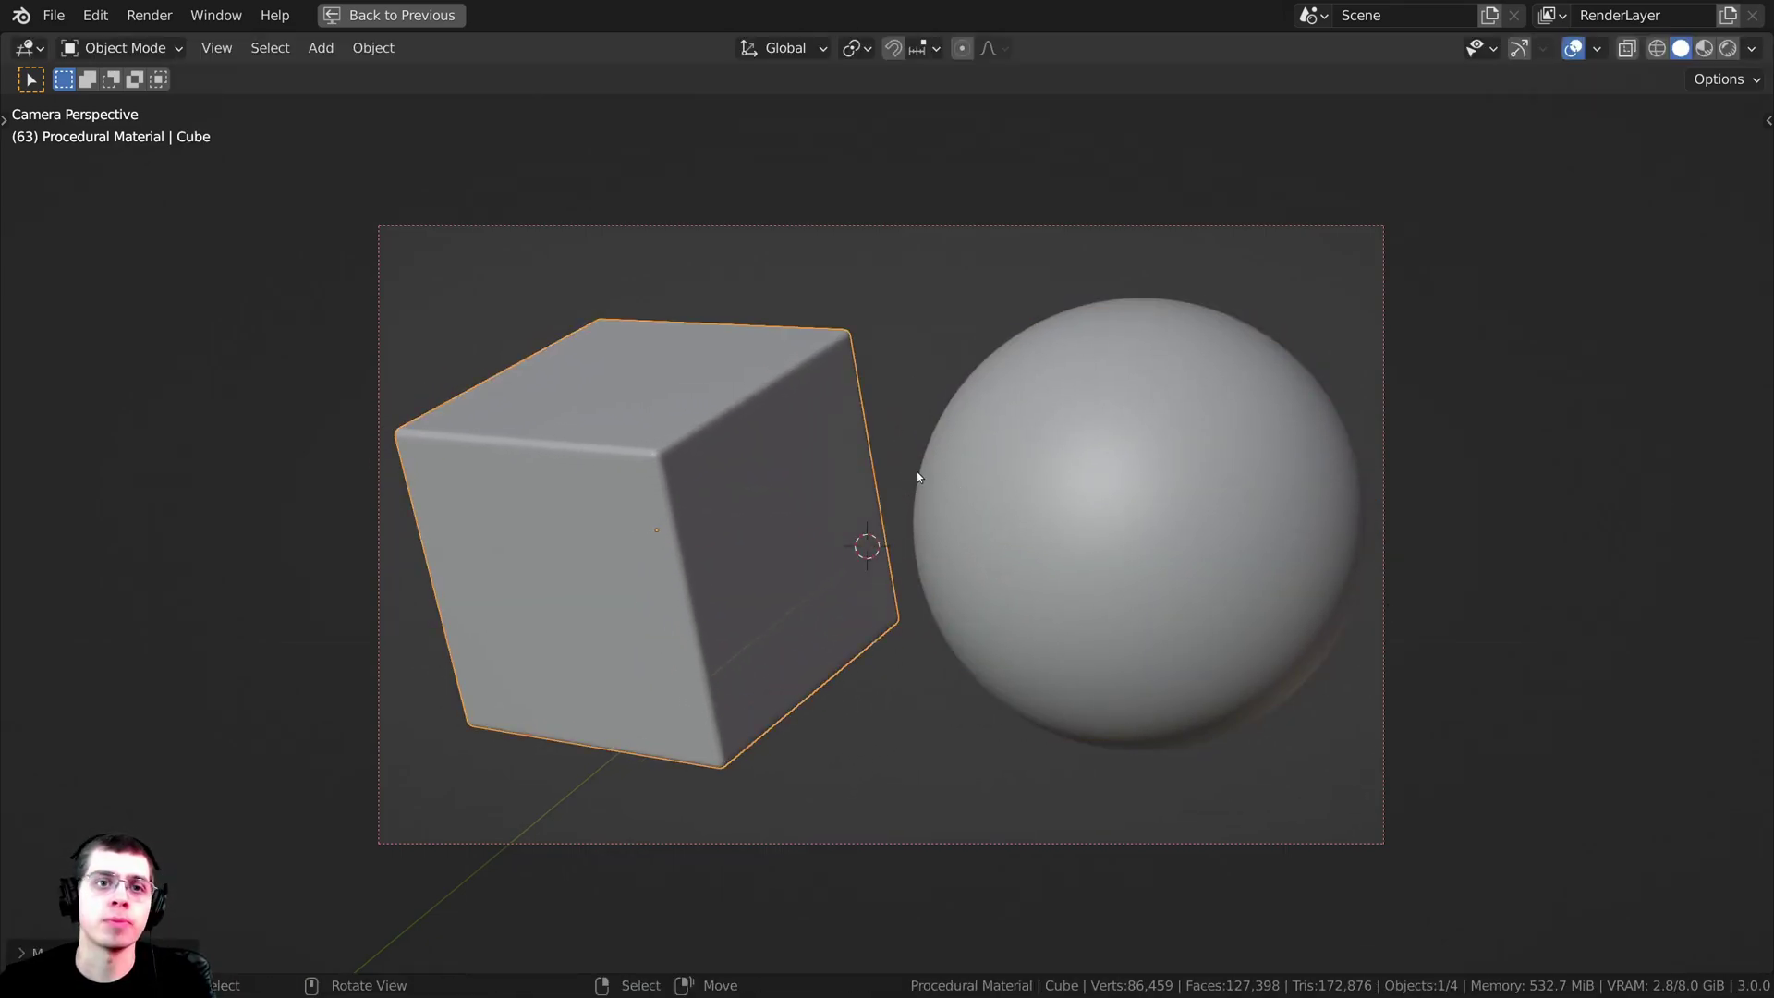
Step: Restore the full workspace layout and review the texture types available for the world background color
{"action": "key", "text": "ctrl+space"}
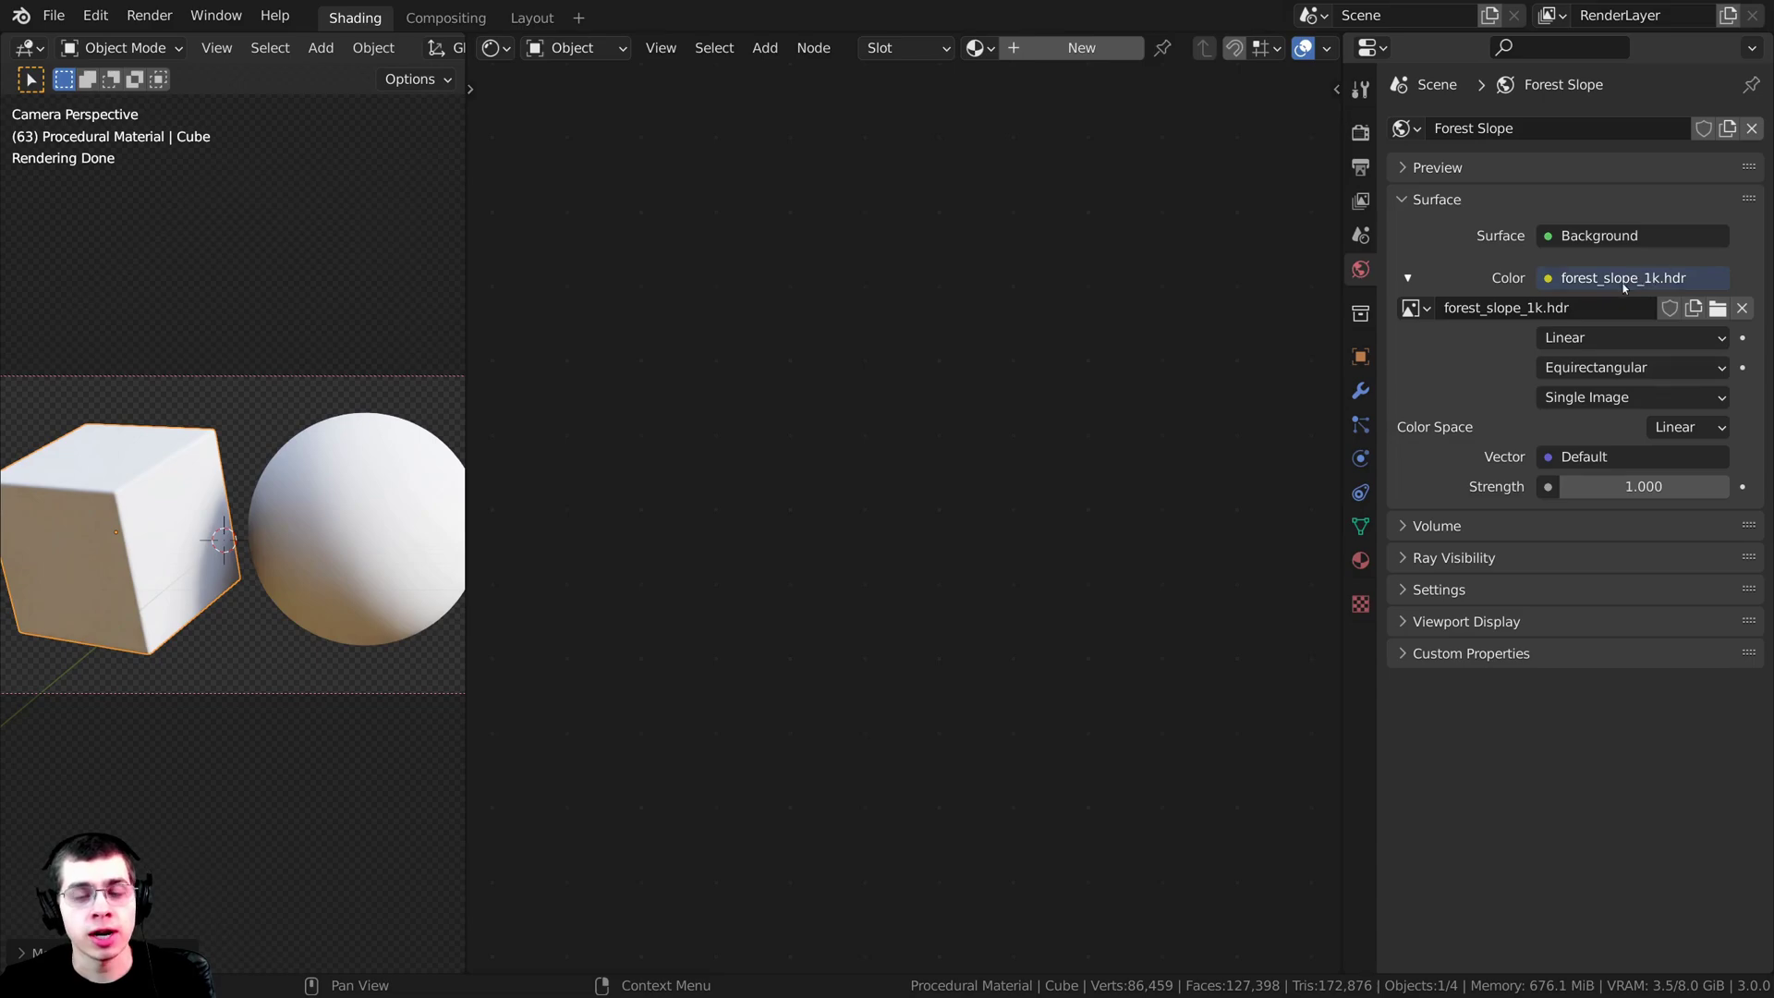
{"action": "left_click", "coordinate": [1721, 278]}
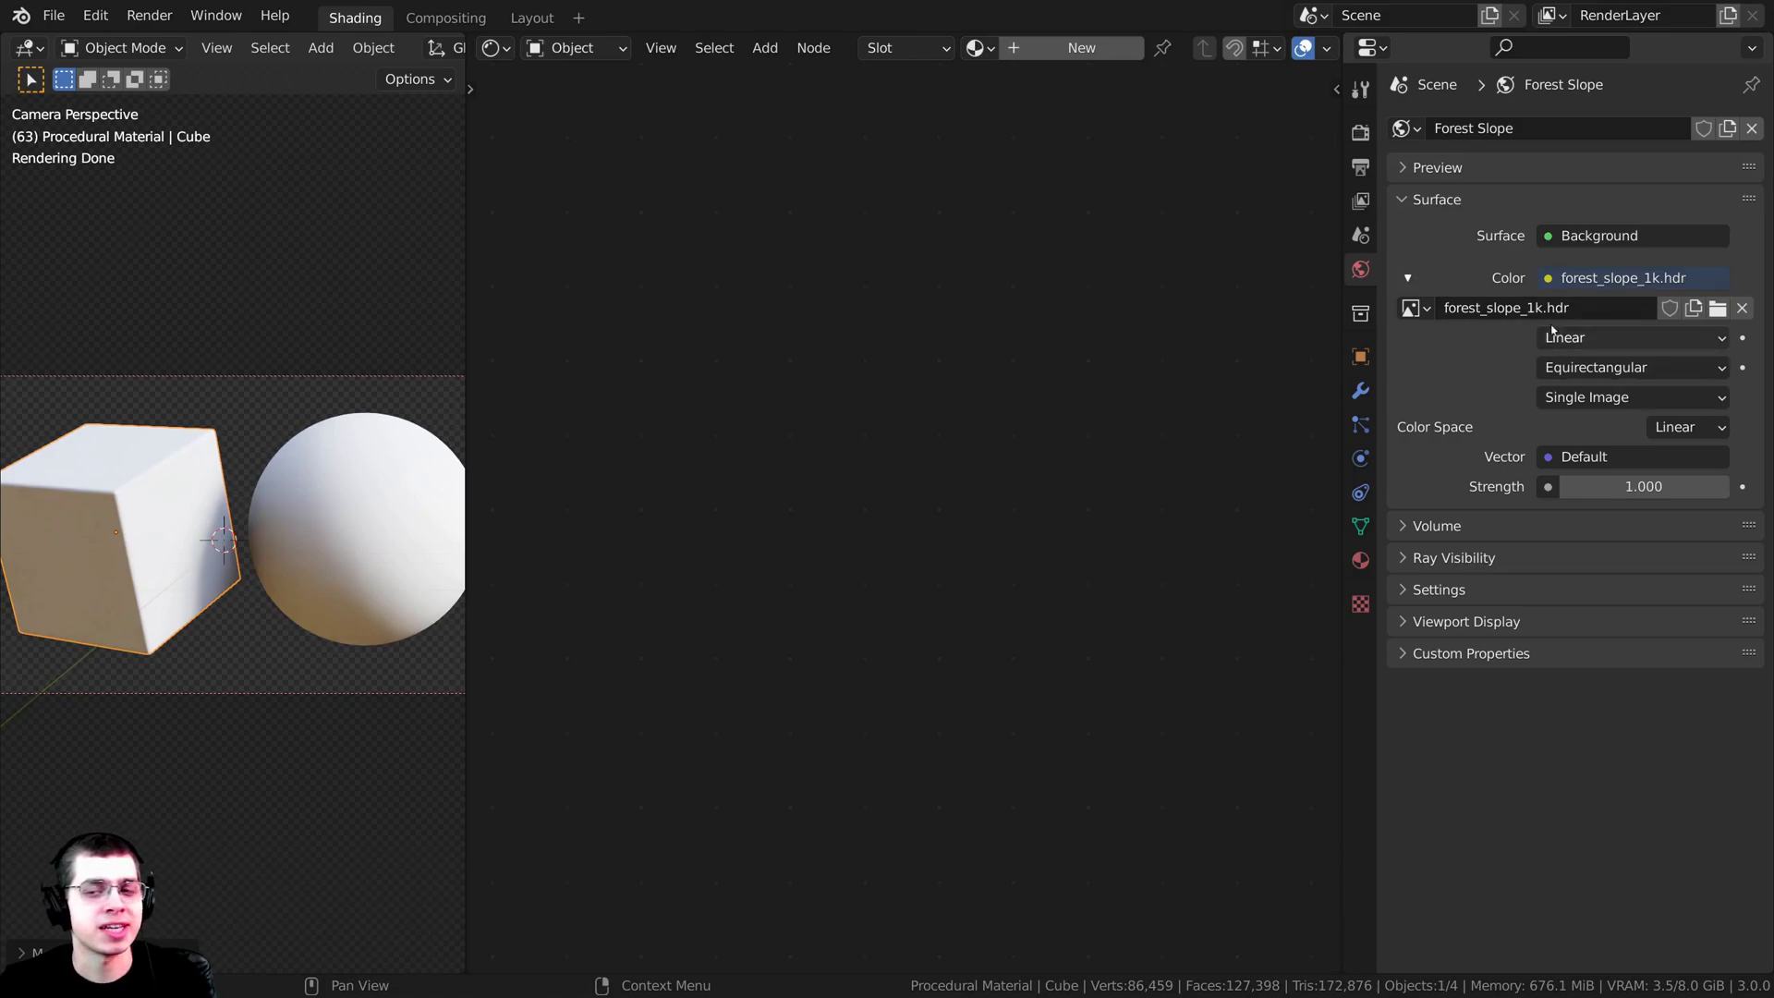
{"action": "left_click", "coordinate": [1549, 280]}
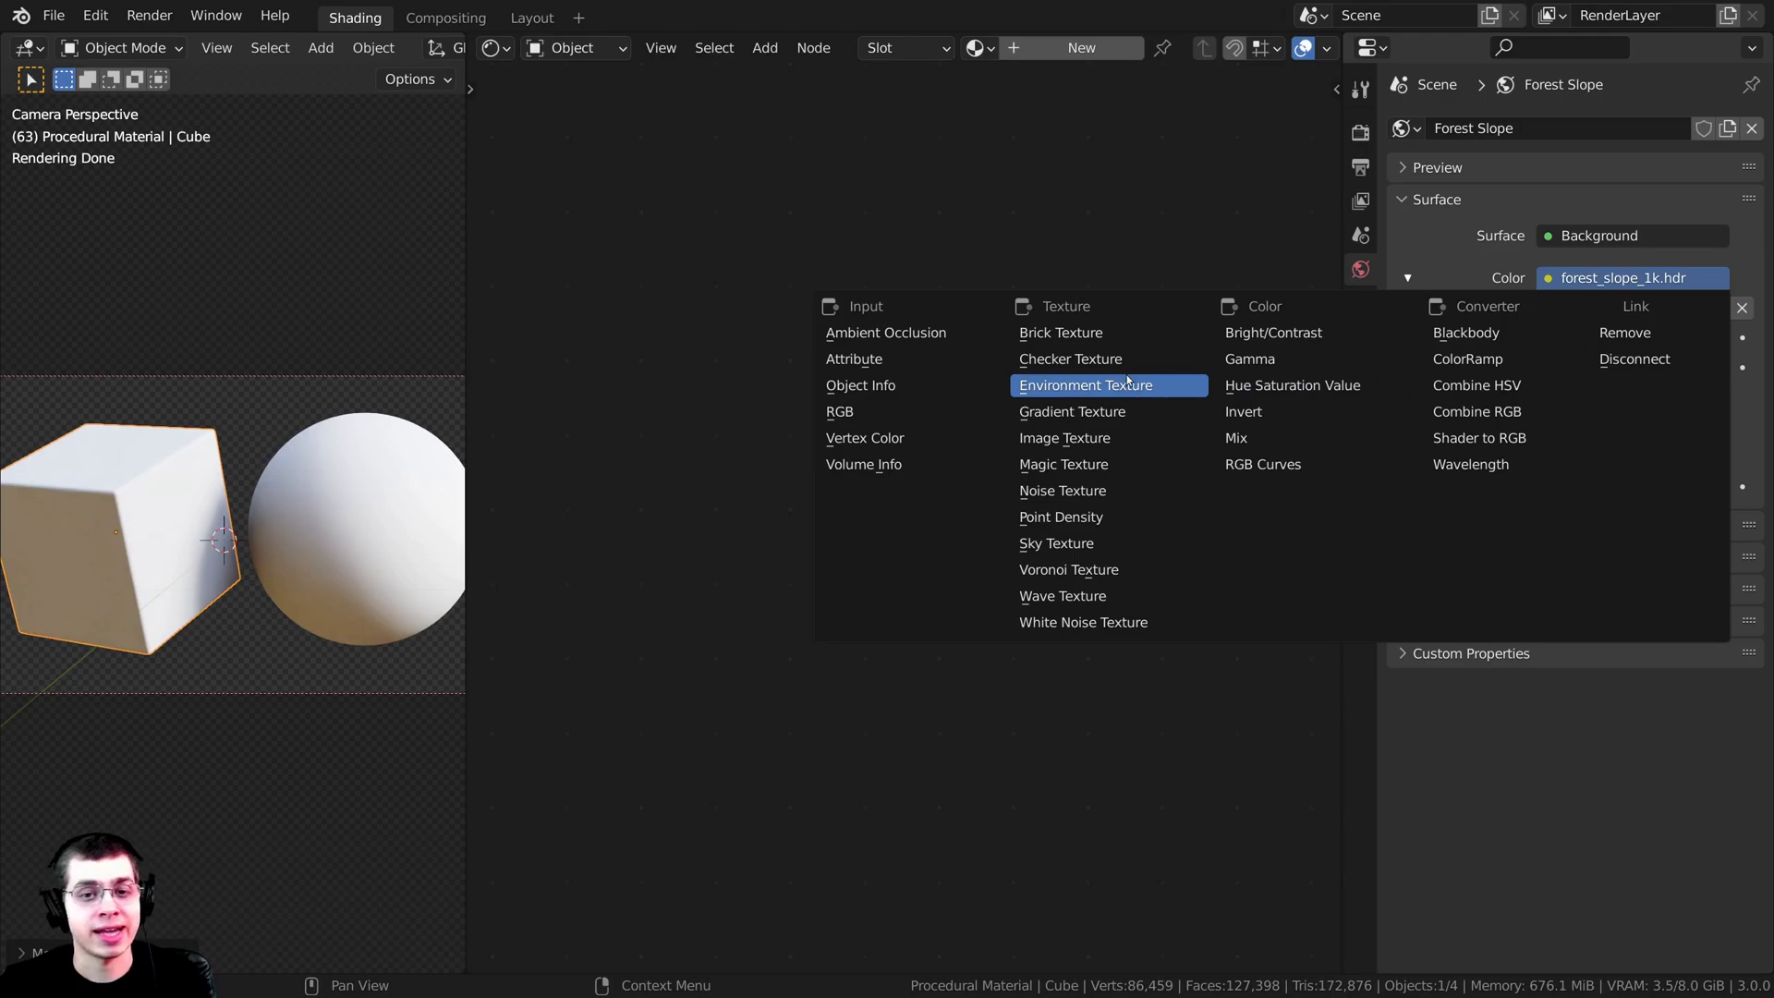
Step: Select the Lighting plane above the objects, inspect its mesh in Edit Mode and return to Object Mode
{"action": "middle_click_drag", "start_coordinate": [152, 521], "coordinate": [295, 526]}
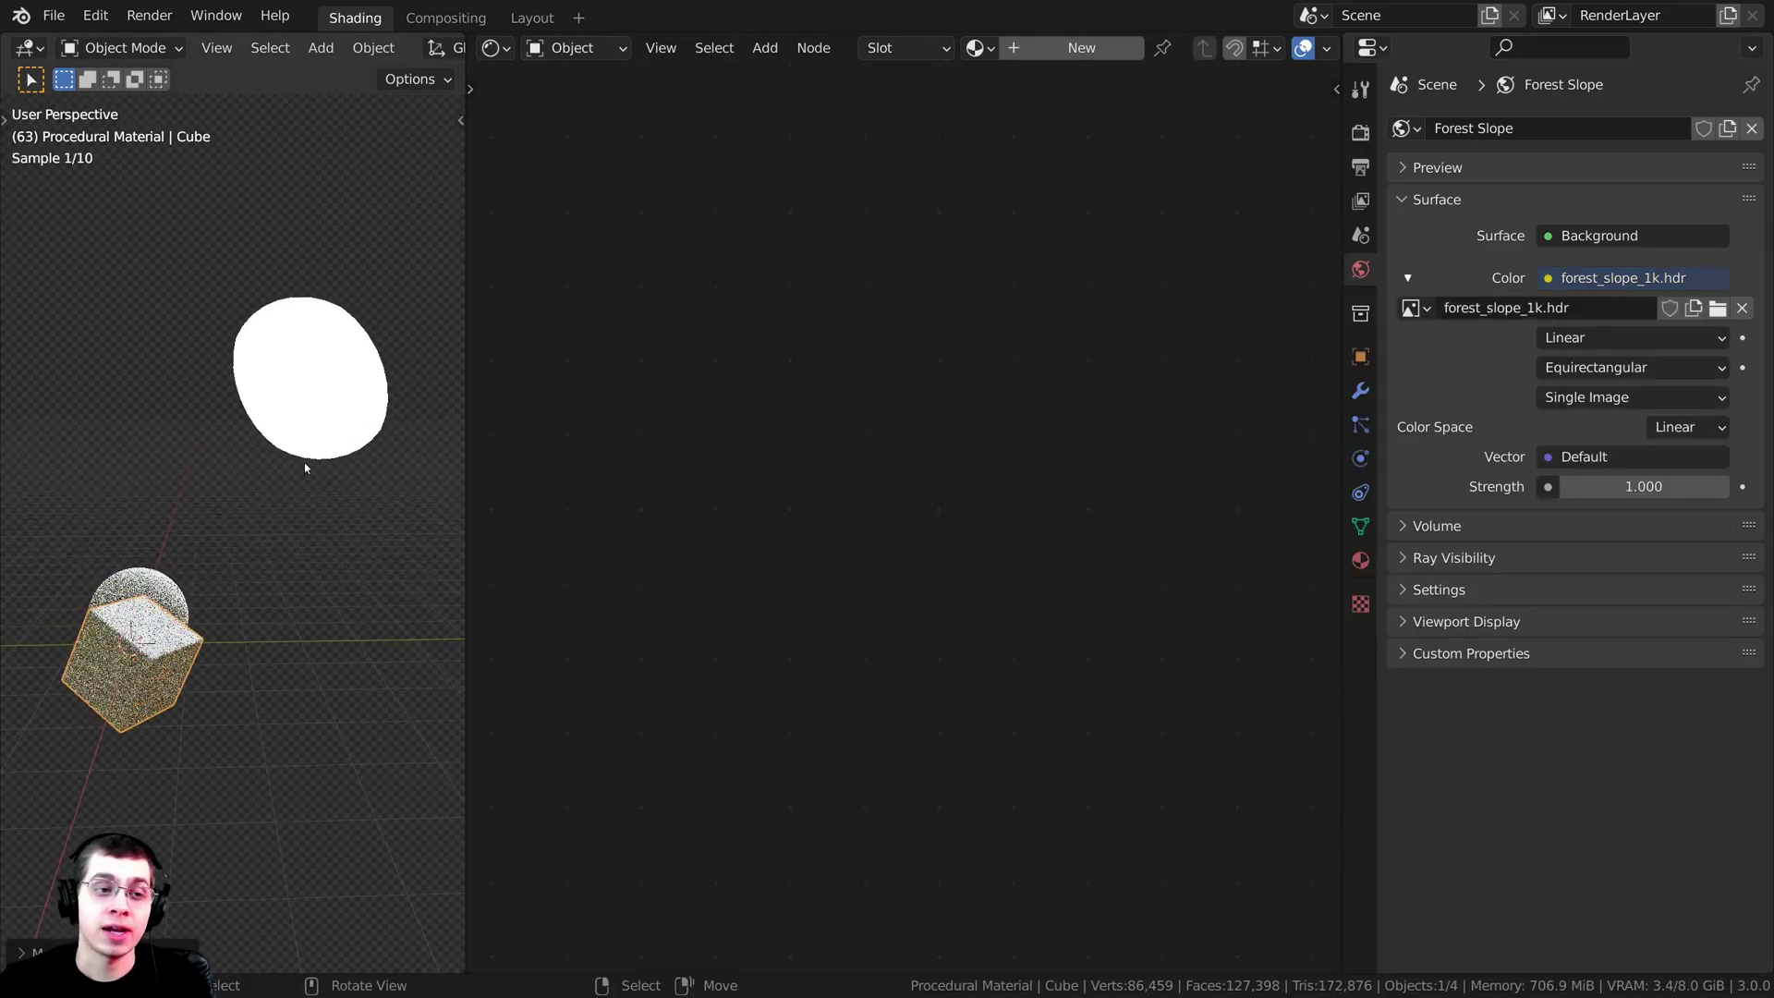
{"action": "left_click", "coordinate": [340, 370]}
{"action": "key", "text": "g"}
{"action": "right_click", "coordinate": [351, 296]}
{"action": "key", "text": "Tab"}
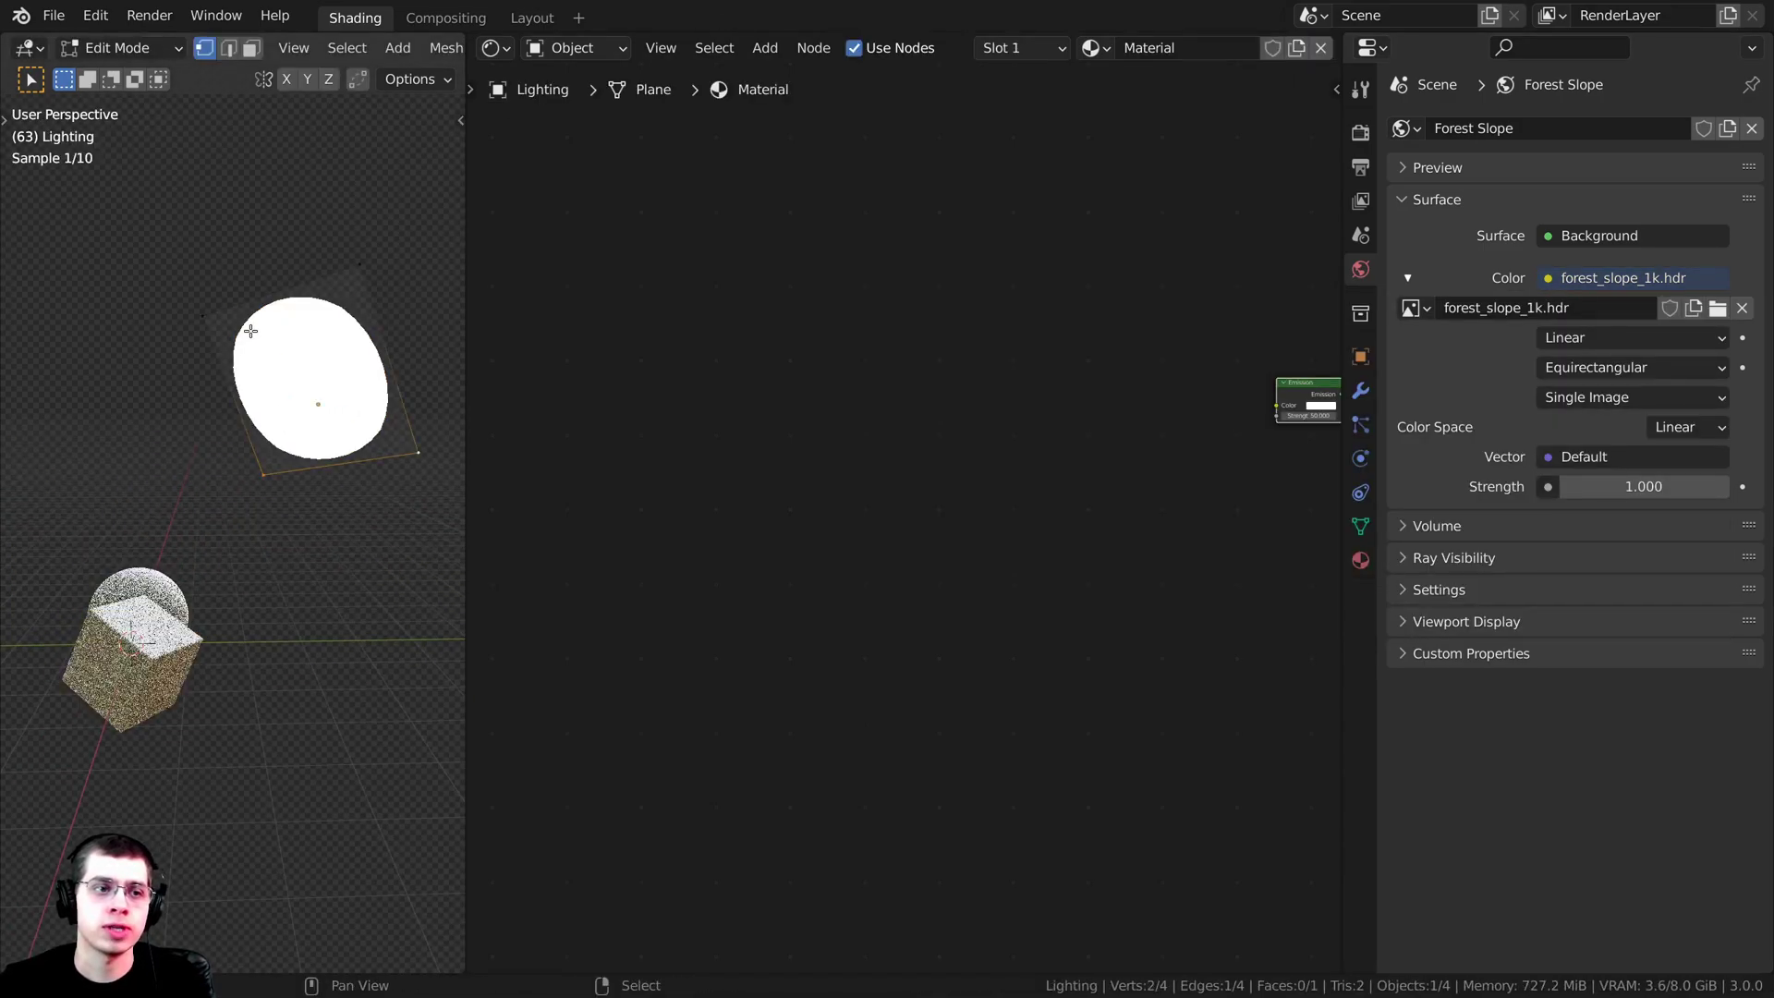
{"action": "middle_click_drag", "start_coordinate": [249, 333], "coordinate": [190, 385], "text": "shift"}
{"action": "key", "text": "Tab"}
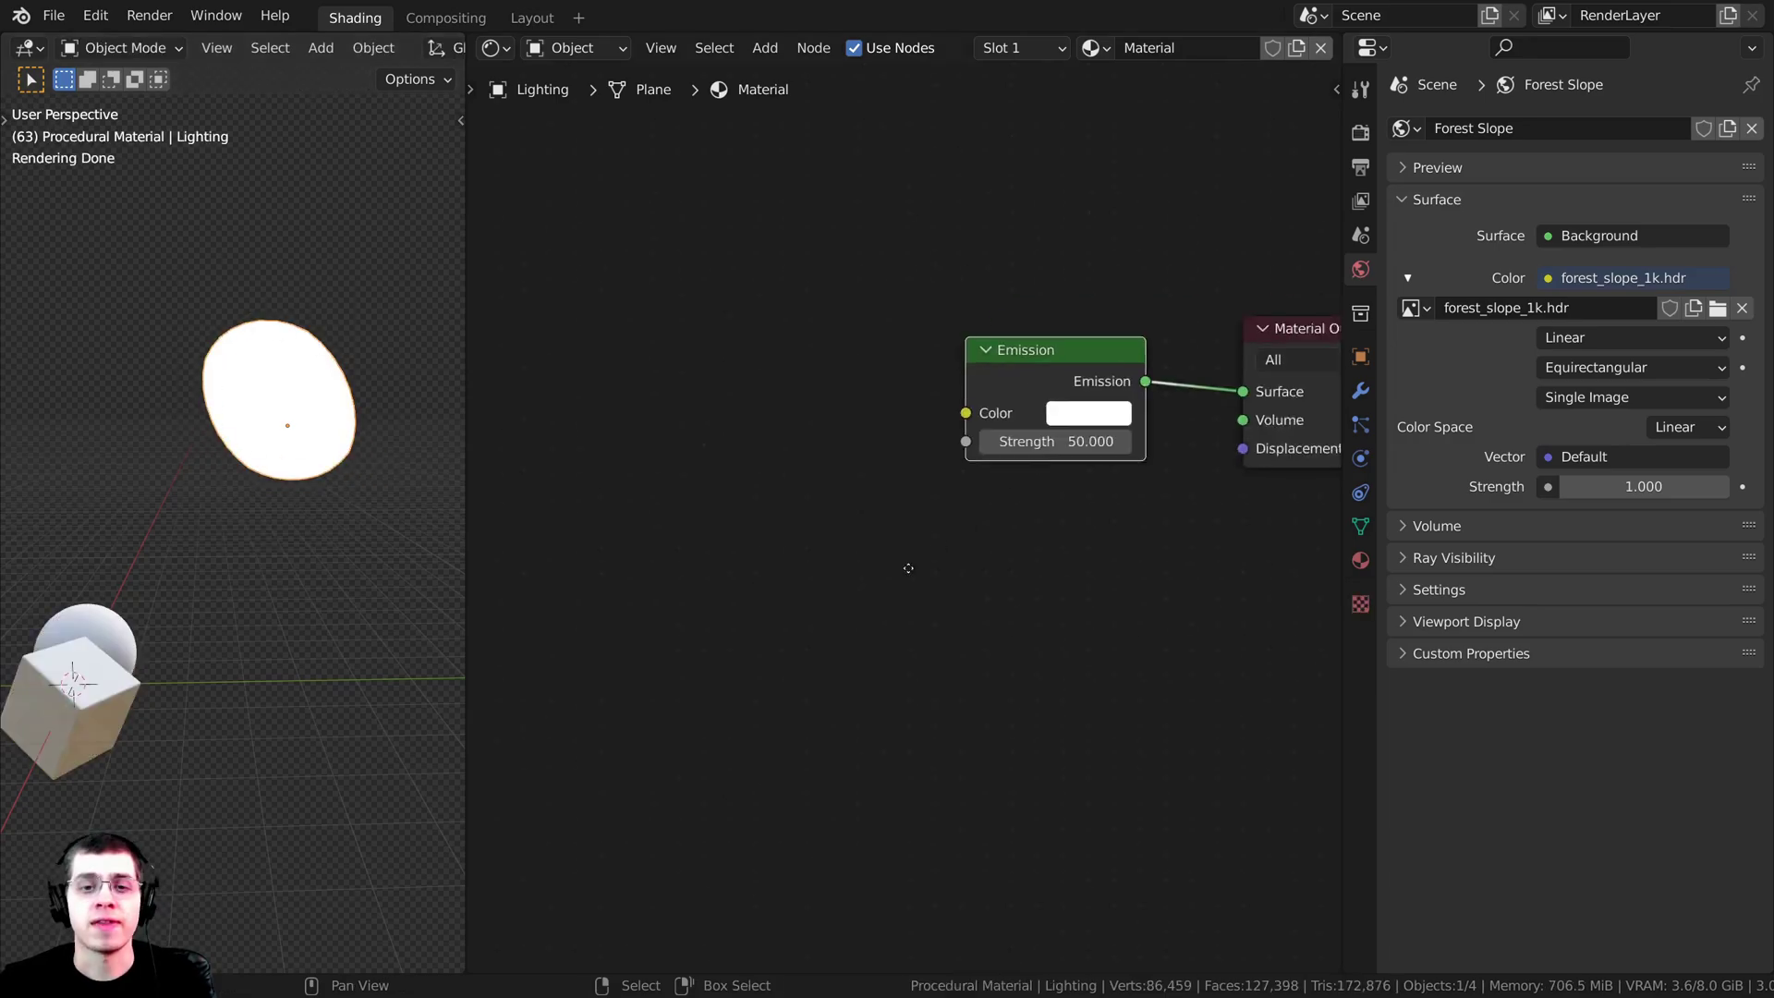
Step: Examine the Emission node in the Lighting plane's material and return to the camera view
{"action": "middle_click_drag", "start_coordinate": [906, 566], "coordinate": [821, 627]}
{"action": "scroll", "coordinate": [898, 522], "scroll_direction": "up", "scroll_amount": 5}
{"action": "left_click_drag", "start_coordinate": [956, 395], "coordinate": [934, 392]}
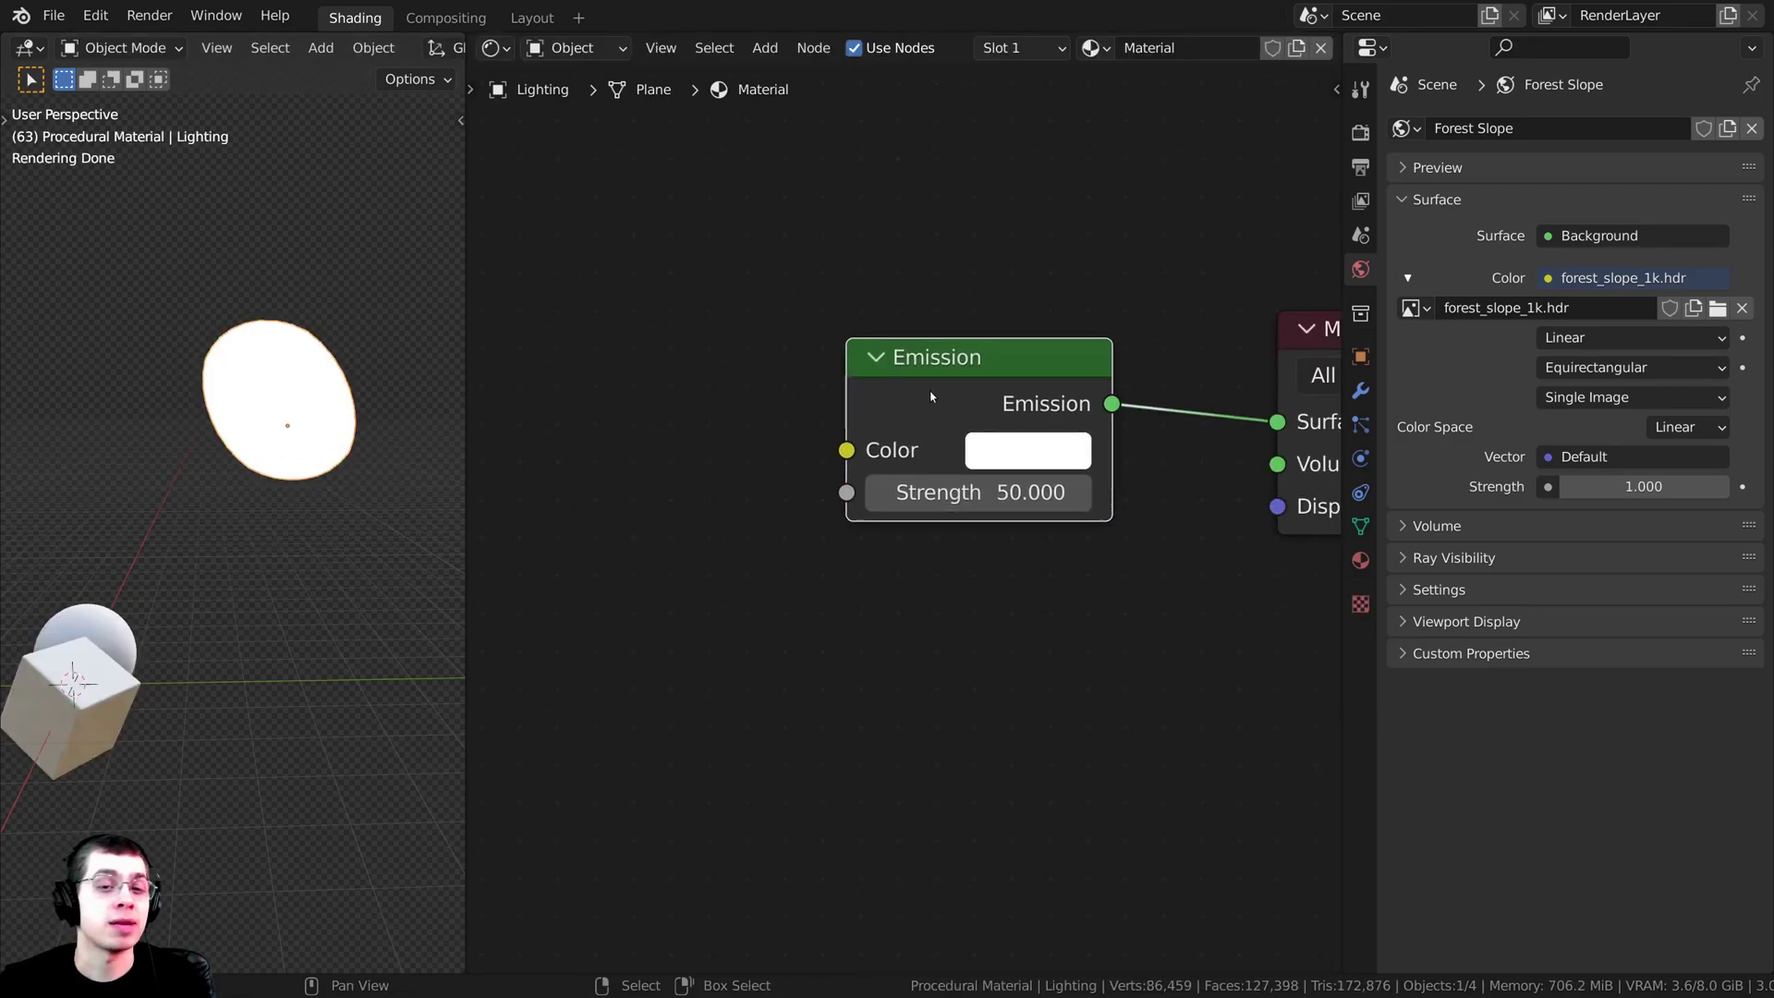
{"action": "key", "text": "KP_0"}
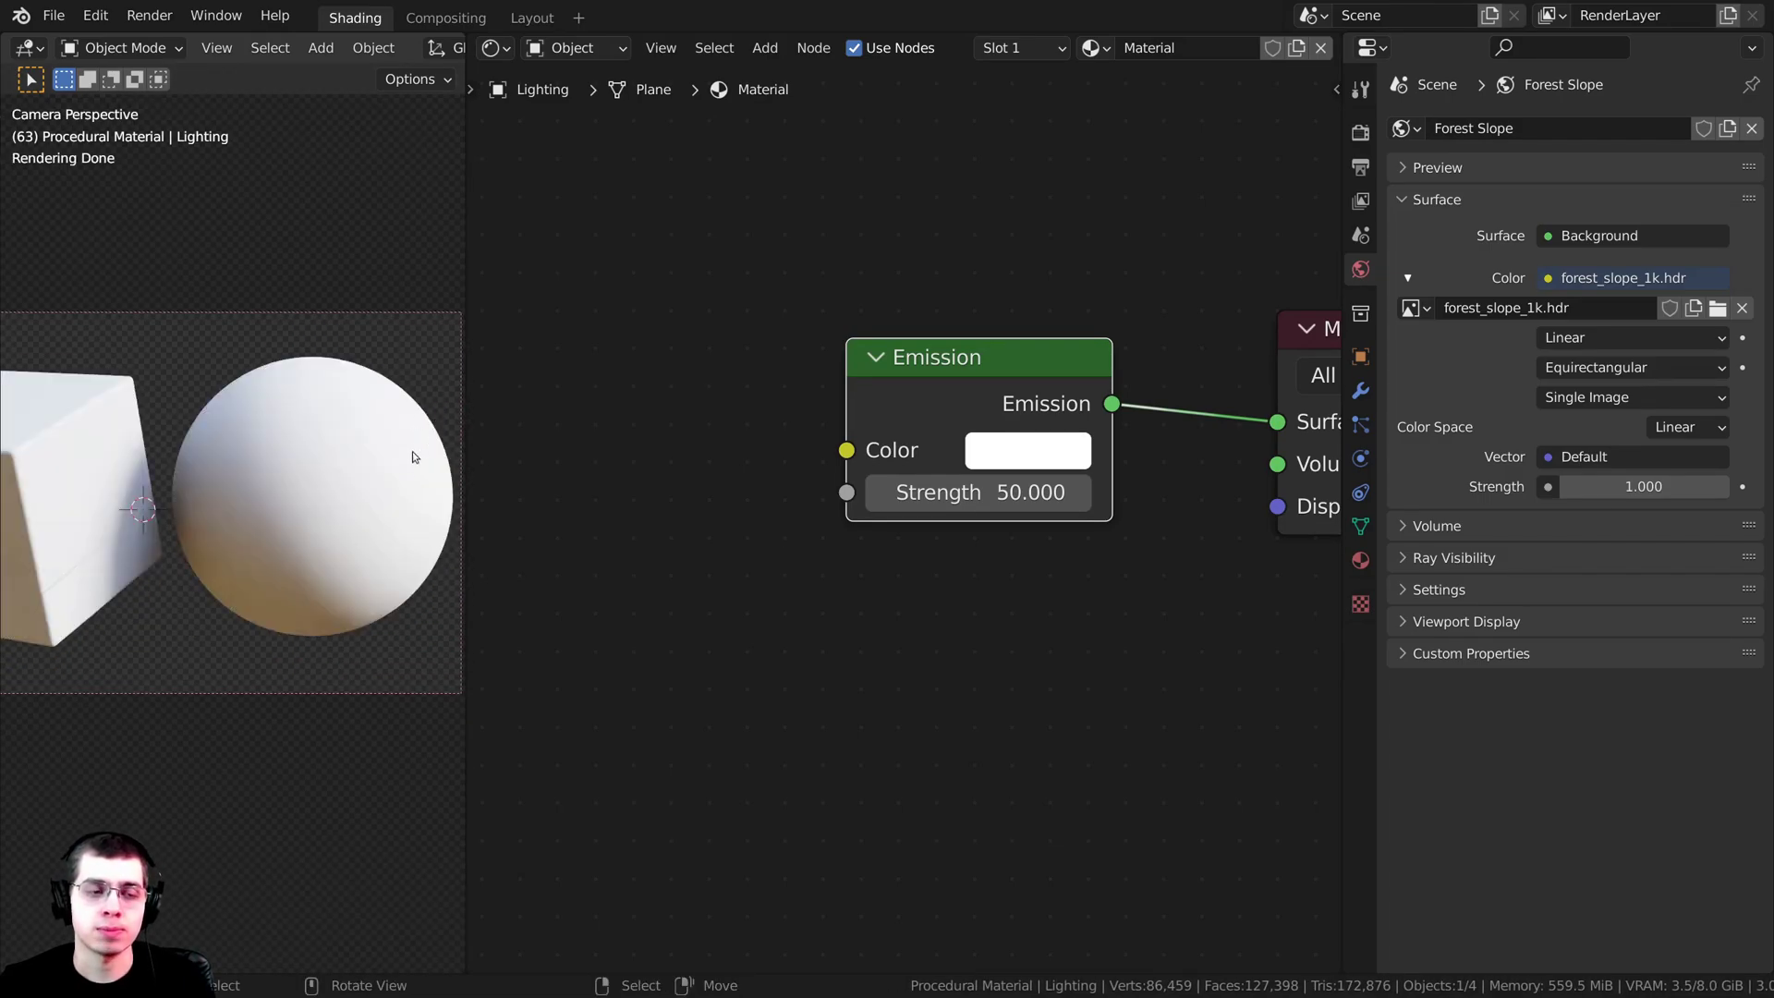
{"action": "scroll", "coordinate": [370, 425], "scroll_direction": "down", "scroll_amount": 2}
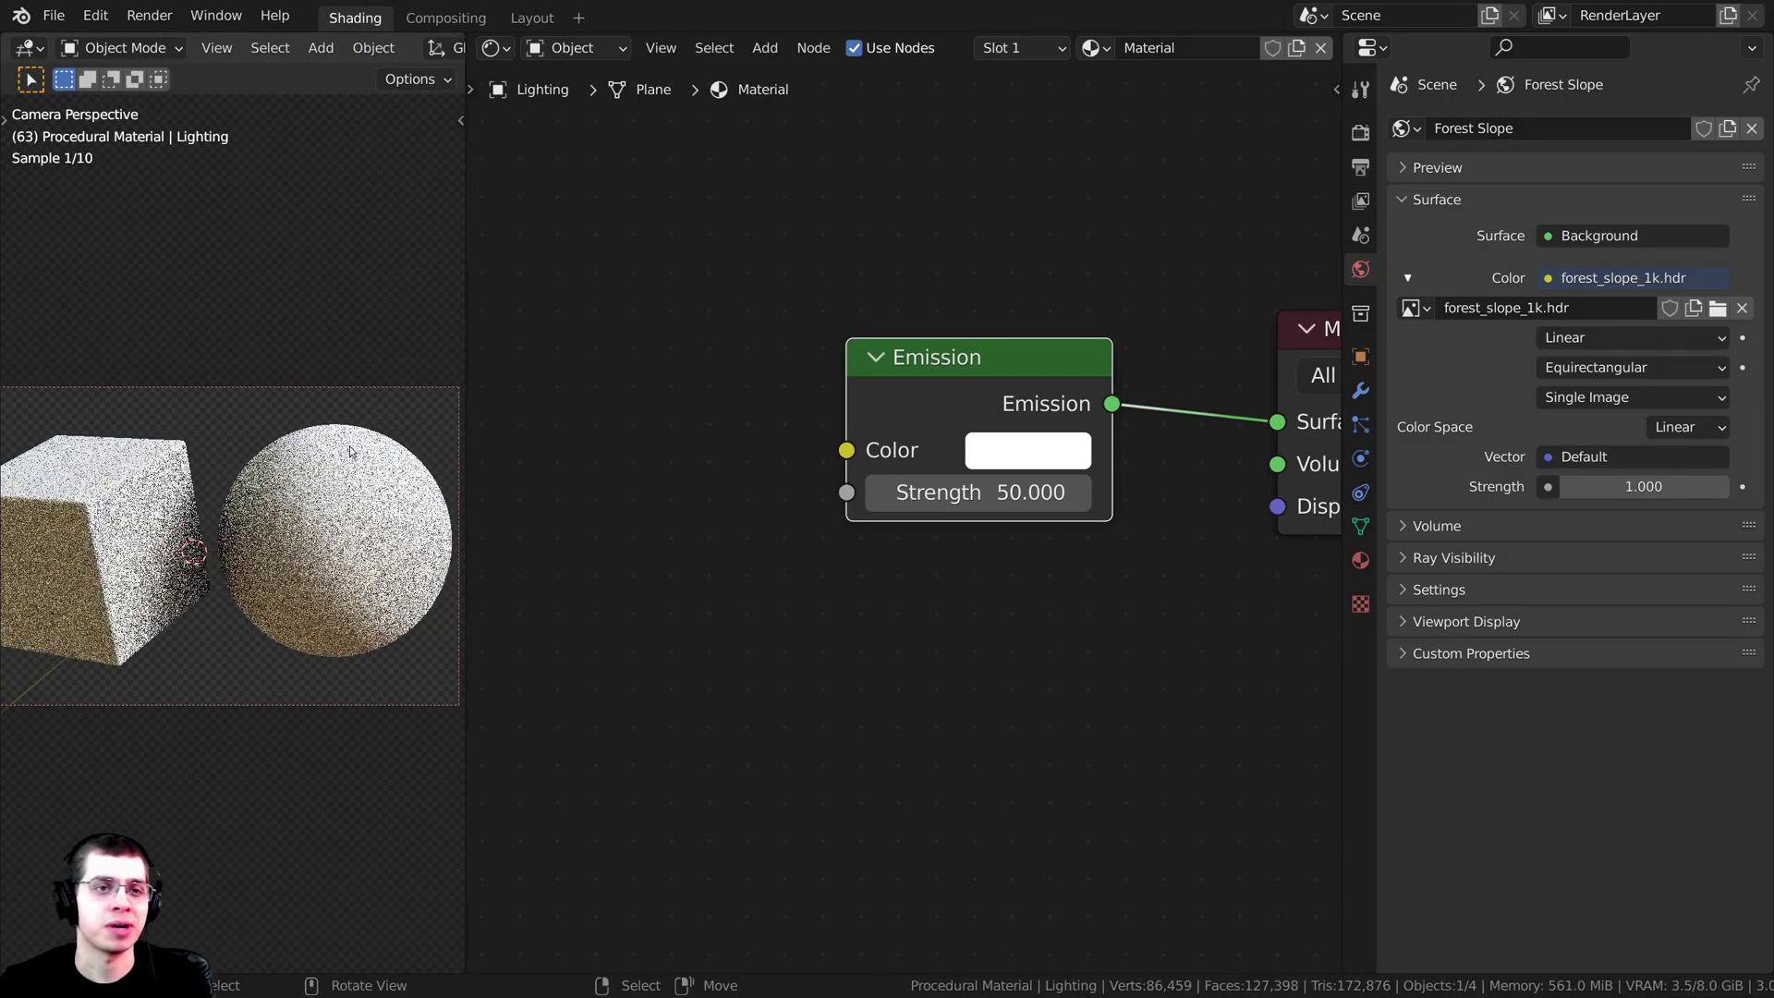
Step: Select the ico sphere, keep Cycles as the render engine and set the feature set to Supported
{"action": "left_click", "coordinate": [363, 501]}
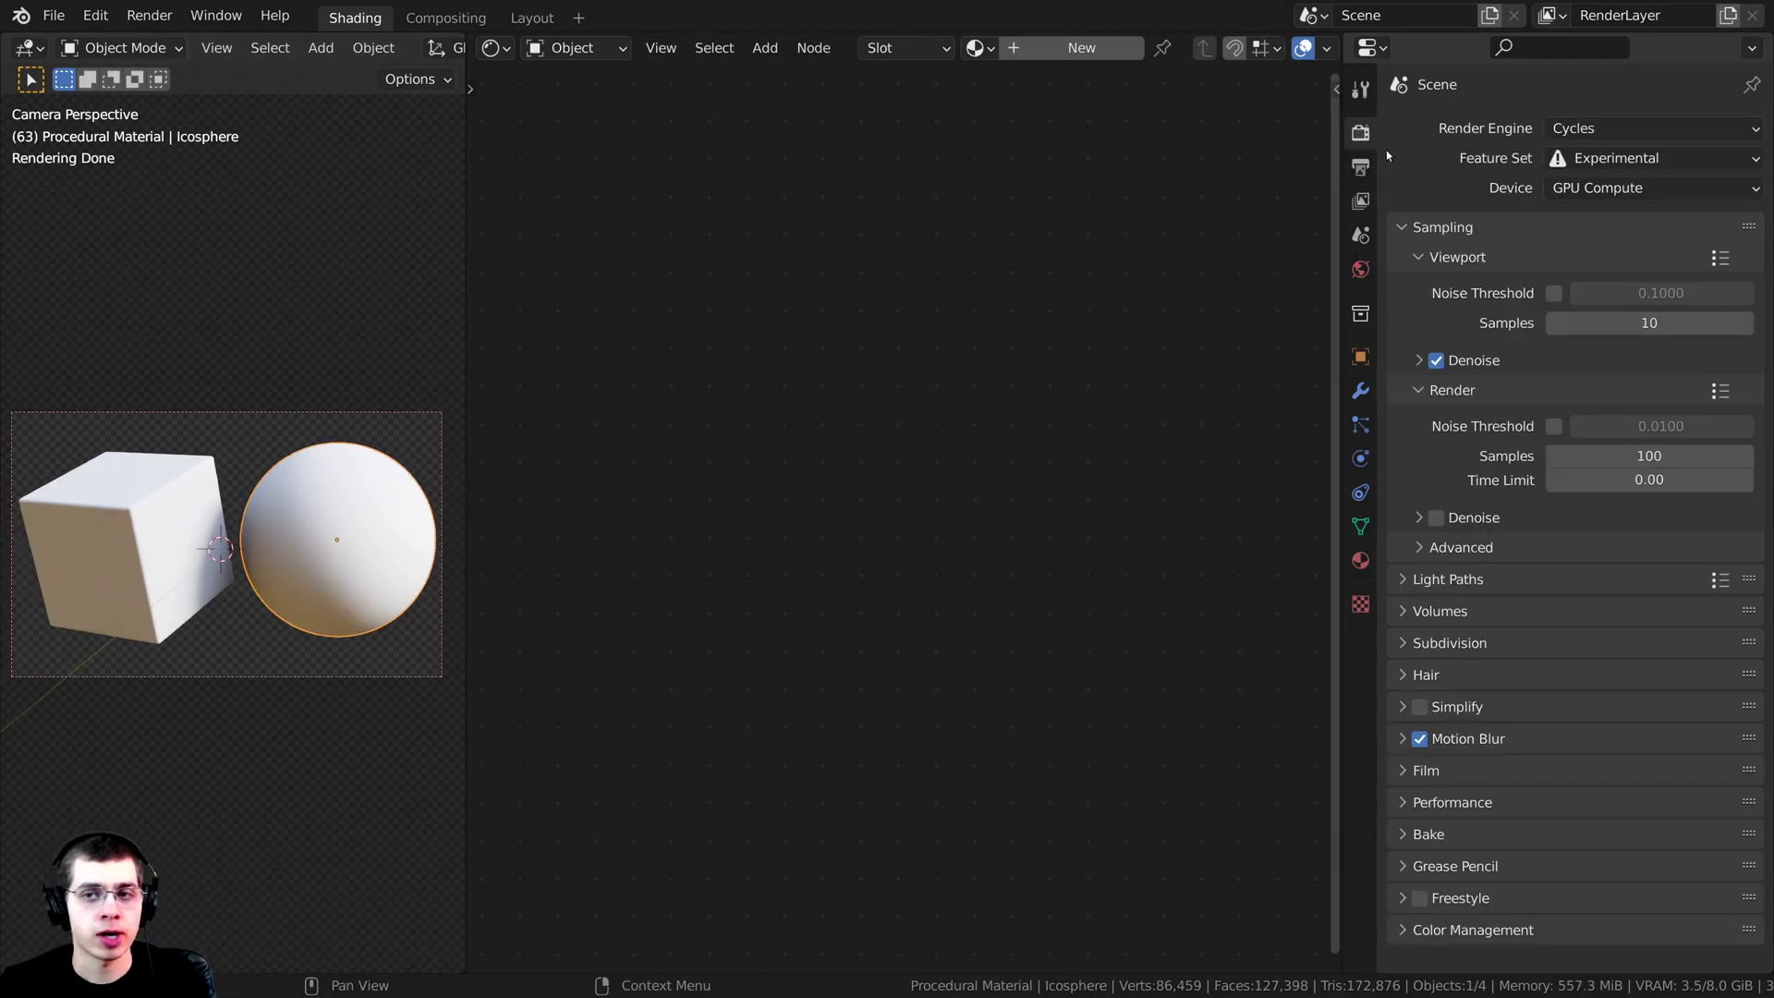
{"action": "left_click", "coordinate": [1593, 126]}
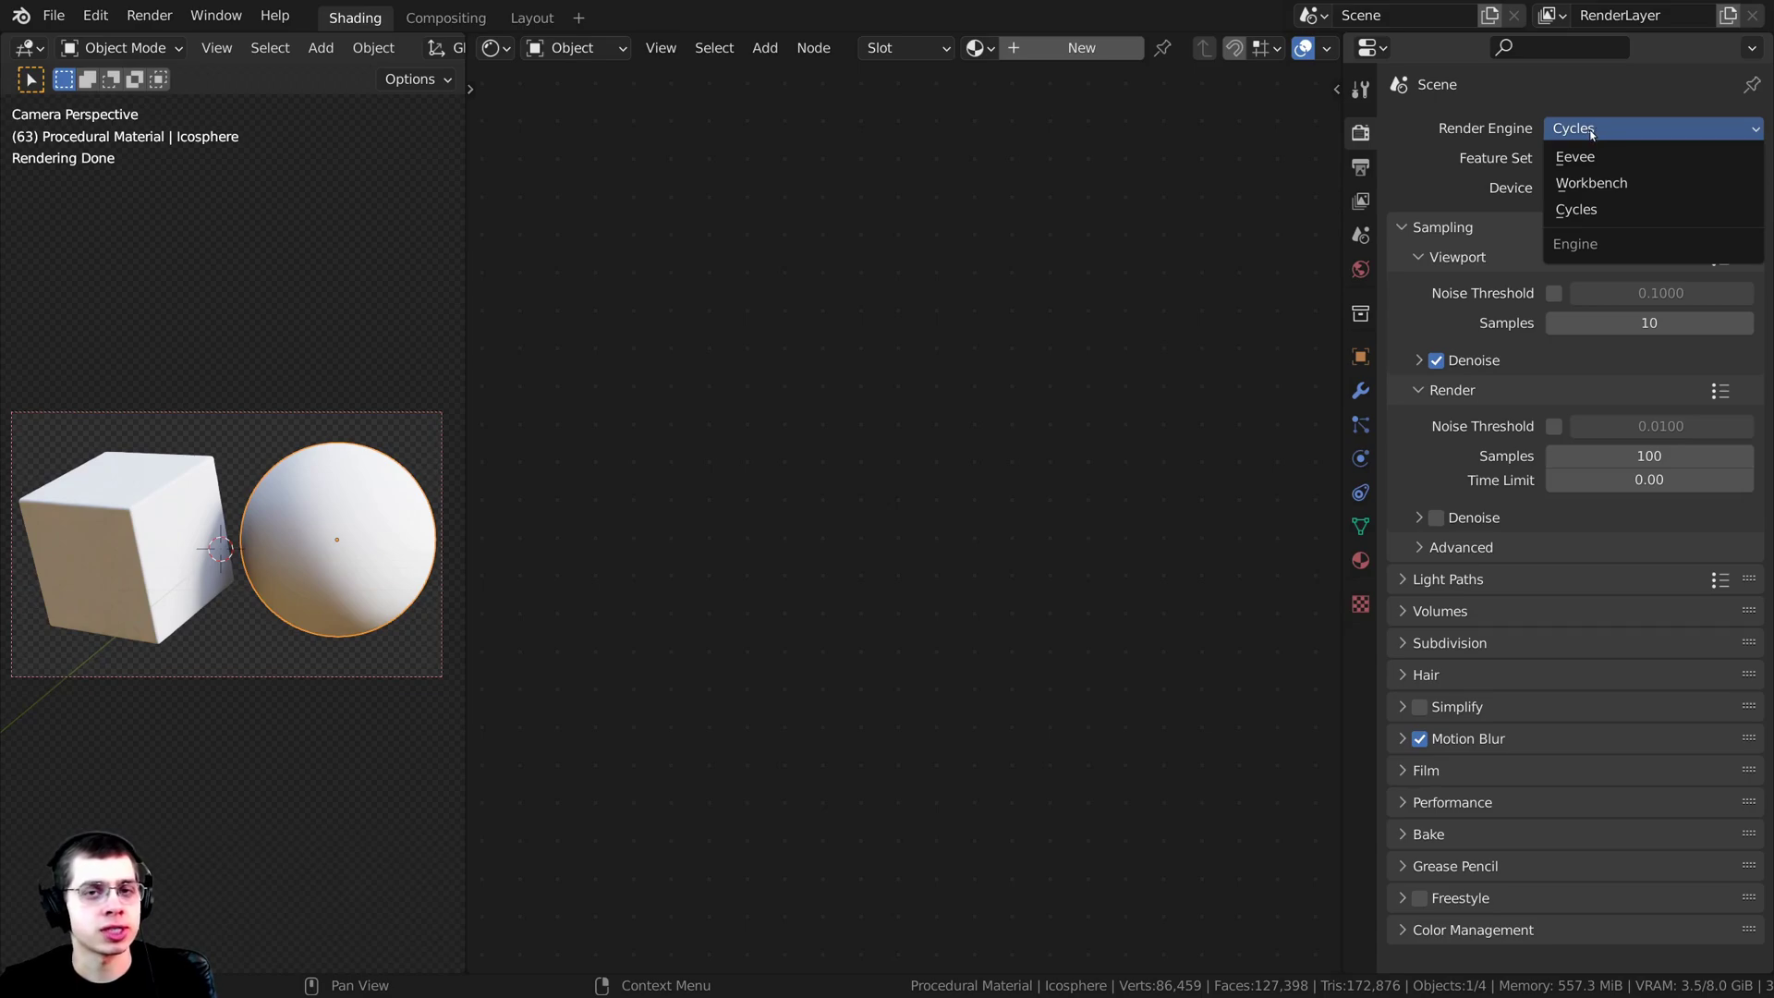
{"action": "left_click", "coordinate": [1591, 132]}
{"action": "left_click", "coordinate": [1581, 129]}
{"action": "left_click", "coordinate": [1567, 131]}
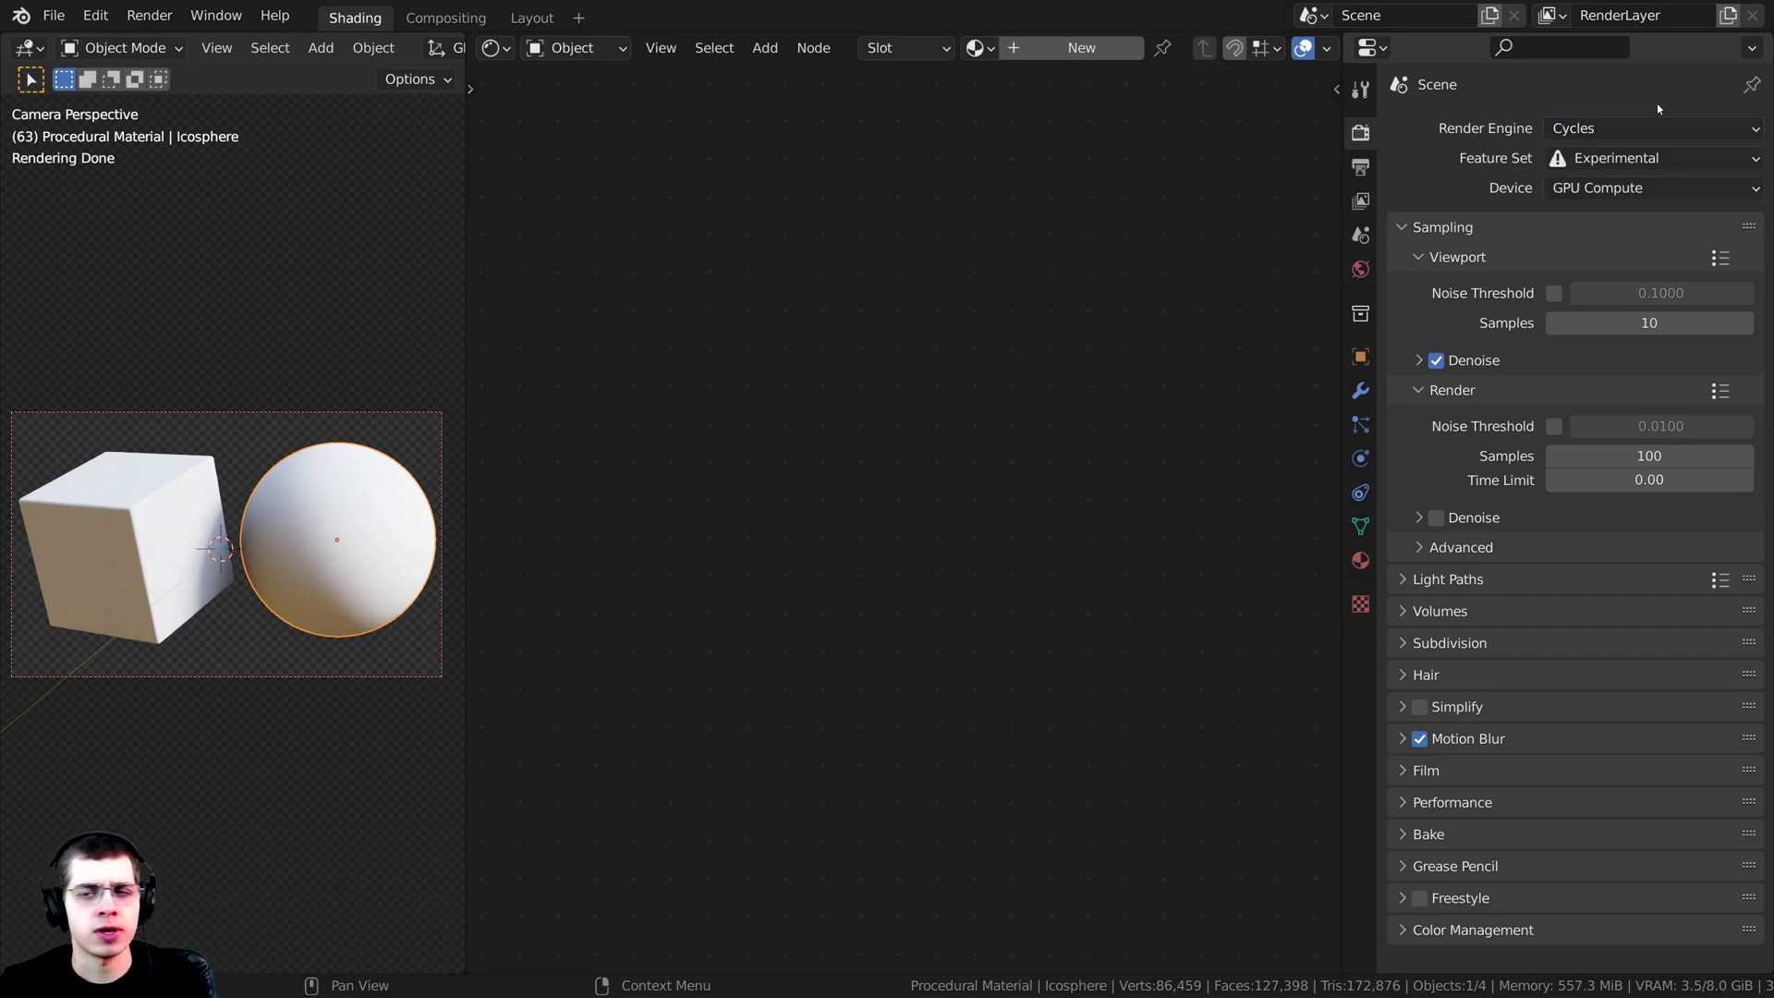
{"action": "left_click", "coordinate": [1574, 132]}
{"action": "left_click", "coordinate": [1573, 131]}
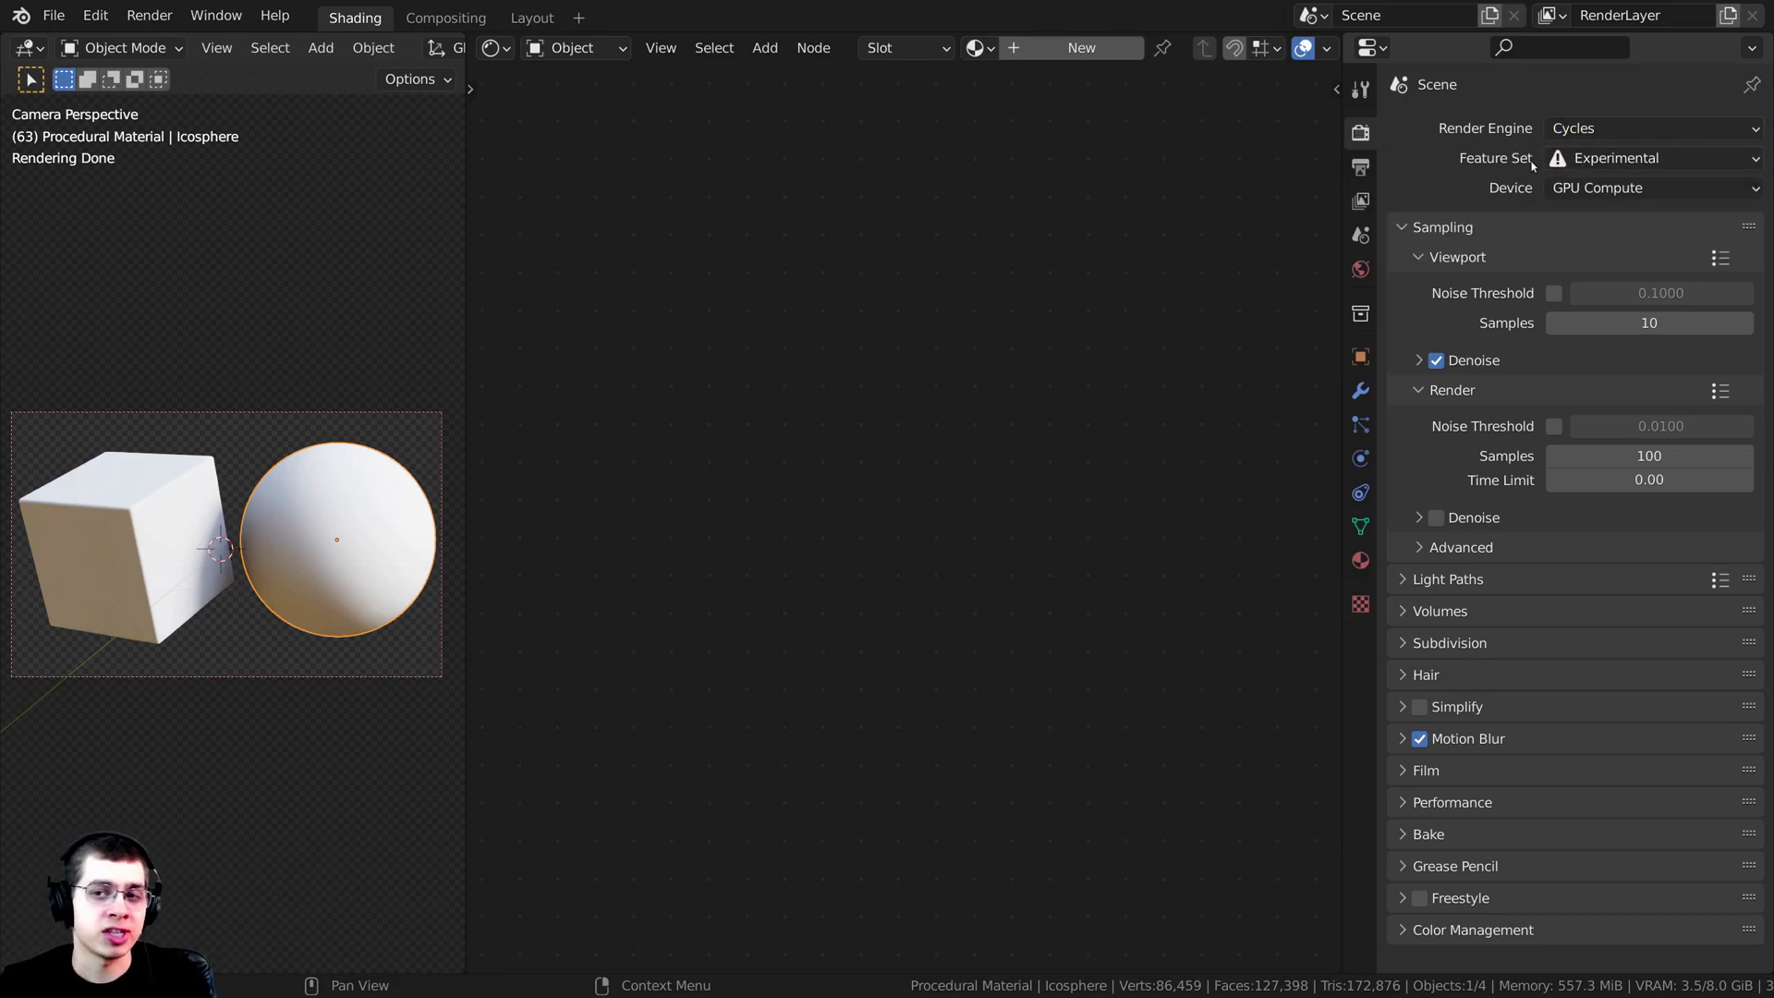
{"action": "left_click", "coordinate": [1567, 159]}
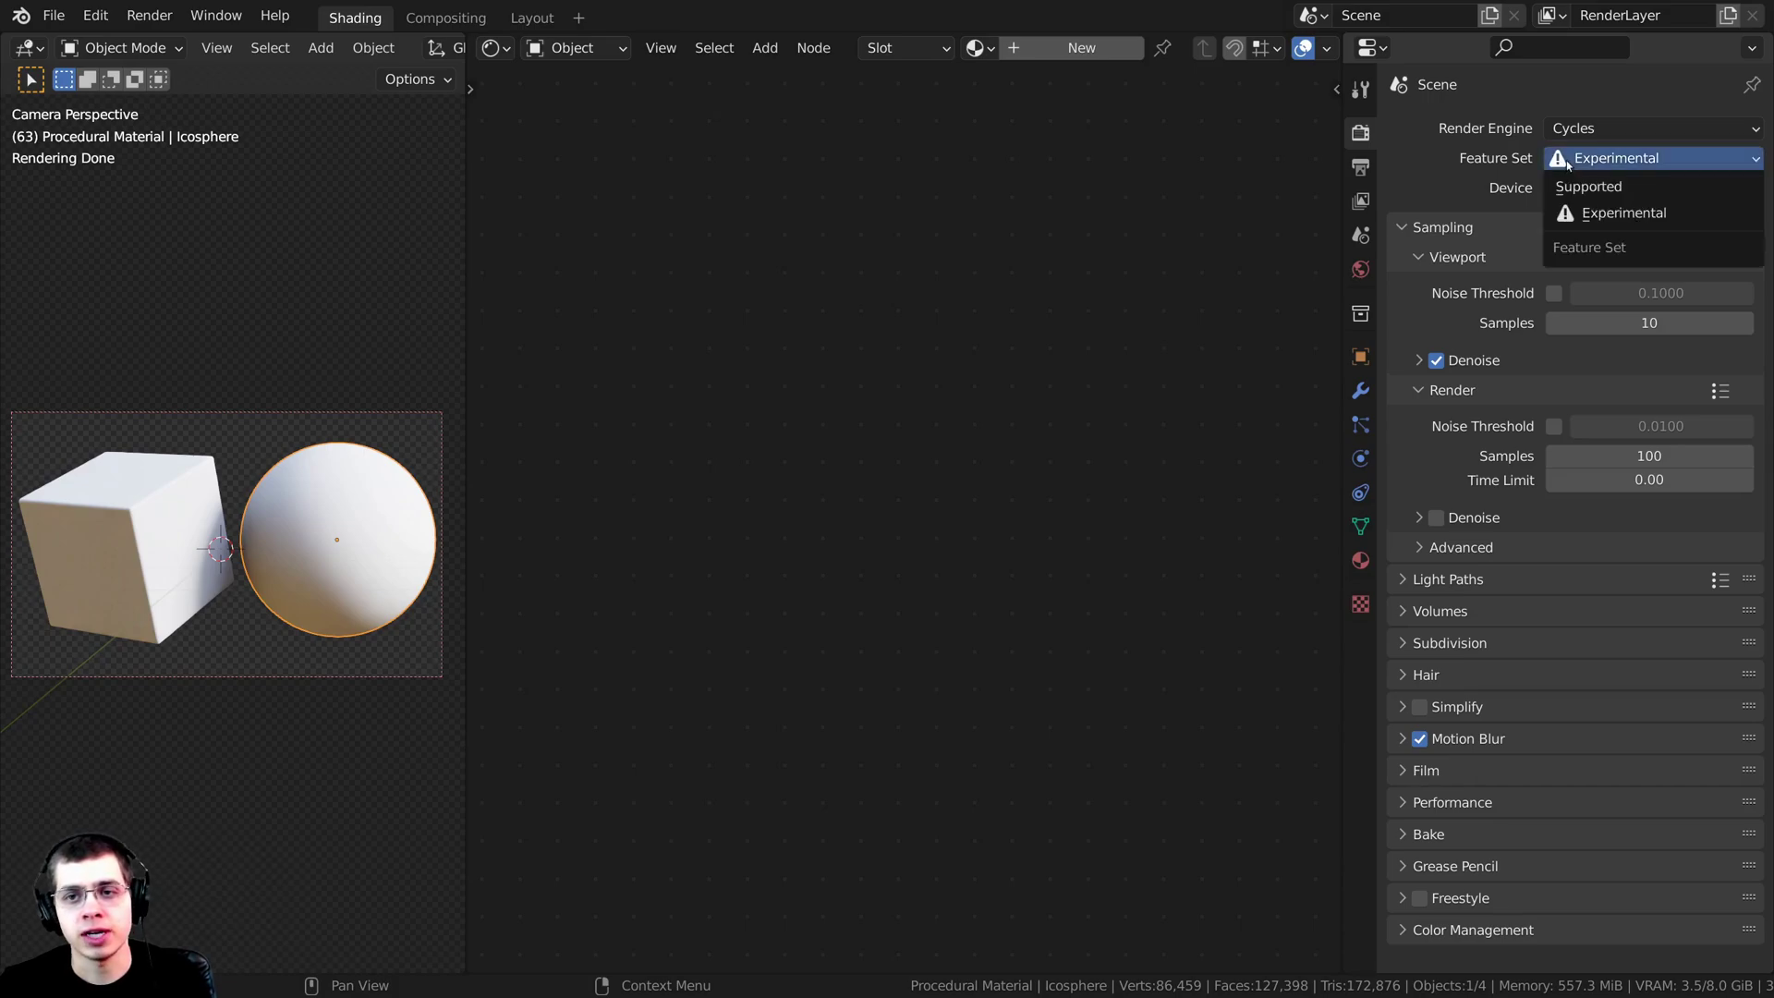
{"action": "left_click", "coordinate": [1586, 184]}
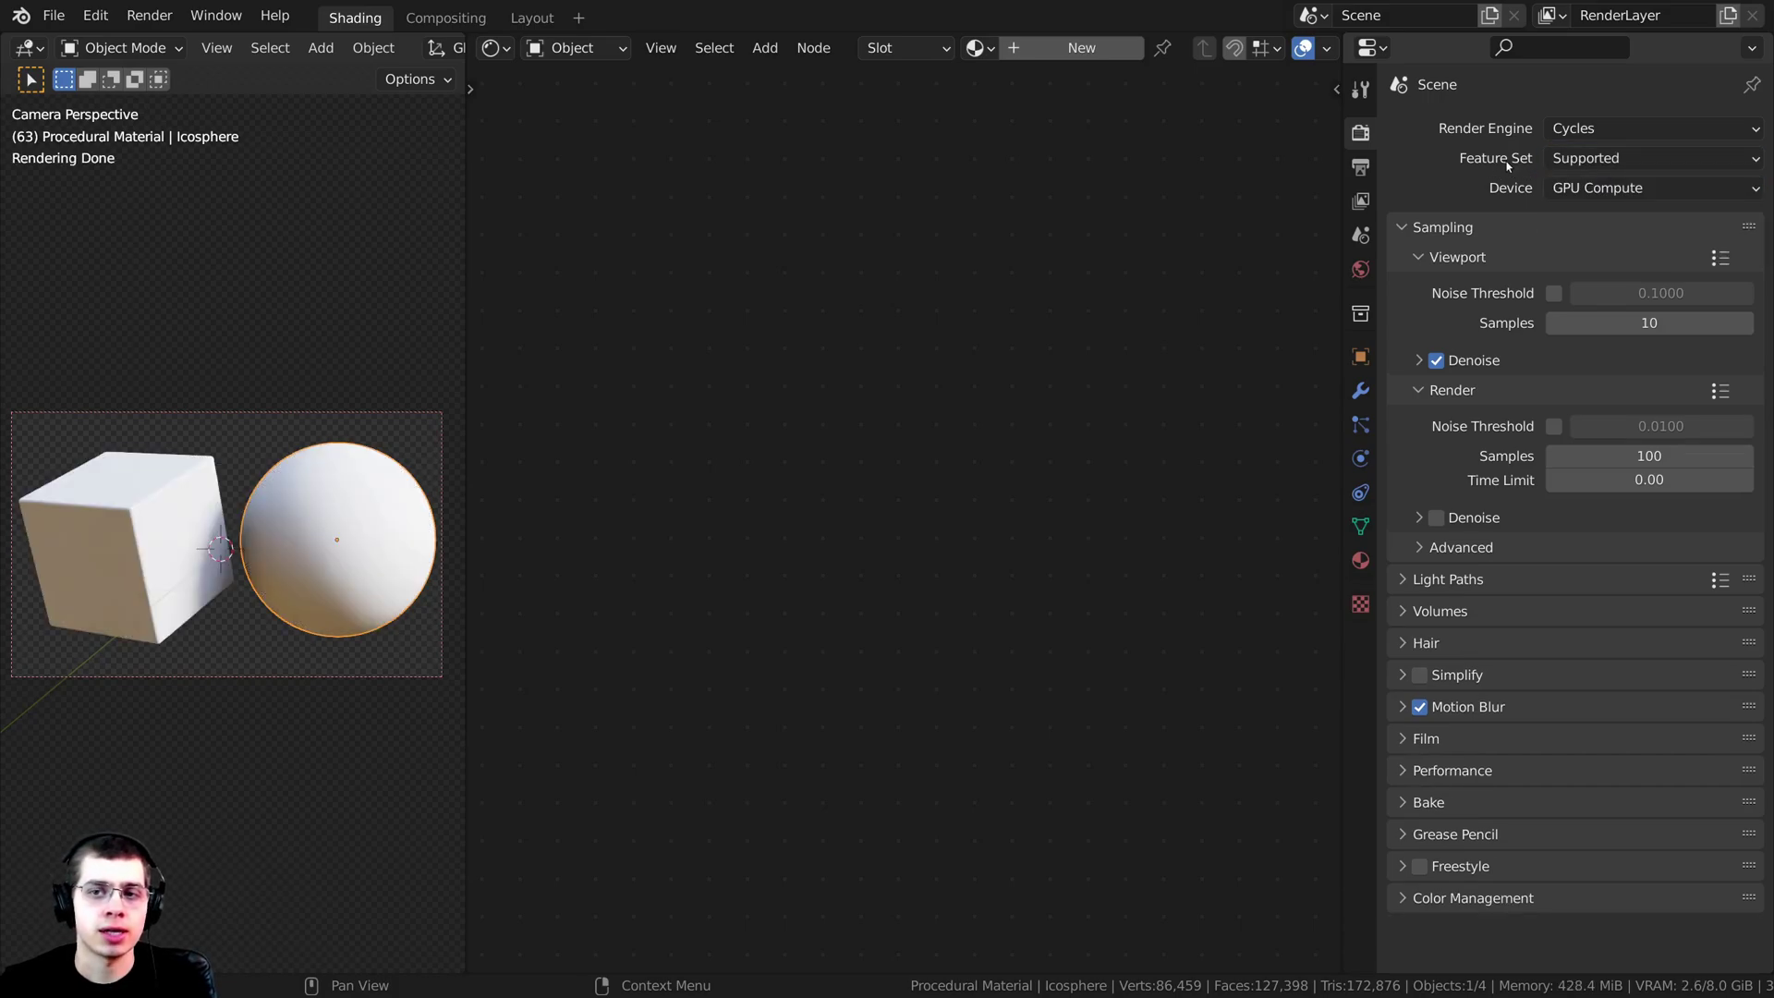
Step: Create a material named Procedural Mud Brick Wall on the ico sphere and assign it to the cube as well
{"action": "left_click", "coordinate": [1362, 561]}
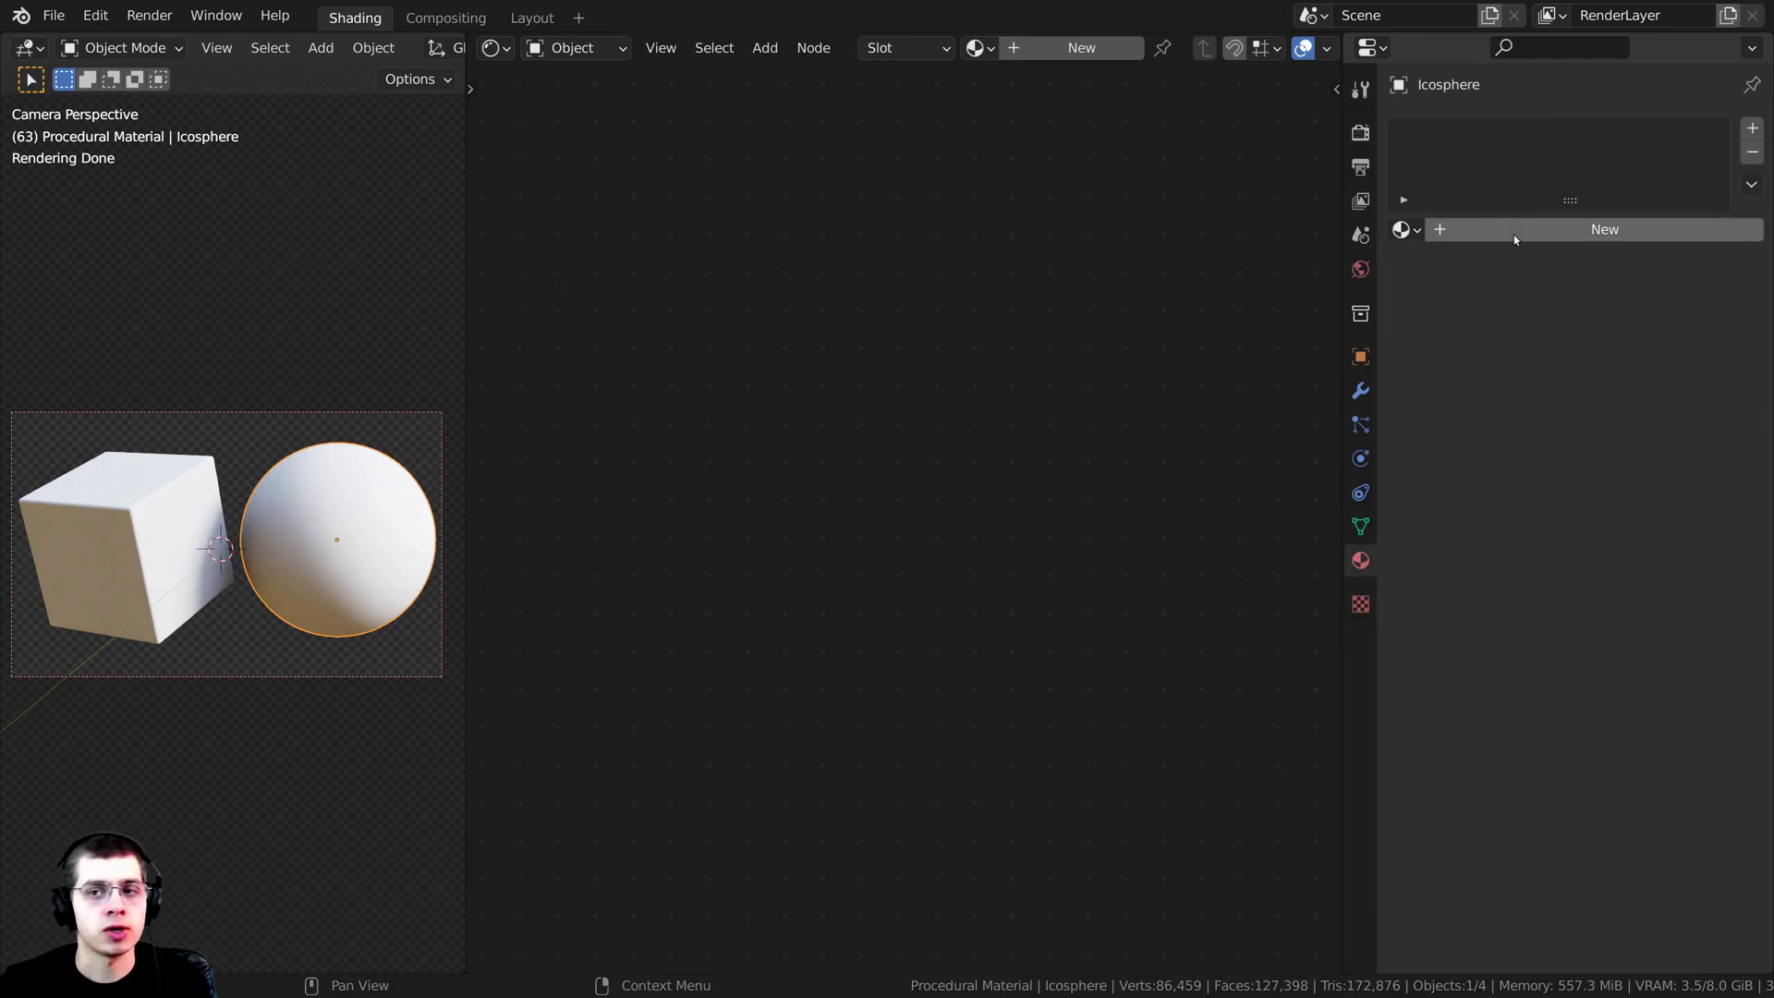
{"action": "double_click", "coordinate": [1476, 226]}
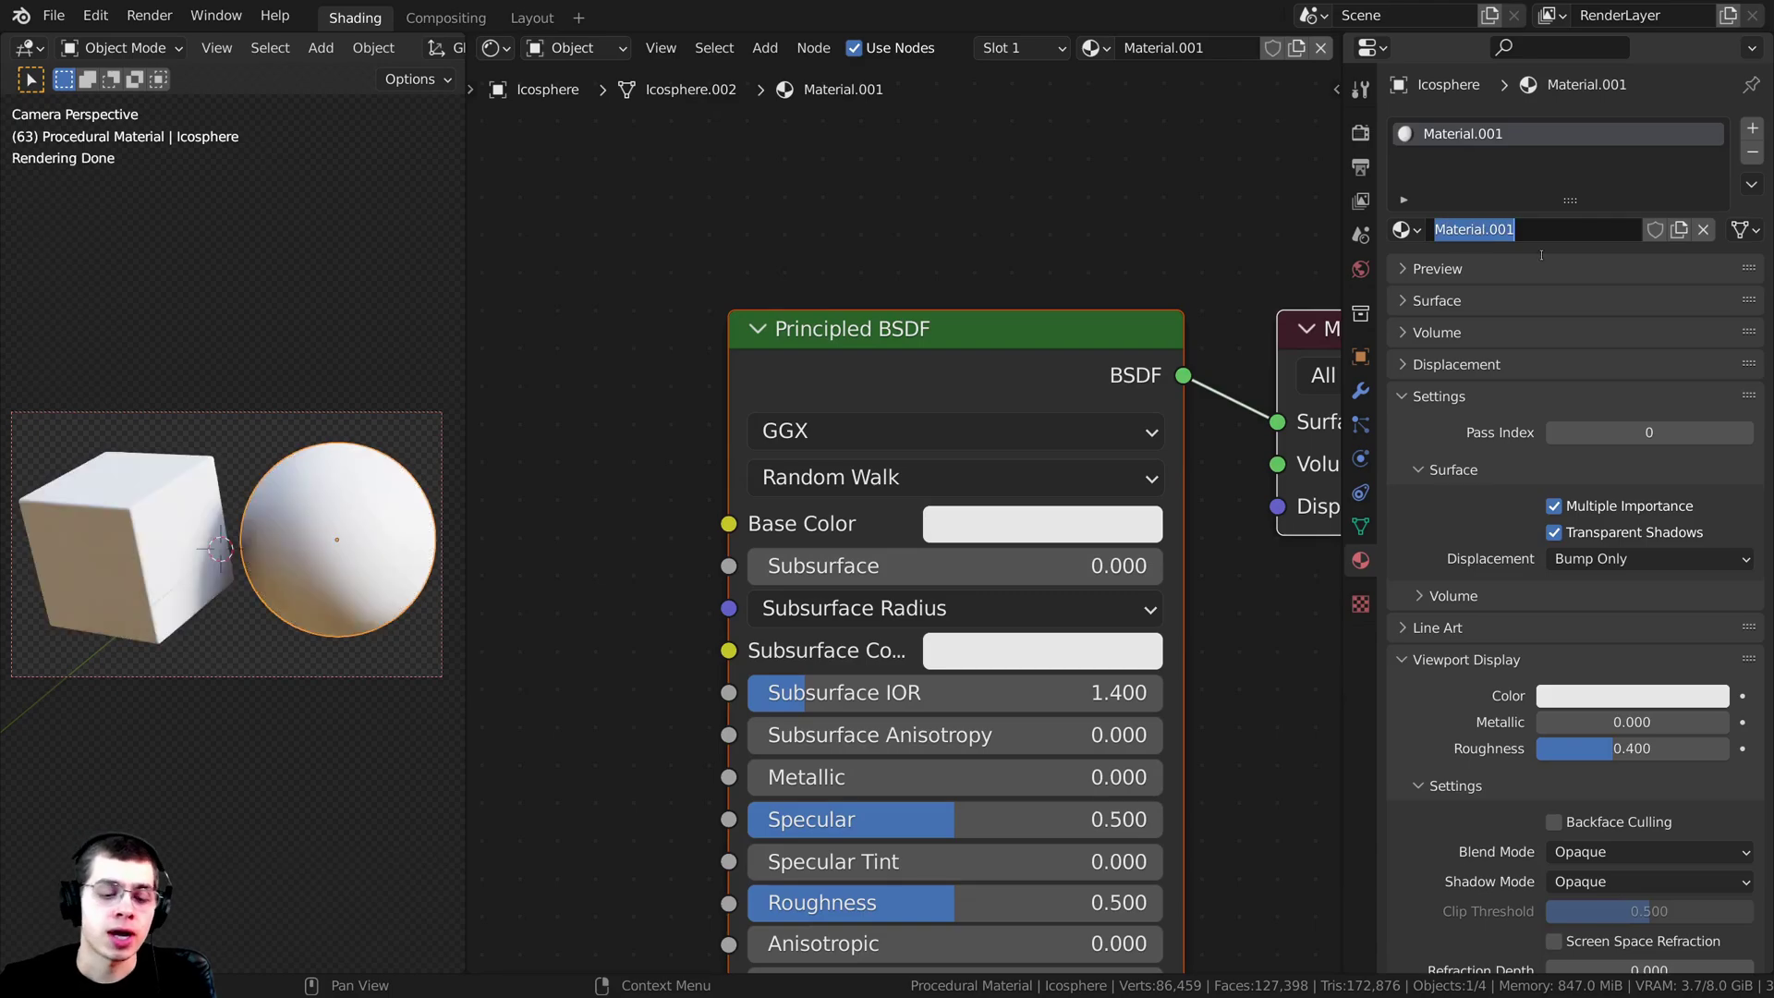
{"action": "type", "text": "M"}
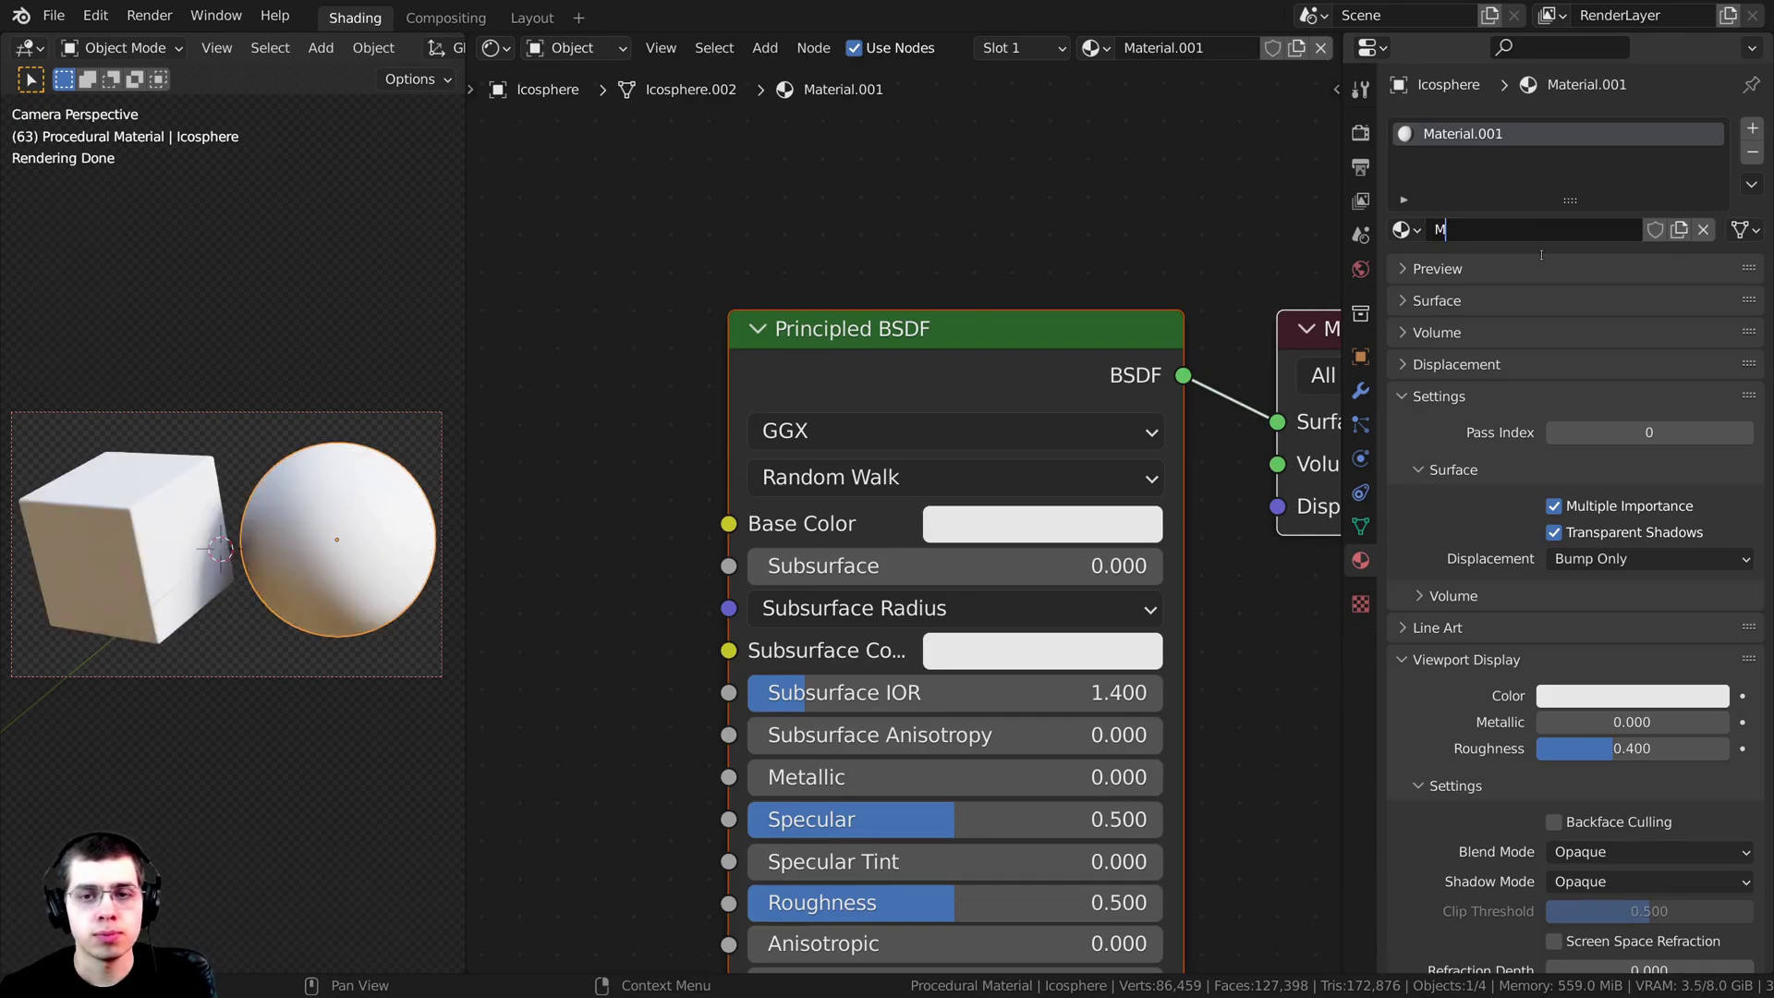
{"action": "type", "text": "ural Mud Brick Wall"}
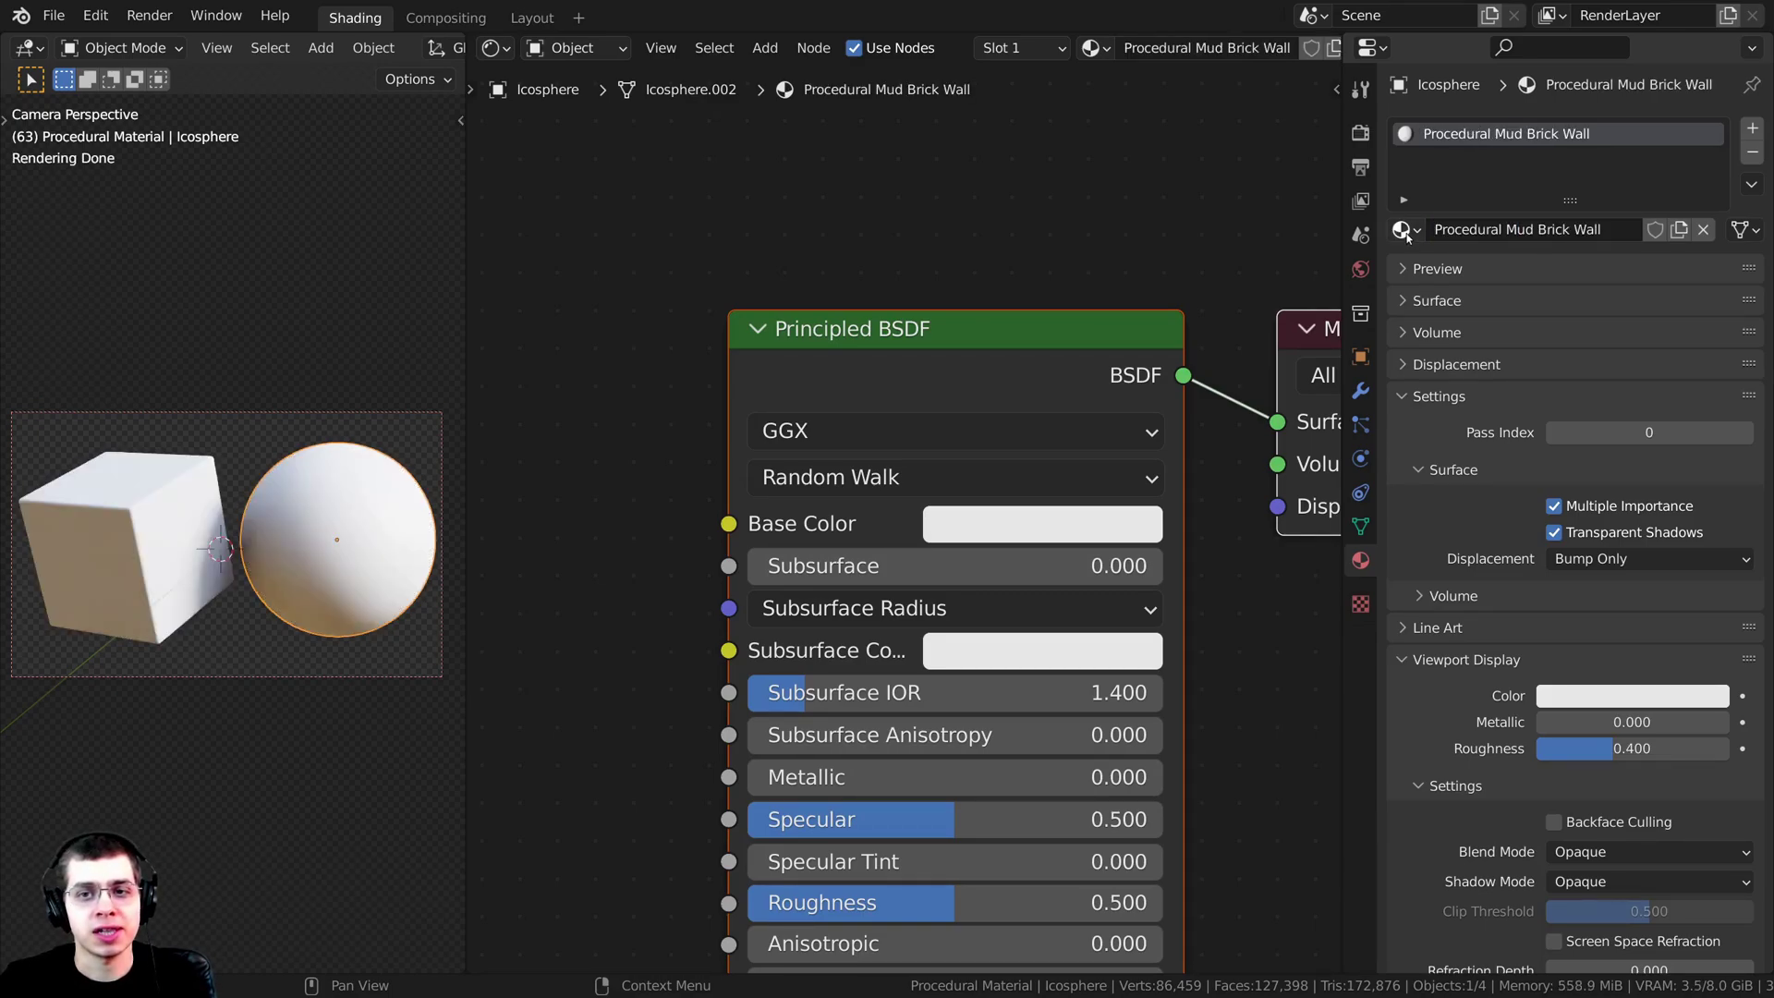
{"action": "left_click_drag", "start_coordinate": [1405, 236], "coordinate": [129, 516]}
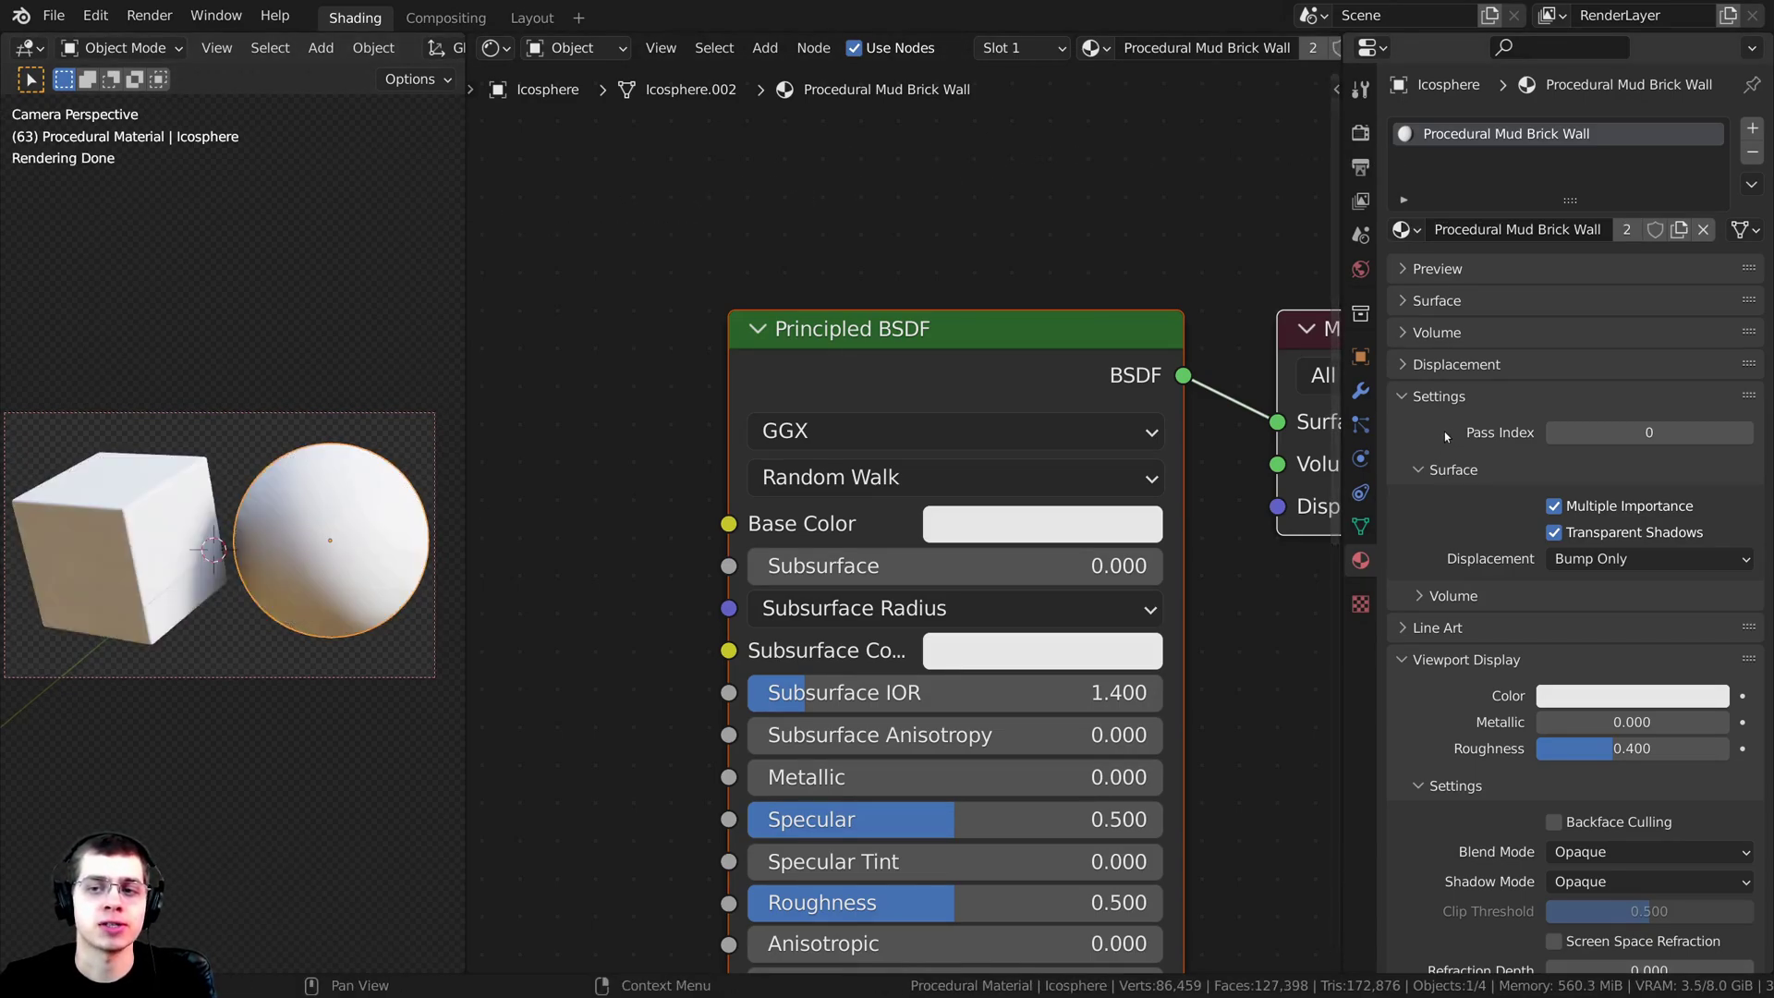
Step: Set the material's surface displacement method to Displacement and Bump
{"action": "scroll", "coordinate": [1456, 351], "scroll_direction": "up", "scroll_amount": 2}
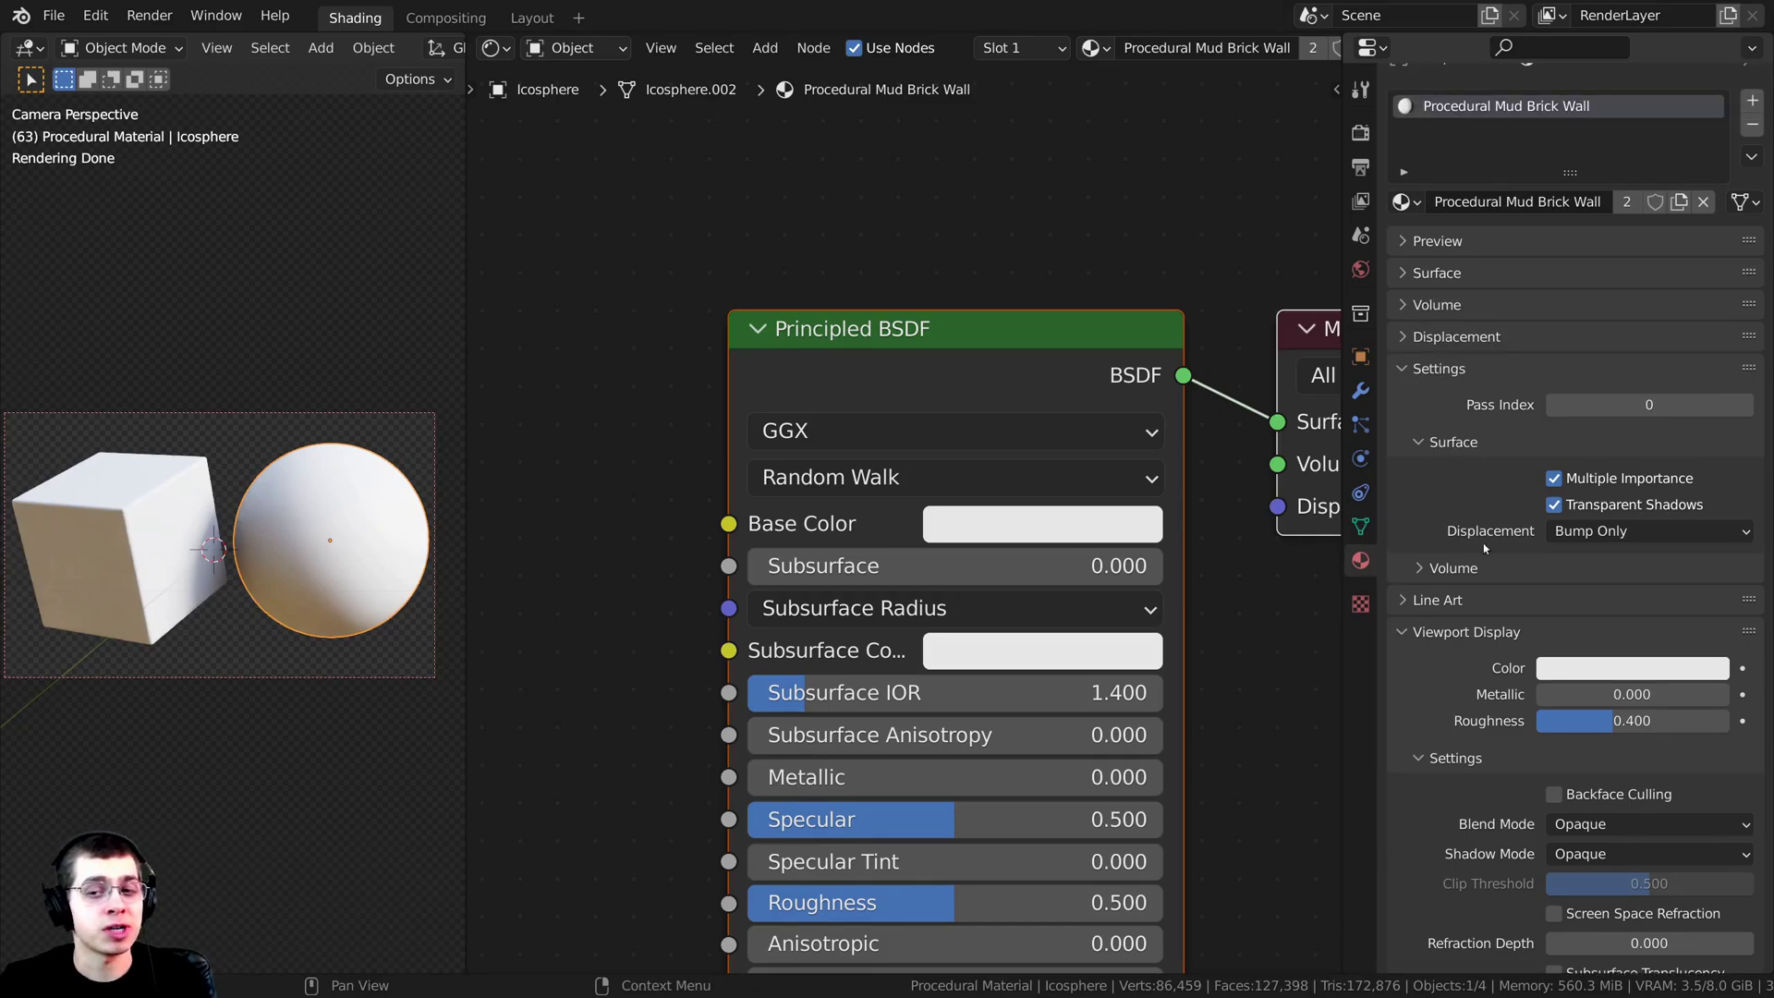
{"action": "left_click", "coordinate": [1586, 536]}
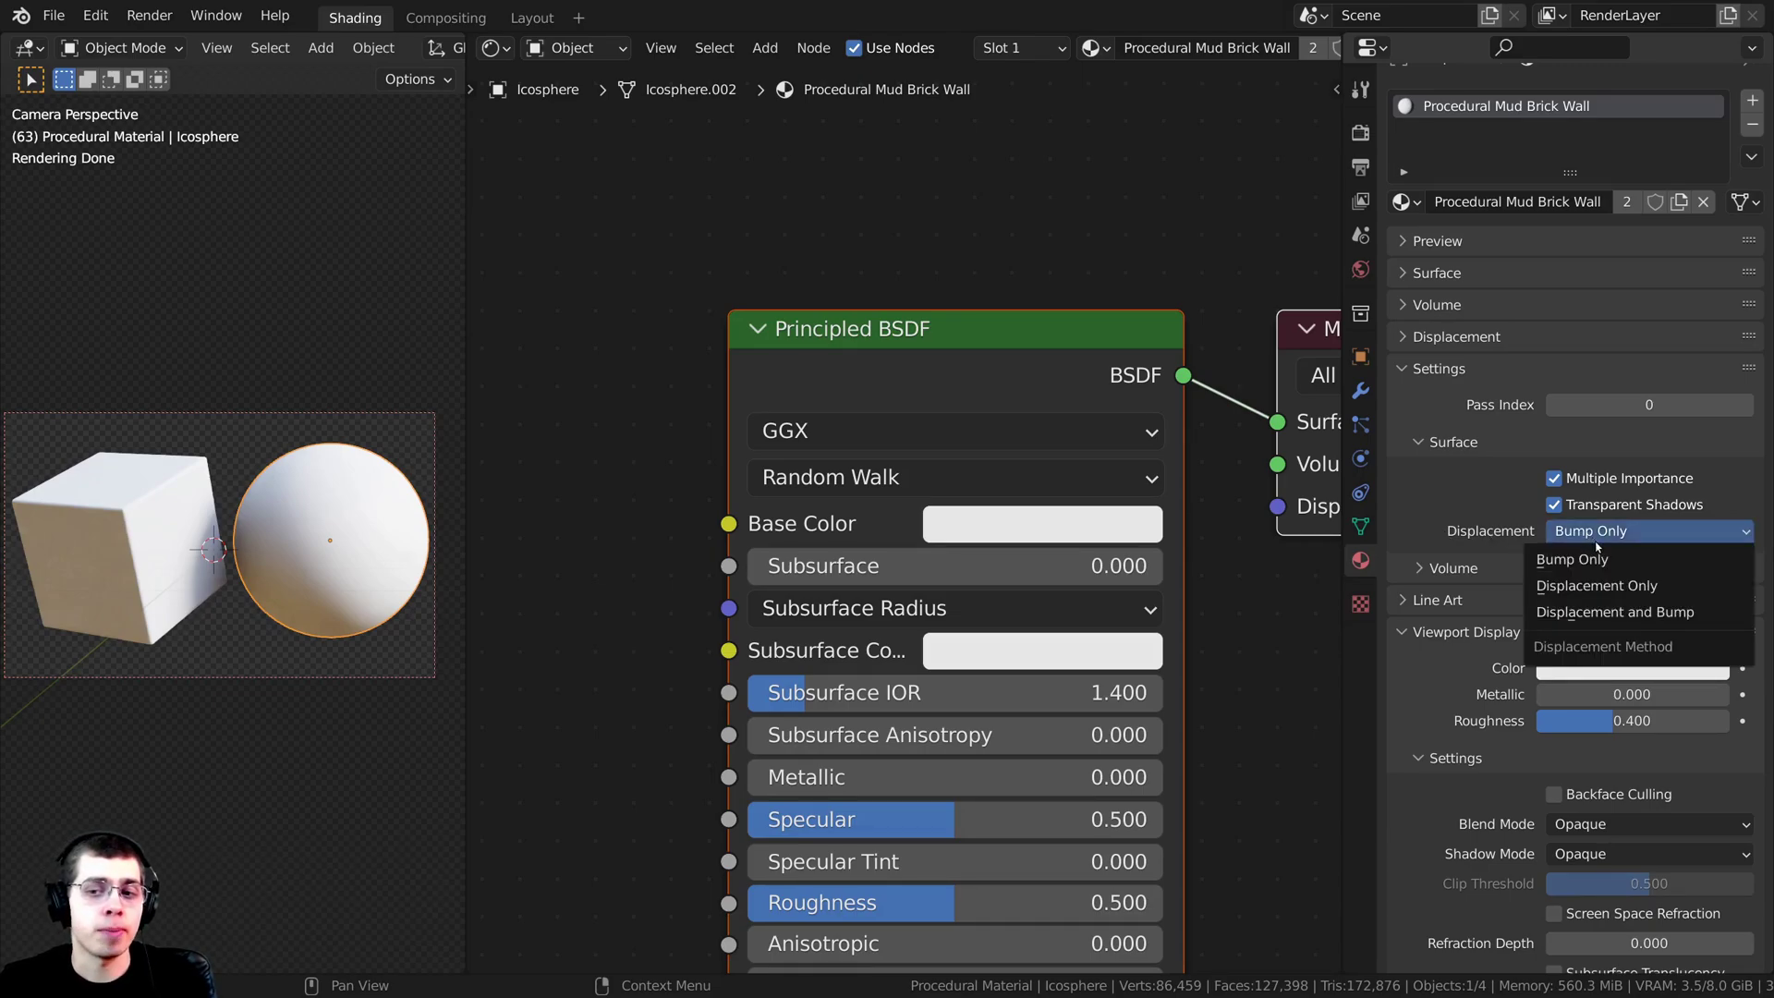
{"action": "left_click", "coordinate": [1606, 610]}
Step: Widen the shader node editor by narrowing the properties area, leaving empty space before the Principled BSDF node
{"action": "scroll", "coordinate": [1214, 435], "scroll_direction": "down", "scroll_amount": 2}
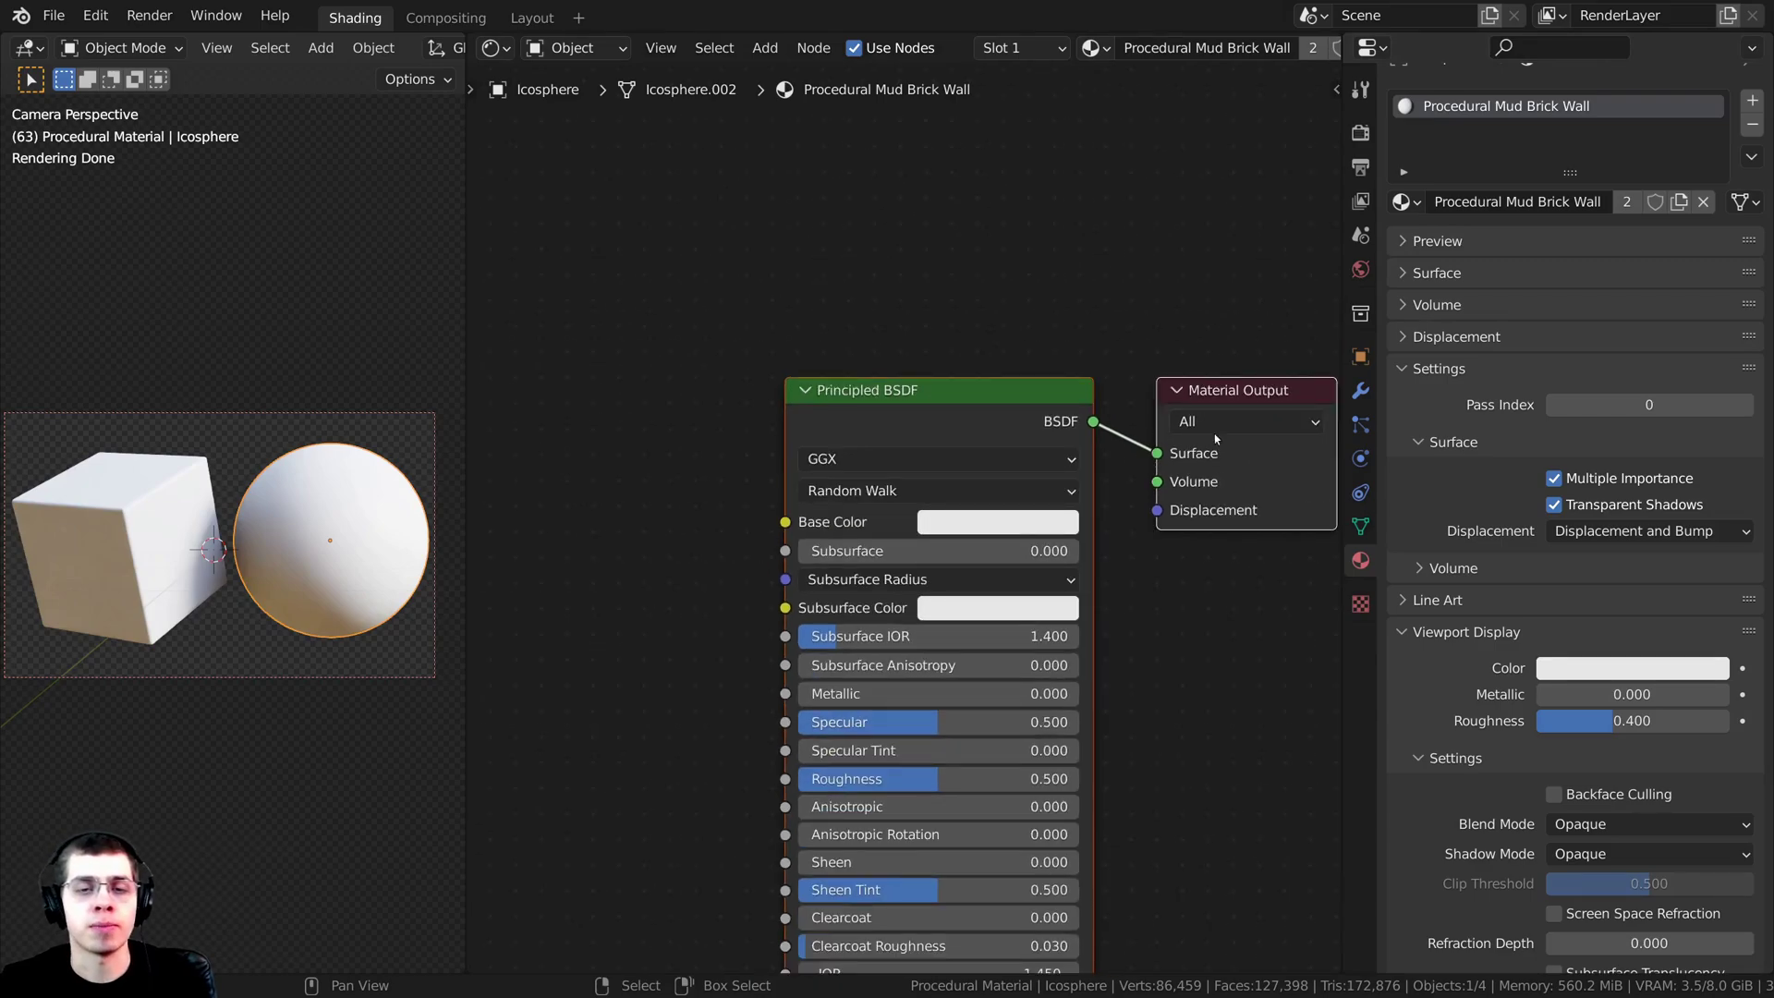
{"action": "left_click_drag", "start_coordinate": [1344, 351], "coordinate": [1535, 351]}
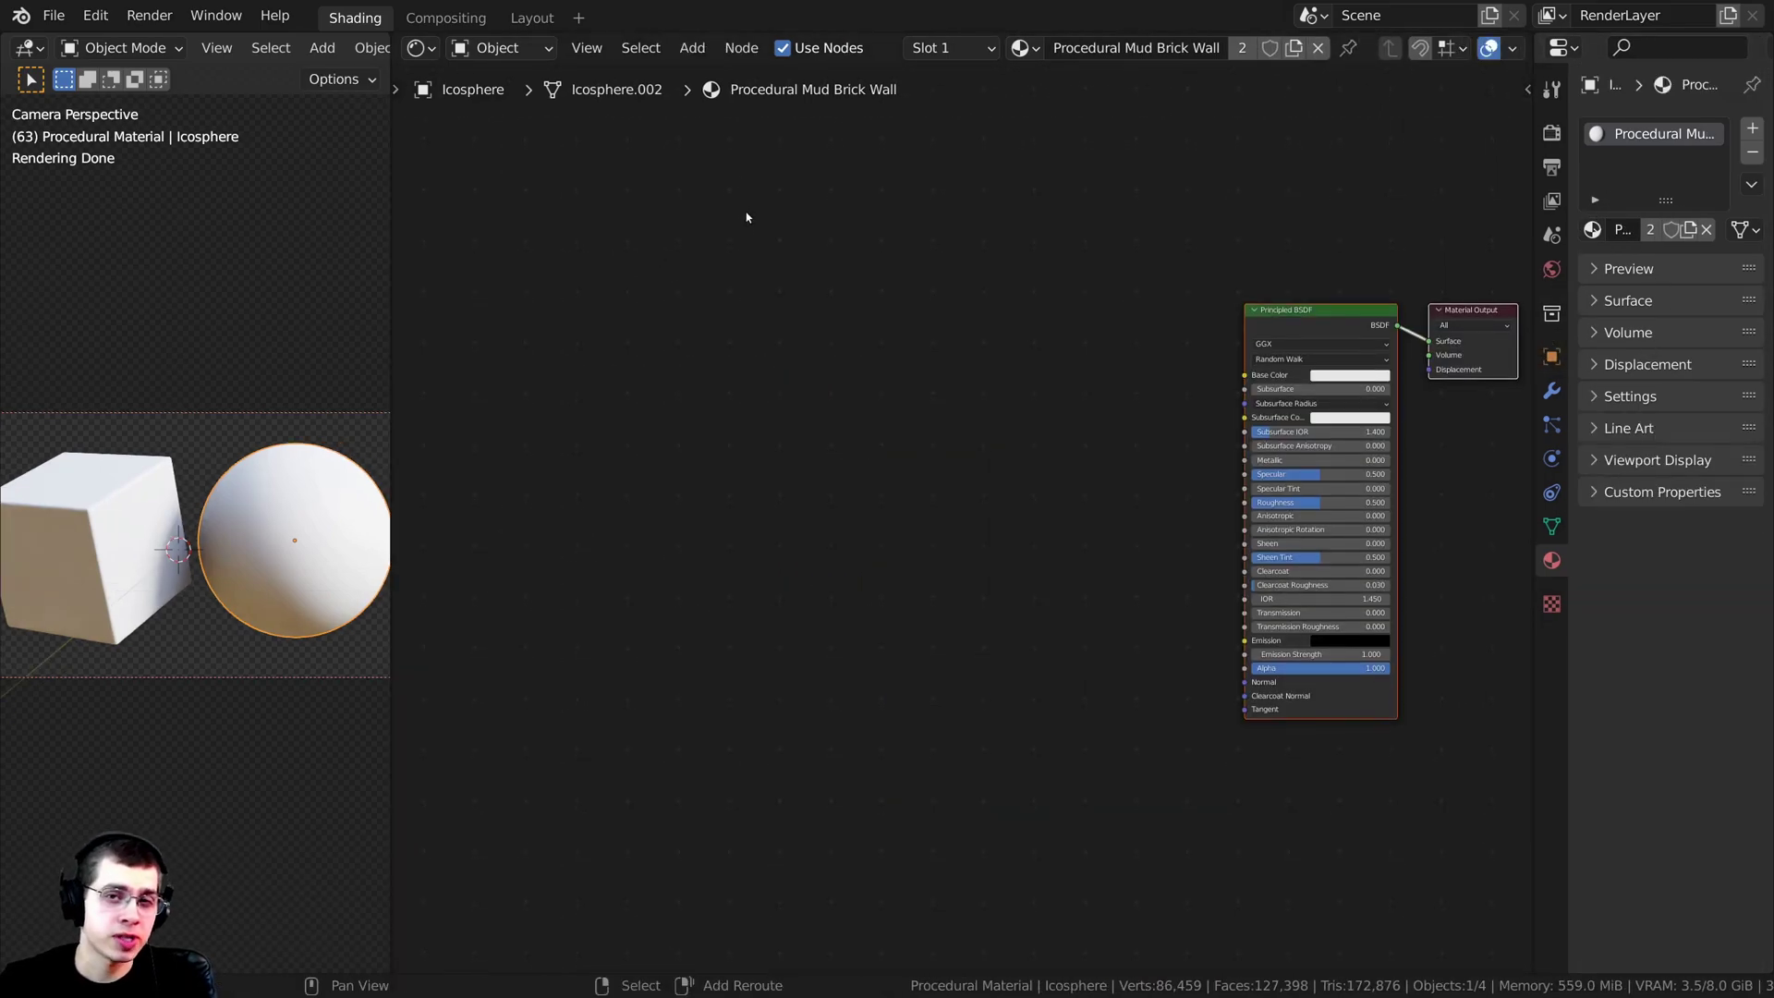
{"action": "scroll", "coordinate": [618, 454], "scroll_direction": "up", "scroll_amount": 1}
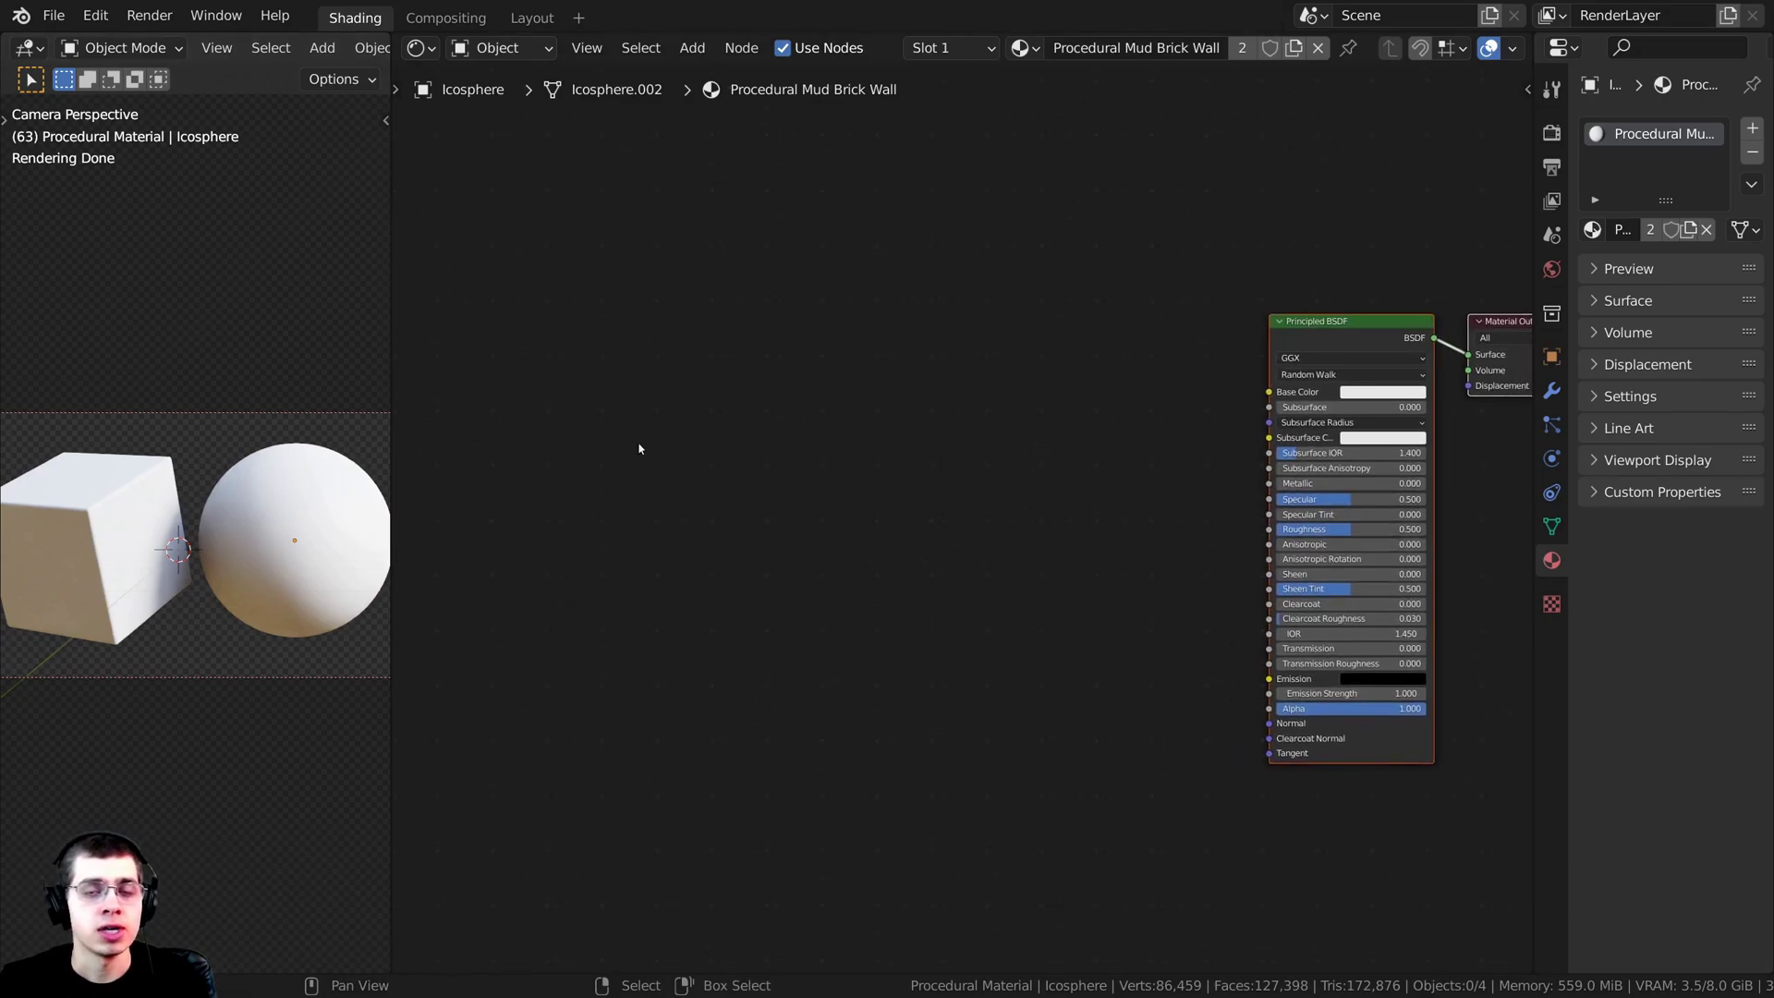
{"action": "left_click", "coordinate": [95, 14]}
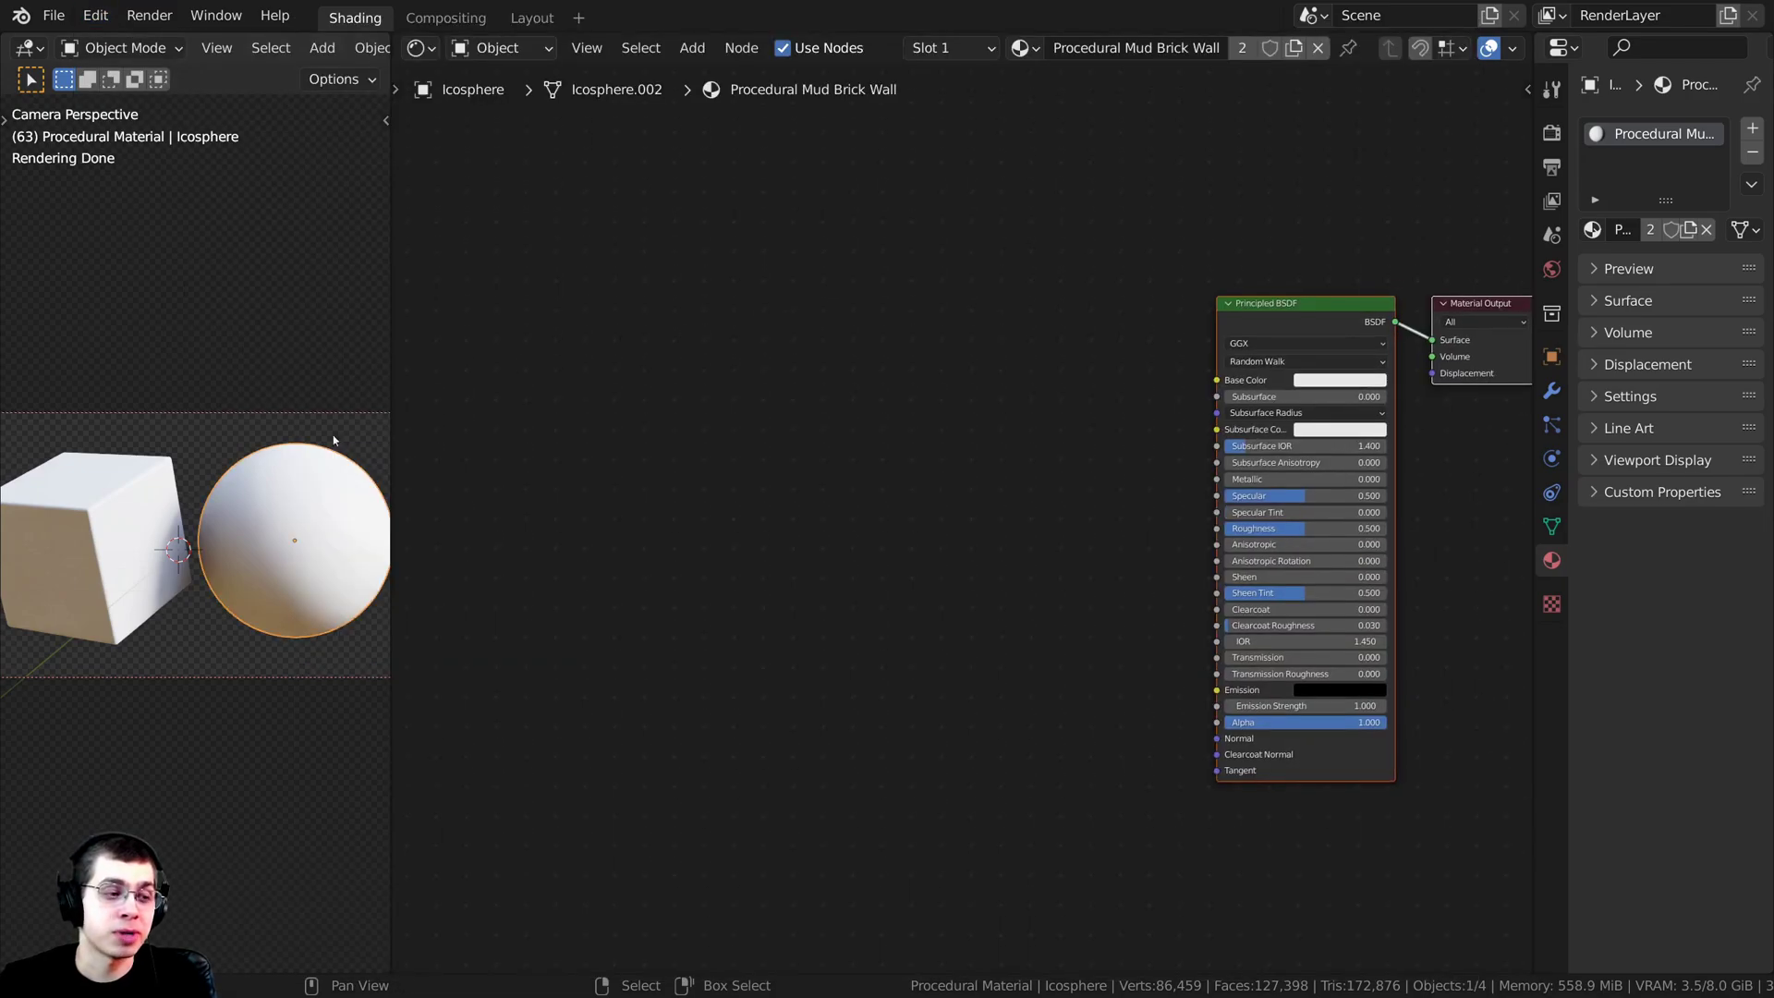
Step: Add a Voronoi Texture node in the empty space before the Principled BSDF node
{"action": "key", "text": "shift+a"}
{"action": "left_click", "coordinate": [849, 270]}
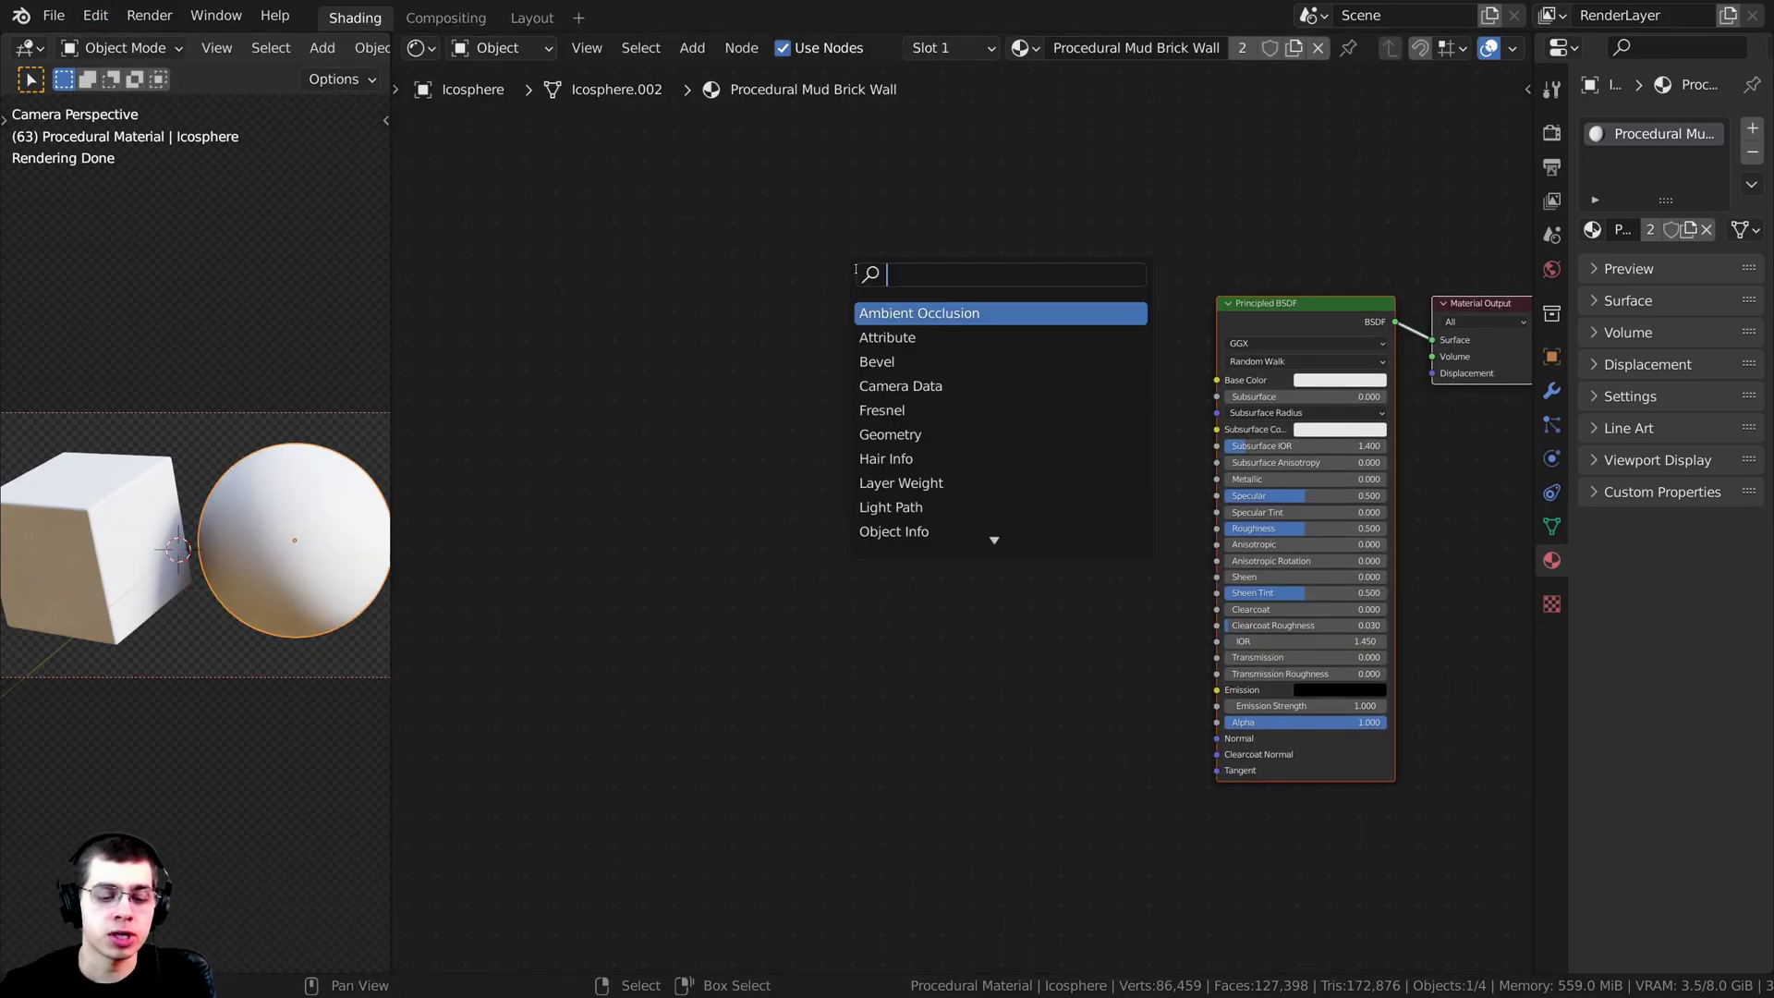
{"action": "type", "text": "vor"}
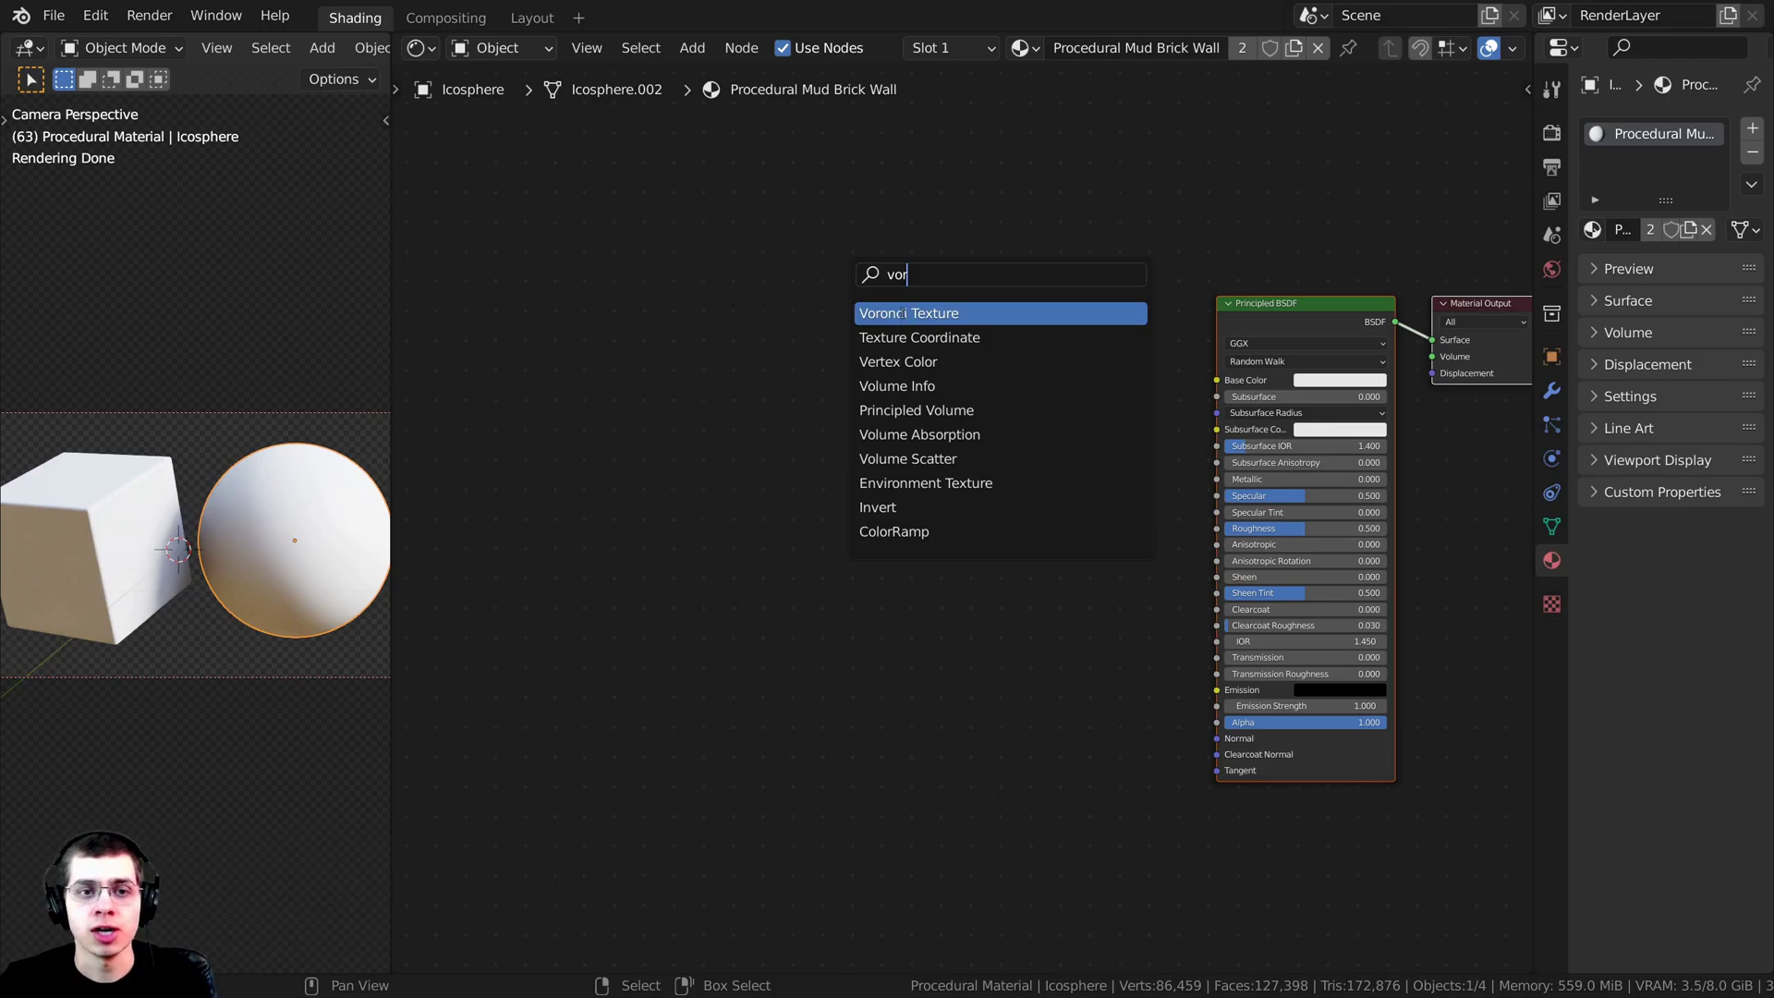
{"action": "left_click", "coordinate": [903, 314]}
{"action": "left_click", "coordinate": [765, 441]}
{"action": "scroll", "coordinate": [730, 442], "scroll_direction": "up", "scroll_amount": 2}
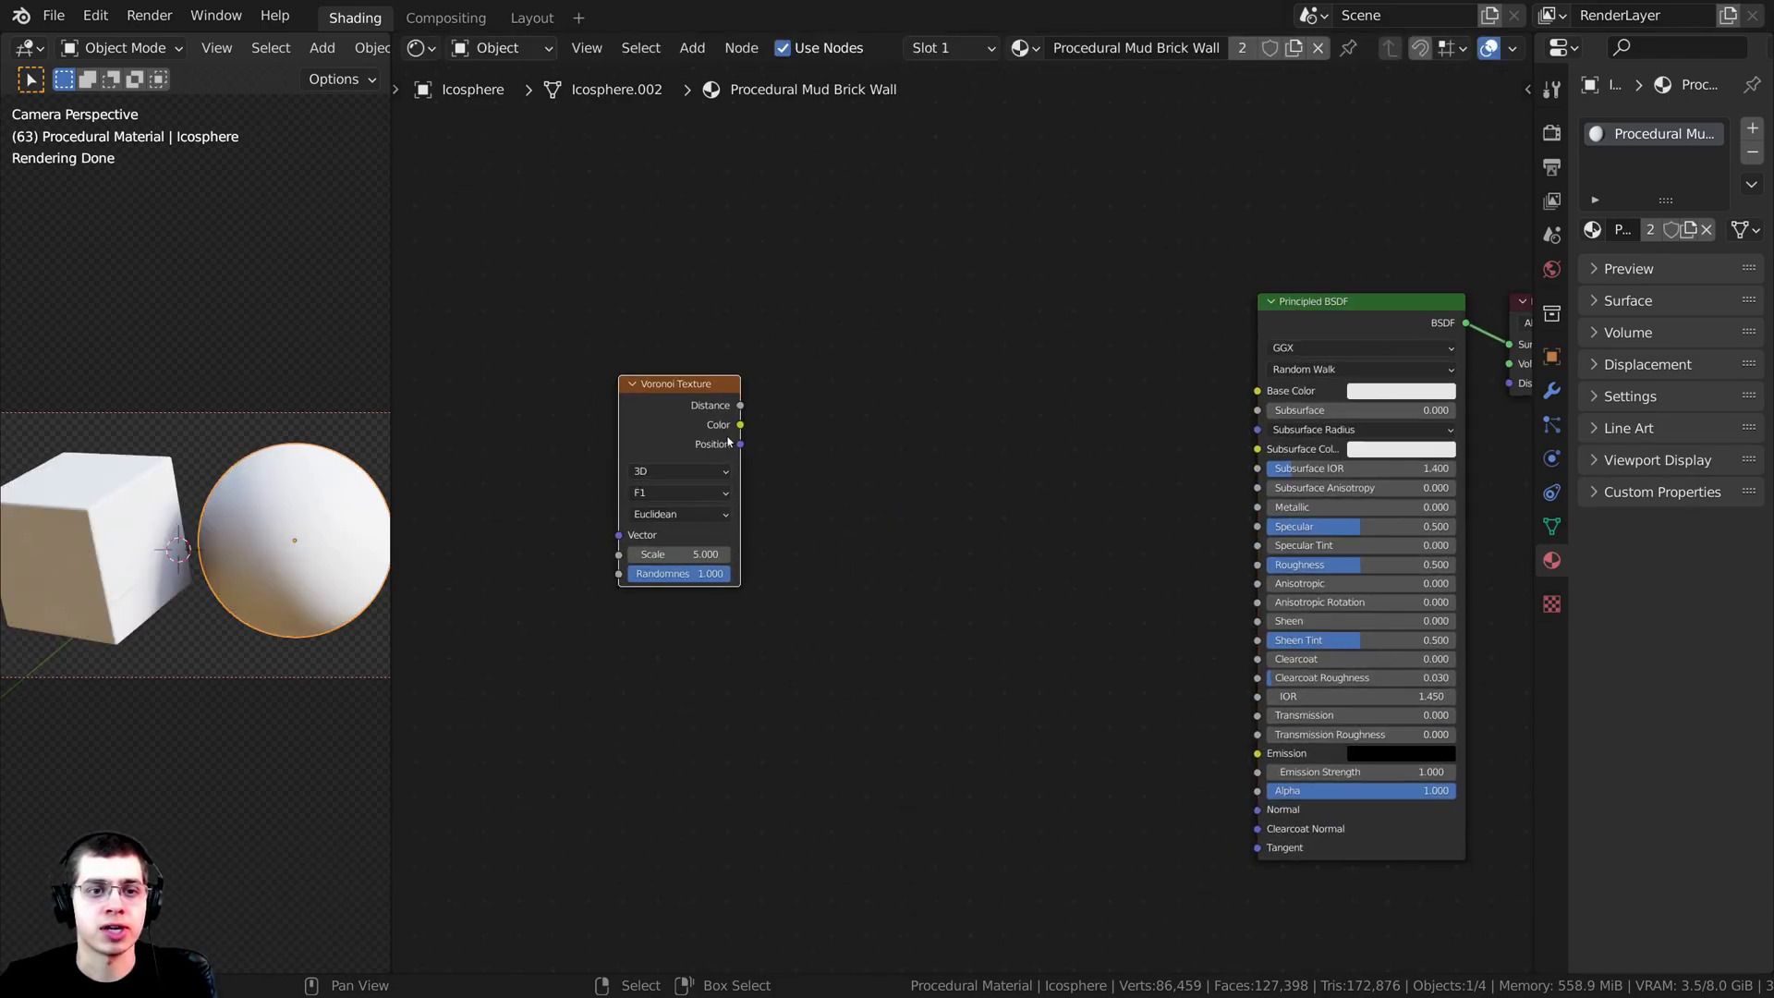
{"action": "scroll", "coordinate": [862, 429], "scroll_direction": "up", "scroll_amount": 2}
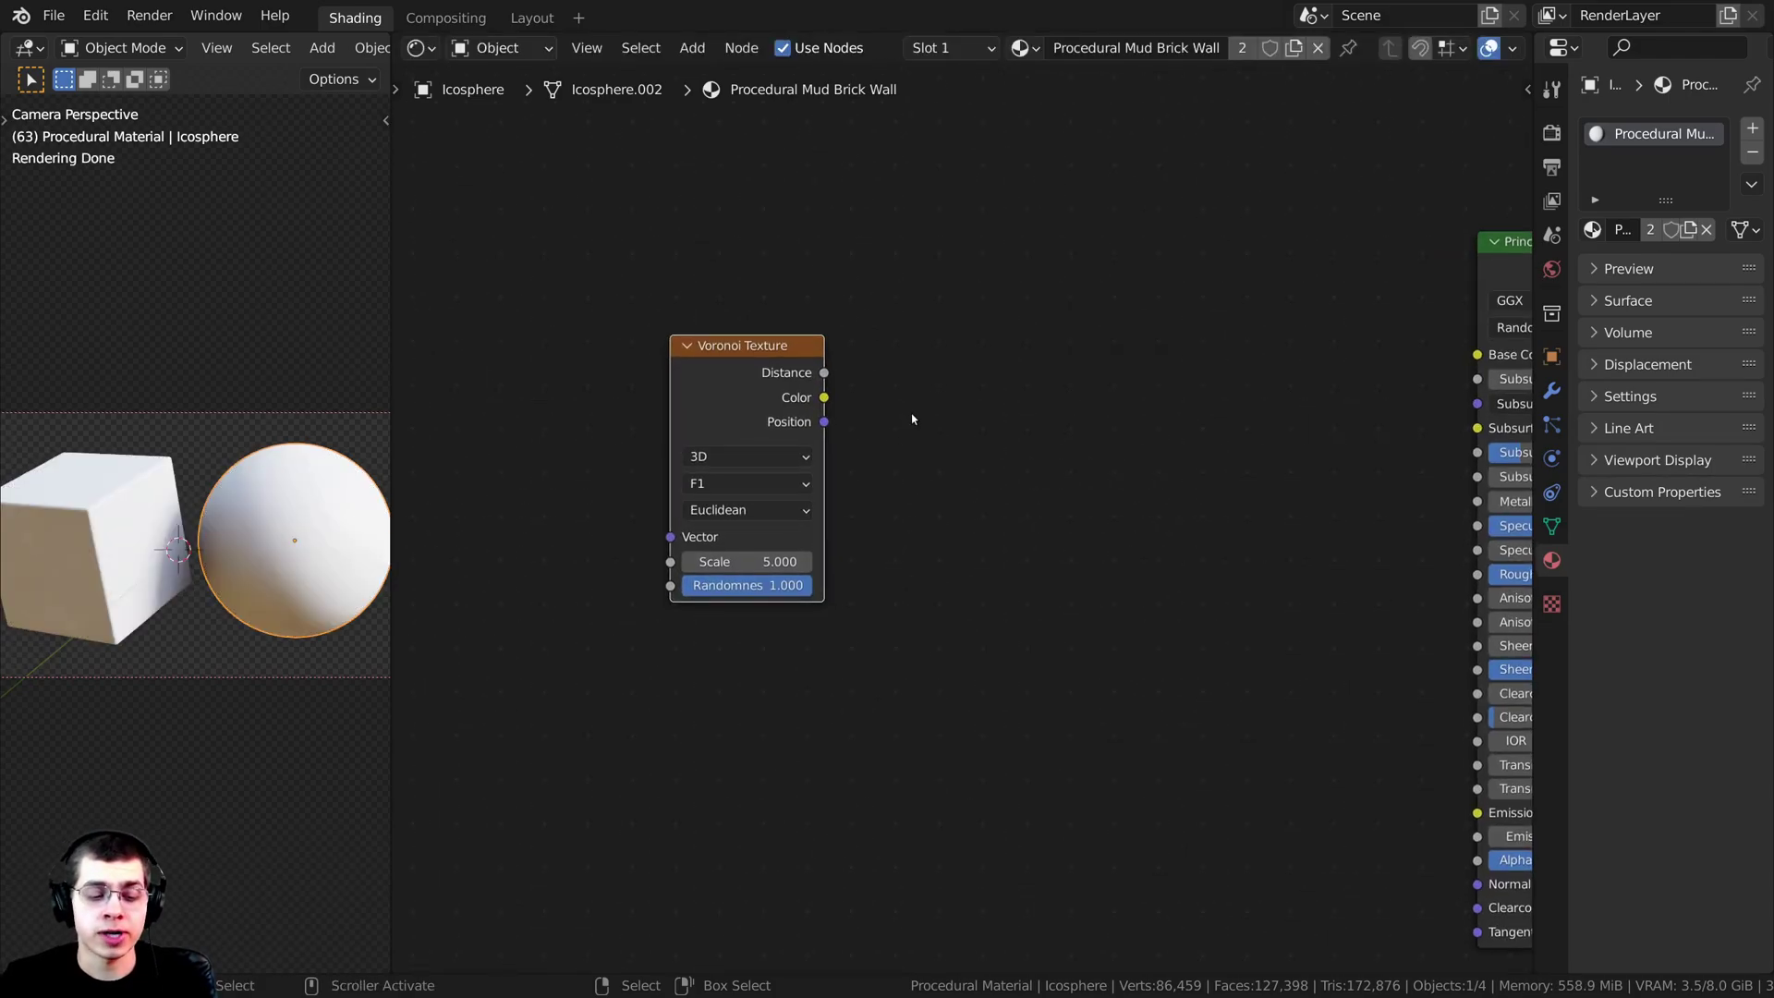
Step: Preview the Voronoi Texture node on the objects and set its feature output to Distance to Edge
{"action": "left_click", "coordinate": [764, 381], "text": "ctrl+shift"}
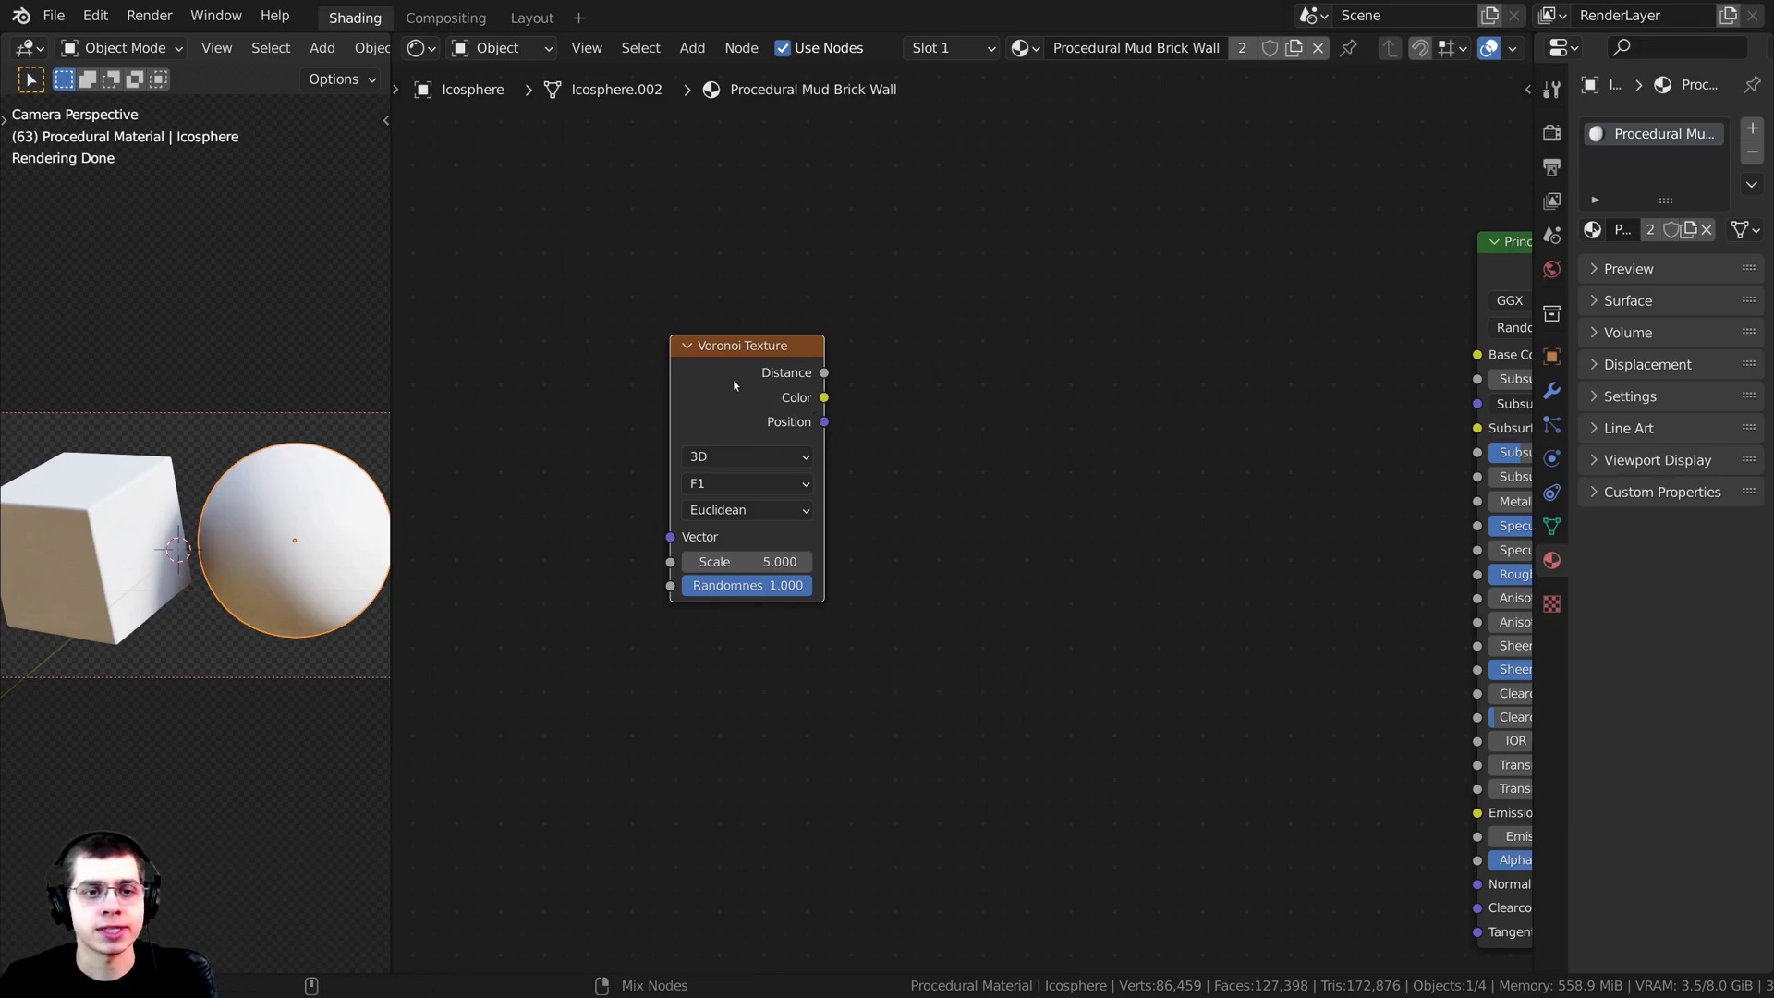
{"action": "scroll", "coordinate": [689, 443], "scroll_direction": "up", "scroll_amount": 3}
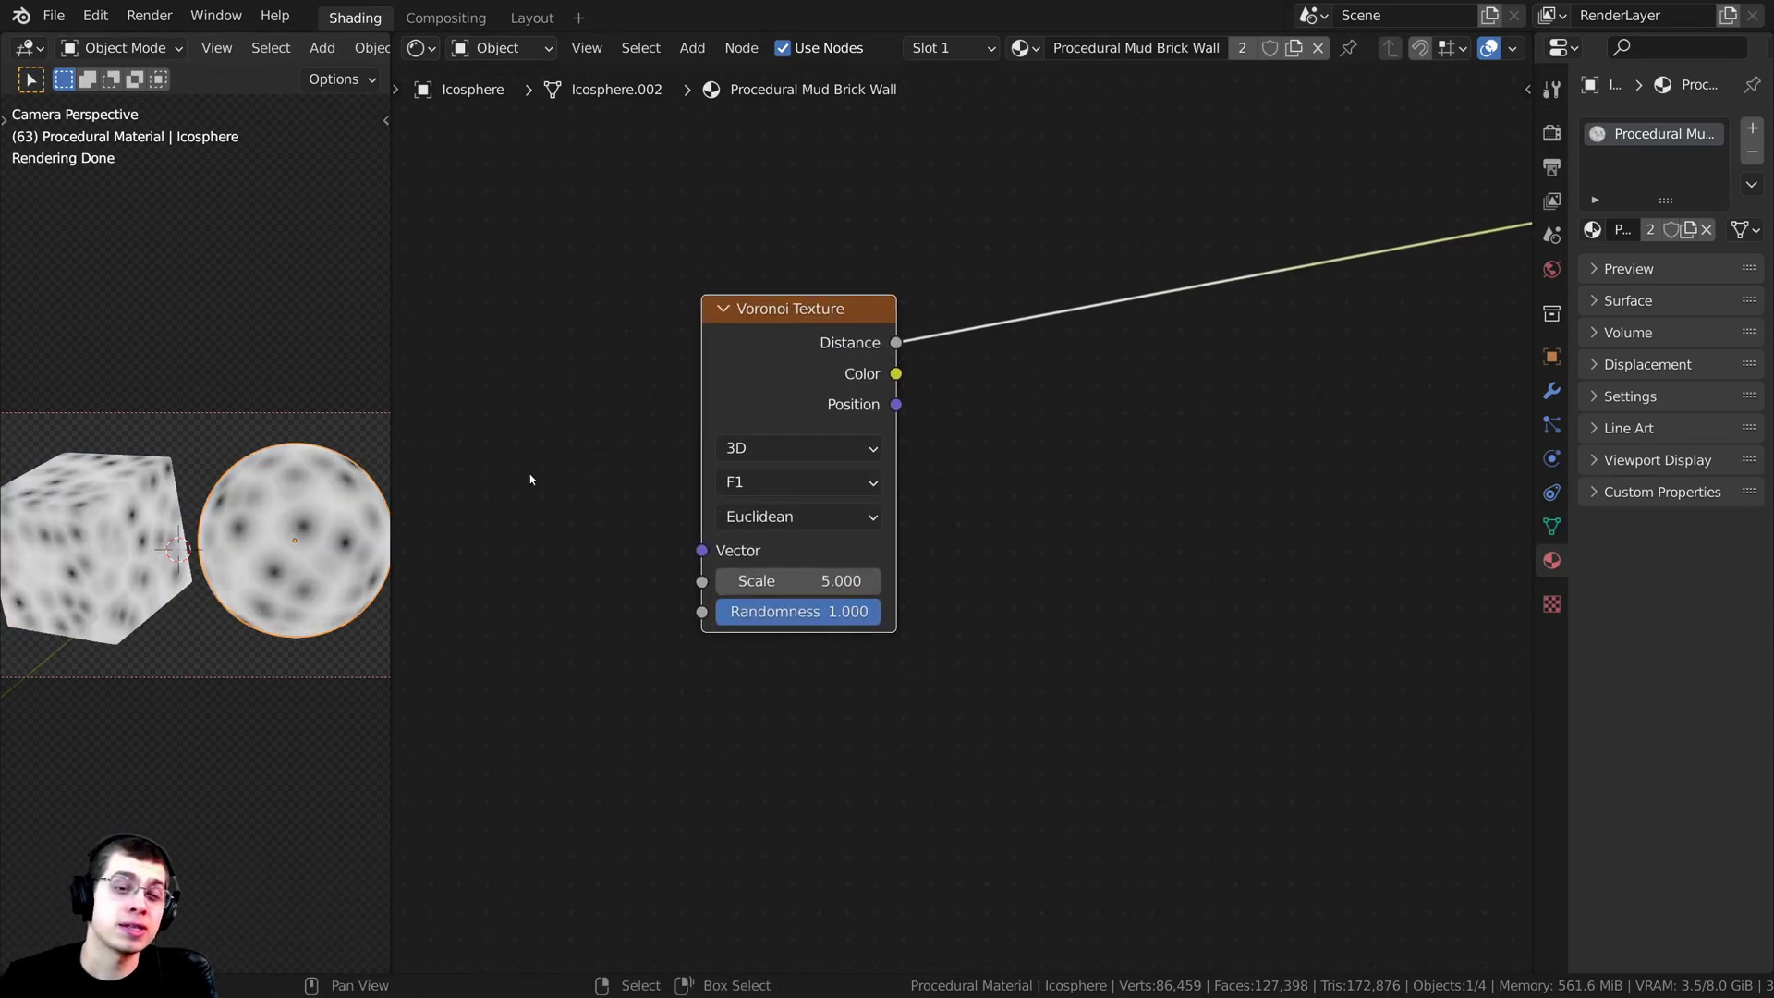
{"action": "scroll", "coordinate": [730, 481], "scroll_direction": "up", "scroll_amount": 1}
{"action": "left_click", "coordinate": [767, 478]}
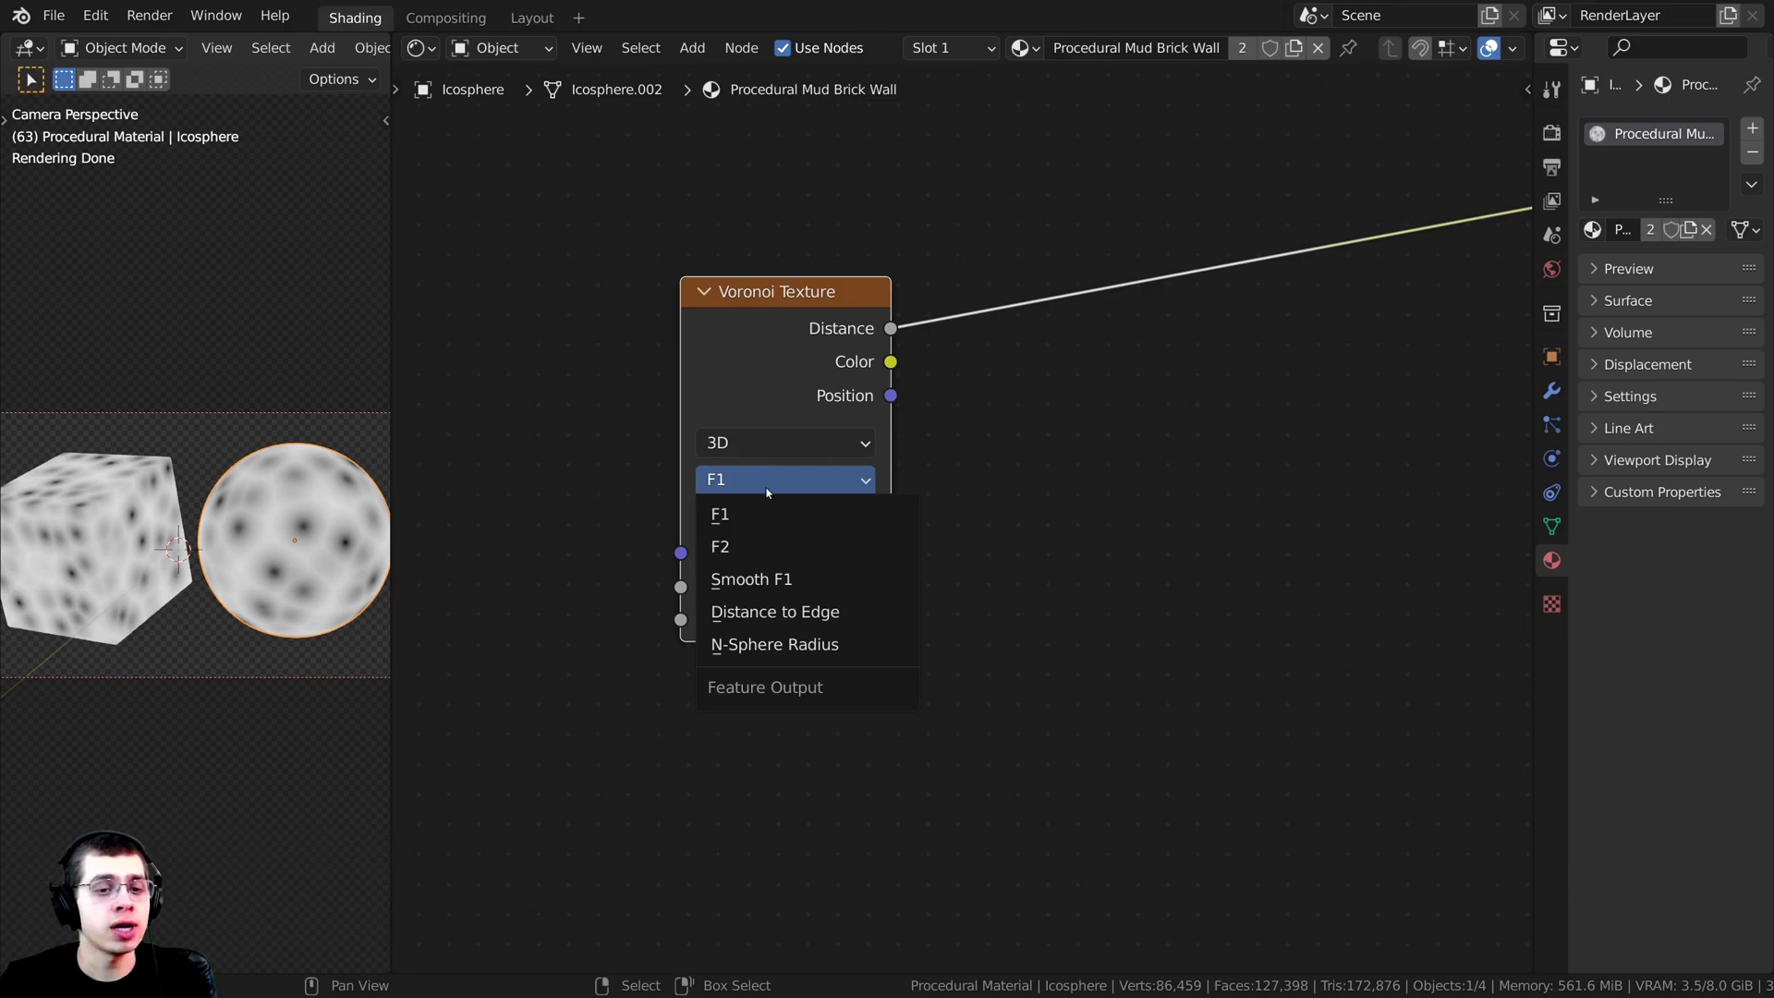
{"action": "left_click", "coordinate": [781, 623]}
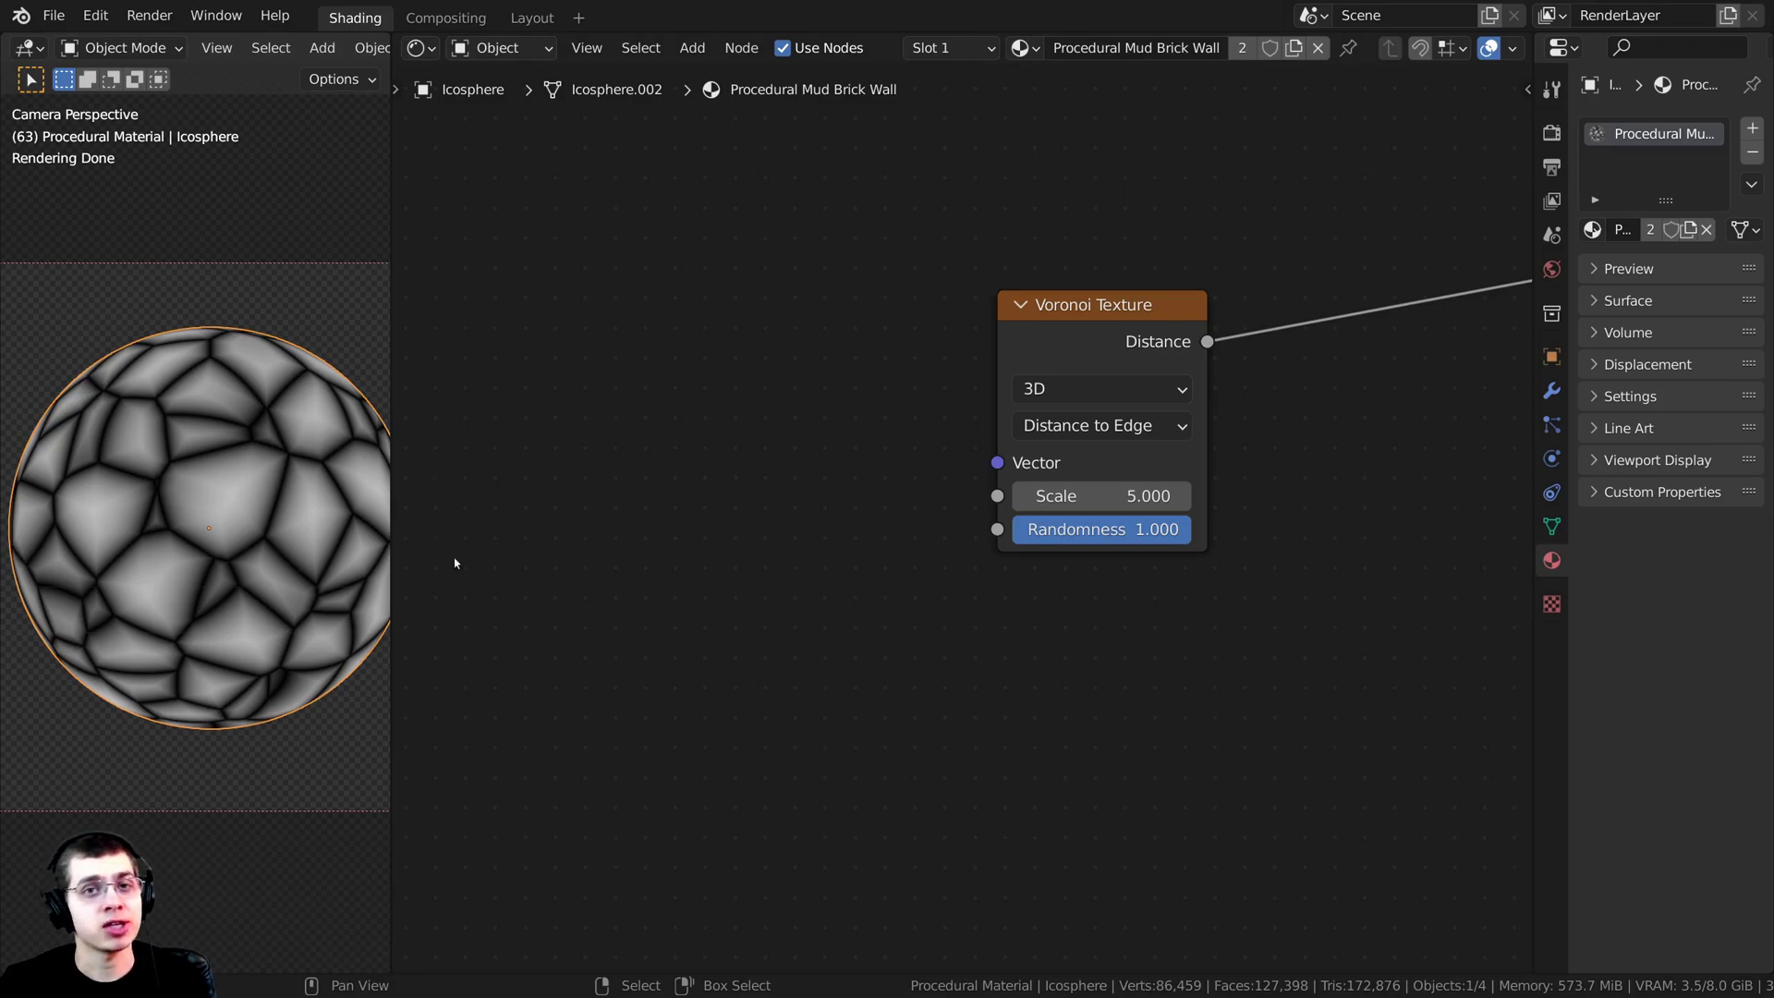
Step: Add a Noise Texture node in the empty space before the Voronoi Texture node
{"action": "key", "text": "shift+a"}
{"action": "left_click", "coordinate": [665, 446]}
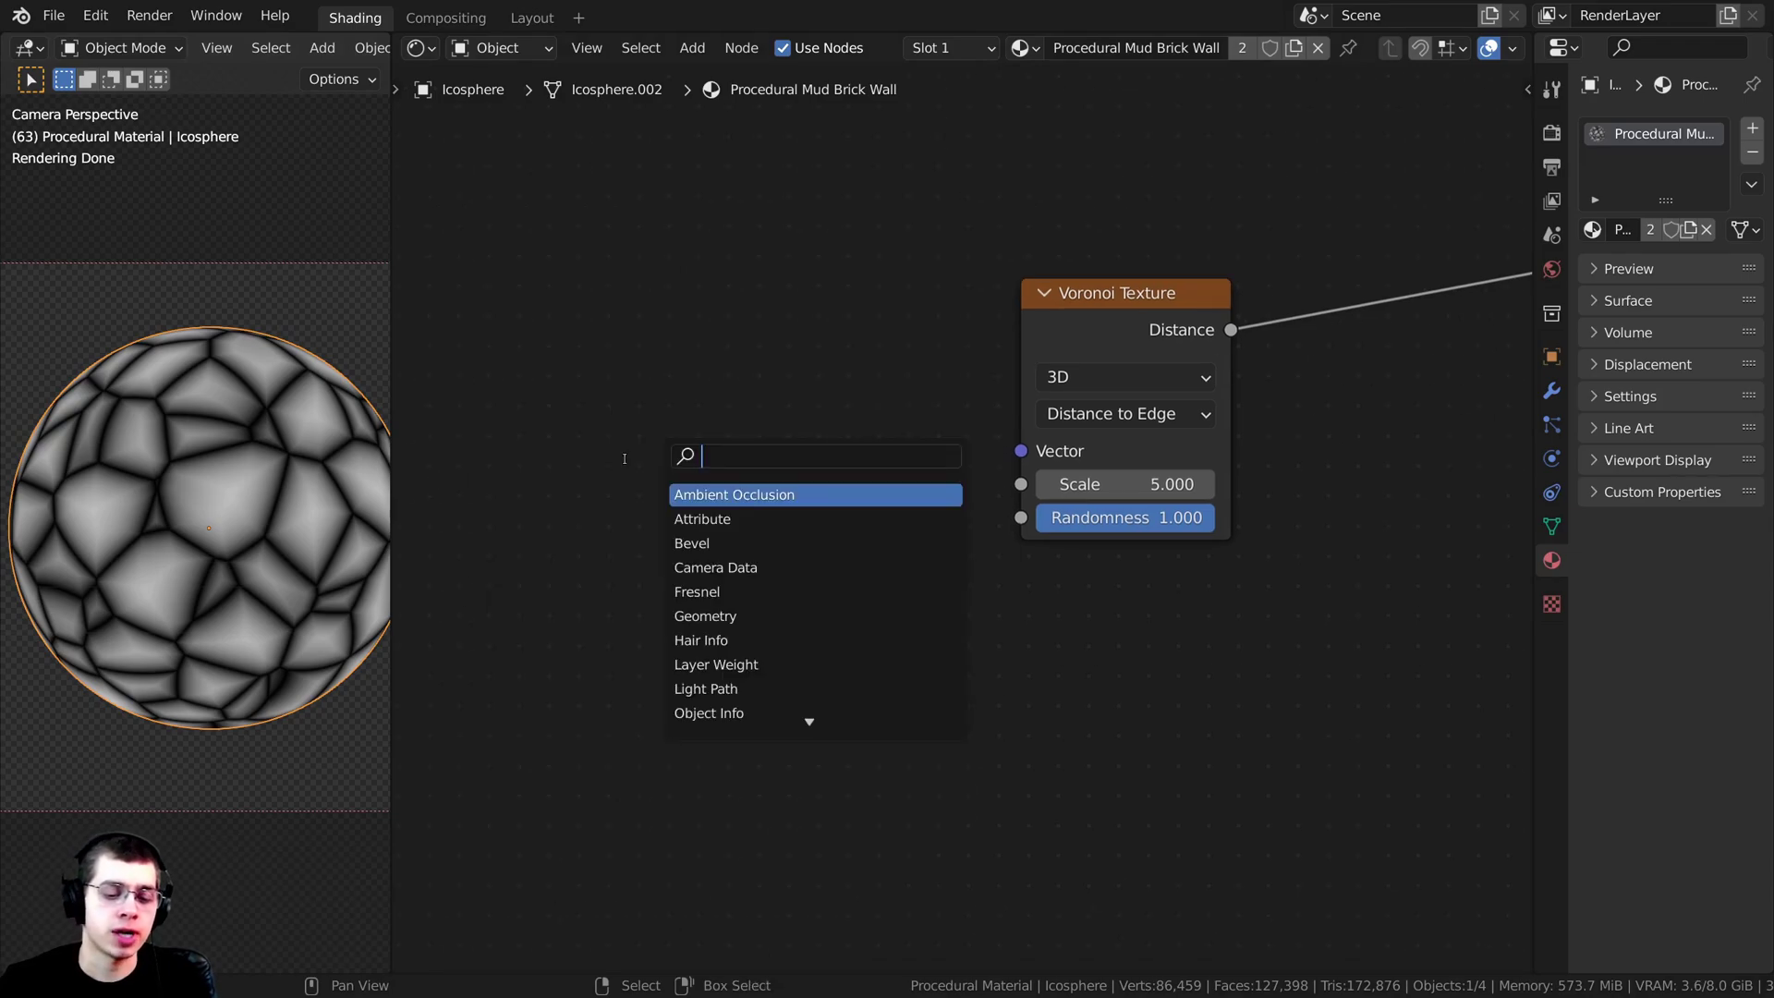
{"action": "type", "text": "noise"}
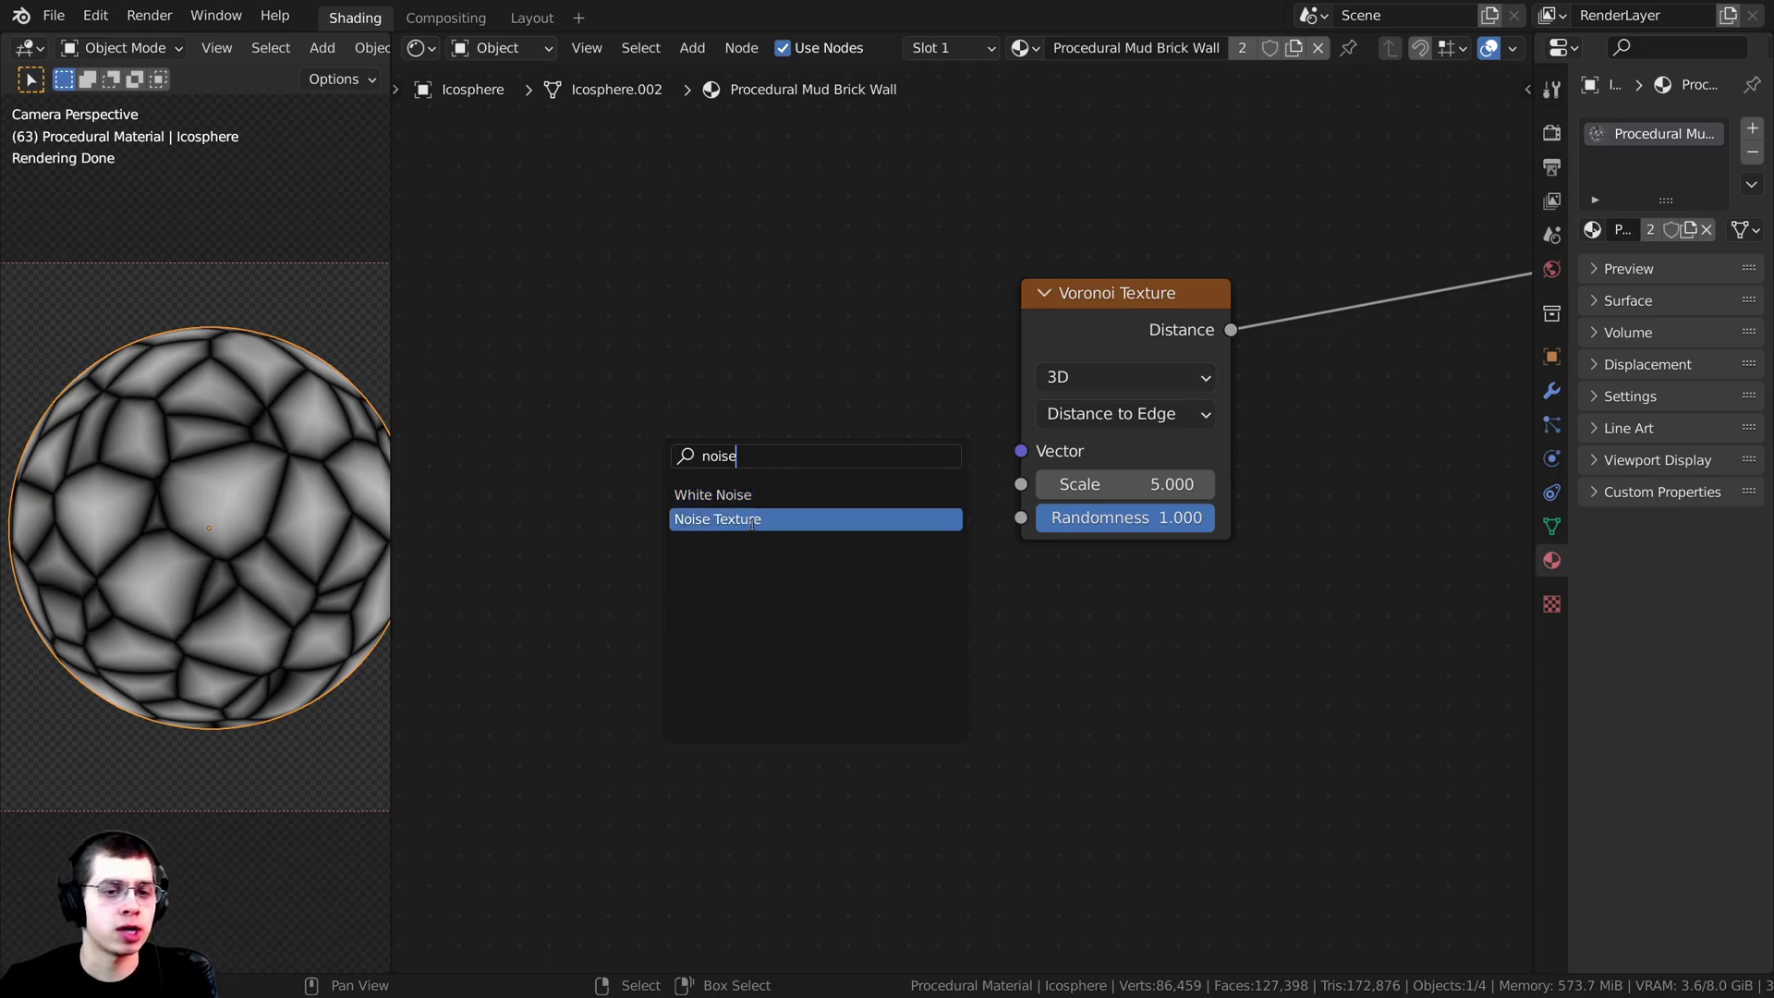
{"action": "left_click", "coordinate": [718, 518]}
{"action": "left_click", "coordinate": [687, 436]}
{"action": "scroll", "coordinate": [703, 443], "scroll_direction": "down", "scroll_amount": 2}
{"action": "middle_click_drag", "start_coordinate": [813, 483], "coordinate": [1046, 398]}
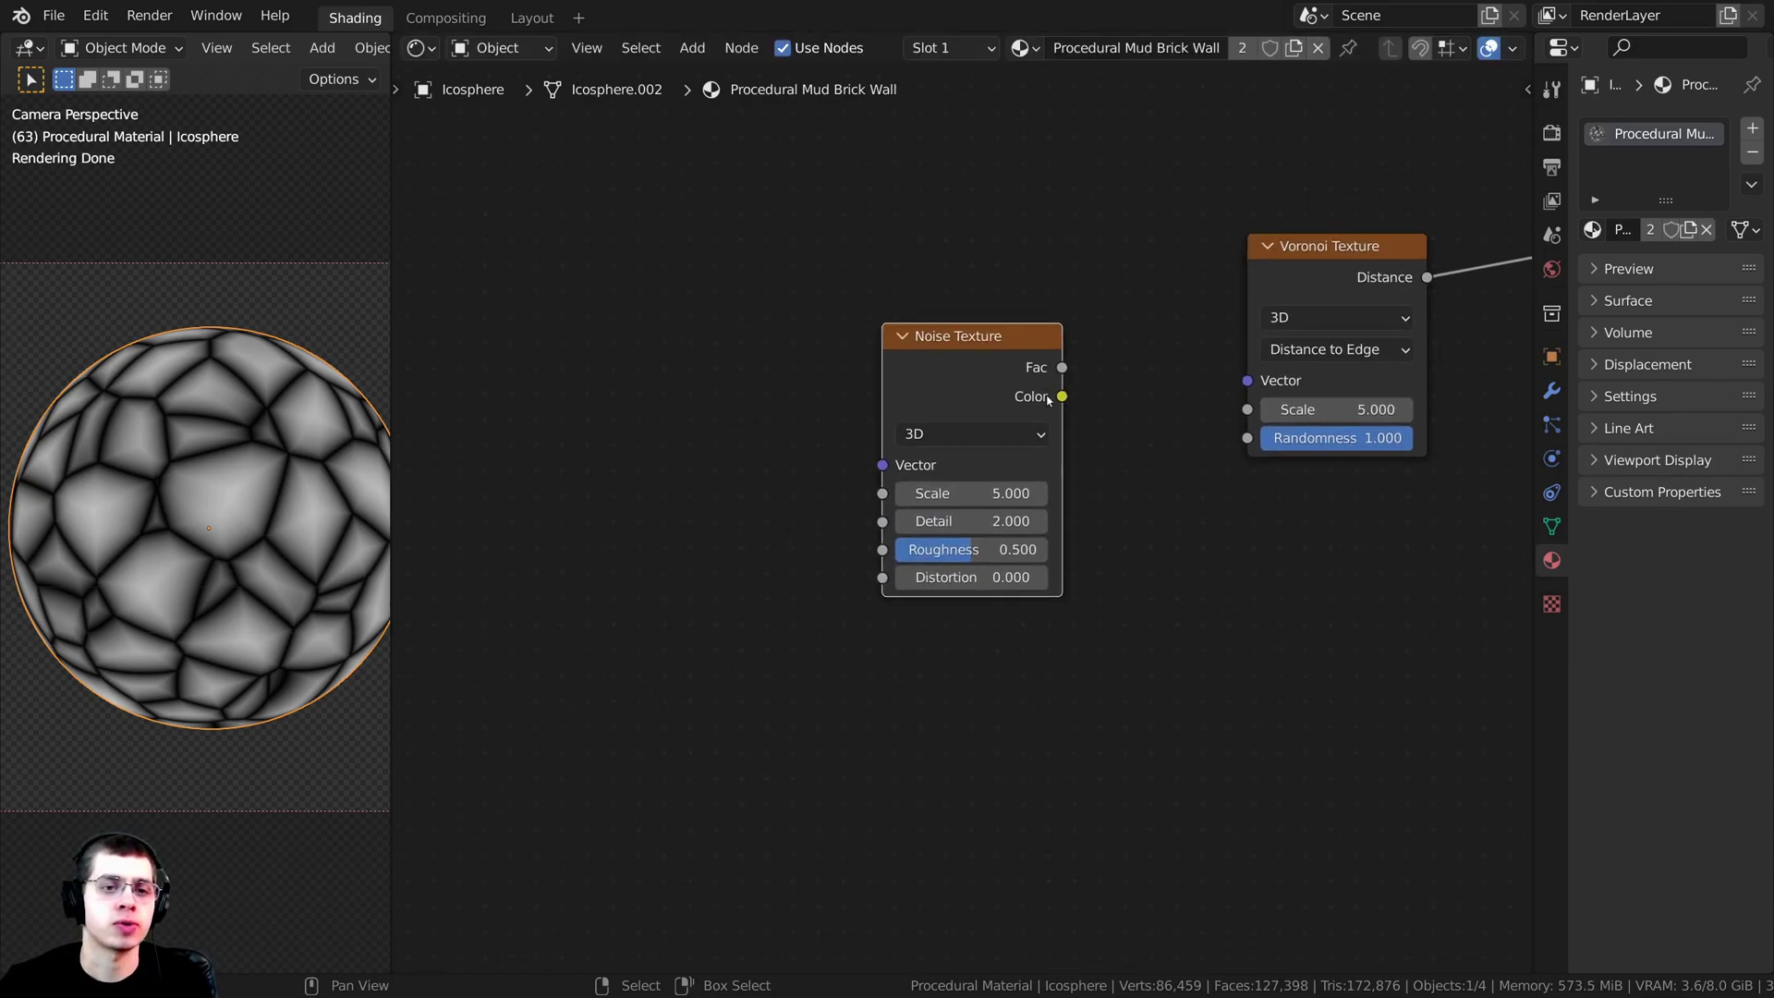
{"action": "scroll", "coordinate": [1026, 393], "scroll_direction": "down", "scroll_amount": 2}
{"action": "left_click_drag", "start_coordinate": [945, 380], "coordinate": [997, 414]}
Step: Attach a Texture Coordinate and Mapping setup to the Noise Texture node, and delete the Mapping node
{"action": "key", "text": "ctrl+t"}
{"action": "scroll", "coordinate": [978, 395], "scroll_direction": "up", "scroll_amount": 1}
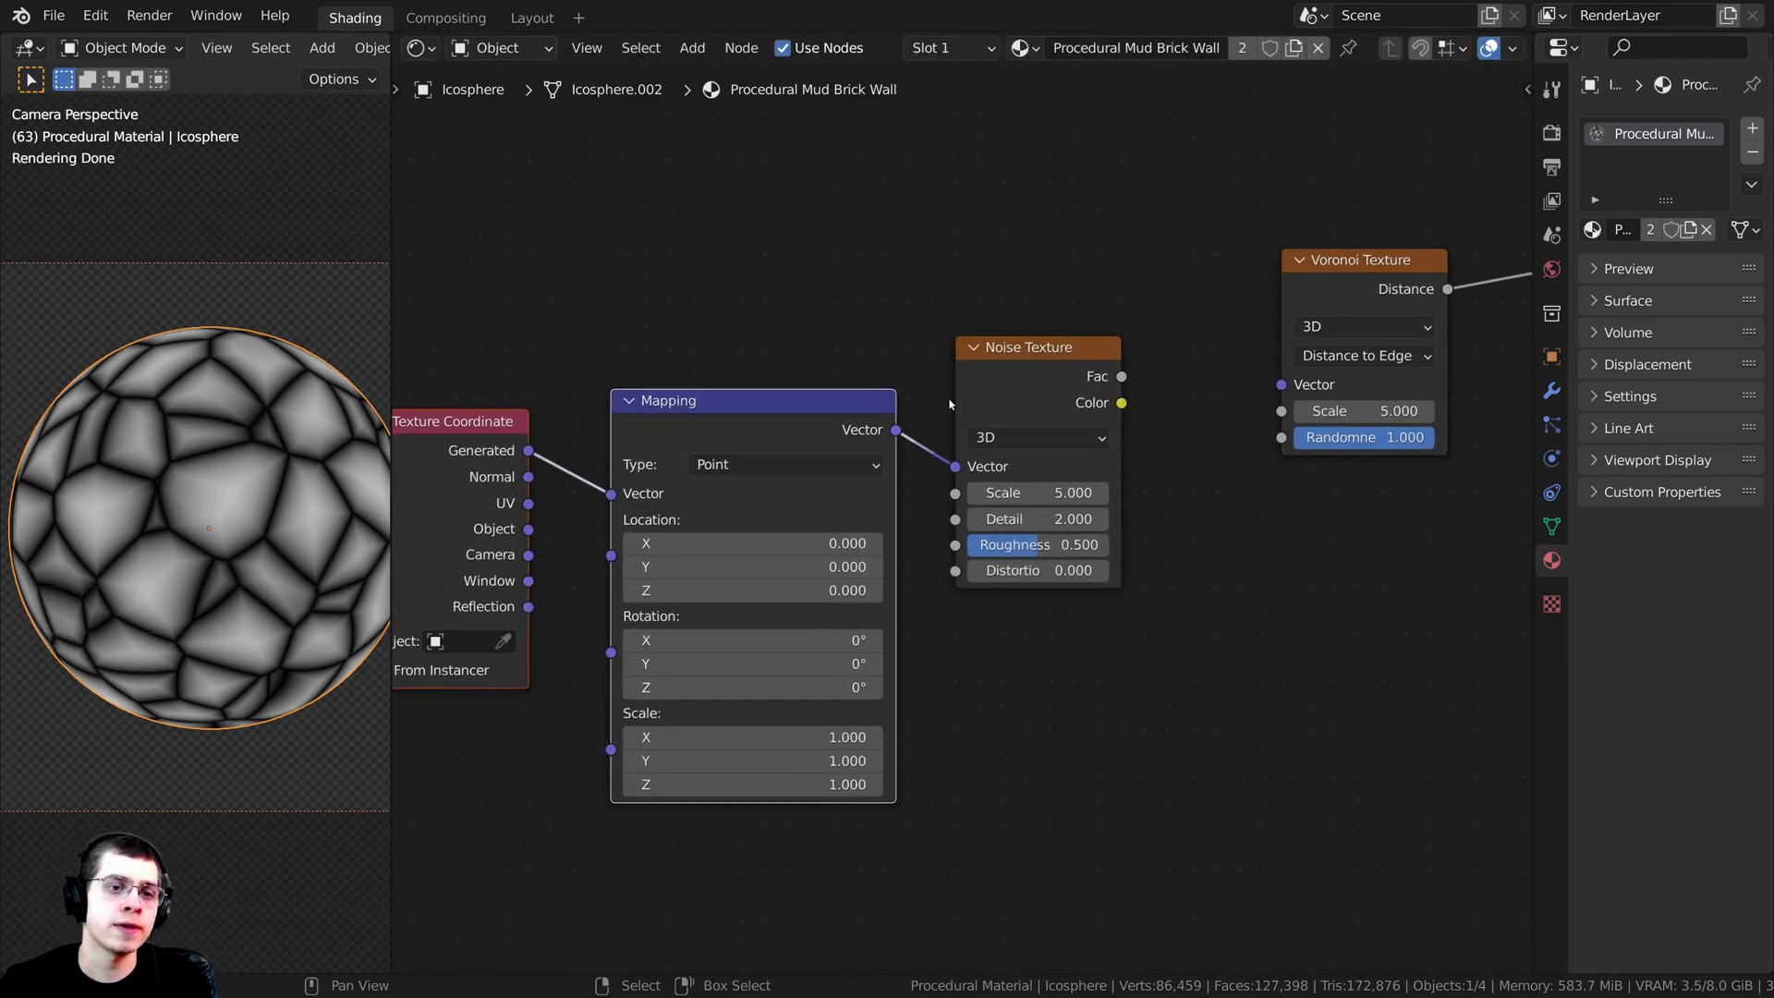
{"action": "middle_click_drag", "start_coordinate": [693, 442], "coordinate": [729, 434]}
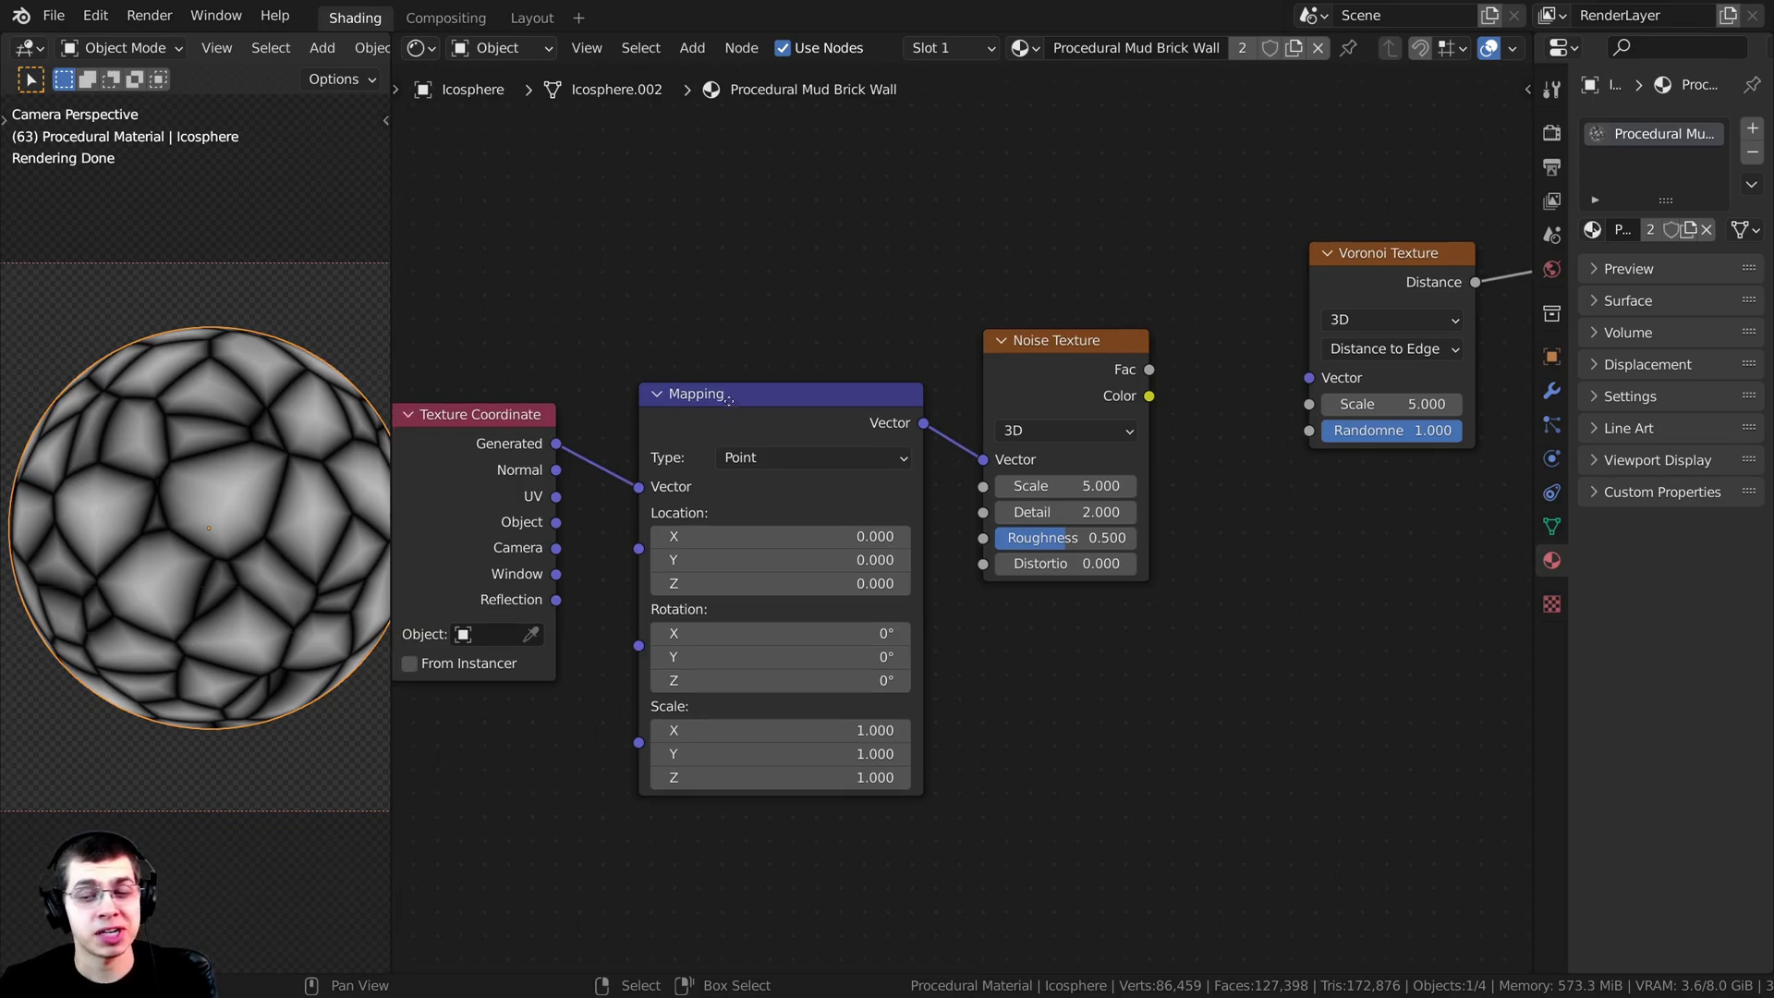
{"action": "left_click", "coordinate": [728, 399]}
{"action": "key", "text": "x"}
Step: Connect the Texture Coordinate node's Object output to the Noise Texture's Vector input and reposition the Texture Coordinate node
{"action": "left_click_drag", "start_coordinate": [518, 597], "coordinate": [616, 665]}
{"action": "scroll", "coordinate": [563, 639], "scroll_direction": "up", "scroll_amount": 2}
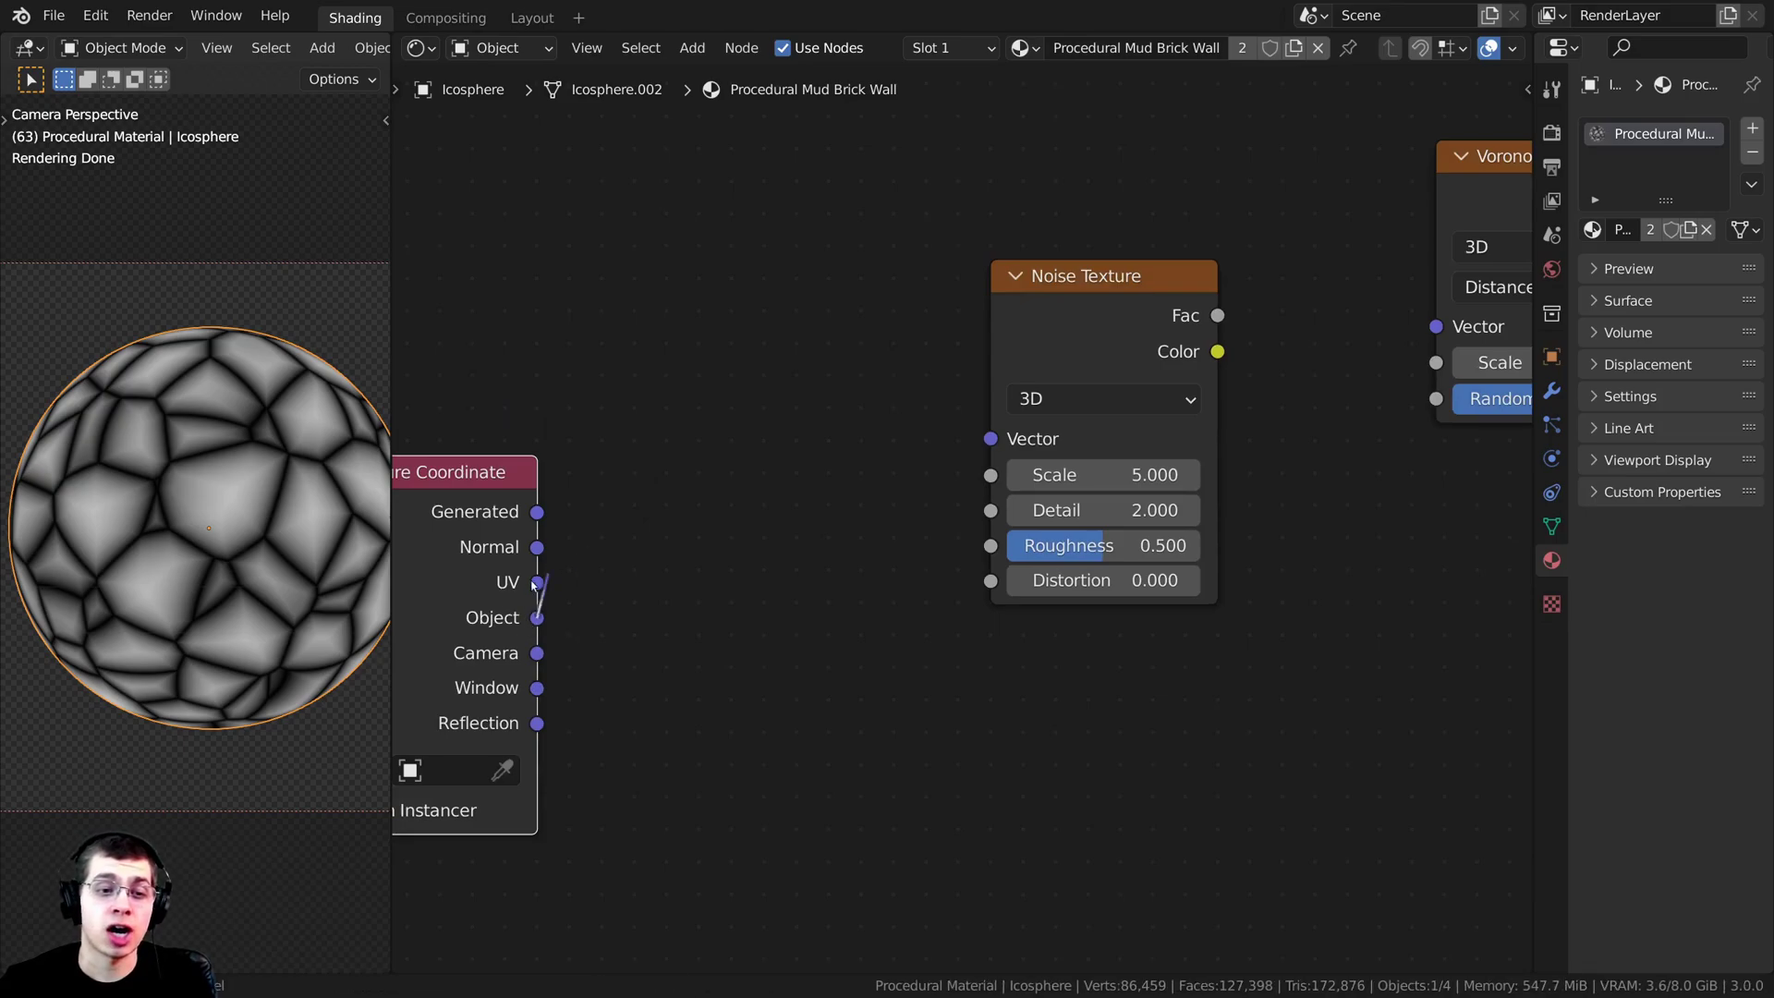
{"action": "left_click_drag", "start_coordinate": [540, 624], "coordinate": [990, 436]}
{"action": "scroll", "coordinate": [990, 439], "scroll_direction": "down", "scroll_amount": 1}
{"action": "left_click_drag", "start_coordinate": [510, 545], "coordinate": [578, 497]}
{"action": "scroll", "coordinate": [718, 425], "scroll_direction": "down", "scroll_amount": 3}
{"action": "middle_click_drag", "start_coordinate": [716, 426], "coordinate": [705, 416]}
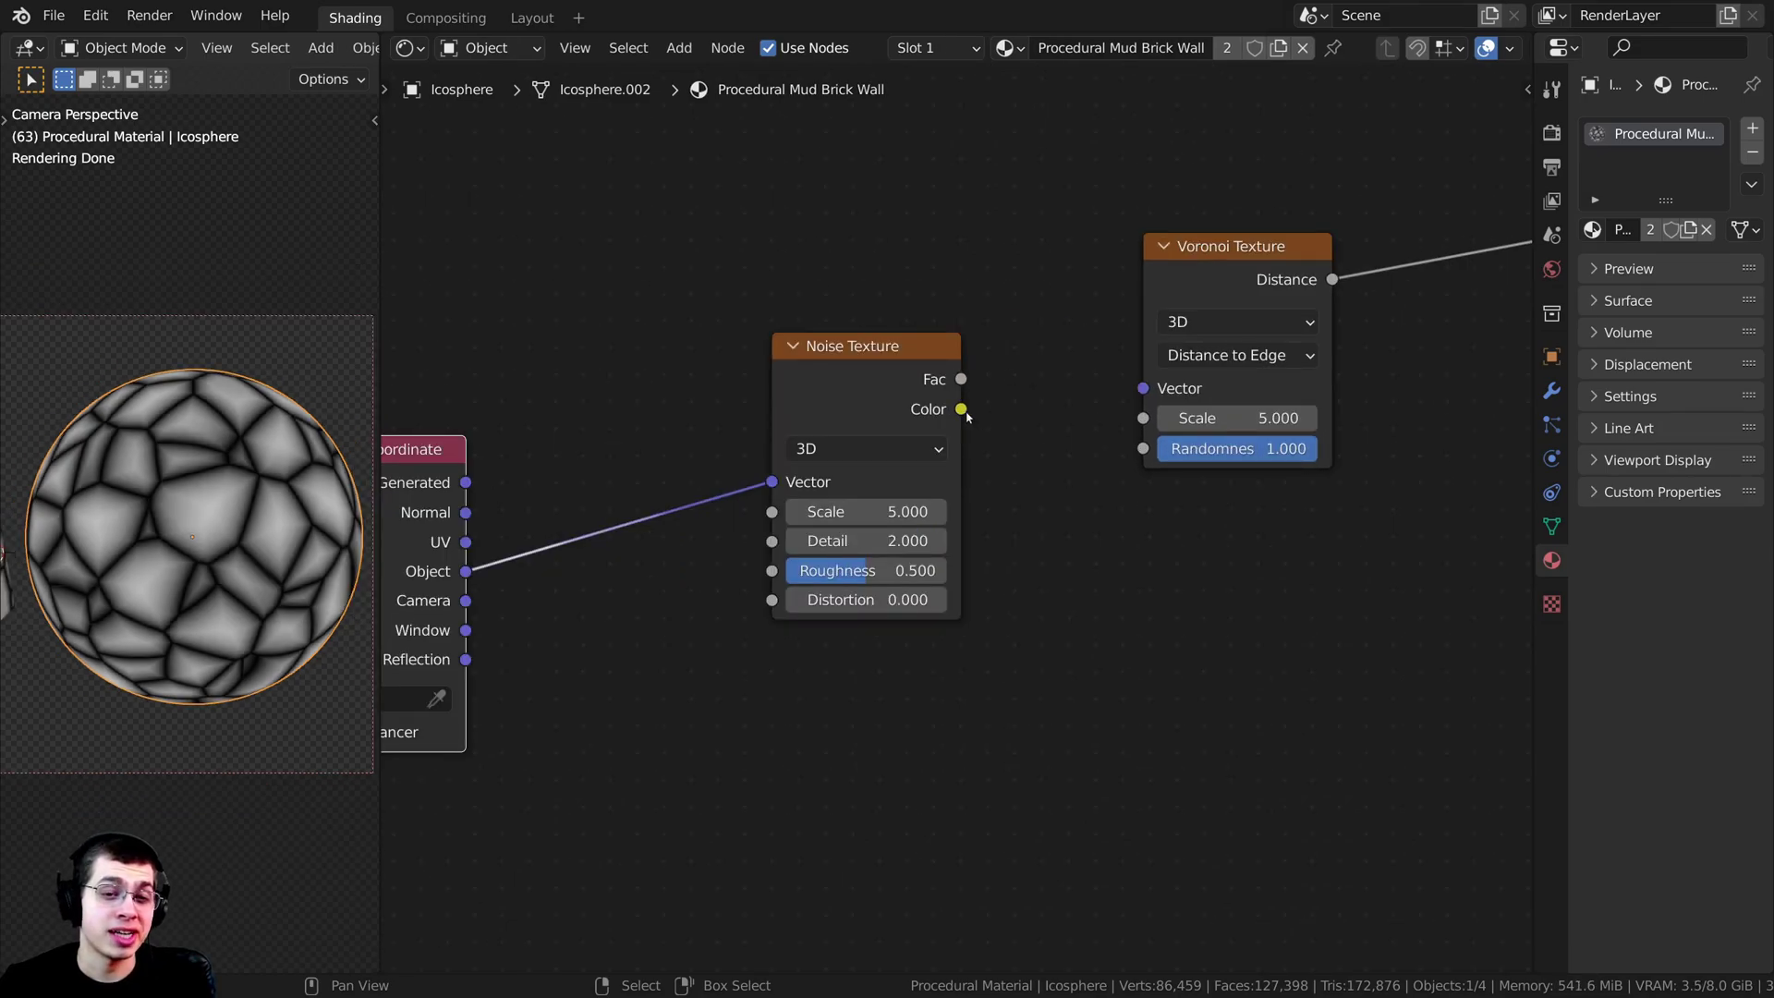
Step: Connect the Noise Texture's Color output to the Voronoi Texture's Randomness input and inspect the pattern on the cube
{"action": "left_click_drag", "start_coordinate": [965, 414], "coordinate": [1015, 426]}
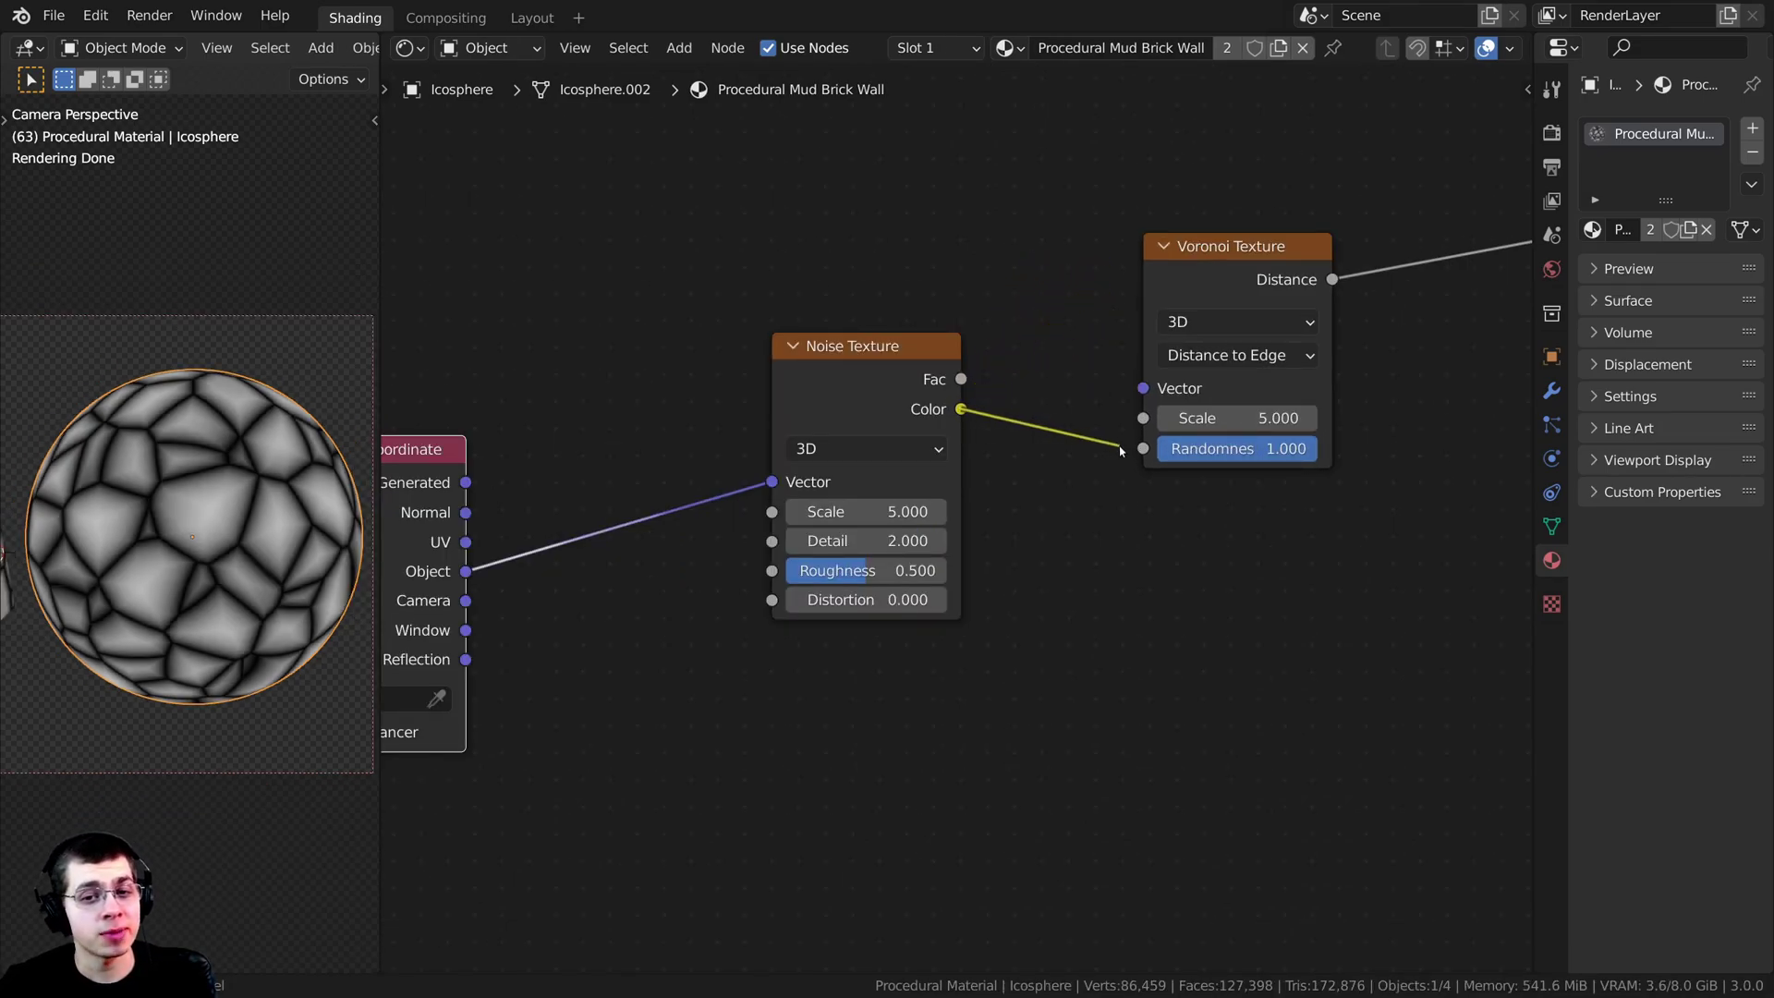
{"action": "left_click_drag", "start_coordinate": [1121, 450], "coordinate": [1136, 450]}
{"action": "scroll", "coordinate": [985, 421], "scroll_direction": "up", "scroll_amount": 2}
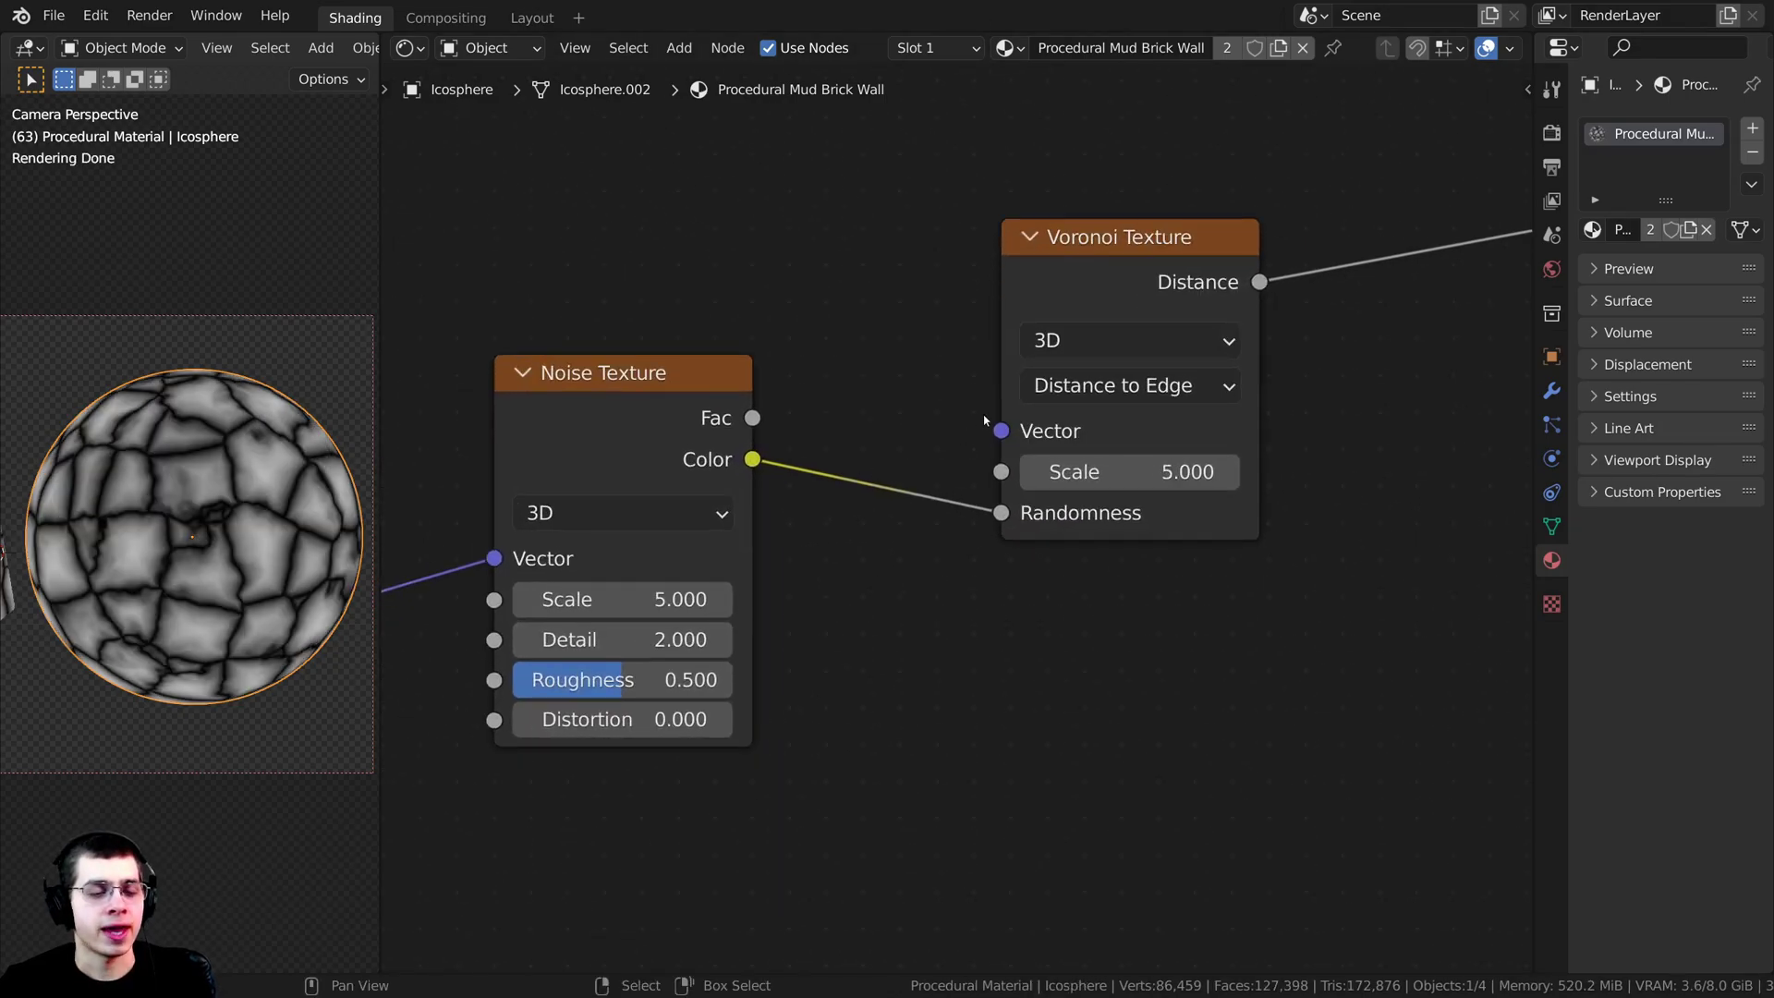
{"action": "middle_click_drag", "start_coordinate": [180, 696], "coordinate": [142, 435]}
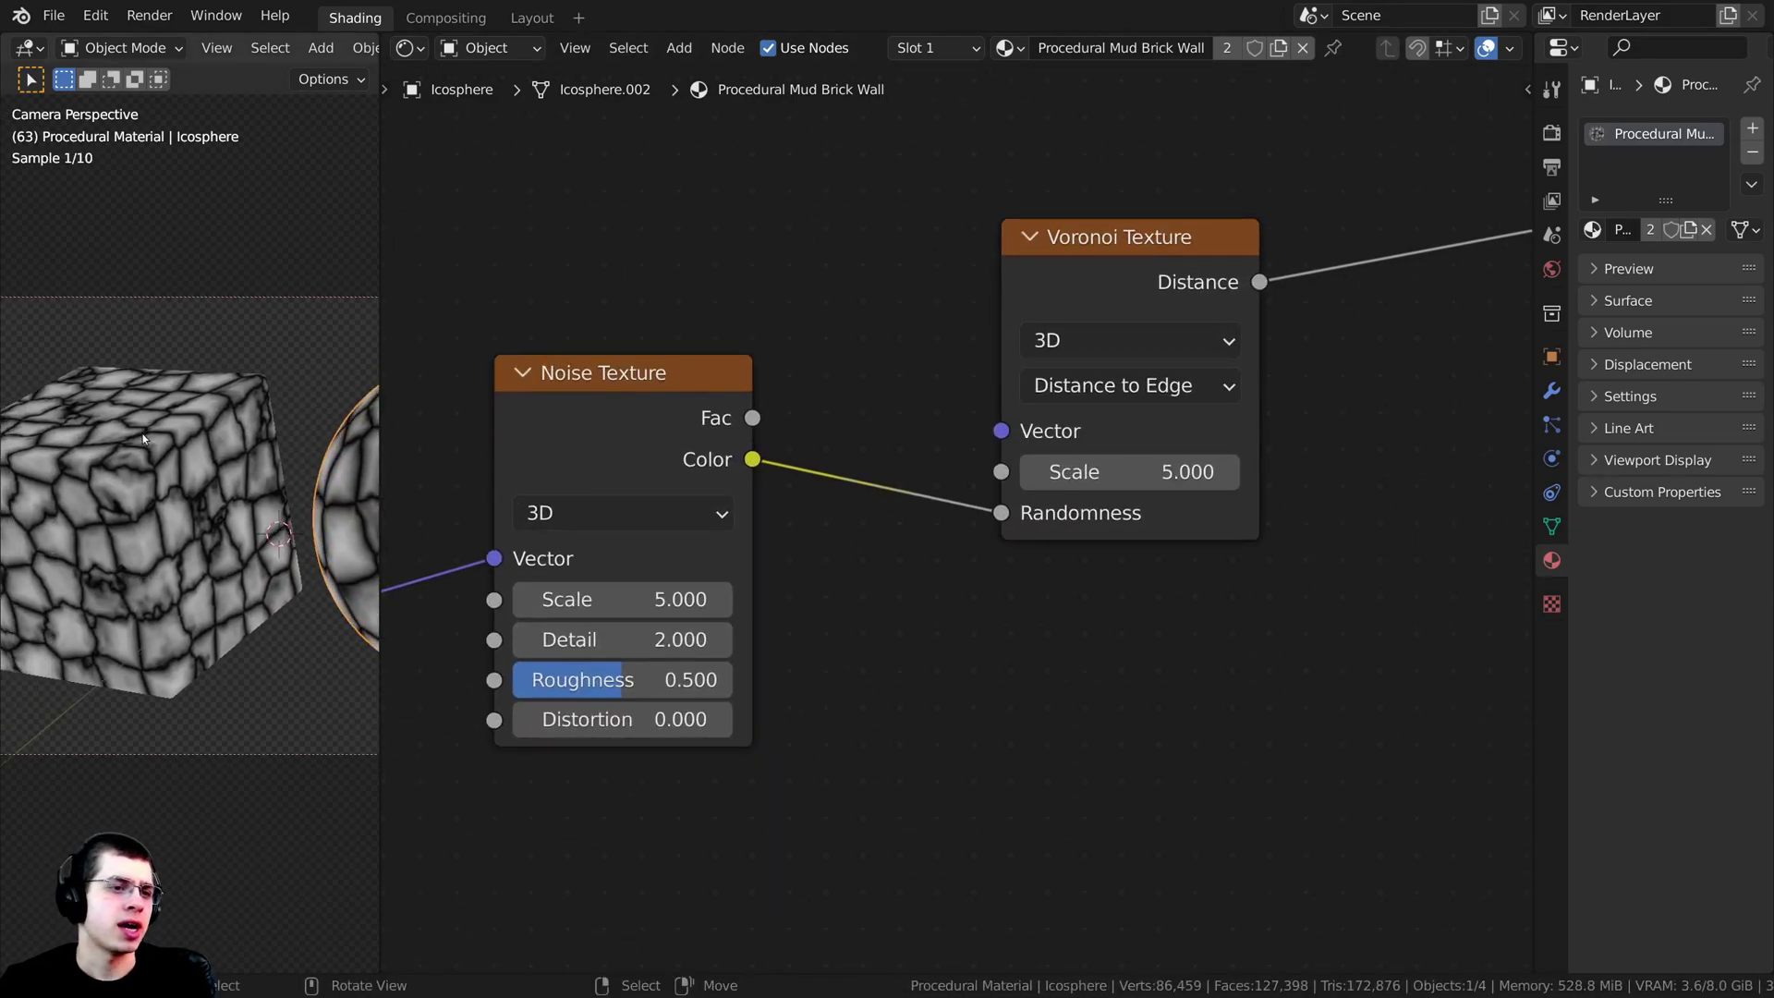
{"action": "scroll", "coordinate": [149, 471], "scroll_direction": "up", "scroll_amount": 3}
{"action": "scroll", "coordinate": [215, 457], "scroll_direction": "down", "scroll_amount": 1}
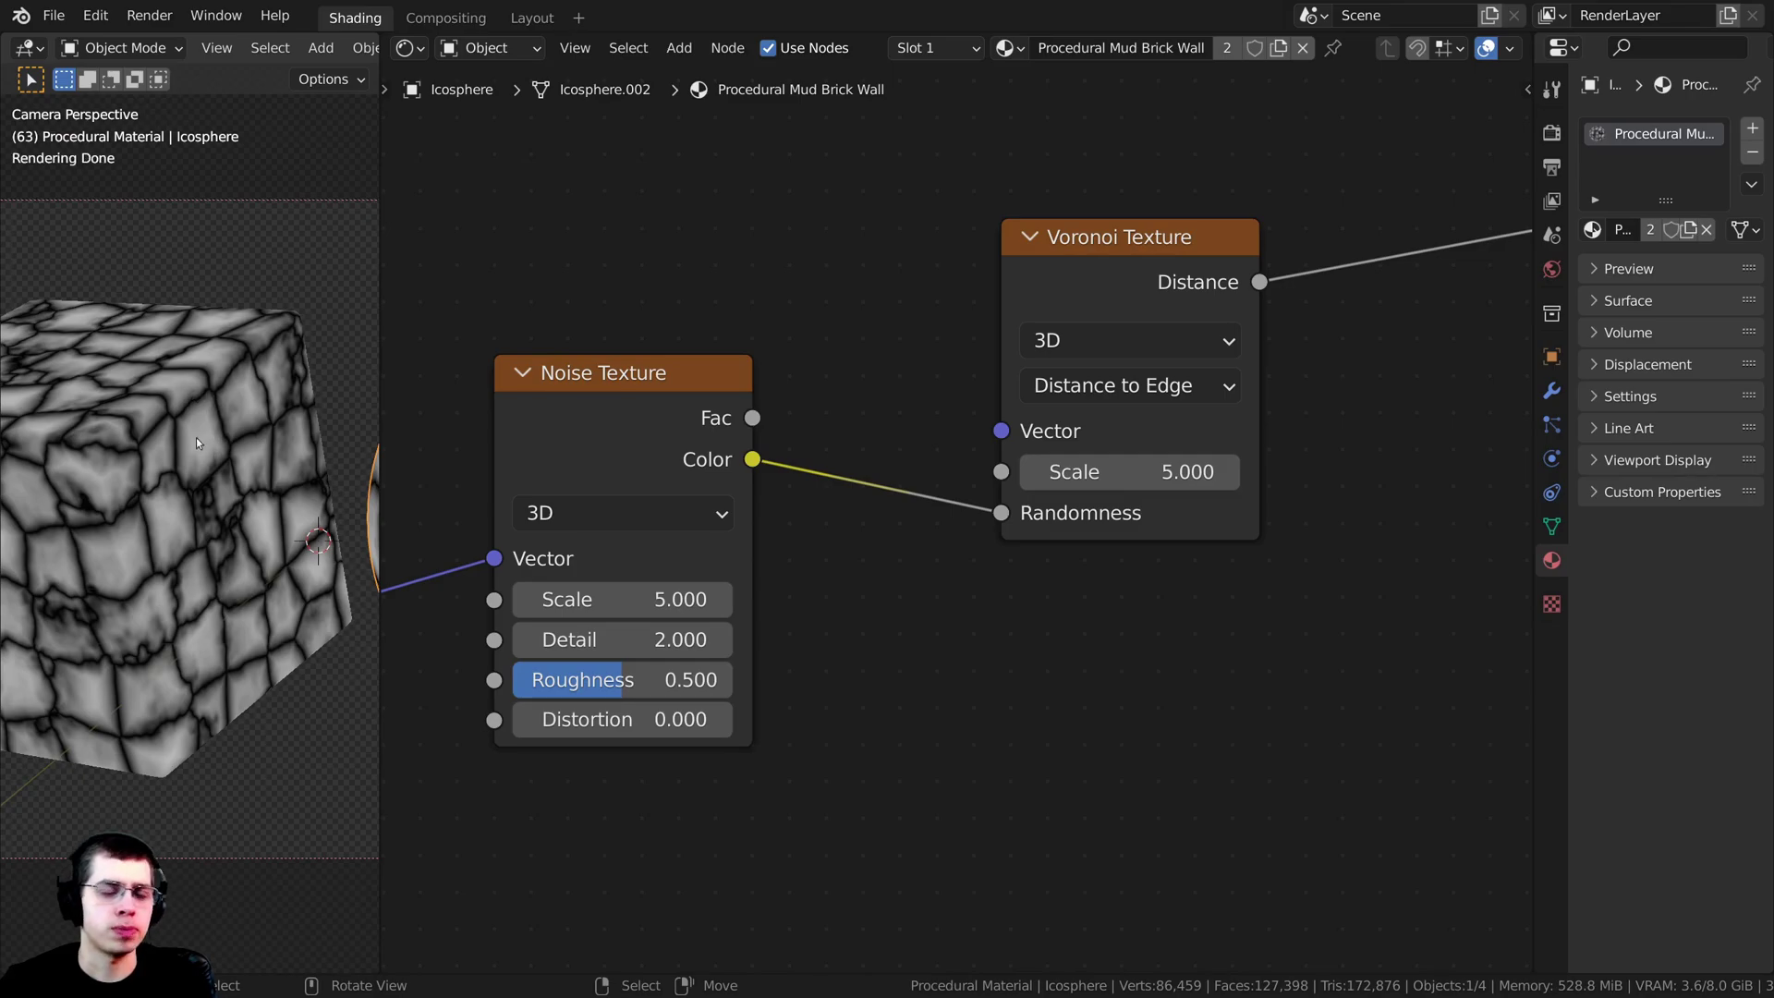
Step: Set the Noise Texture's Detail to 15 and its Scale to 13
{"action": "middle_click_drag", "start_coordinate": [628, 573], "coordinate": [625, 518]}
{"action": "scroll", "coordinate": [153, 612], "scroll_direction": "down", "scroll_amount": 2}
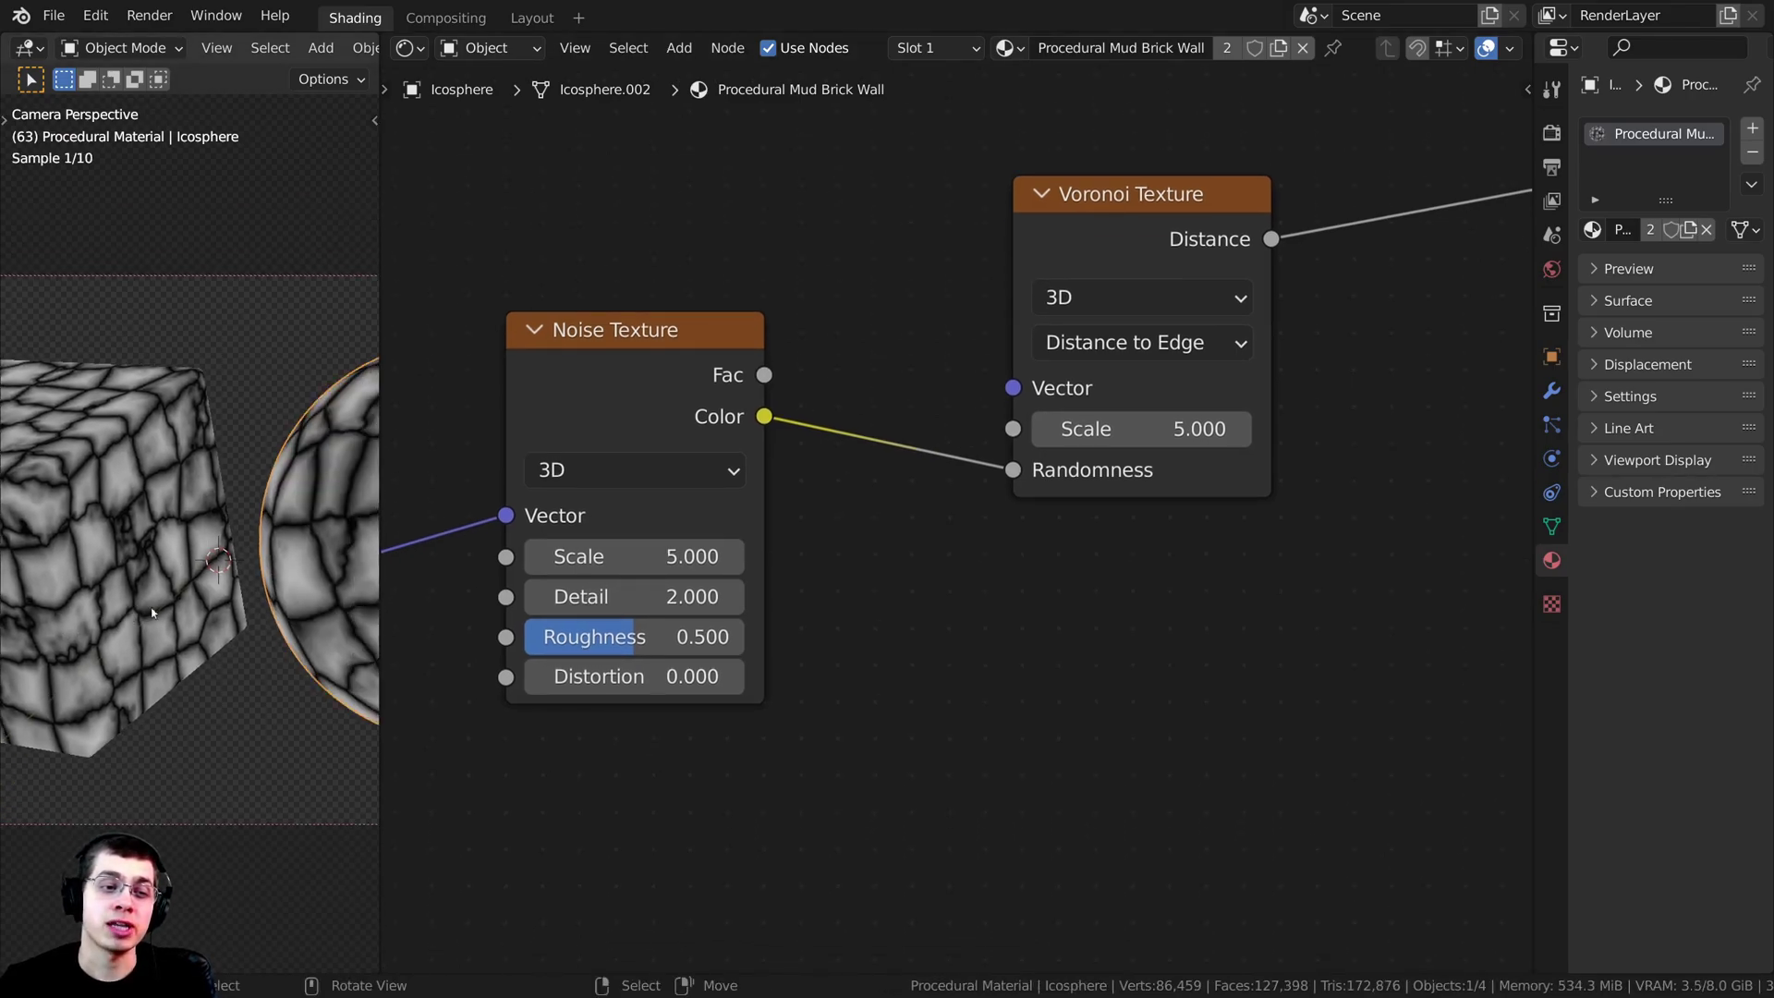
{"action": "left_click_drag", "start_coordinate": [610, 596], "coordinate": [832, 596]}
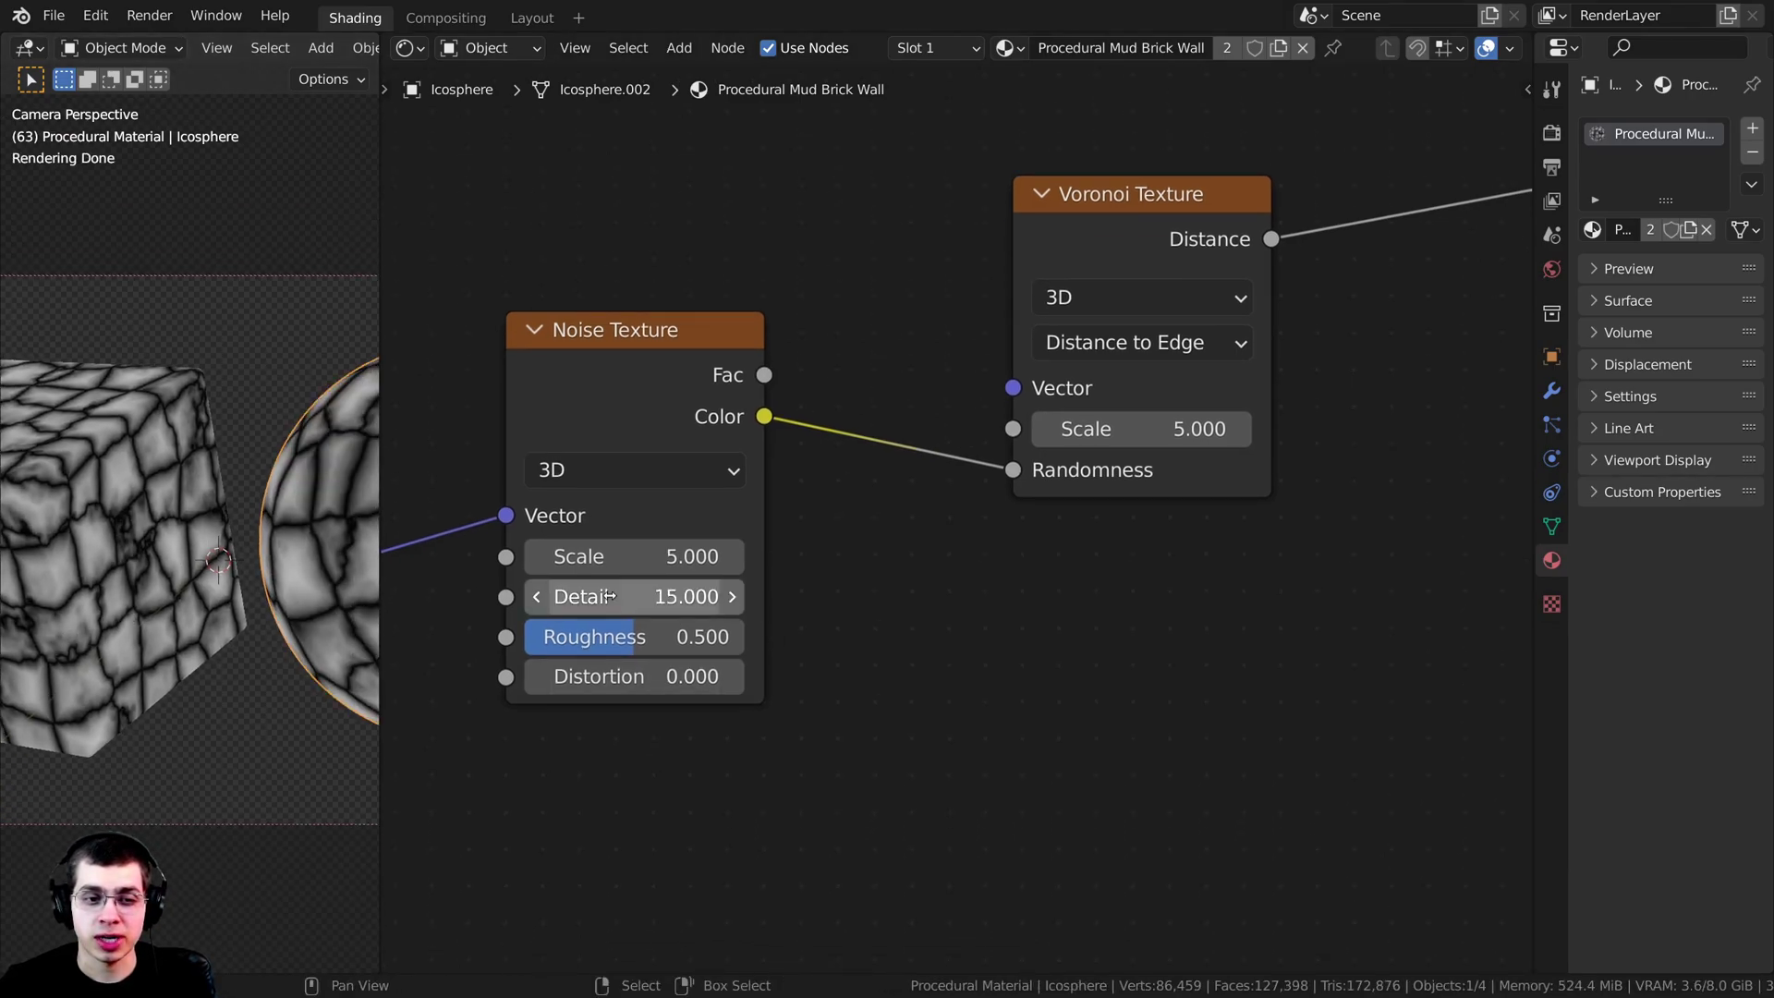
{"action": "middle_click_drag", "start_coordinate": [162, 596], "coordinate": [148, 597], "text": "shift"}
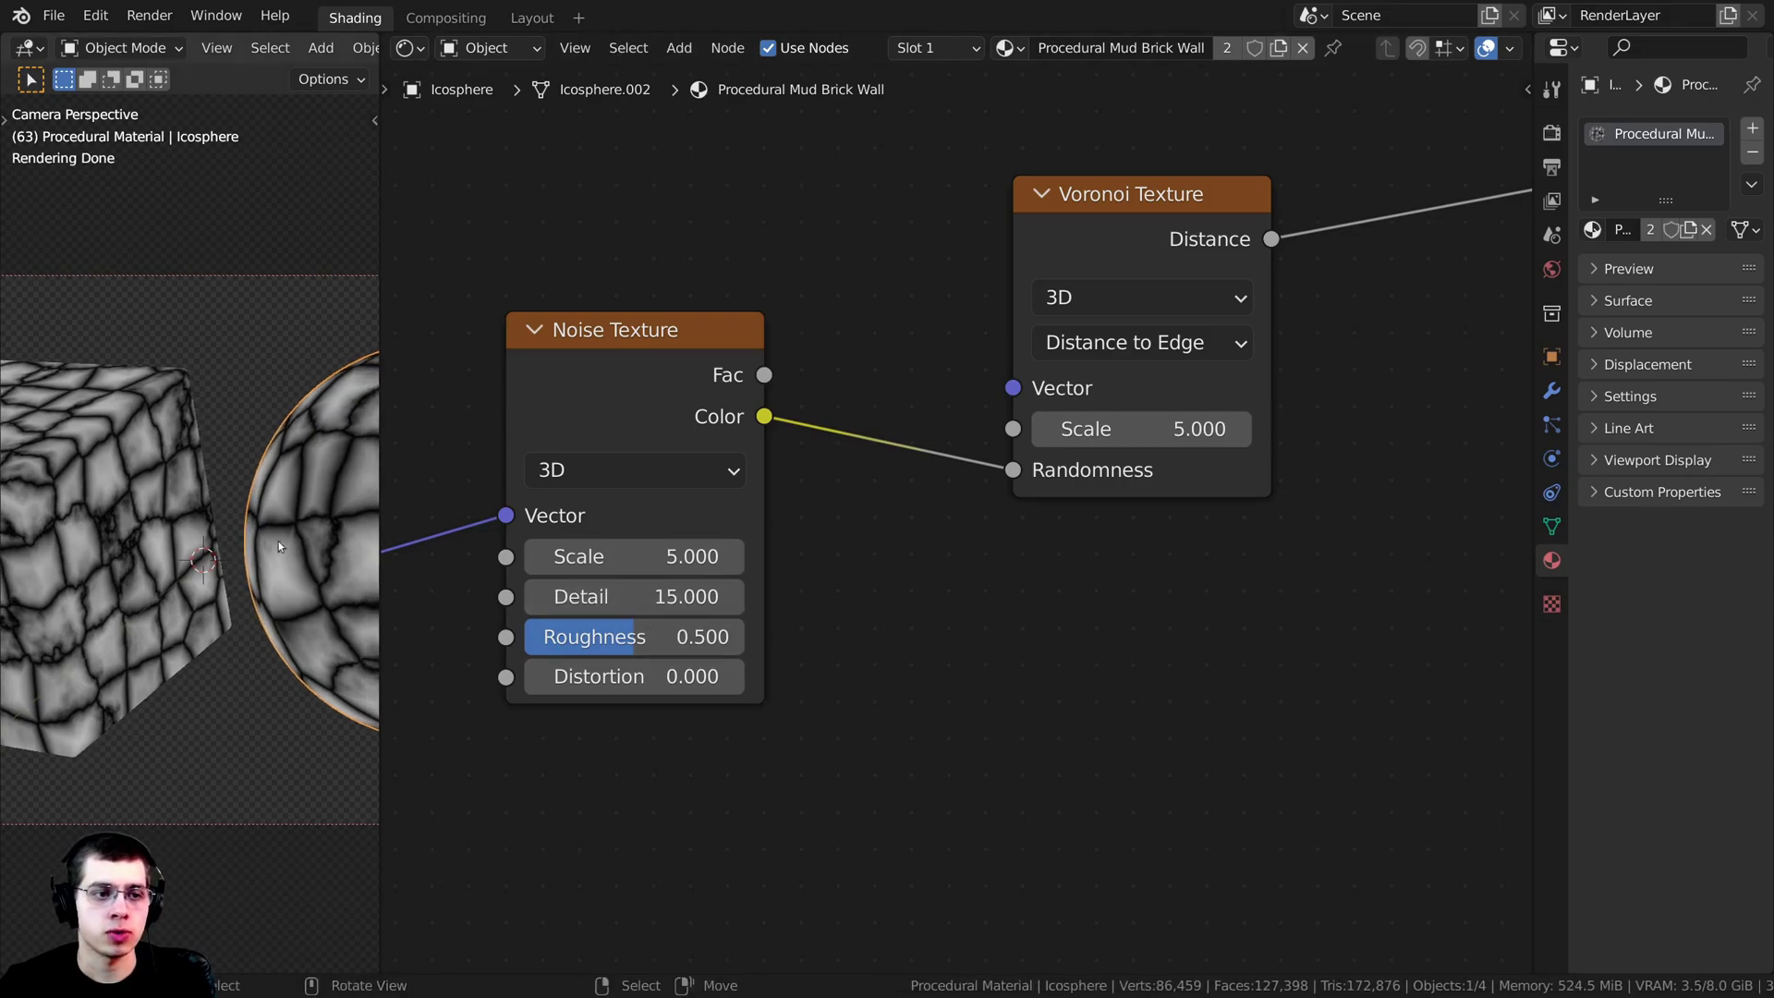
{"action": "left_click_drag", "start_coordinate": [629, 597], "coordinate": [712, 597]}
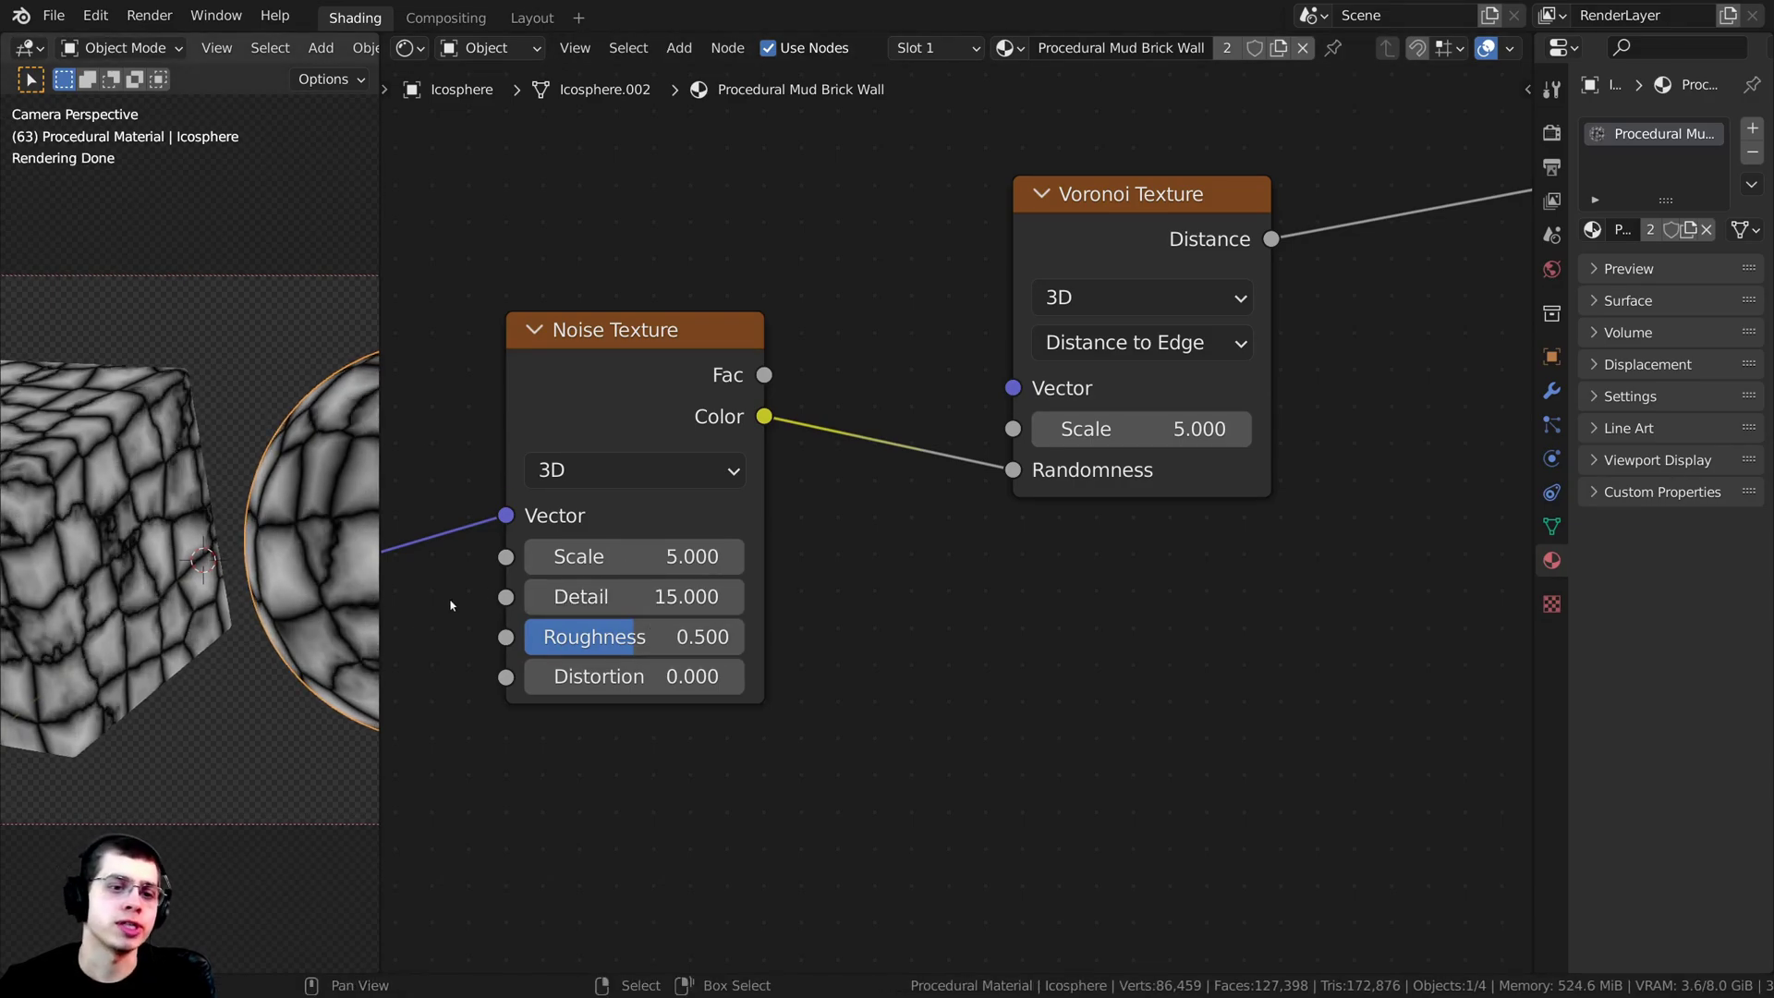
{"action": "left_click", "coordinate": [632, 555]}
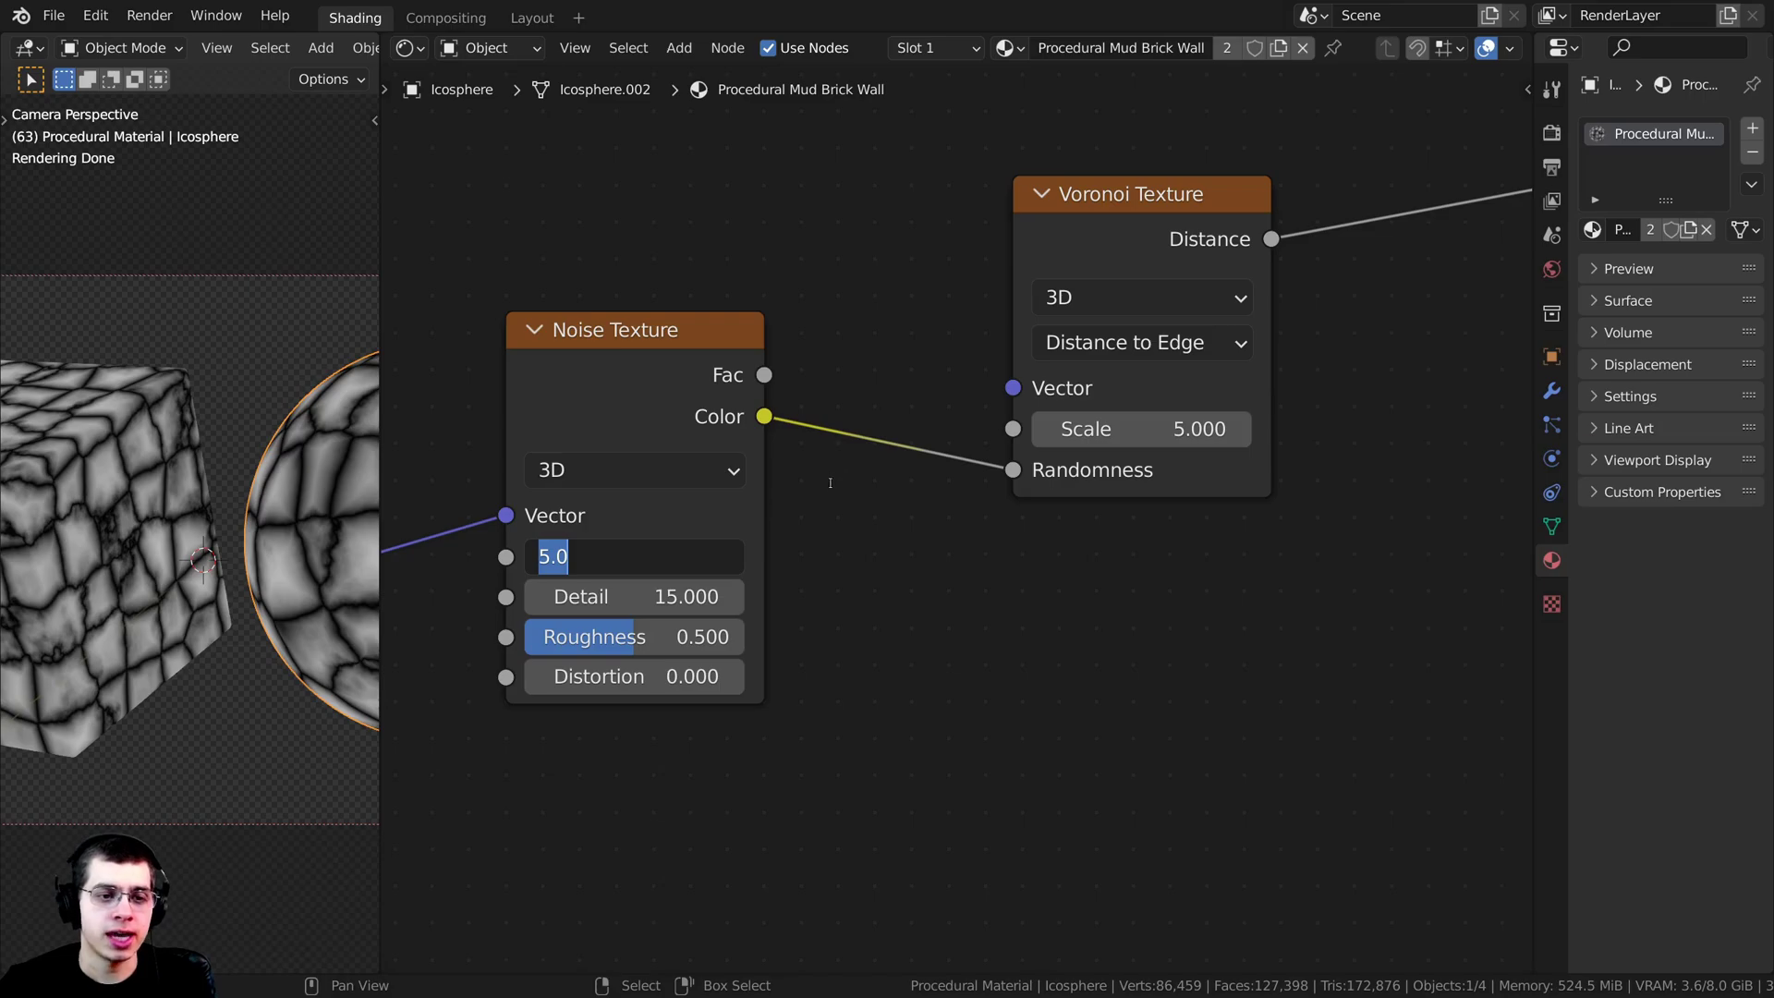
{"action": "type", "text": "13"}
{"action": "key", "text": "Return"}
{"action": "scroll", "coordinate": [76, 517], "scroll_direction": "up", "scroll_amount": 2}
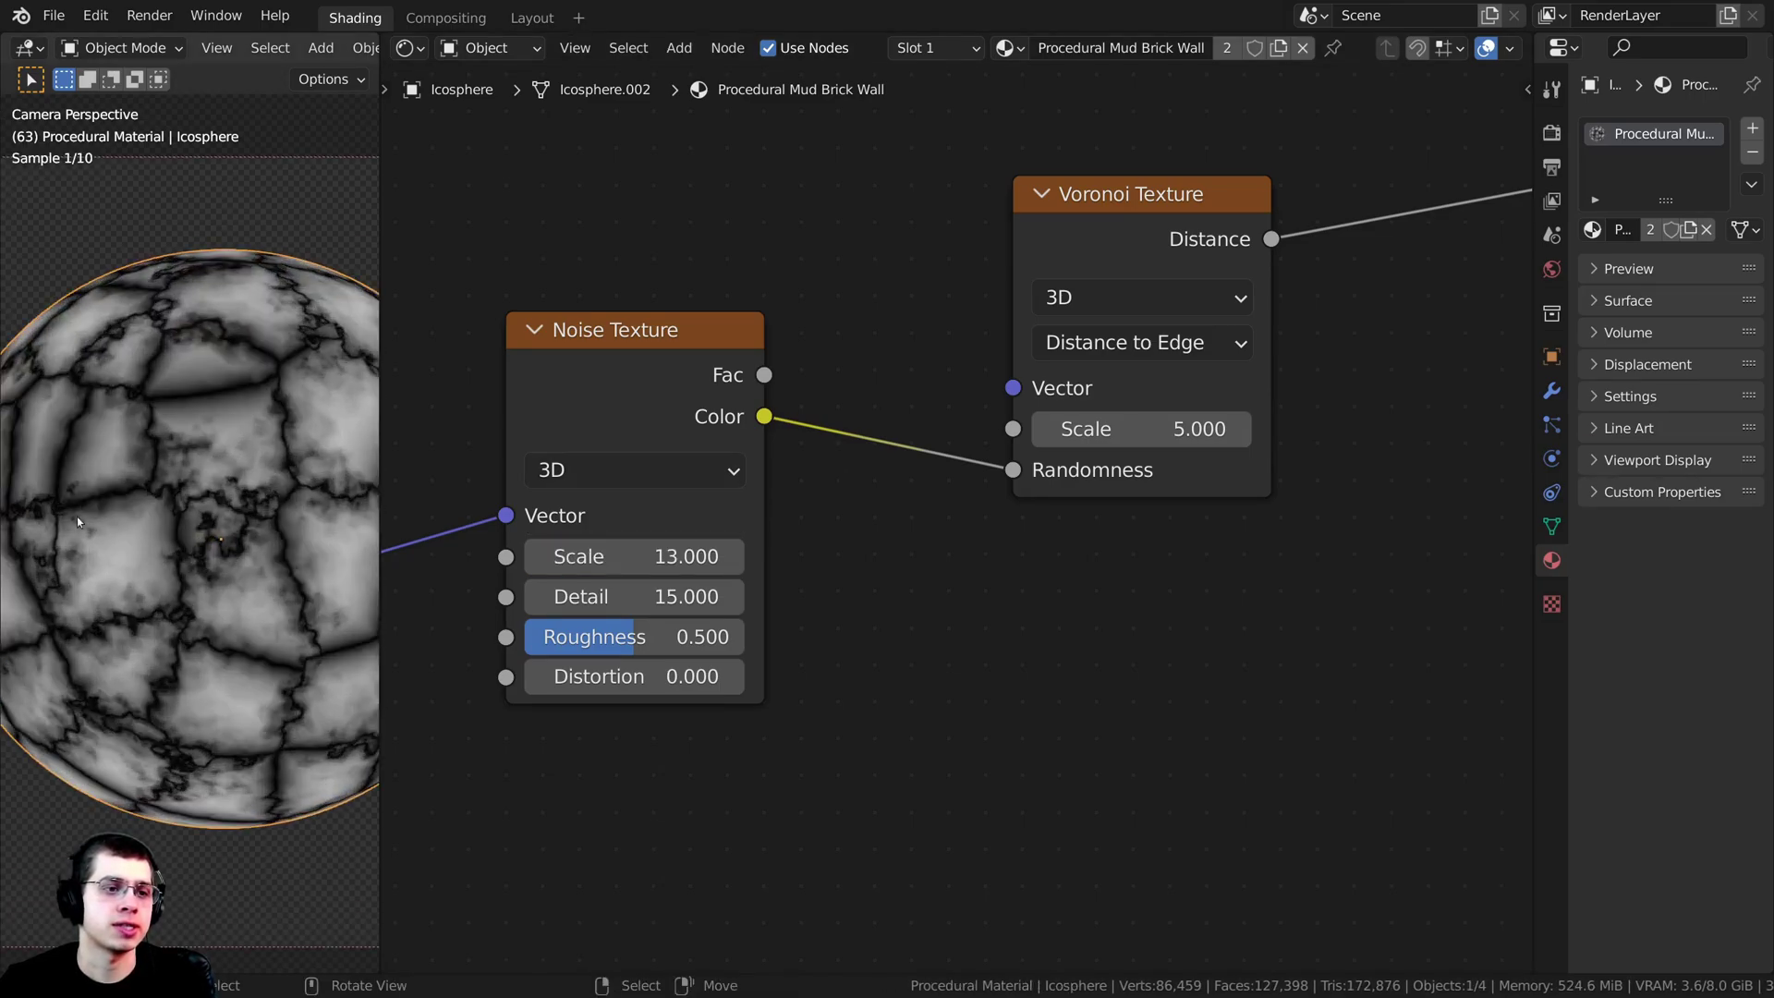
Step: Set the Voronoi Texture's Scale to 19
{"action": "middle_click_drag", "start_coordinate": [1225, 534], "coordinate": [1145, 571]}
{"action": "left_click_drag", "start_coordinate": [985, 442], "coordinate": [972, 478]}
{"action": "left_click", "coordinate": [1050, 516]}
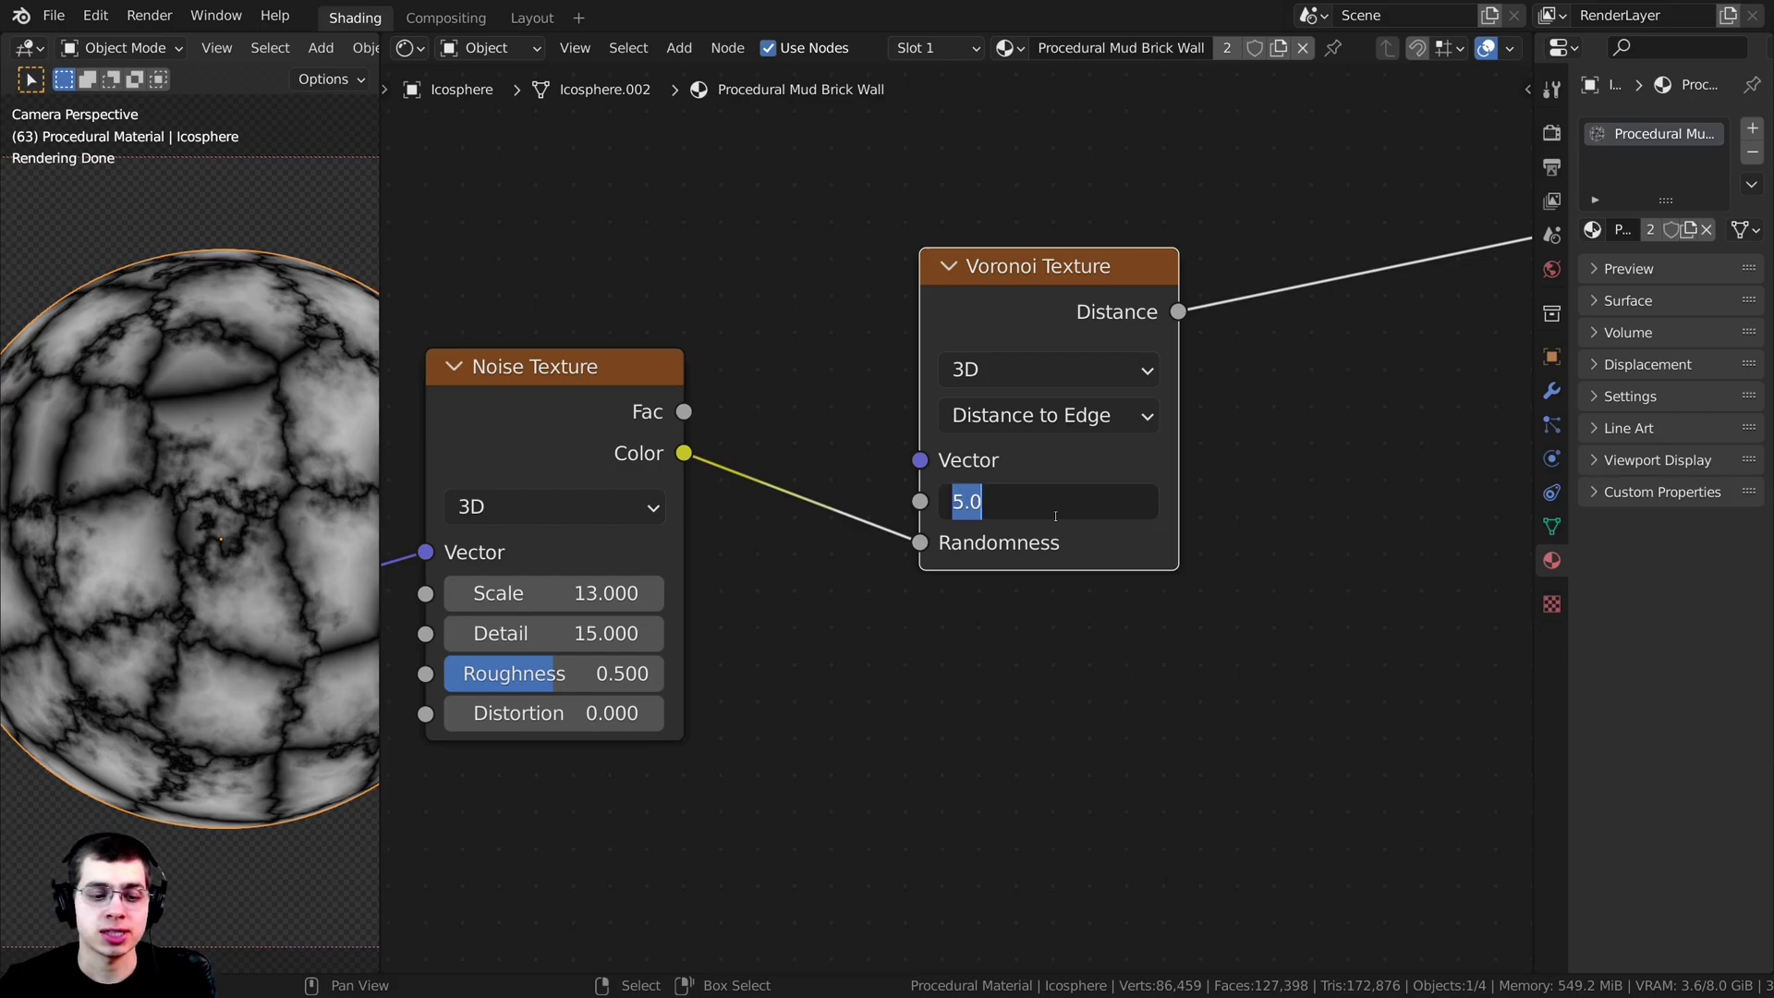
{"action": "type", "text": "19"}
{"action": "key", "text": "Return"}
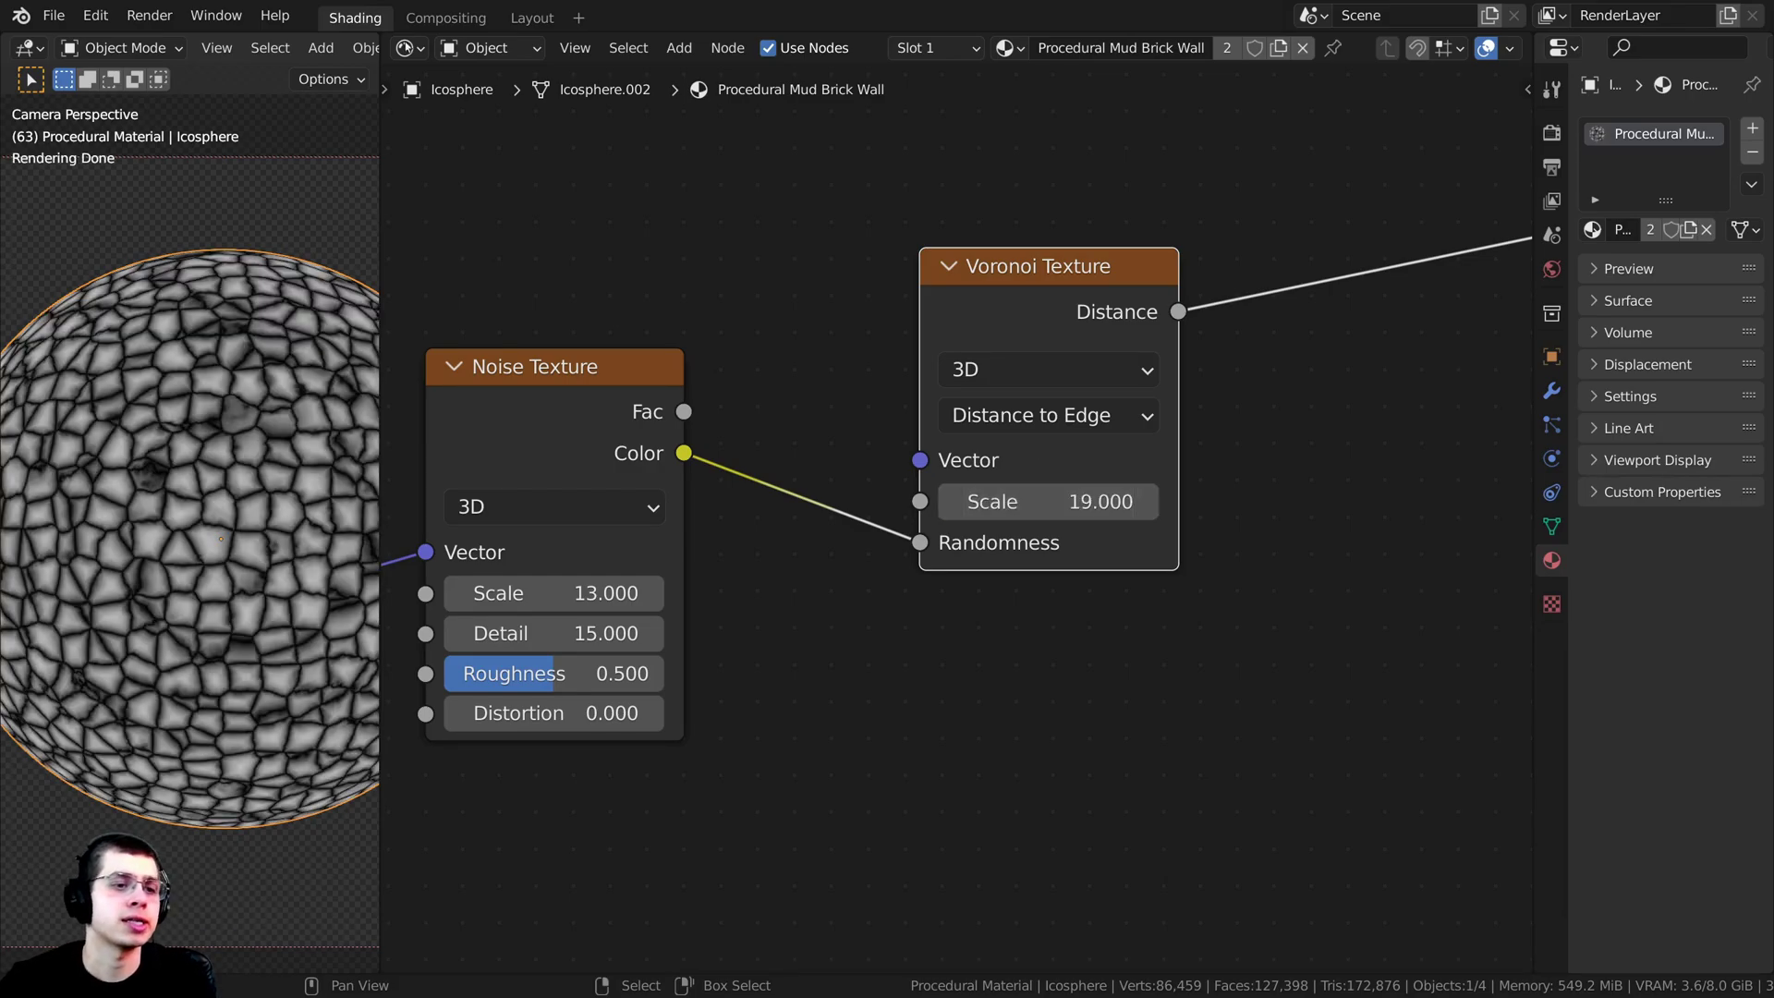
{"action": "middle_click_drag", "start_coordinate": [242, 552], "coordinate": [164, 555], "text": "shift"}
Step: Set the Noise Texture's Roughness to 0.620
{"action": "middle_click_drag", "start_coordinate": [565, 596], "coordinate": [754, 592]}
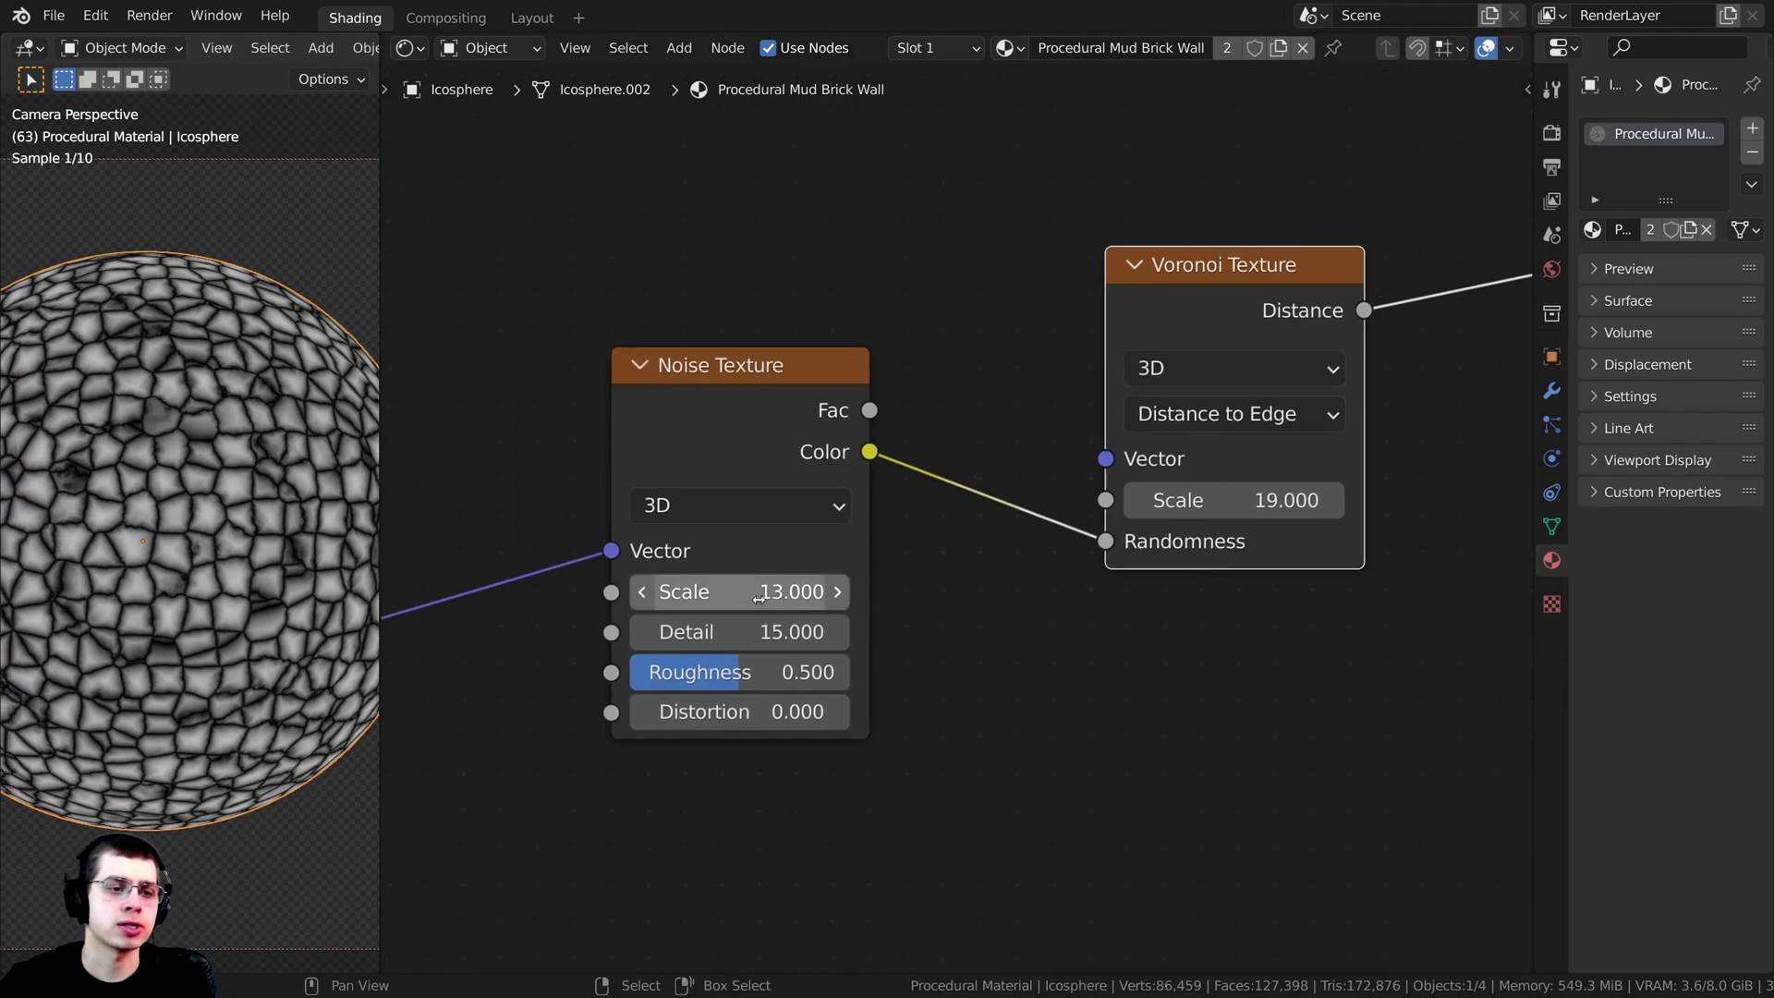
{"action": "scroll", "coordinate": [763, 601], "scroll_direction": "down", "scroll_amount": 2}
{"action": "left_click", "coordinate": [771, 648]}
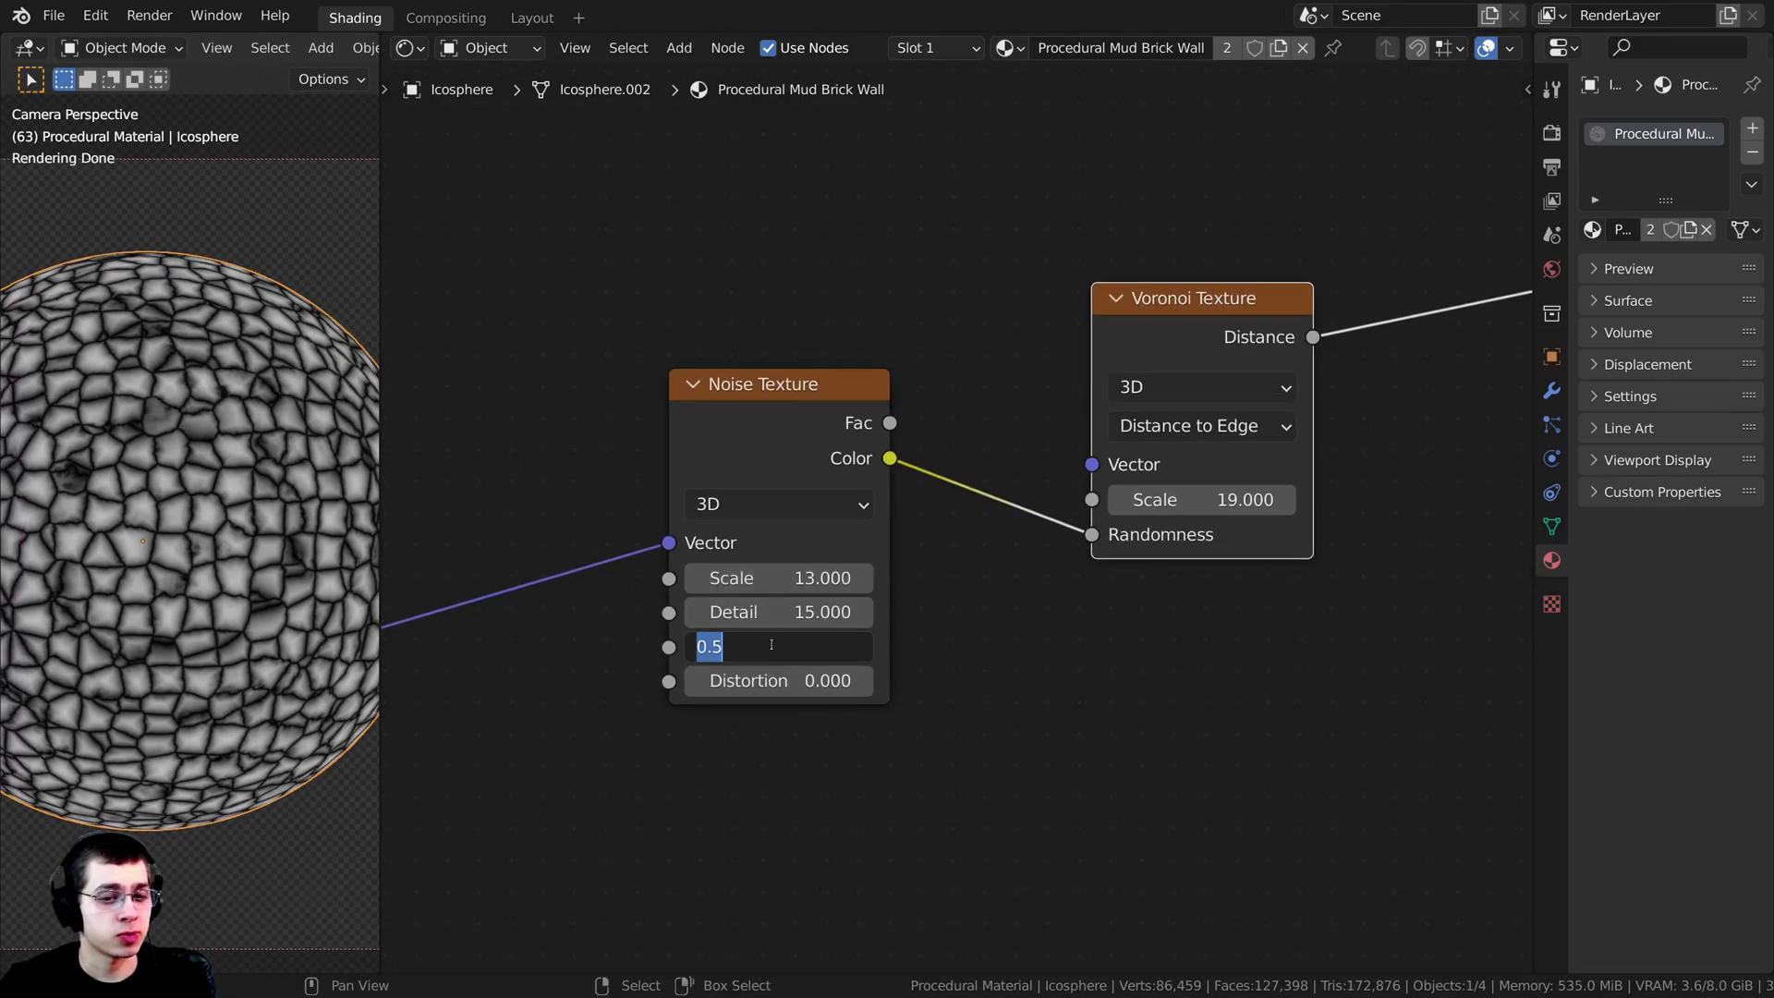
{"action": "type", "text": "."}
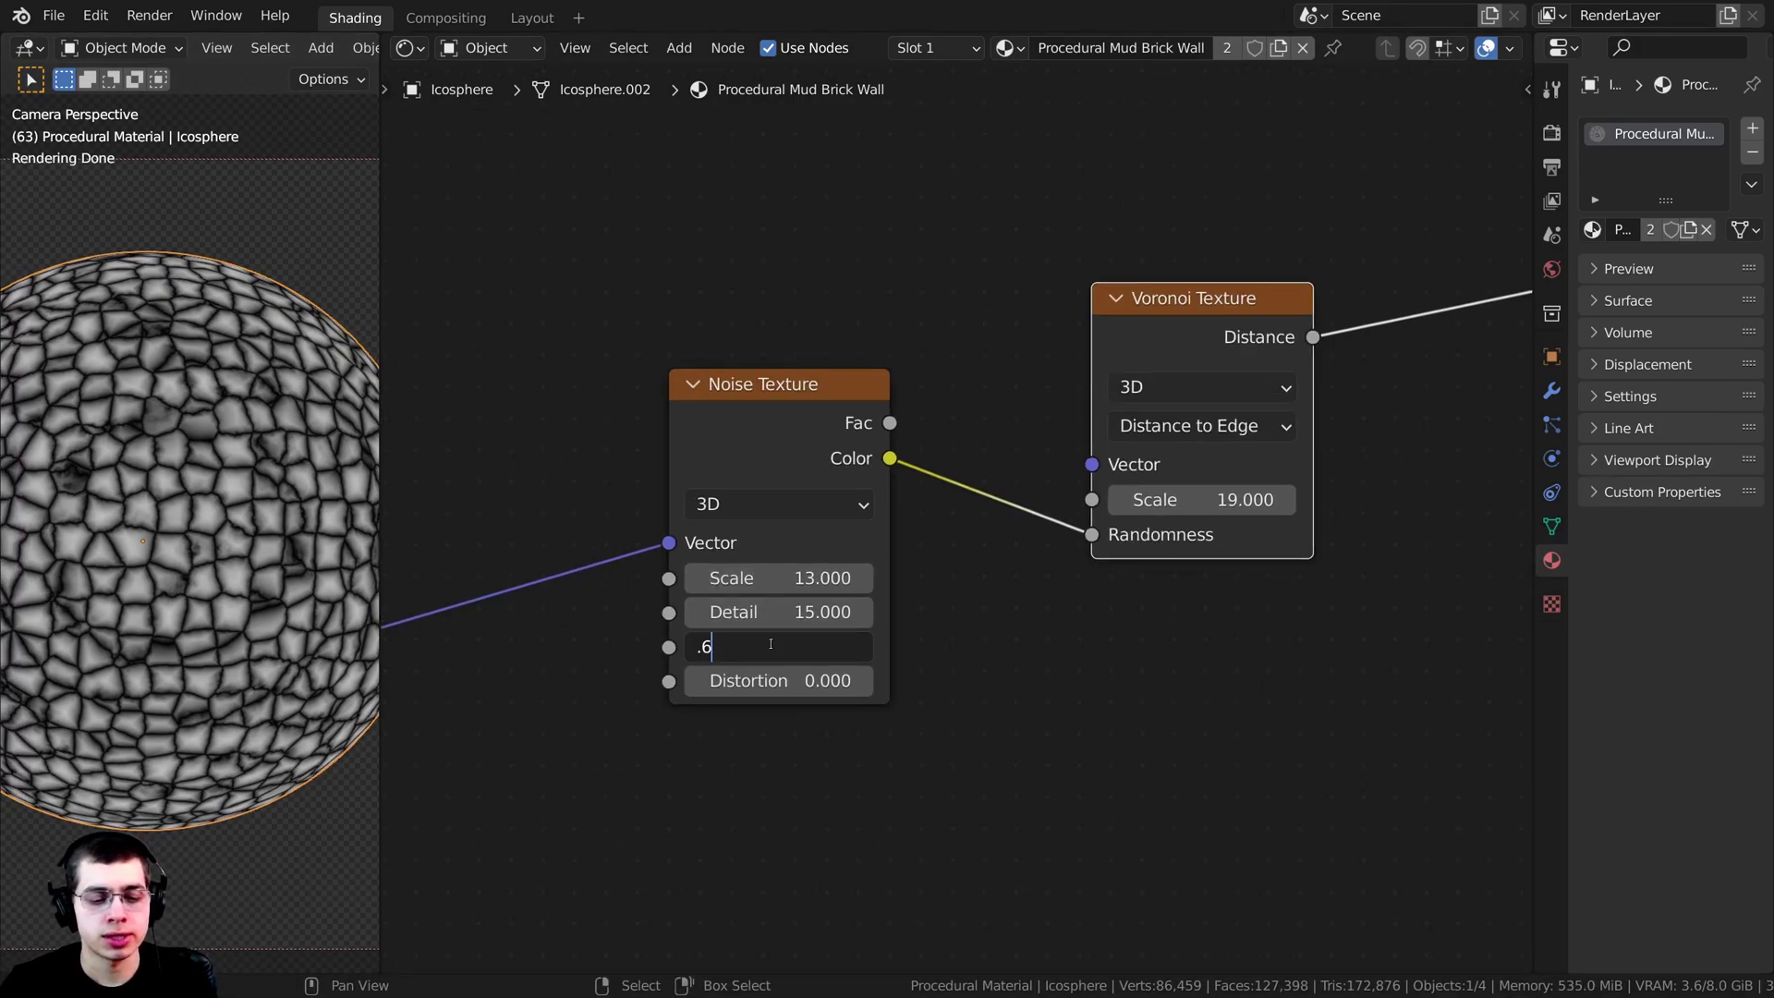
{"action": "type", "text": "616"}
{"action": "key", "text": "Return"}
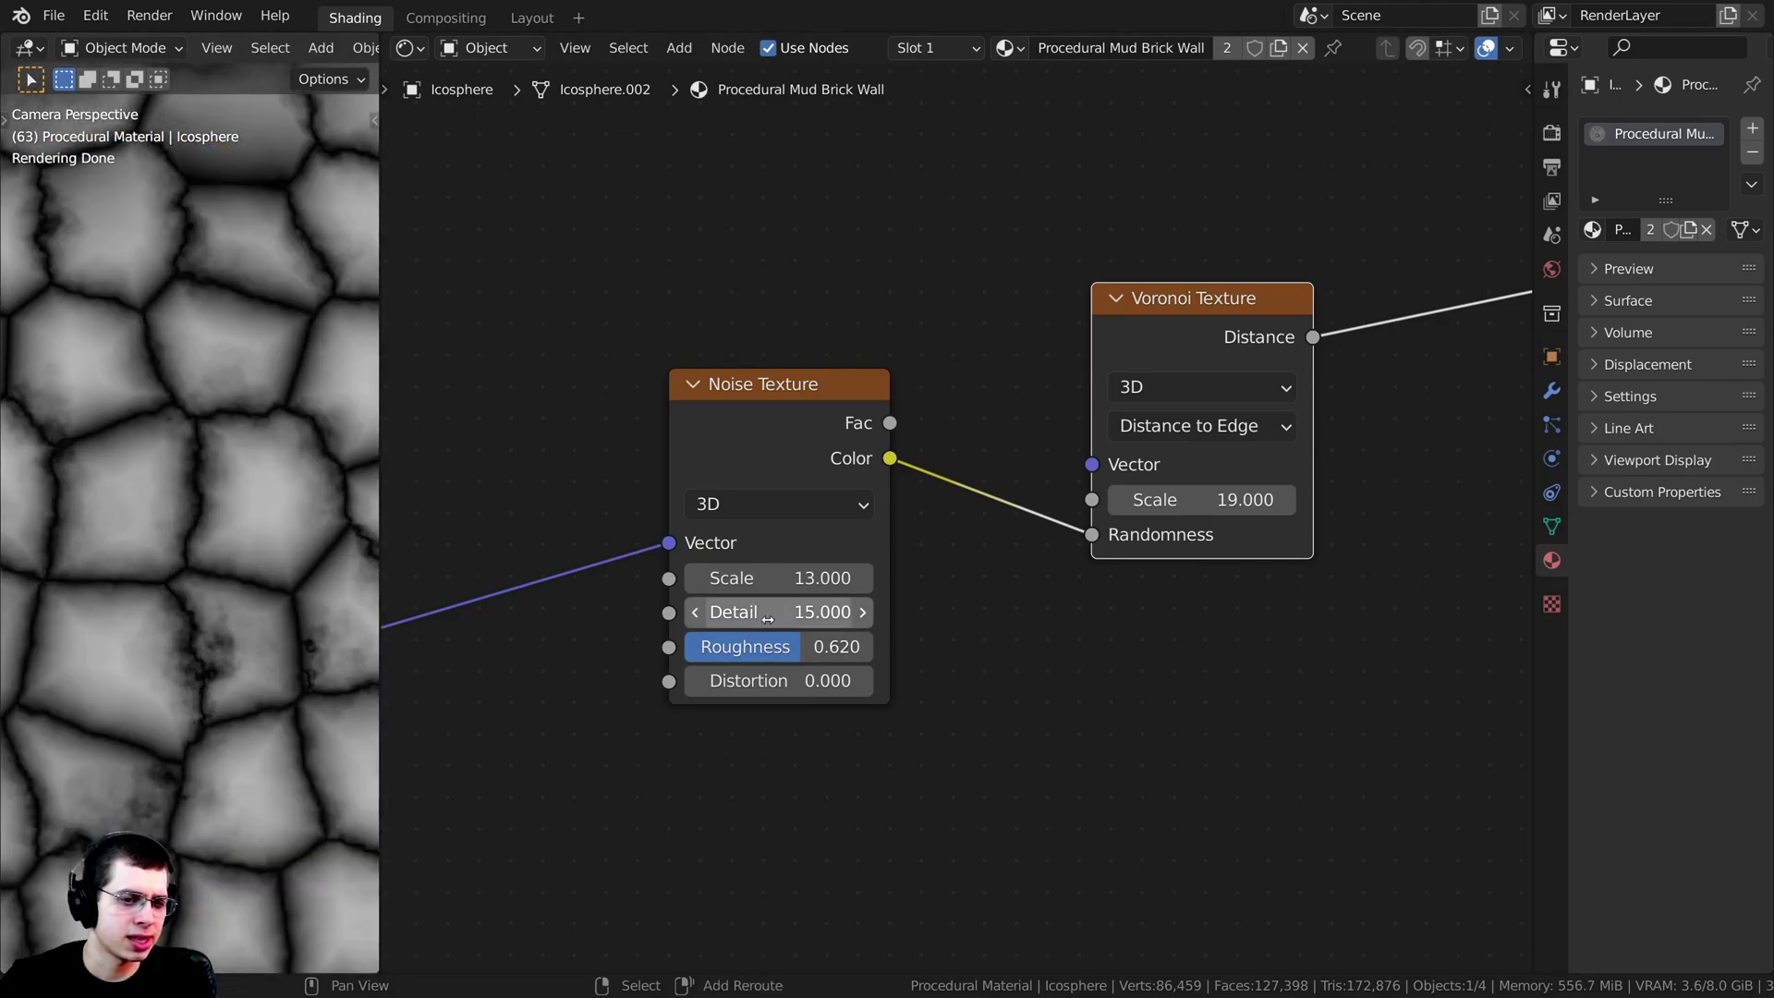
{"action": "mouse_move", "coordinate": [799, 647]}
{"action": "left_mouse_down"}
{"action": "mouse_move", "coordinate": [700, 647]}
{"action": "mouse_move", "coordinate": [856, 647]}
{"action": "mouse_move", "coordinate": [801, 647]}
{"action": "left_mouse_up"}
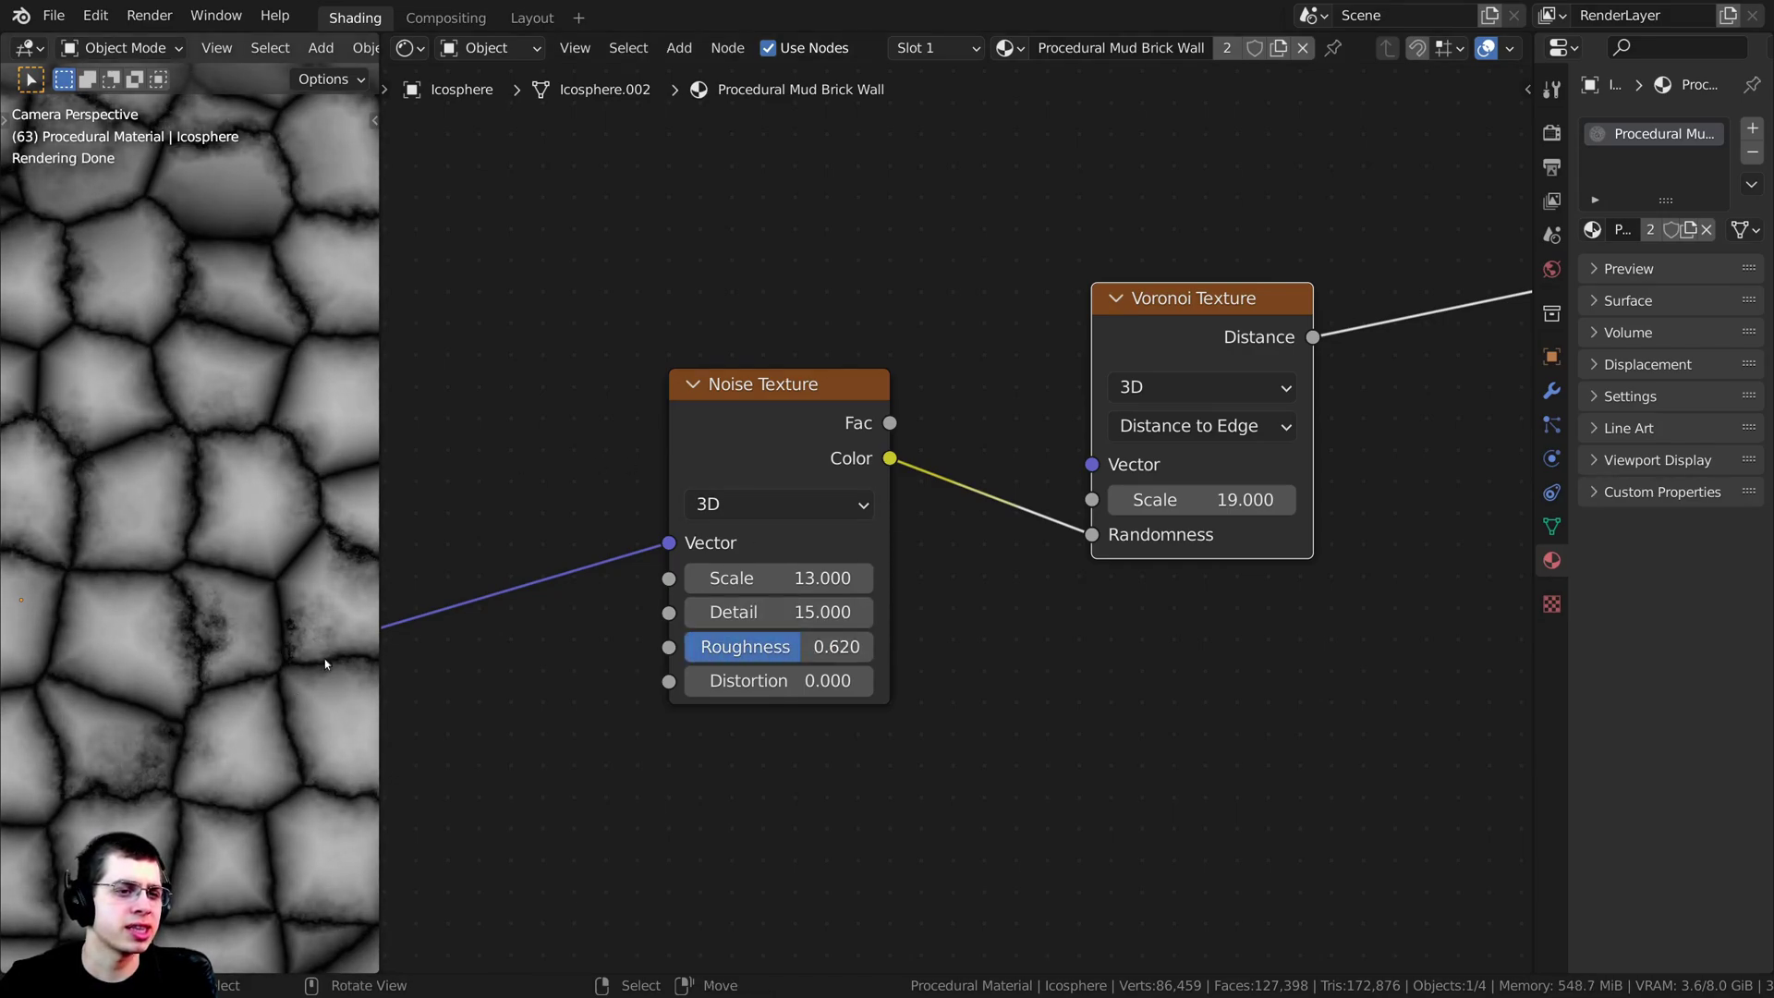
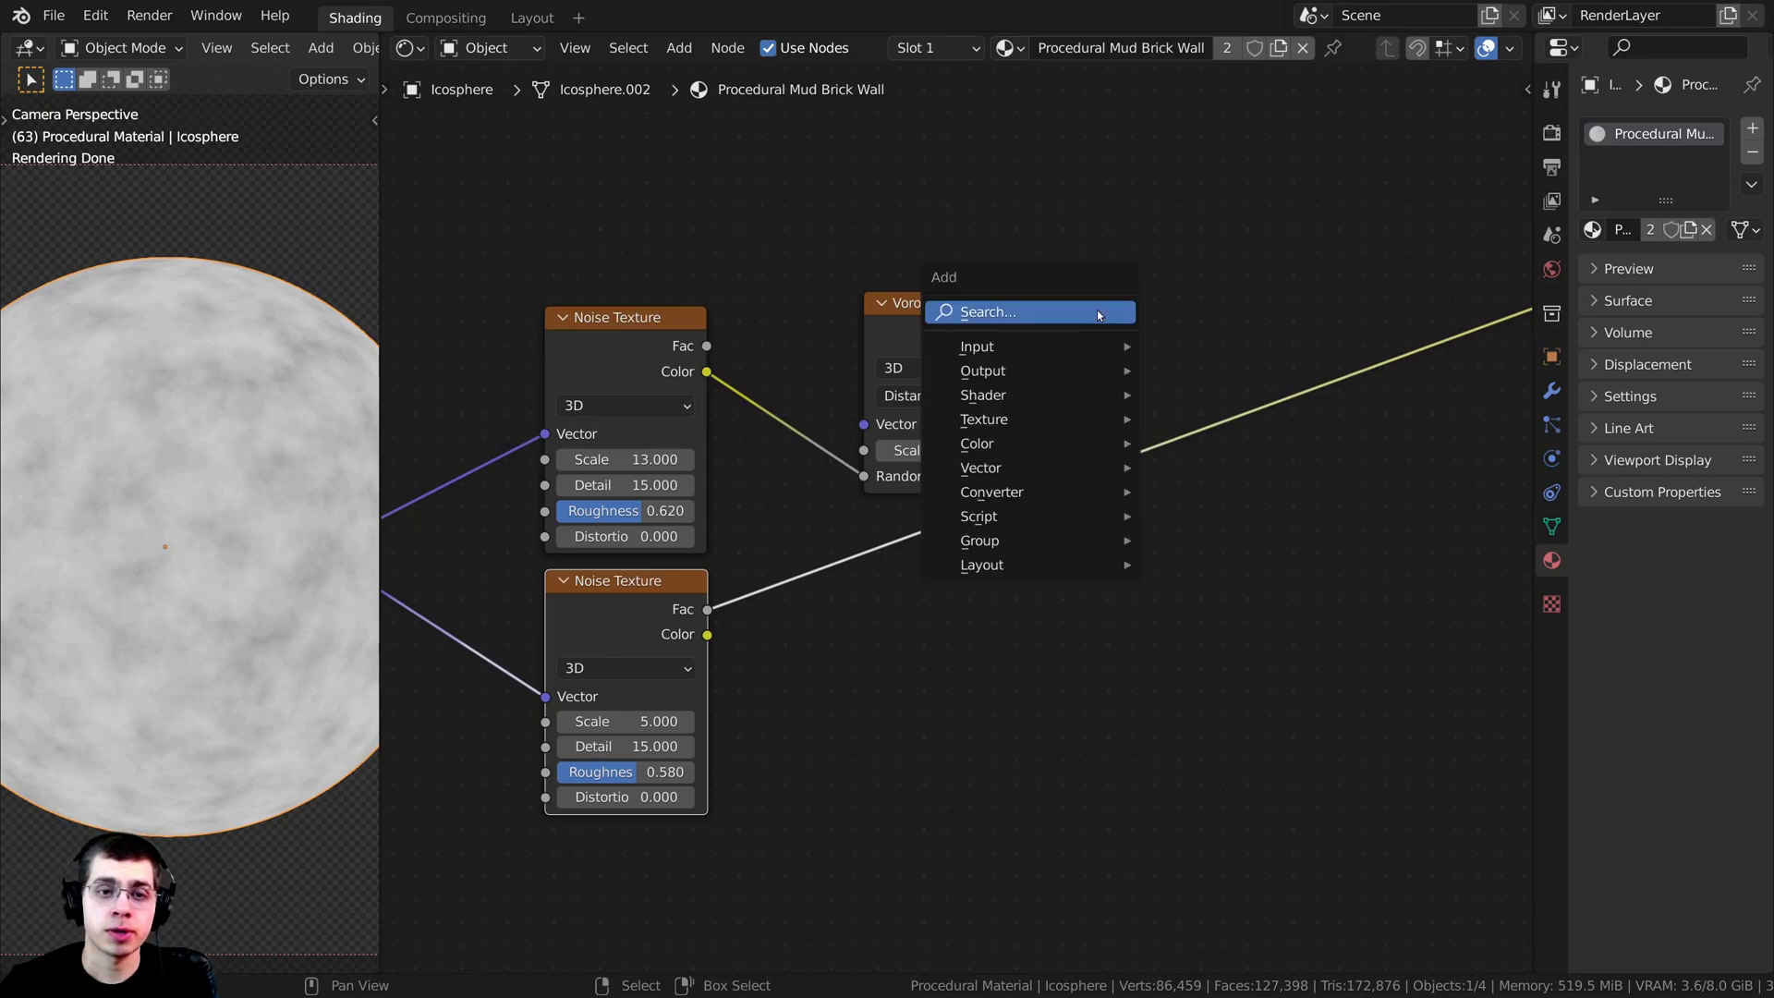
Step: Add a MixRGB node in the empty space after the Voronoi Texture node
{"action": "left_click", "coordinate": [1096, 308]}
{"action": "type", "text": "mix"}
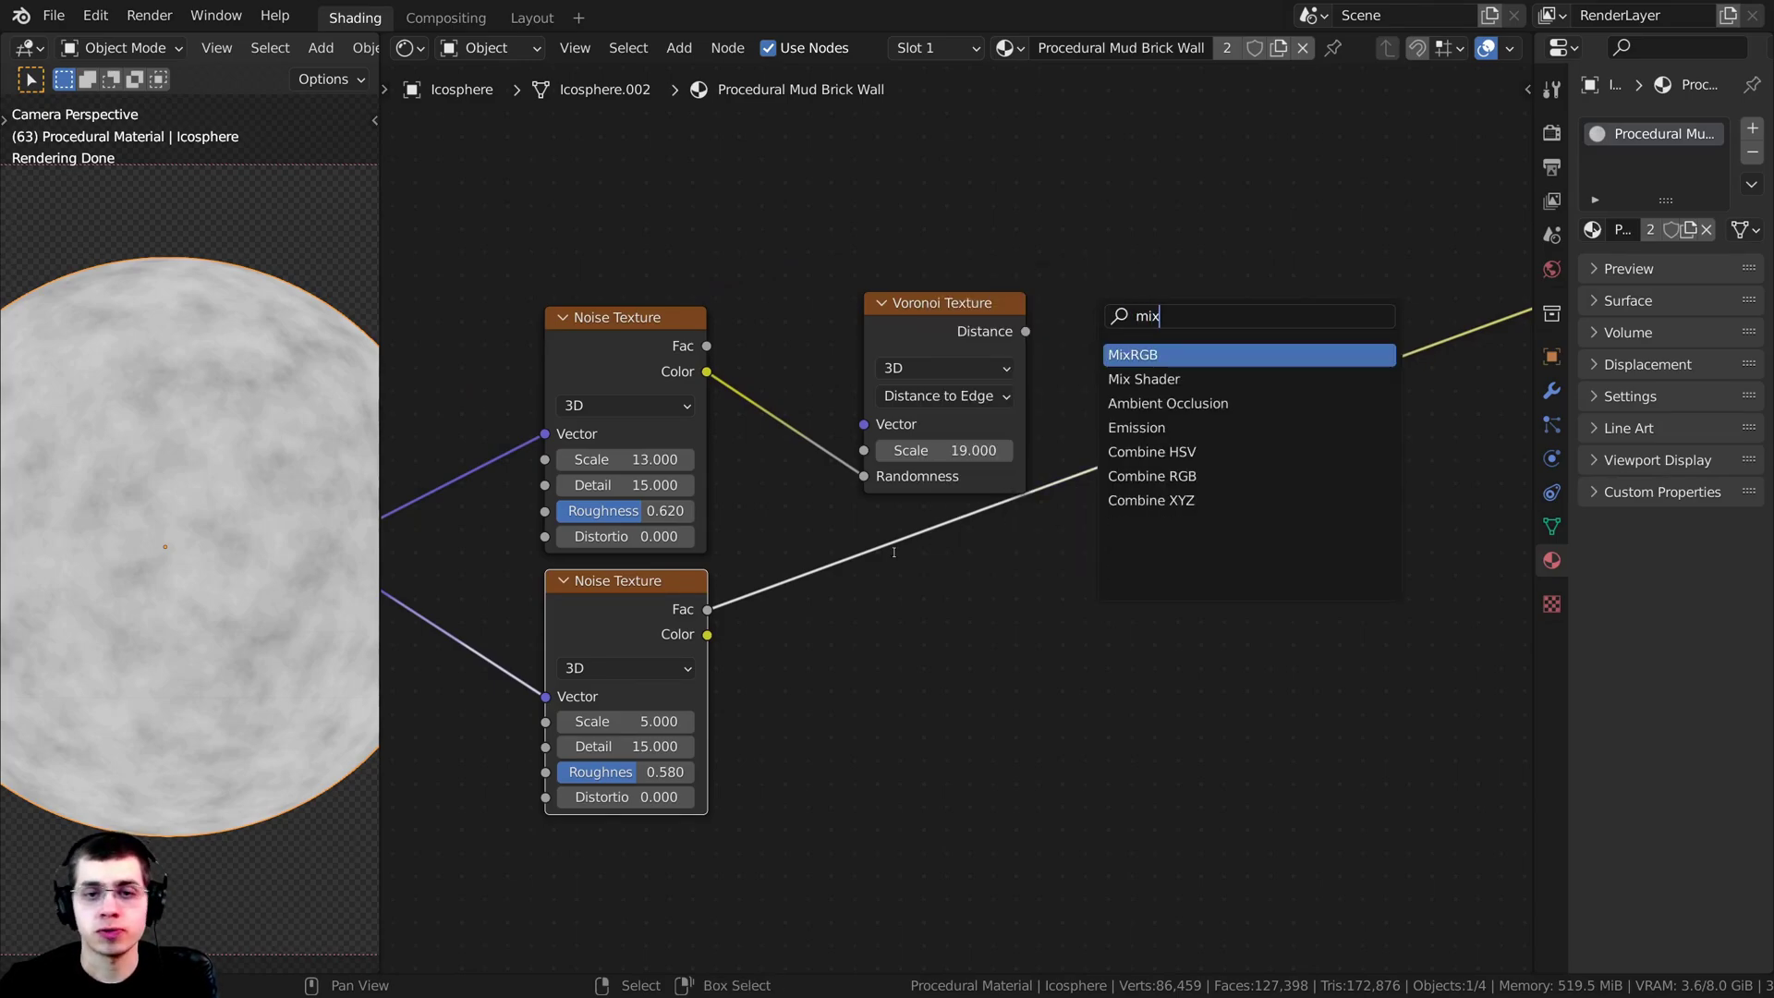
{"action": "left_click", "coordinate": [1199, 345]}
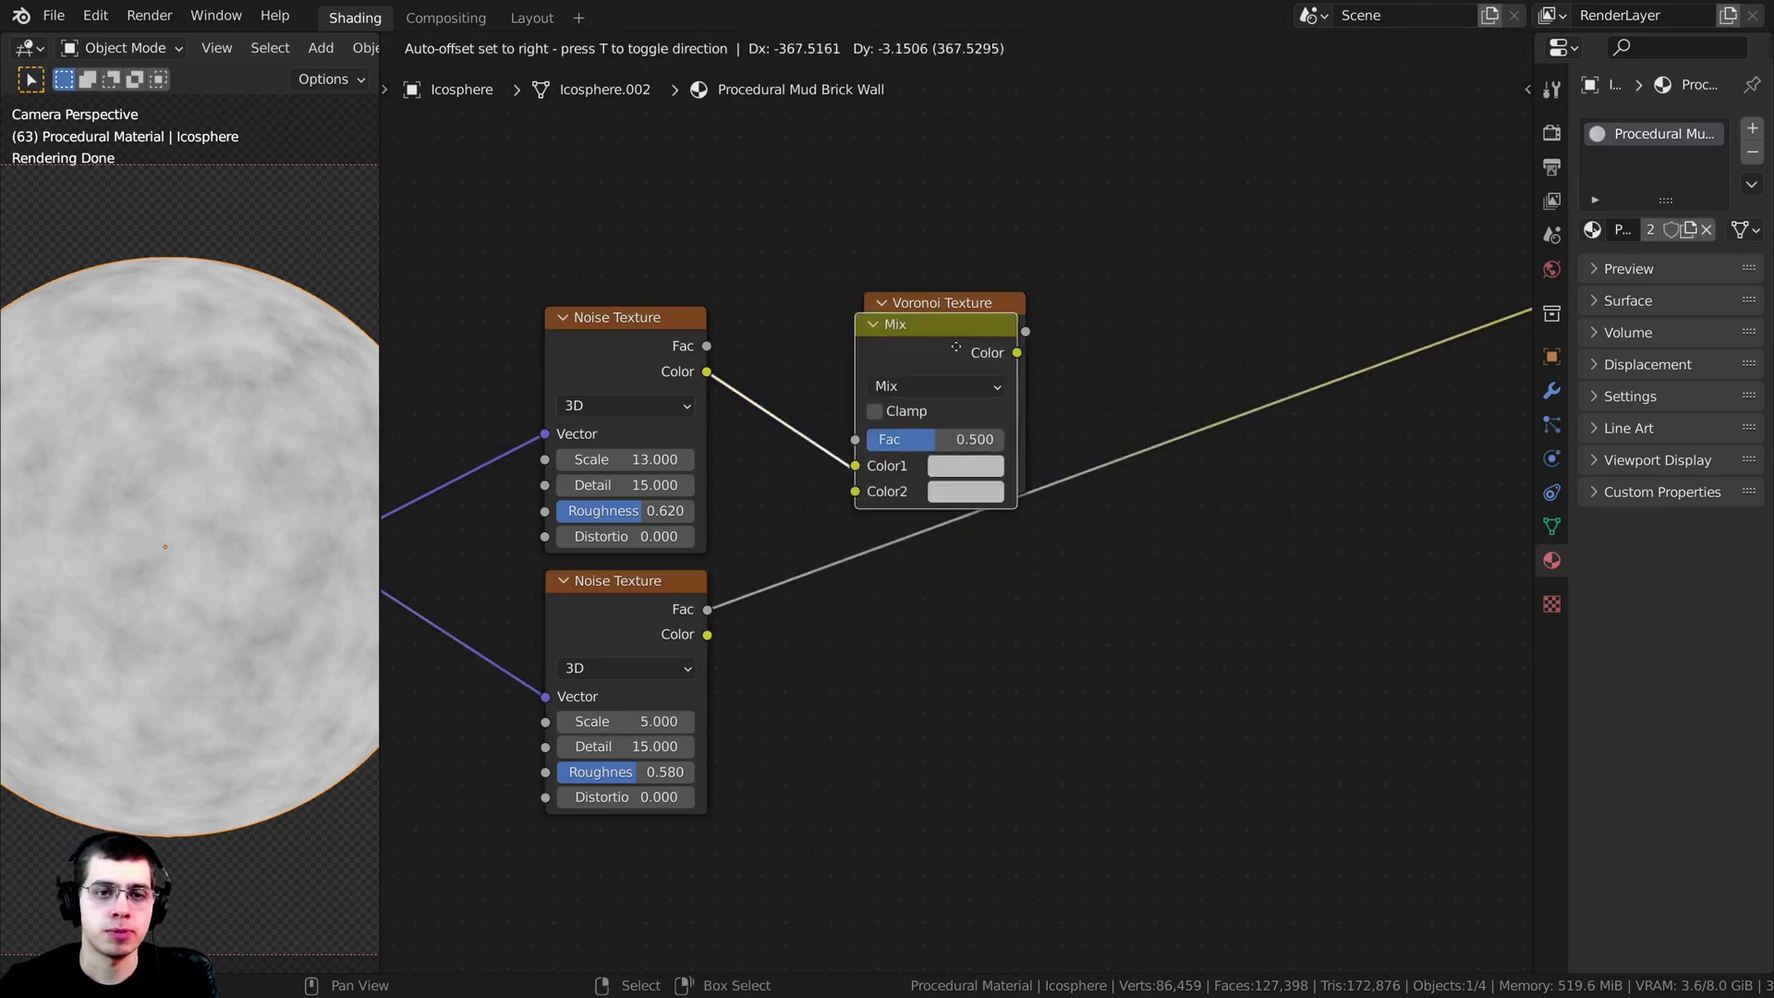
{"action": "left_click", "coordinate": [1303, 490]}
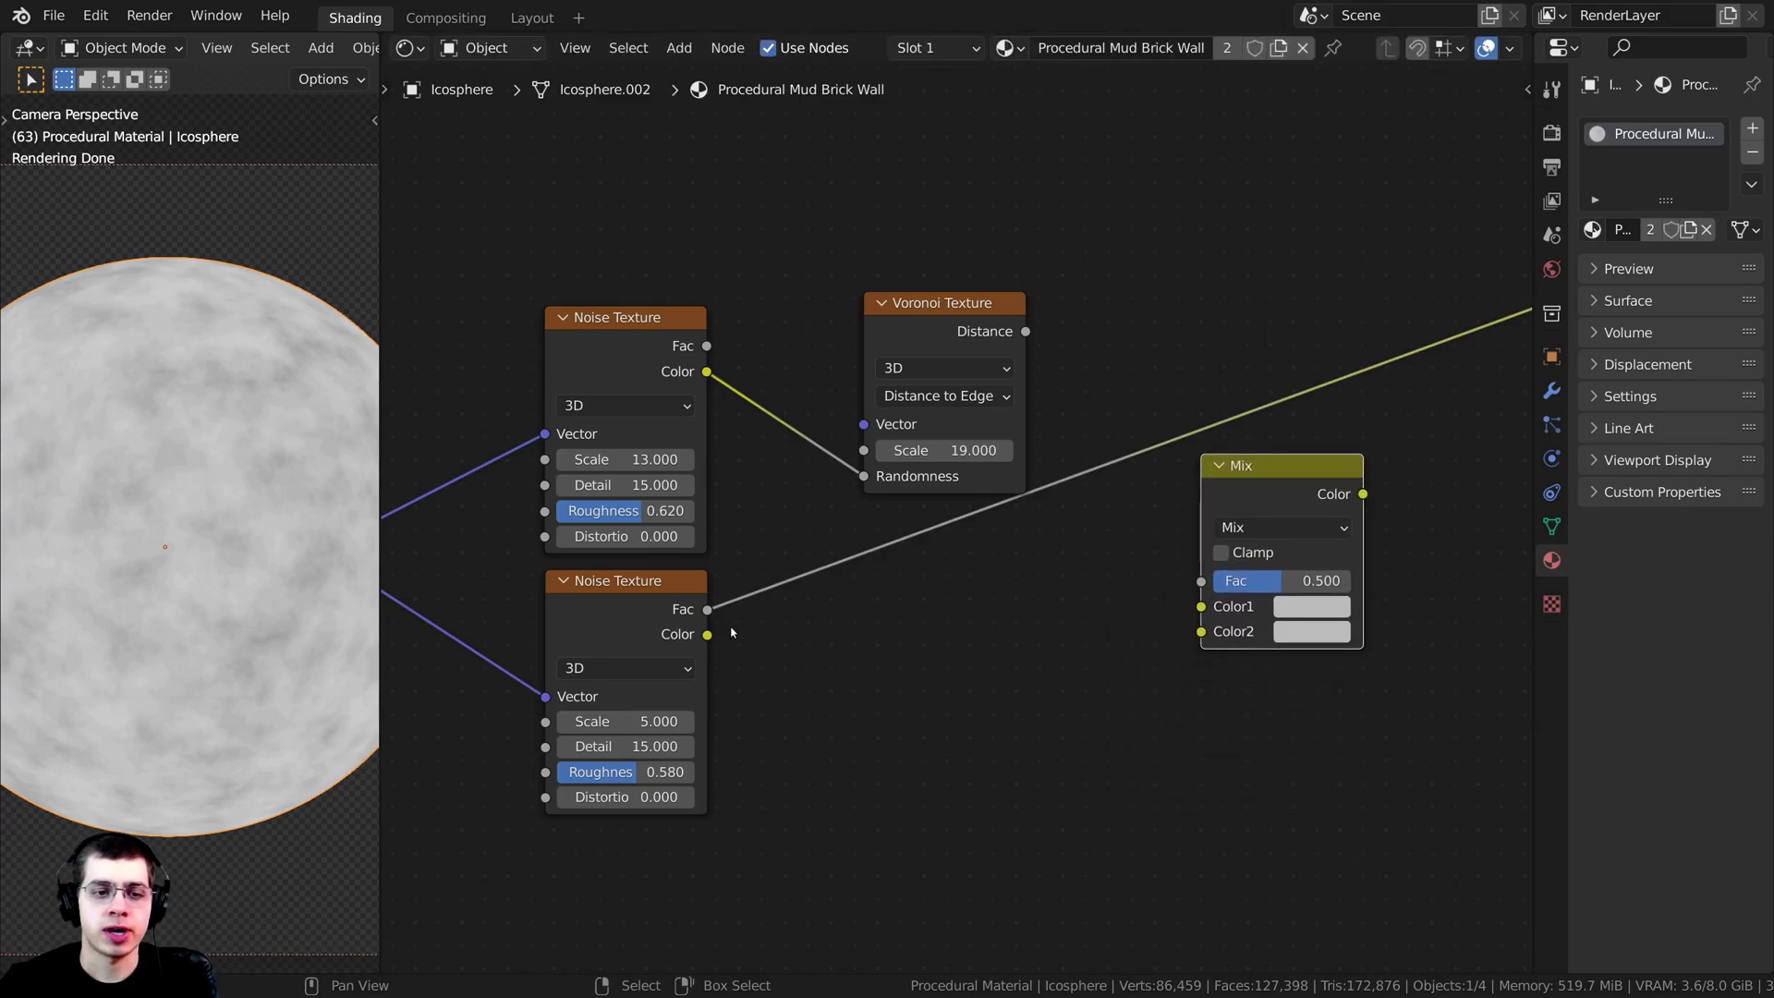
Step: Connect the lower Noise Texture's Fac output to the Mix node's Color2 and the Voronoi Texture's Distance output to Color1
{"action": "left_click_drag", "start_coordinate": [708, 612], "coordinate": [1215, 639]}
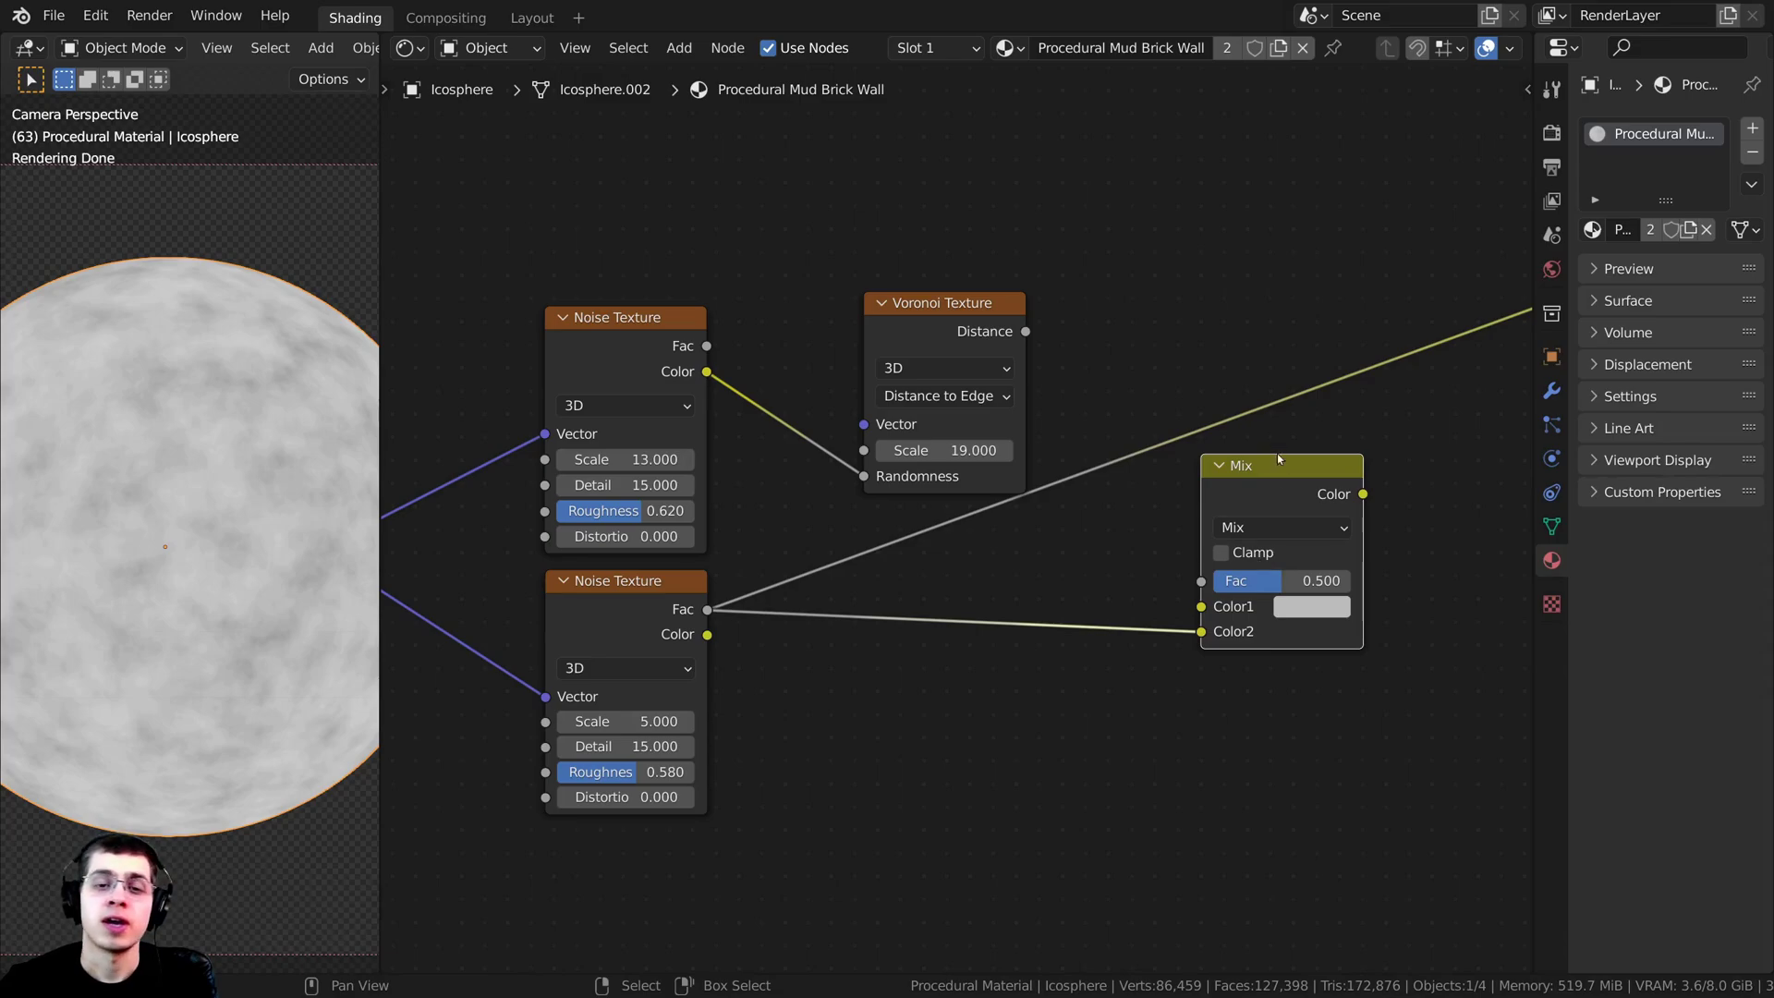
{"action": "left_click_drag", "start_coordinate": [1279, 459], "coordinate": [1298, 434]}
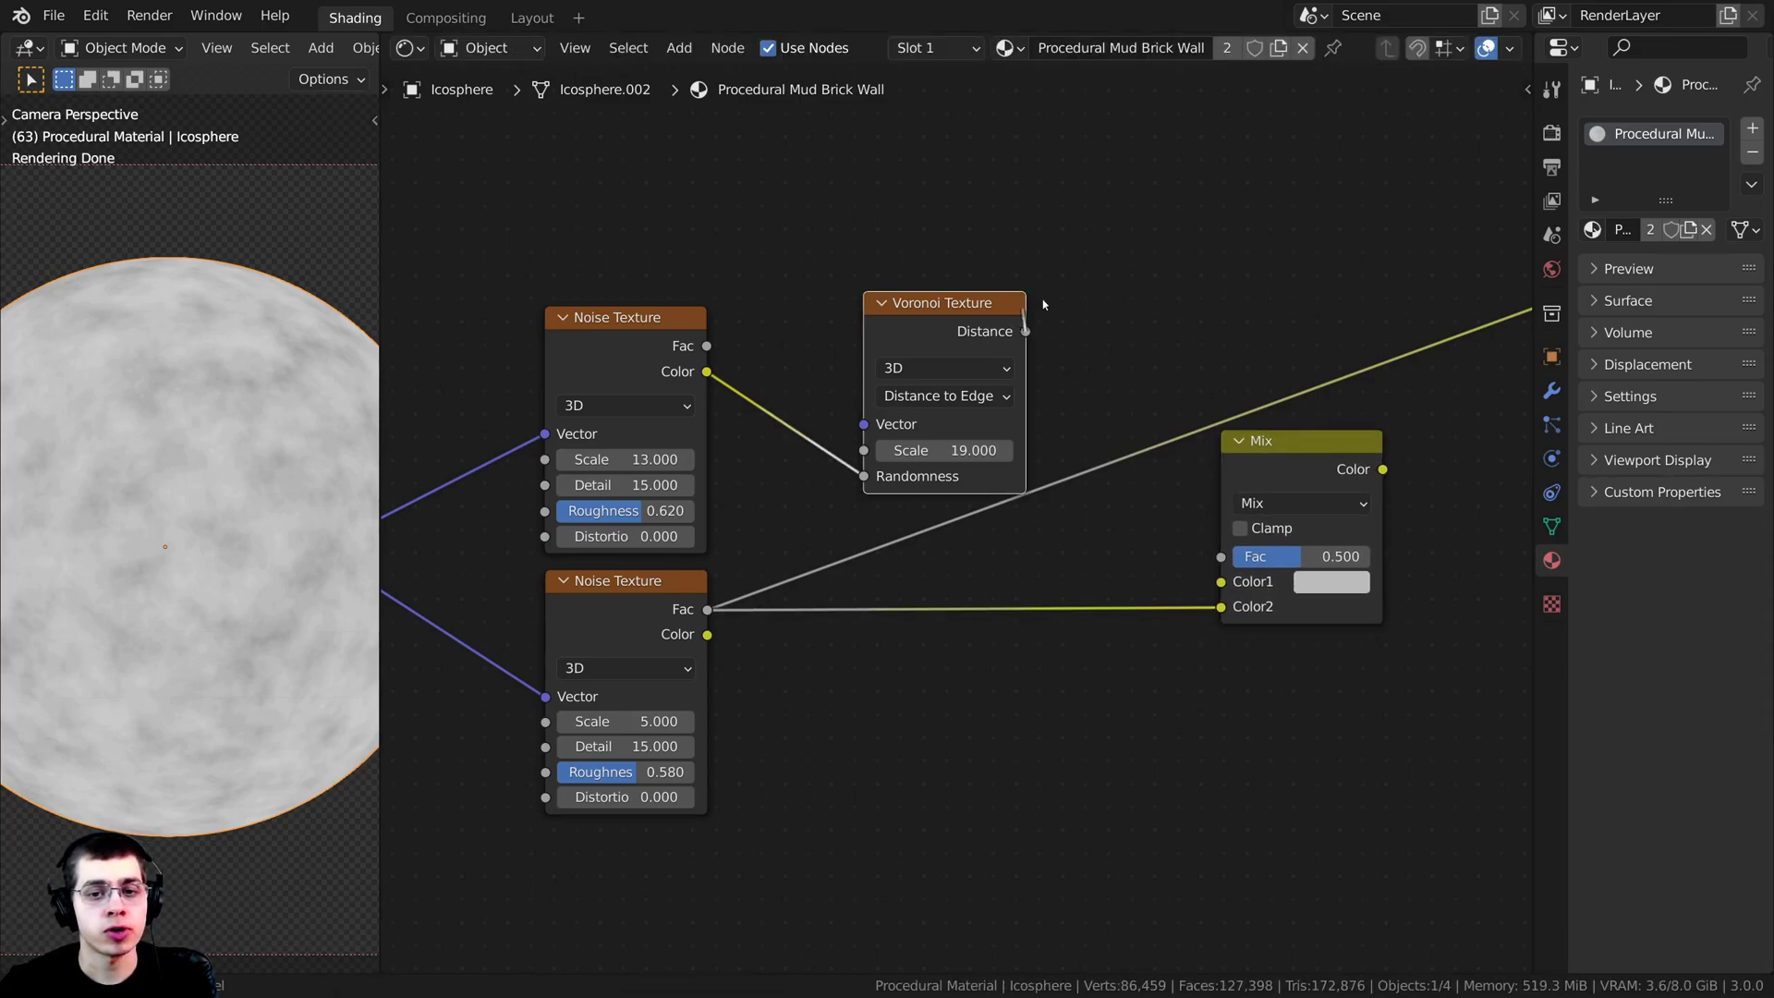
{"action": "left_click_drag", "start_coordinate": [1026, 332], "coordinate": [1211, 586]}
{"action": "middle_click_drag", "start_coordinate": [1210, 586], "coordinate": [1111, 602]}
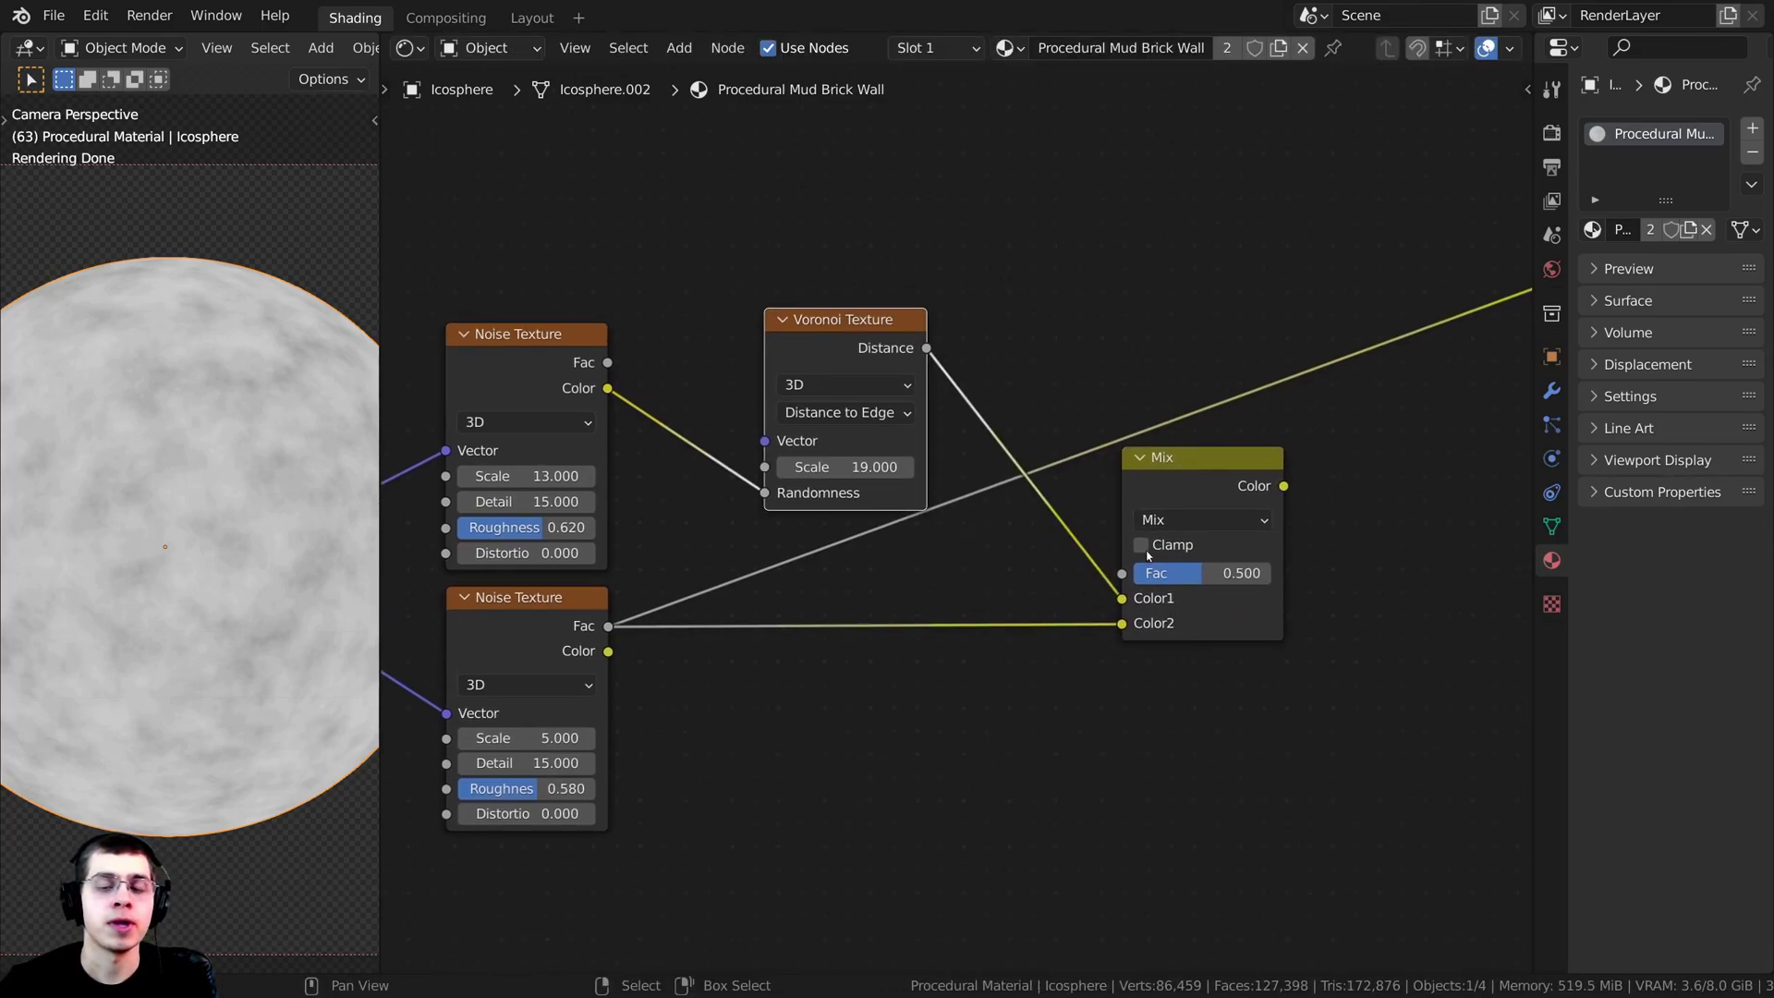
Step: Preview the Mix node on the objects and set its blend mode to Add
{"action": "left_click", "coordinate": [1197, 493], "text": "ctrl+shift"}
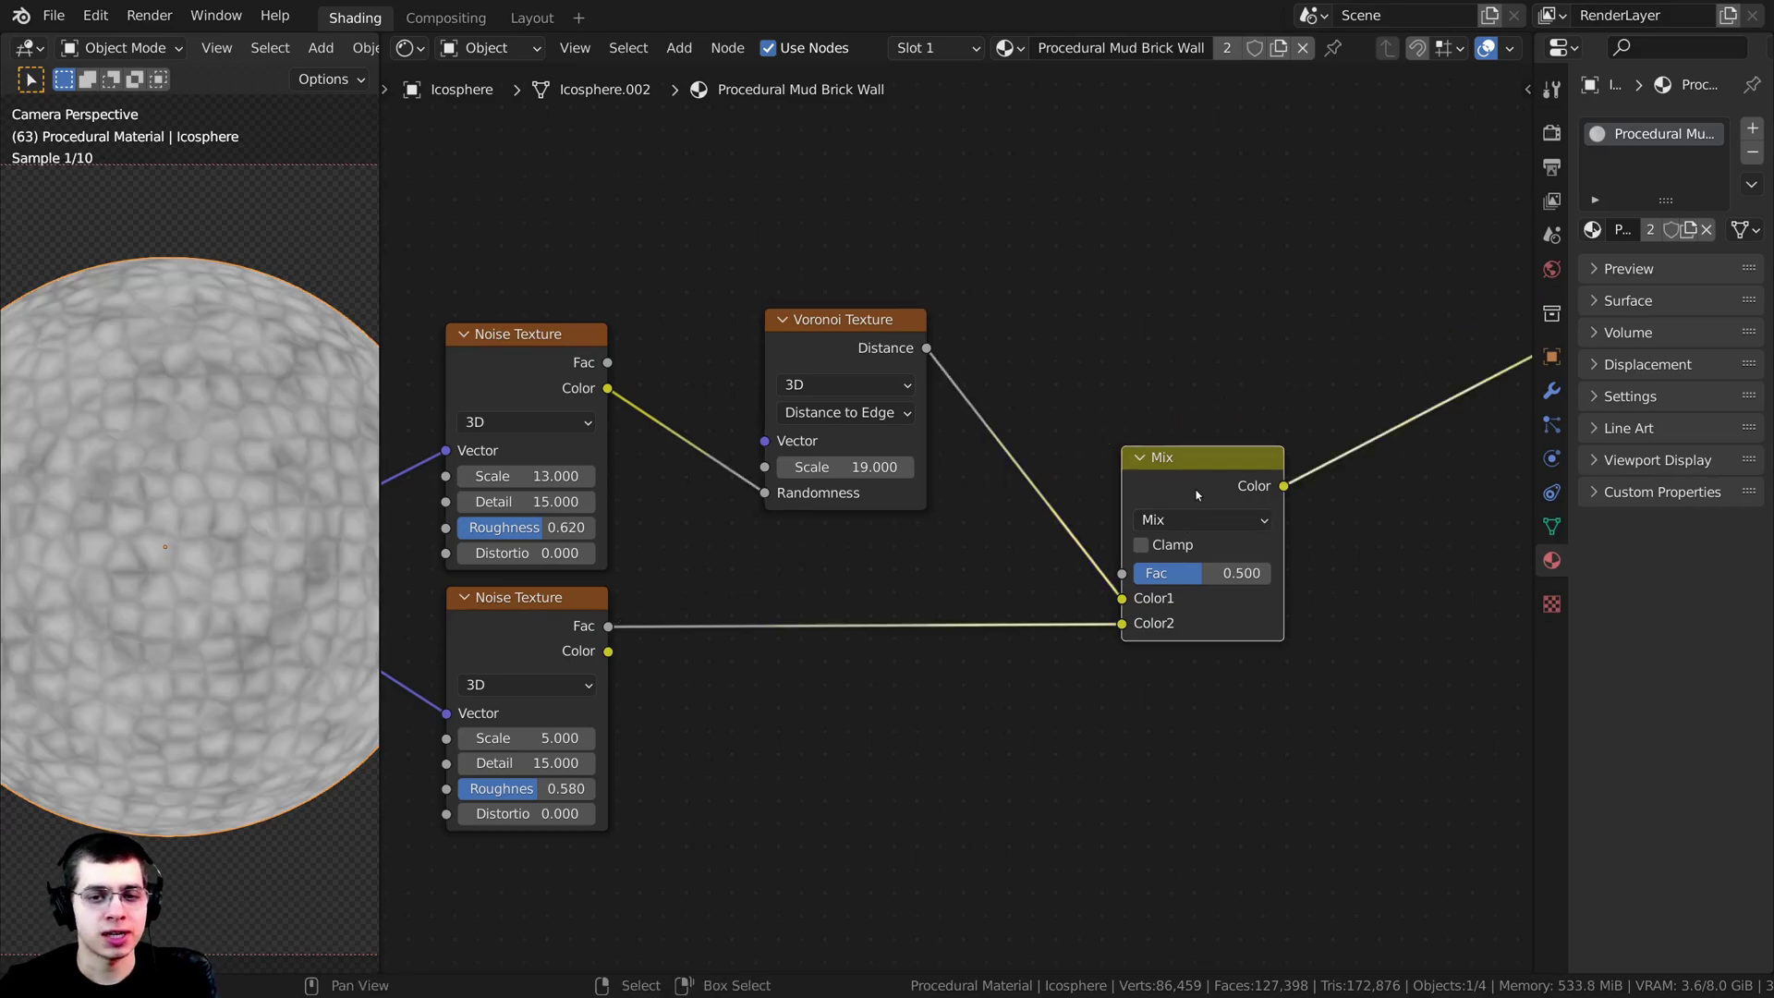
{"action": "left_click_drag", "start_coordinate": [1197, 491], "coordinate": [1176, 432]}
{"action": "scroll", "coordinate": [1159, 511], "scroll_direction": "up", "scroll_amount": 2}
{"action": "middle_click_drag", "start_coordinate": [1158, 513], "coordinate": [1067, 543]}
{"action": "scroll", "coordinate": [1070, 542], "scroll_direction": "up", "scroll_amount": 2}
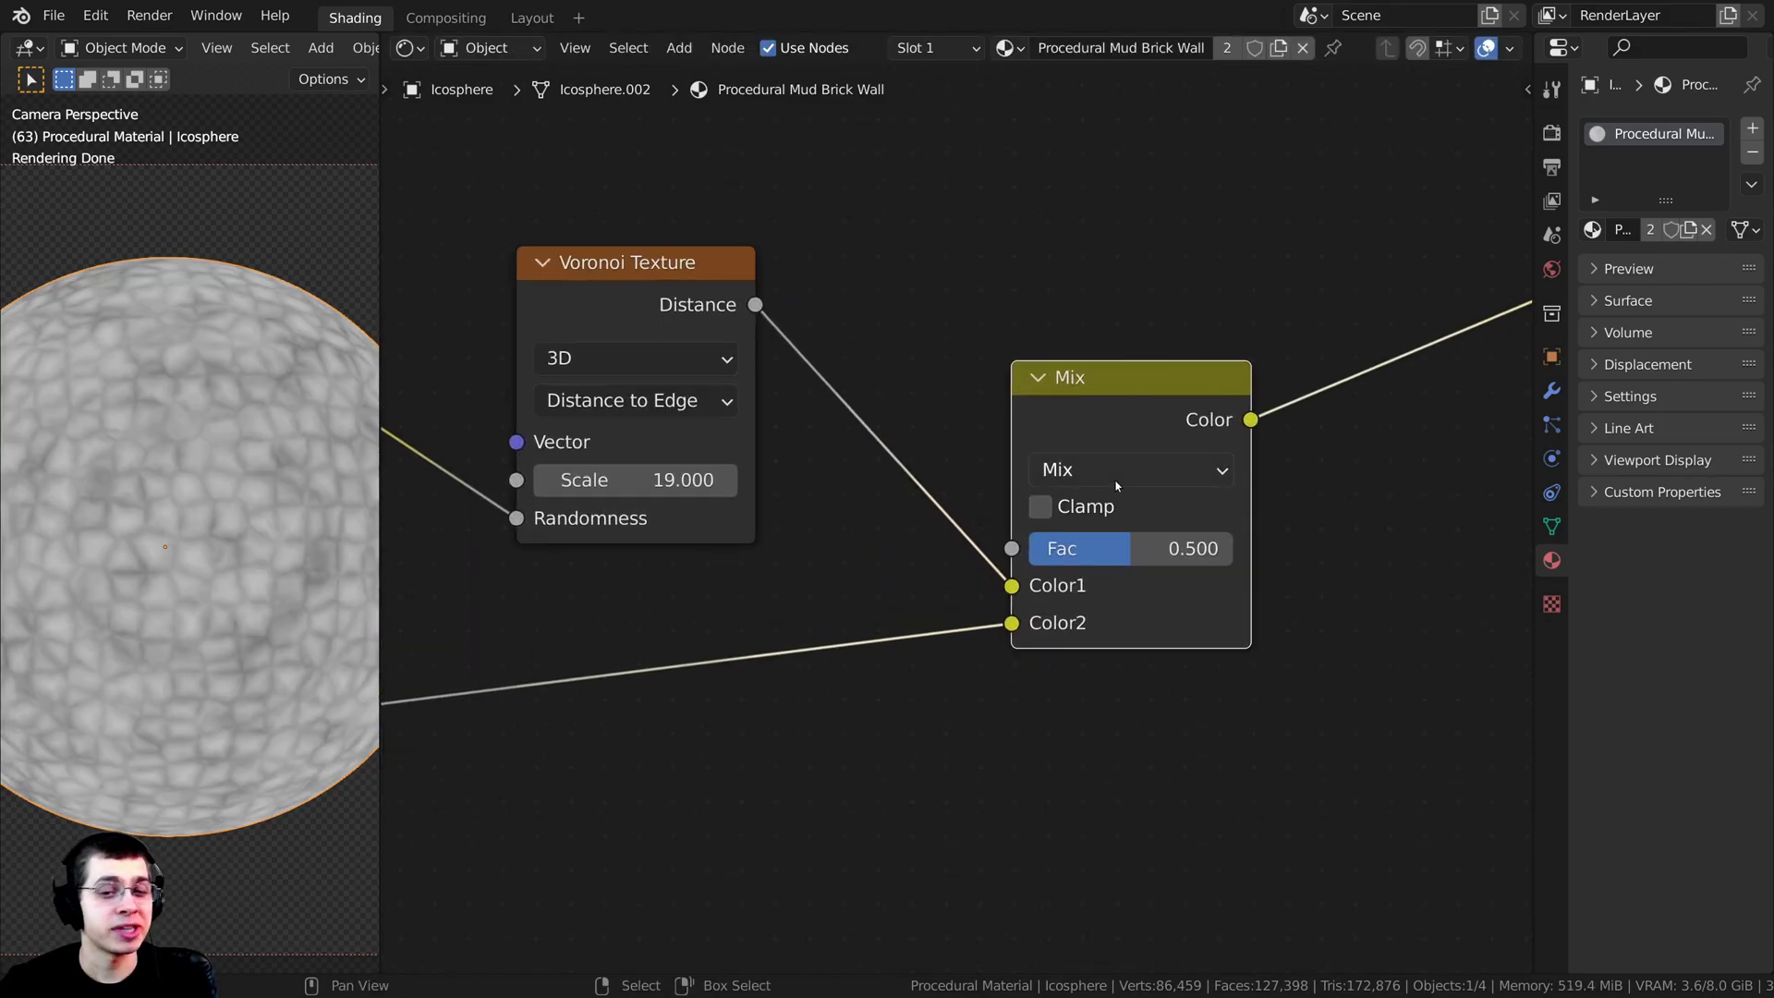
{"action": "scroll", "coordinate": [1116, 486], "scroll_direction": "down", "scroll_amount": 2}
{"action": "left_click", "coordinate": [1078, 483]}
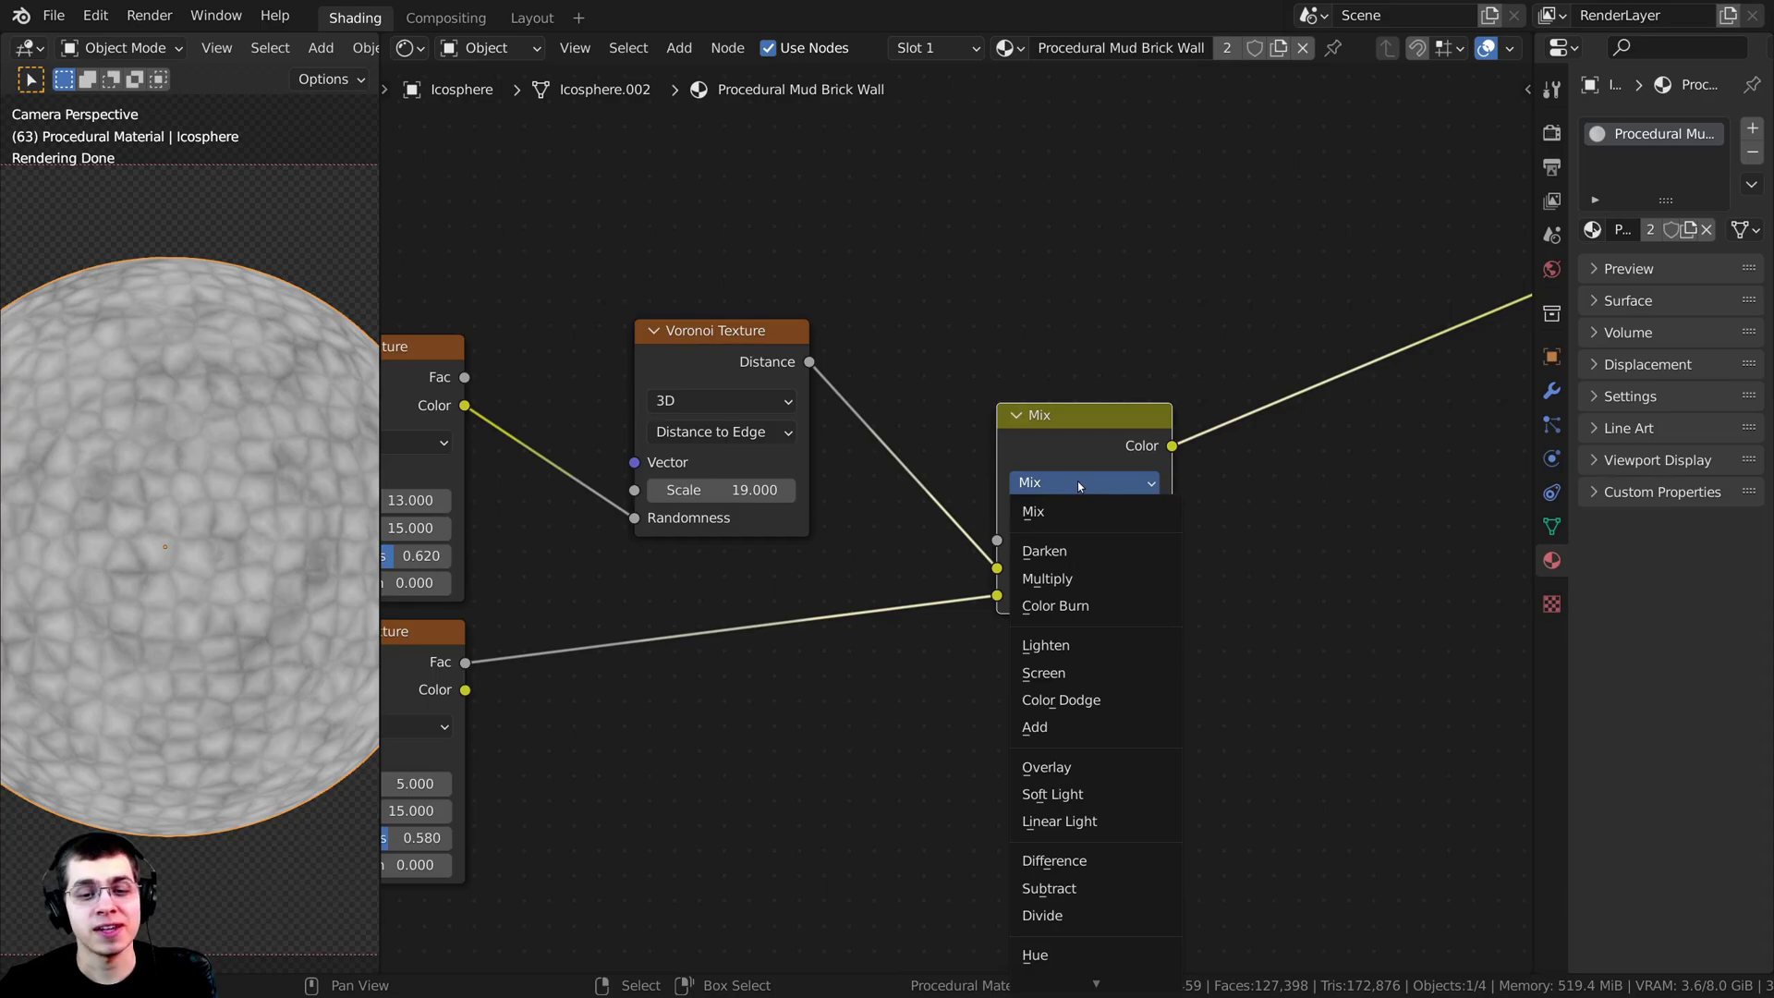
{"action": "left_click", "coordinate": [1067, 730]}
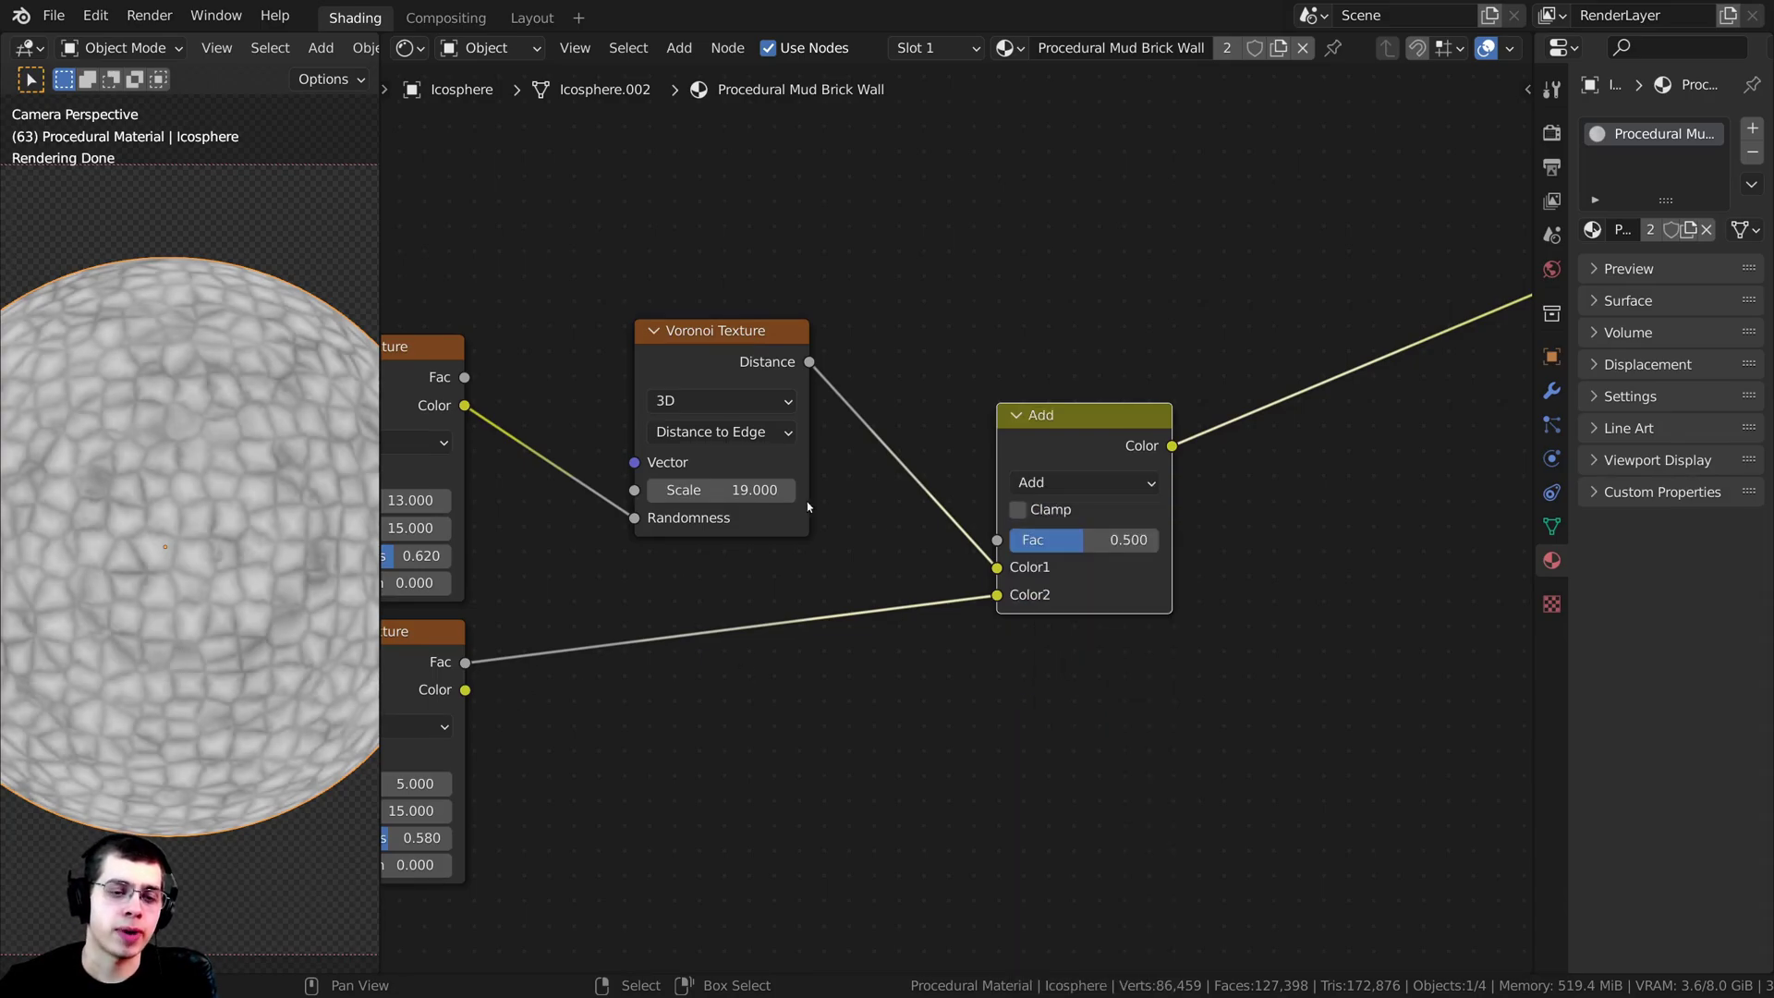
Step: Set the Add node's Fac to 1.000
{"action": "scroll", "coordinate": [1024, 569], "scroll_direction": "up", "scroll_amount": 2}
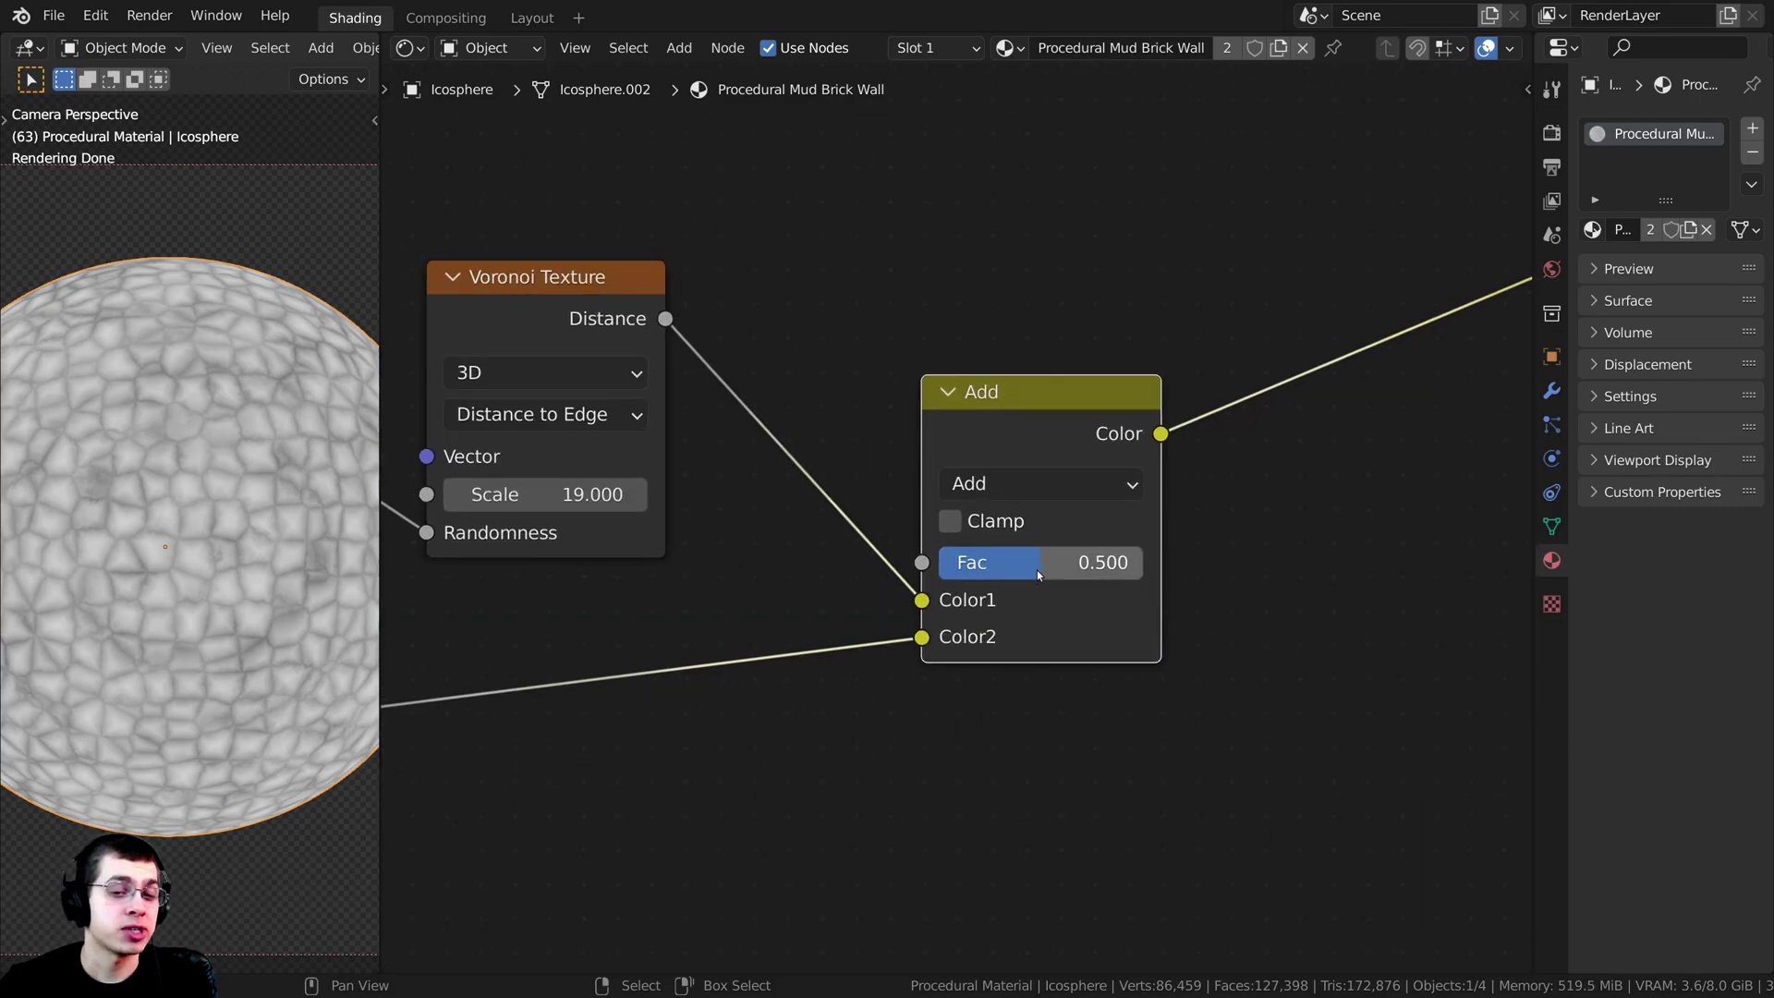
{"action": "left_click_drag", "start_coordinate": [1037, 569], "coordinate": [1146, 566]}
{"action": "scroll", "coordinate": [908, 545], "scroll_direction": "down", "scroll_amount": 3}
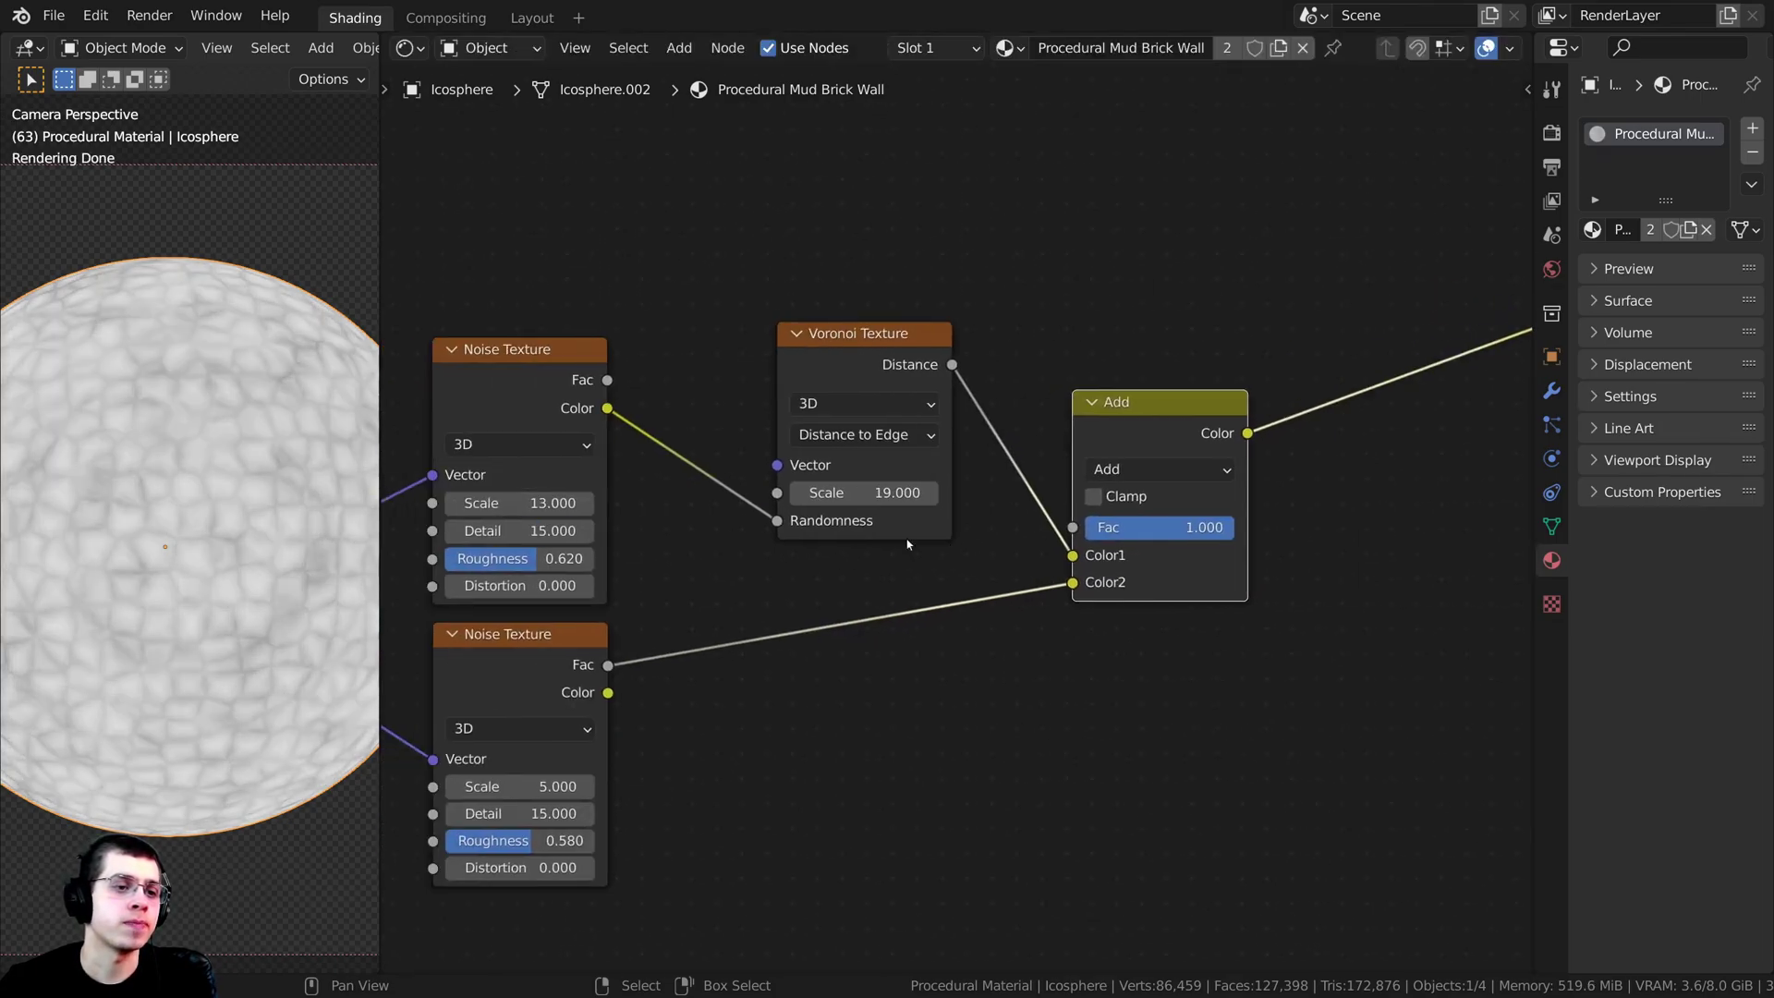
{"action": "scroll", "coordinate": [129, 524], "scroll_direction": "down", "scroll_amount": 2}
{"action": "middle_click_drag", "start_coordinate": [822, 420], "coordinate": [945, 358]}
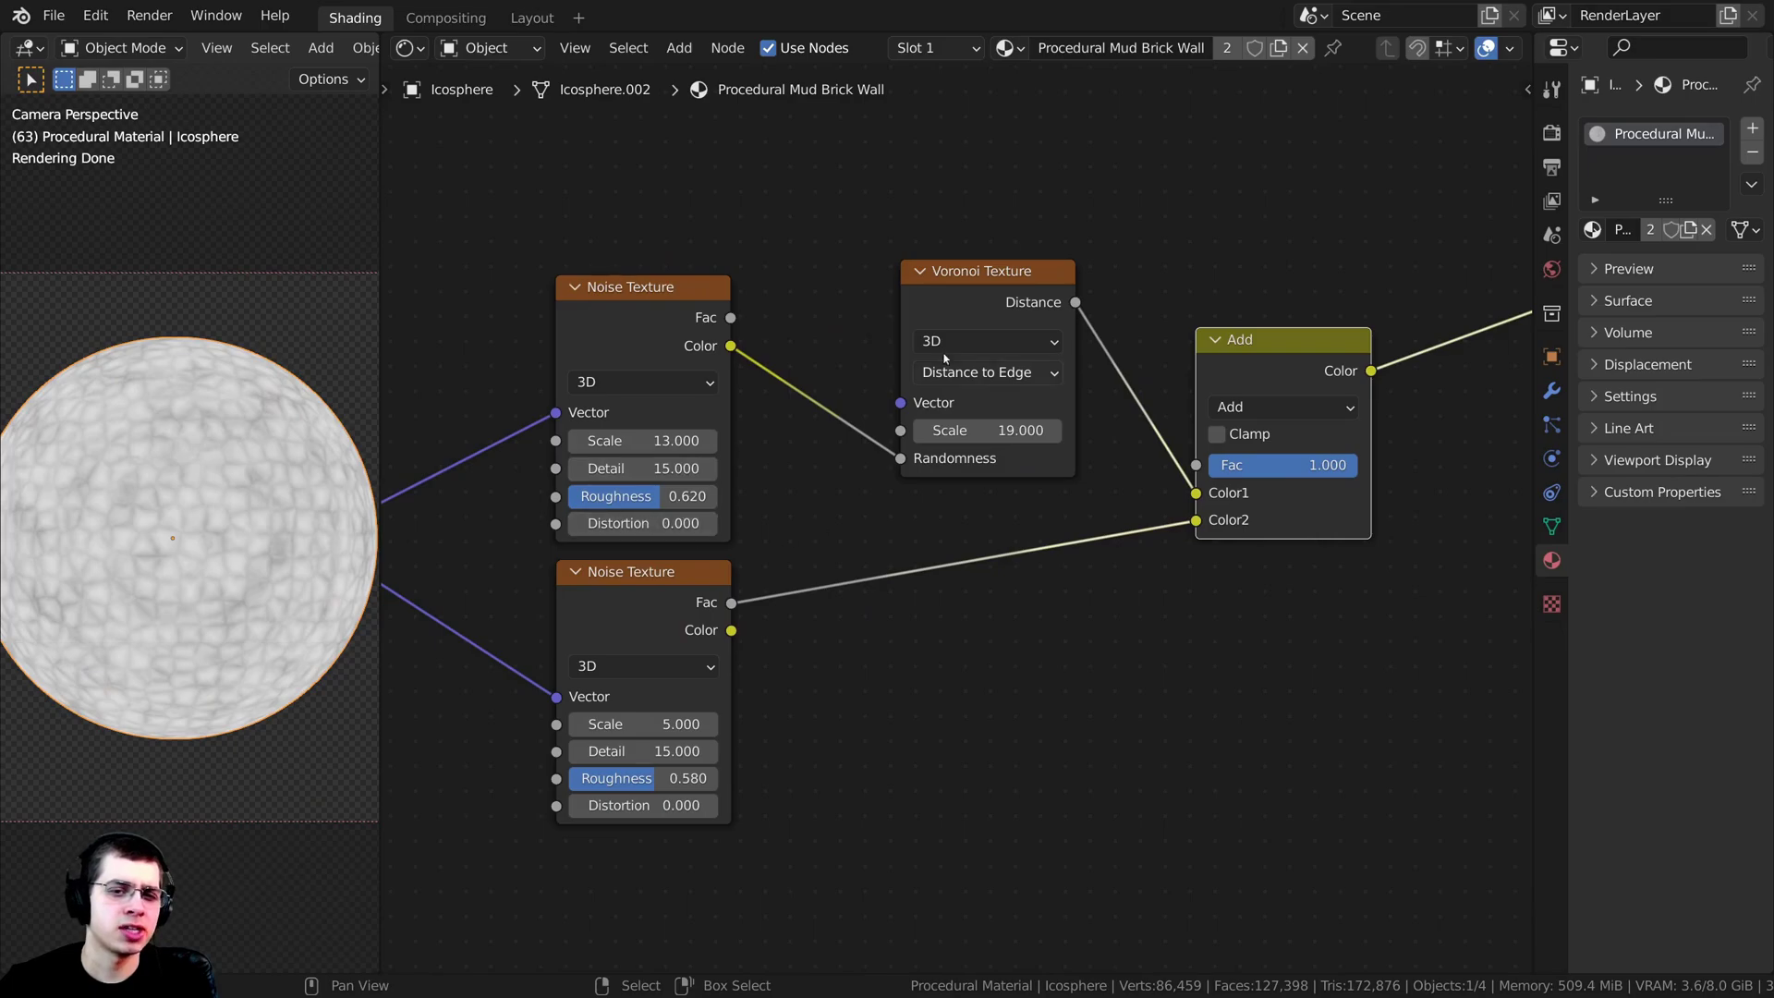
Step: Insert a ColorRamp node on the link between the lower Noise Texture's Fac output and the Add node's Color2
{"action": "scroll", "coordinate": [952, 517], "scroll_direction": "up", "scroll_amount": 1}
{"action": "mouse_move", "coordinate": [535, 628]}
{"action": "left_mouse_down"}
{"action": "mouse_move", "coordinate": [574, 609]}
{"action": "mouse_move", "coordinate": [567, 647]}
{"action": "mouse_move", "coordinate": [531, 628]}
{"action": "left_mouse_up"}
{"action": "middle_click_drag", "start_coordinate": [779, 539], "coordinate": [785, 497]}
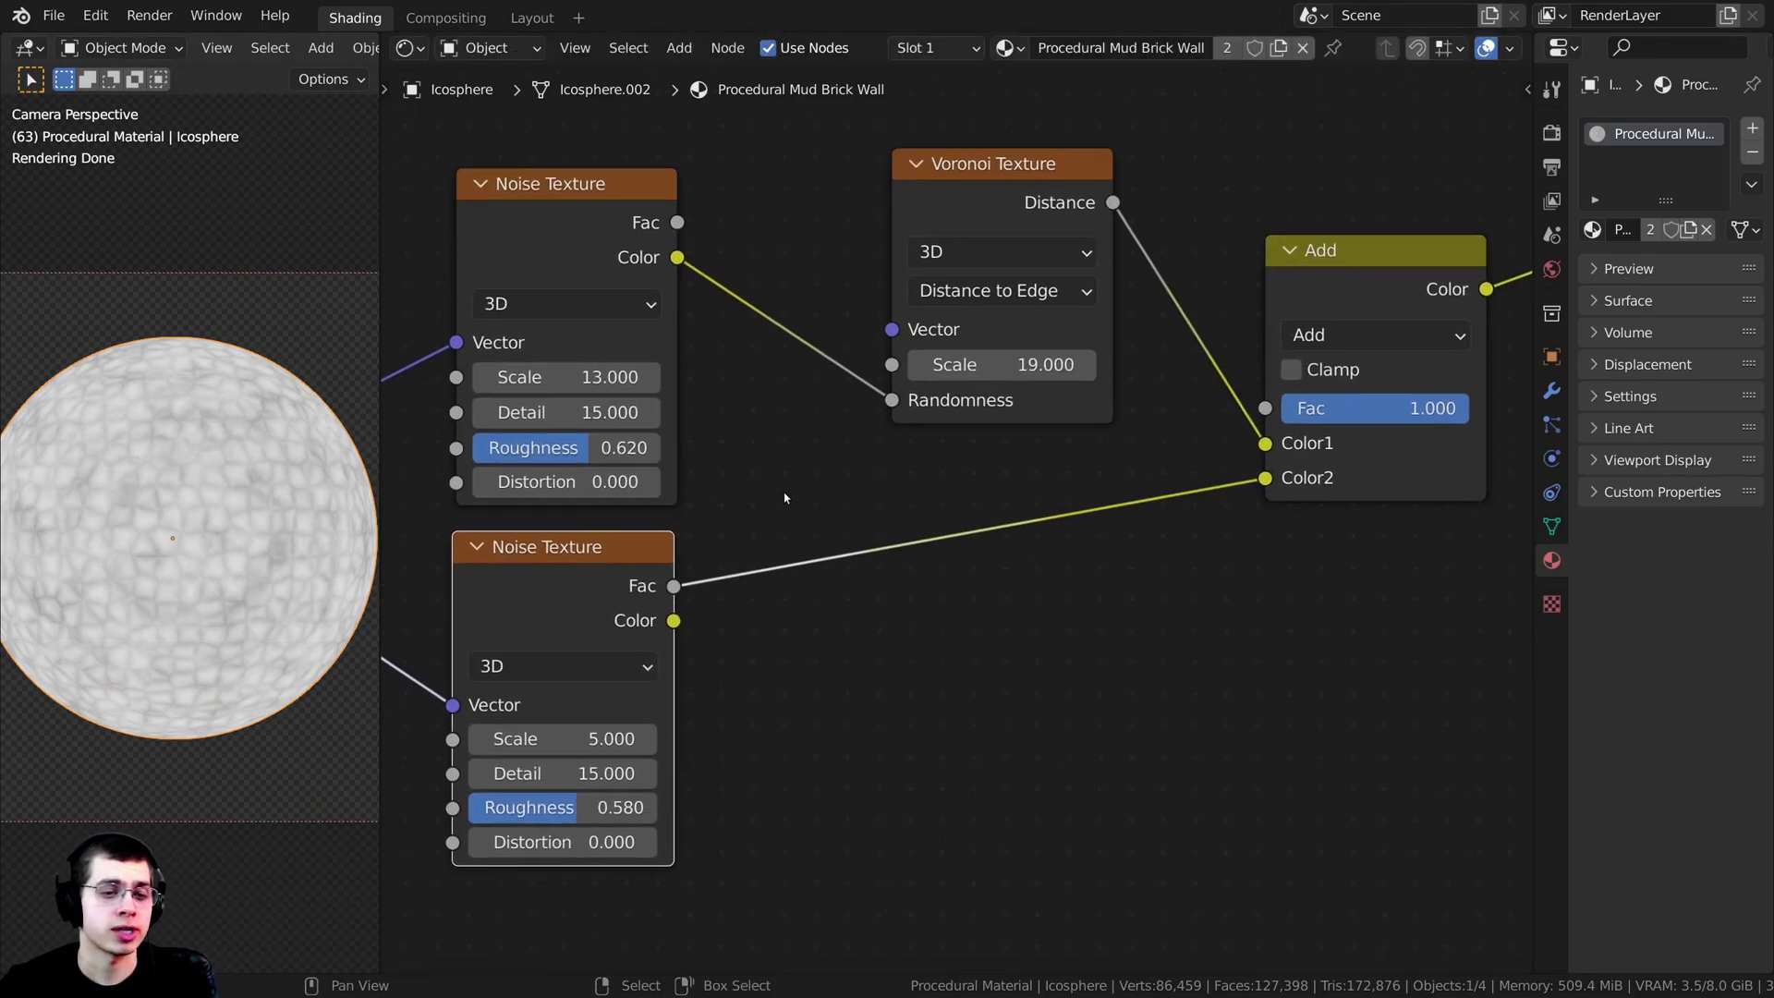
{"action": "key", "text": "shift+a"}
{"action": "left_click", "coordinate": [775, 476]}
{"action": "type", "text": "col"}
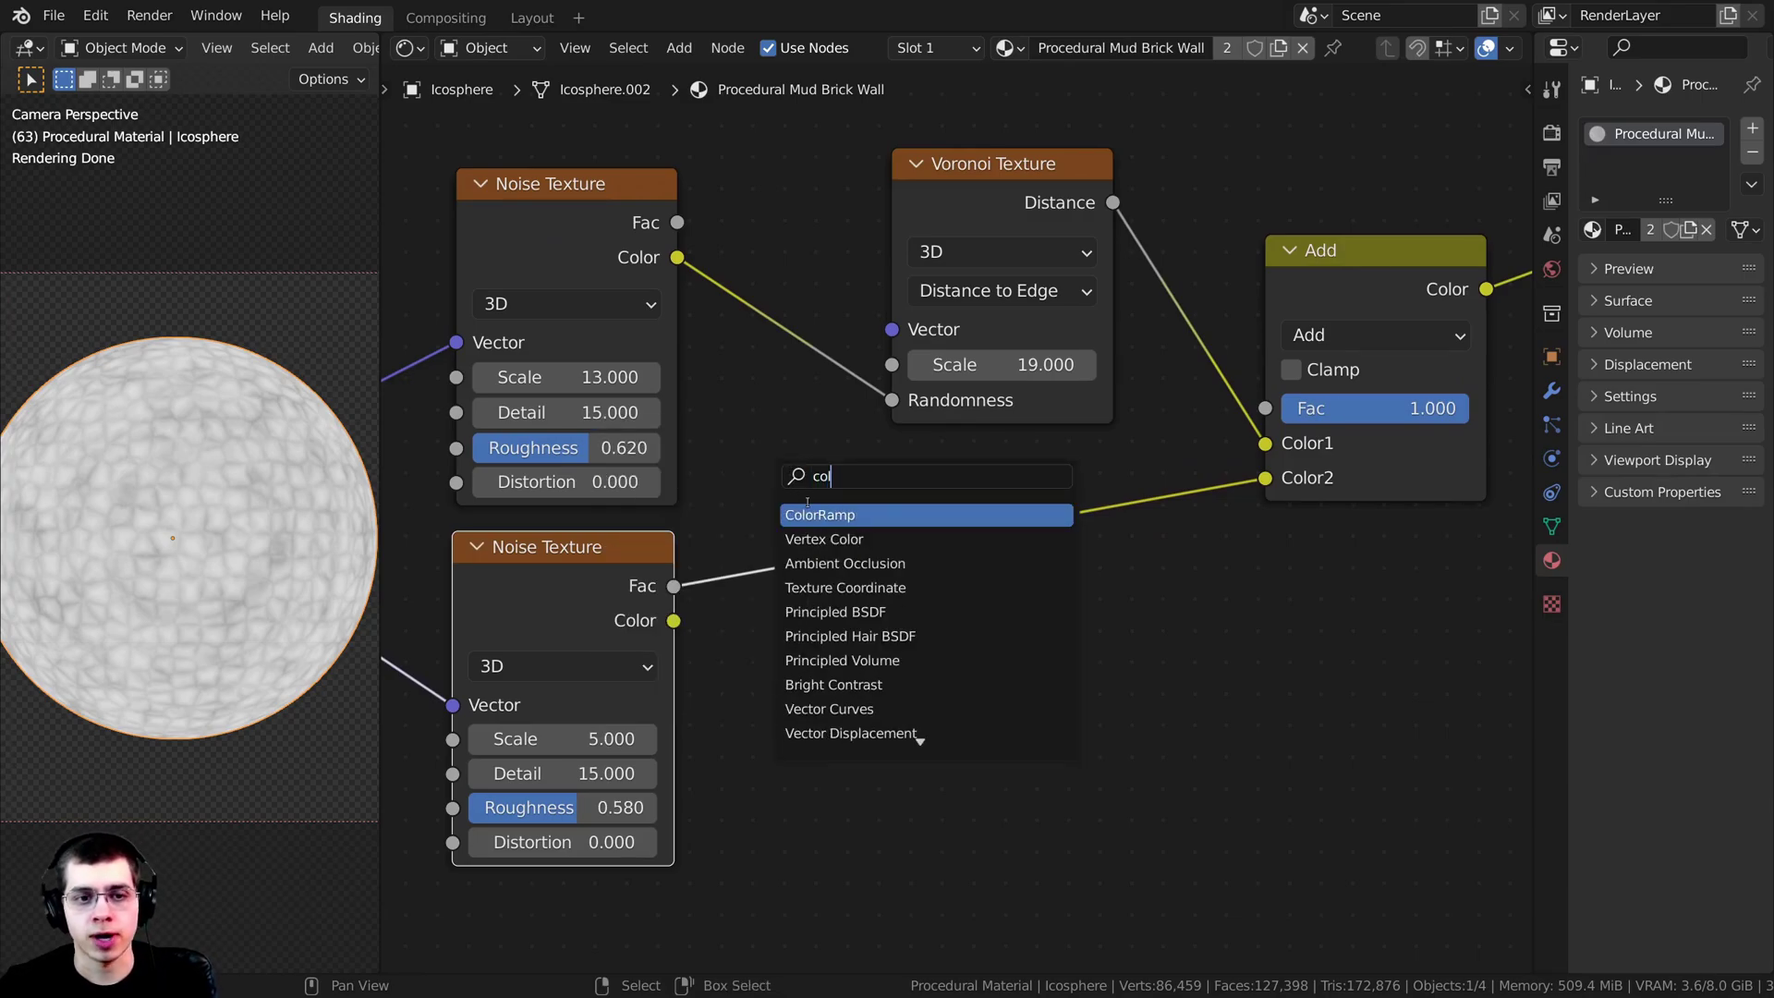
{"action": "key", "text": "Return"}
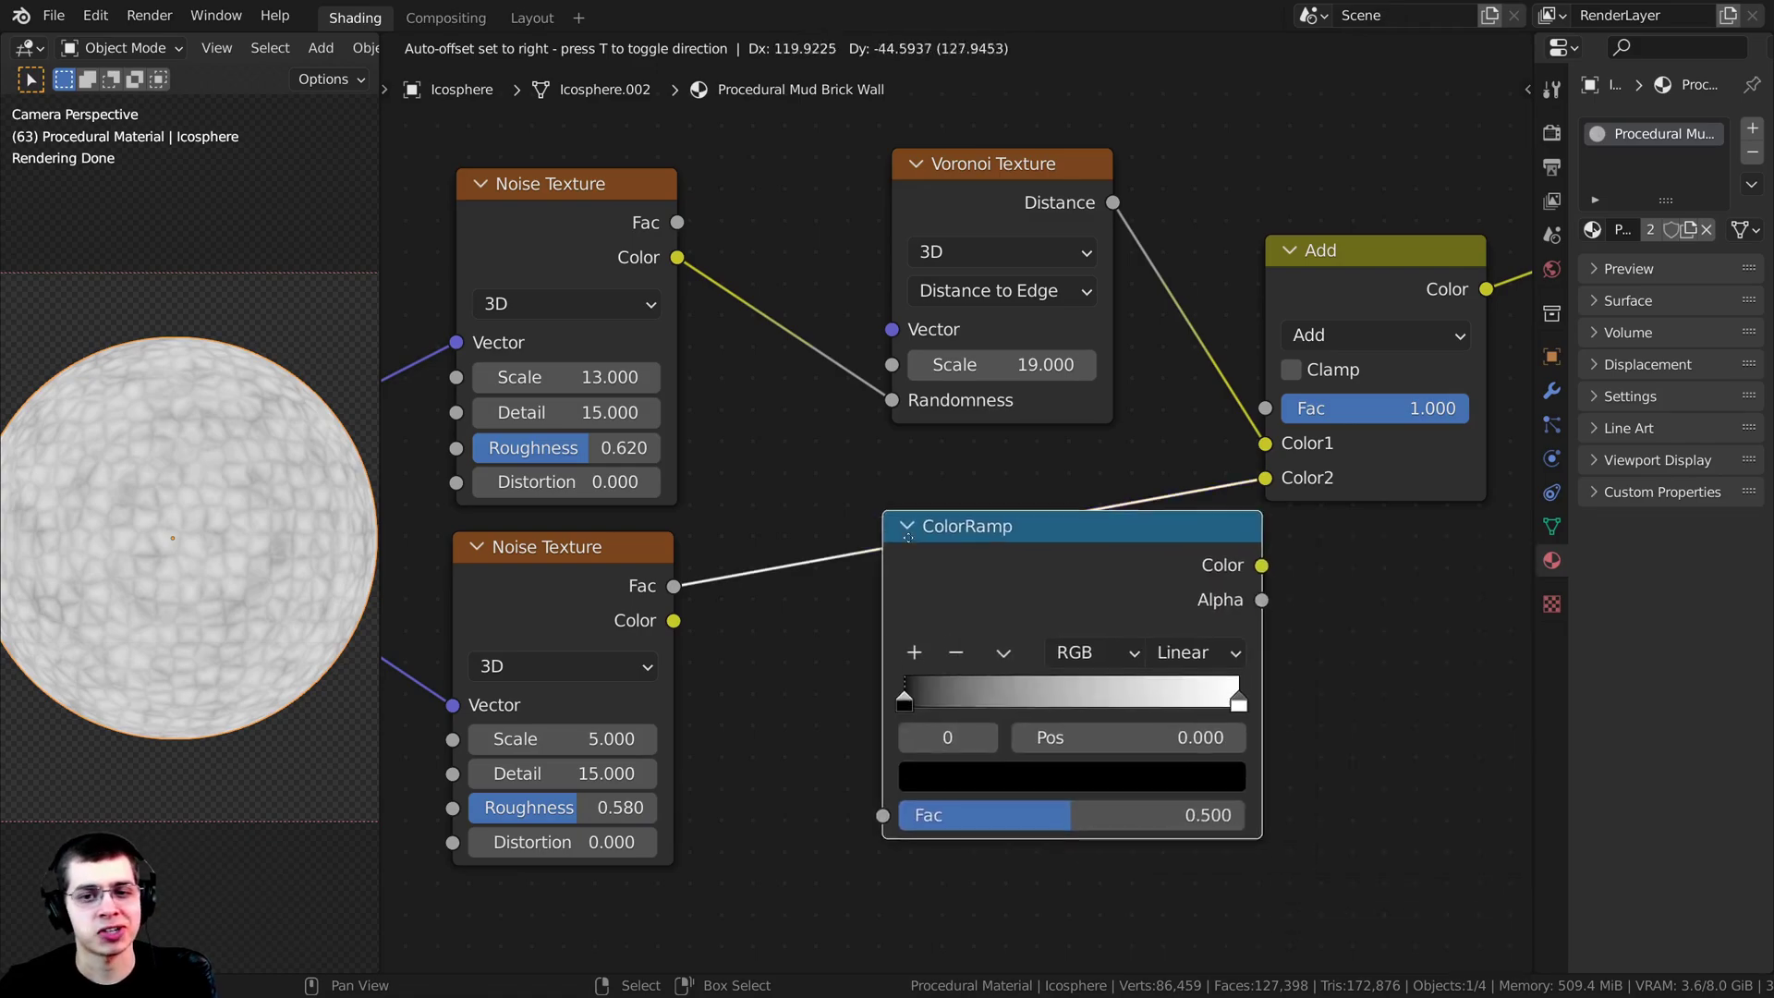
{"action": "left_click", "coordinate": [953, 502]}
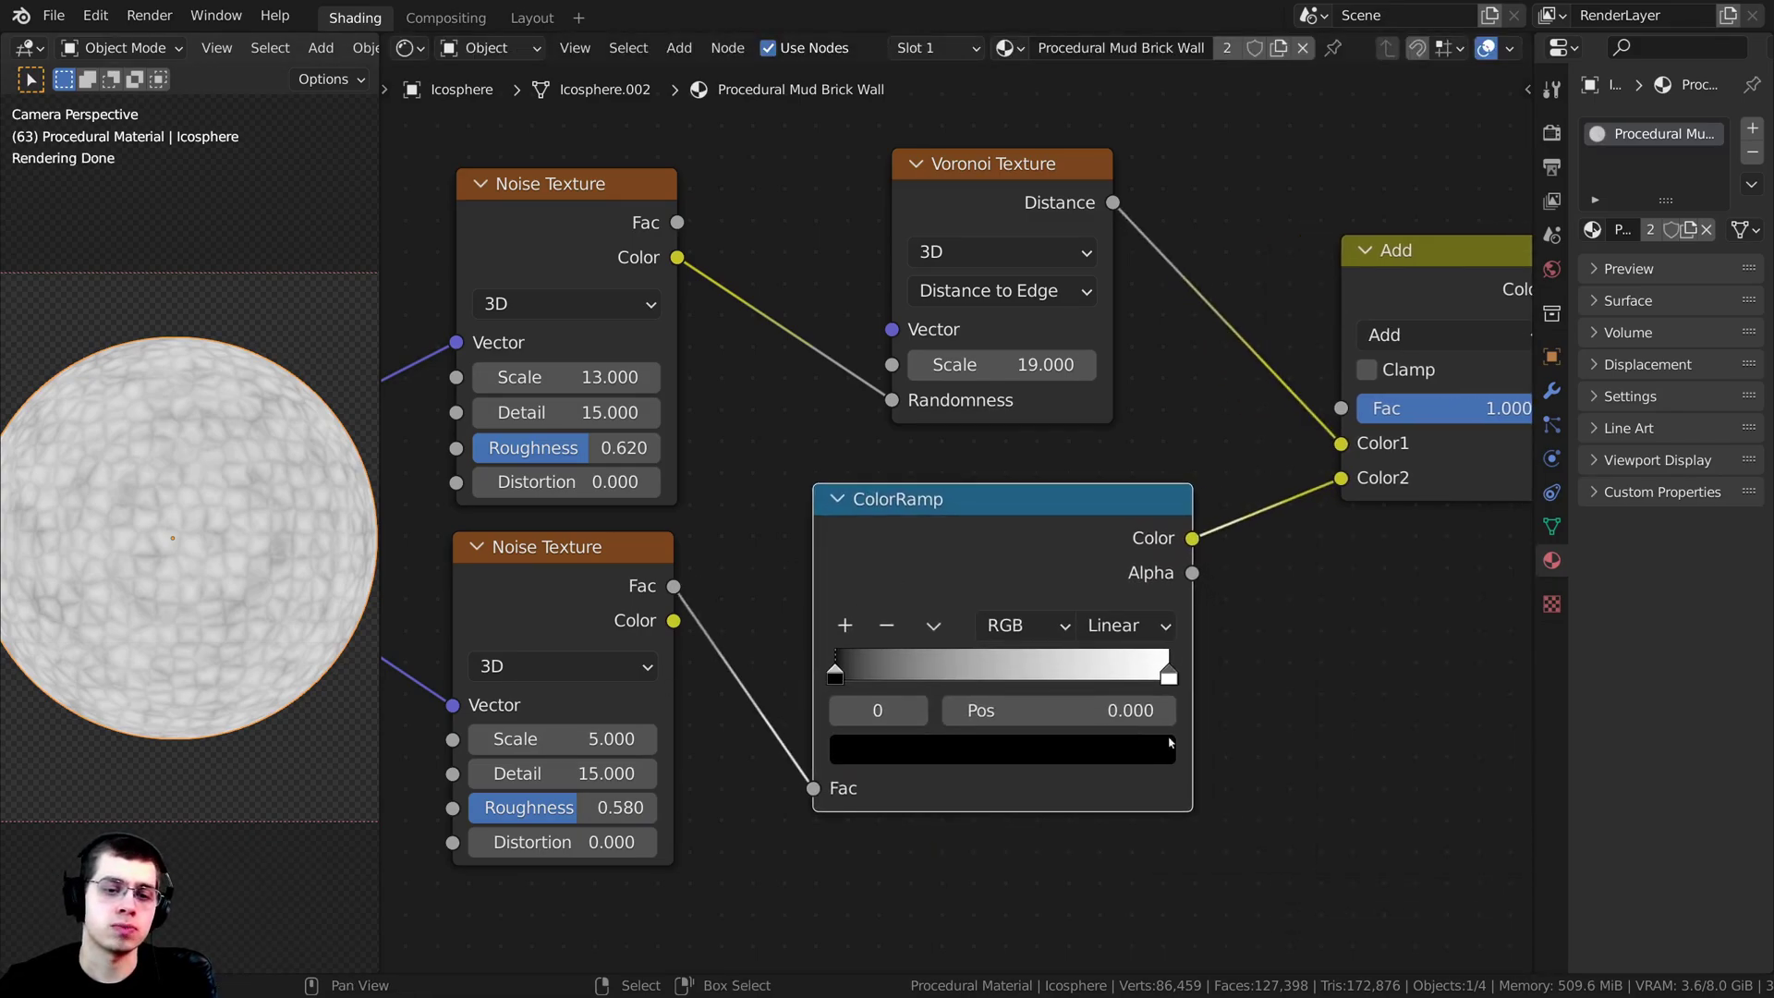
Step: Tighten the ColorRamp's contrast by moving the black stop to just before the middle and the white stop to 0.793
{"action": "scroll", "coordinate": [765, 586], "scroll_direction": "up", "scroll_amount": 3}
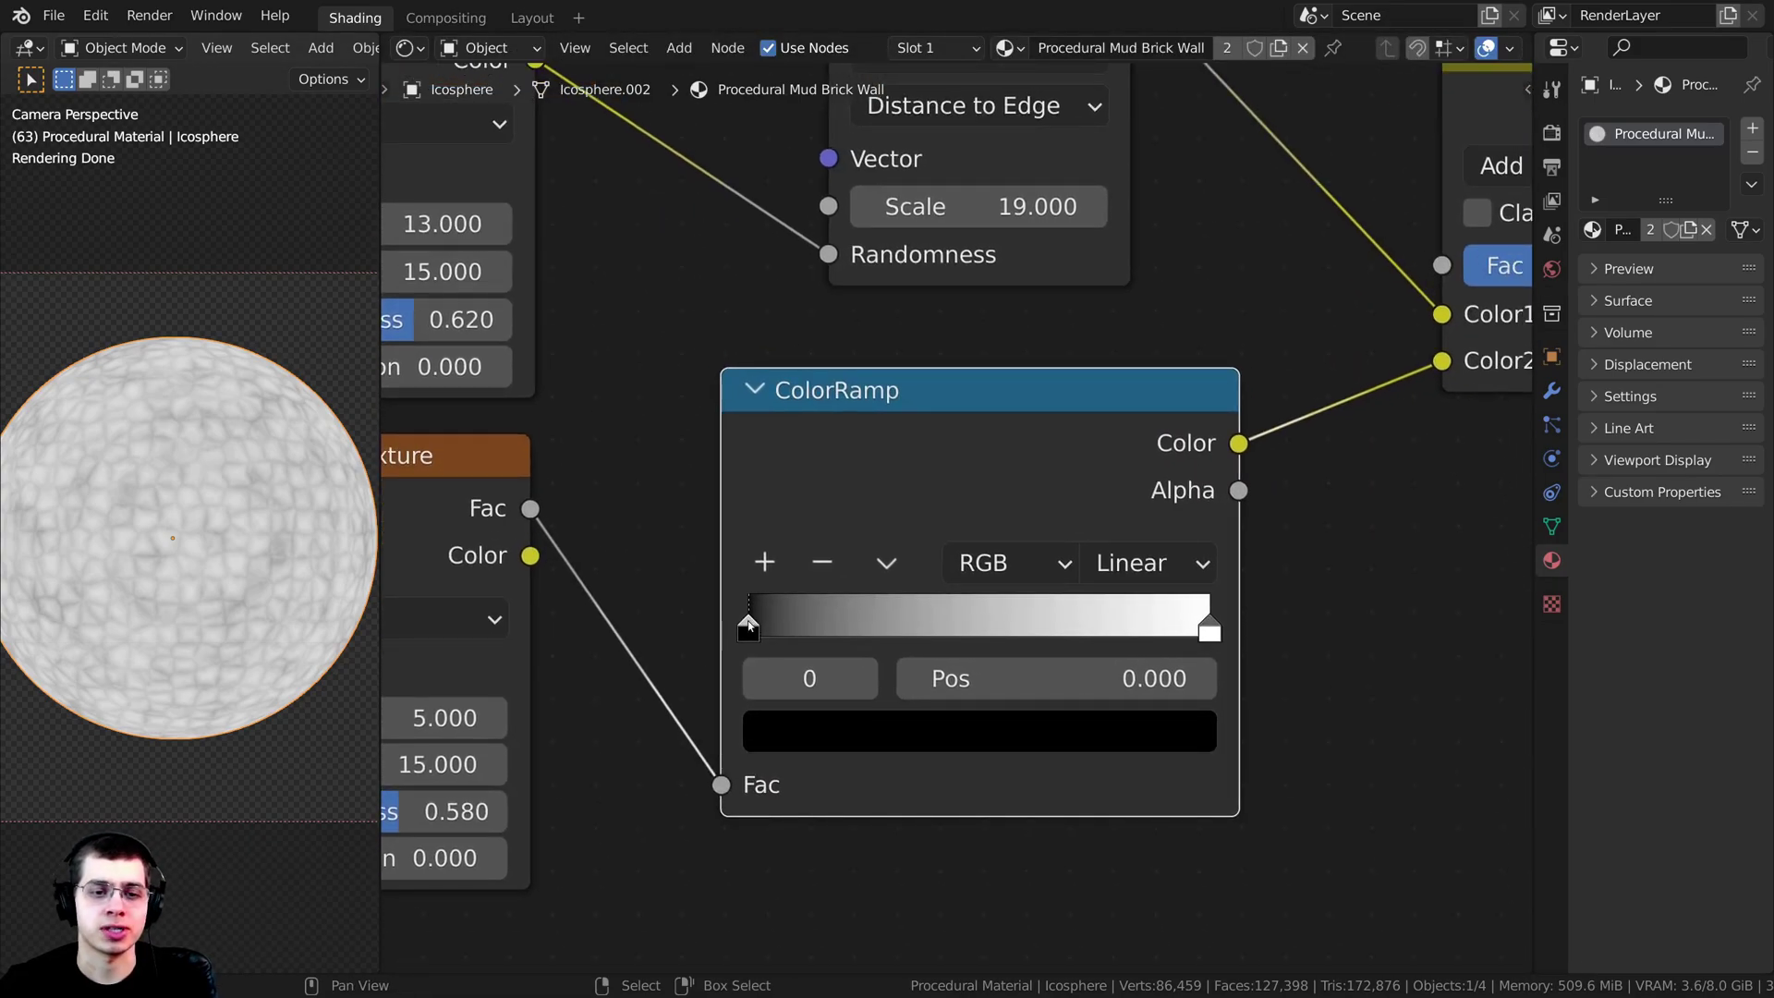
{"action": "left_click_drag", "start_coordinate": [753, 626], "coordinate": [972, 626]}
{"action": "left_click_drag", "start_coordinate": [1209, 625], "coordinate": [1083, 631]}
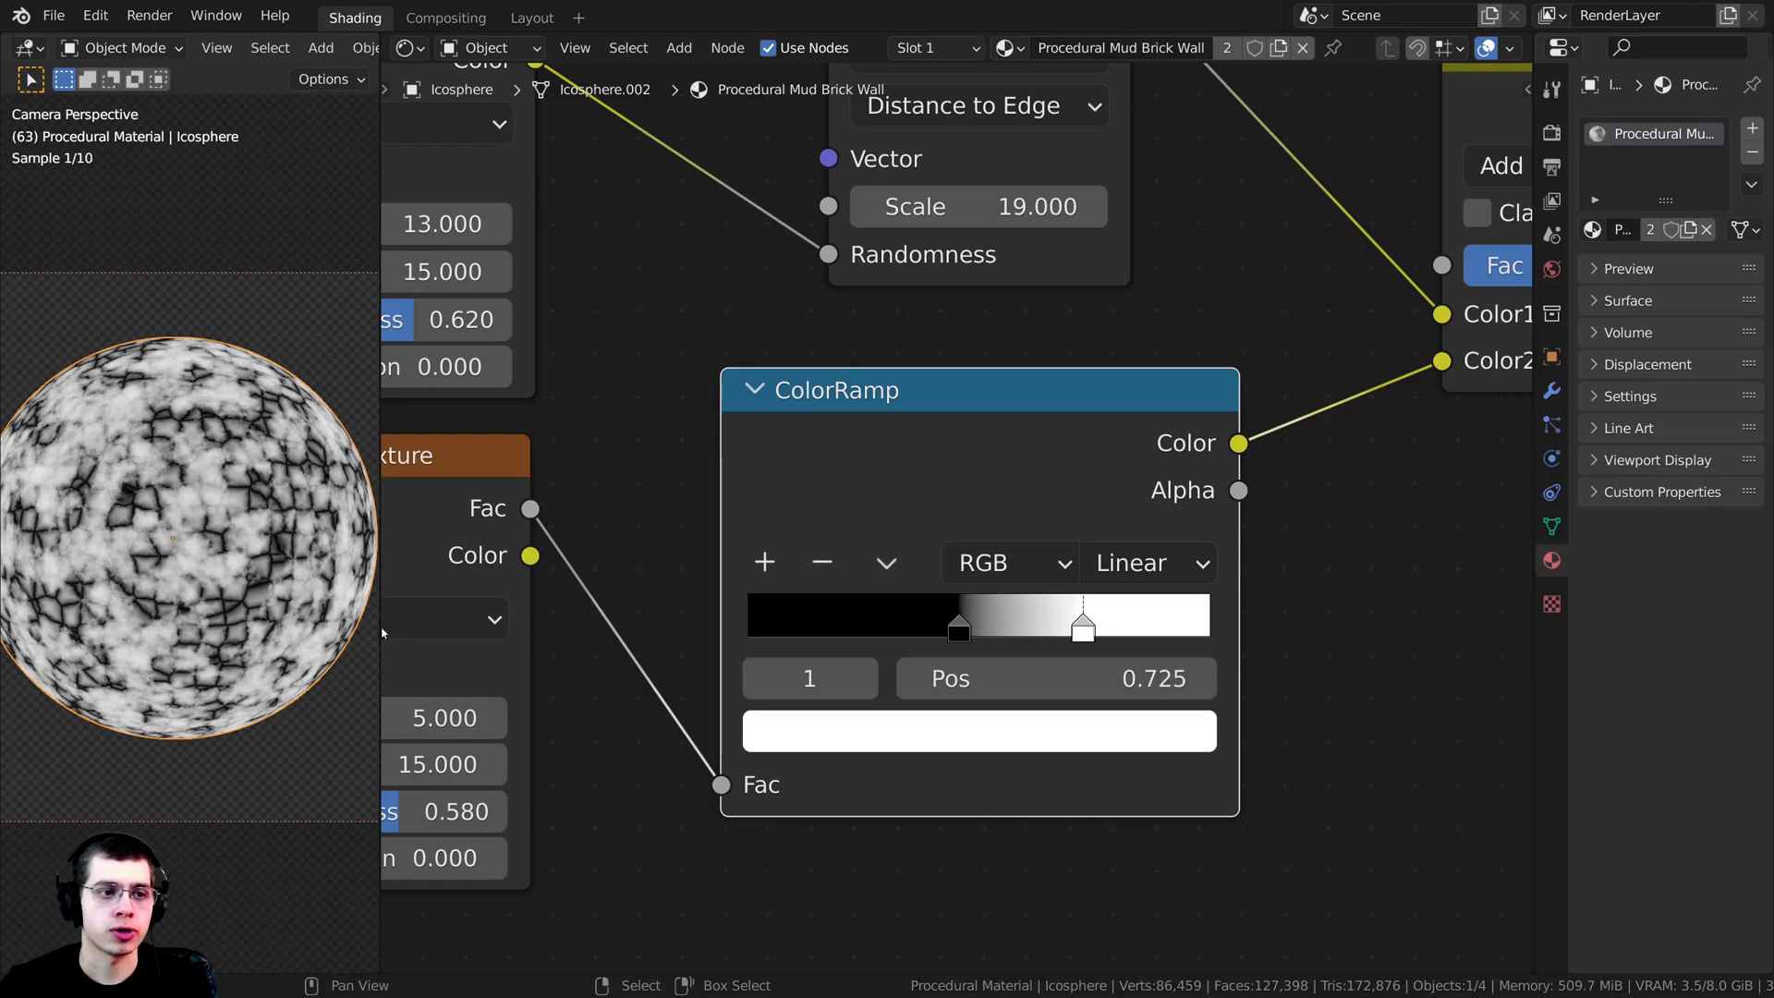
{"action": "scroll", "coordinate": [120, 588], "scroll_direction": "up", "scroll_amount": 6}
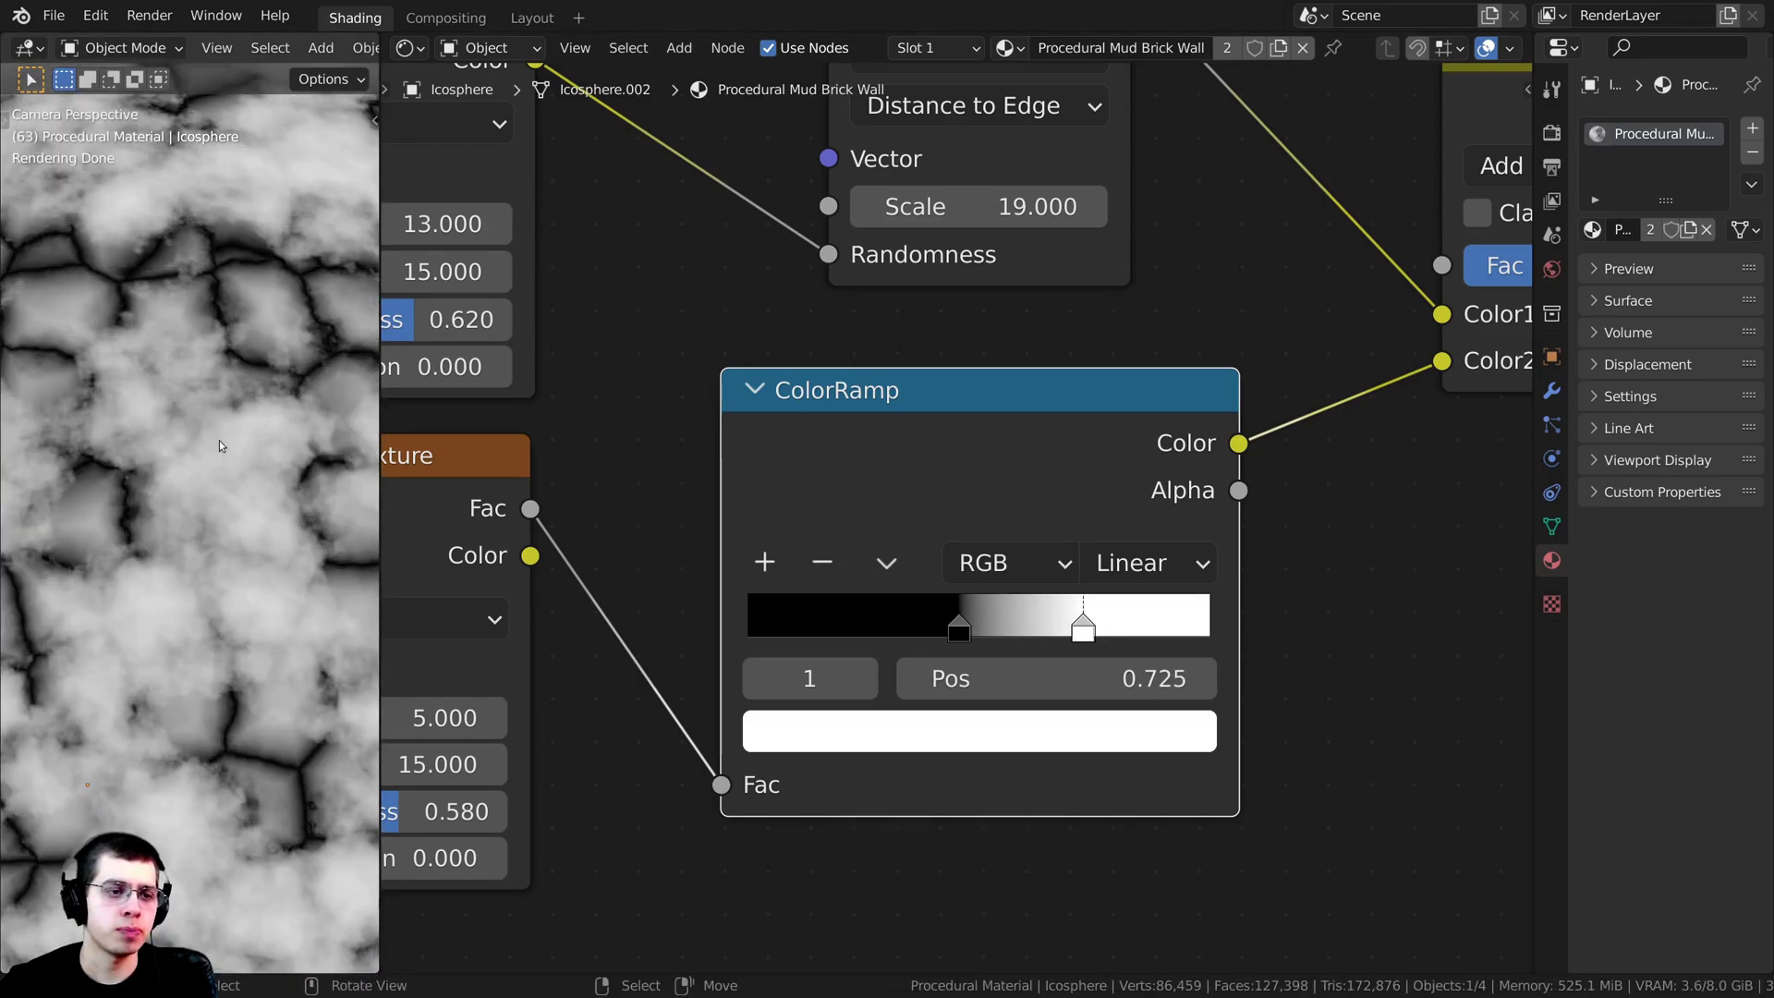
{"action": "scroll", "coordinate": [219, 446], "scroll_direction": "down", "scroll_amount": 6}
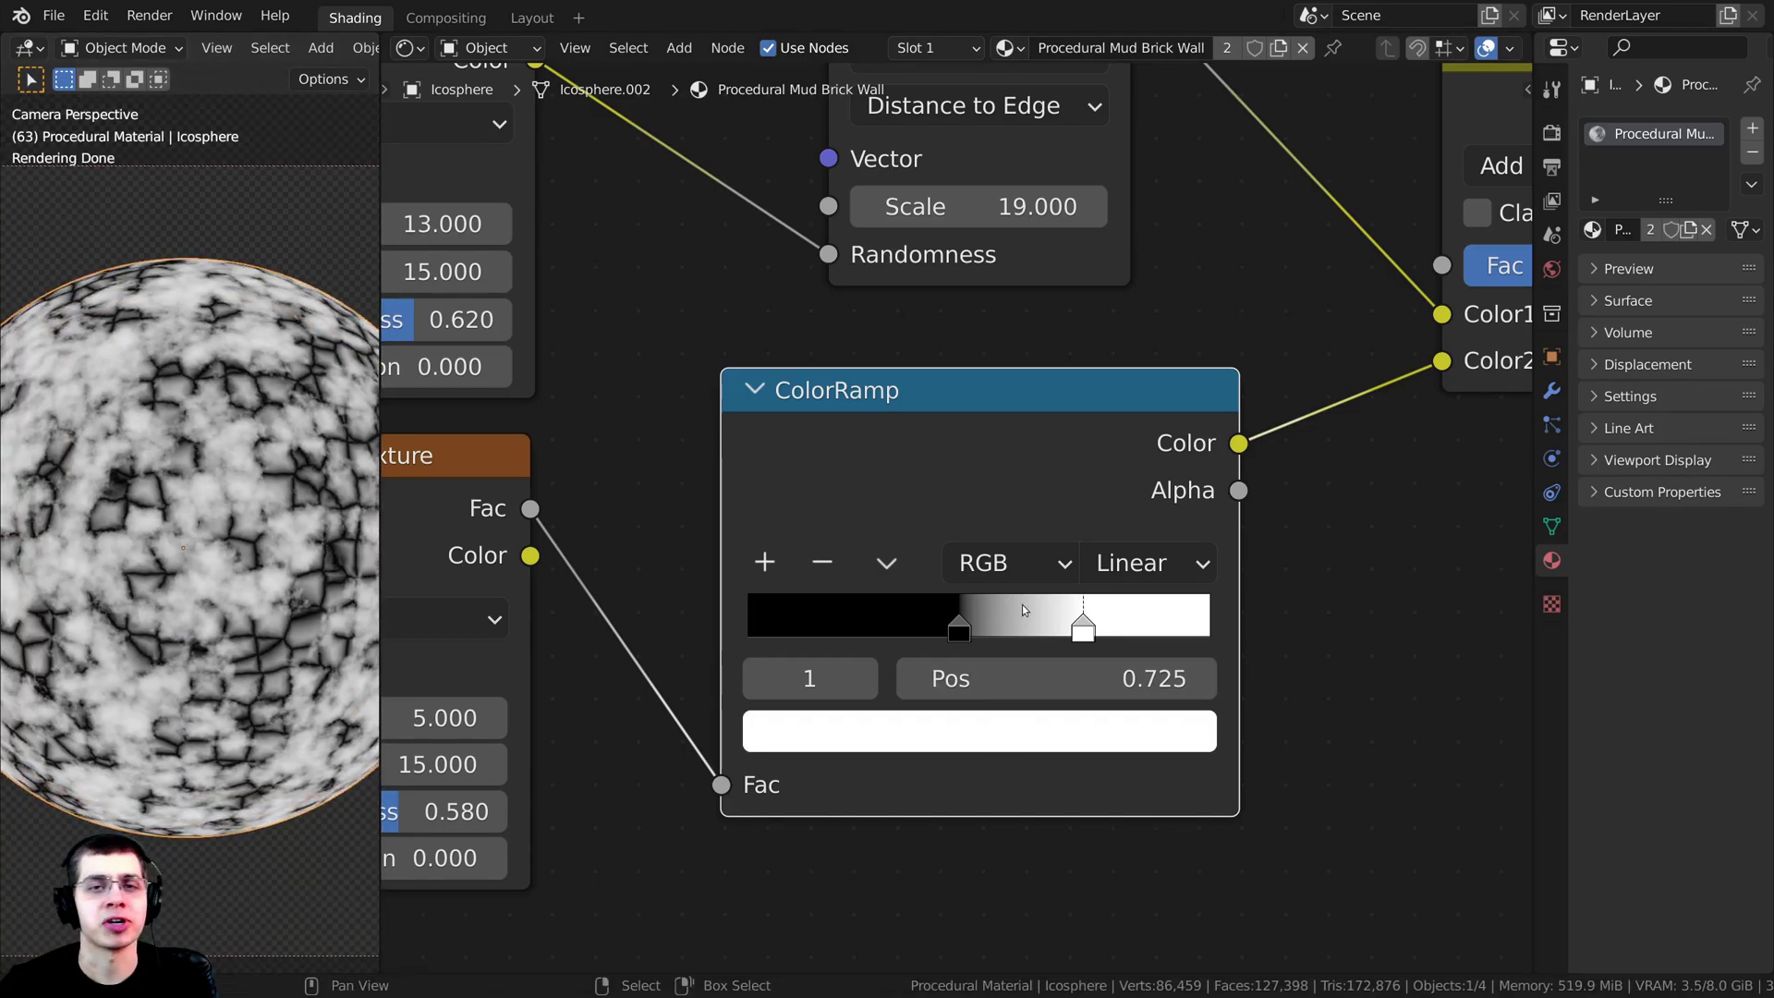
{"action": "middle_click_drag", "start_coordinate": [1023, 610], "coordinate": [1006, 557]}
{"action": "scroll", "coordinate": [1006, 557], "scroll_direction": "up", "scroll_amount": 1}
Step: Select the Texture Coordinate, texture, ColorRamp and Add nodes together and move them farther away from the Principled BSDF
{"action": "left_click_drag", "start_coordinate": [1208, 309], "coordinate": [612, 665]}
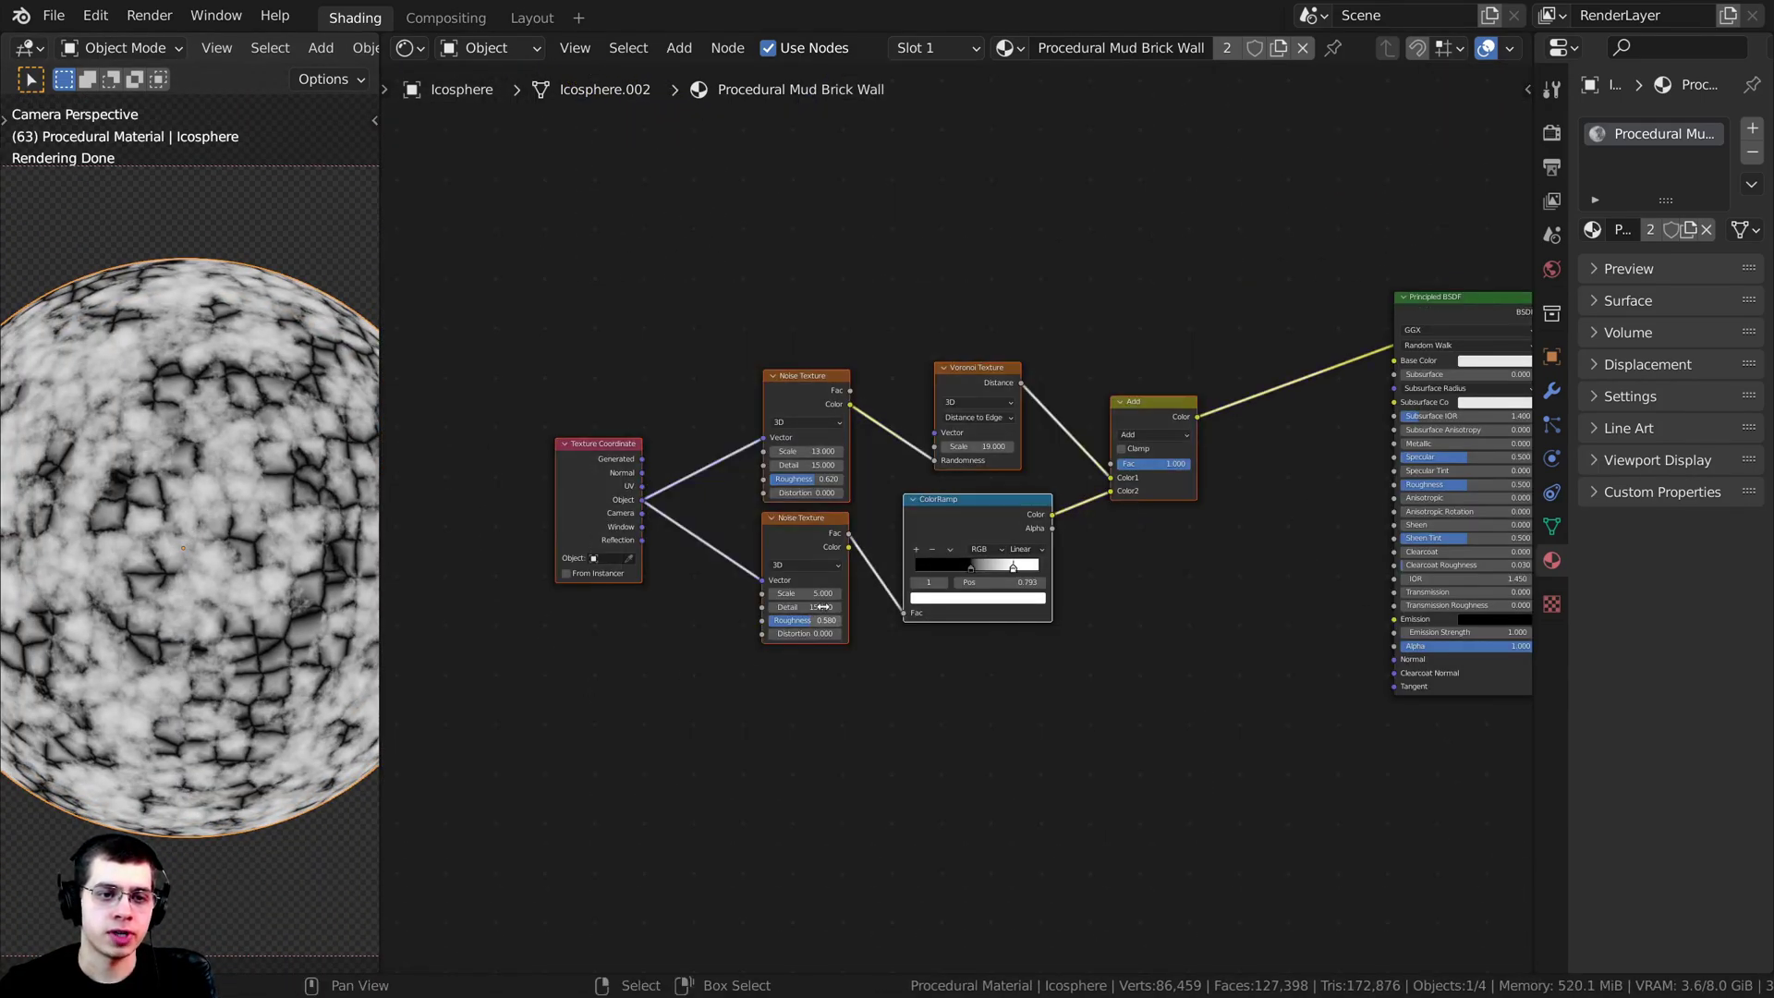
{"action": "key", "text": "g"}
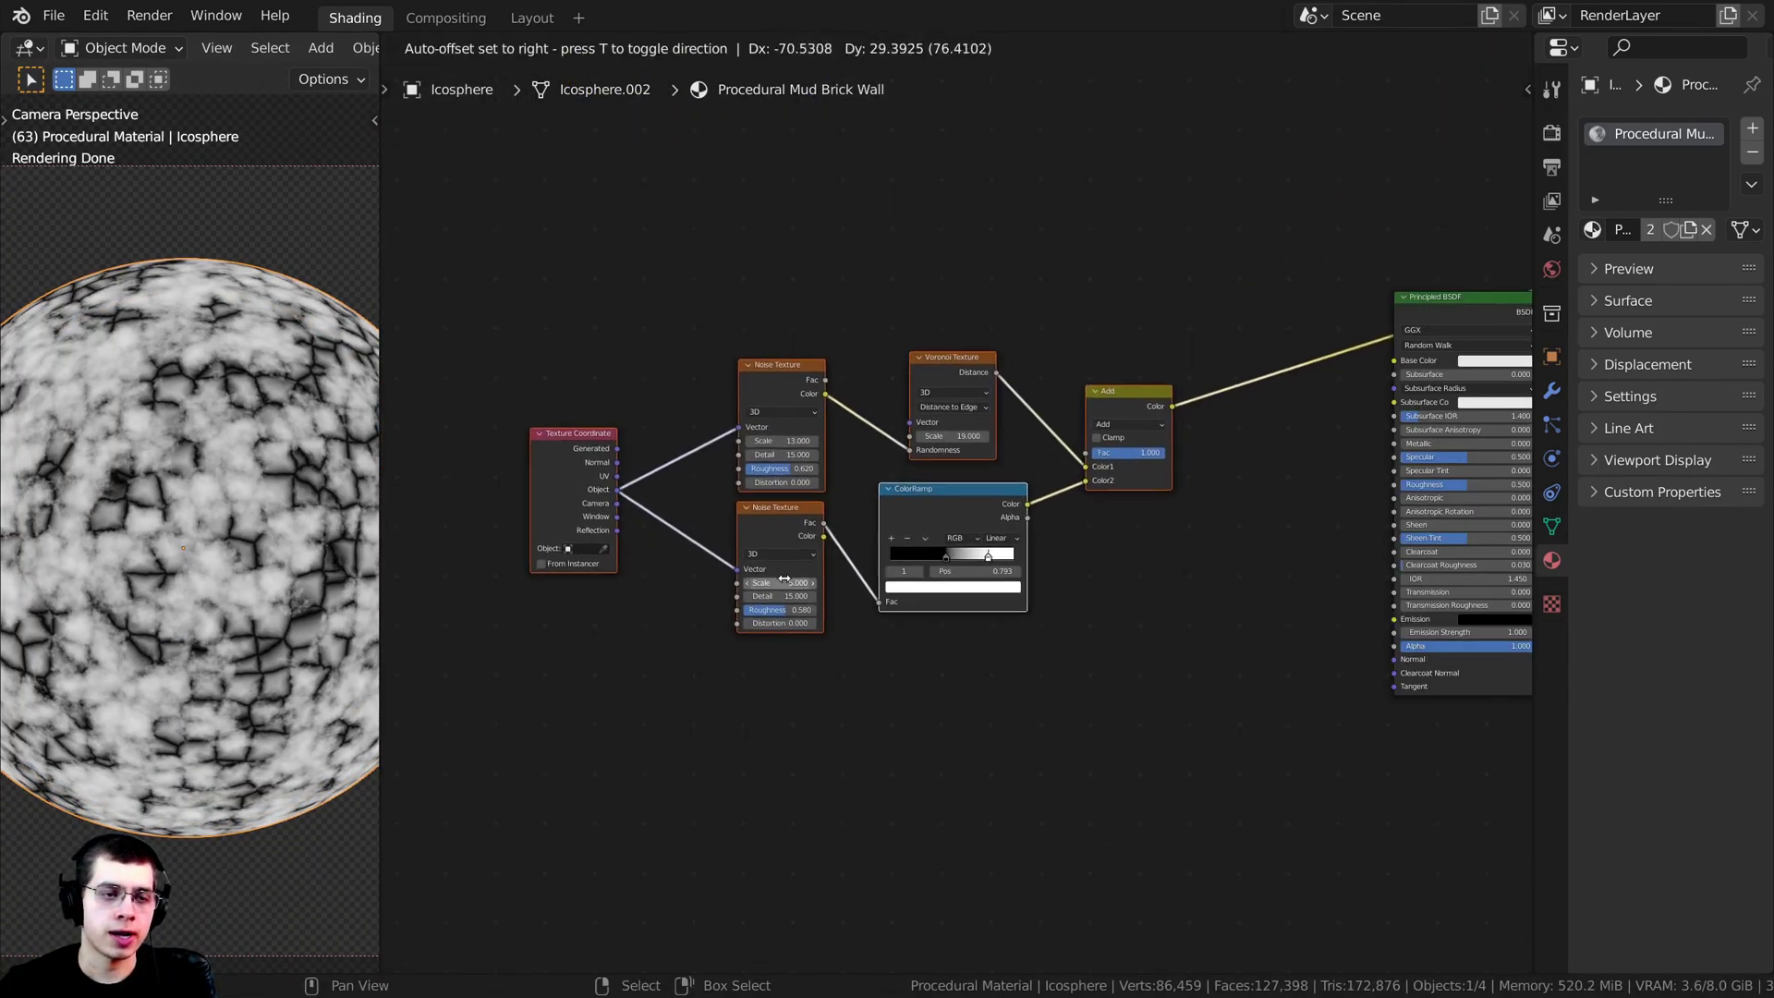
{"action": "left_click", "coordinate": [753, 588]}
{"action": "scroll", "coordinate": [1095, 523], "scroll_direction": "up", "scroll_amount": 1}
{"action": "middle_click_drag", "start_coordinate": [1095, 523], "coordinate": [935, 507]}
{"action": "left_click", "coordinate": [1006, 537]}
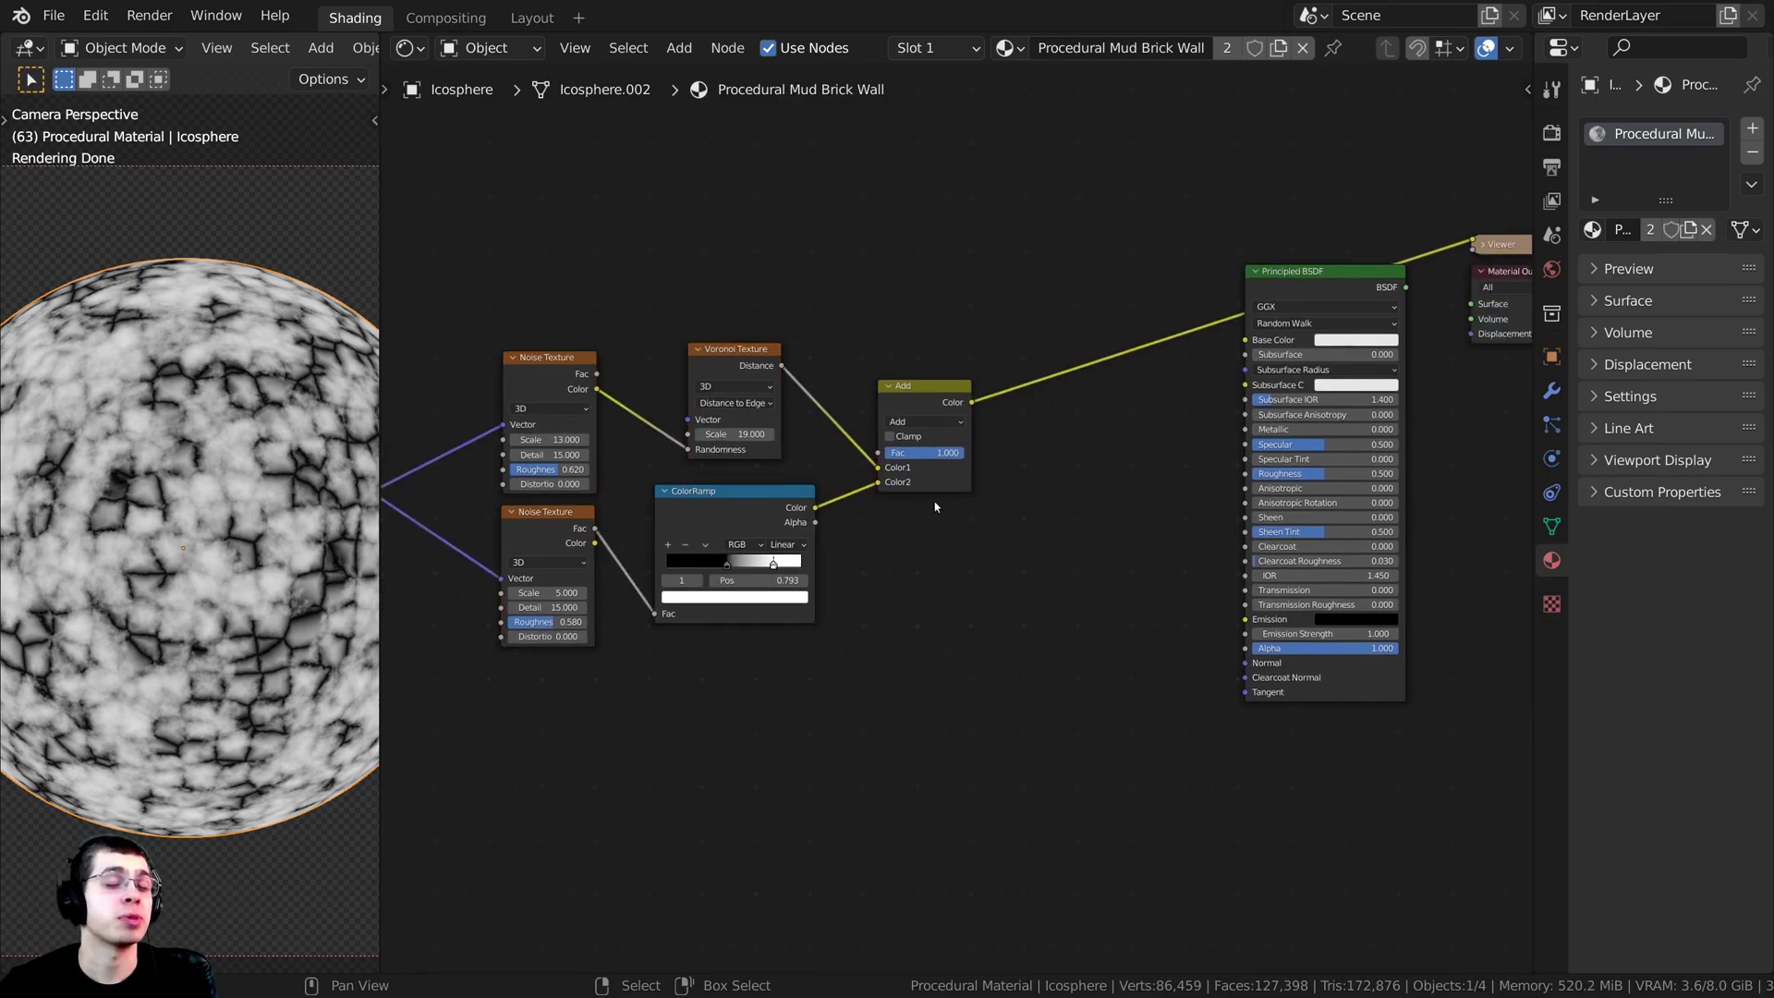
Step: Connect the Add node's Color output to the Material Output's Displacement input
{"action": "scroll", "coordinate": [935, 506], "scroll_direction": "up", "scroll_amount": 1}
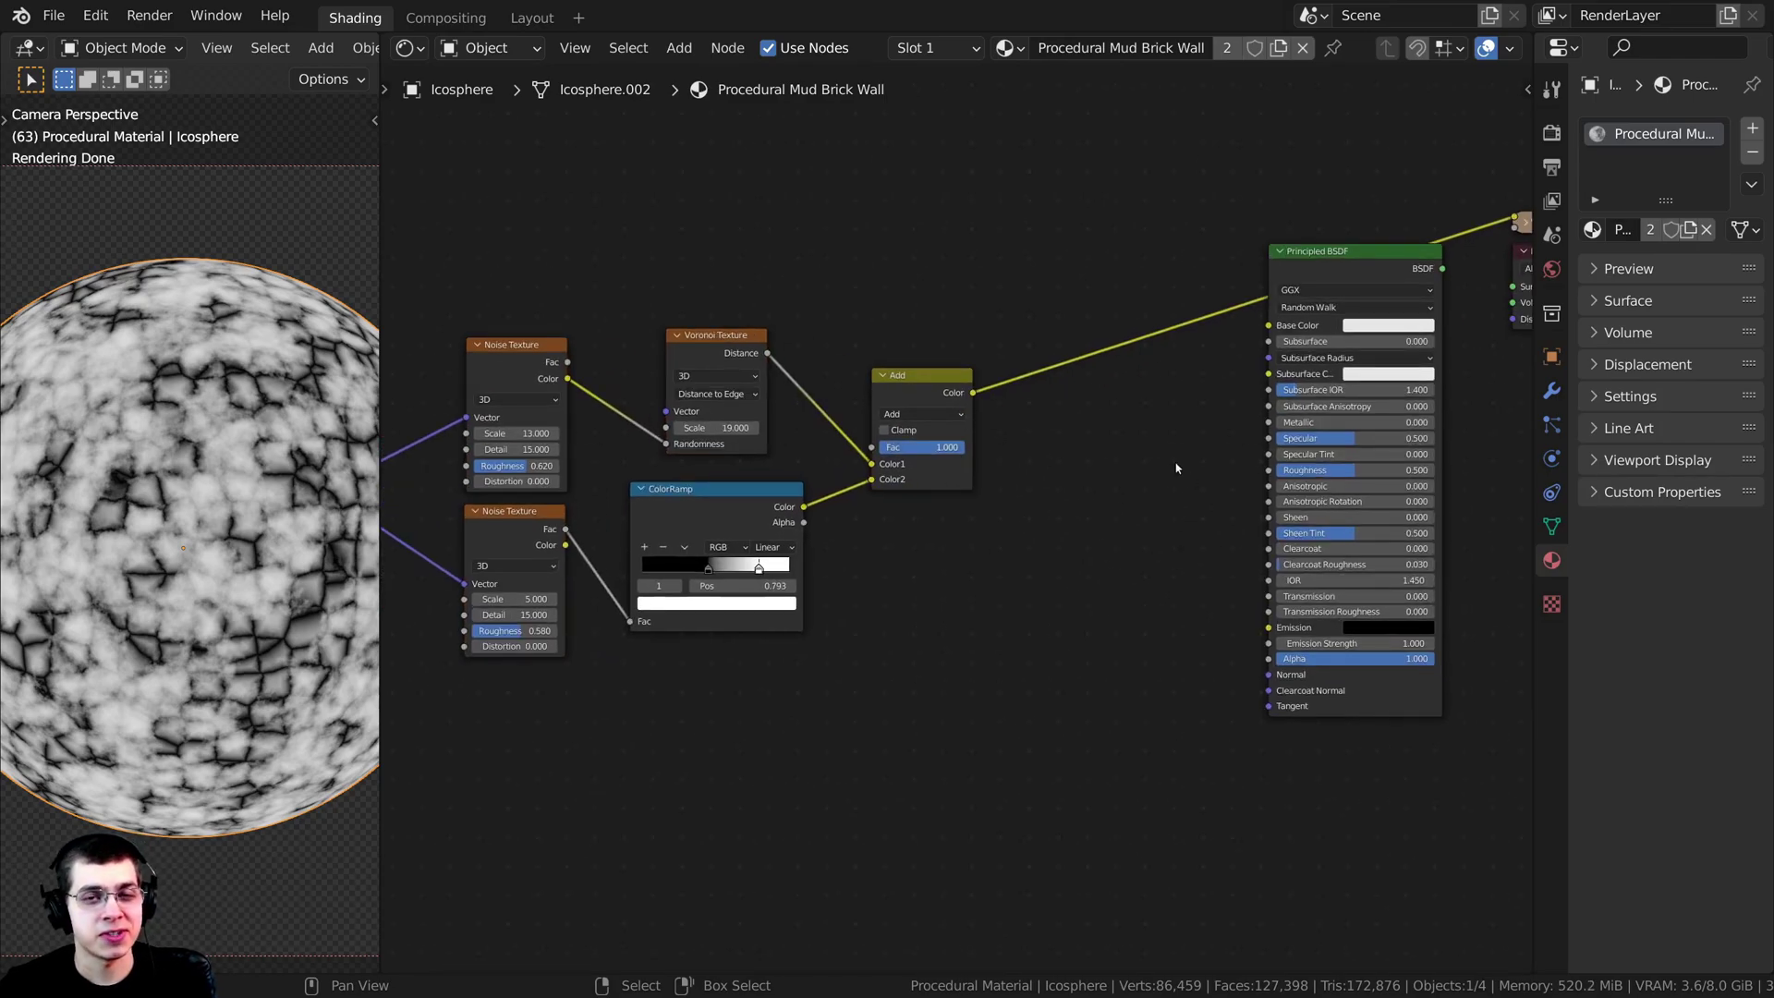
{"action": "middle_click_drag", "start_coordinate": [1177, 468], "coordinate": [1010, 458]}
{"action": "left_click_drag", "start_coordinate": [821, 391], "coordinate": [1368, 318]}
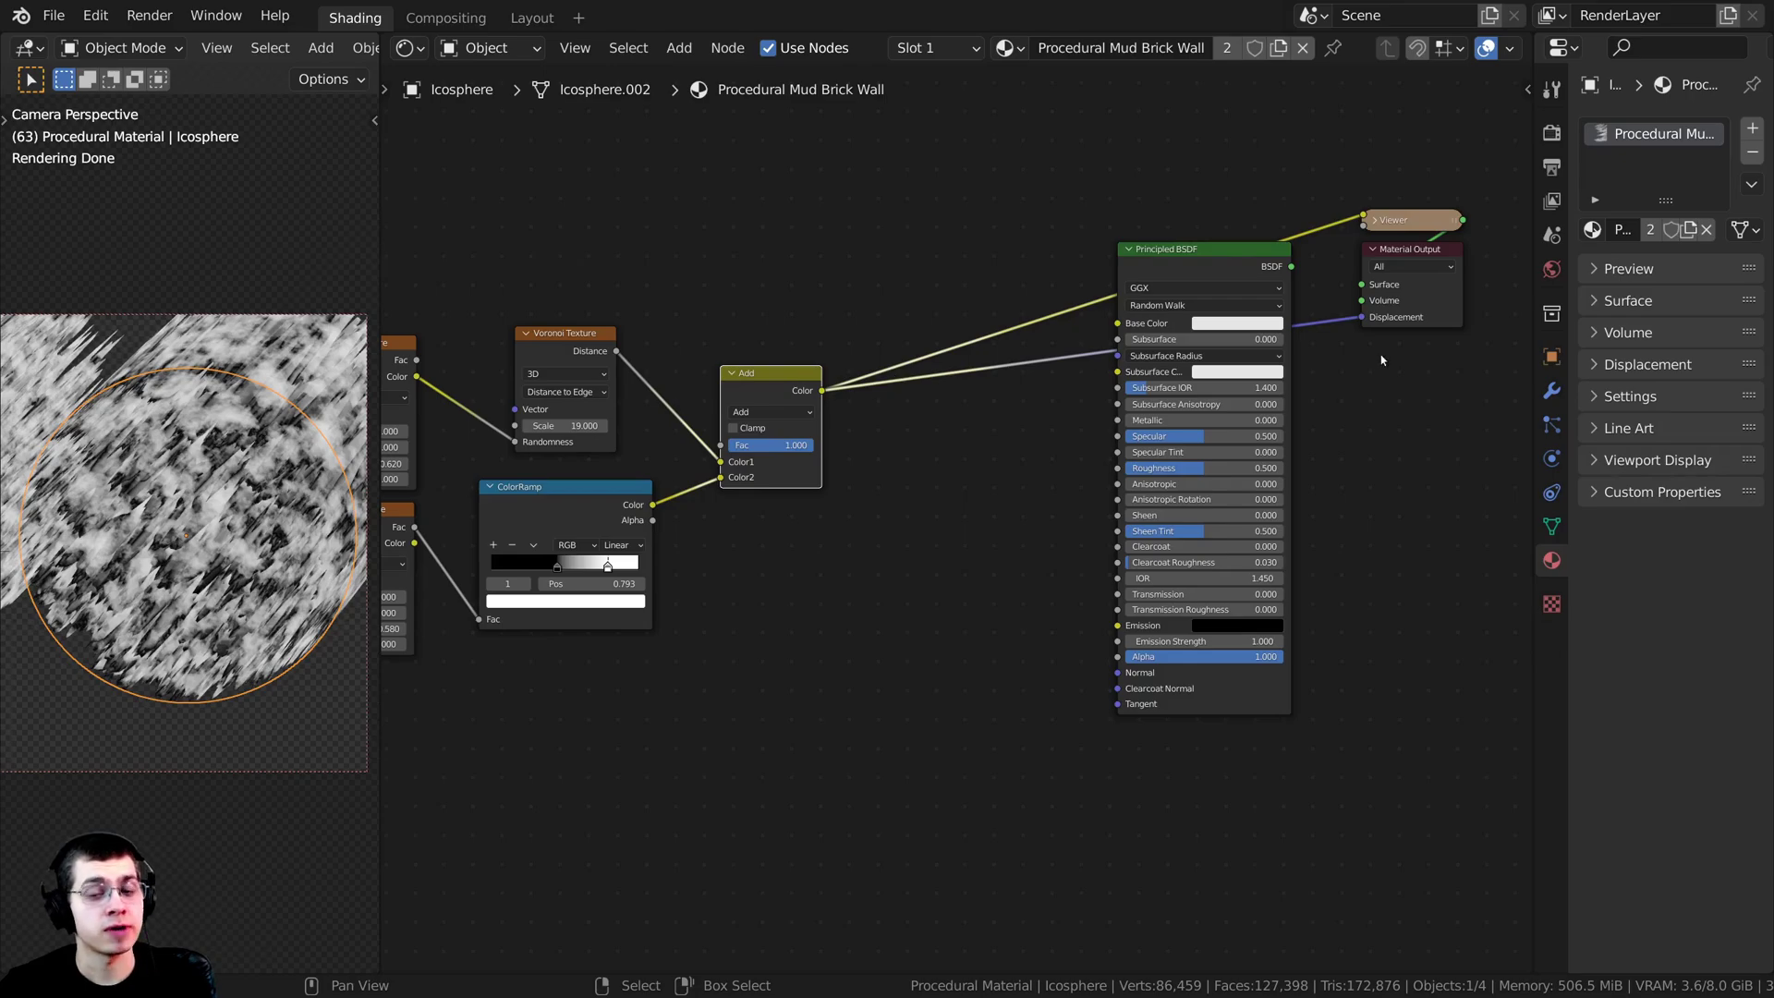
Step: Insert a Displacement node on the link from the Add node to the Material Output and place it below the Principled BSDF
{"action": "scroll", "coordinate": [1044, 522], "scroll_direction": "up", "scroll_amount": 1}
{"action": "middle_click_drag", "start_coordinate": [970, 437], "coordinate": [927, 459]}
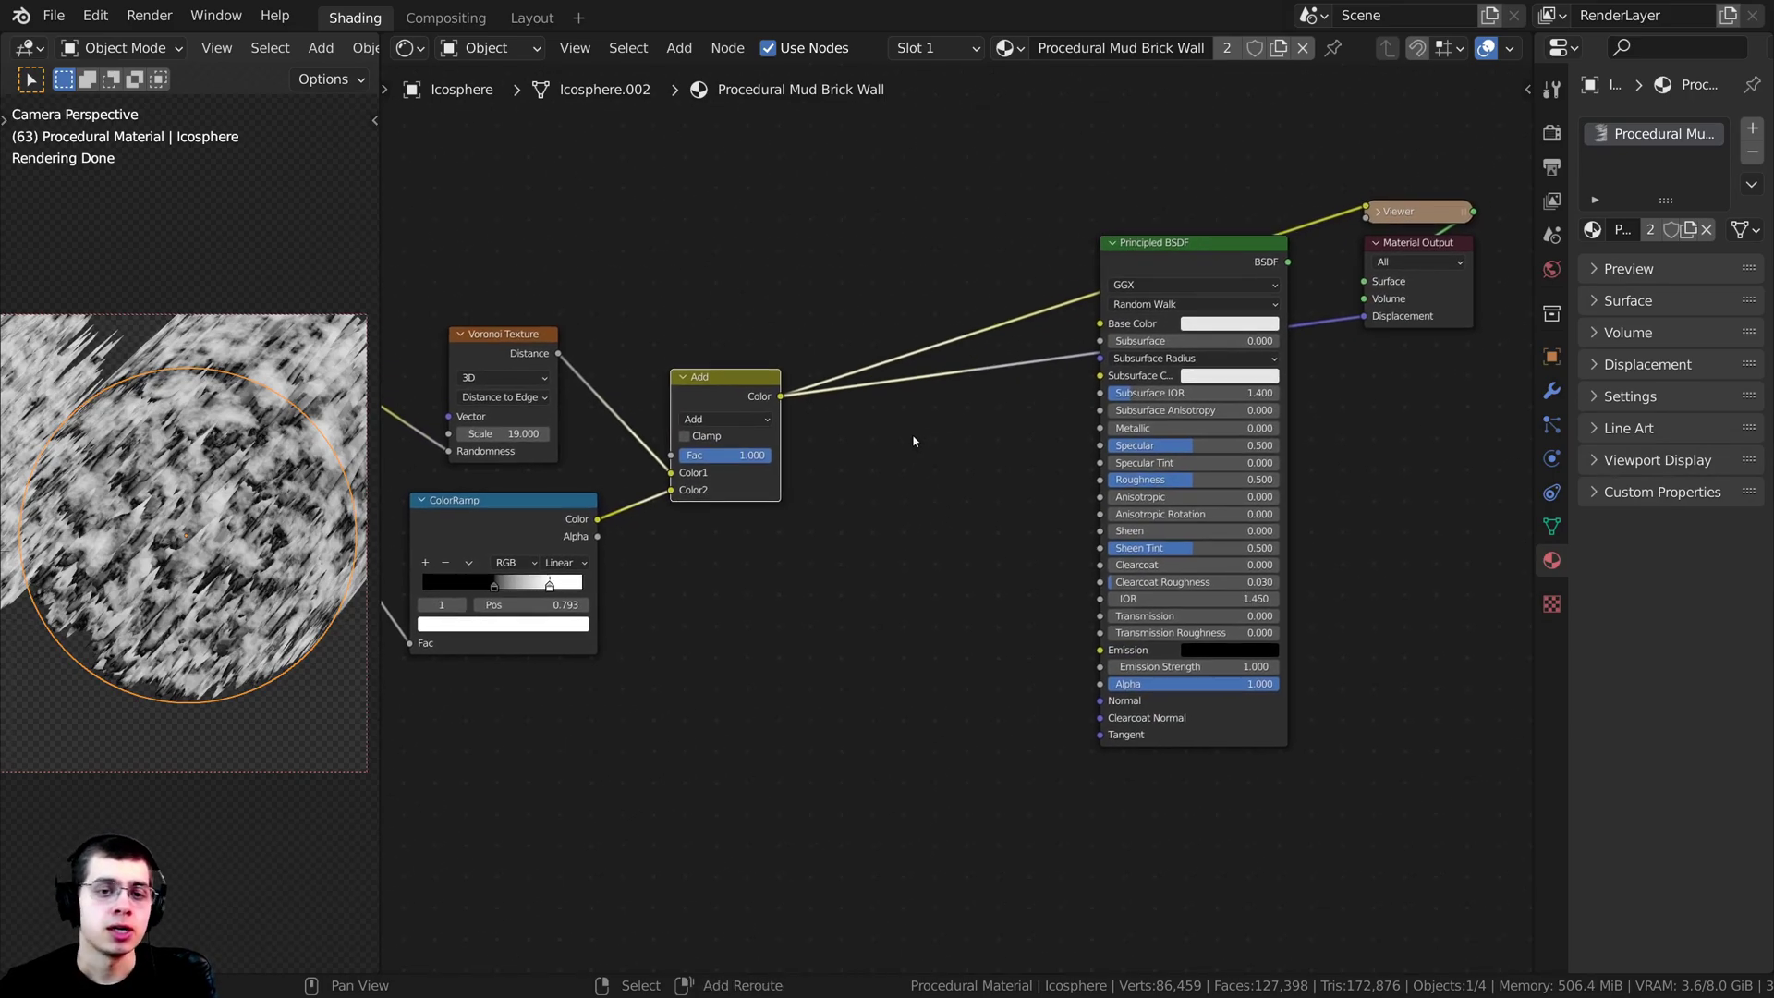
{"action": "key", "text": "shift+a"}
{"action": "left_click", "coordinate": [910, 437]}
{"action": "type", "text": "dis"}
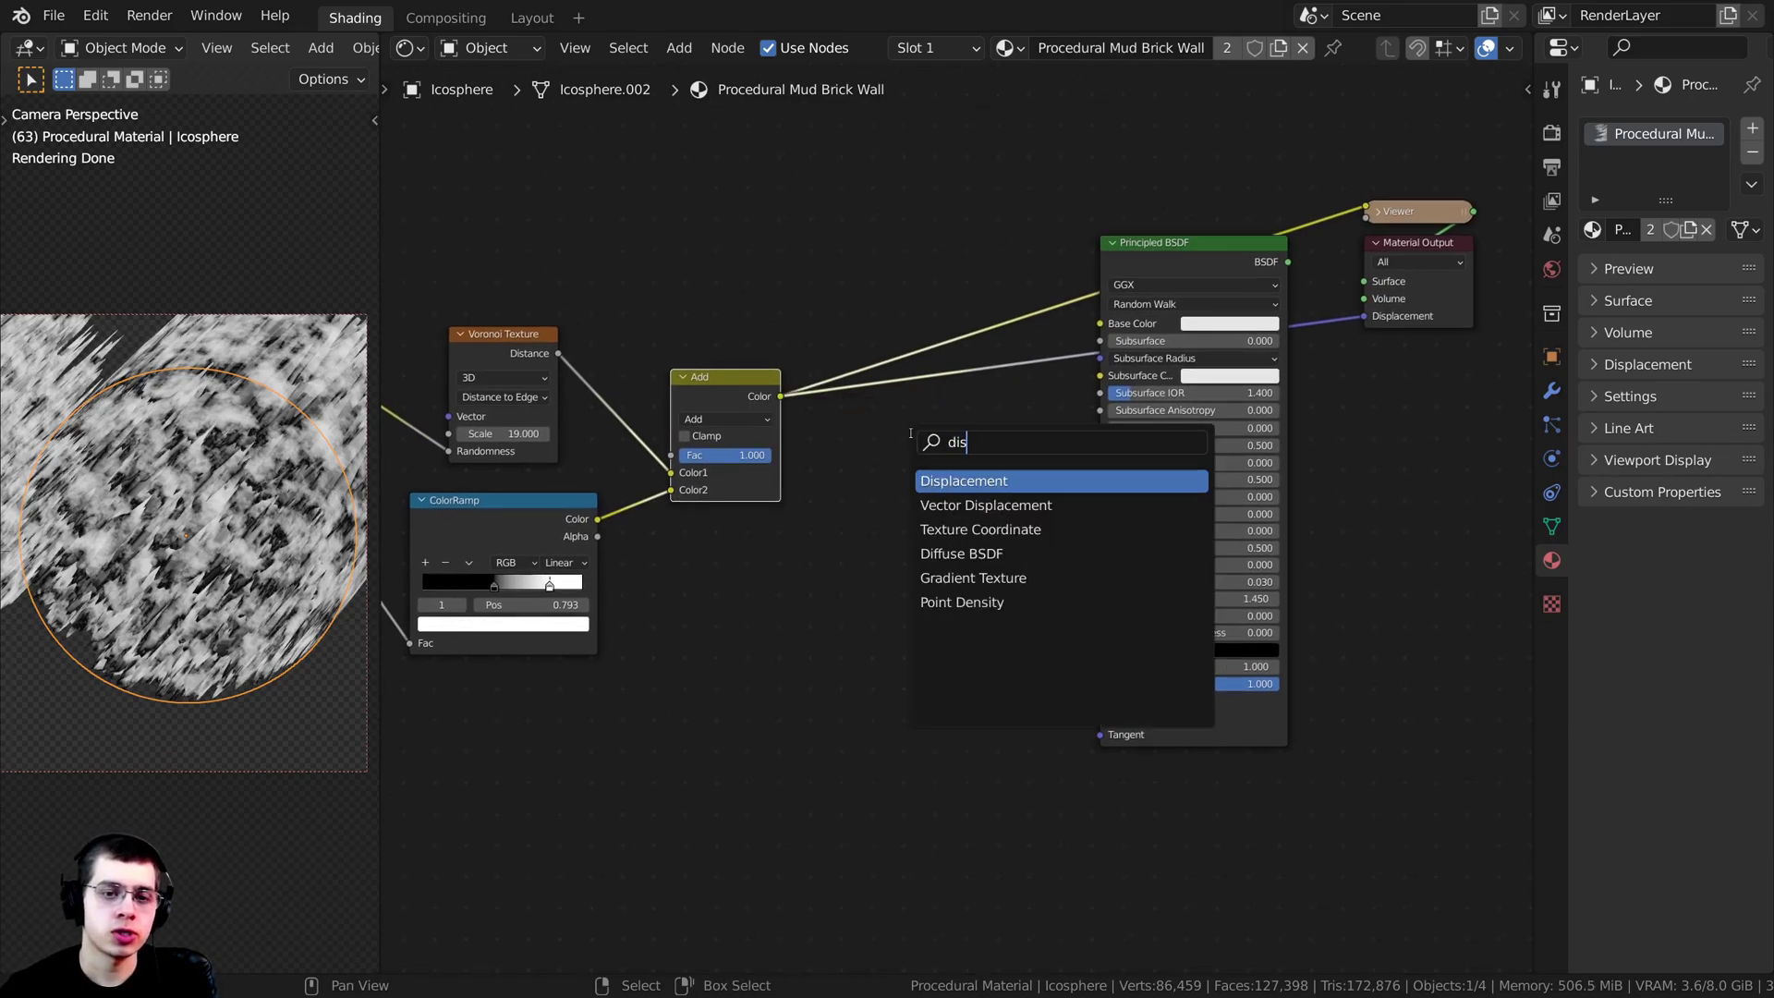
{"action": "key", "text": "Return"}
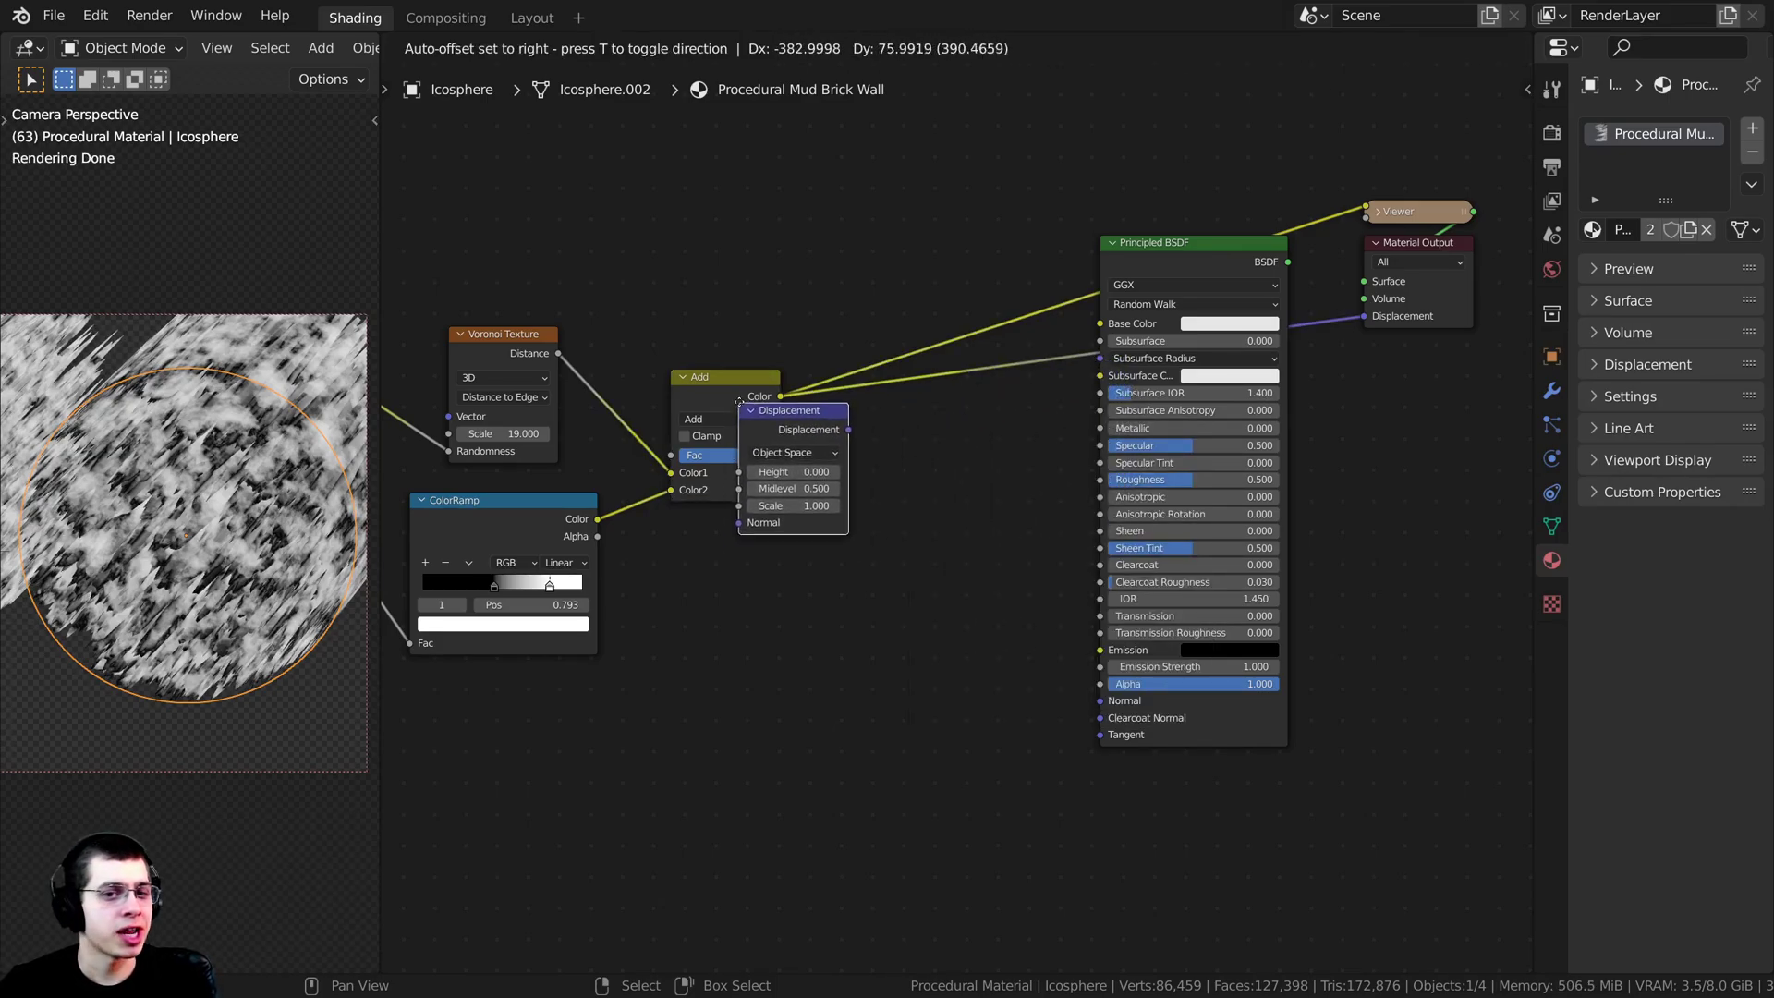
{"action": "left_click", "coordinate": [1048, 370]}
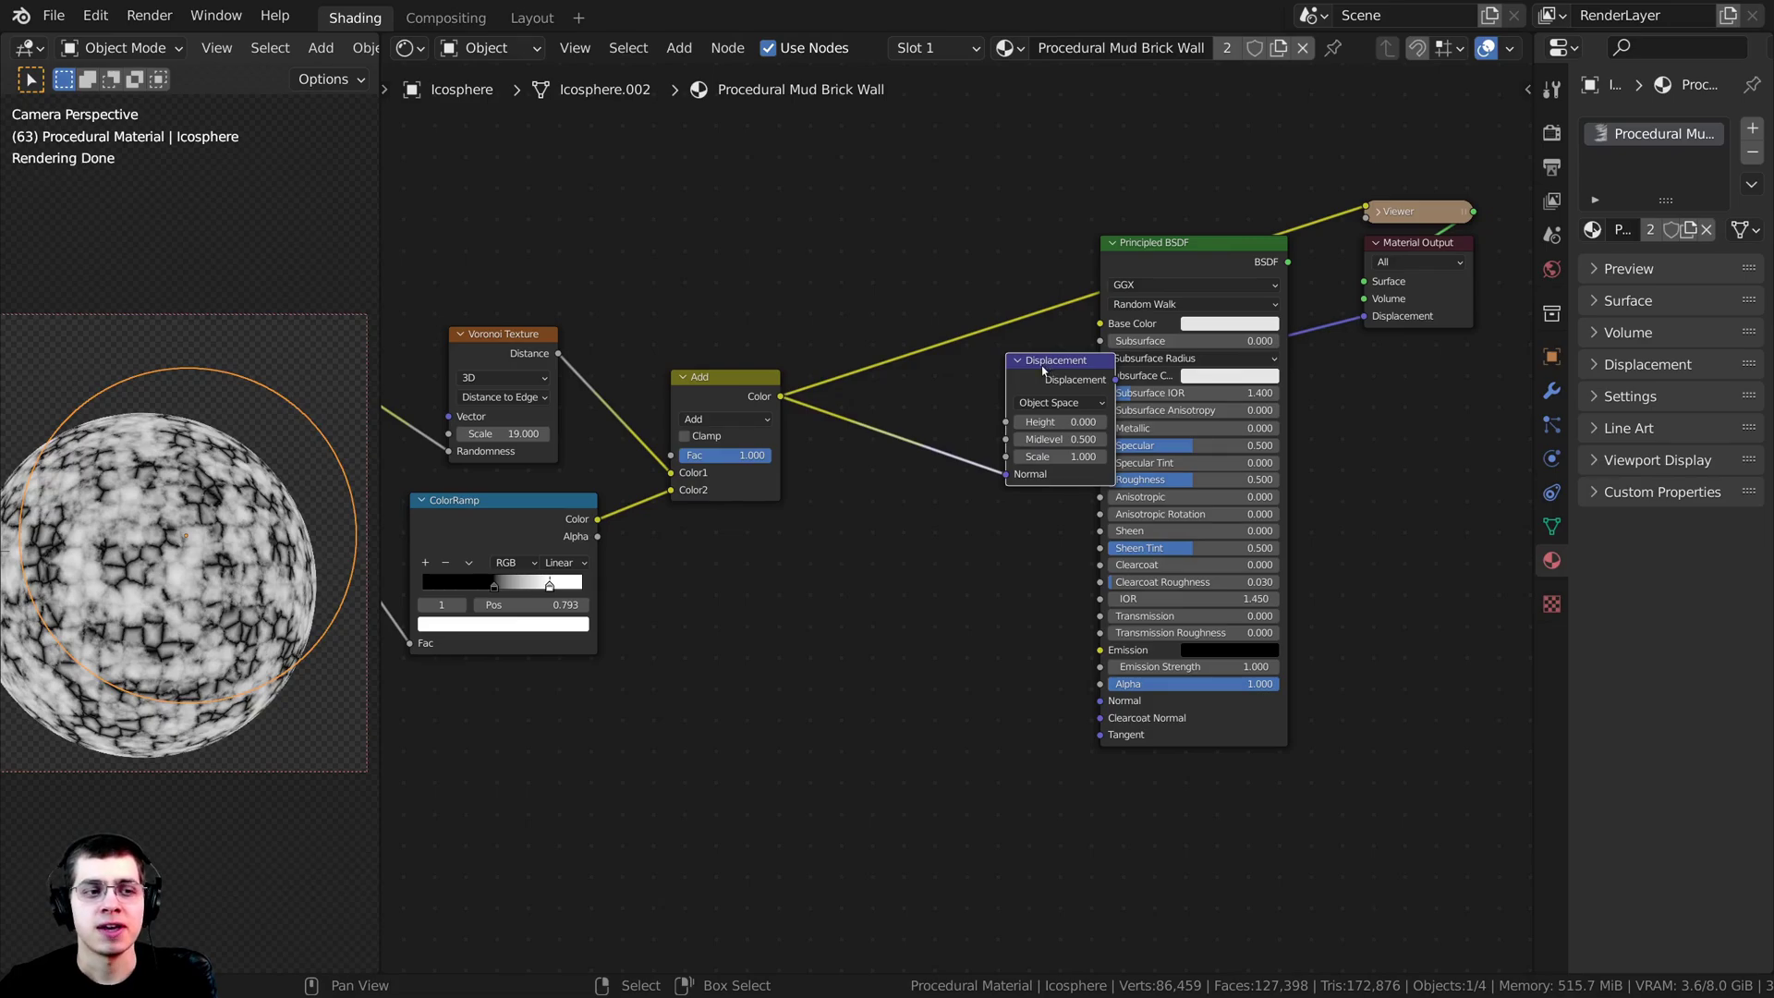
{"action": "left_click_drag", "start_coordinate": [1048, 369], "coordinate": [1216, 770]}
Step: Move the Add node's Color link from the Displacement node's Normal input to its Height input
{"action": "middle_click_drag", "start_coordinate": [1179, 716], "coordinate": [1097, 431]}
{"action": "scroll", "coordinate": [1016, 407], "scroll_direction": "up", "scroll_amount": 6}
{"action": "middle_click_drag", "start_coordinate": [764, 336], "coordinate": [798, 348]}
{"action": "scroll", "coordinate": [776, 342], "scroll_direction": "down", "scroll_amount": 6}
{"action": "middle_click_drag", "start_coordinate": [753, 330], "coordinate": [723, 451]}
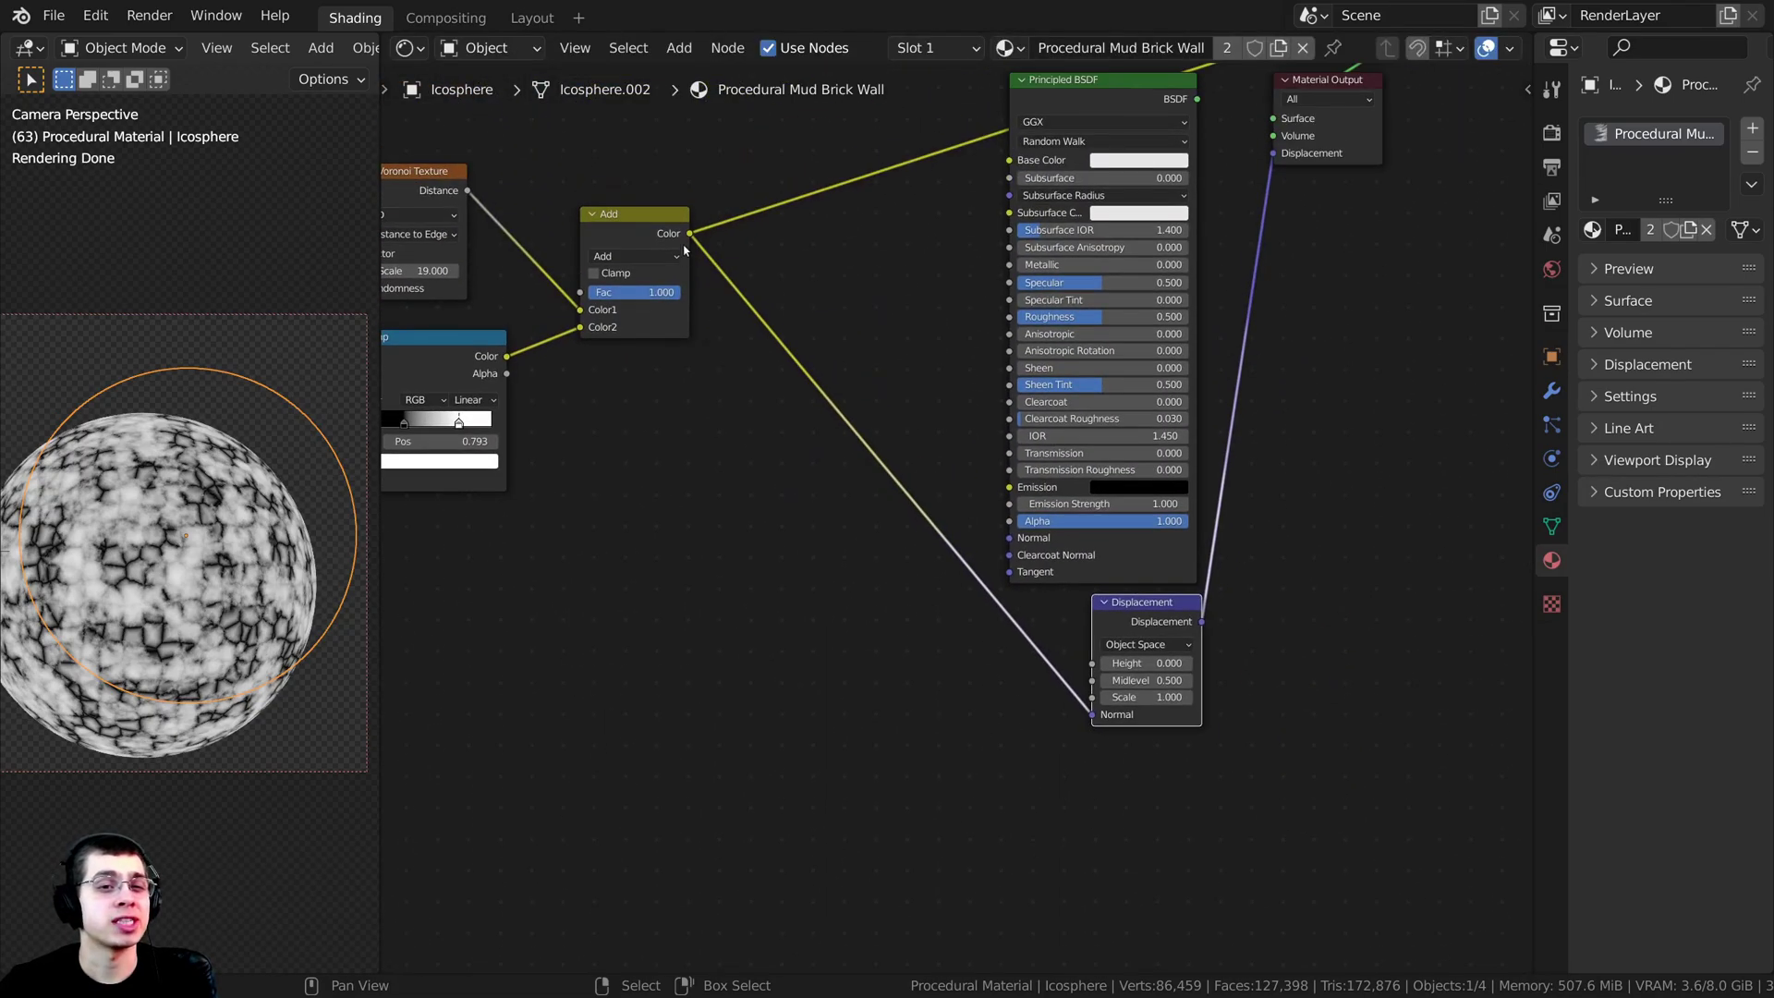
{"action": "scroll", "coordinate": [1096, 721], "scroll_direction": "up", "scroll_amount": 2}
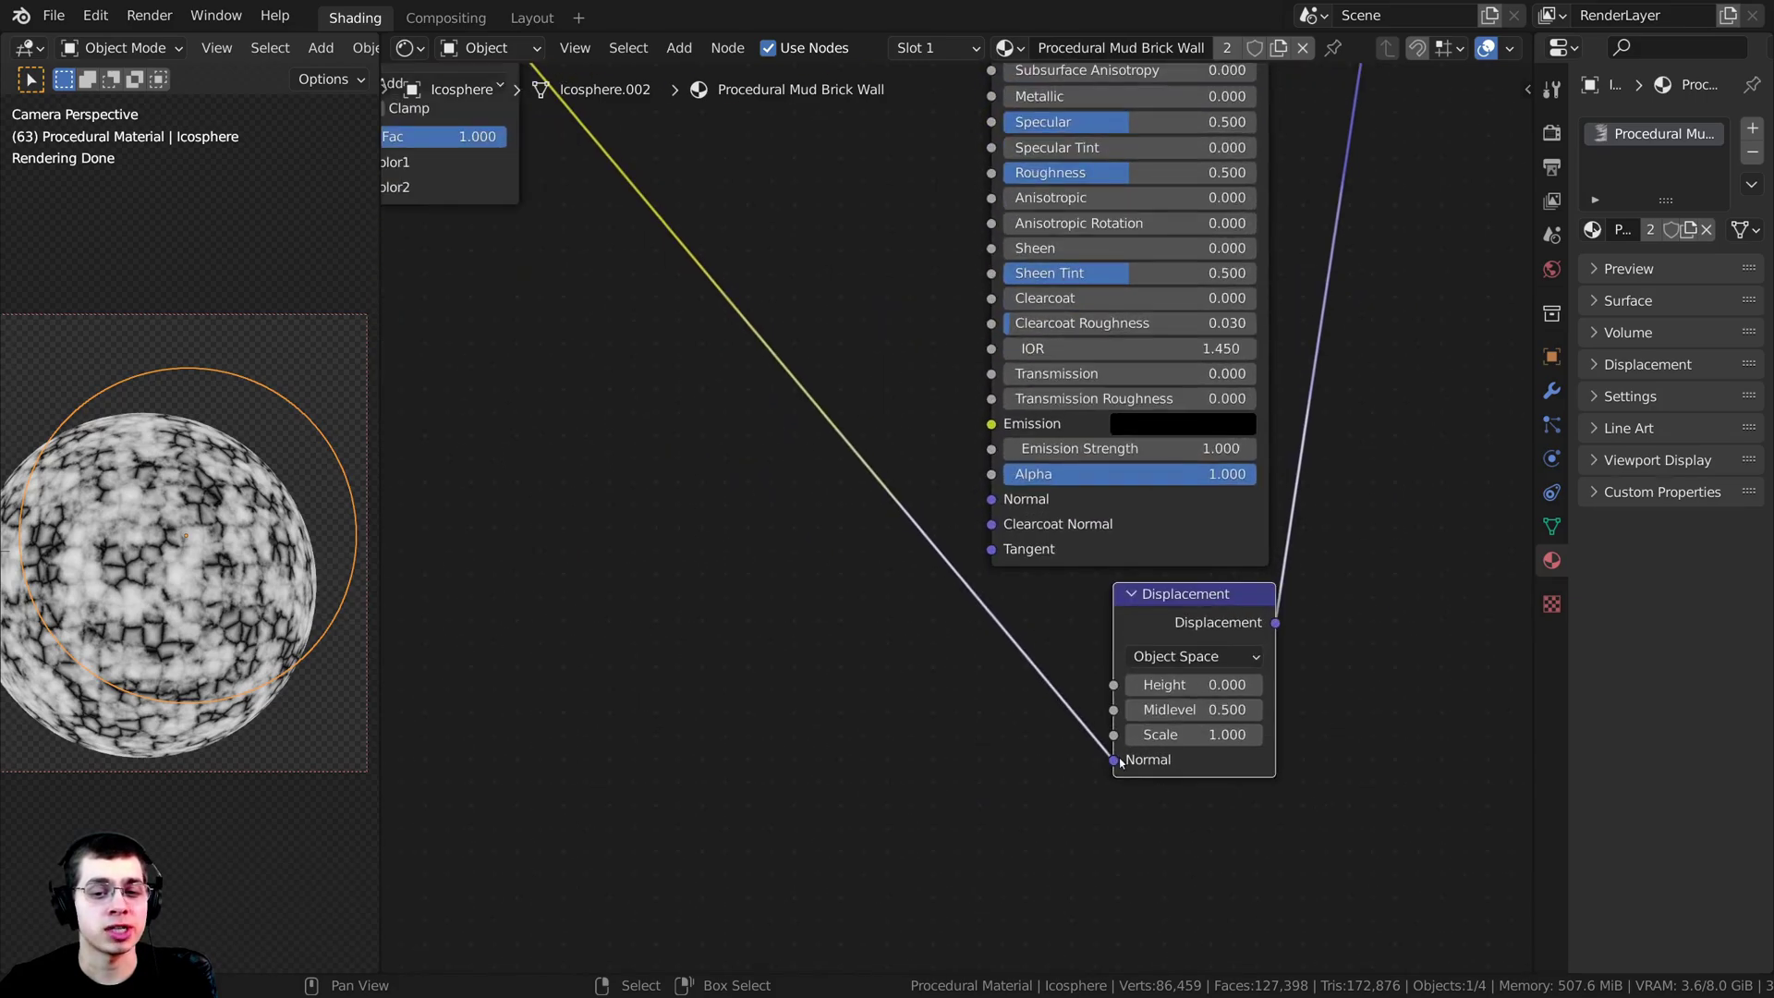
{"action": "left_click_drag", "start_coordinate": [1114, 760], "coordinate": [1112, 685]}
{"action": "scroll", "coordinate": [1111, 686], "scroll_direction": "down", "scroll_amount": 2}
{"action": "middle_click_drag", "start_coordinate": [585, 118], "coordinate": [613, 157]}
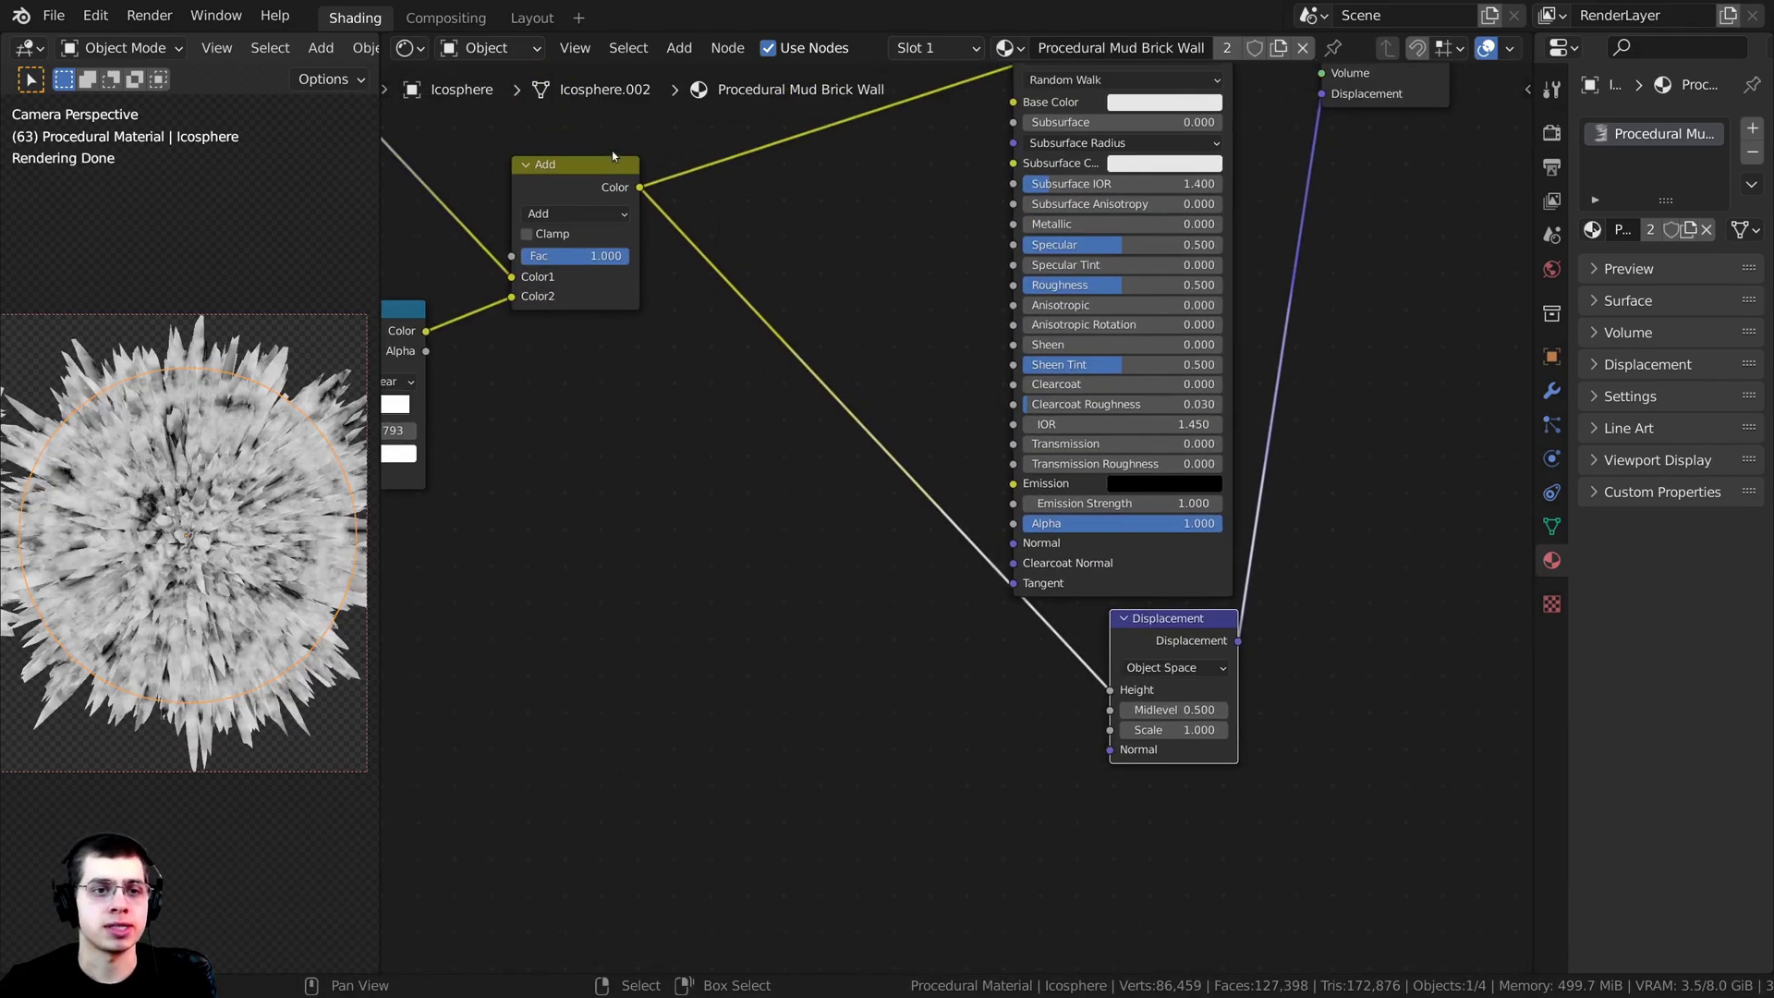
Step: Set the Displacement node's Midlevel to 0
{"action": "middle_click_drag", "start_coordinate": [989, 614], "coordinate": [823, 467]}
{"action": "scroll", "coordinate": [851, 558], "scroll_direction": "up", "scroll_amount": 2}
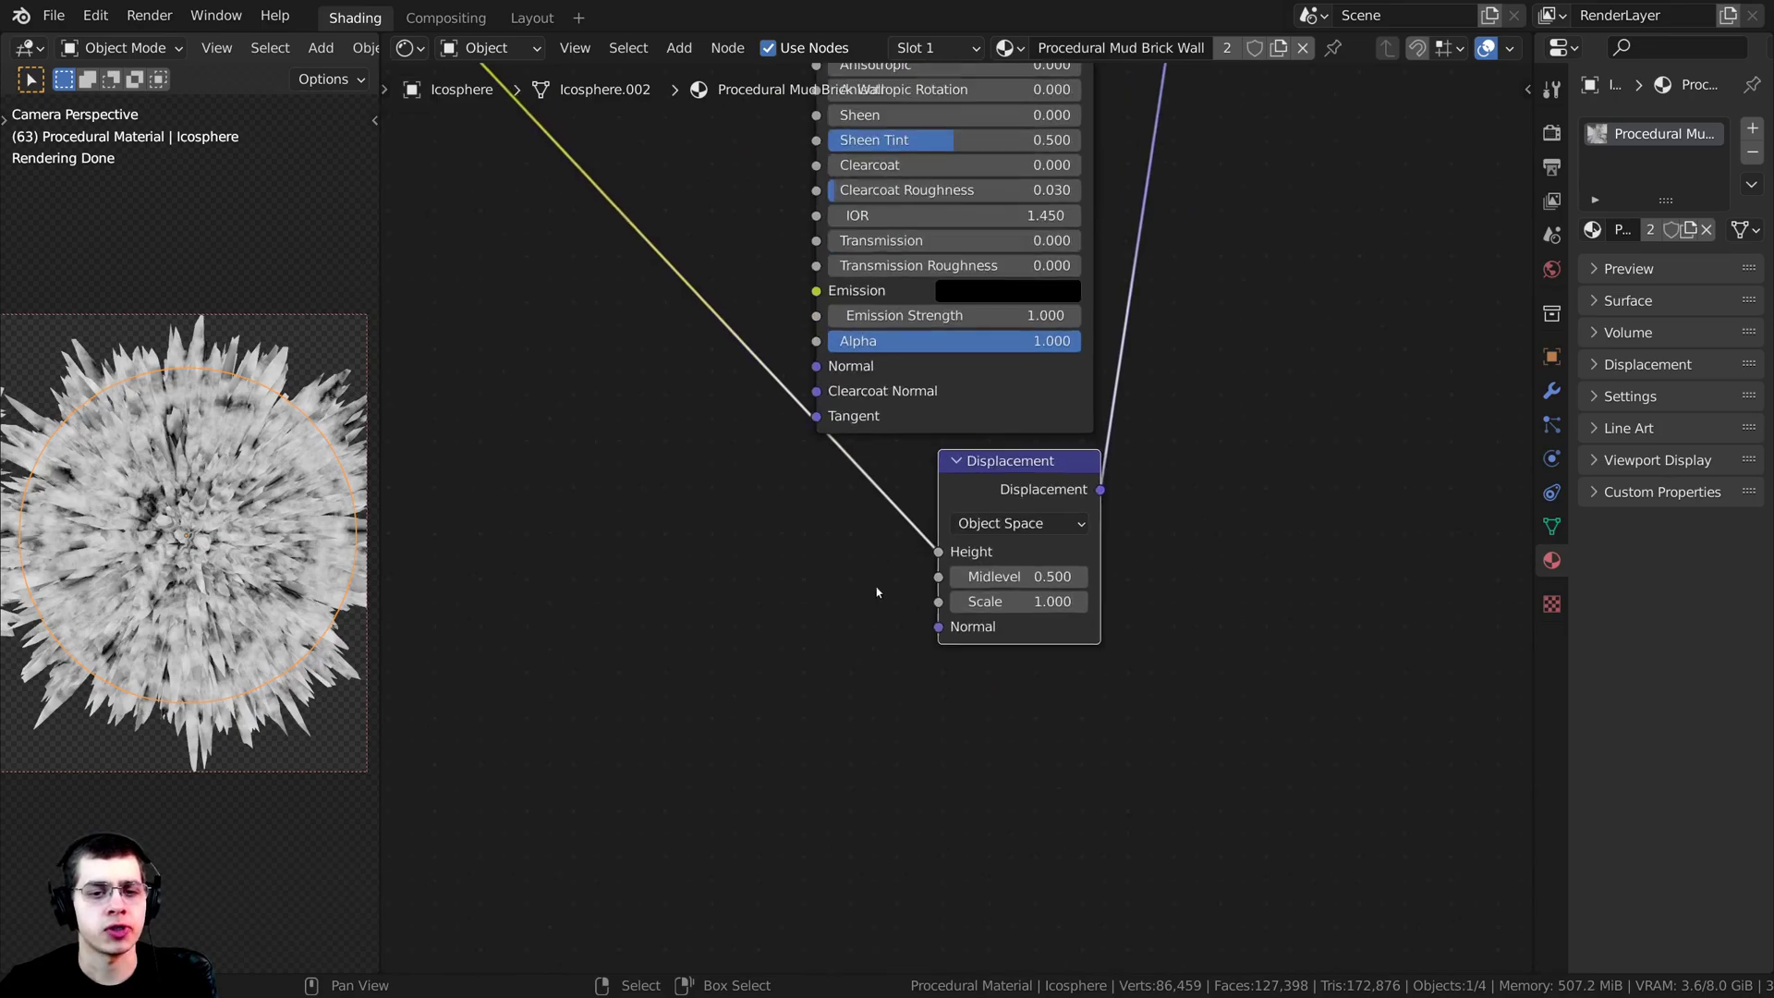
{"action": "left_click_drag", "start_coordinate": [940, 629], "coordinate": [701, 599]}
{"action": "scroll", "coordinate": [693, 596], "scroll_direction": "up", "scroll_amount": 1}
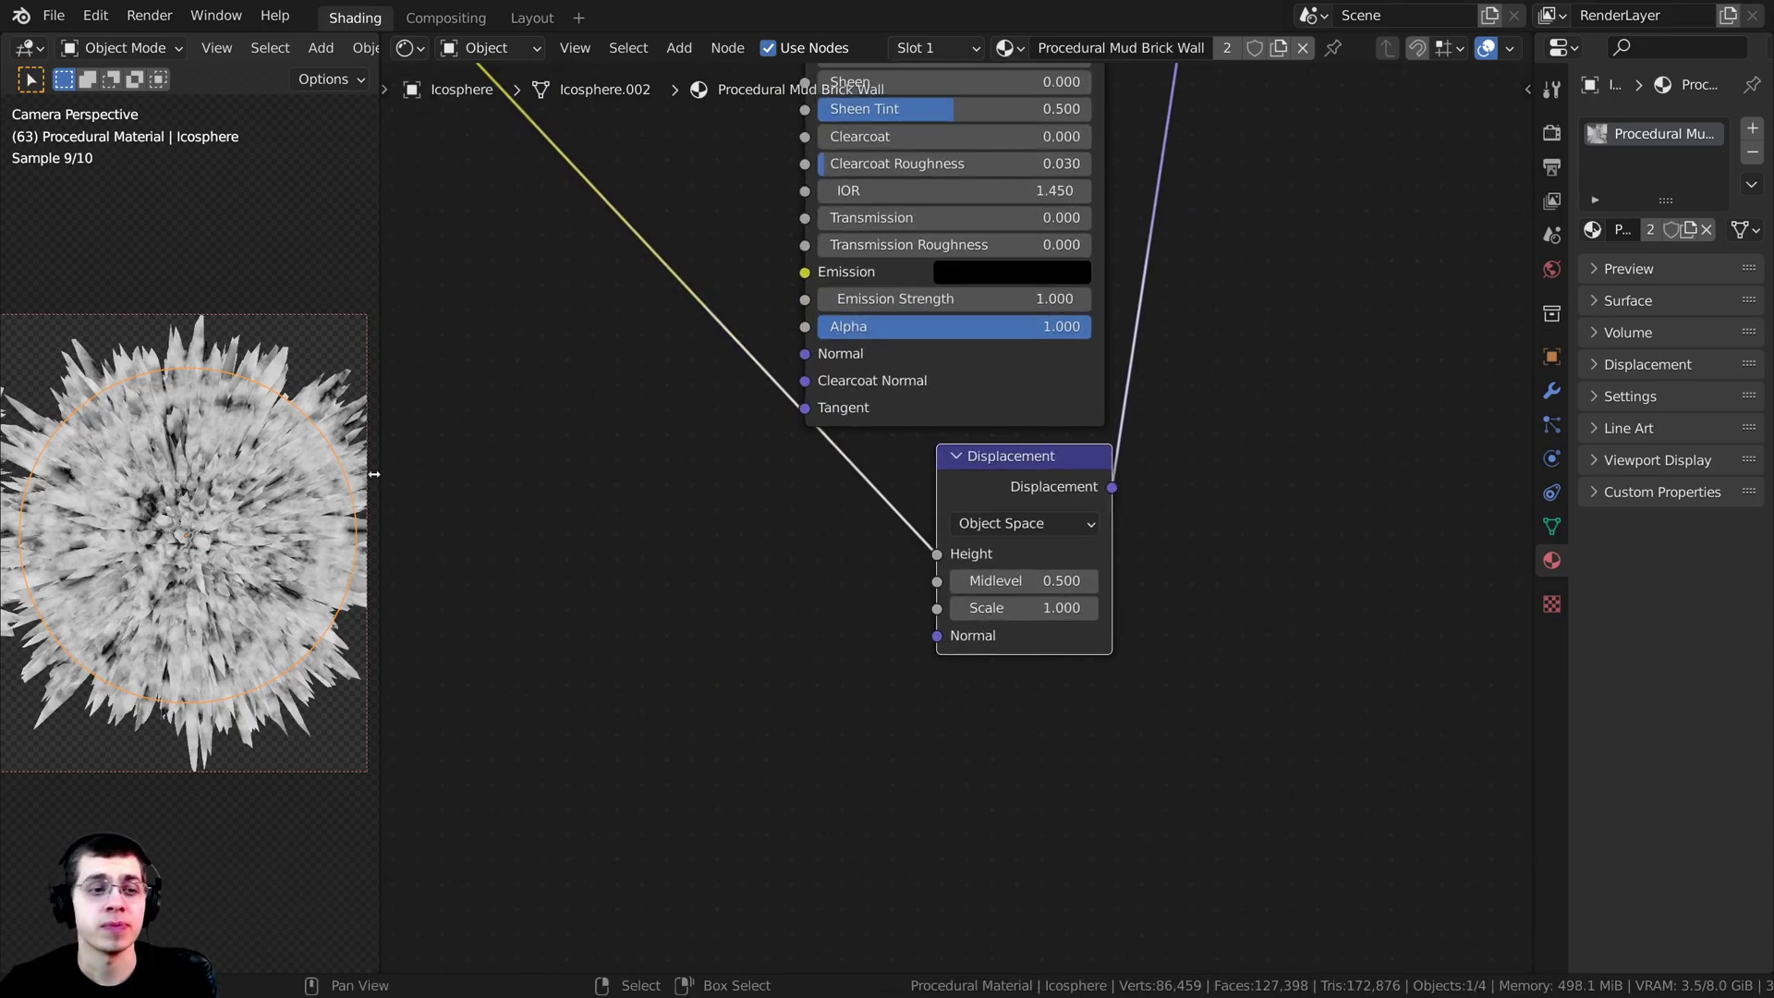
{"action": "scroll", "coordinate": [182, 492], "scroll_direction": "down", "scroll_amount": 1}
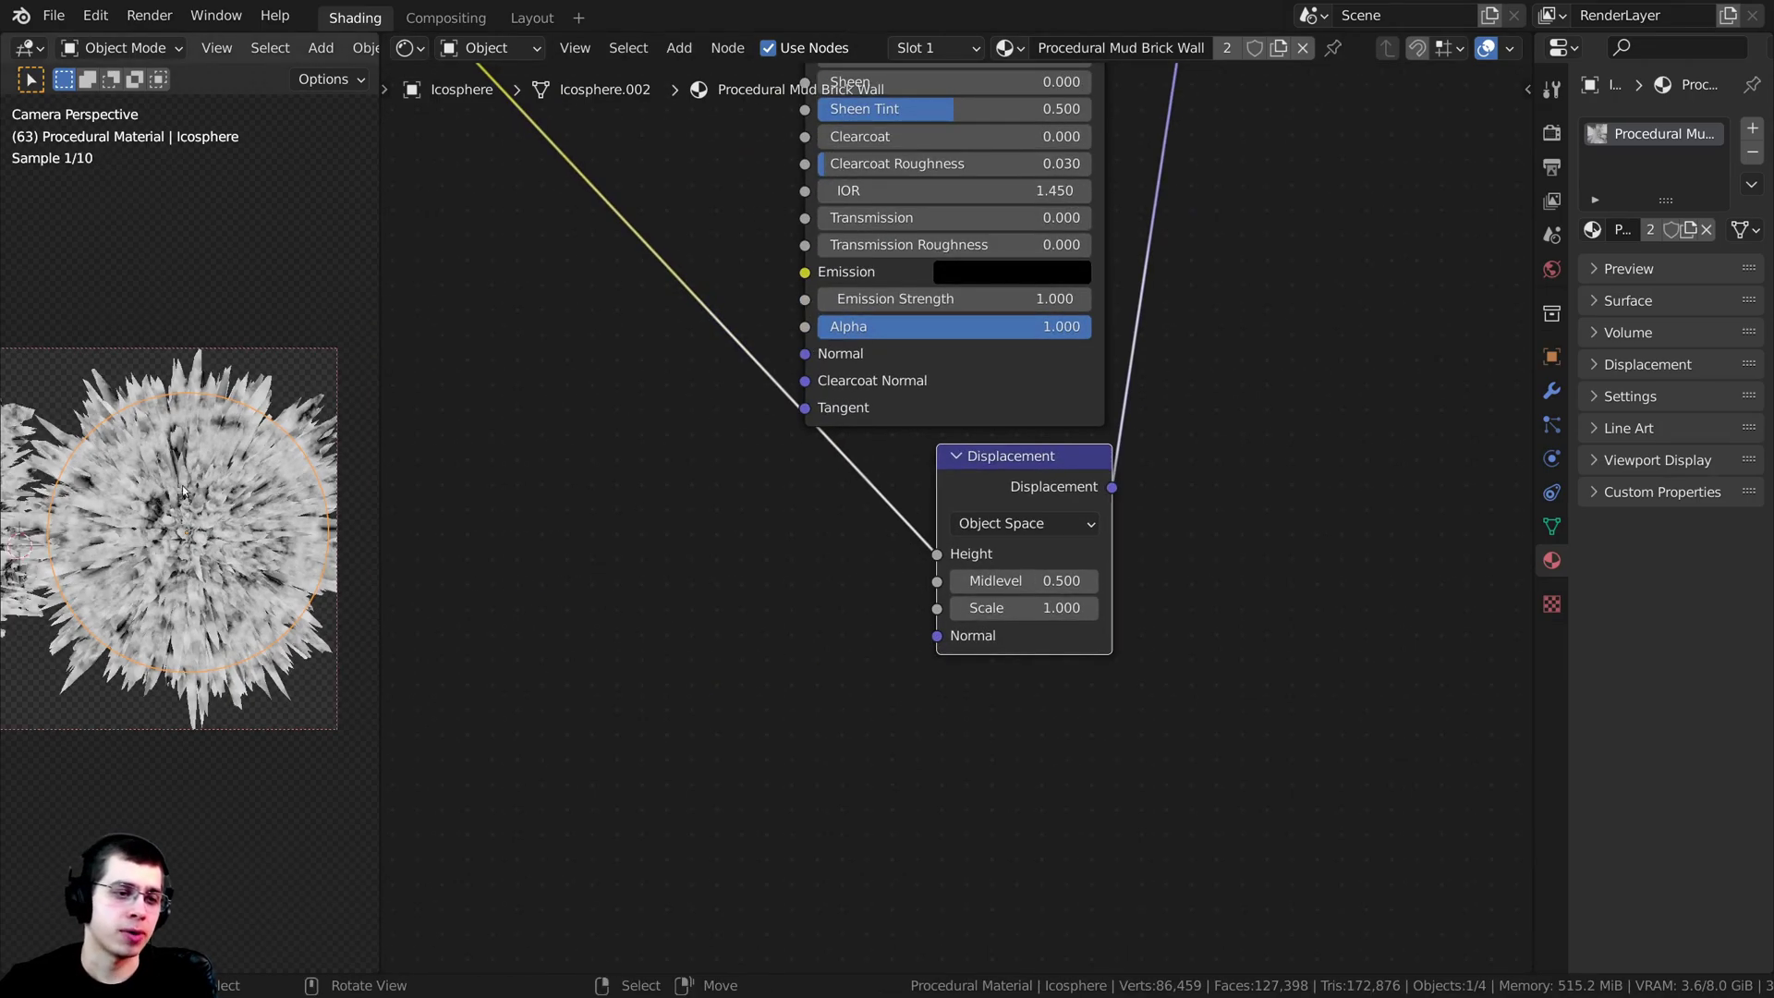
{"action": "middle_click_drag", "start_coordinate": [820, 638], "coordinate": [773, 621]}
{"action": "scroll", "coordinate": [190, 532], "scroll_direction": "up", "scroll_amount": 3}
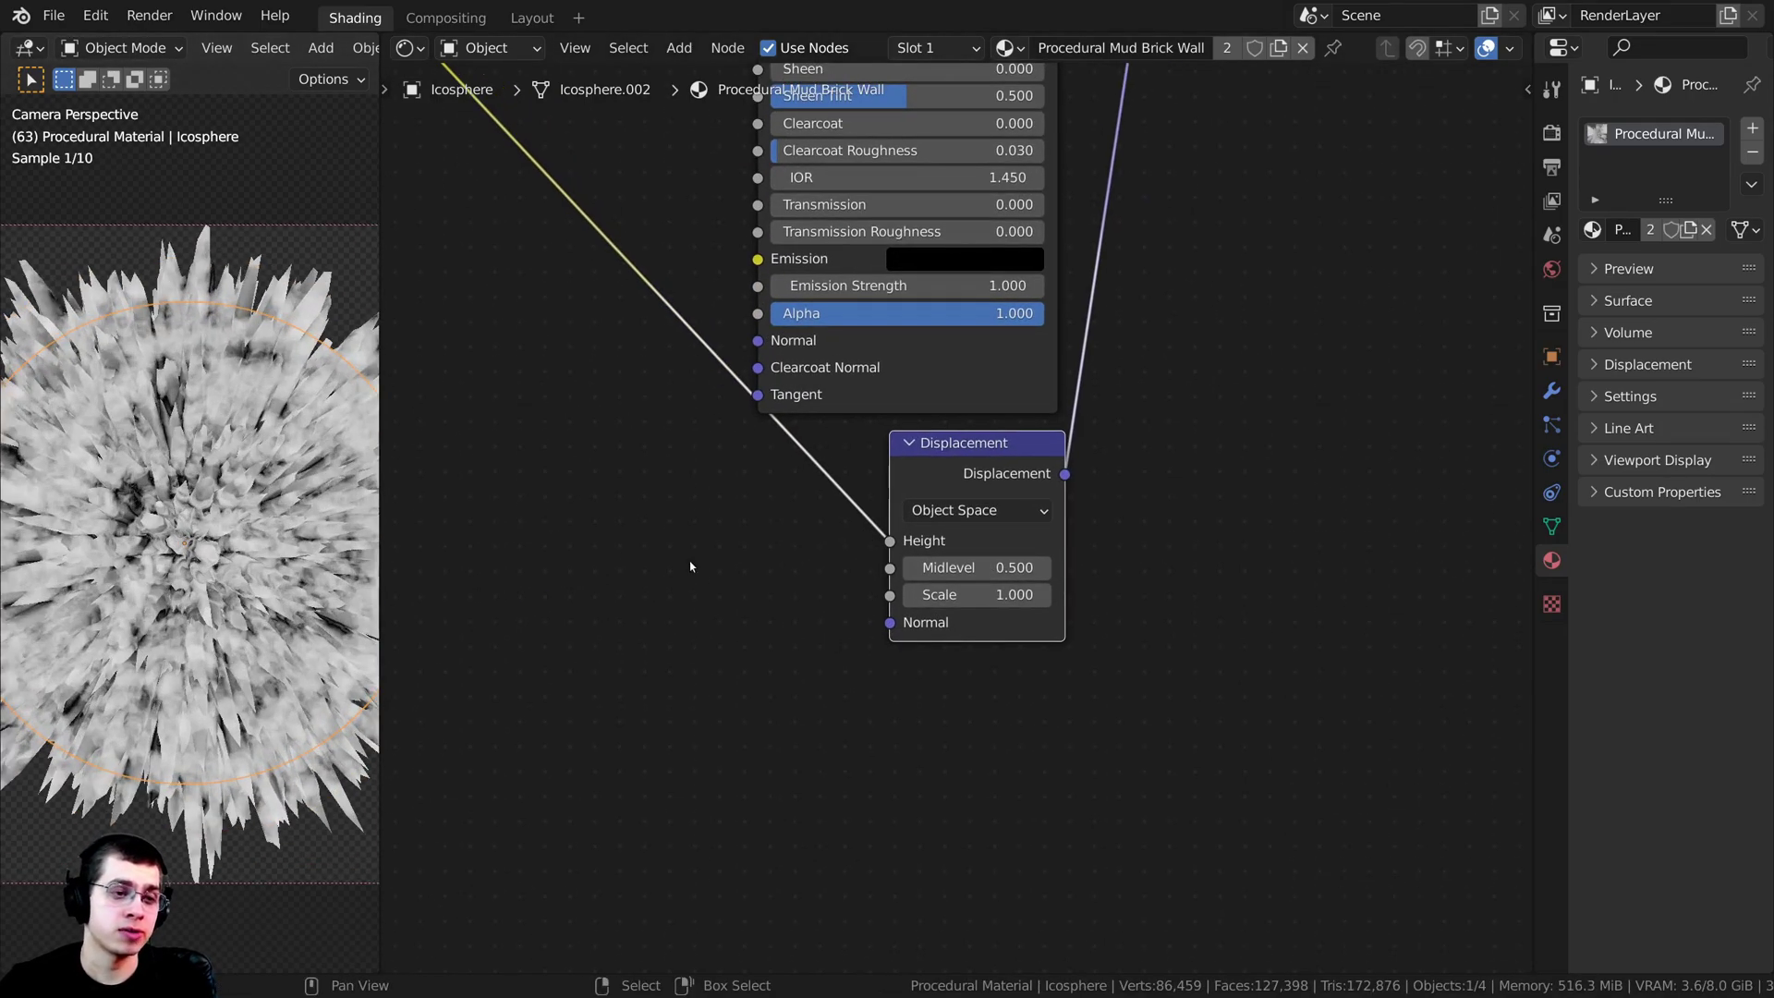
{"action": "scroll", "coordinate": [955, 509], "scroll_direction": "up", "scroll_amount": 4}
{"action": "scroll", "coordinate": [1052, 596], "scroll_direction": "up", "scroll_amount": 1}
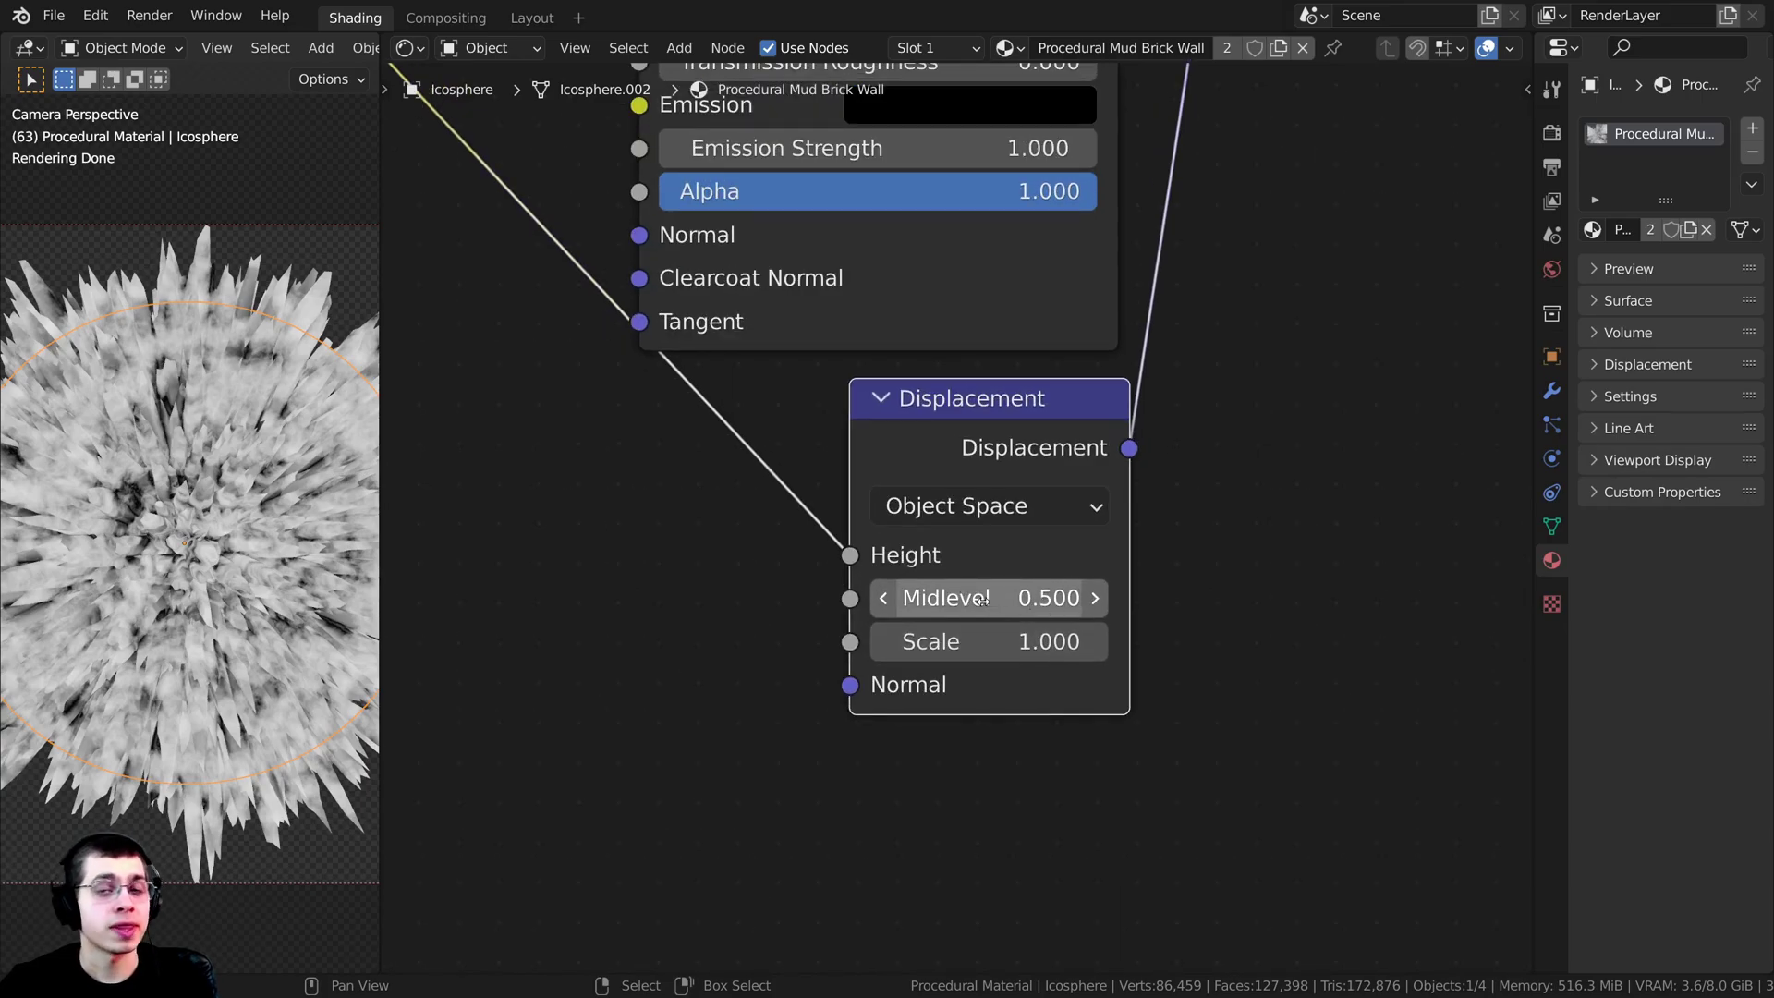
{"action": "left_click", "coordinate": [982, 600]}
{"action": "type", "text": "0"}
{"action": "key", "text": "Return"}
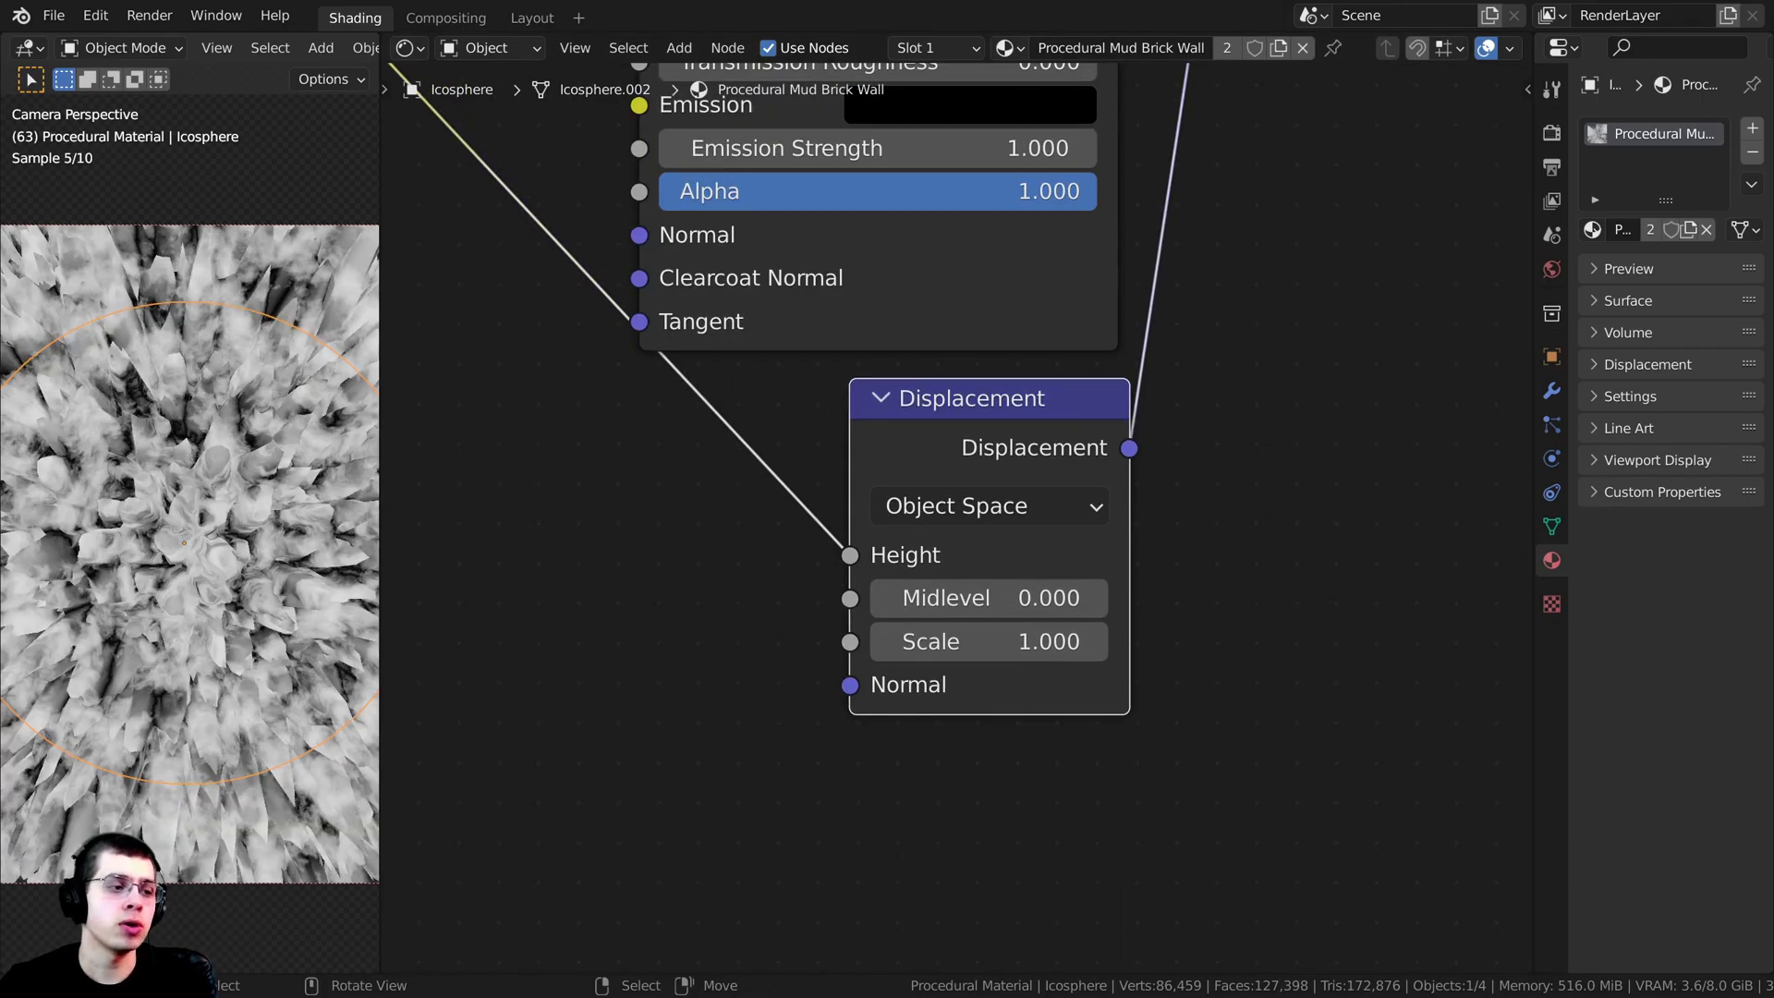
Step: Set the Displacement node's Scale to 0.025 and inspect the displaced ico sphere surface up close
{"action": "scroll", "coordinate": [958, 522], "scroll_direction": "up", "scroll_amount": 1}
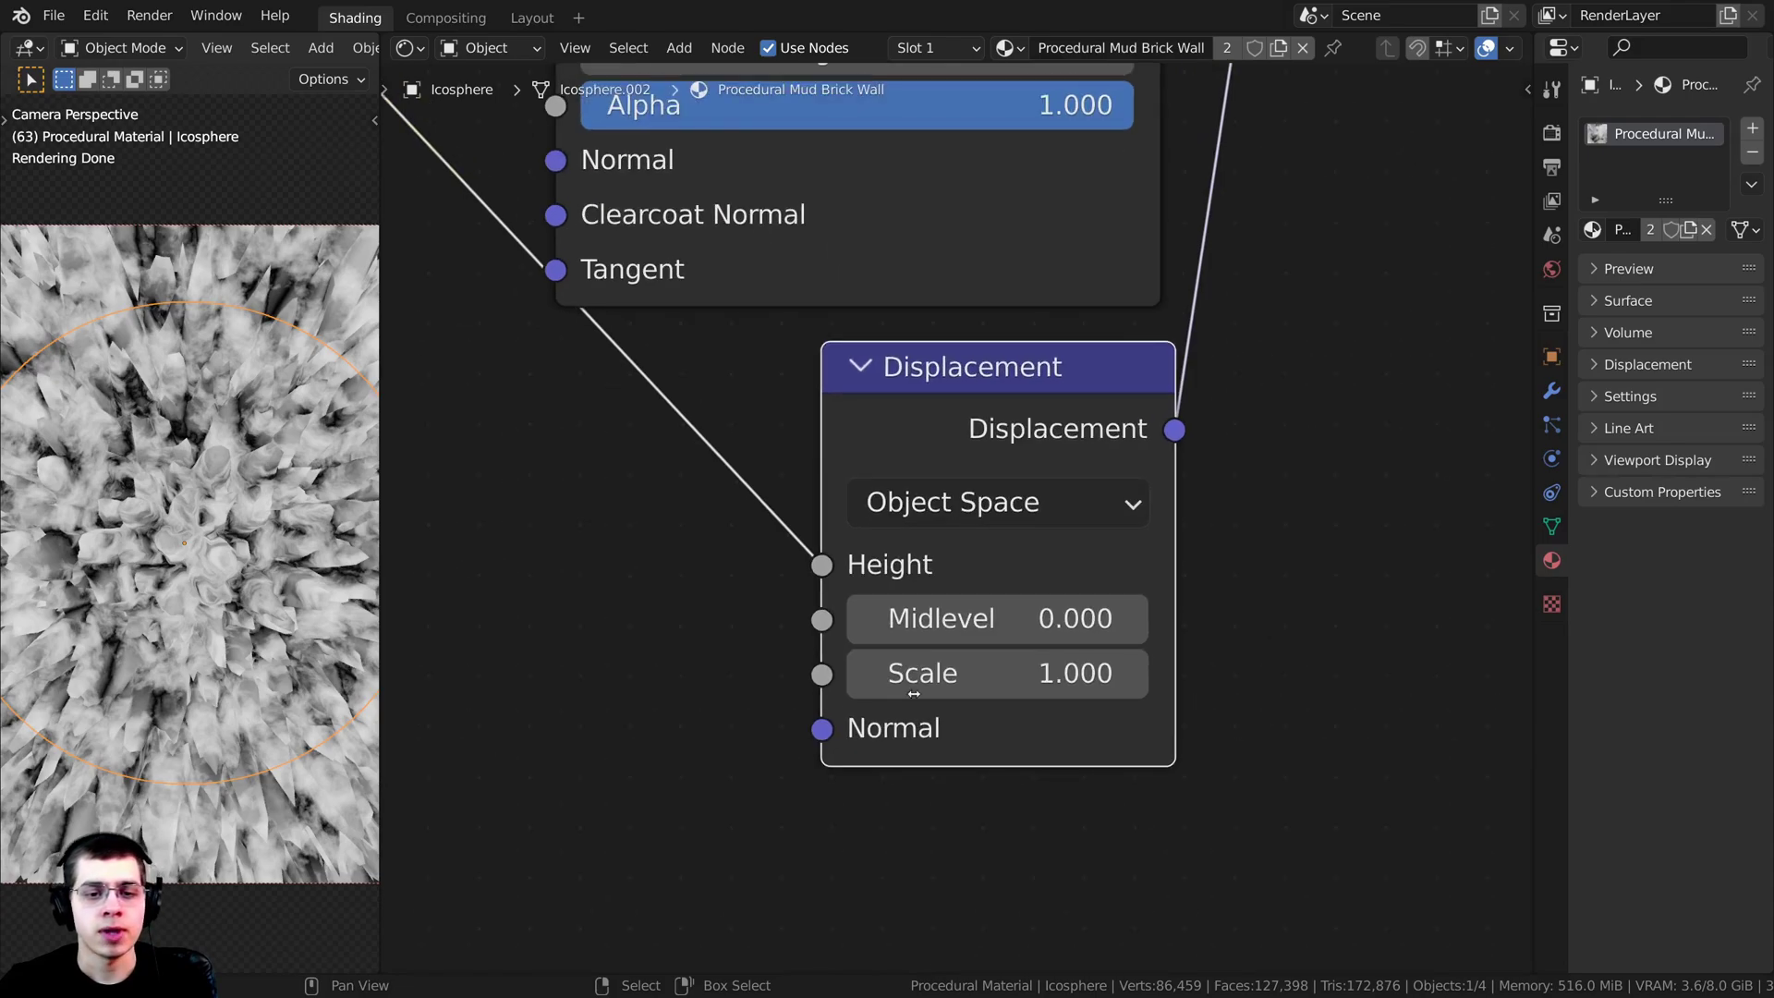
{"action": "left_click", "coordinate": [954, 680]}
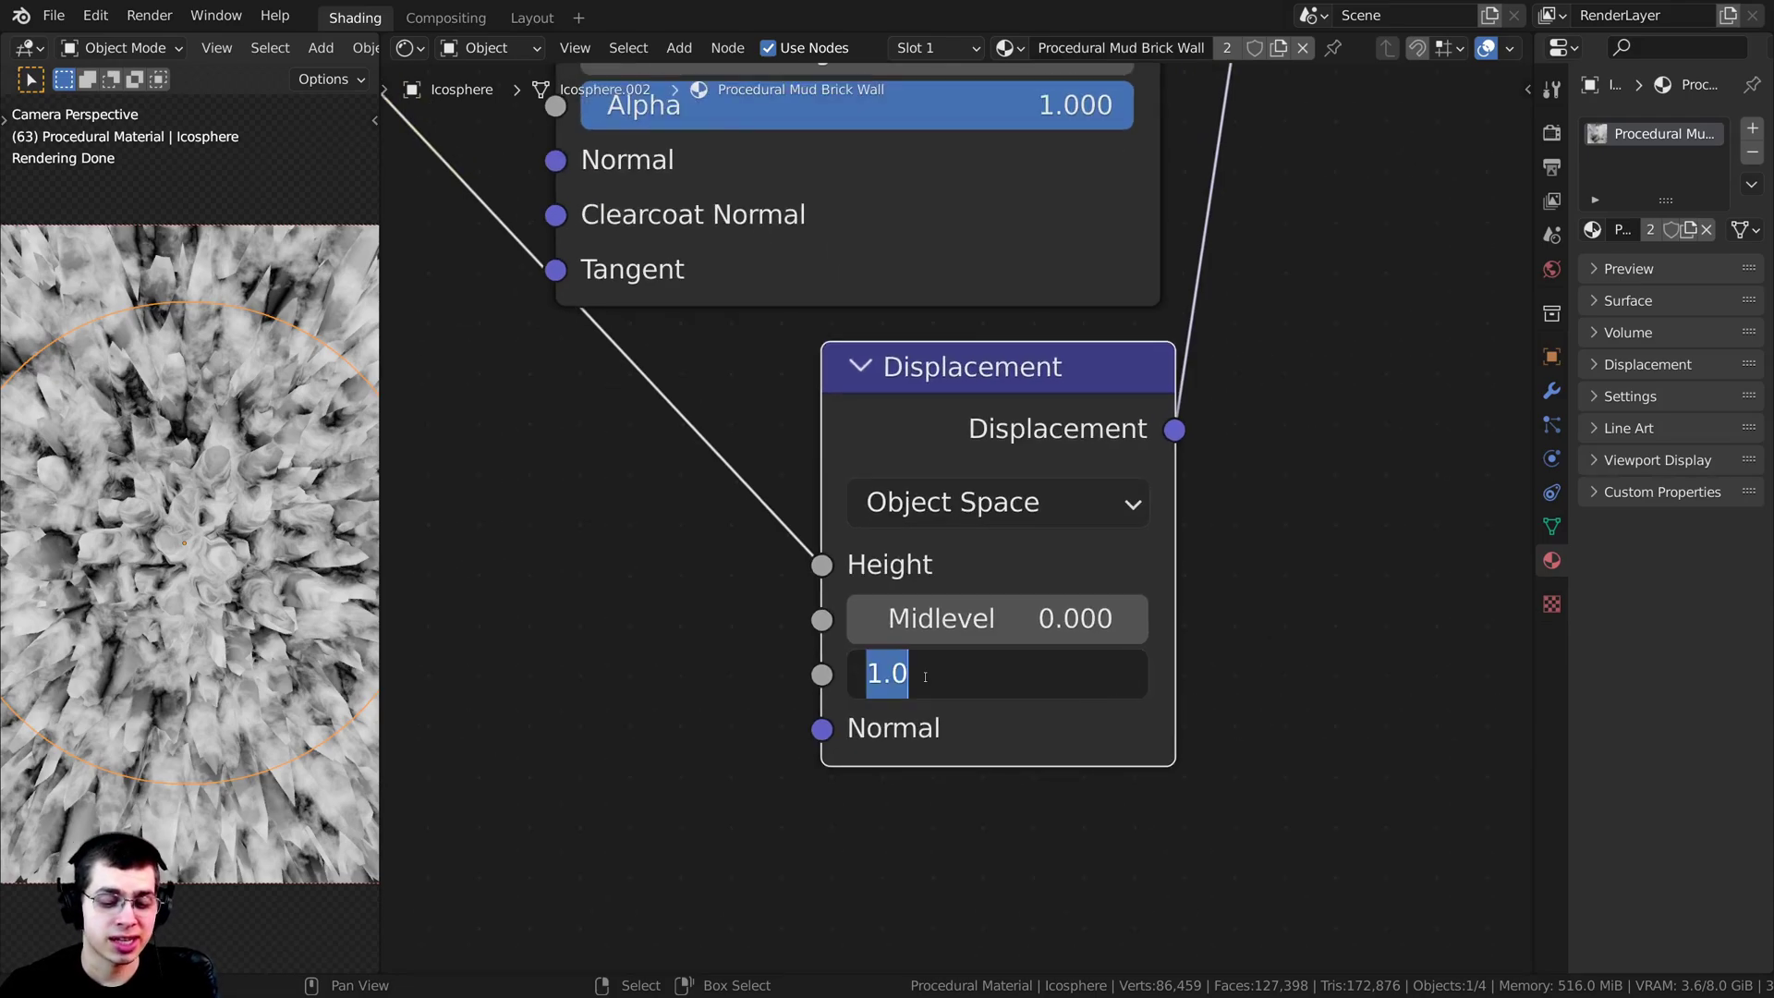
{"action": "type", "text": "."}
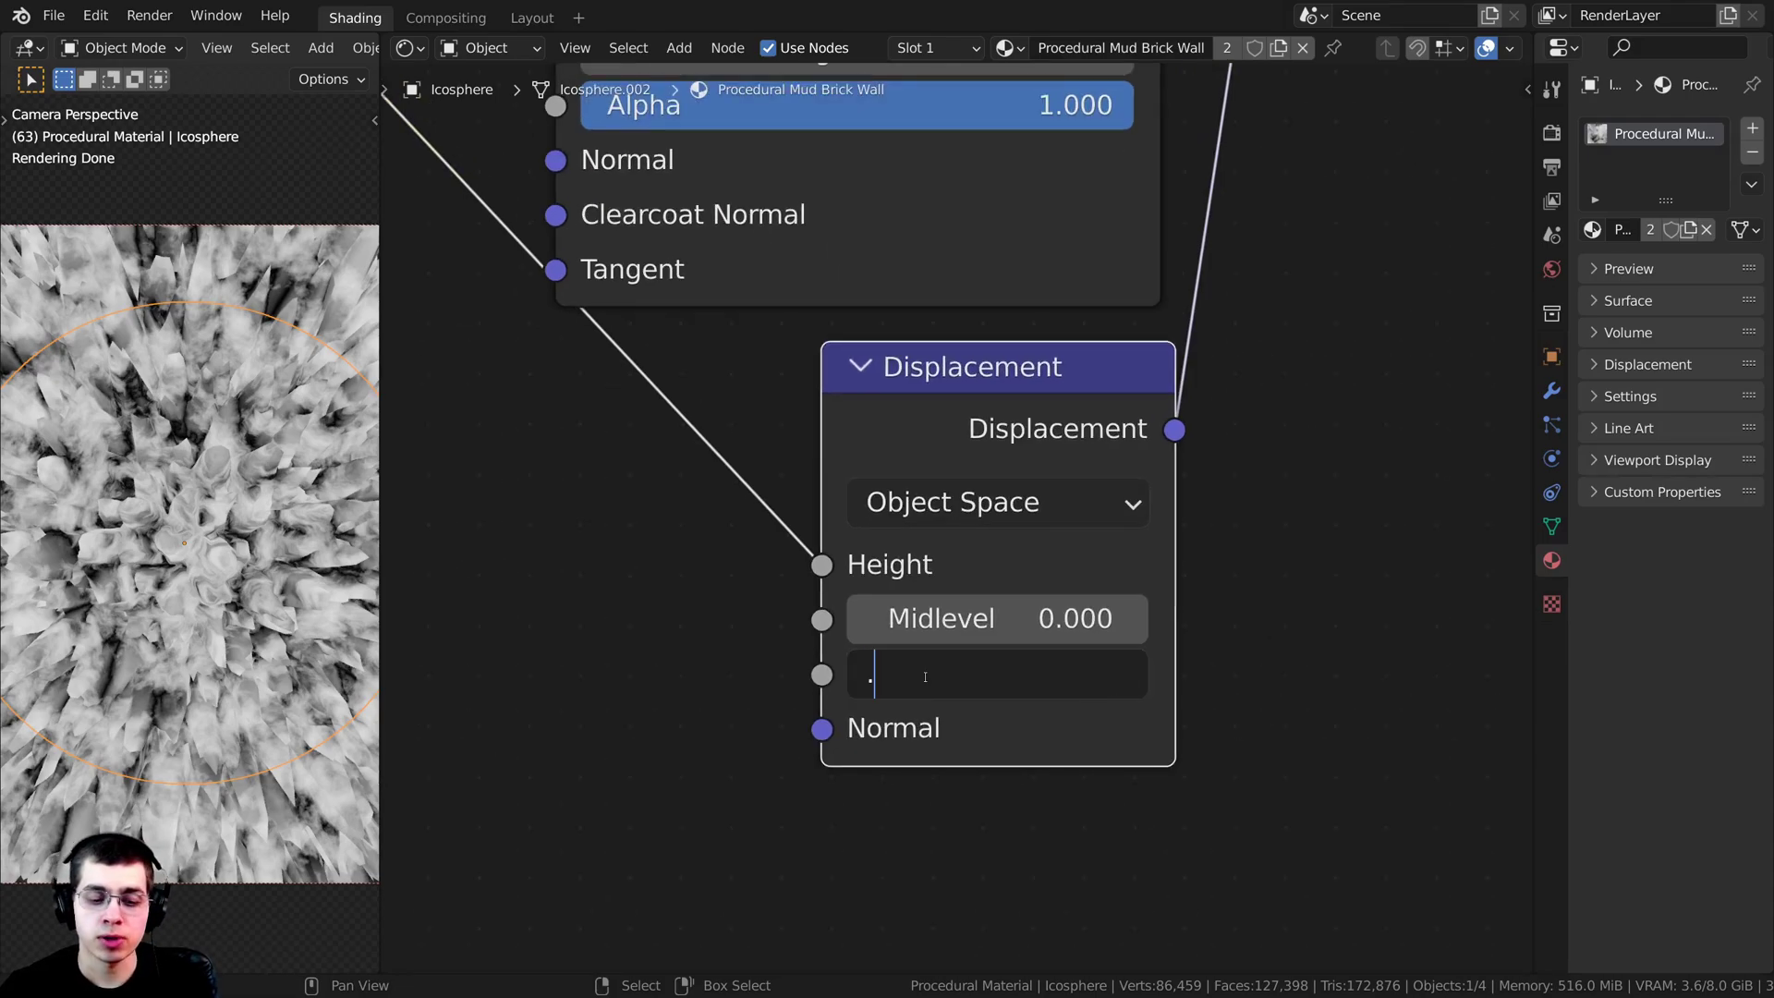
{"action": "type", "text": "025"}
{"action": "key", "text": "Return"}
{"action": "scroll", "coordinate": [956, 523], "scroll_direction": "up", "scroll_amount": 1}
{"action": "scroll", "coordinate": [102, 421], "scroll_direction": "up", "scroll_amount": 2}
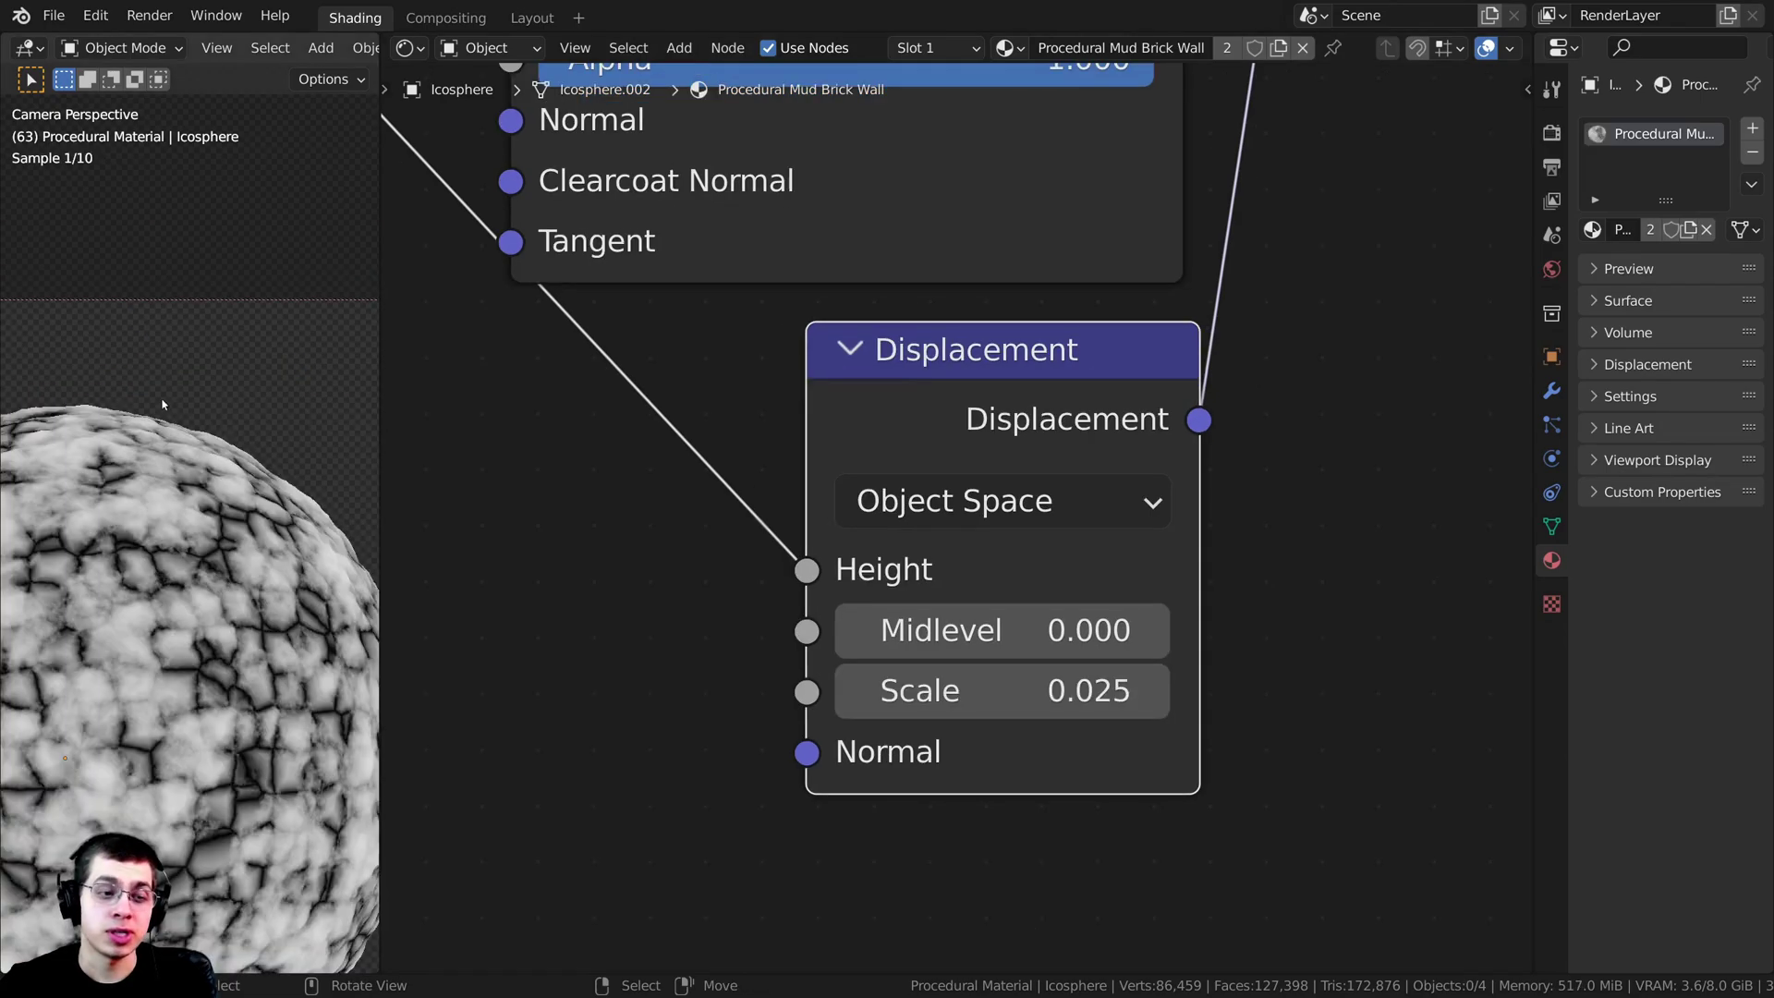
{"action": "scroll", "coordinate": [148, 453], "scroll_direction": "up", "scroll_amount": 2}
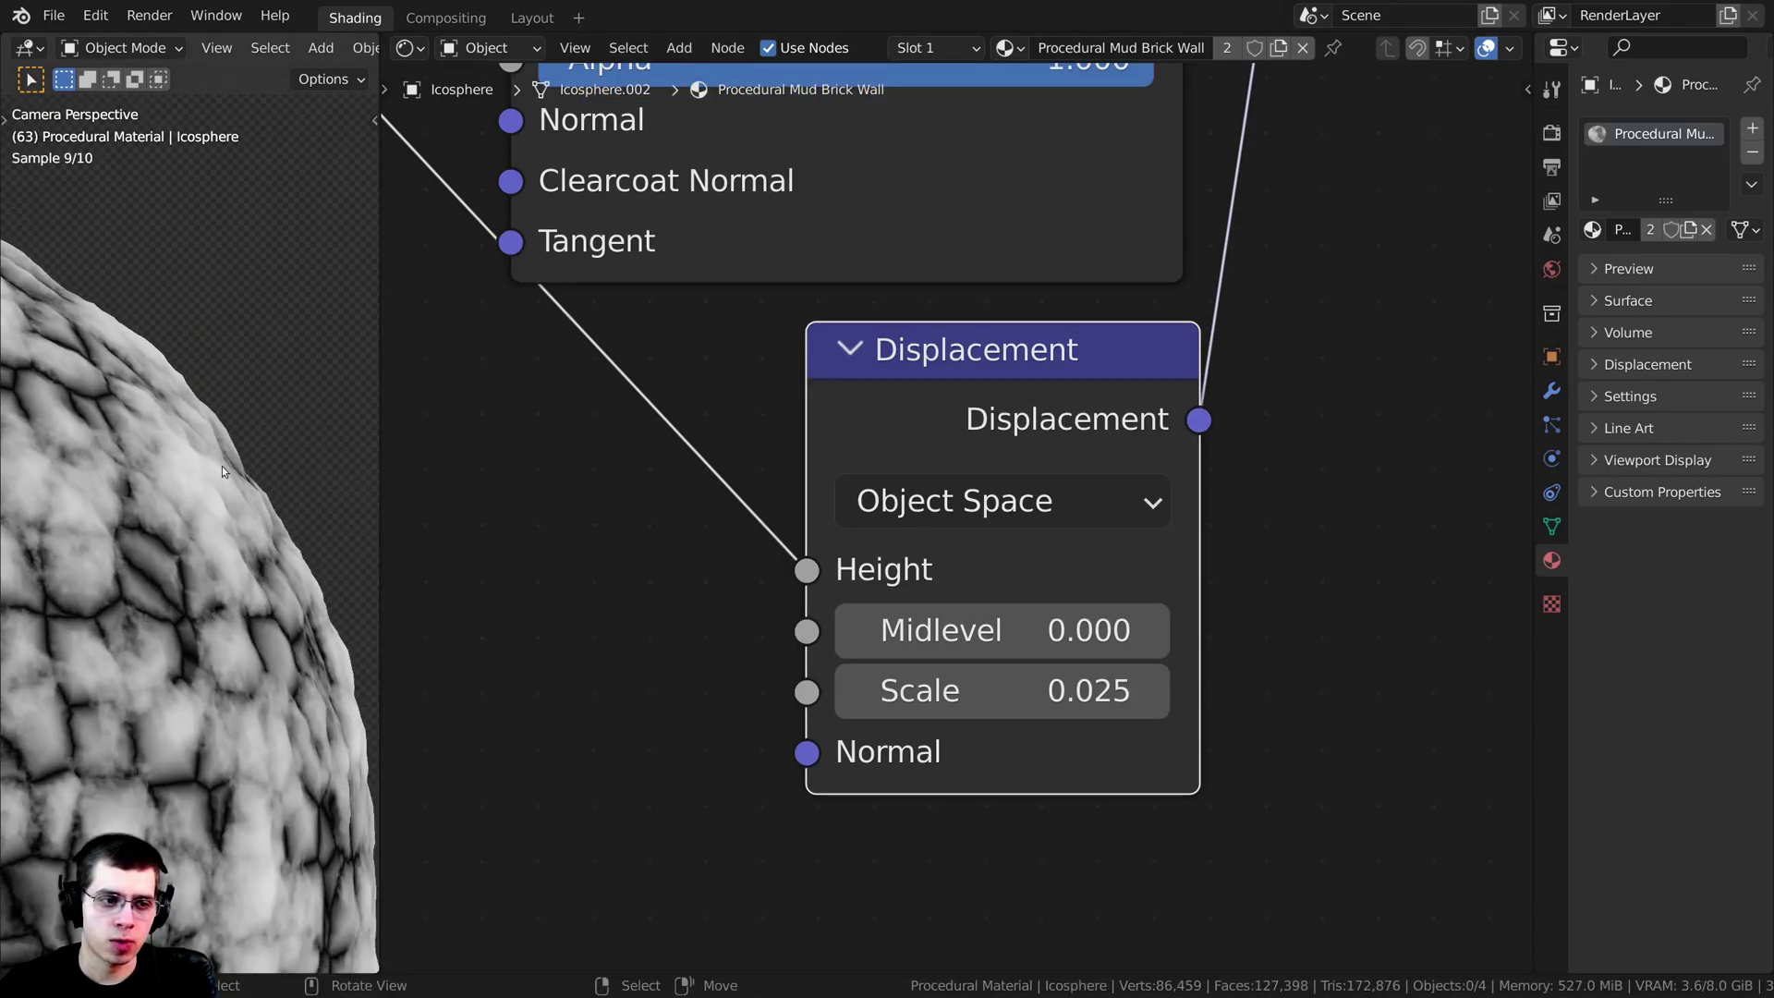
{"action": "scroll", "coordinate": [148, 499], "scroll_direction": "up", "scroll_amount": 3}
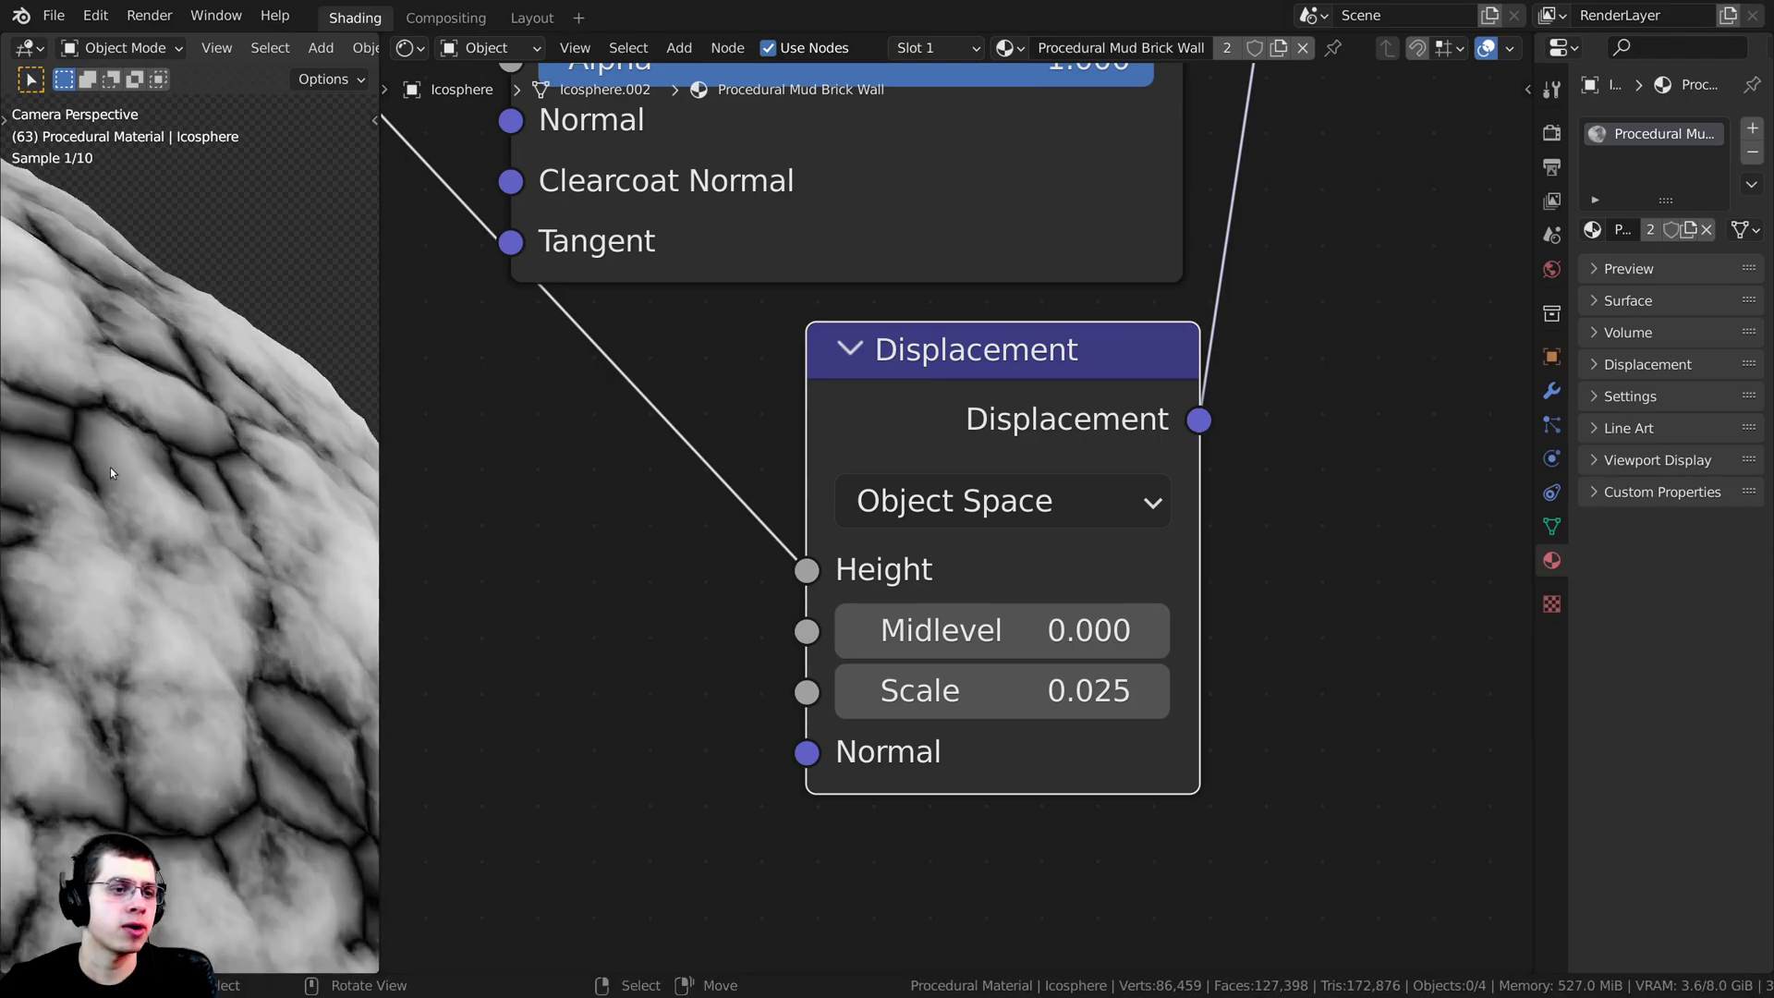
Step: Connect the Principled BSDF to the Material Output's Surface in place of the preview and move the Material Output node further away
{"action": "scroll", "coordinate": [139, 462], "scroll_direction": "down", "scroll_amount": 8}
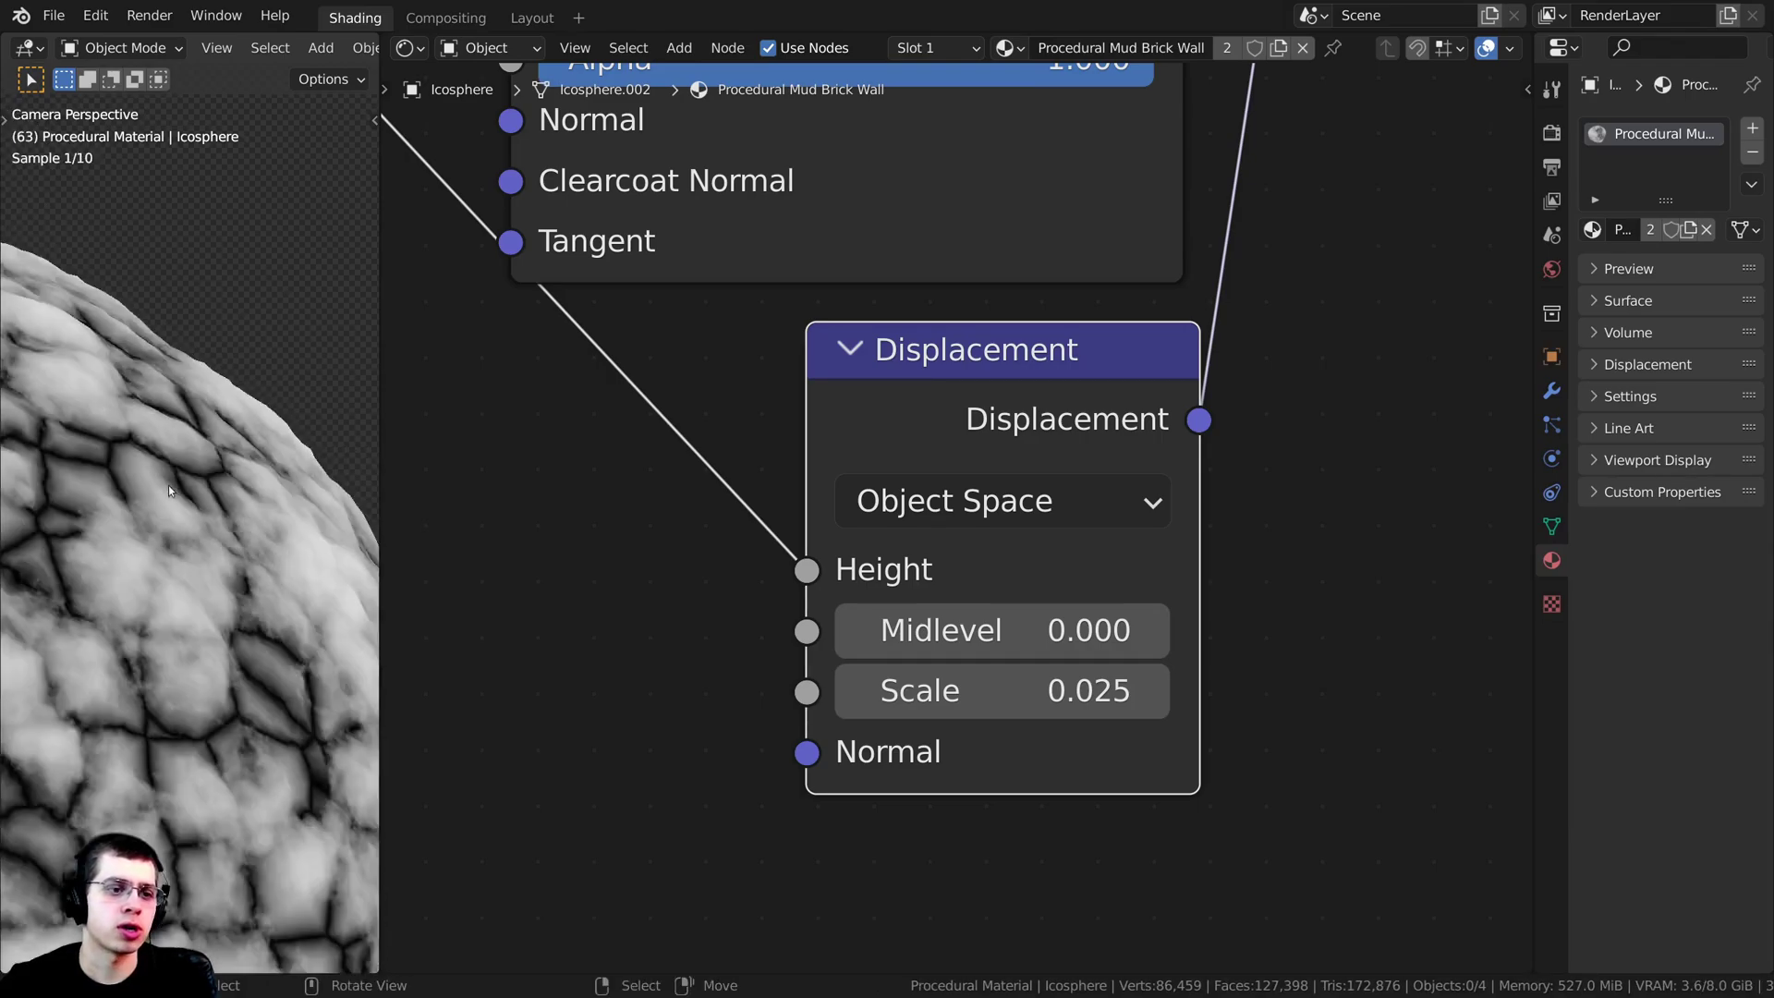
{"action": "middle_click_drag", "start_coordinate": [182, 533], "coordinate": [231, 562], "text": "shift"}
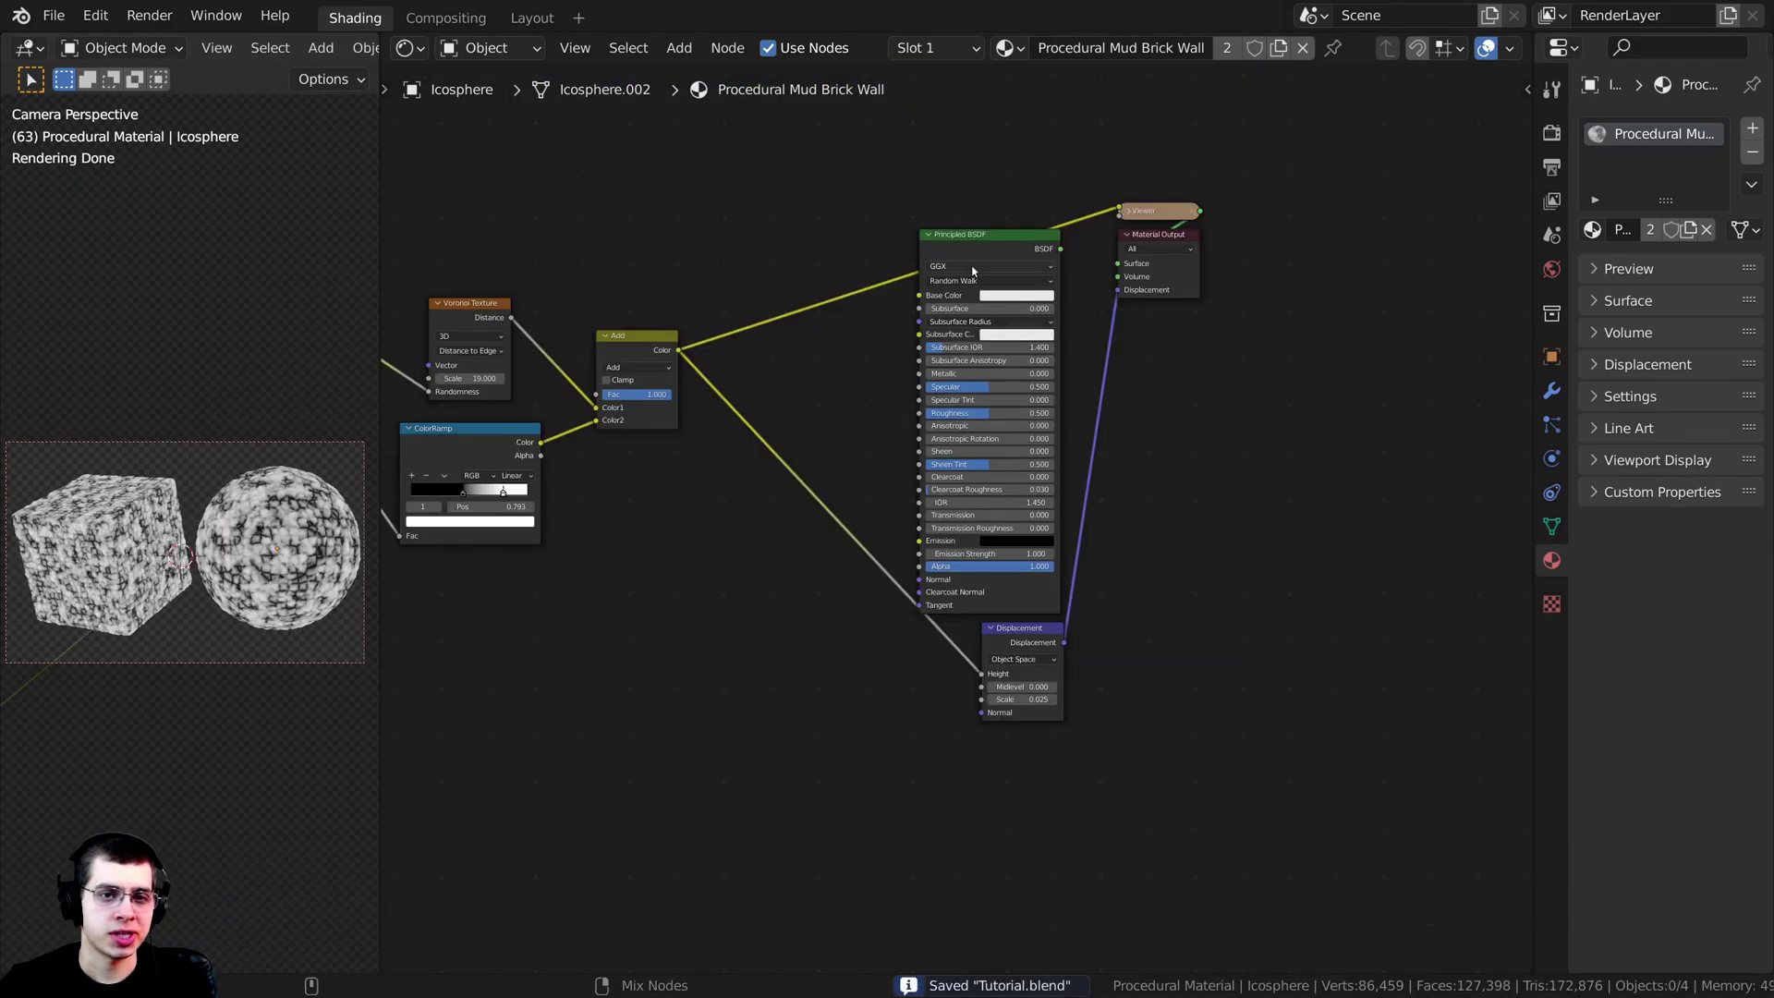
{"action": "left_click", "coordinate": [975, 247], "text": "ctrl+shift"}
{"action": "left_click_drag", "start_coordinate": [1173, 236], "coordinate": [1224, 257]}
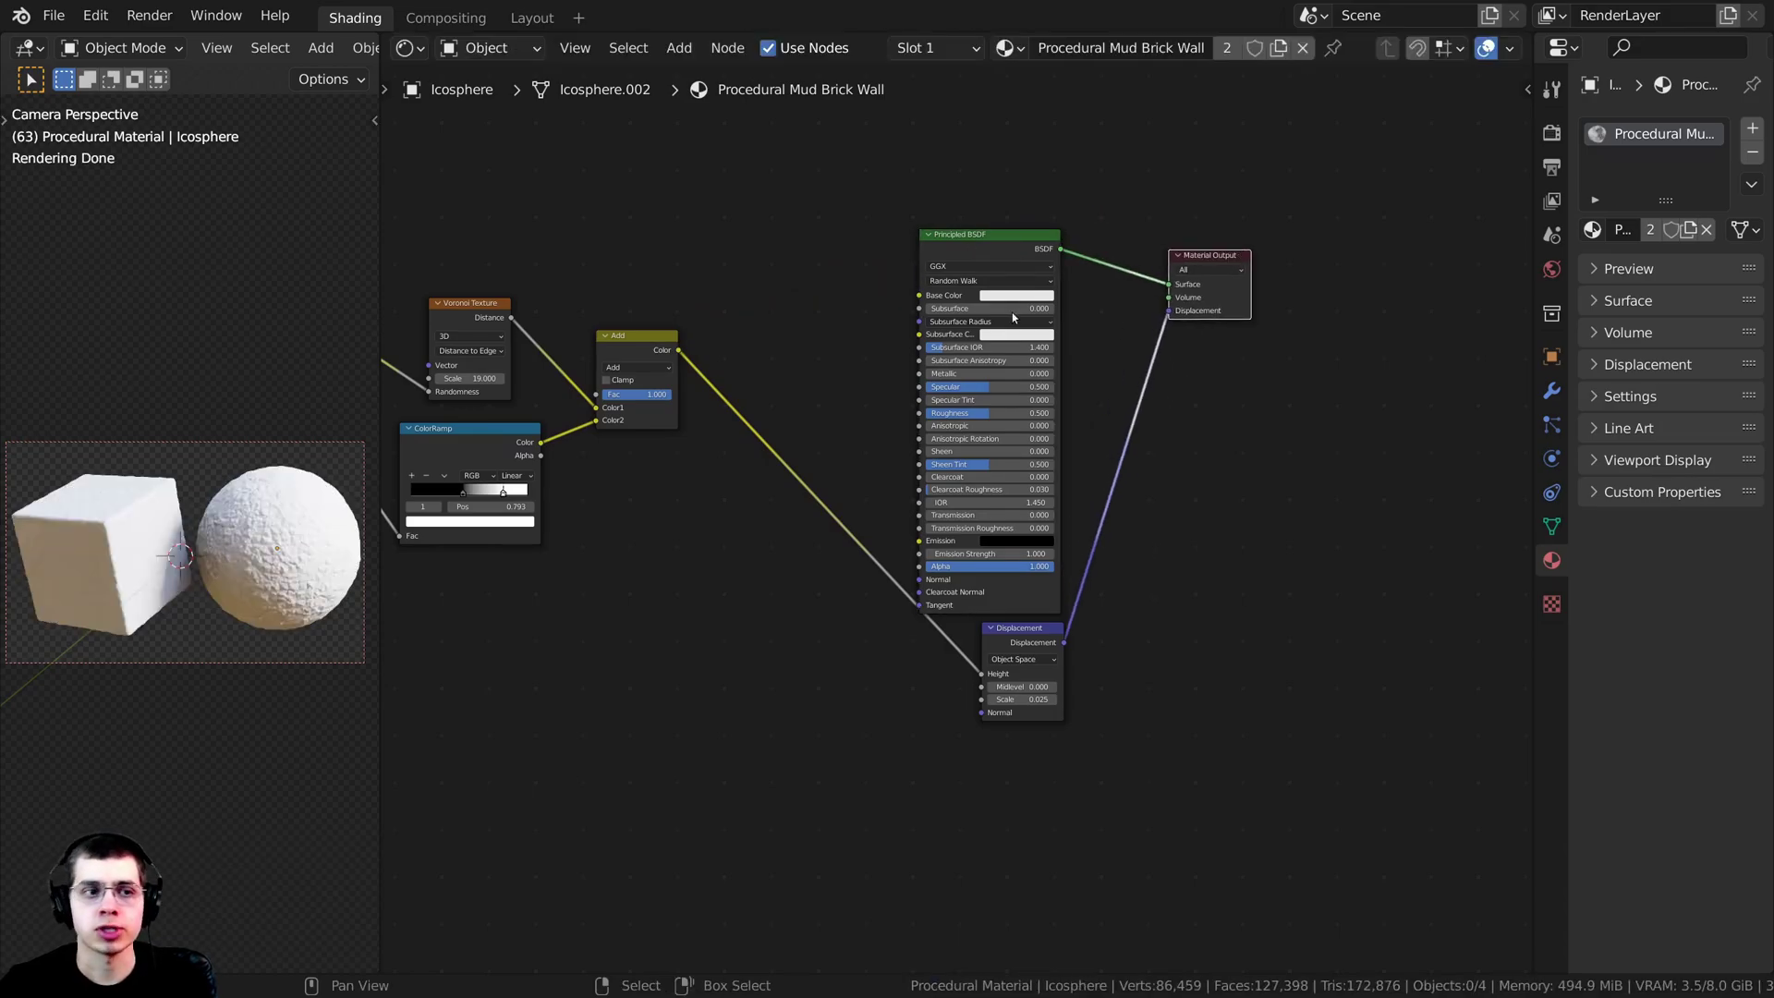
Step: Set the Principled BSDF's Roughness to 0.7
{"action": "middle_click_drag", "start_coordinate": [651, 386], "coordinate": [825, 388]}
{"action": "key", "text": "KP_Decimal"}
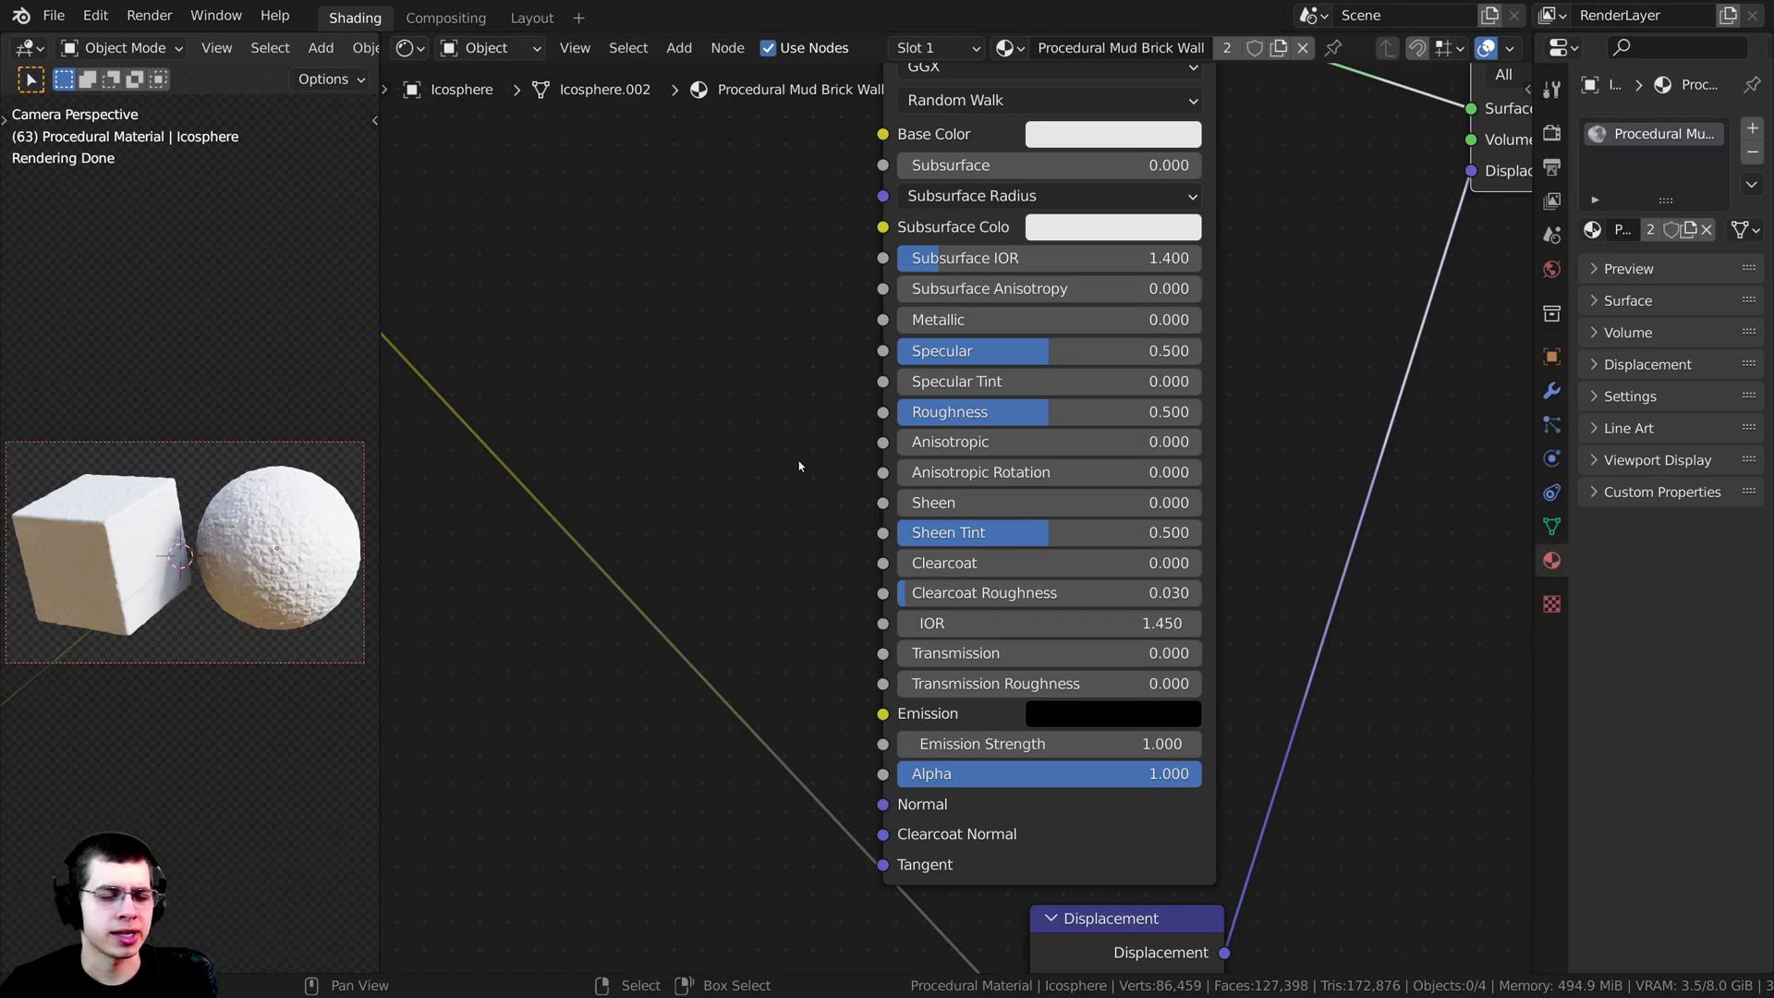
{"action": "left_click", "coordinate": [1035, 416]}
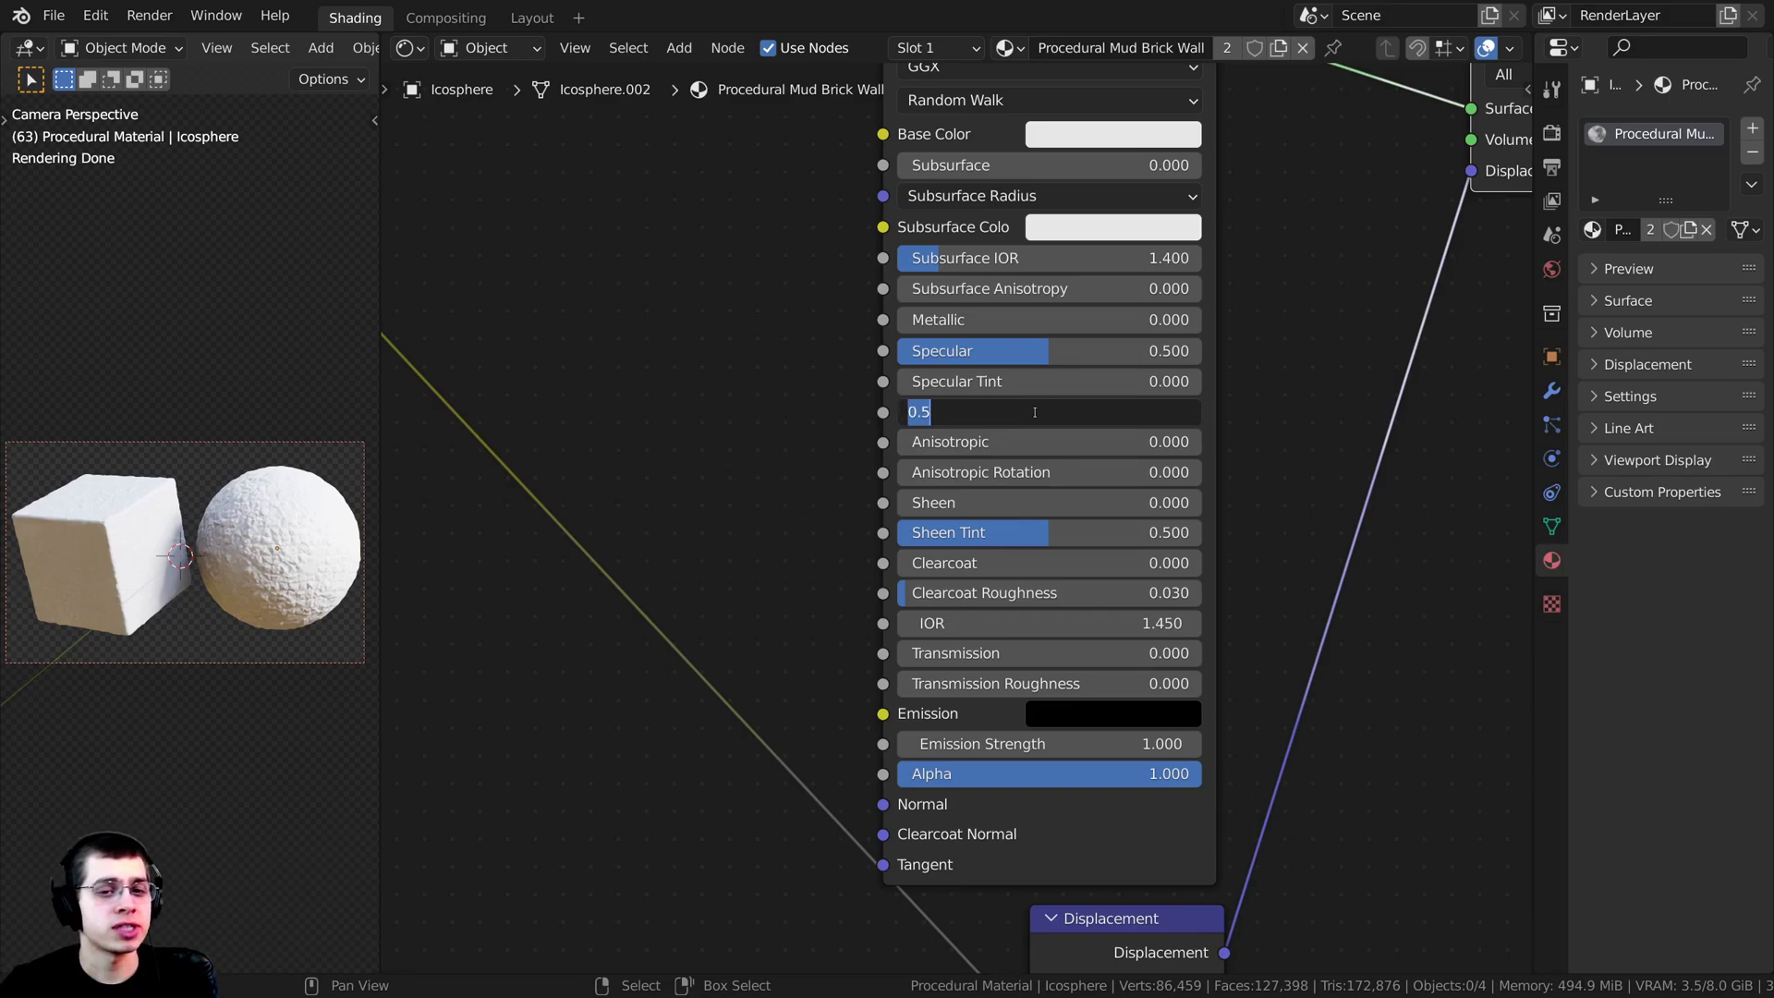
{"action": "type", "text": ".7"}
{"action": "key", "text": "Return"}
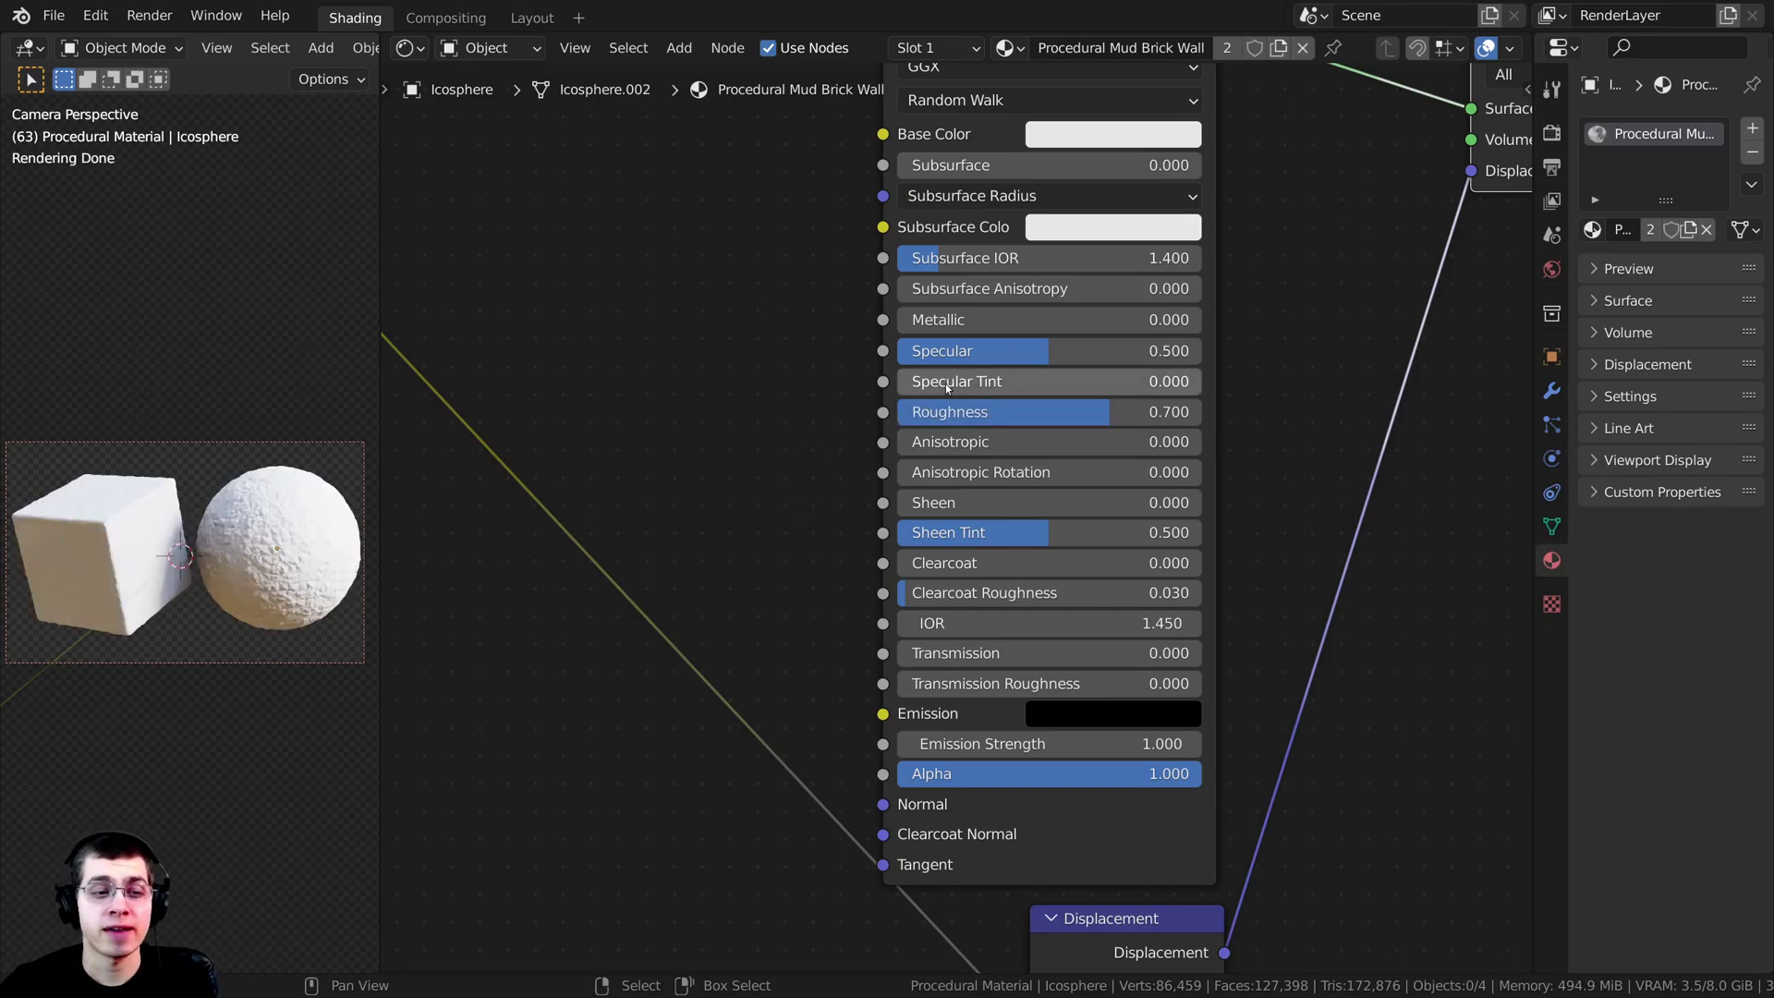
Step: Add a ColorRamp node above the Add node, in the gap before the Principled BSDF
{"action": "scroll", "coordinate": [773, 496], "scroll_direction": "down", "scroll_amount": 1}
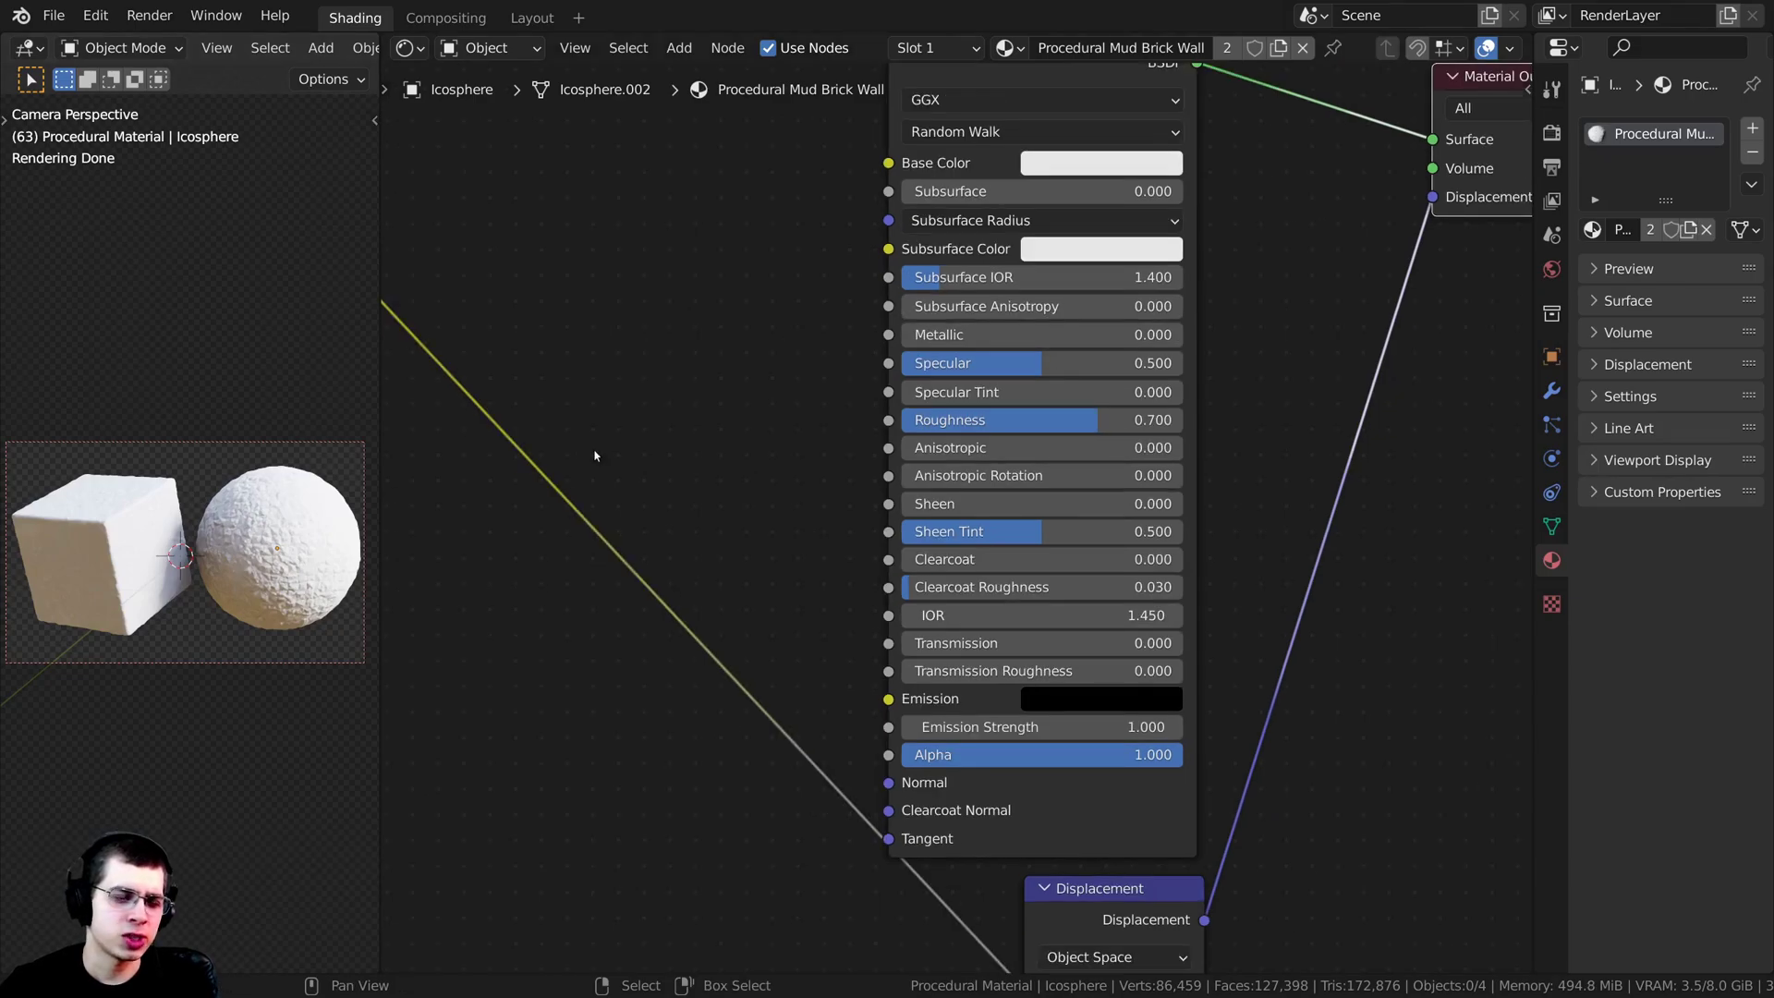
{"action": "scroll", "coordinate": [772, 497], "scroll_direction": "down", "scroll_amount": 4}
{"action": "scroll", "coordinate": [773, 496], "scroll_direction": "down", "scroll_amount": 1}
{"action": "middle_click_drag", "start_coordinate": [709, 487], "coordinate": [863, 500]}
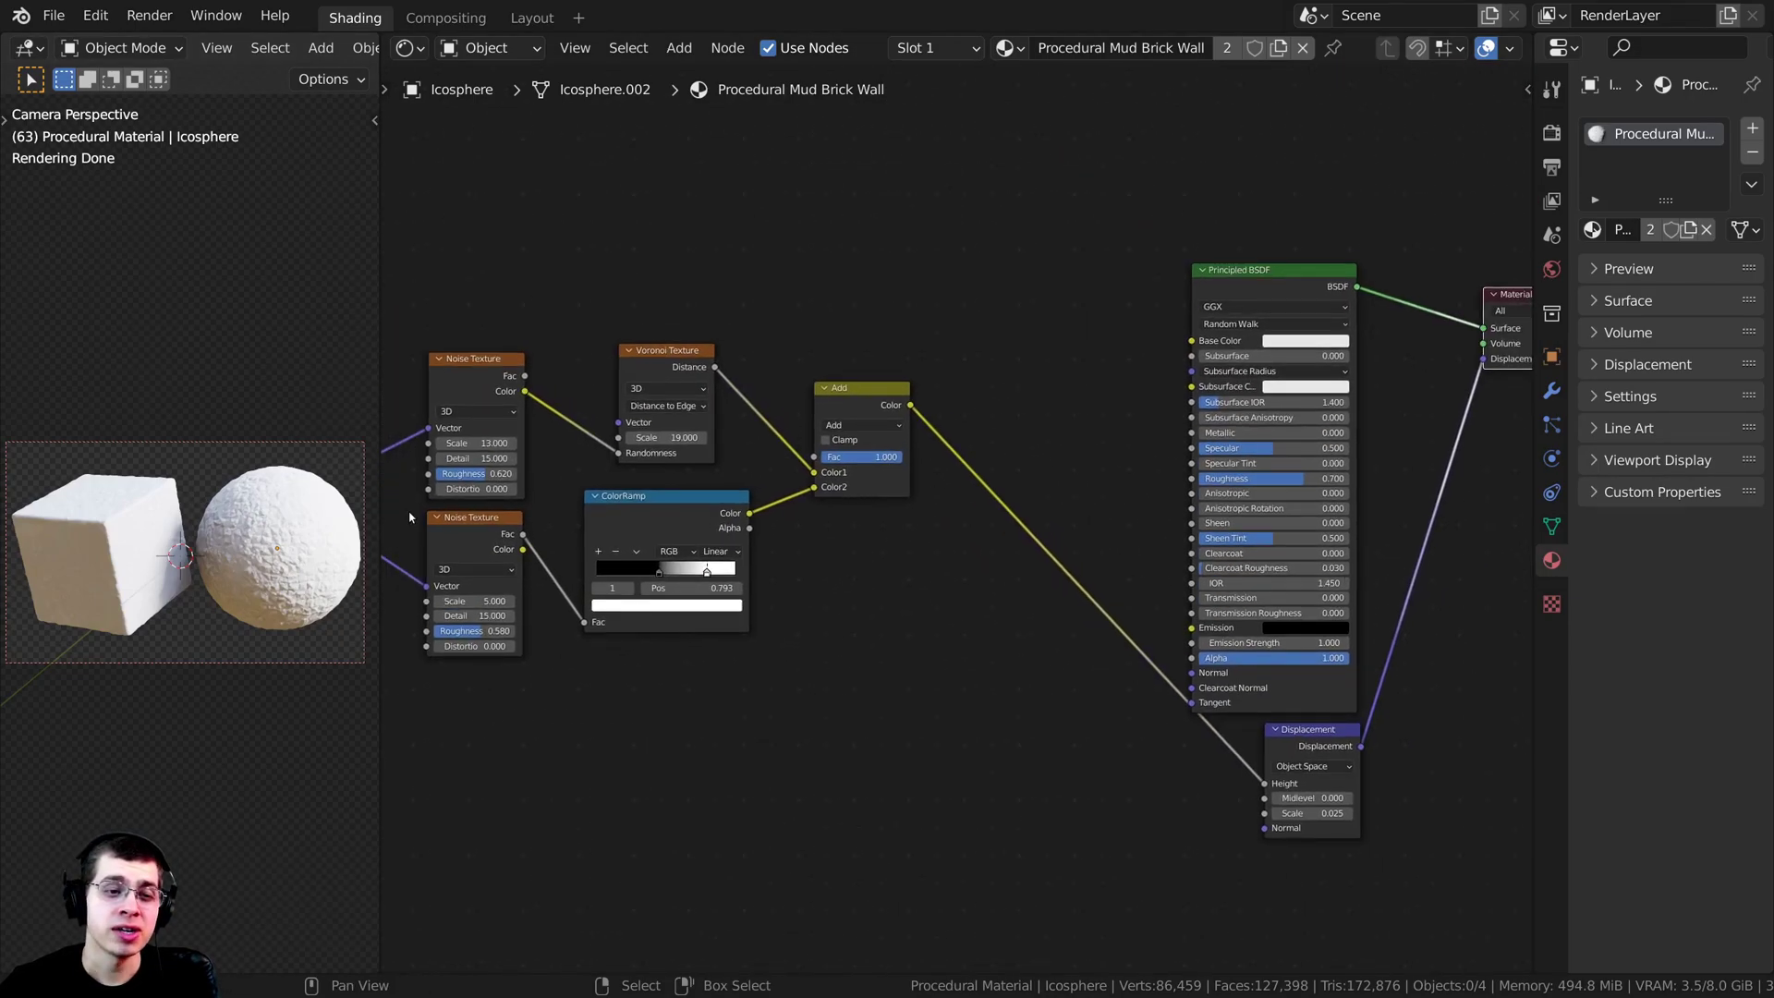
{"action": "key", "text": "shift+a"}
{"action": "type", "text": "col"}
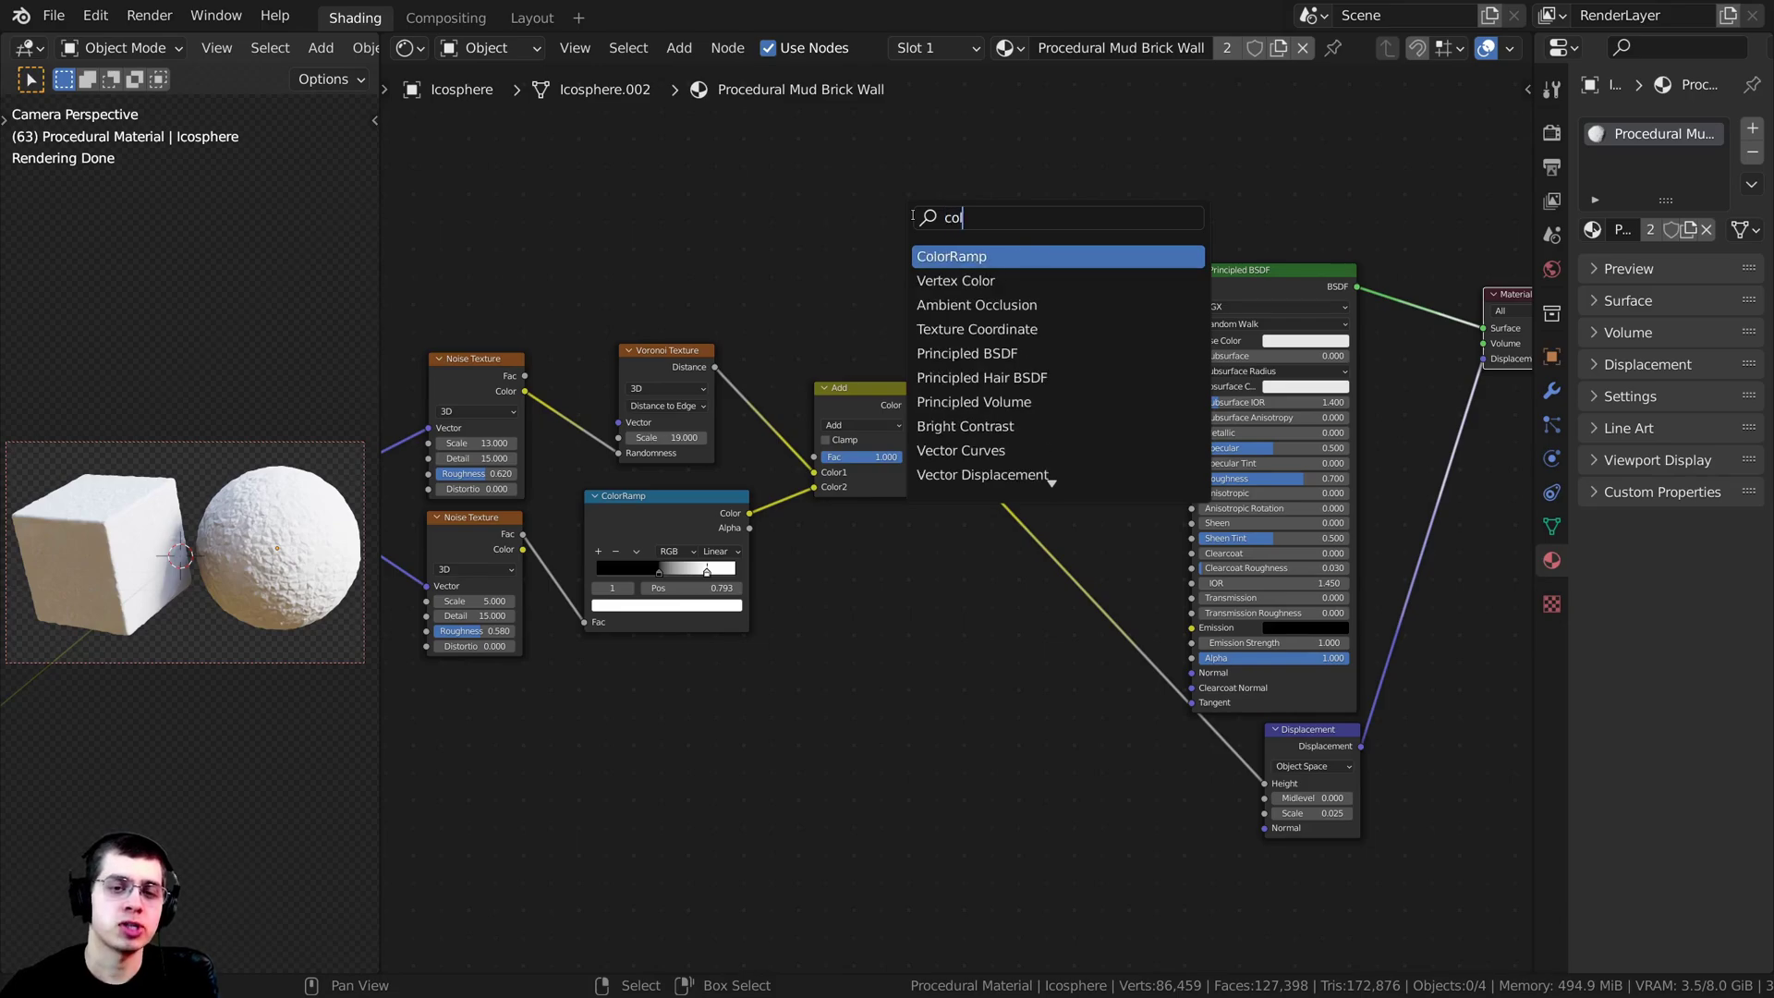
{"action": "left_click", "coordinate": [927, 259]}
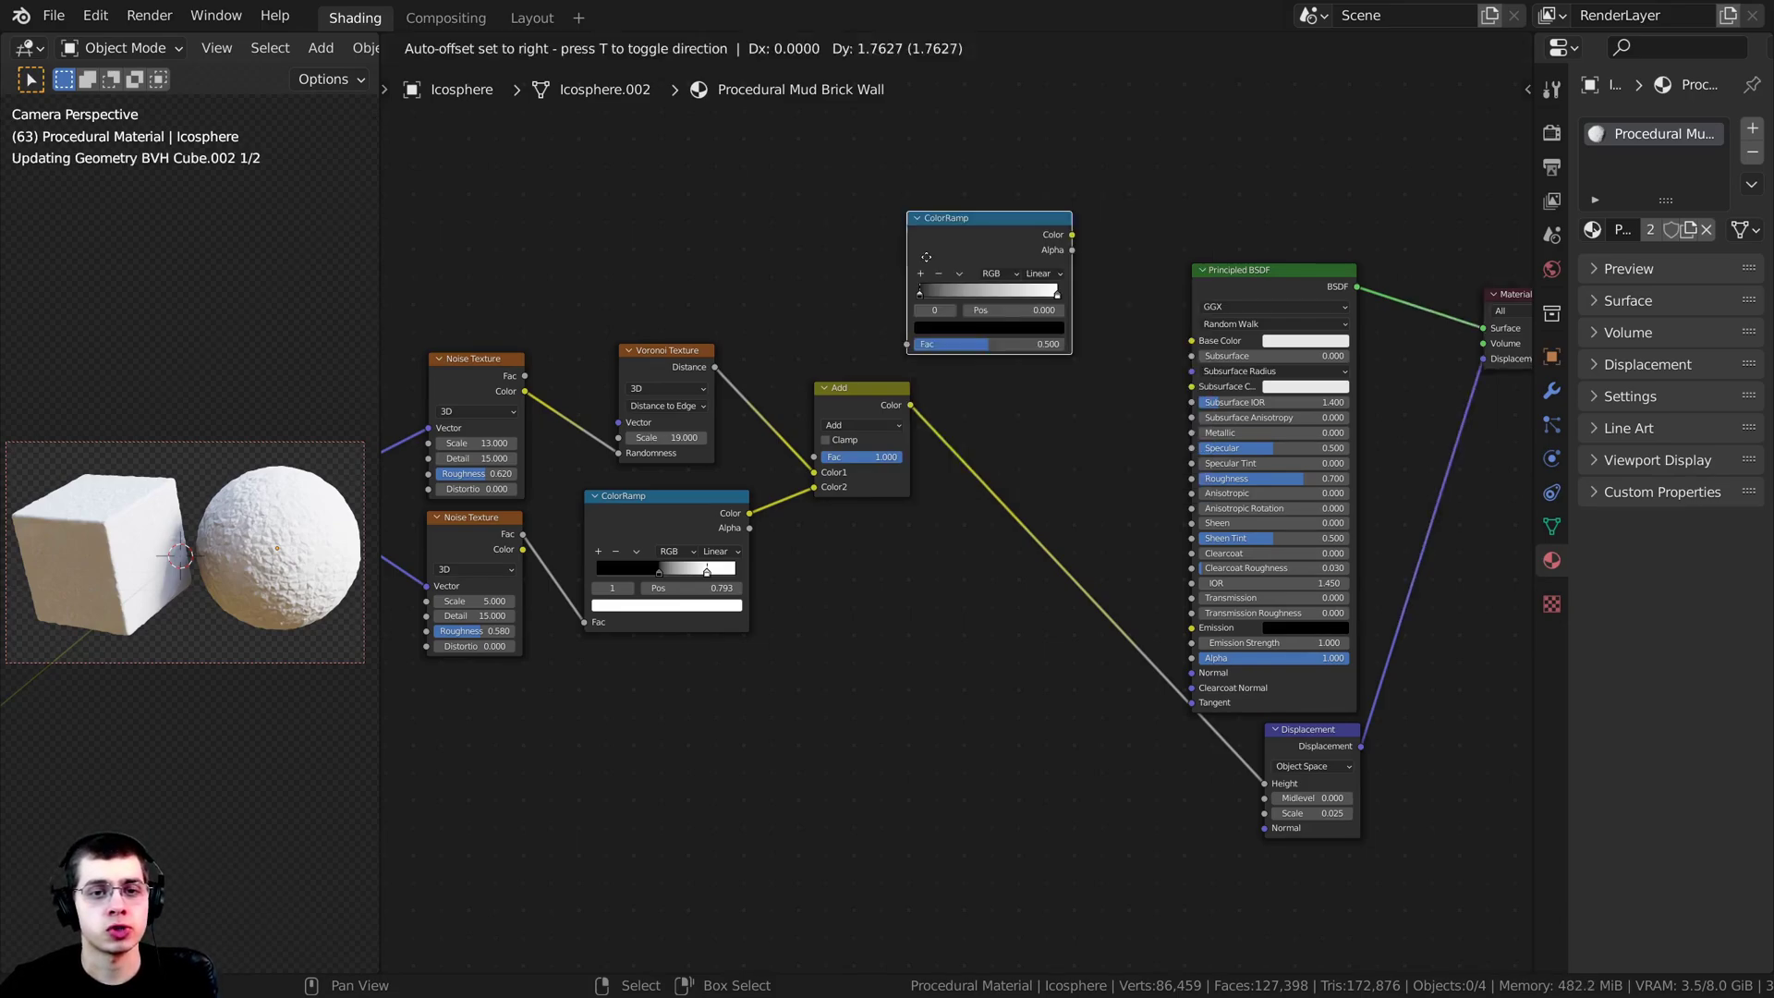
{"action": "left_click", "coordinate": [952, 226]}
Step: Connect the lower Noise Texture's Fac output to the new ColorRamp's Fac input and position the ramp between the Add node and Principled BSDF
{"action": "middle_click_drag", "start_coordinate": [597, 531], "coordinate": [731, 552]}
{"action": "scroll", "coordinate": [730, 553], "scroll_direction": "up", "scroll_amount": 1}
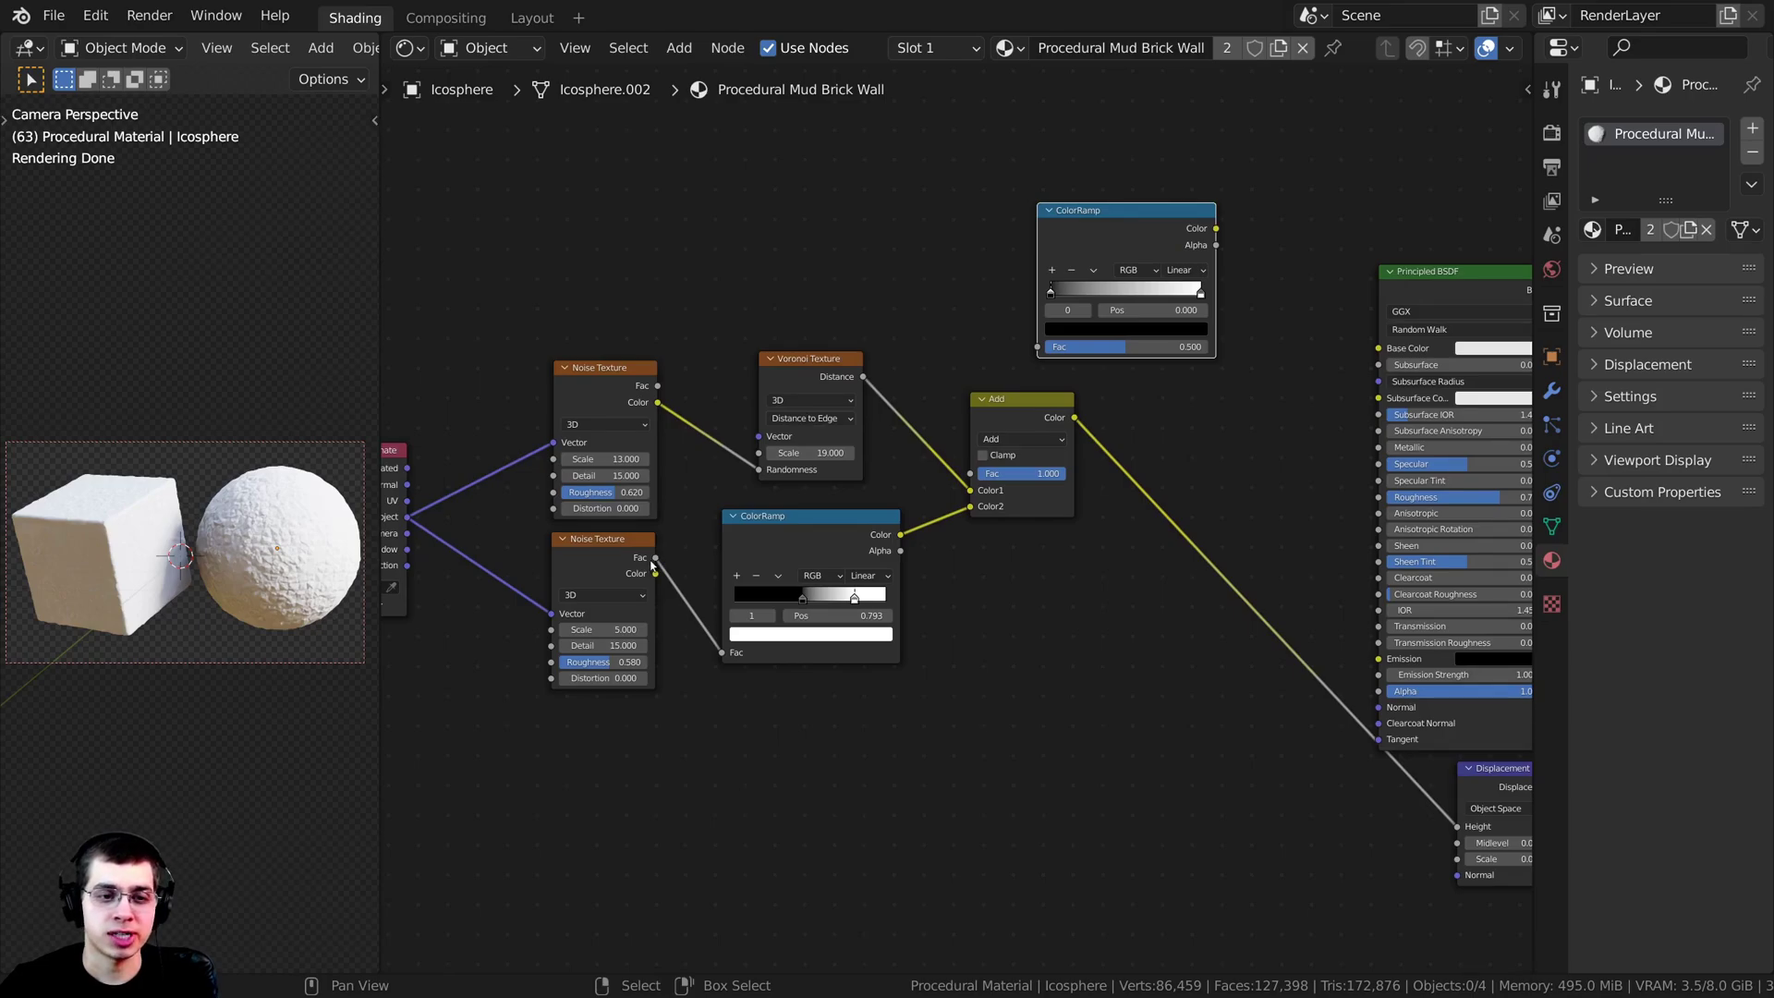
{"action": "left_click_drag", "start_coordinate": [654, 560], "coordinate": [1037, 349]}
{"action": "left_click_drag", "start_coordinate": [1087, 237], "coordinate": [1162, 295]}
{"action": "middle_click_drag", "start_coordinate": [598, 554], "coordinate": [414, 636]}
{"action": "scroll", "coordinate": [829, 607], "scroll_direction": "up", "scroll_amount": 1}
{"action": "left_click", "coordinate": [832, 604]}
{"action": "scroll", "coordinate": [414, 635], "scroll_direction": "up", "scroll_amount": 1}
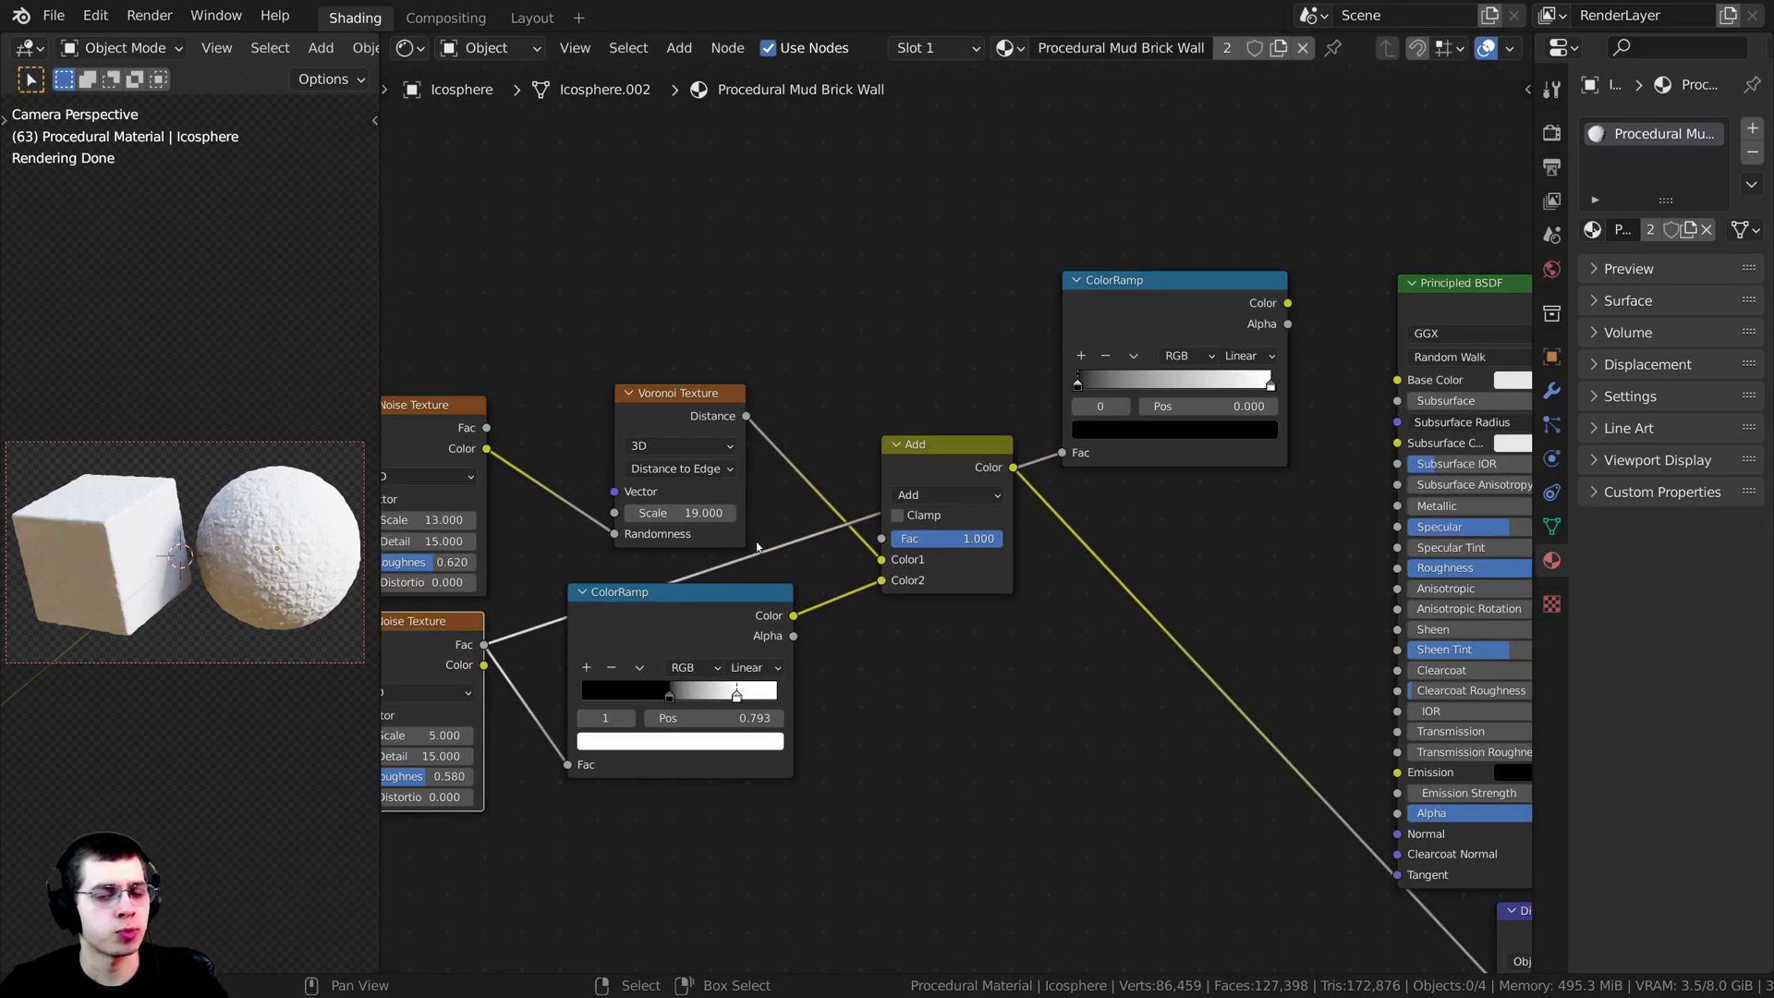
{"action": "middle_click_drag", "start_coordinate": [906, 496], "coordinate": [726, 507]}
{"action": "scroll", "coordinate": [726, 508], "scroll_direction": "up", "scroll_amount": 2}
{"action": "middle_click_drag", "start_coordinate": [1023, 405], "coordinate": [965, 410]}
{"action": "left_click_drag", "start_coordinate": [967, 305], "coordinate": [935, 317]}
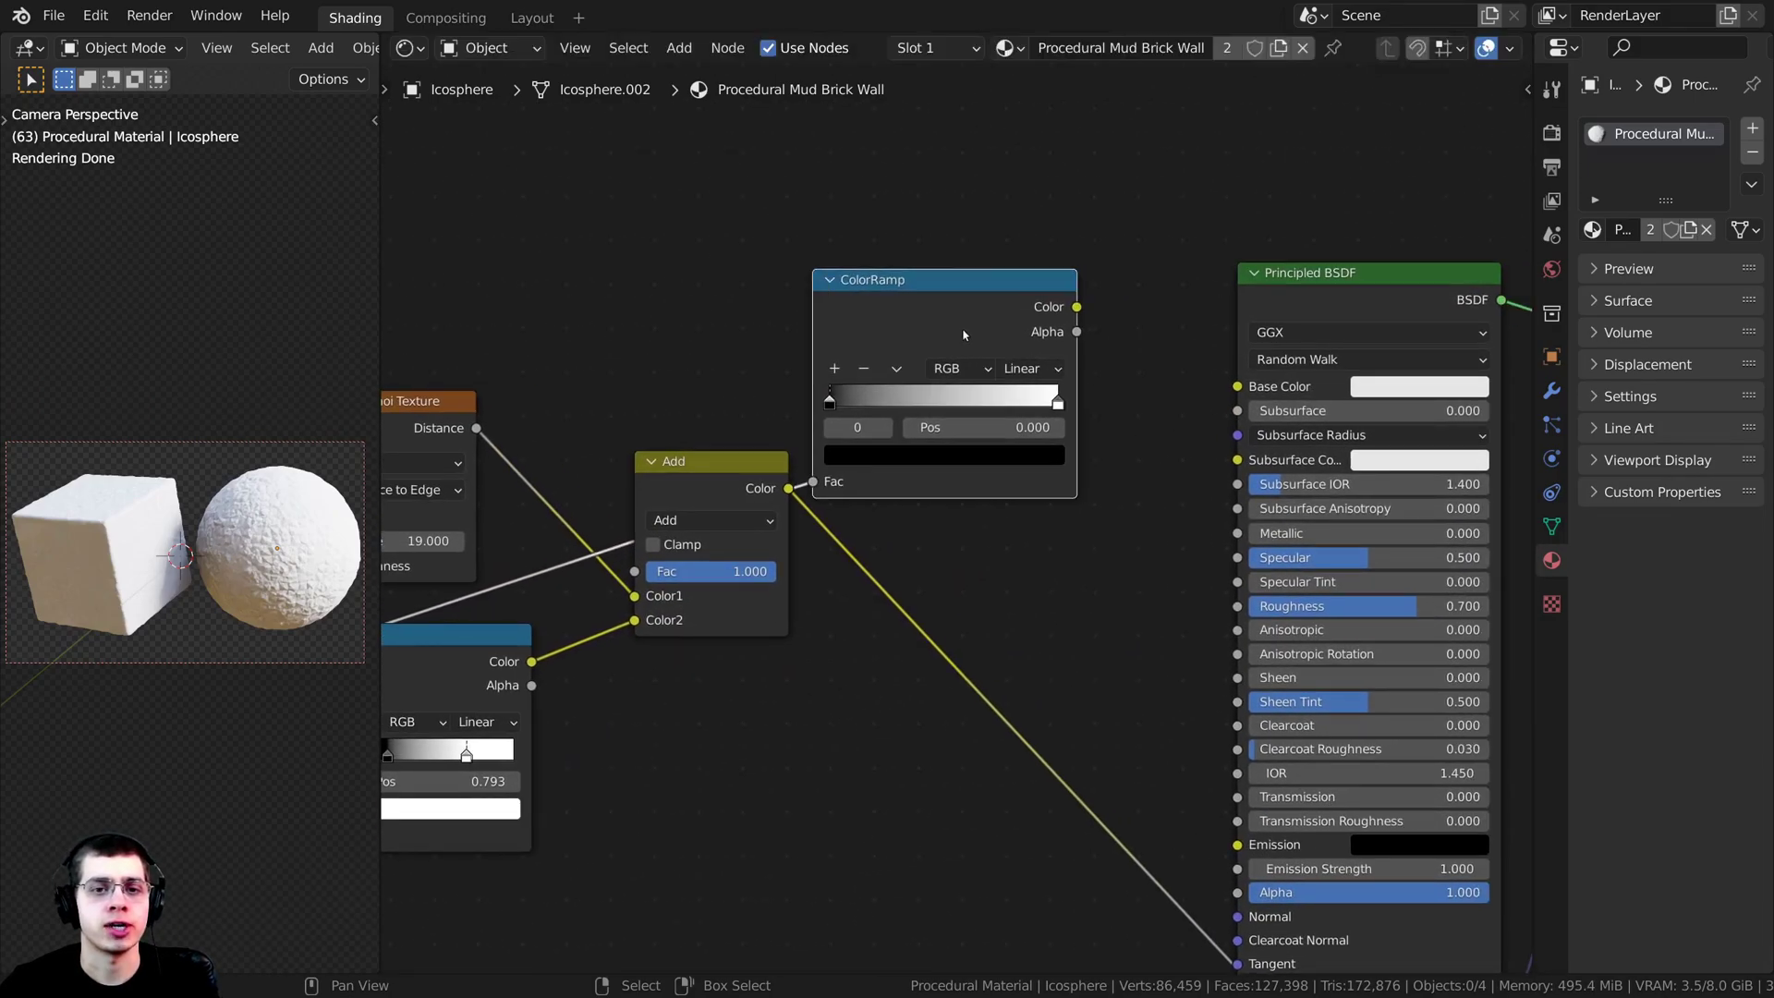
Step: Connect the new ColorRamp's Color output to the Principled BSDF's Base Color
{"action": "middle_click_drag", "start_coordinate": [1071, 344], "coordinate": [1040, 329]}
{"action": "scroll", "coordinate": [1040, 329], "scroll_direction": "up", "scroll_amount": 2}
{"action": "left_click_drag", "start_coordinate": [1053, 291], "coordinate": [1240, 383]}
Step: Set the new ColorRamp's black stop to a very dark brown, hex 191109
{"action": "scroll", "coordinate": [930, 460], "scroll_direction": "up", "scroll_amount": 1}
{"action": "scroll", "coordinate": [930, 461], "scroll_direction": "up", "scroll_amount": 3}
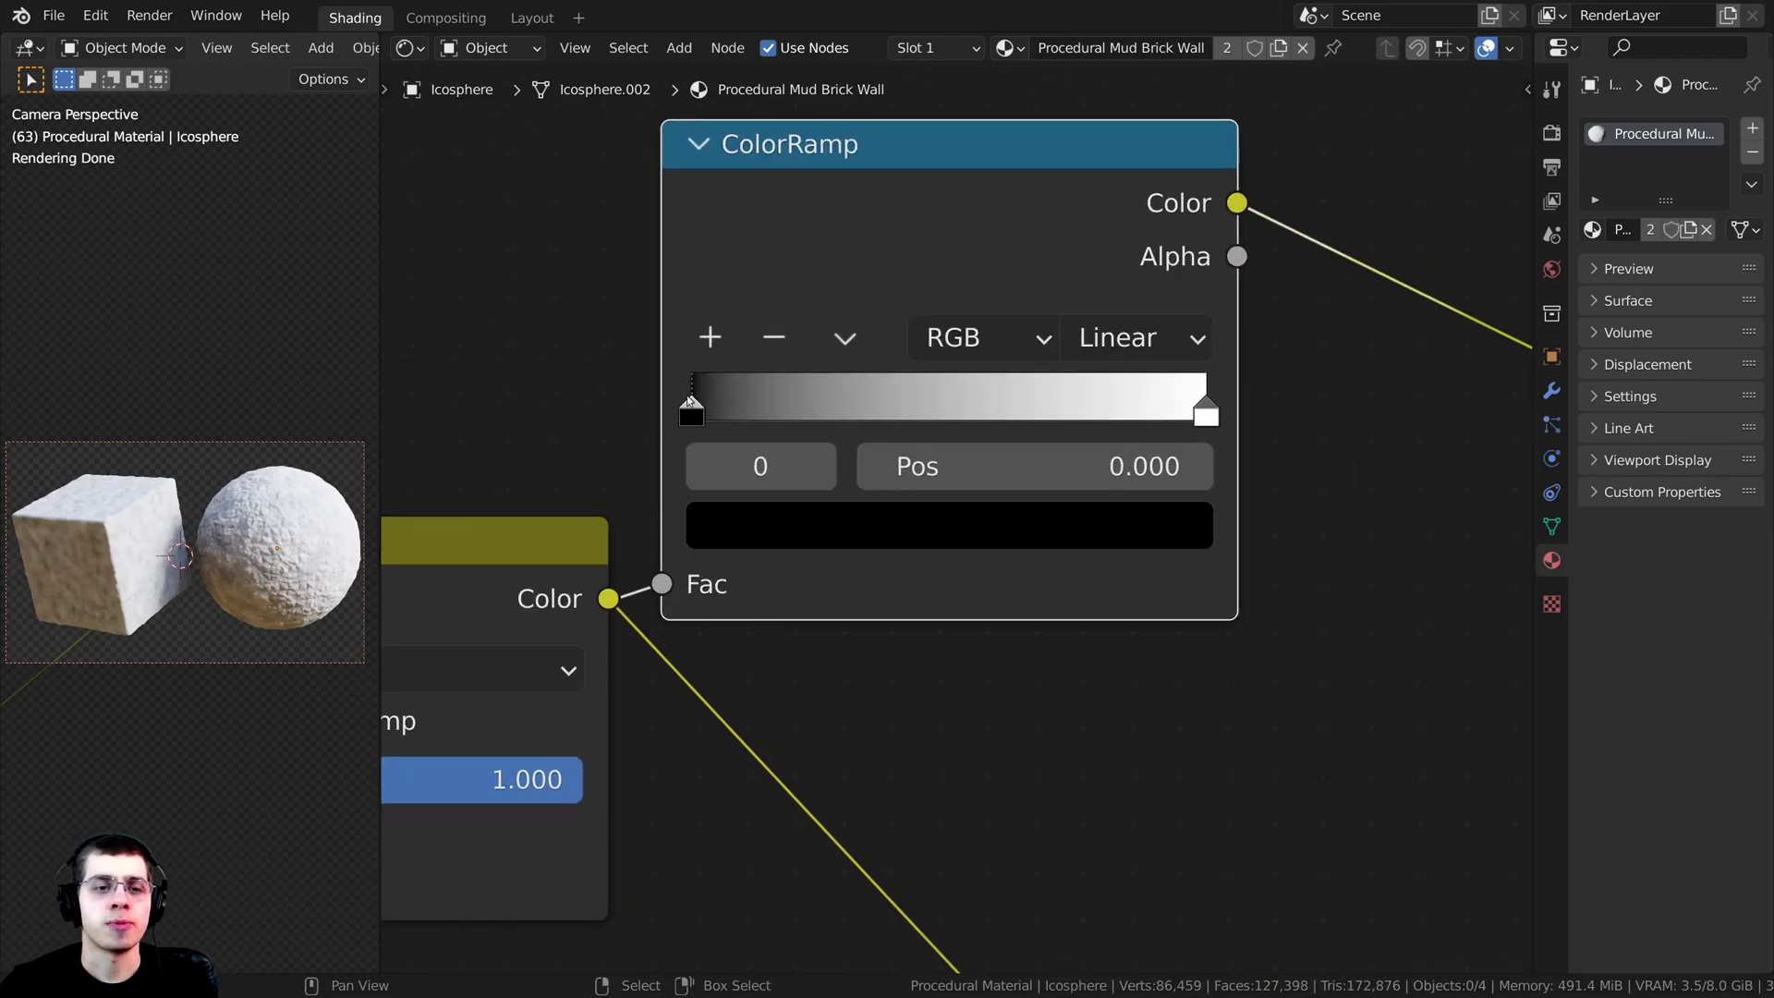
{"action": "left_click", "coordinate": [689, 414]}
{"action": "scroll", "coordinate": [906, 416], "scroll_direction": "down", "scroll_amount": 4}
{"action": "left_click_drag", "start_coordinate": [911, 268], "coordinate": [1008, 361]}
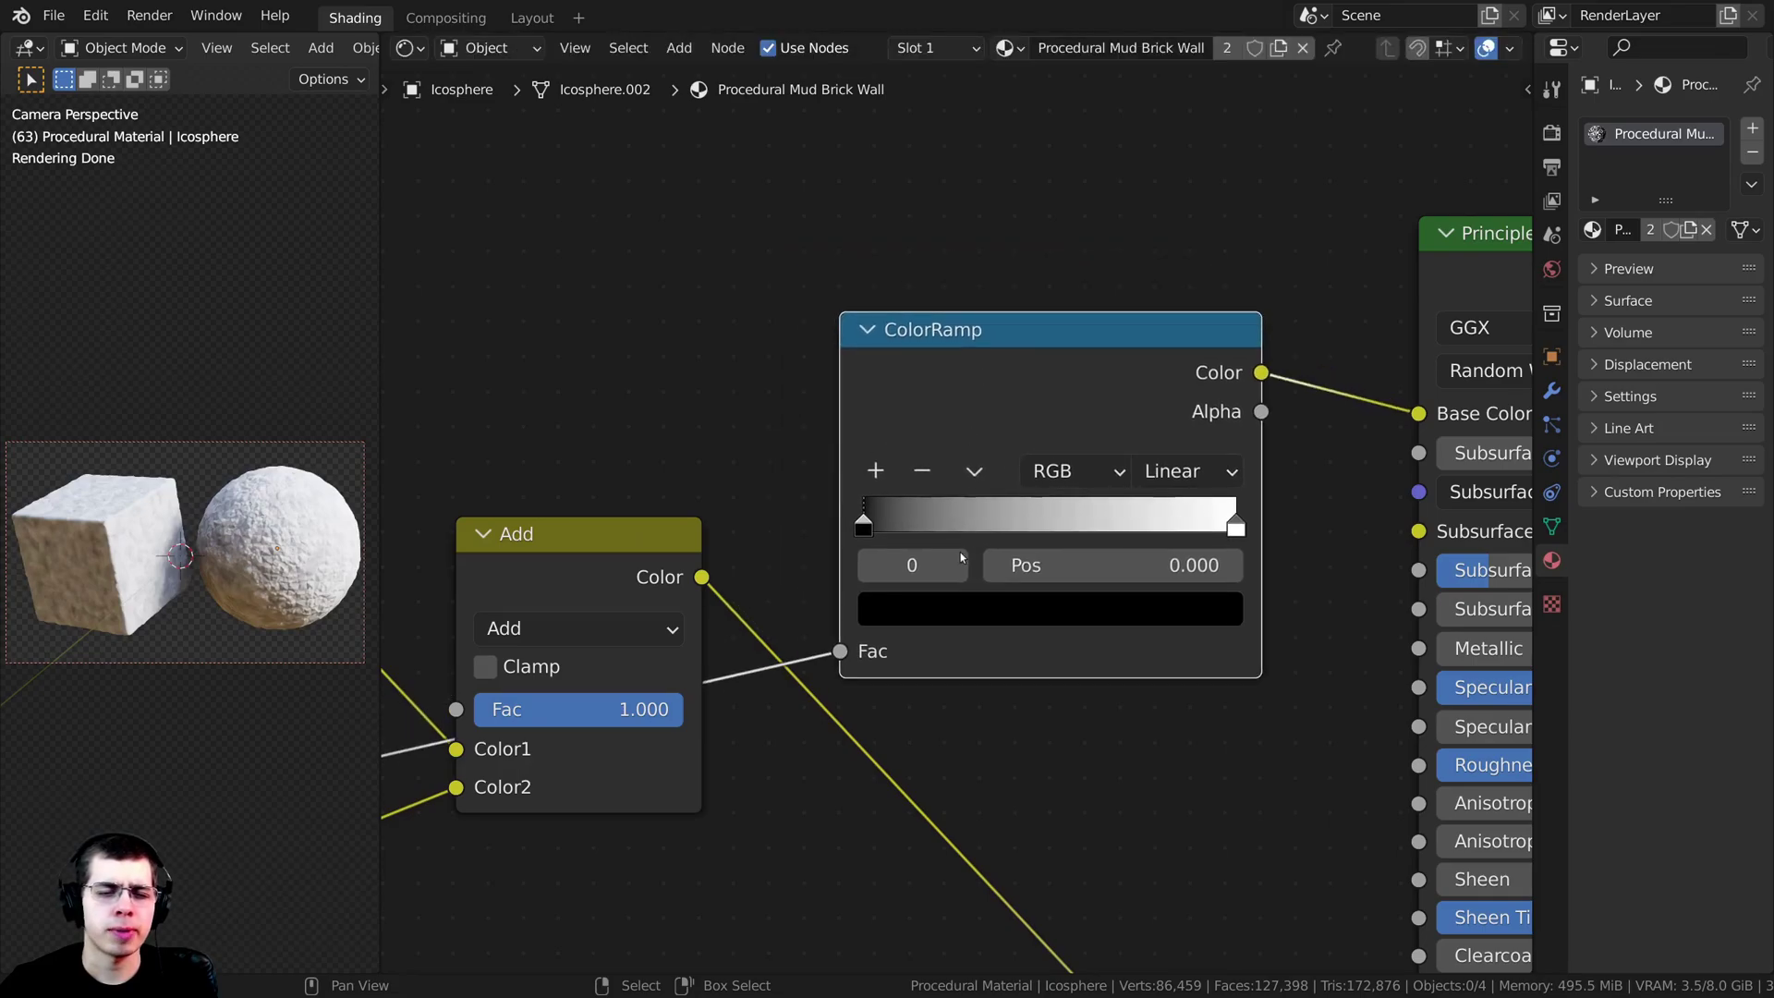
{"action": "middle_click_drag", "start_coordinate": [950, 623], "coordinate": [937, 686]}
{"action": "scroll", "coordinate": [937, 686], "scroll_direction": "up", "scroll_amount": 1}
{"action": "scroll", "coordinate": [938, 686], "scroll_direction": "up", "scroll_amount": 1}
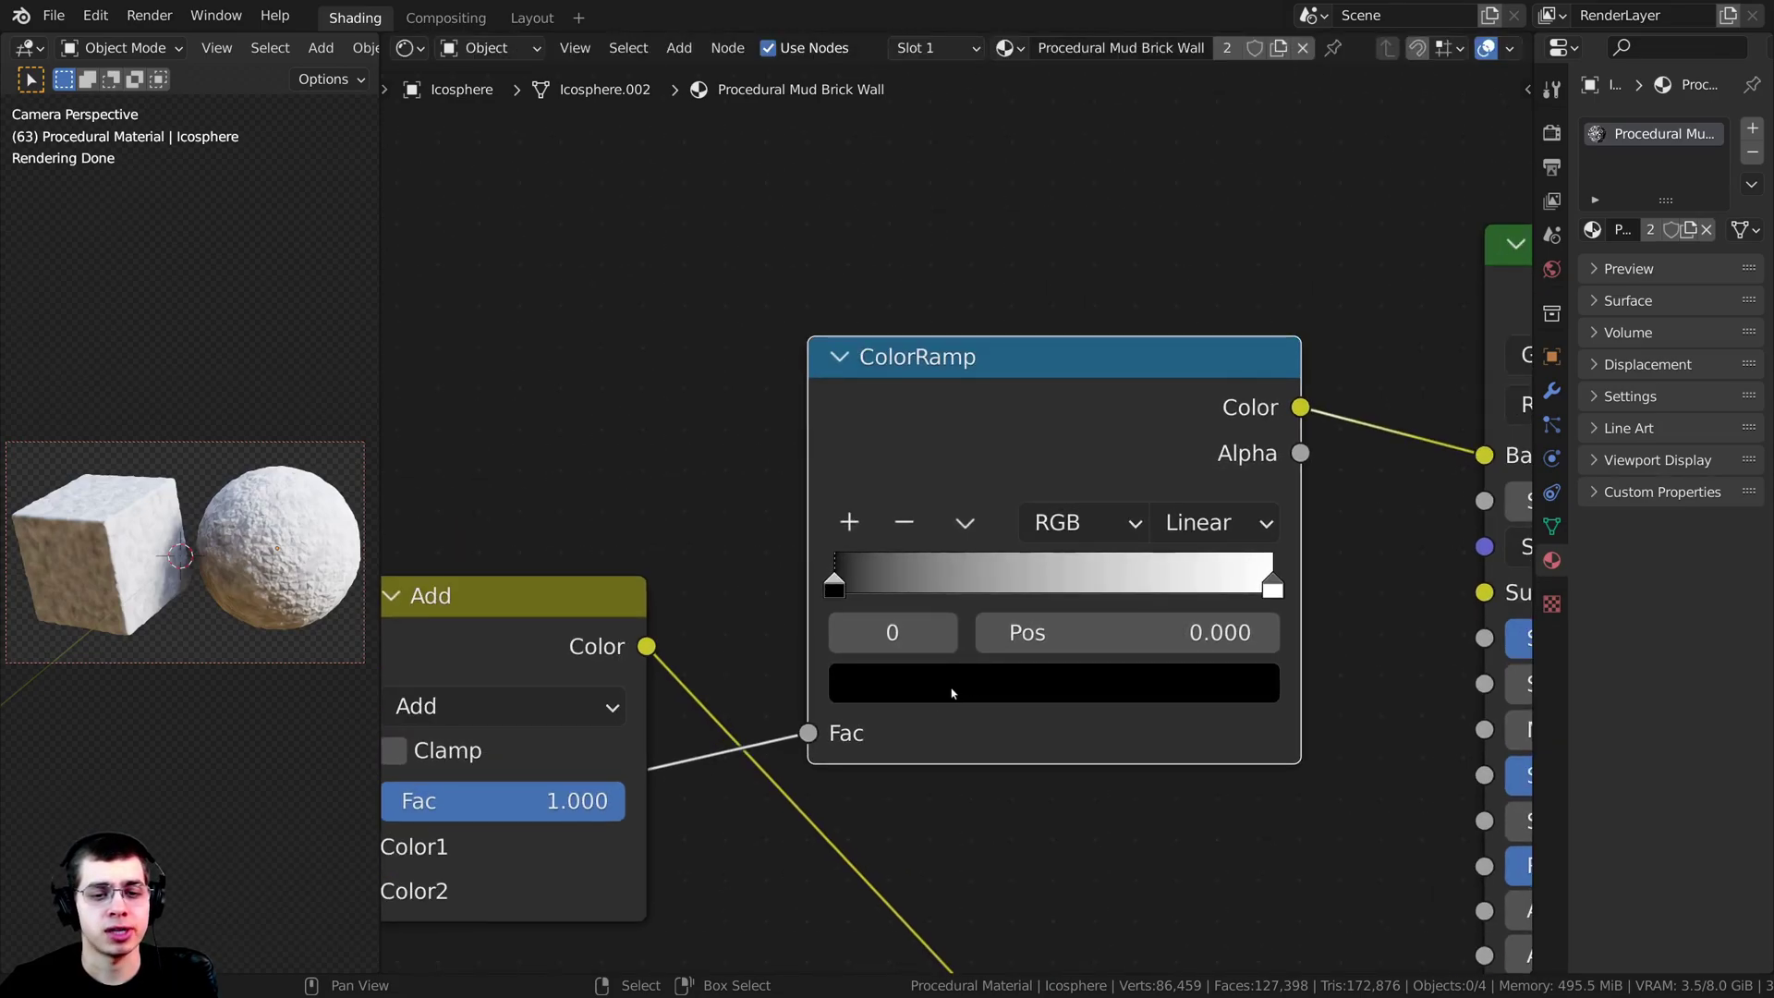
{"action": "left_click", "coordinate": [952, 684]}
{"action": "left_click_drag", "start_coordinate": [1183, 394], "coordinate": [1183, 366]}
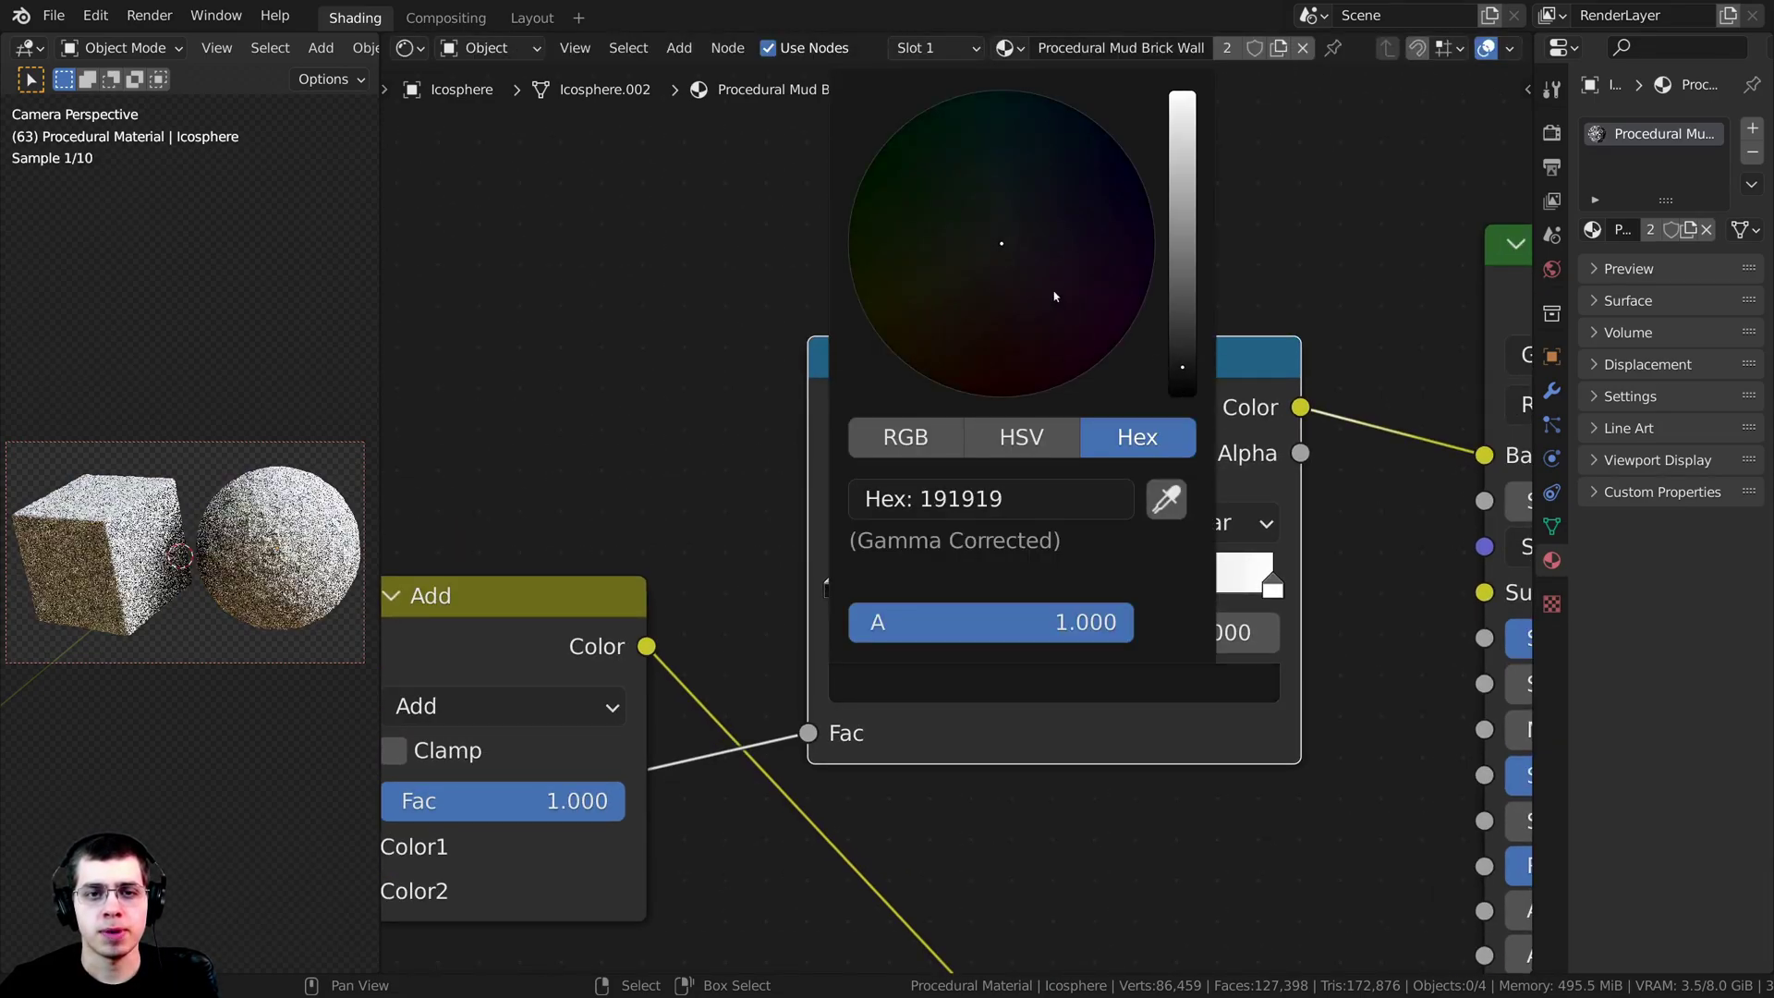
{"action": "left_click_drag", "start_coordinate": [995, 275], "coordinate": [953, 328]}
{"action": "left_click", "coordinate": [998, 682]}
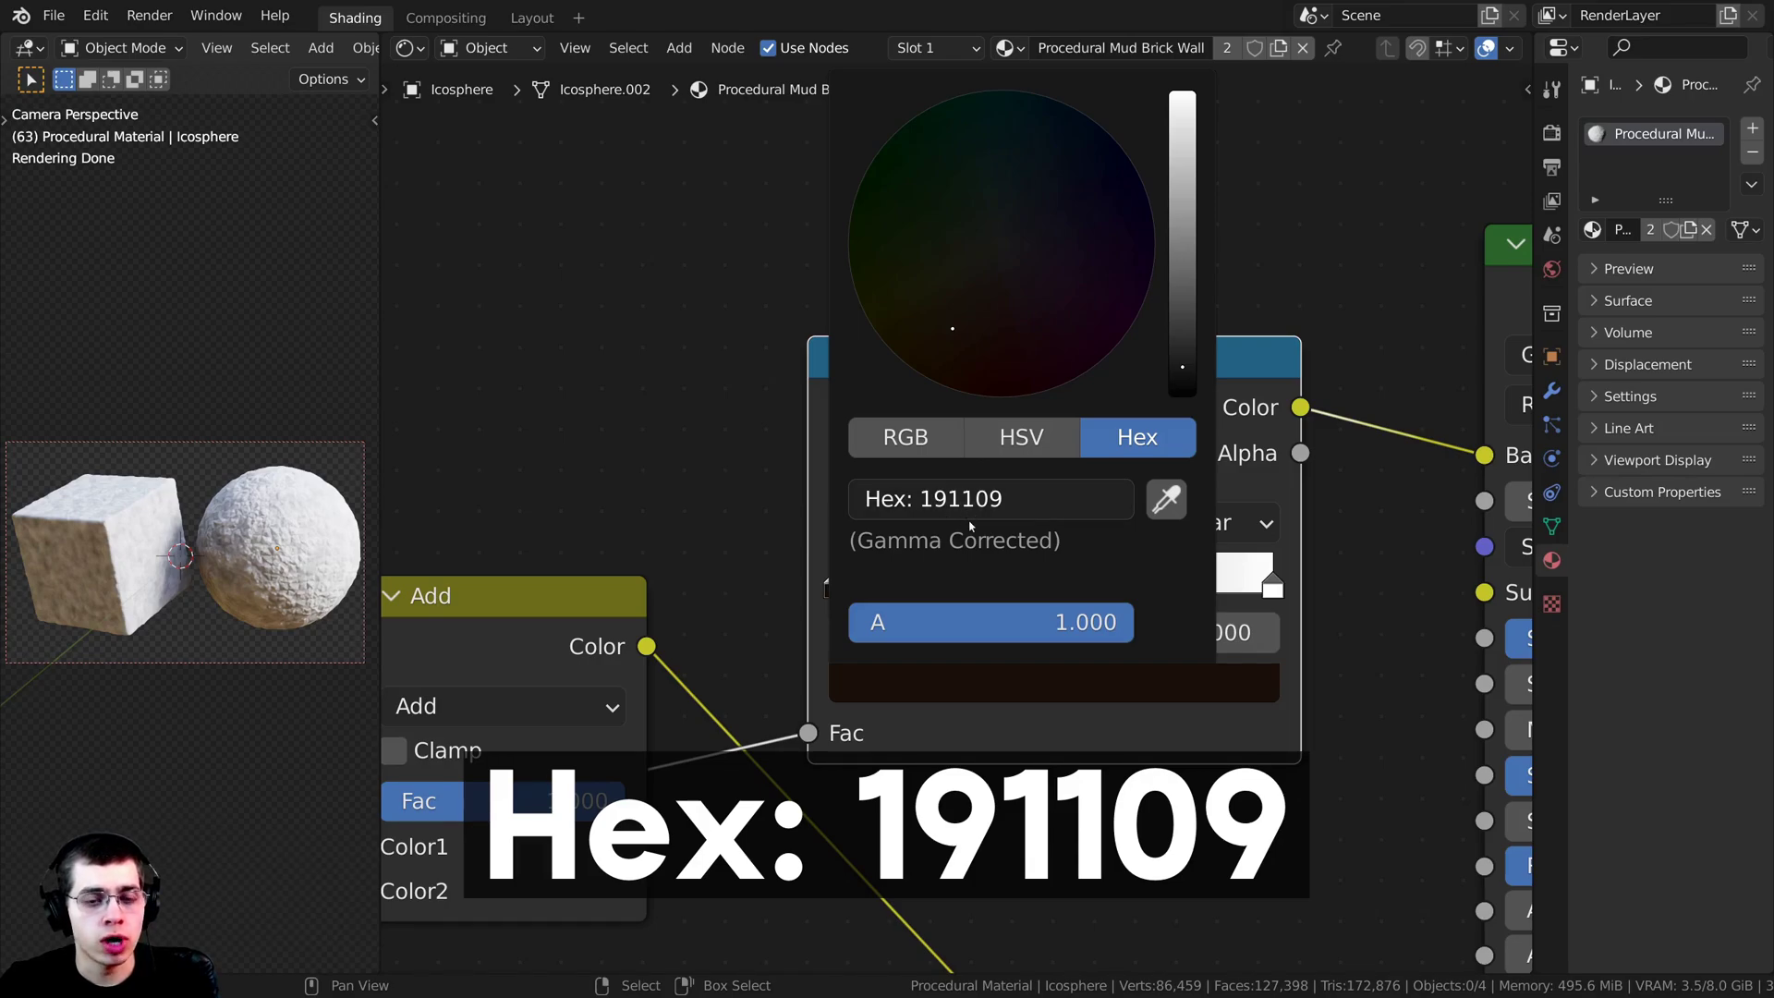
Step: Set the new ColorRamp's white stop to a light orange-brown, hex B47D50
{"action": "scroll", "coordinate": [895, 685], "scroll_direction": "down", "scroll_amount": 1}
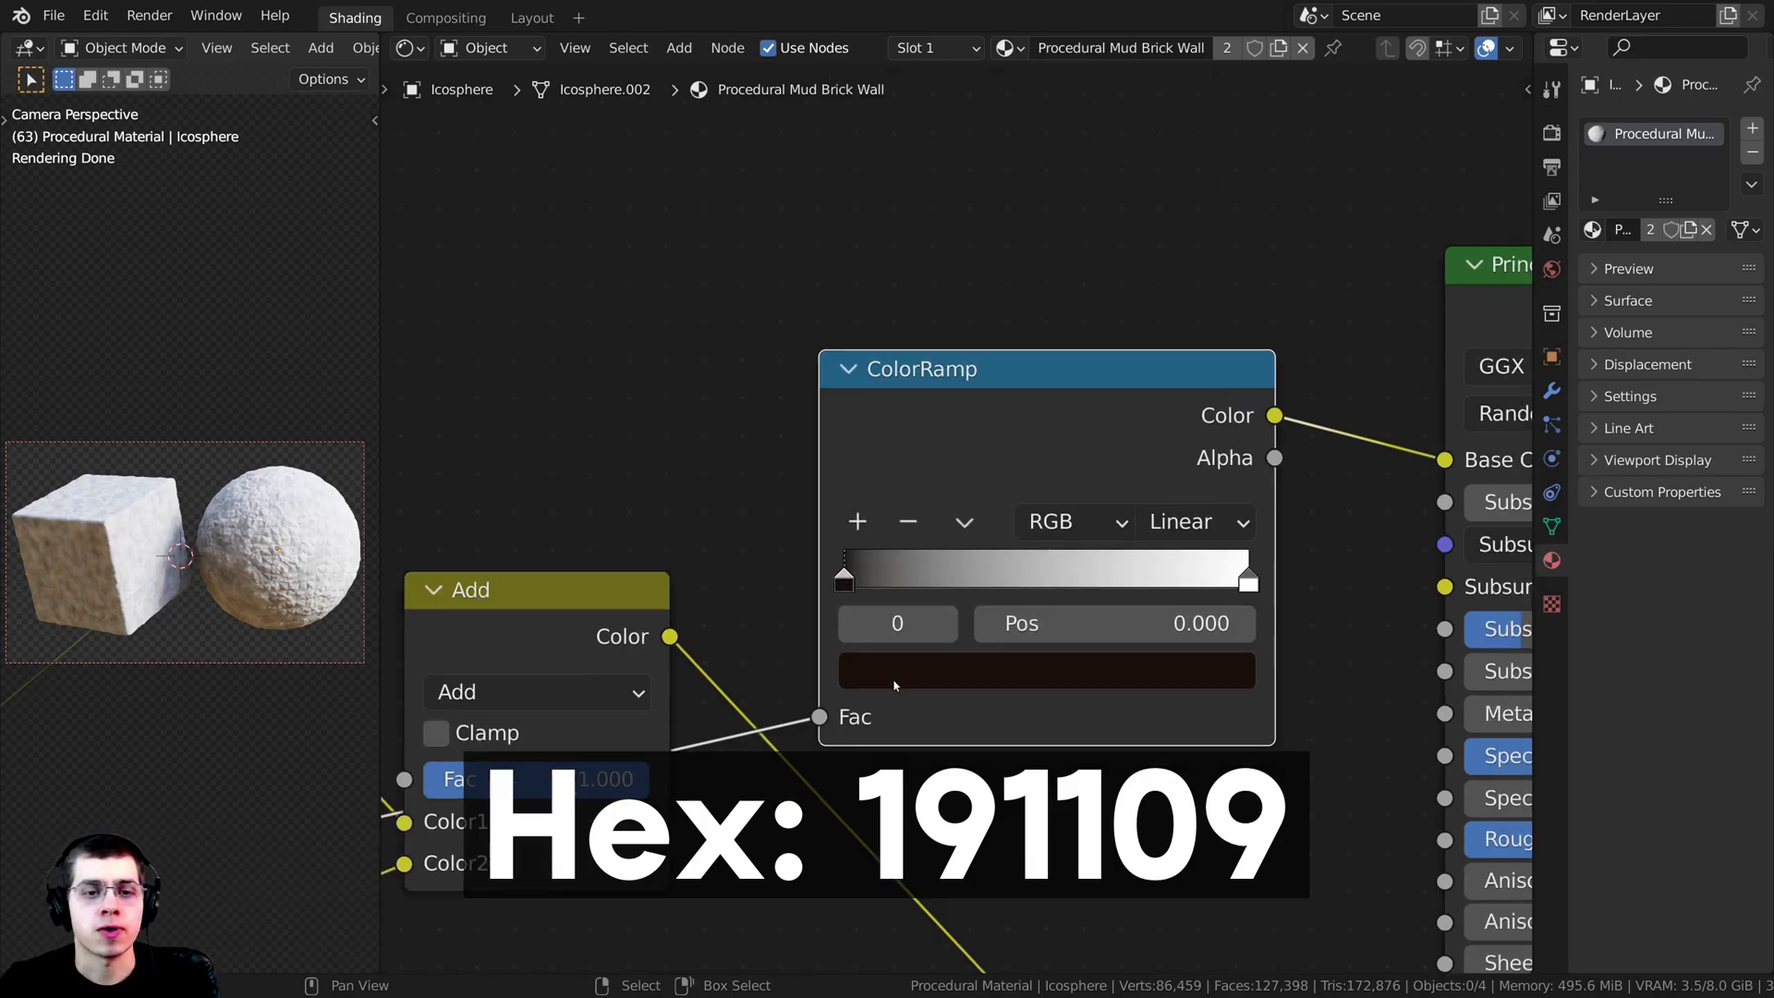
{"action": "middle_click_drag", "start_coordinate": [918, 618], "coordinate": [847, 610]}
{"action": "scroll", "coordinate": [1035, 572], "scroll_direction": "up", "scroll_amount": 1}
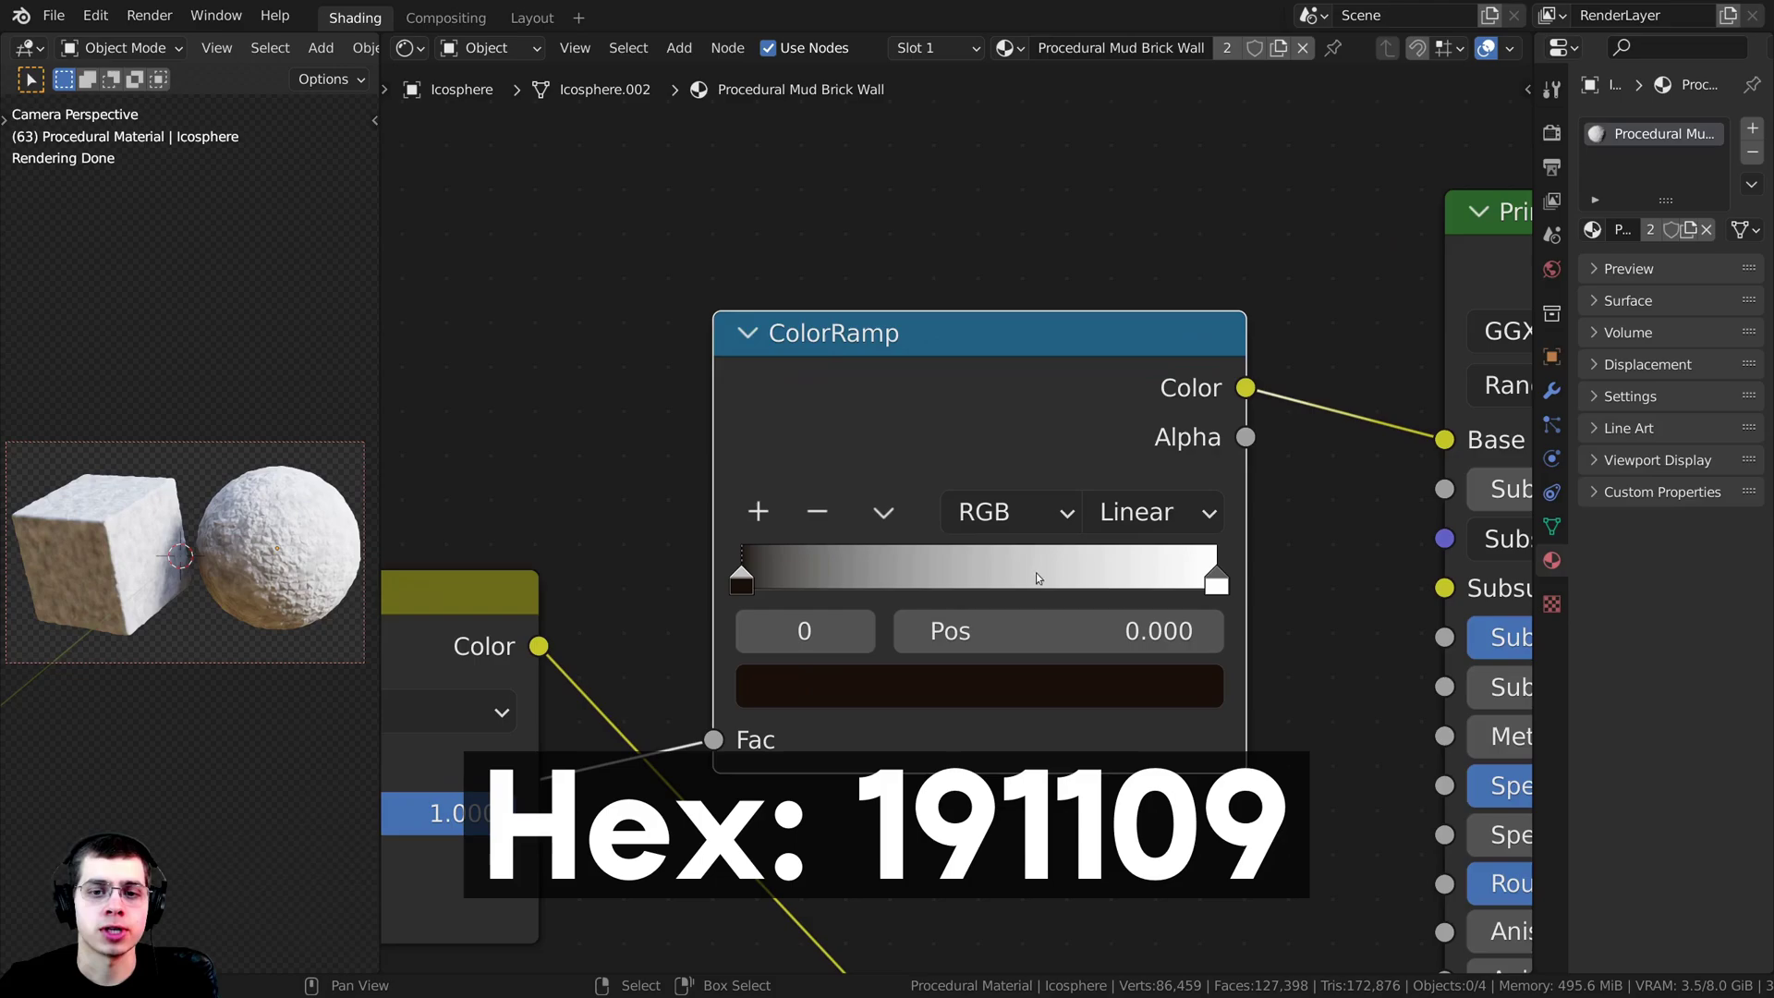
{"action": "left_click", "coordinate": [1210, 577]}
{"action": "scroll", "coordinate": [975, 505], "scroll_direction": "down", "scroll_amount": 2}
{"action": "middle_click_drag", "start_coordinate": [955, 645], "coordinate": [980, 669]}
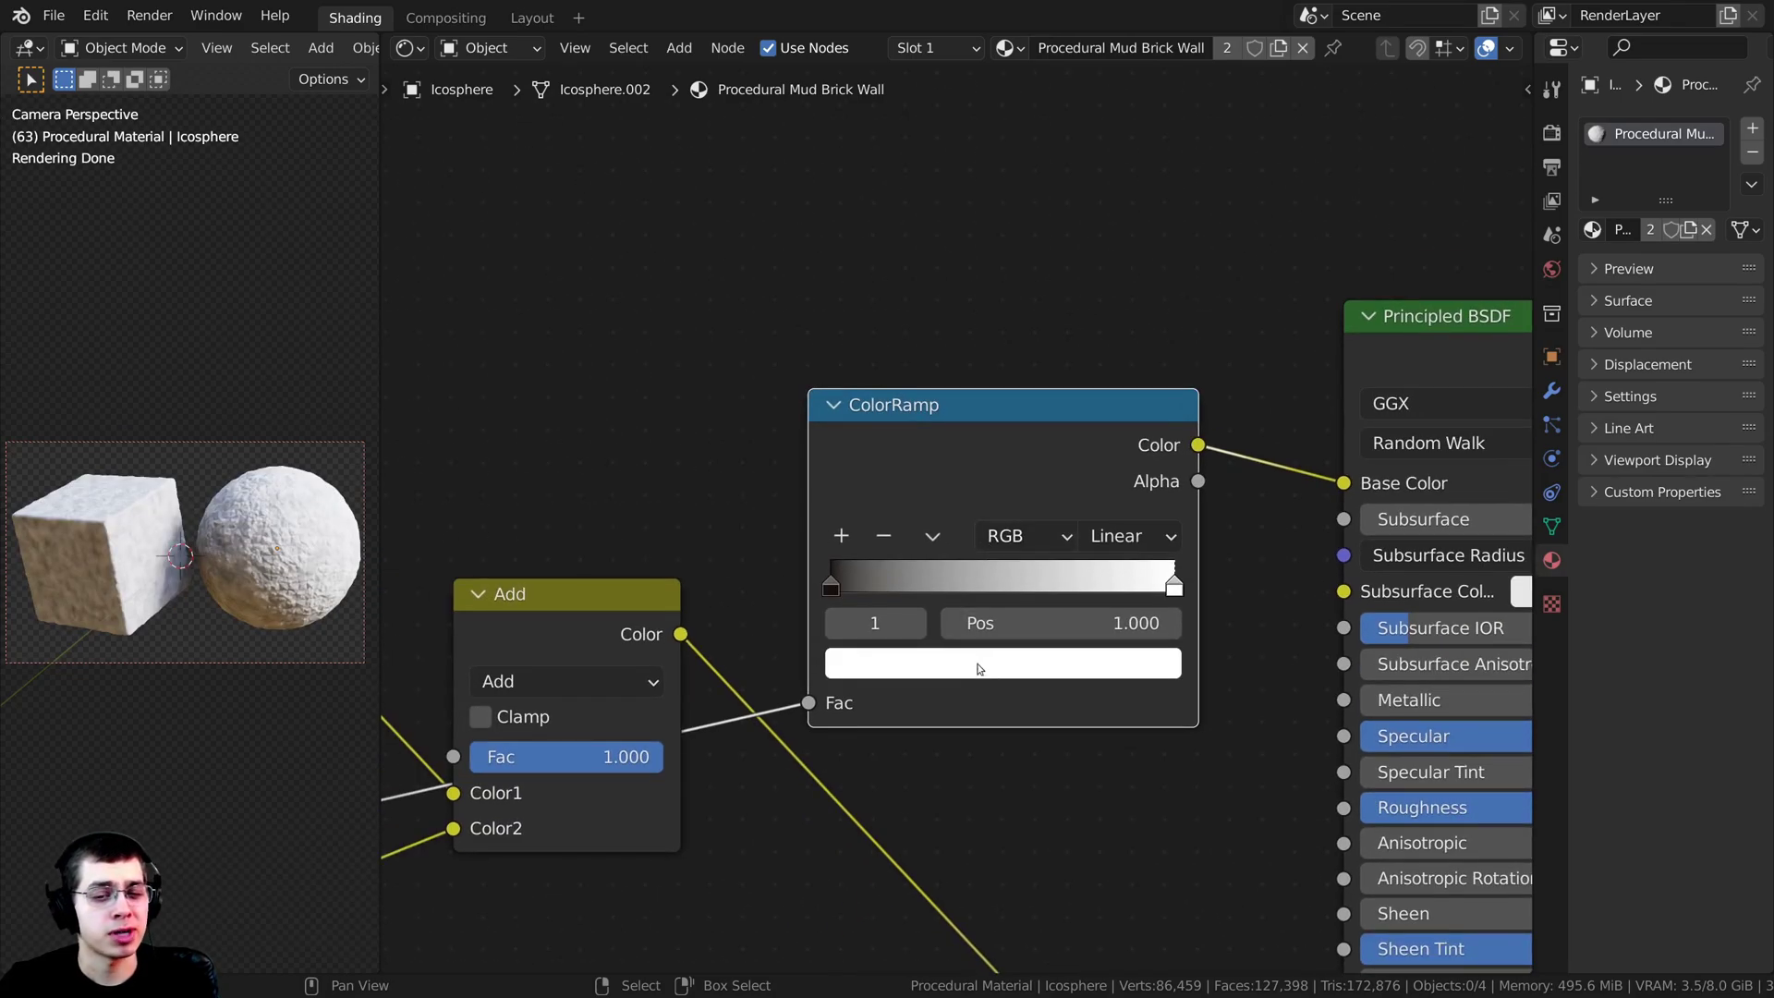
{"action": "left_click", "coordinate": [980, 668]}
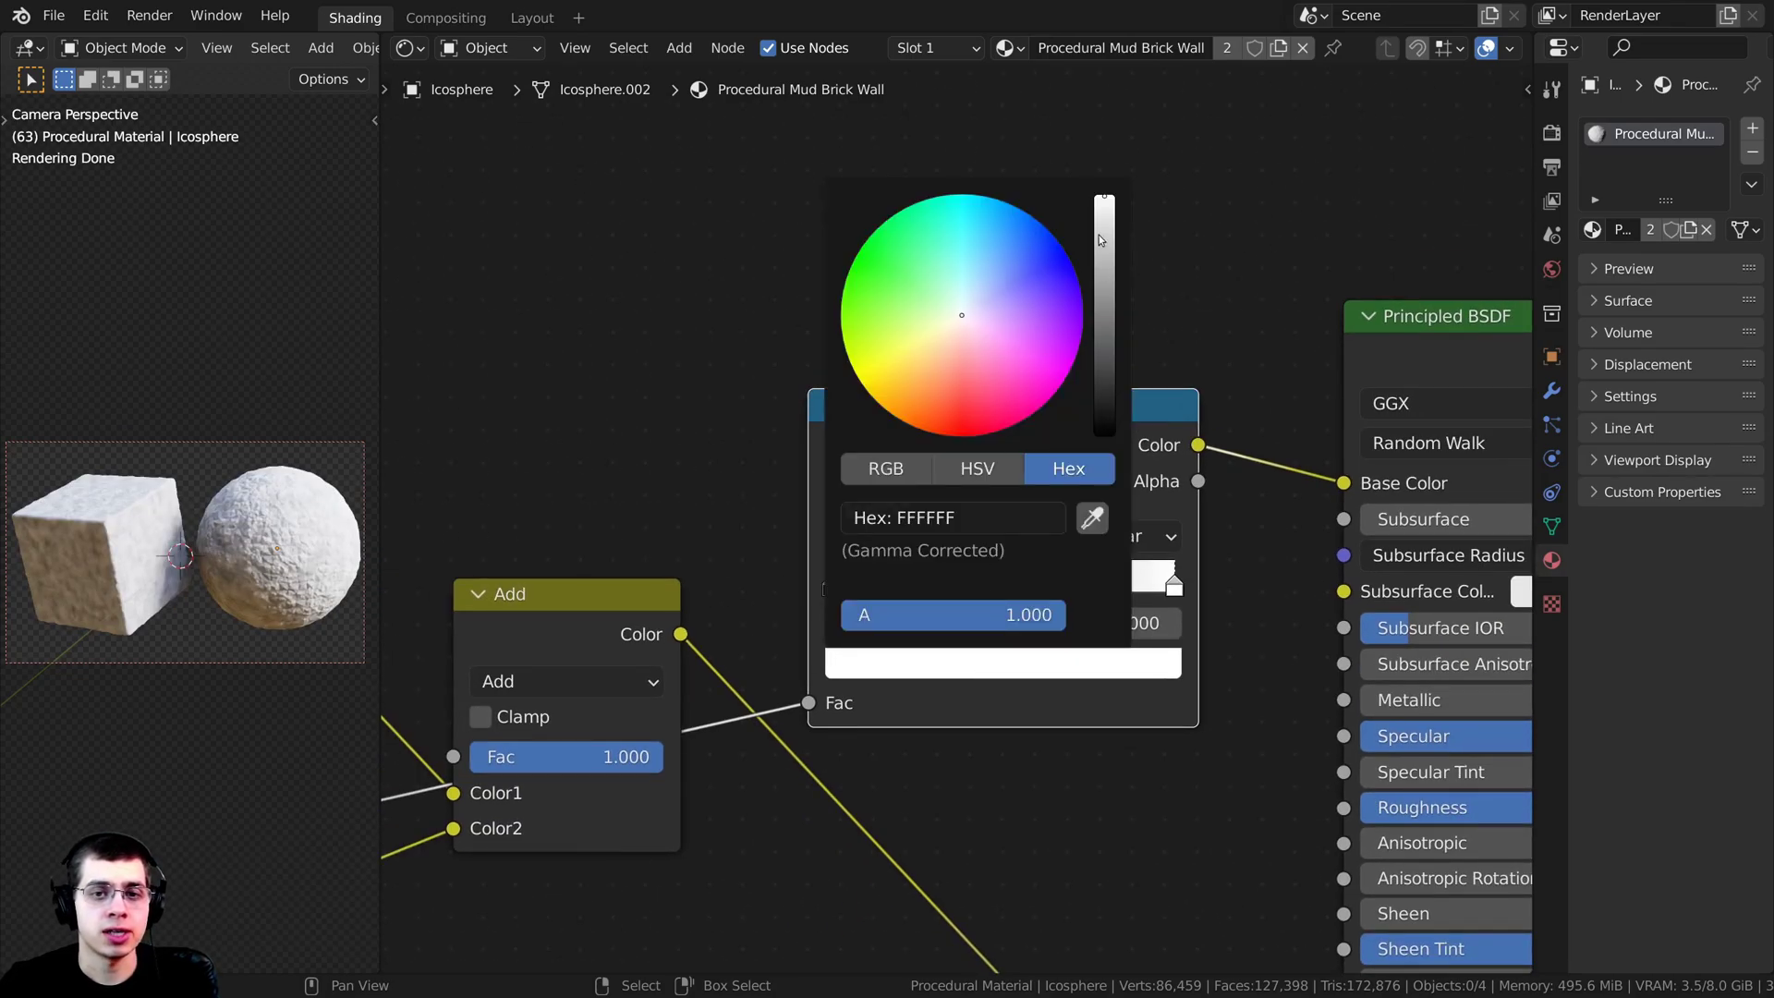
{"action": "left_click_drag", "start_coordinate": [1104, 228], "coordinate": [1104, 244]}
{"action": "left_click_drag", "start_coordinate": [958, 320], "coordinate": [931, 371]}
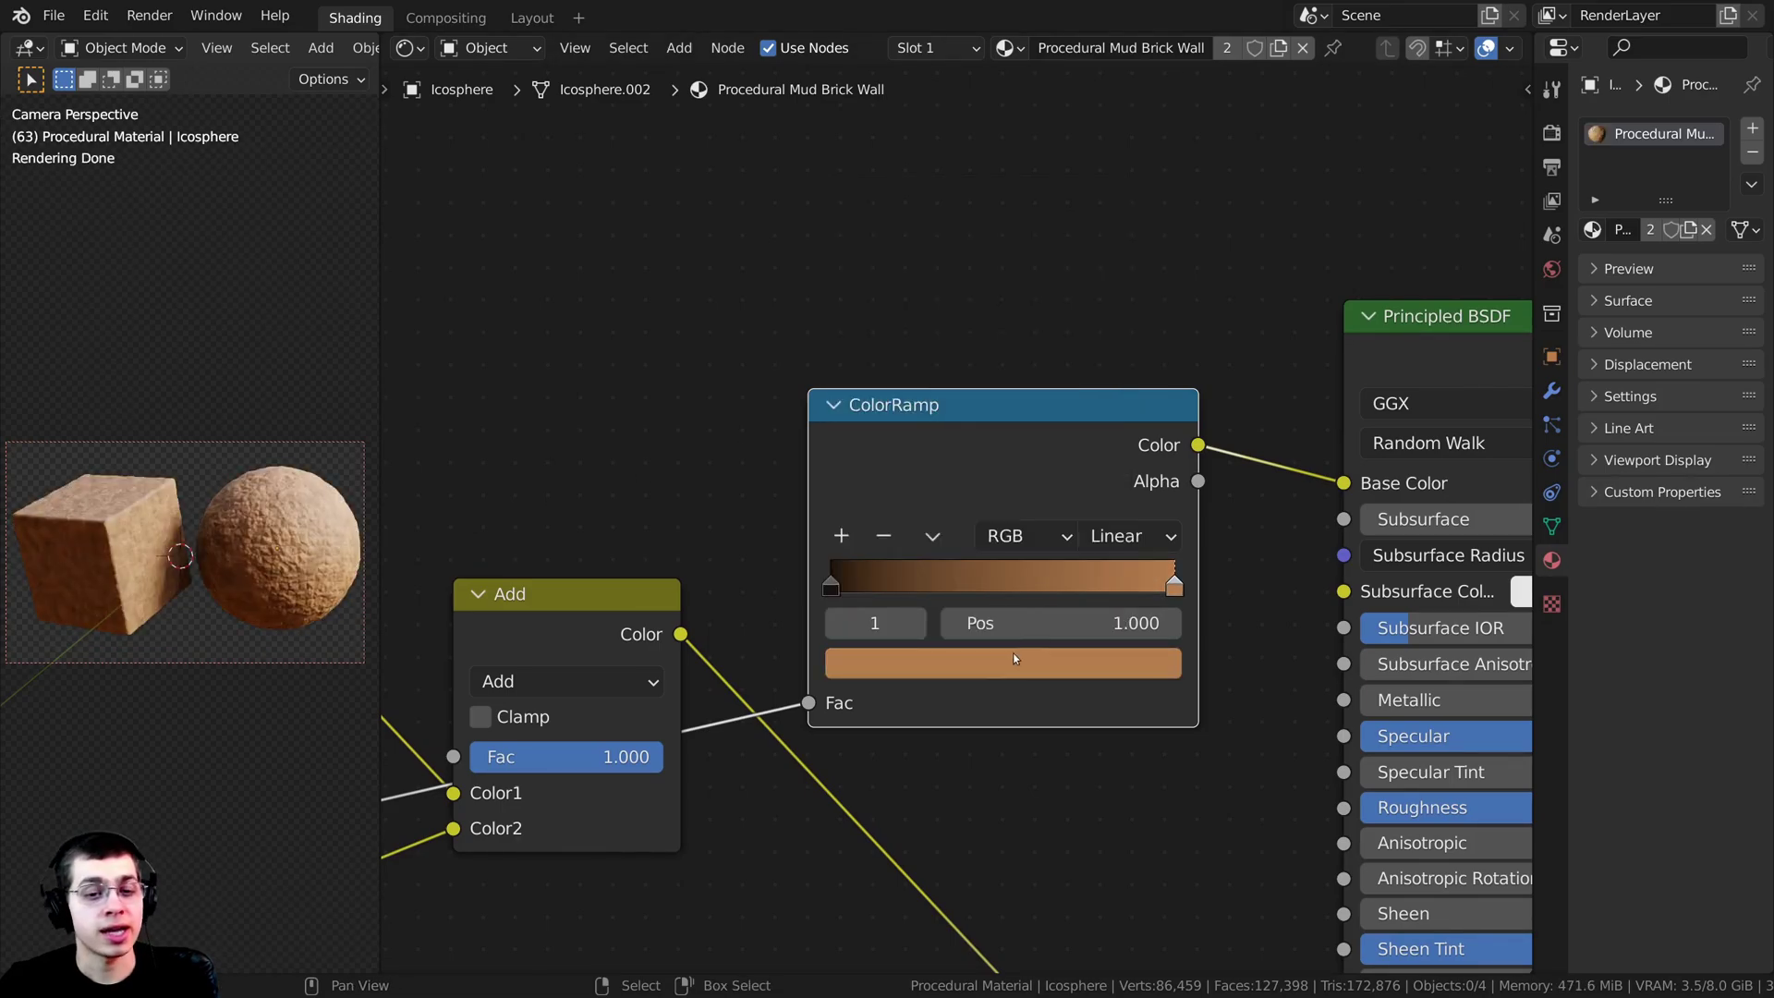
{"action": "middle_click_drag", "start_coordinate": [1008, 636], "coordinate": [966, 658]}
{"action": "scroll", "coordinate": [940, 617], "scroll_direction": "up", "scroll_amount": 2}
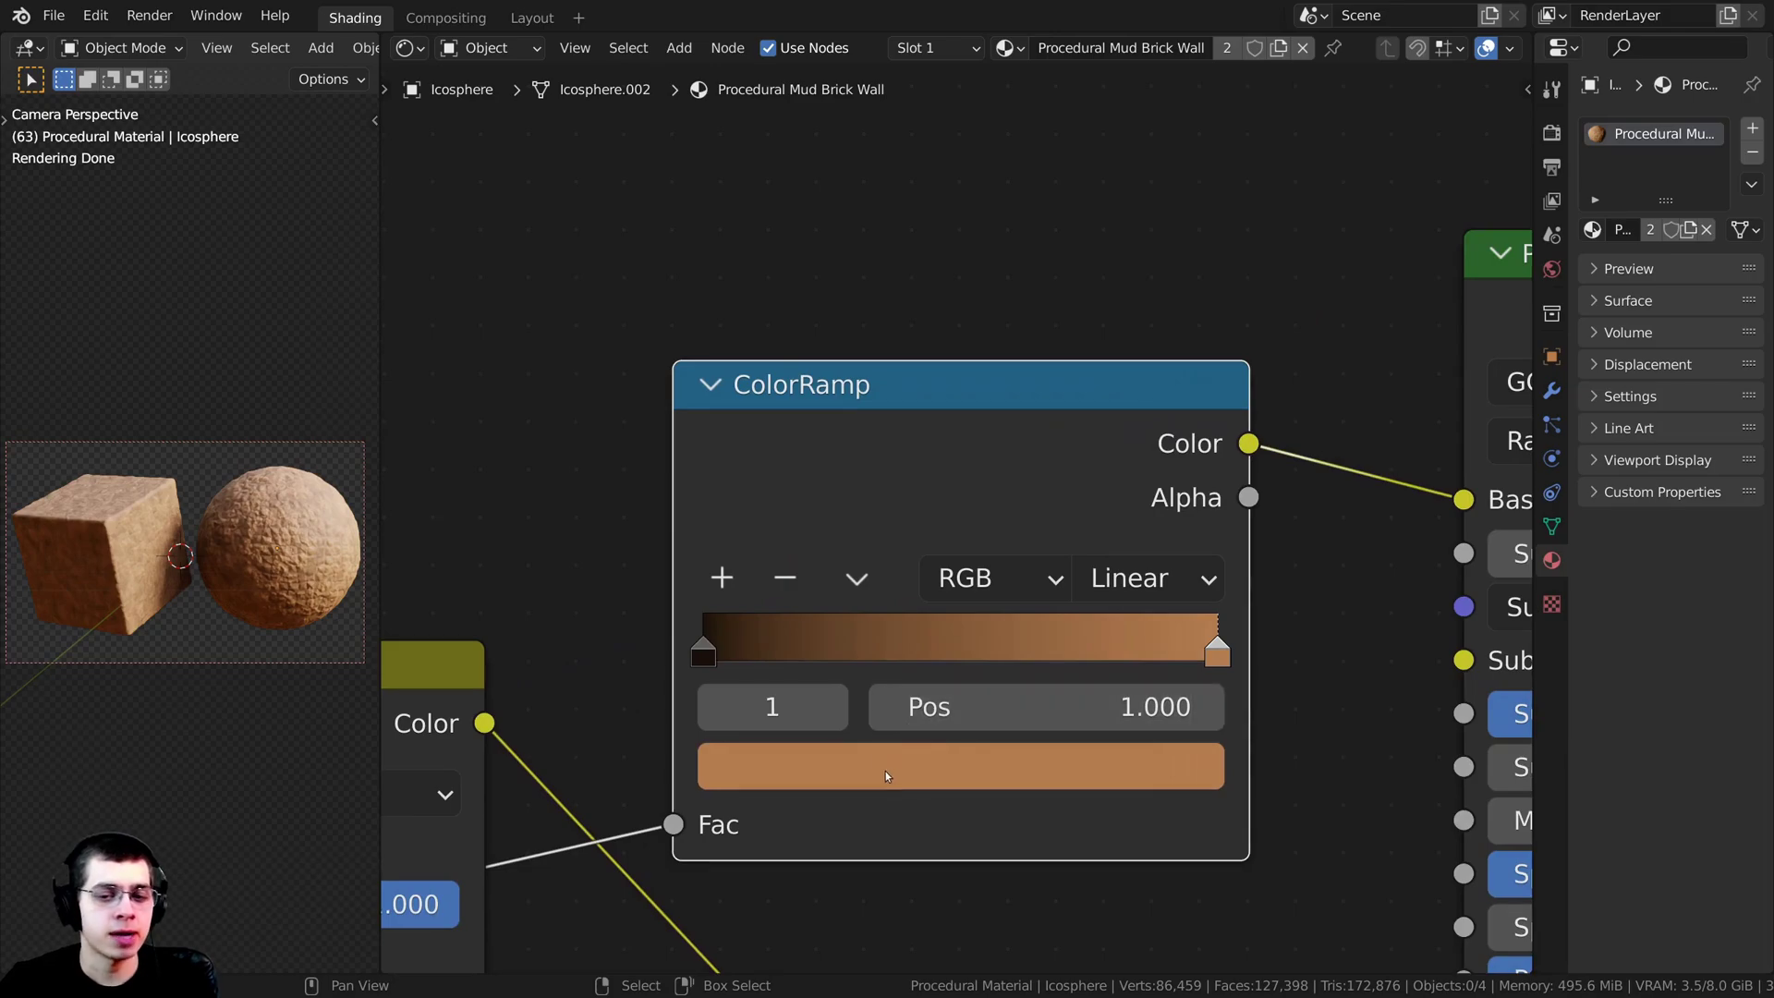
{"action": "left_click", "coordinate": [884, 771]}
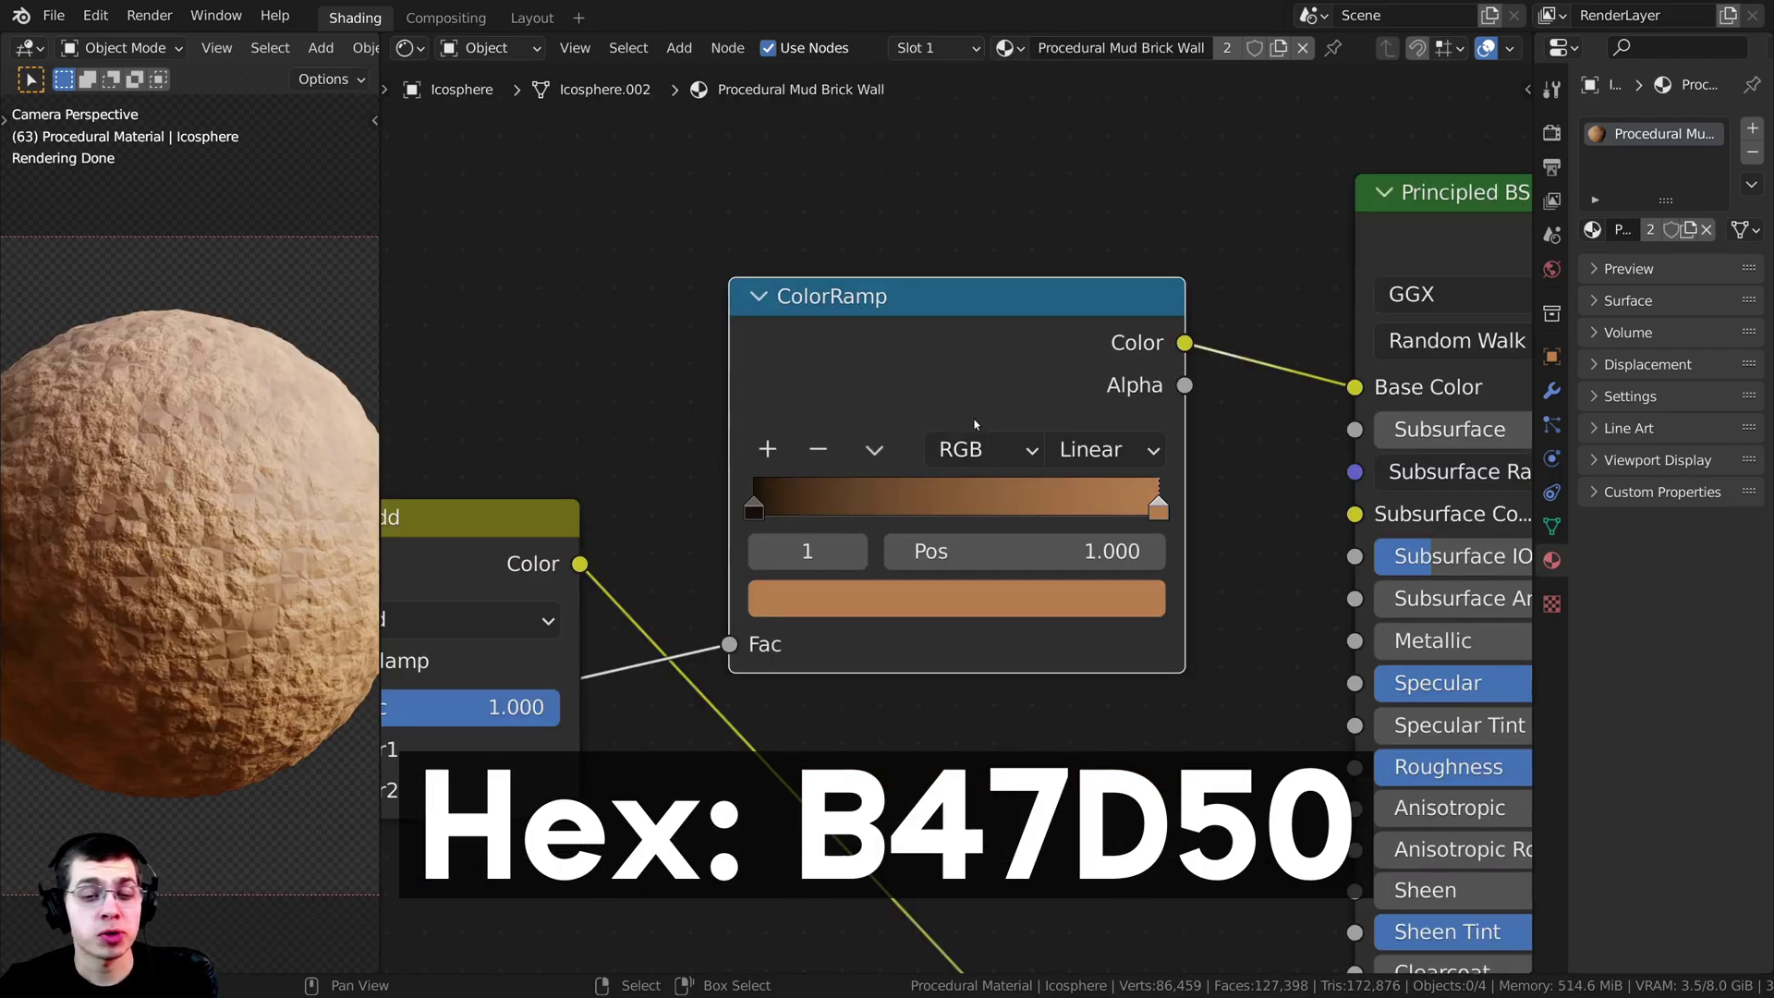
Step: Add a middle stop at position 0.513 to the brown ColorRamp and set its color to a reddish brown, hex 925B39
{"action": "left_click", "coordinate": [962, 493], "text": "ctrl"}
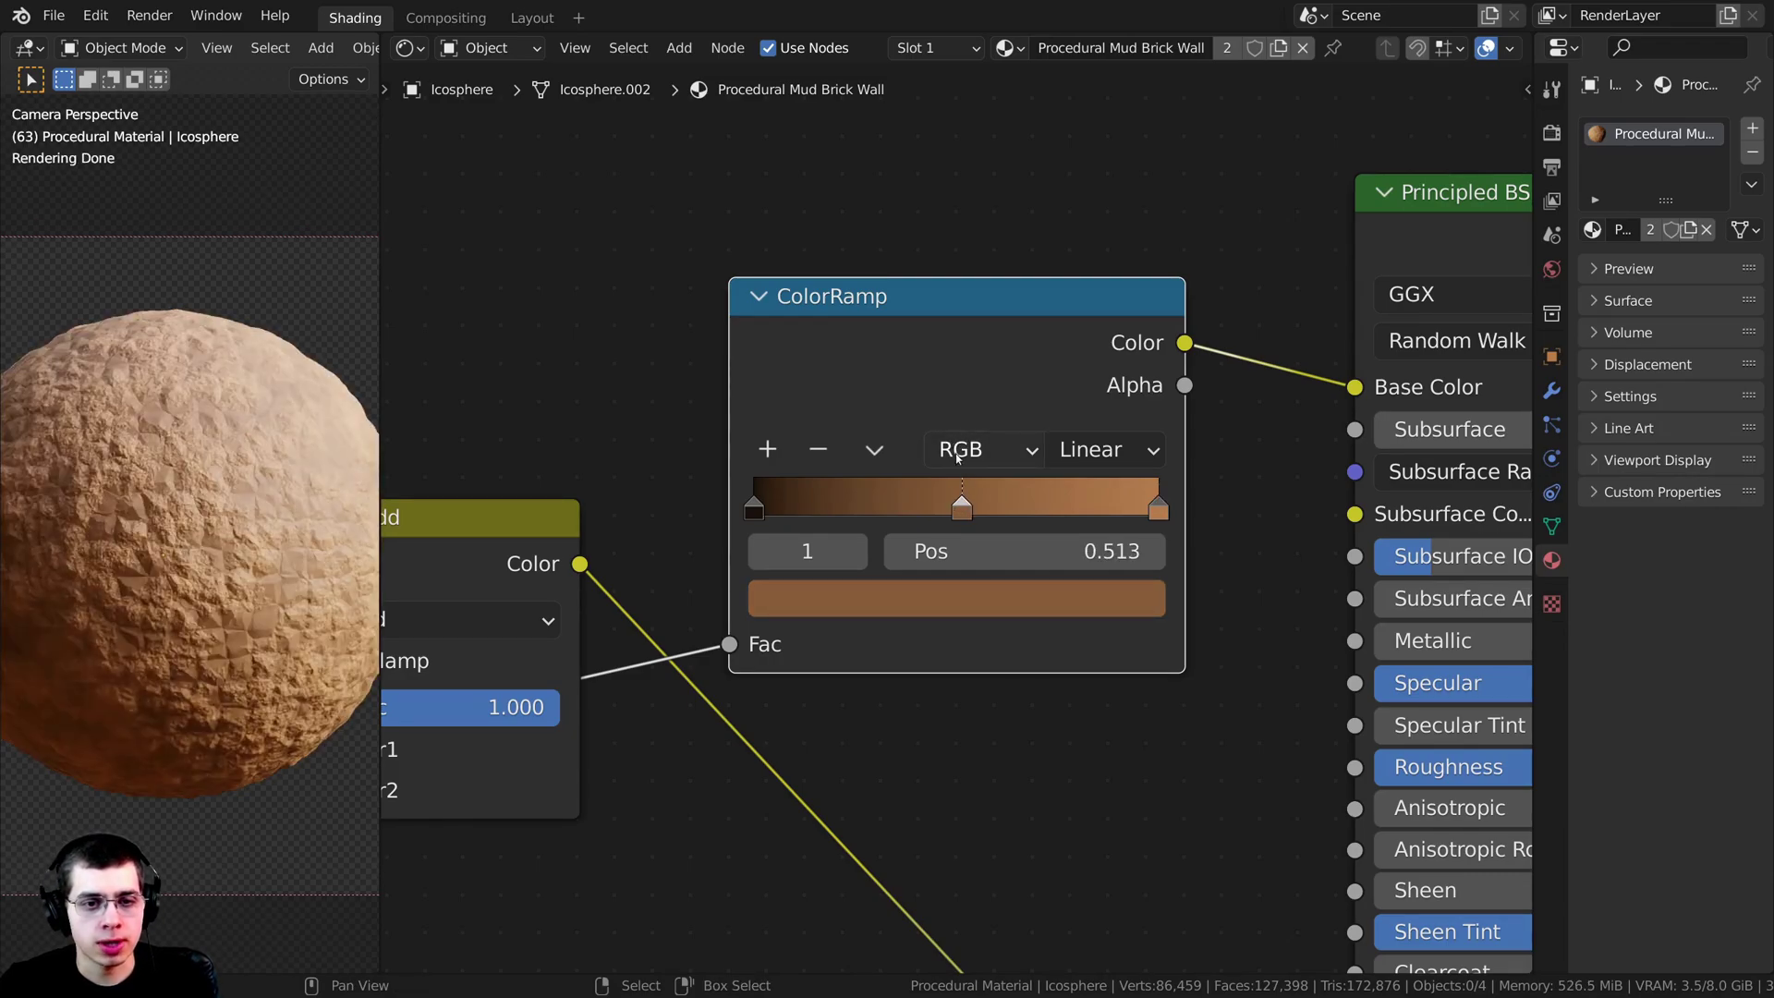
{"action": "left_click", "coordinate": [957, 505]}
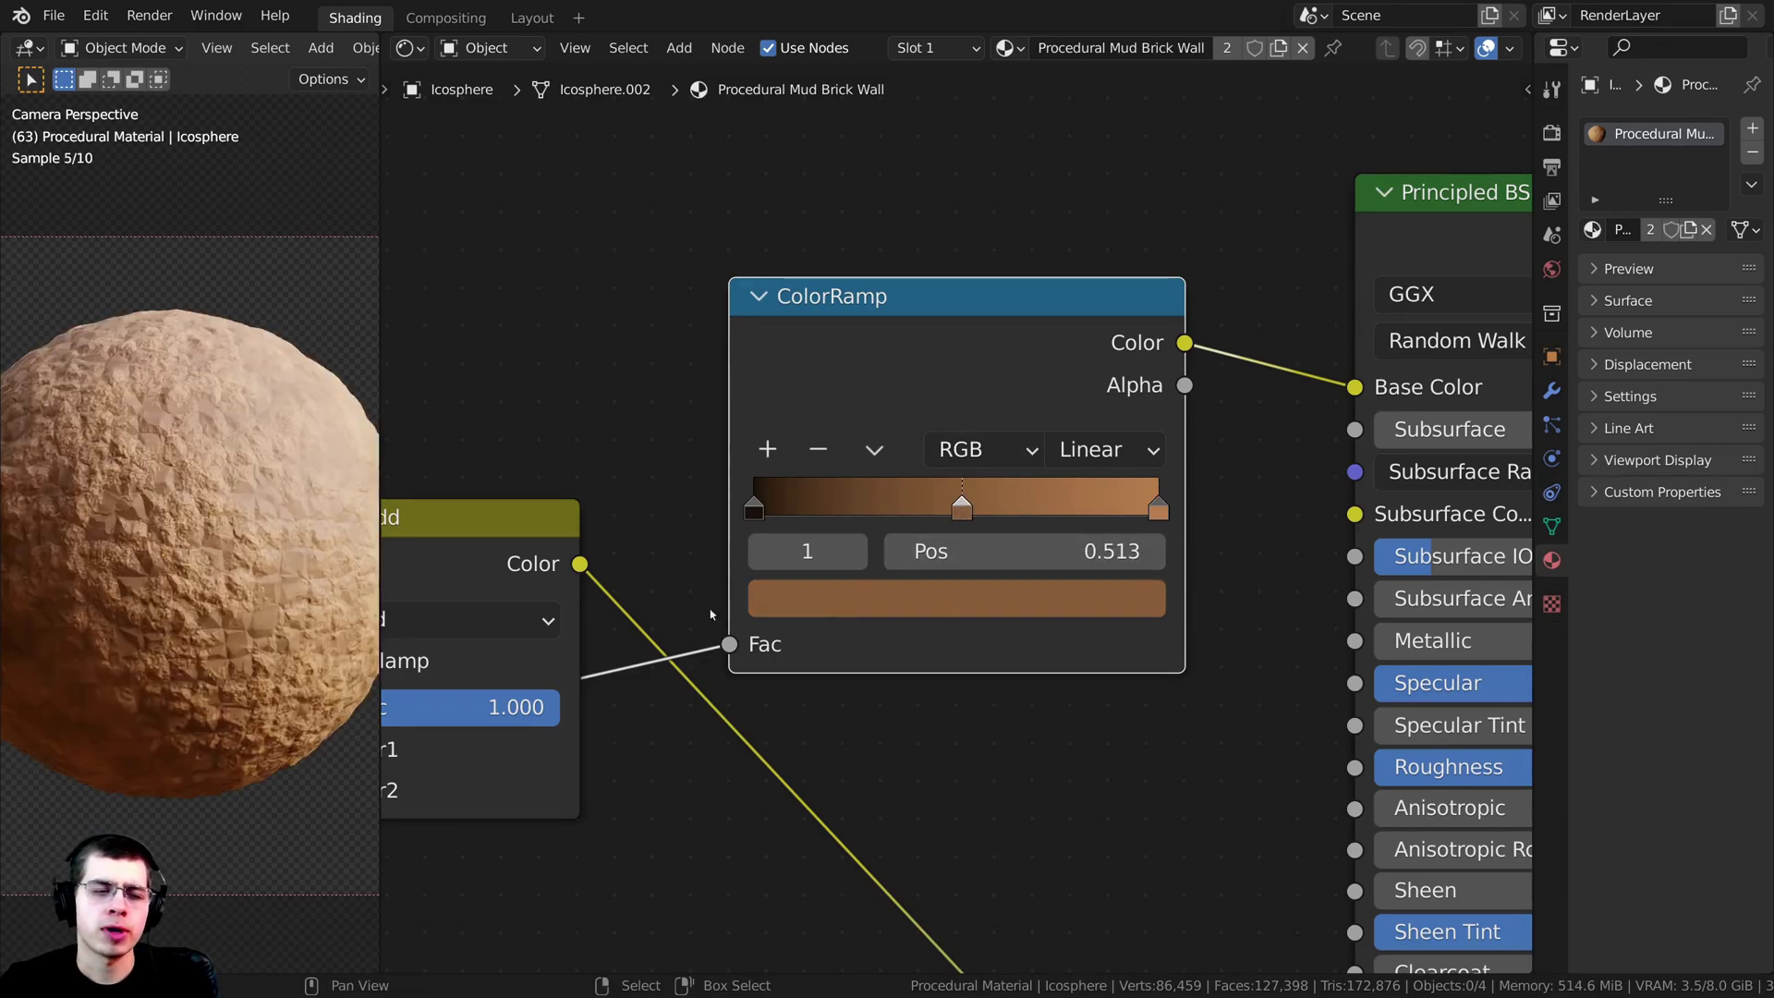
{"action": "scroll", "coordinate": [859, 633], "scroll_direction": "down", "scroll_amount": 2}
{"action": "middle_click_drag", "start_coordinate": [873, 637], "coordinate": [868, 696]}
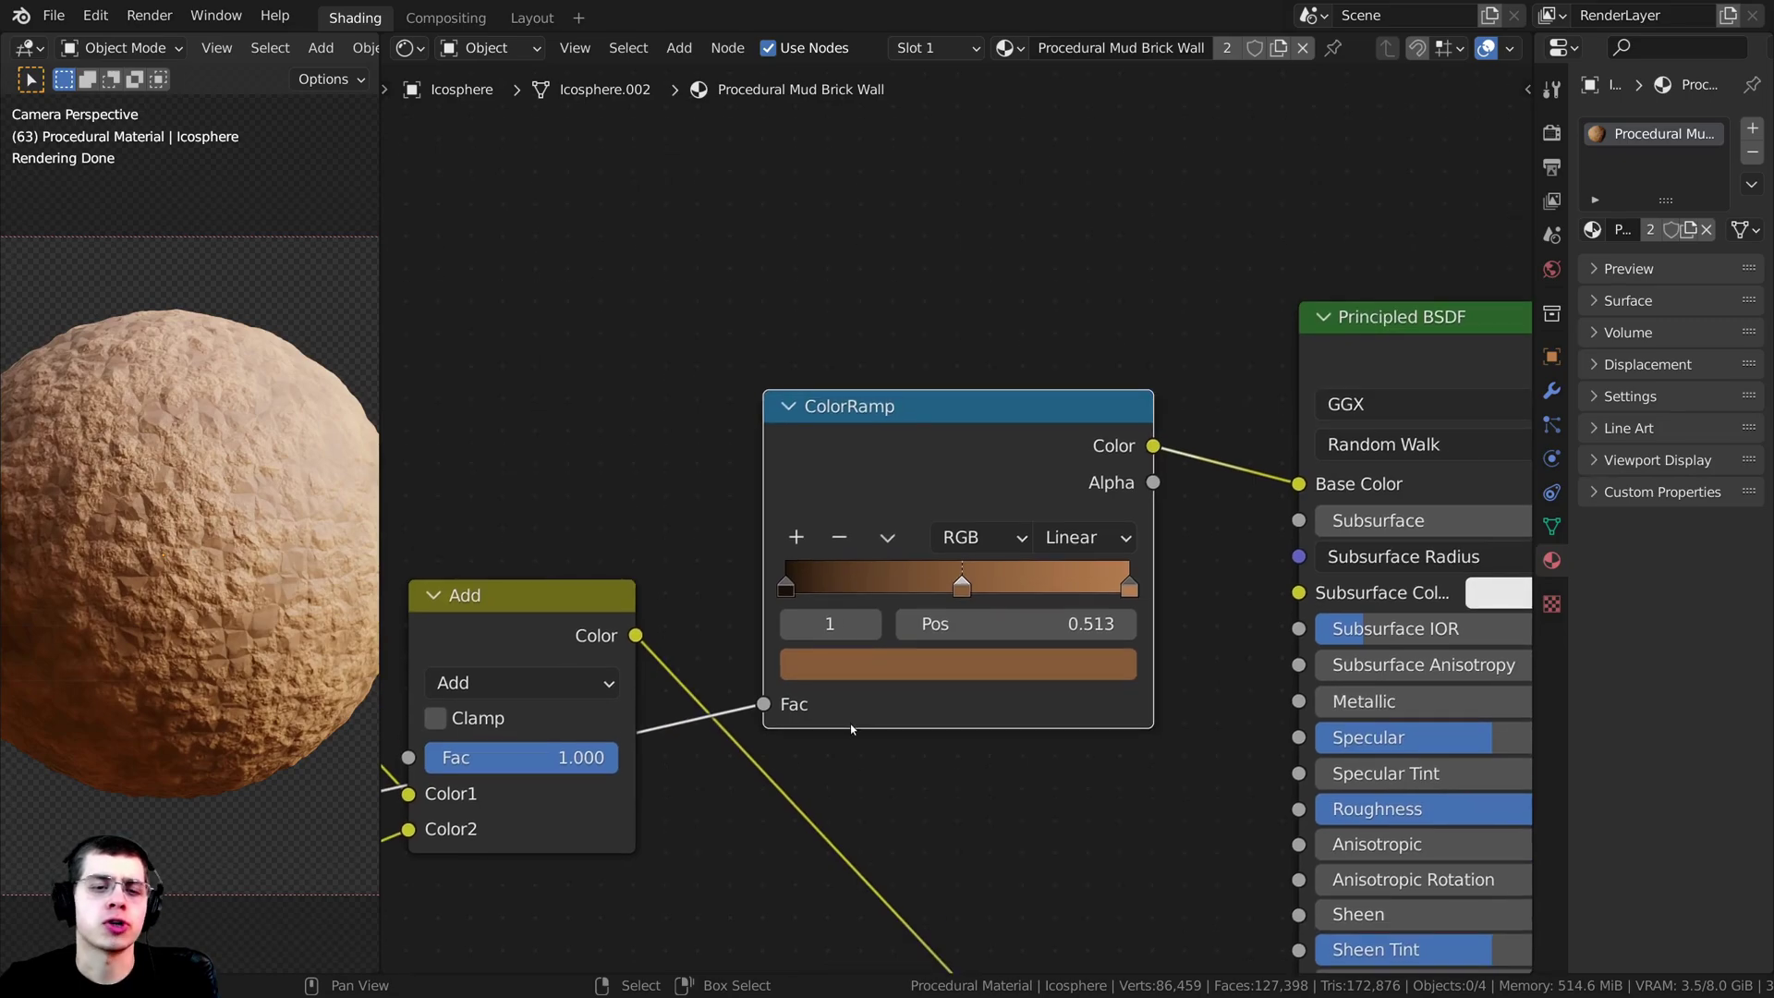
{"action": "left_click", "coordinate": [896, 675]}
{"action": "left_click_drag", "start_coordinate": [1056, 310], "coordinate": [1059, 331]}
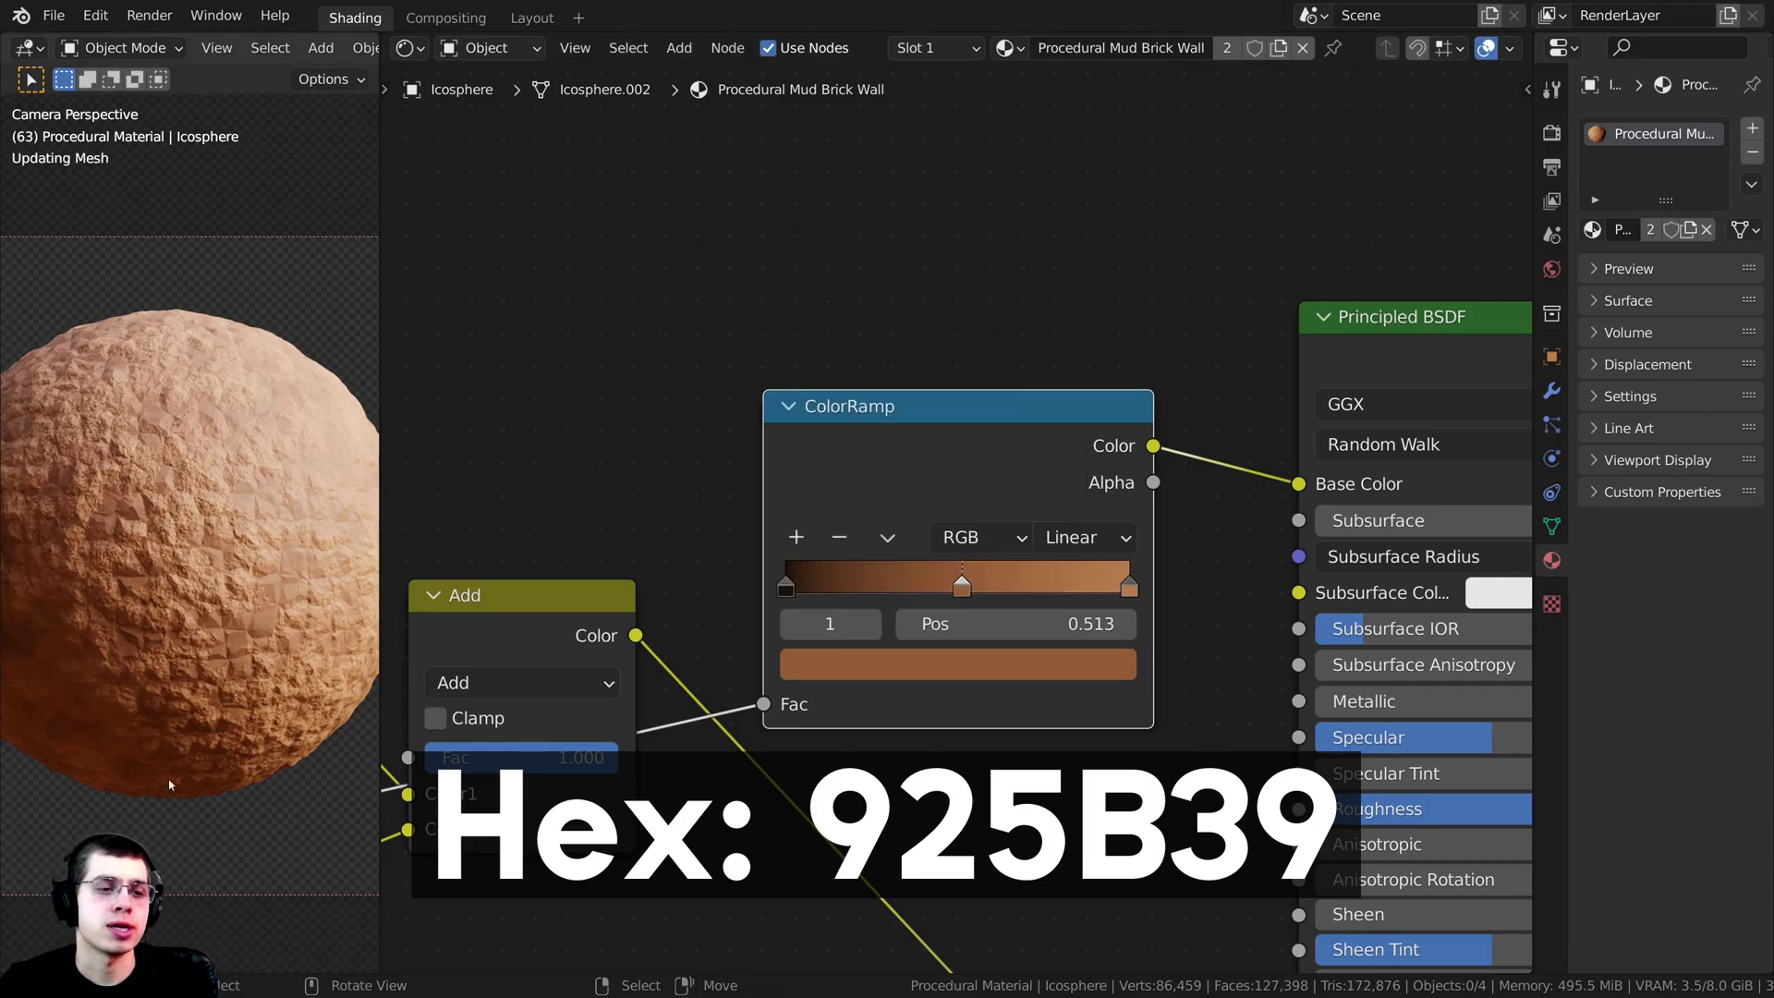
{"action": "scroll", "coordinate": [958, 518], "scroll_direction": "down", "scroll_amount": 1}
{"action": "middle_click_drag", "start_coordinate": [146, 591], "coordinate": [168, 573], "text": "shift"}
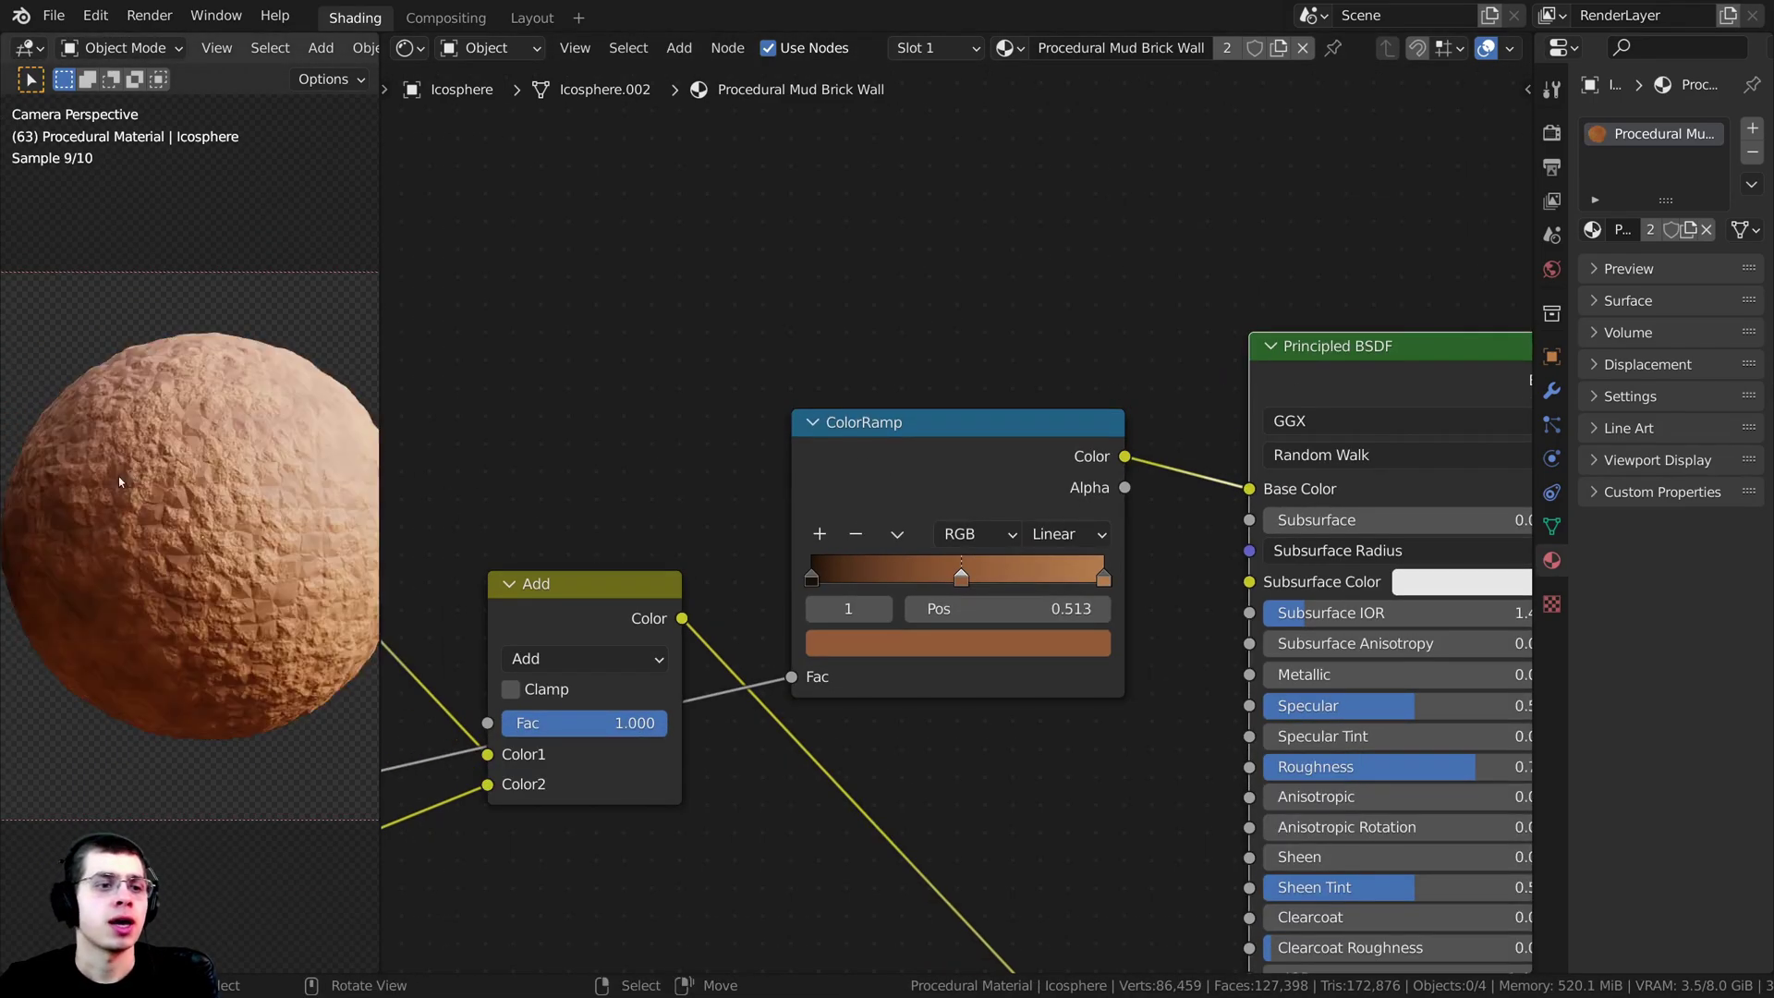
{"action": "scroll", "coordinate": [119, 475], "scroll_direction": "down", "scroll_amount": 3}
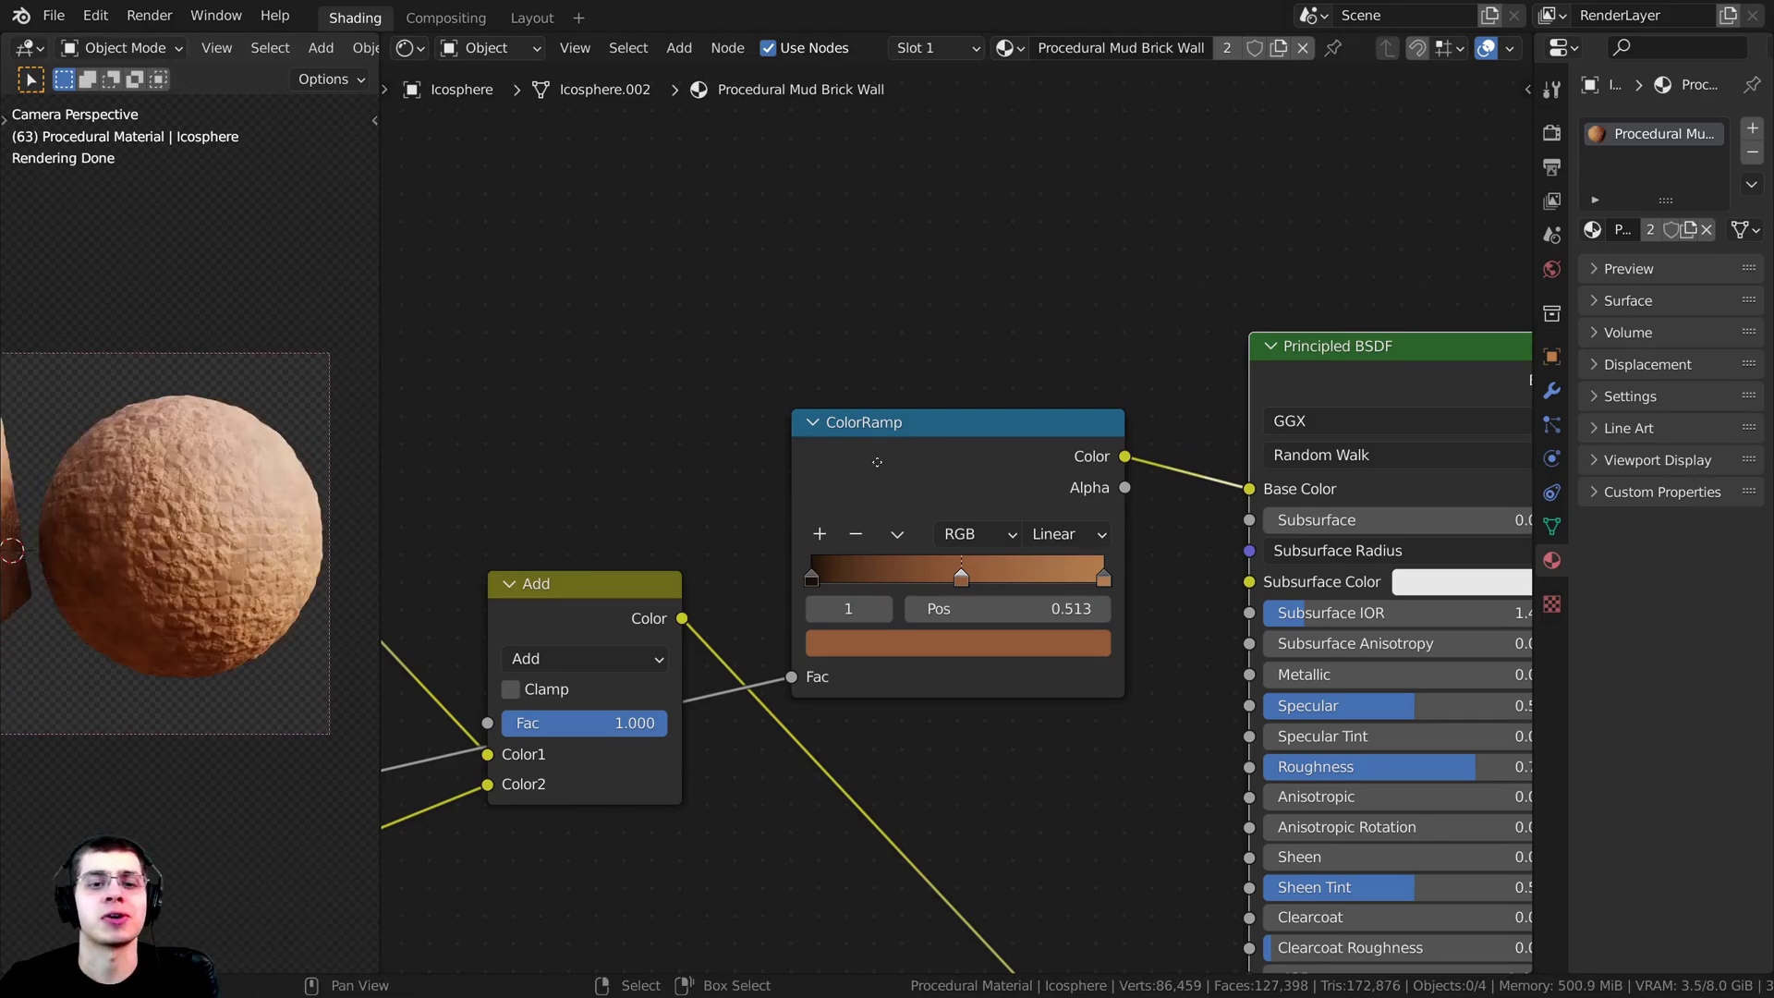
Step: Insert a MixRGB node on the link between the brown ColorRamp and the Principled BSDF's Base Color
{"action": "scroll", "coordinate": [1031, 423], "scroll_direction": "down", "scroll_amount": 4}
{"action": "scroll", "coordinate": [1030, 423], "scroll_direction": "up", "scroll_amount": 1}
{"action": "left_click_drag", "start_coordinate": [1030, 423], "coordinate": [983, 429]}
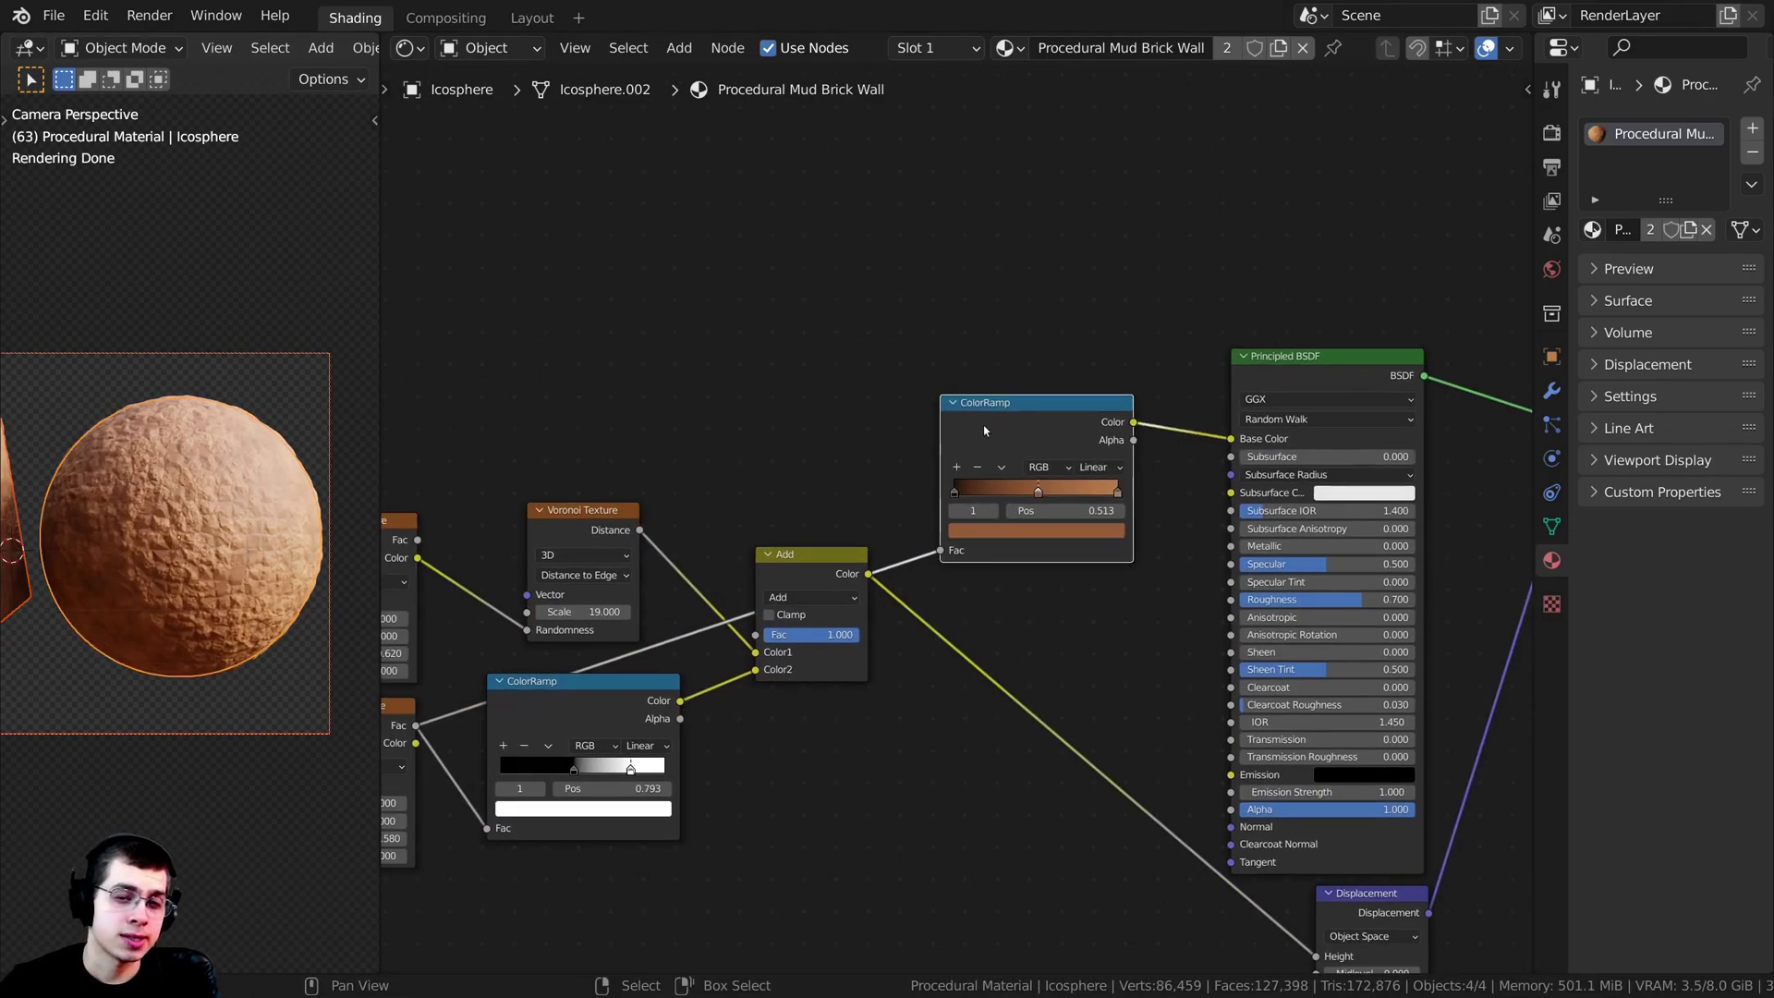
{"action": "scroll", "coordinate": [1114, 471], "scroll_direction": "up", "scroll_amount": 1}
{"action": "scroll", "coordinate": [938, 422], "scroll_direction": "down", "scroll_amount": 2, "text": "ctrl"}
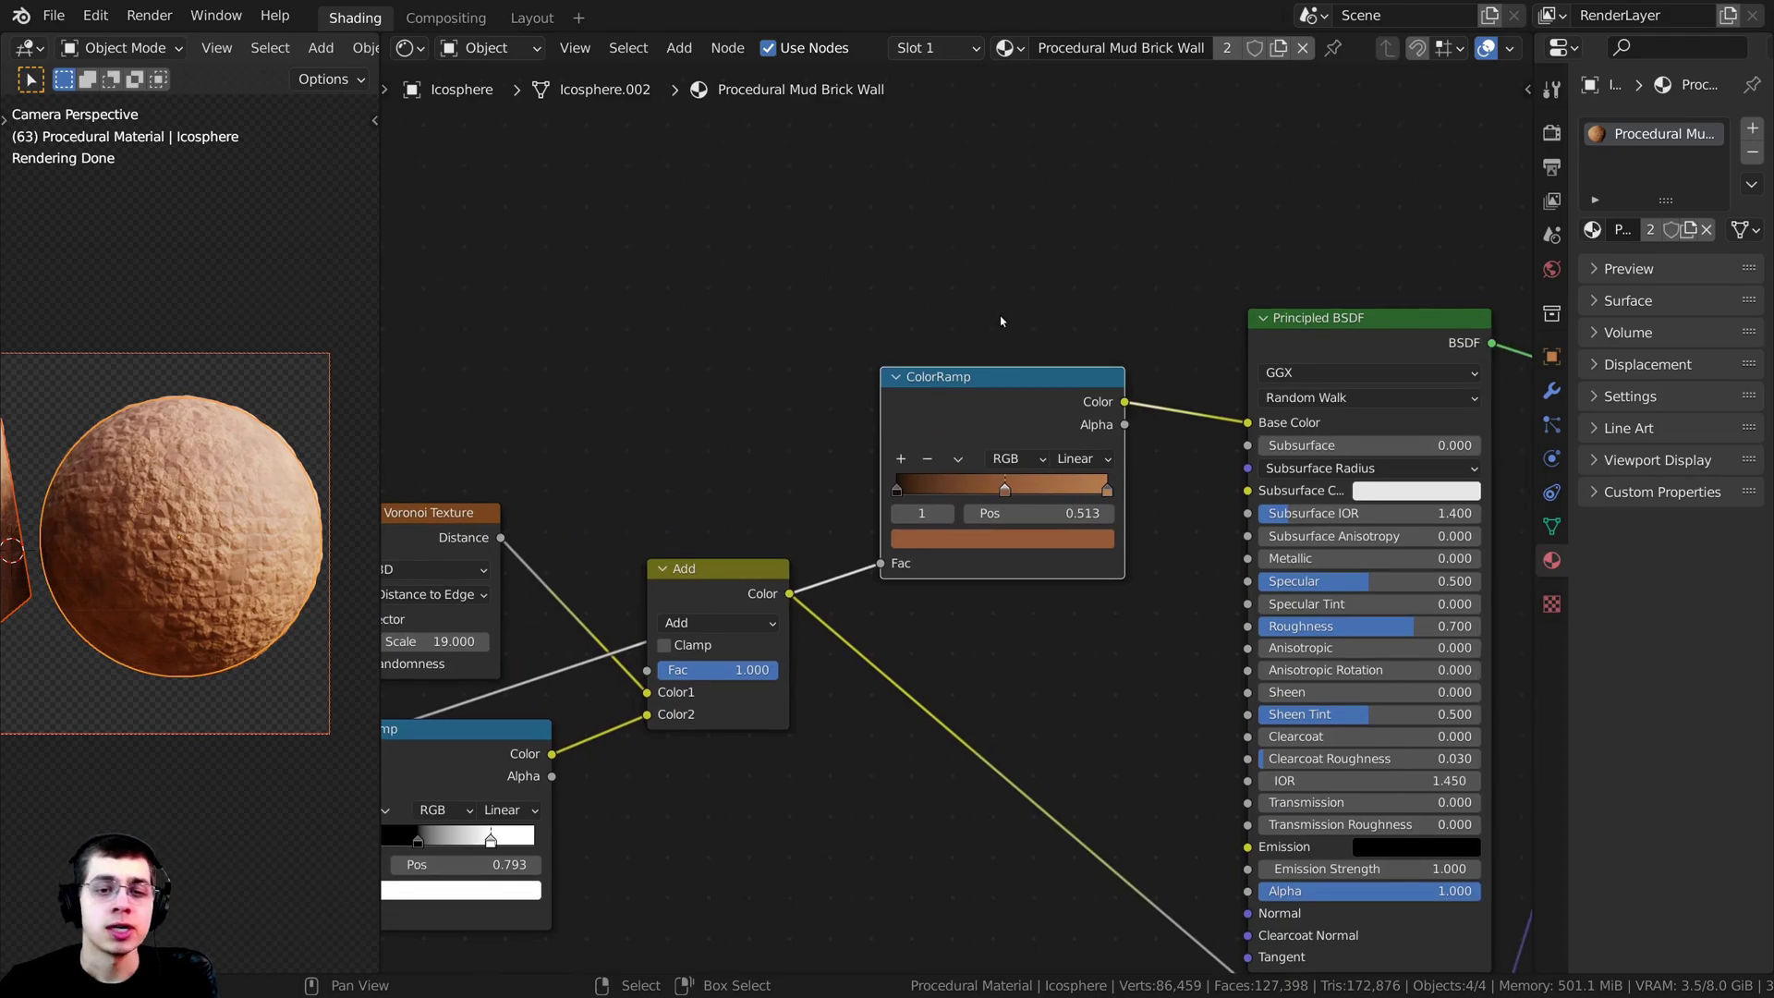
{"action": "key", "text": "shift+a"}
{"action": "type", "text": "mix"}
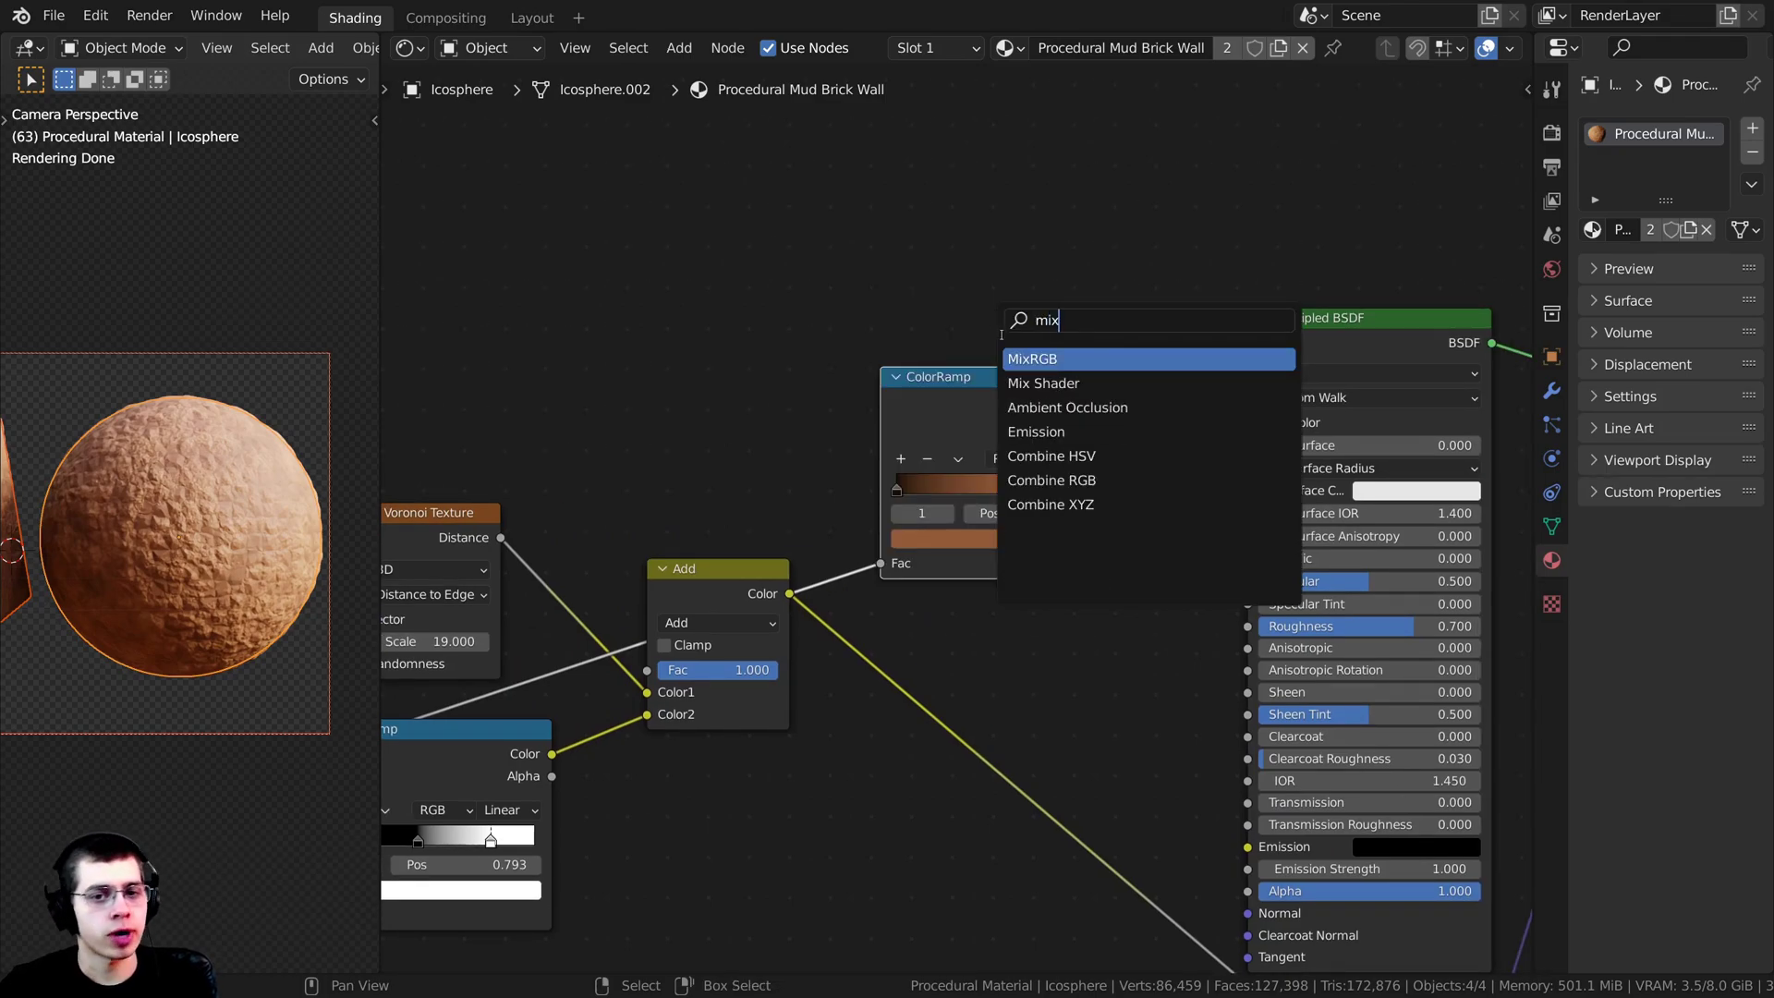
{"action": "left_click", "coordinate": [1039, 359]}
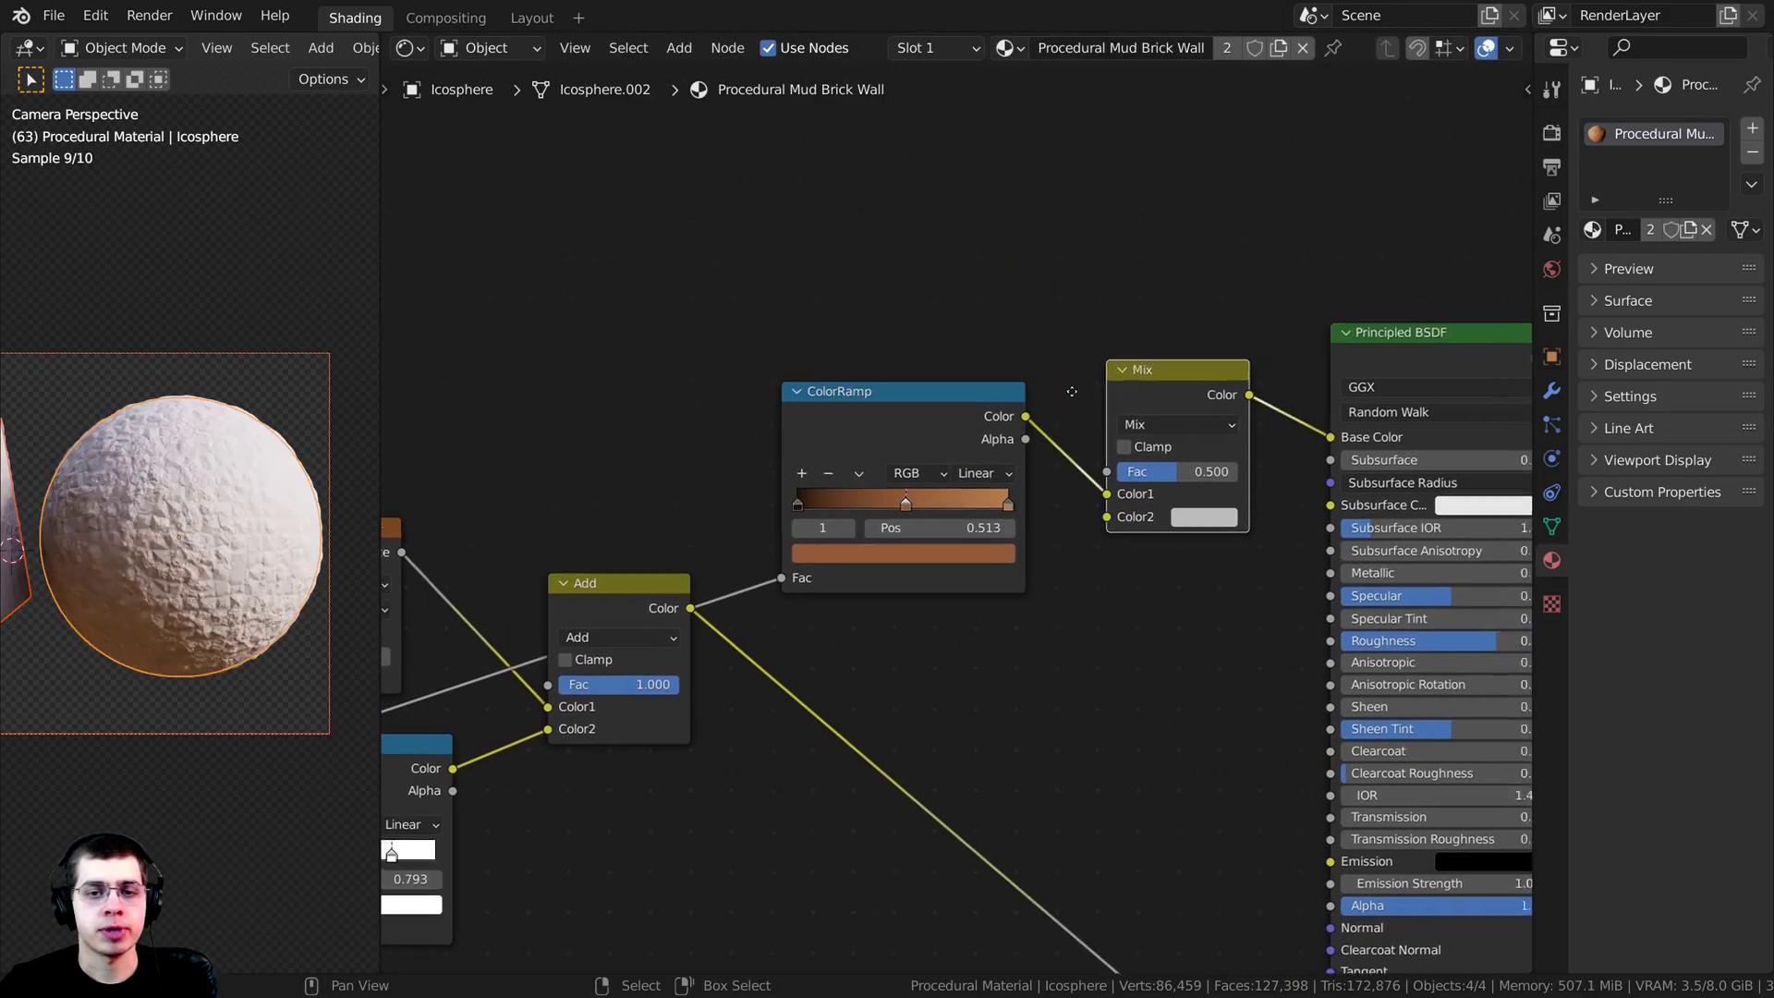
Step: Reposition the brown ColorRamp beside the Mix node and move the Add node lower to open space between them
{"action": "left_click", "coordinate": [1117, 355]}
{"action": "scroll", "coordinate": [1035, 393], "scroll_direction": "down", "scroll_amount": 4}
{"action": "middle_click_drag", "start_coordinate": [956, 421], "coordinate": [1057, 408]}
{"action": "scroll", "coordinate": [1058, 407], "scroll_direction": "up", "scroll_amount": 5}
{"action": "left_click_drag", "start_coordinate": [1139, 360], "coordinate": [1128, 352]}
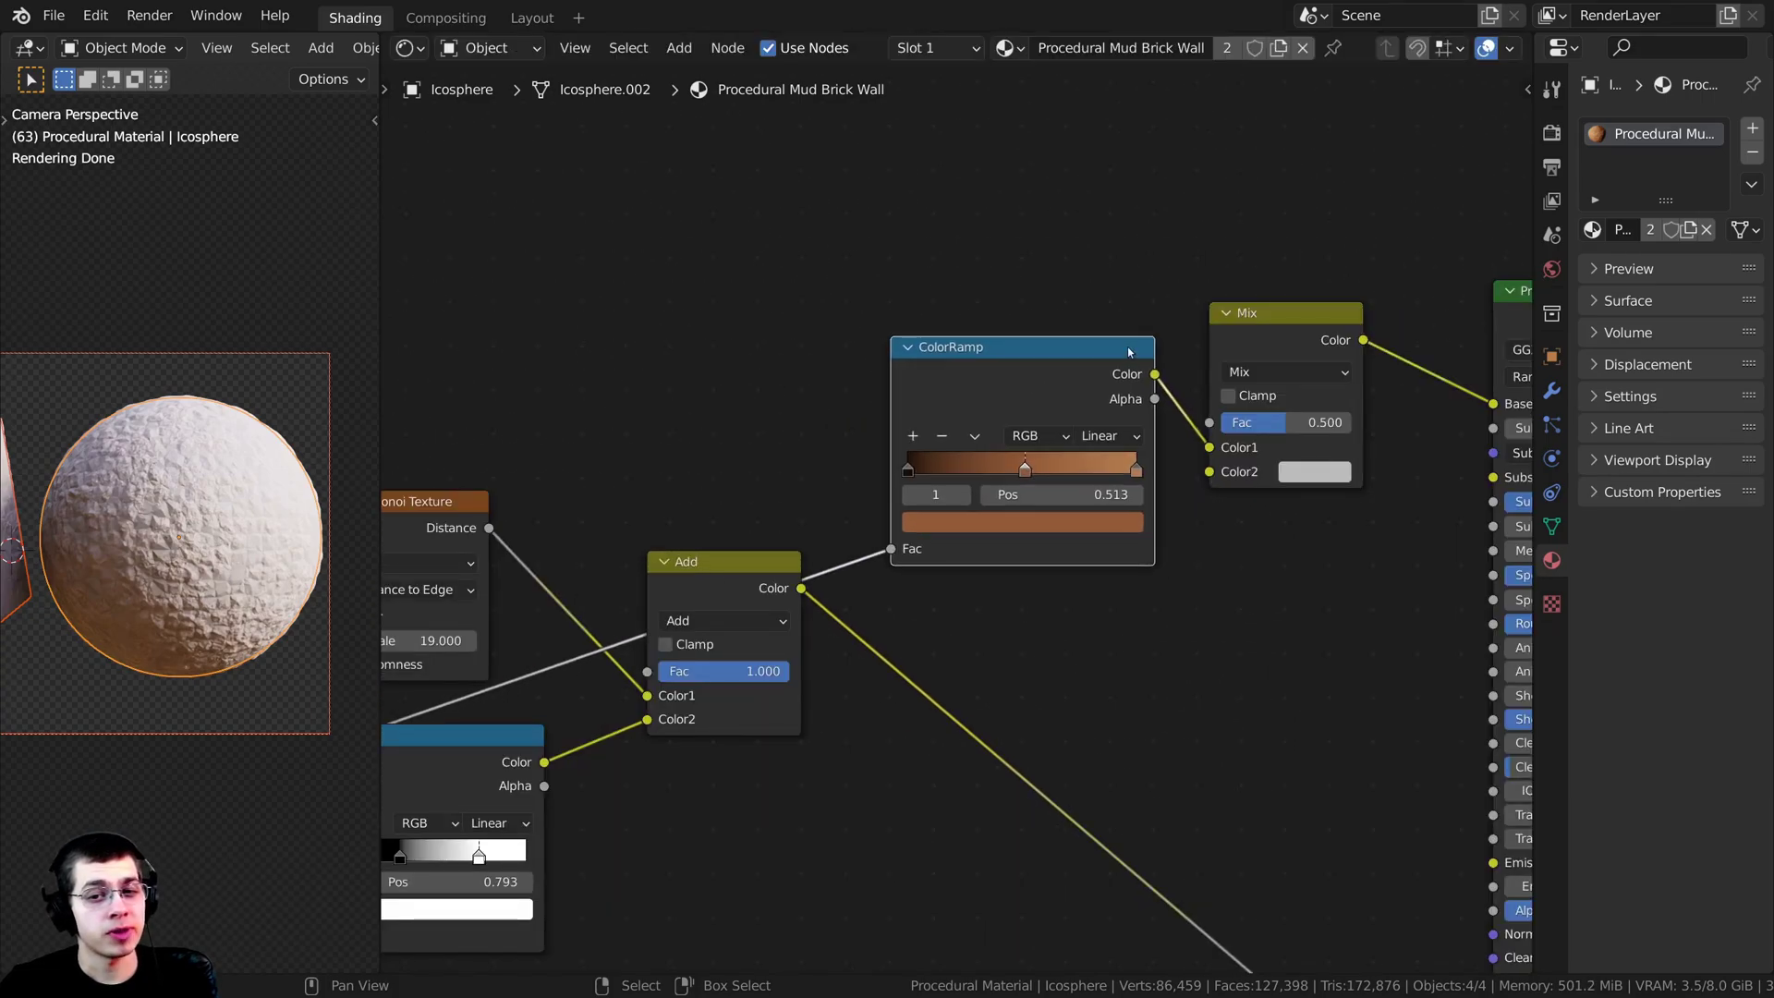
{"action": "scroll", "coordinate": [1205, 448], "scroll_direction": "down", "scroll_amount": 1}
{"action": "left_click_drag", "start_coordinate": [758, 499], "coordinate": [758, 558]}
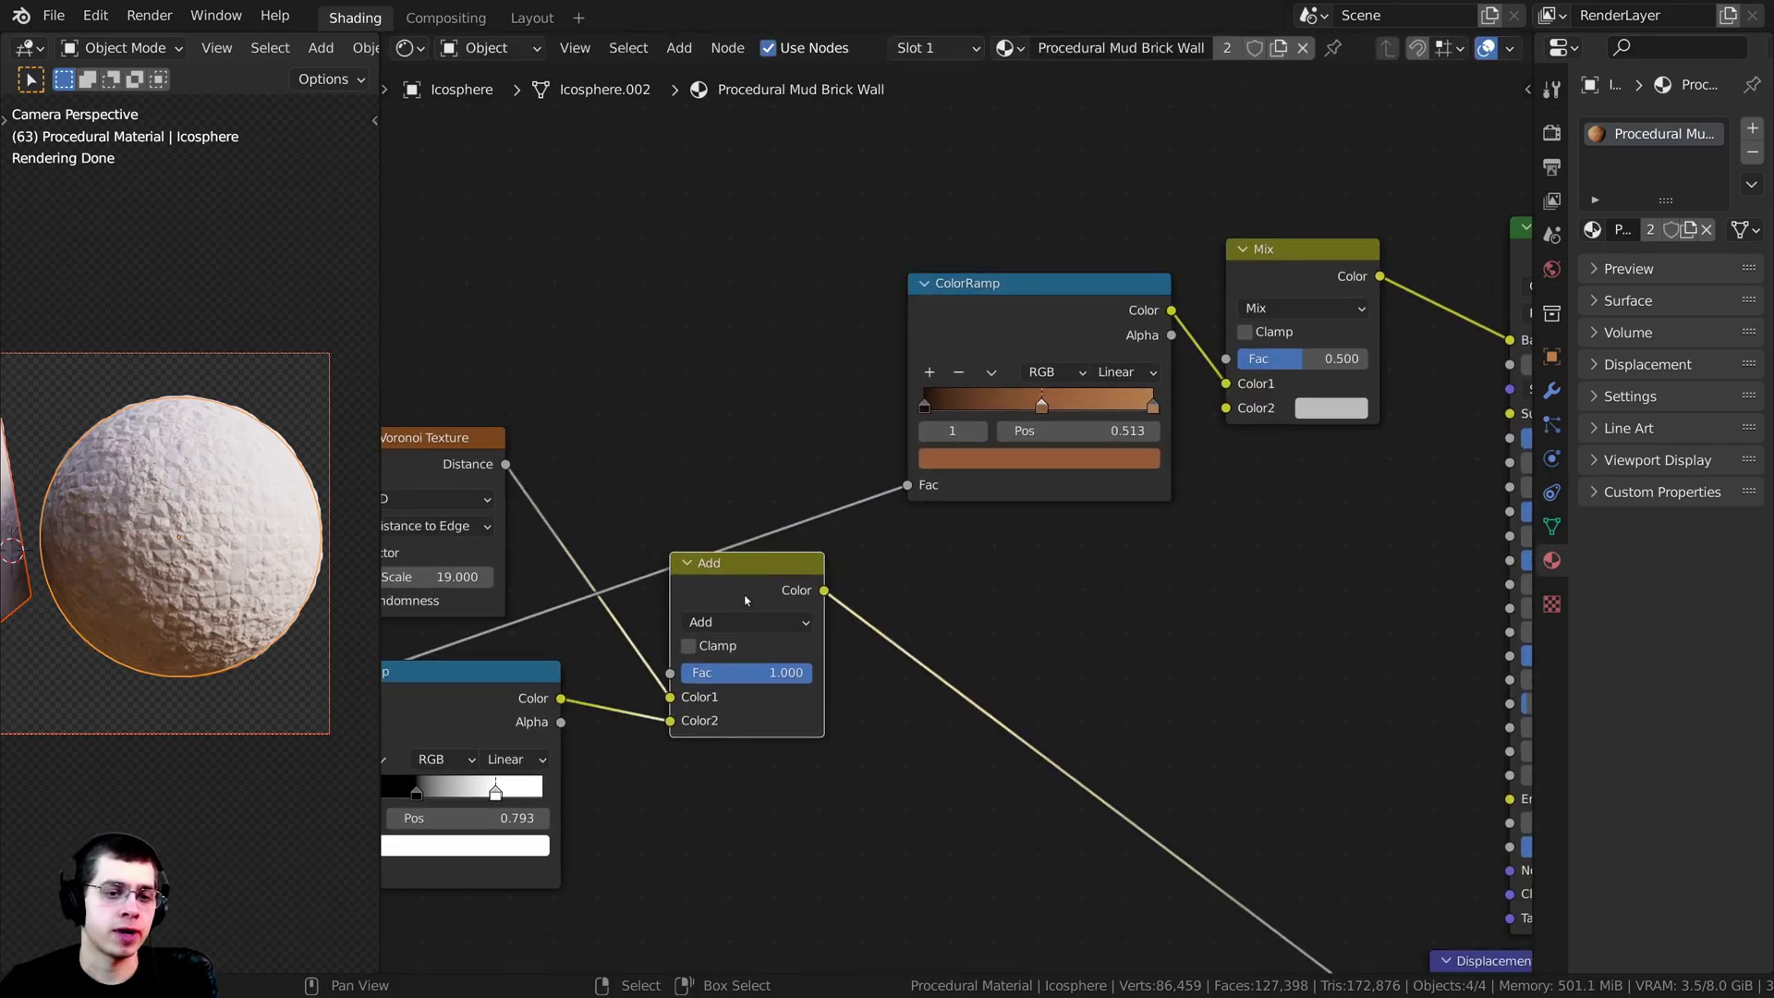
Step: Preview the Add node's output and connect its Color to the Color2 input of the Mix node
{"action": "left_click", "coordinate": [740, 596], "text": "ctrl+shift"}
{"action": "scroll", "coordinate": [742, 596], "scroll_direction": "down", "scroll_amount": 1}
{"action": "scroll", "coordinate": [132, 636], "scroll_direction": "up", "scroll_amount": 3}
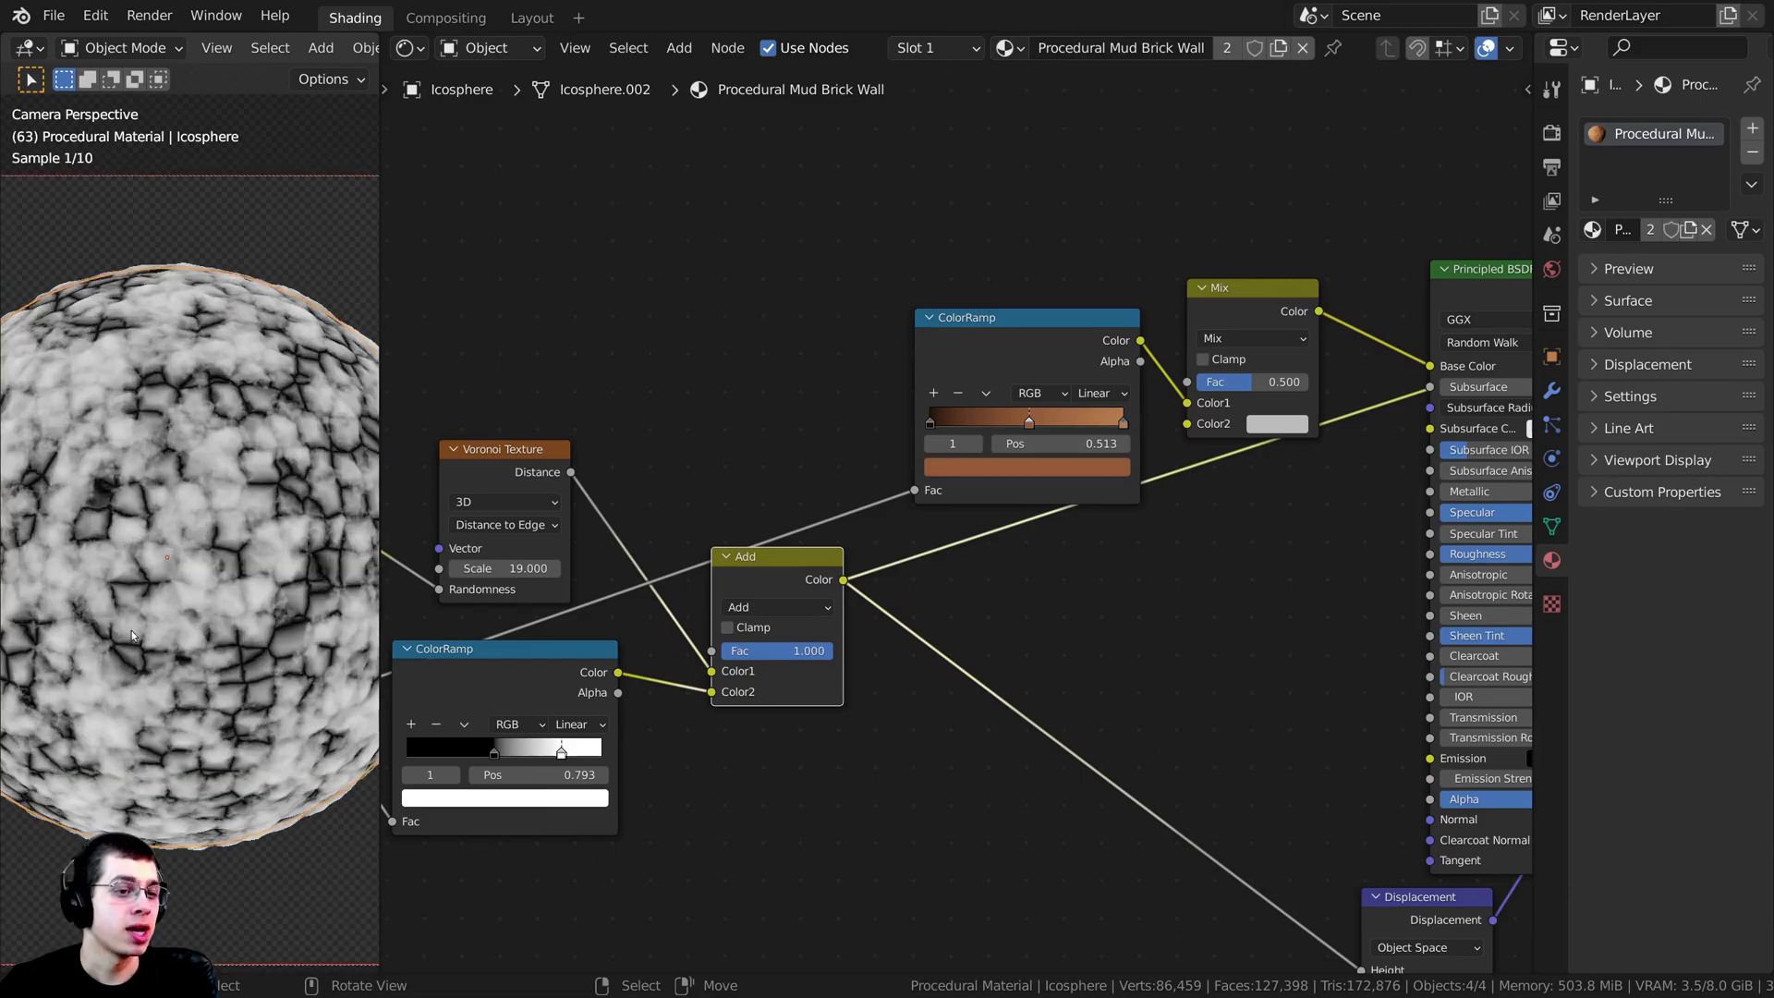
{"action": "left_click_drag", "start_coordinate": [842, 580], "coordinate": [1200, 427]}
{"action": "scroll", "coordinate": [1195, 424], "scroll_direction": "up", "scroll_amount": 3}
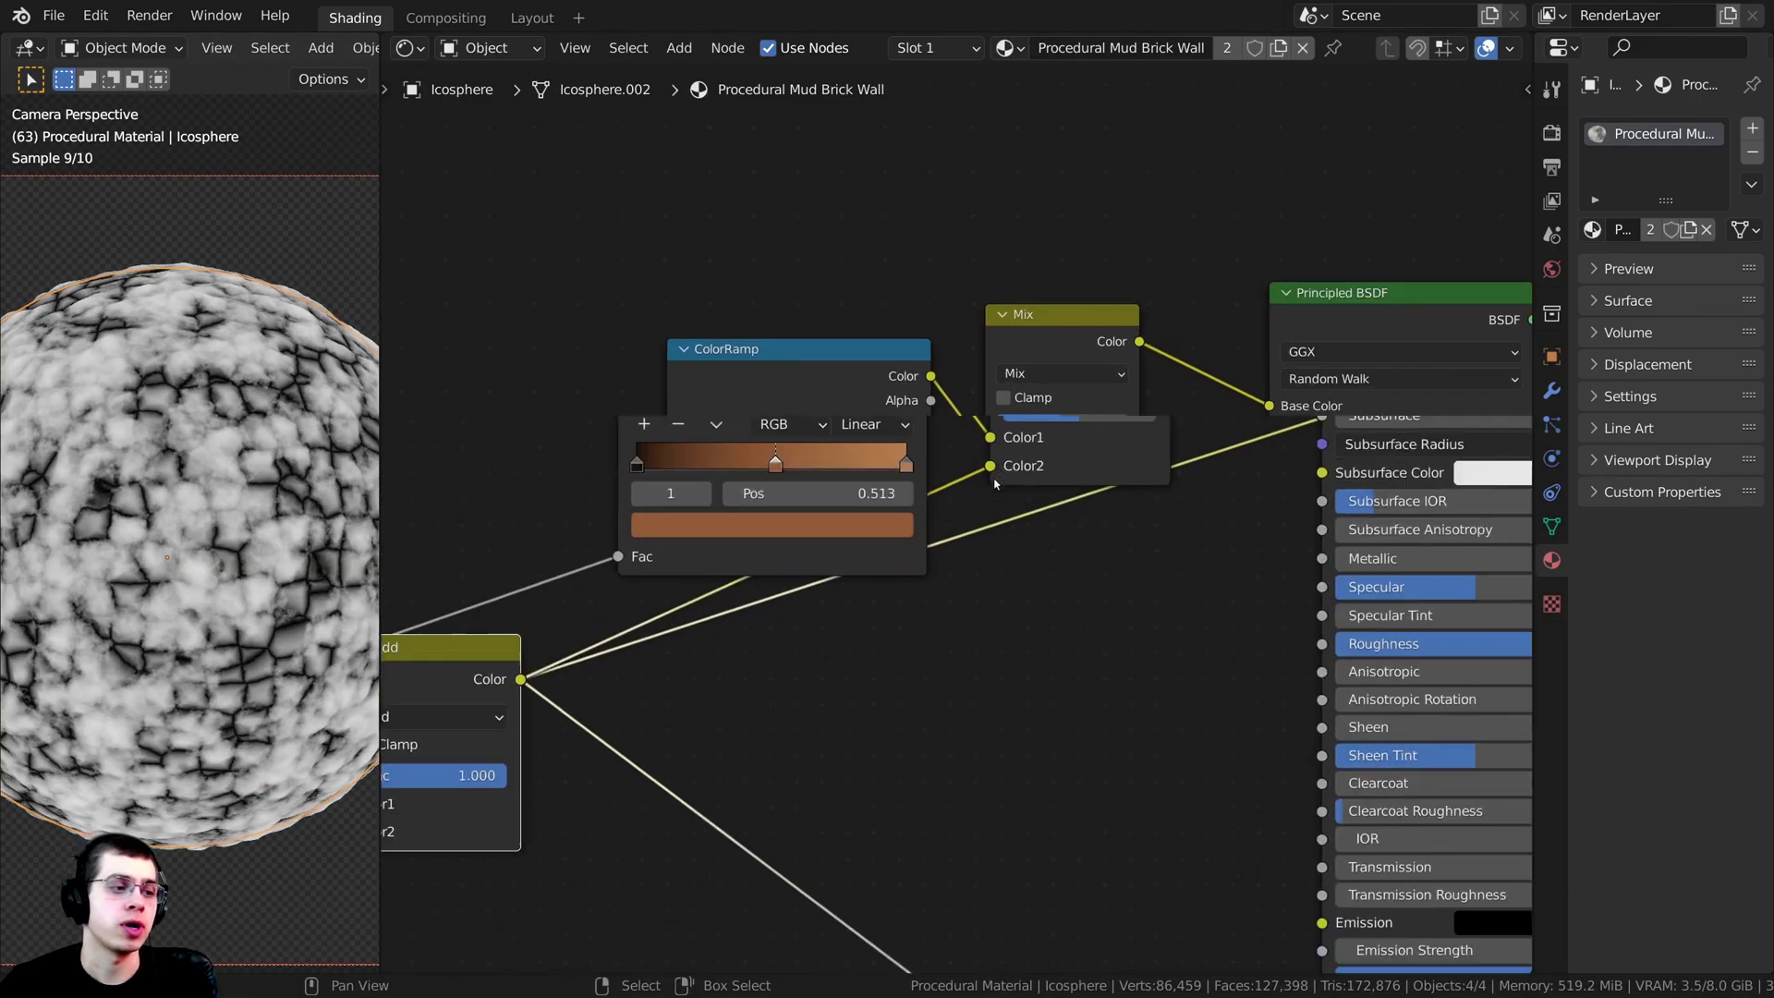
Step: Preview the Mix node's output and set its blend mode to Darken
{"action": "left_click", "coordinate": [1092, 268], "text": "ctrl+shift"}
{"action": "middle_click_drag", "start_coordinate": [1053, 355], "coordinate": [995, 359]}
{"action": "scroll", "coordinate": [996, 359], "scroll_direction": "up", "scroll_amount": 1}
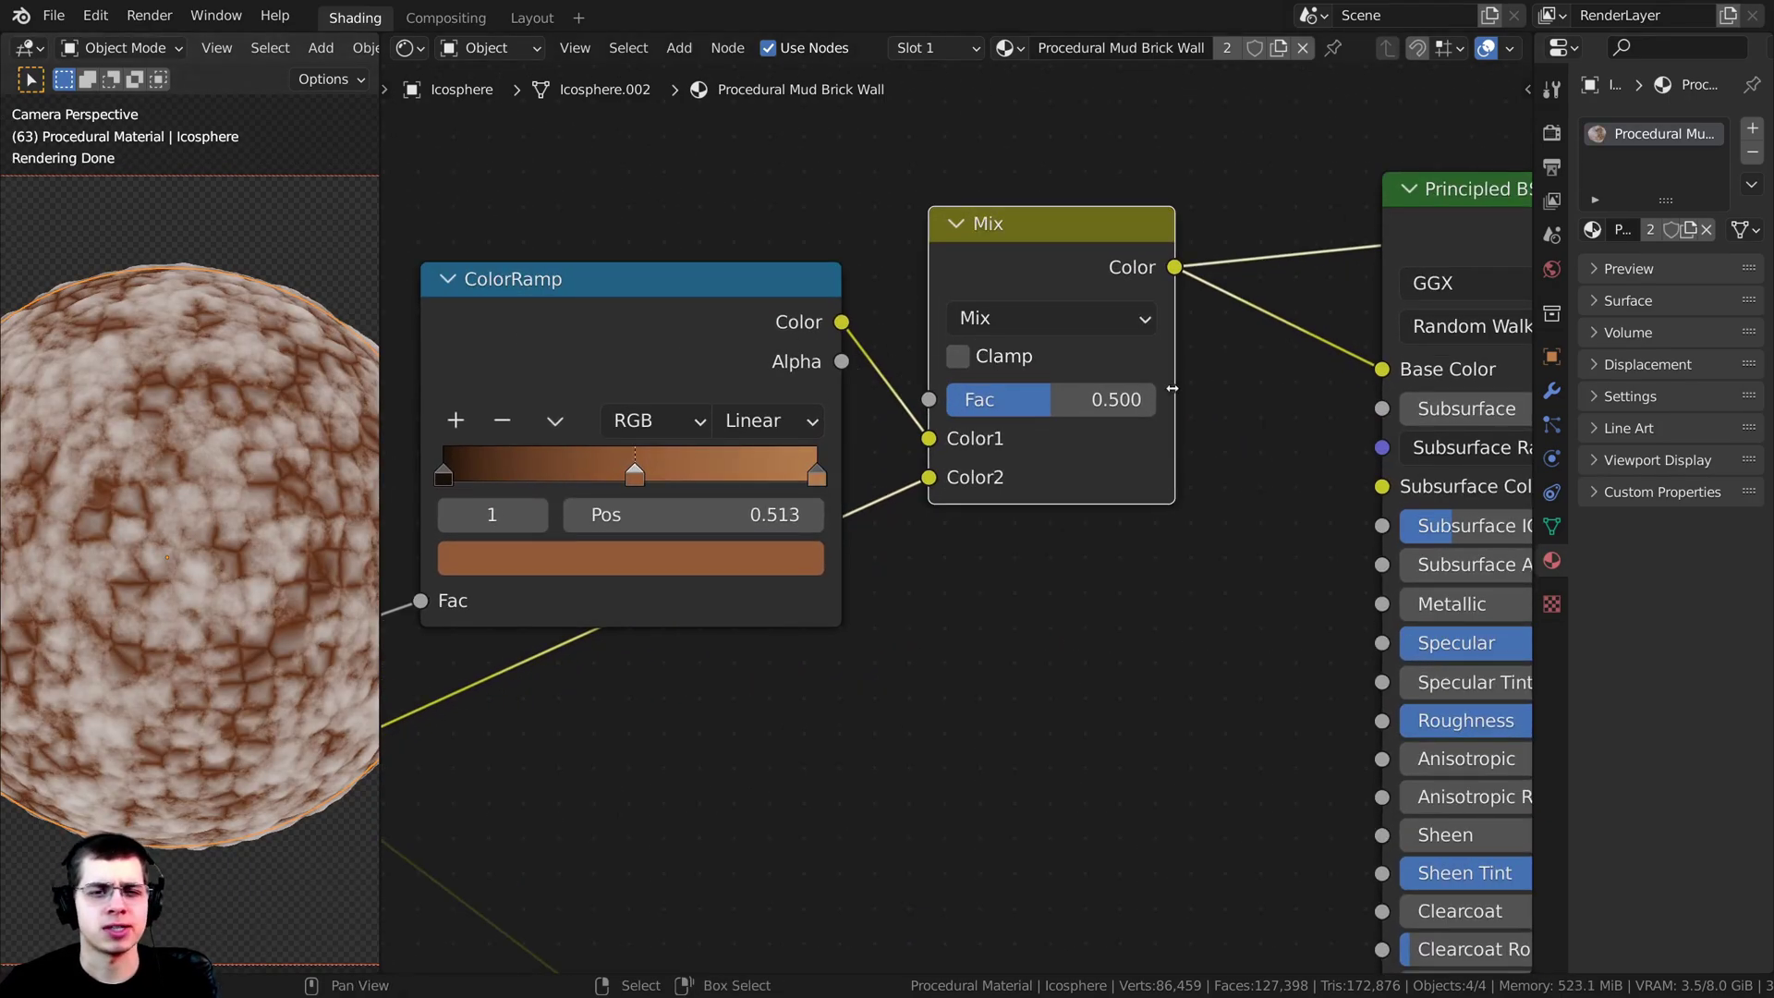
{"action": "left_click", "coordinate": [1015, 321]}
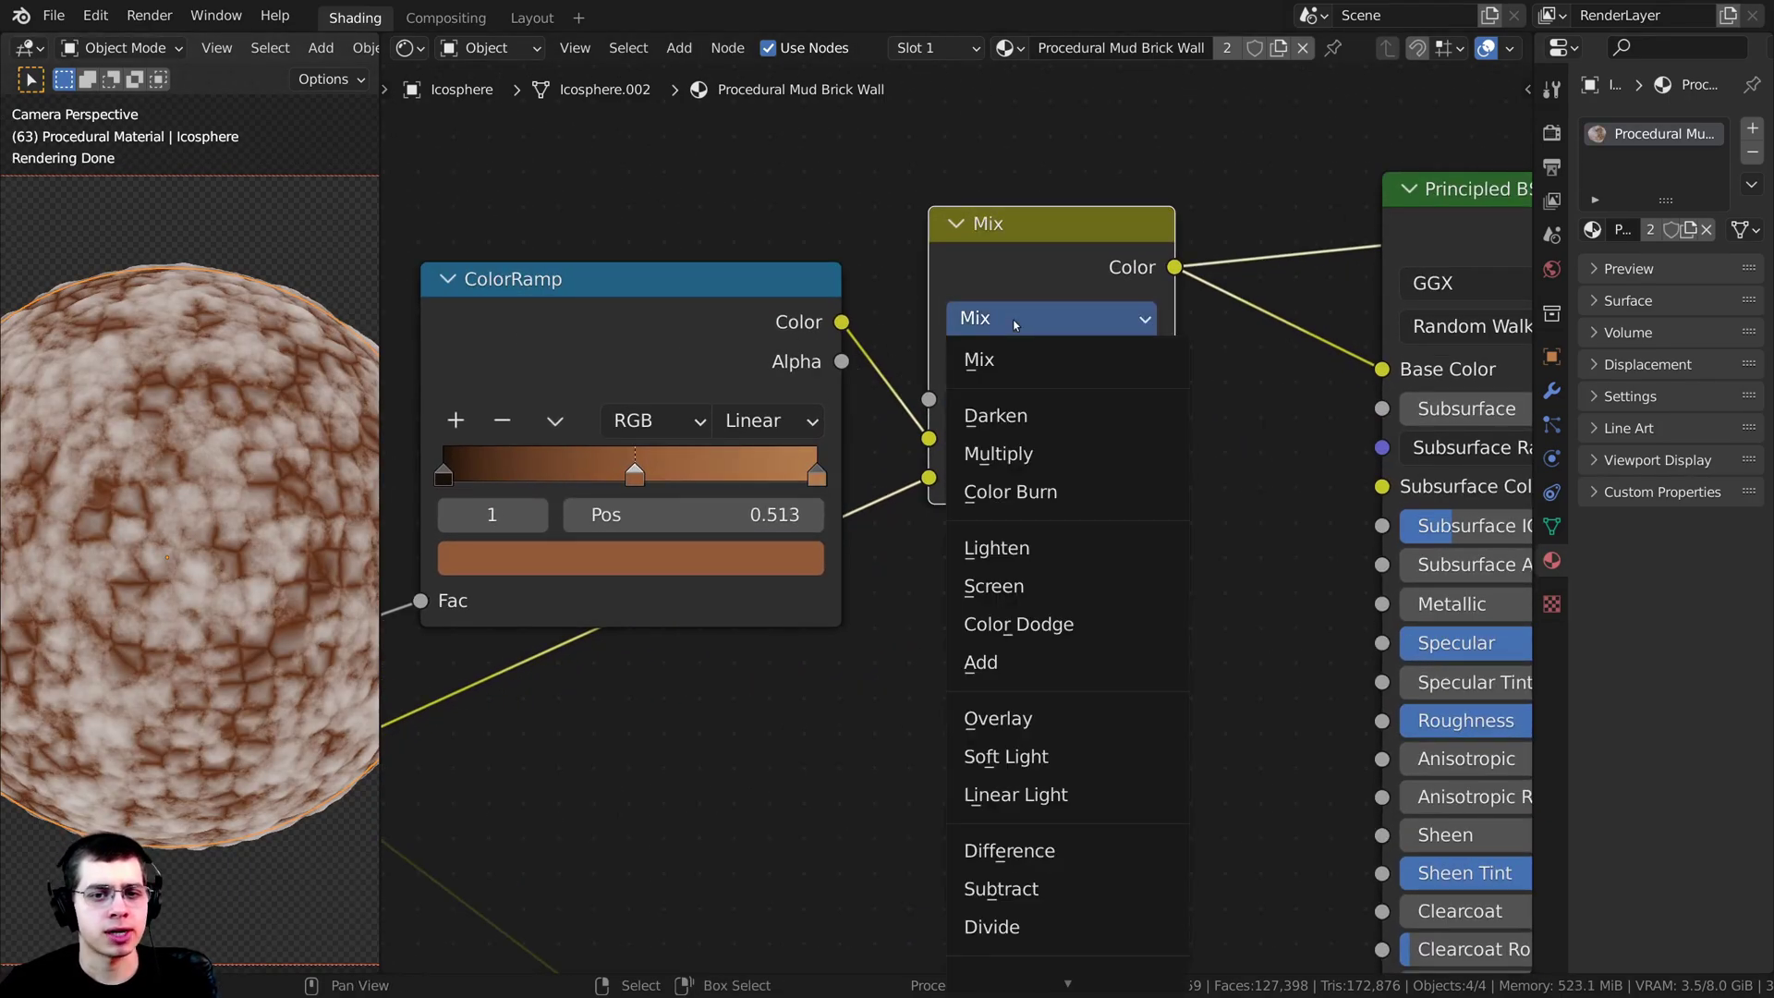
{"action": "left_click", "coordinate": [1009, 416]}
{"action": "scroll", "coordinate": [148, 528], "scroll_direction": "up", "scroll_amount": 2}
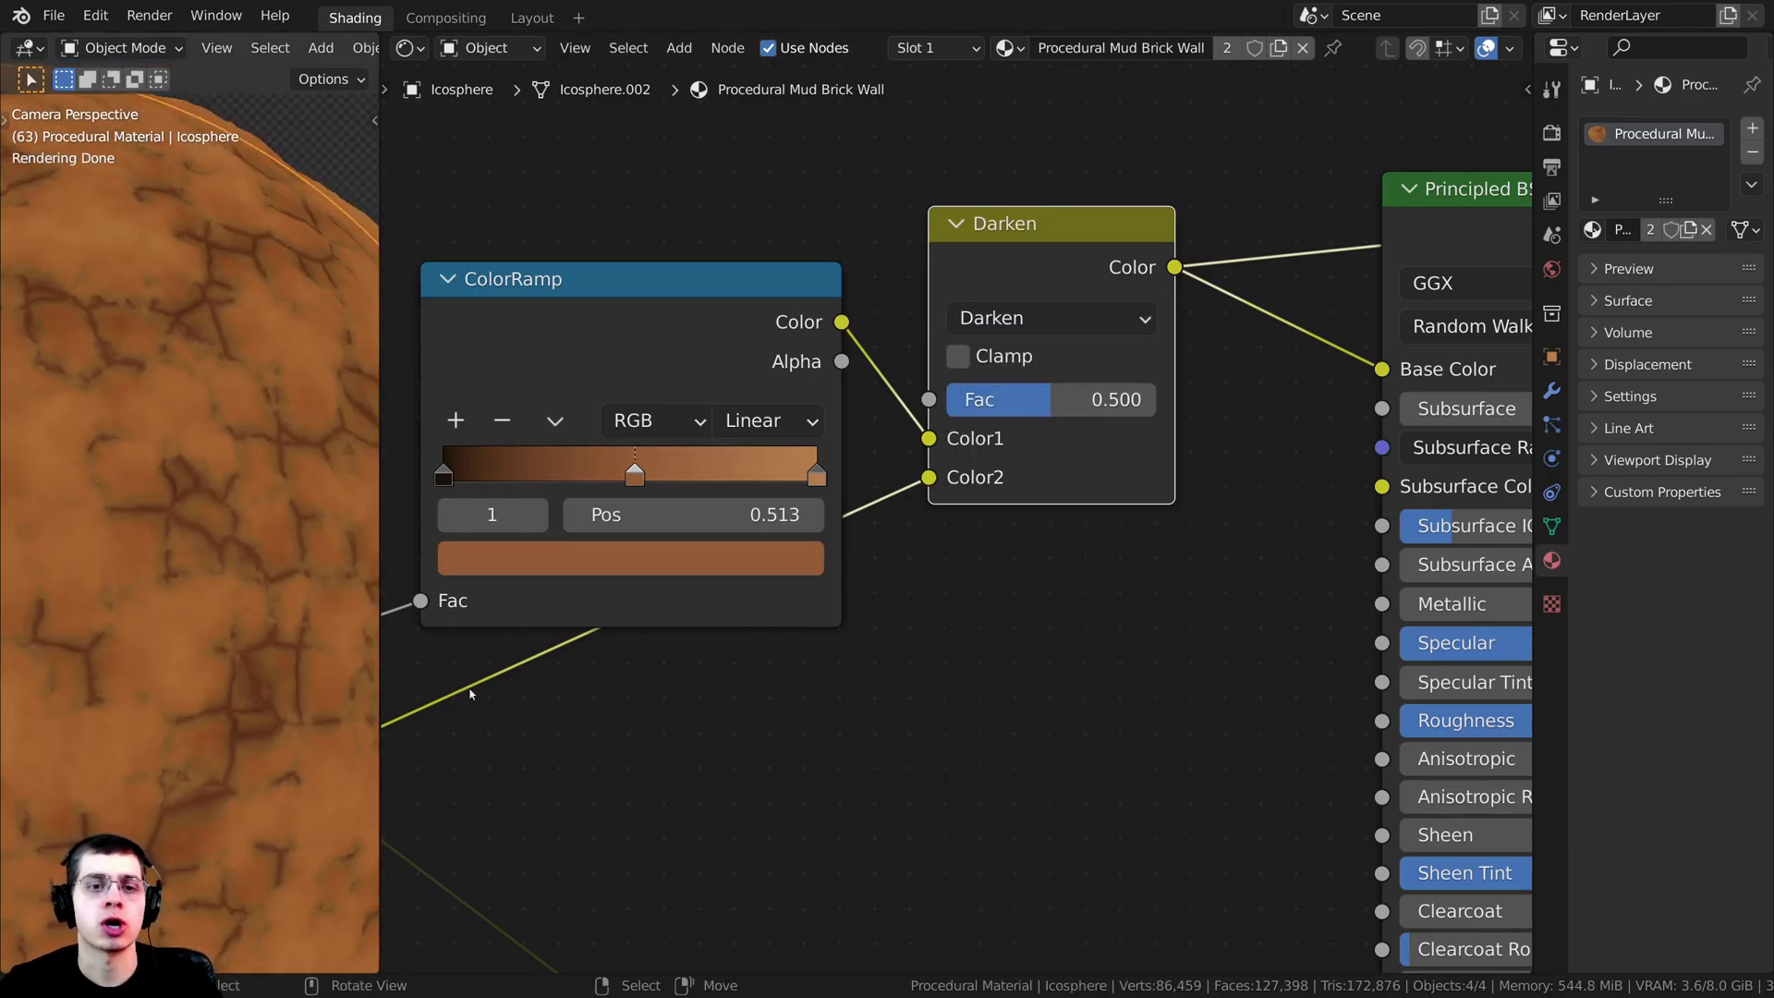
Step: Set the Darken node's factor to 0.6
{"action": "scroll", "coordinate": [1001, 452], "scroll_direction": "down", "scroll_amount": 4}
{"action": "scroll", "coordinate": [1006, 454], "scroll_direction": "up", "scroll_amount": 3}
{"action": "left_click", "coordinate": [1063, 409]}
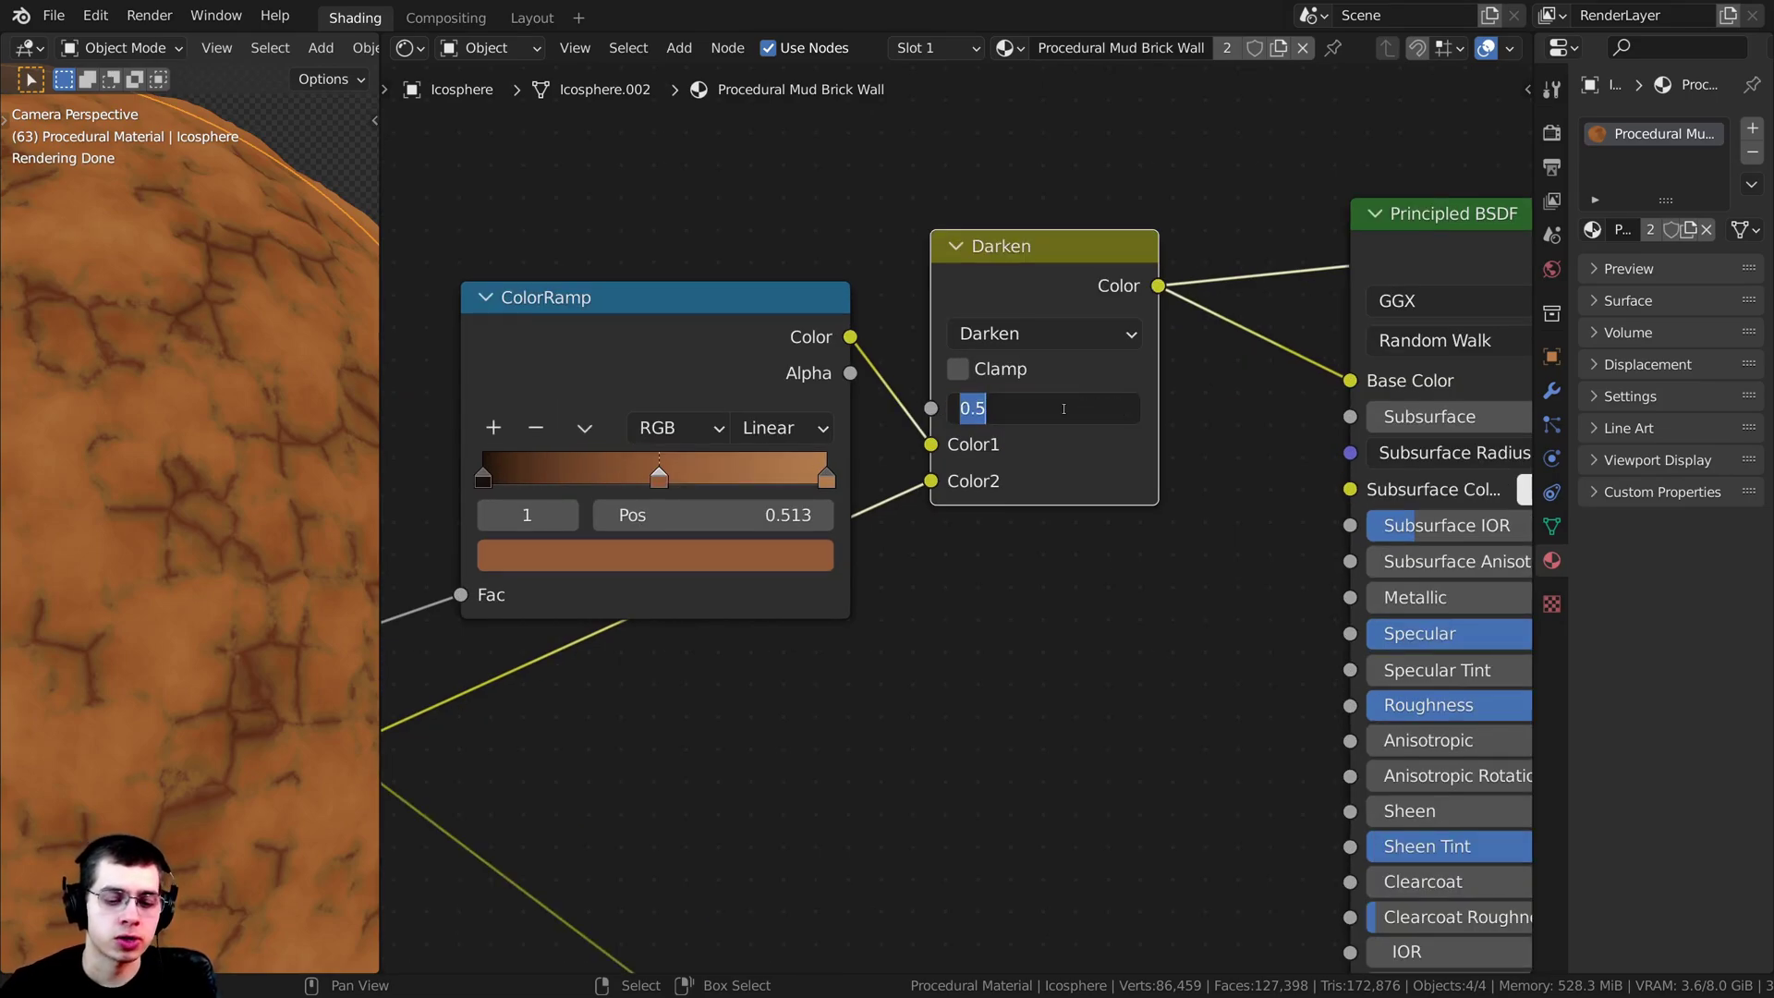
{"action": "type", "text": ".6"}
{"action": "key", "text": "Return"}
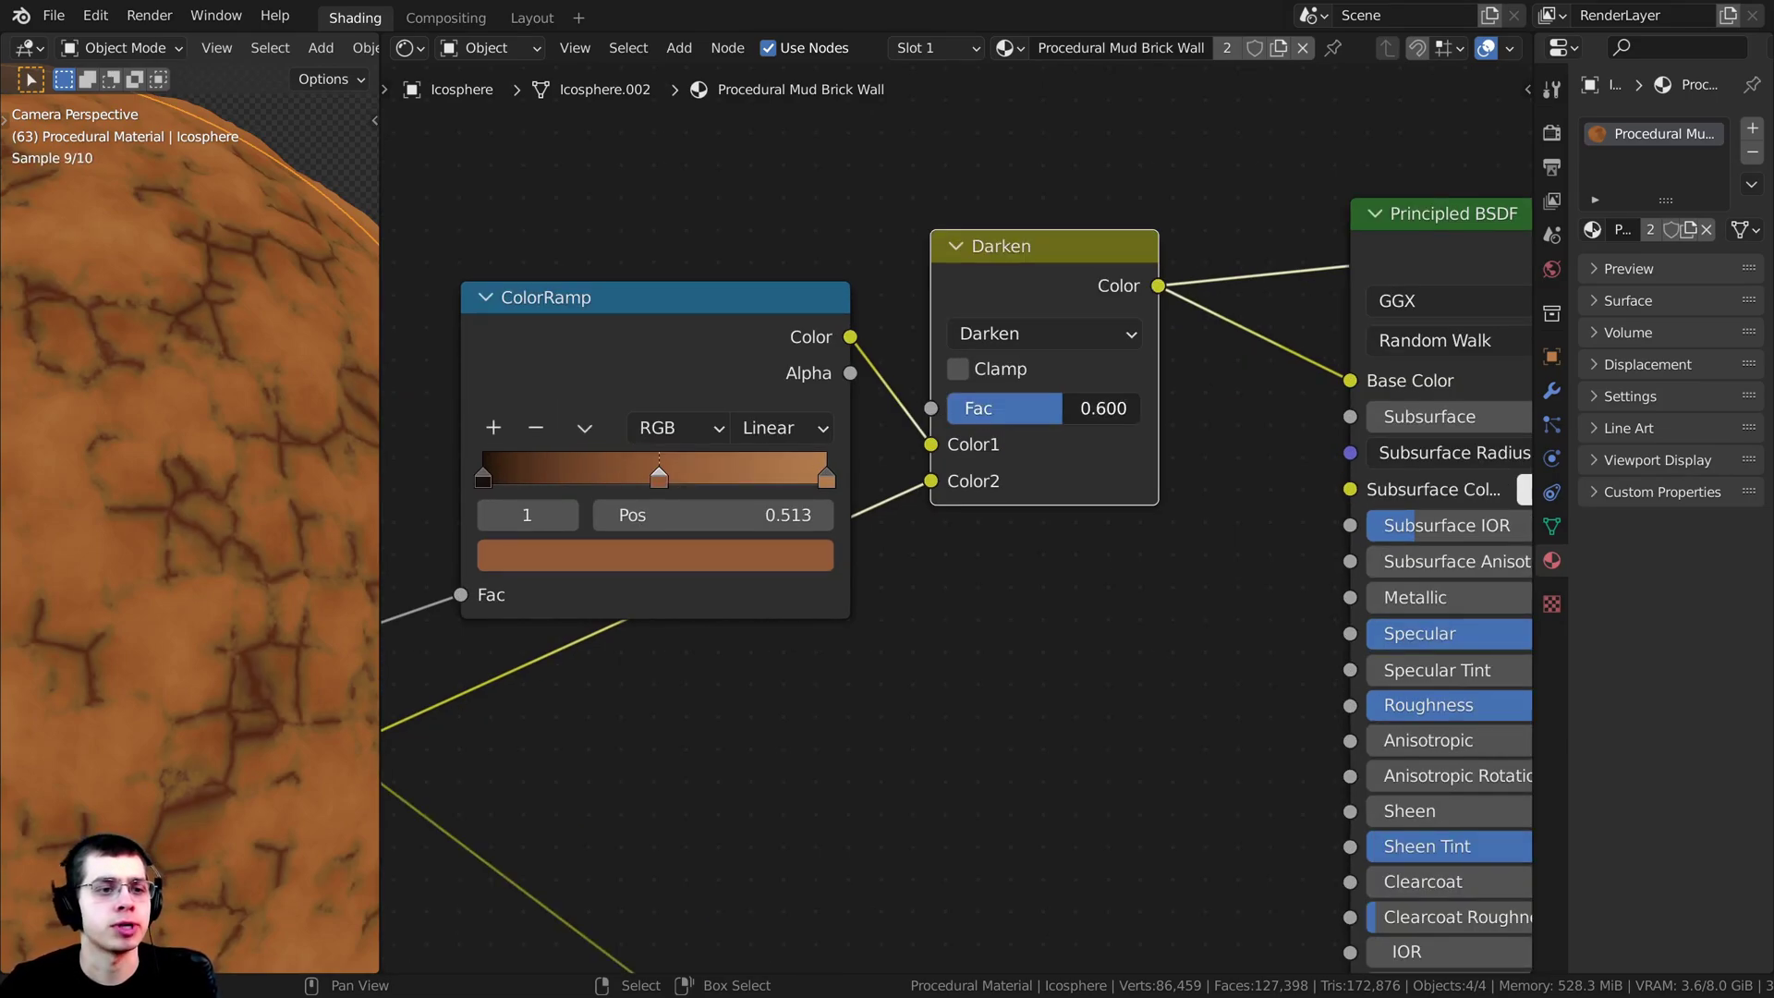
Step: Try a factor of 1.0 on the Darken node and undo it
{"action": "left_click_drag", "start_coordinate": [1091, 417], "coordinate": [1146, 418]}
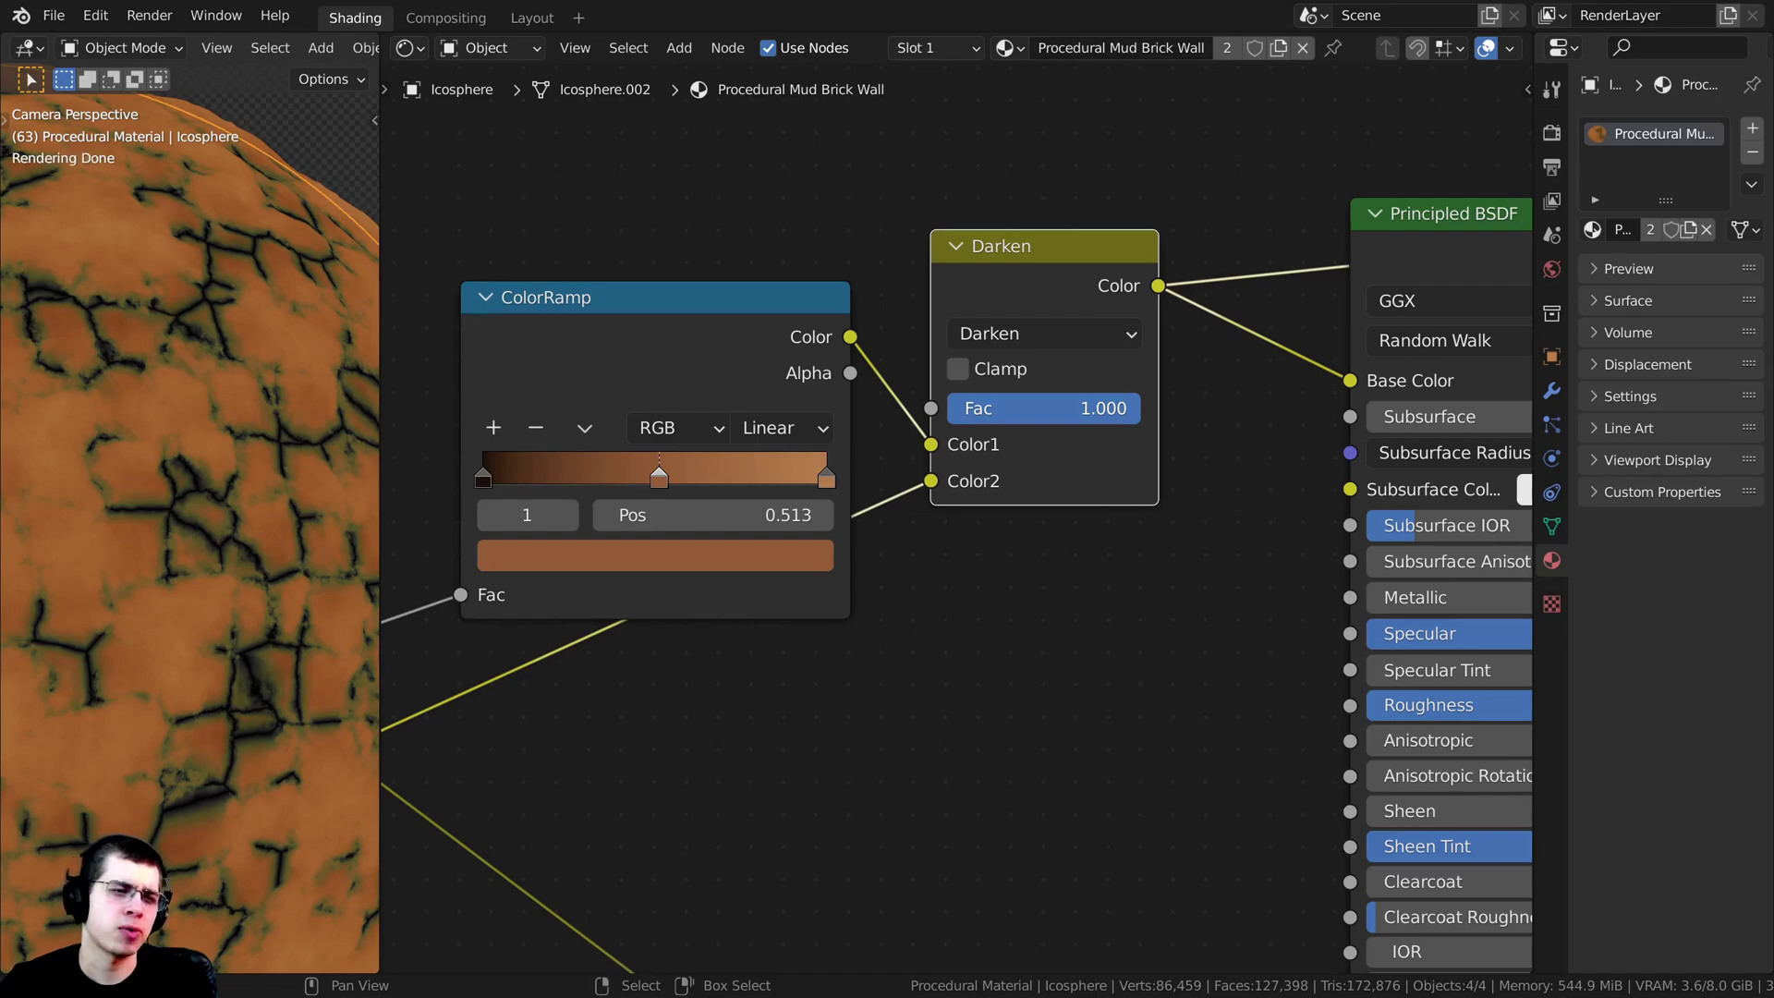
{"action": "key", "text": "ctrl+z"}
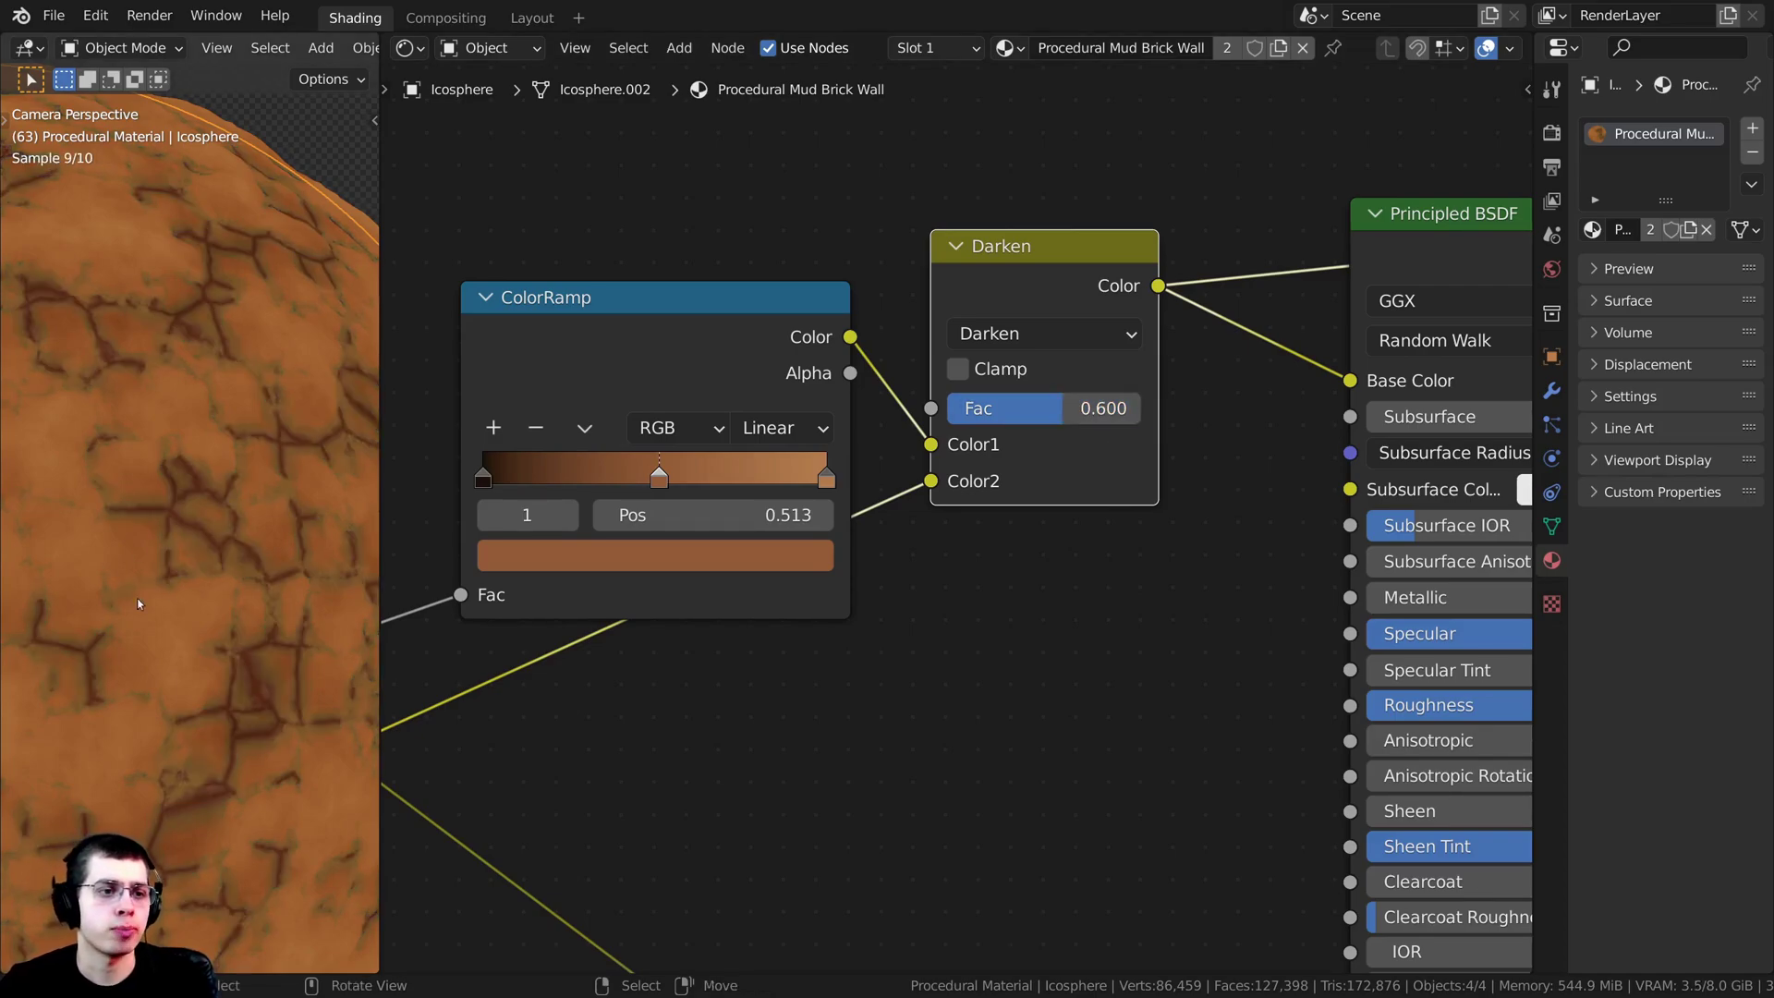
{"action": "scroll", "coordinate": [157, 592], "scroll_direction": "down", "scroll_amount": 8}
{"action": "scroll", "coordinate": [998, 369], "scroll_direction": "down", "scroll_amount": 1}
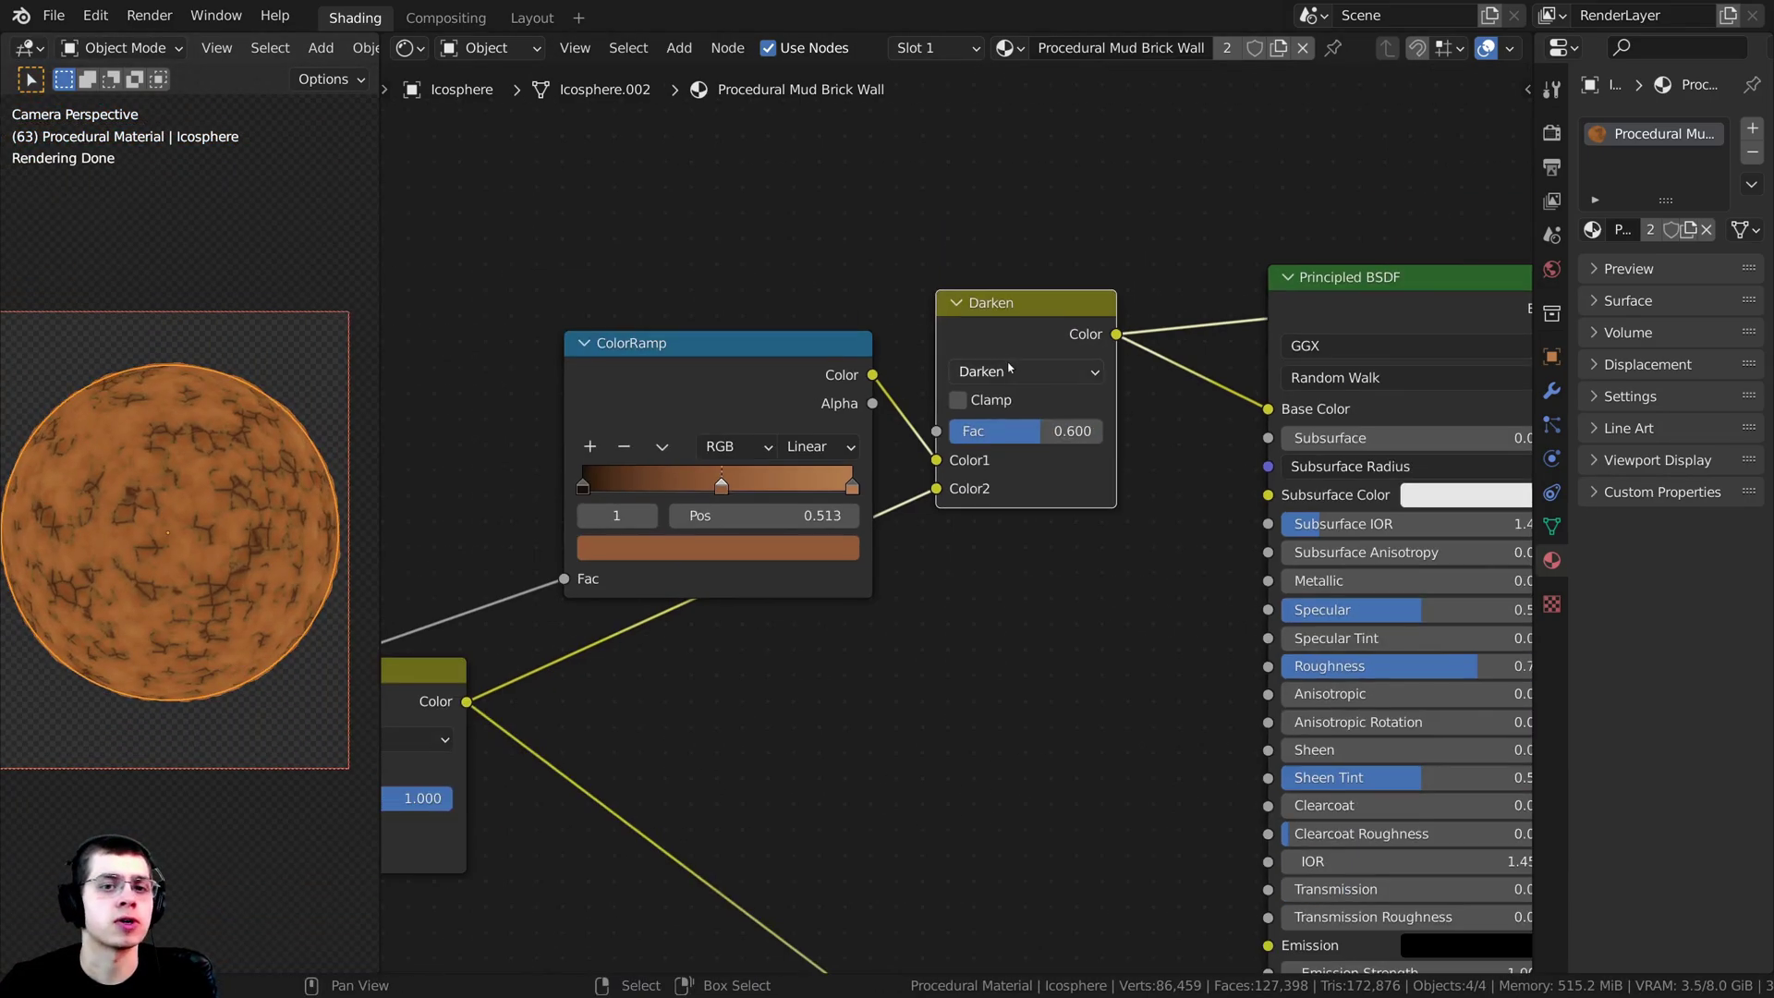
Step: Duplicate the Darken node and insert the copy on the link between the original and the Principled BSDF's Base Color
{"action": "scroll", "coordinate": [1010, 369], "scroll_direction": "down", "scroll_amount": 3}
{"action": "scroll", "coordinate": [811, 416], "scroll_direction": "up", "scroll_amount": 2}
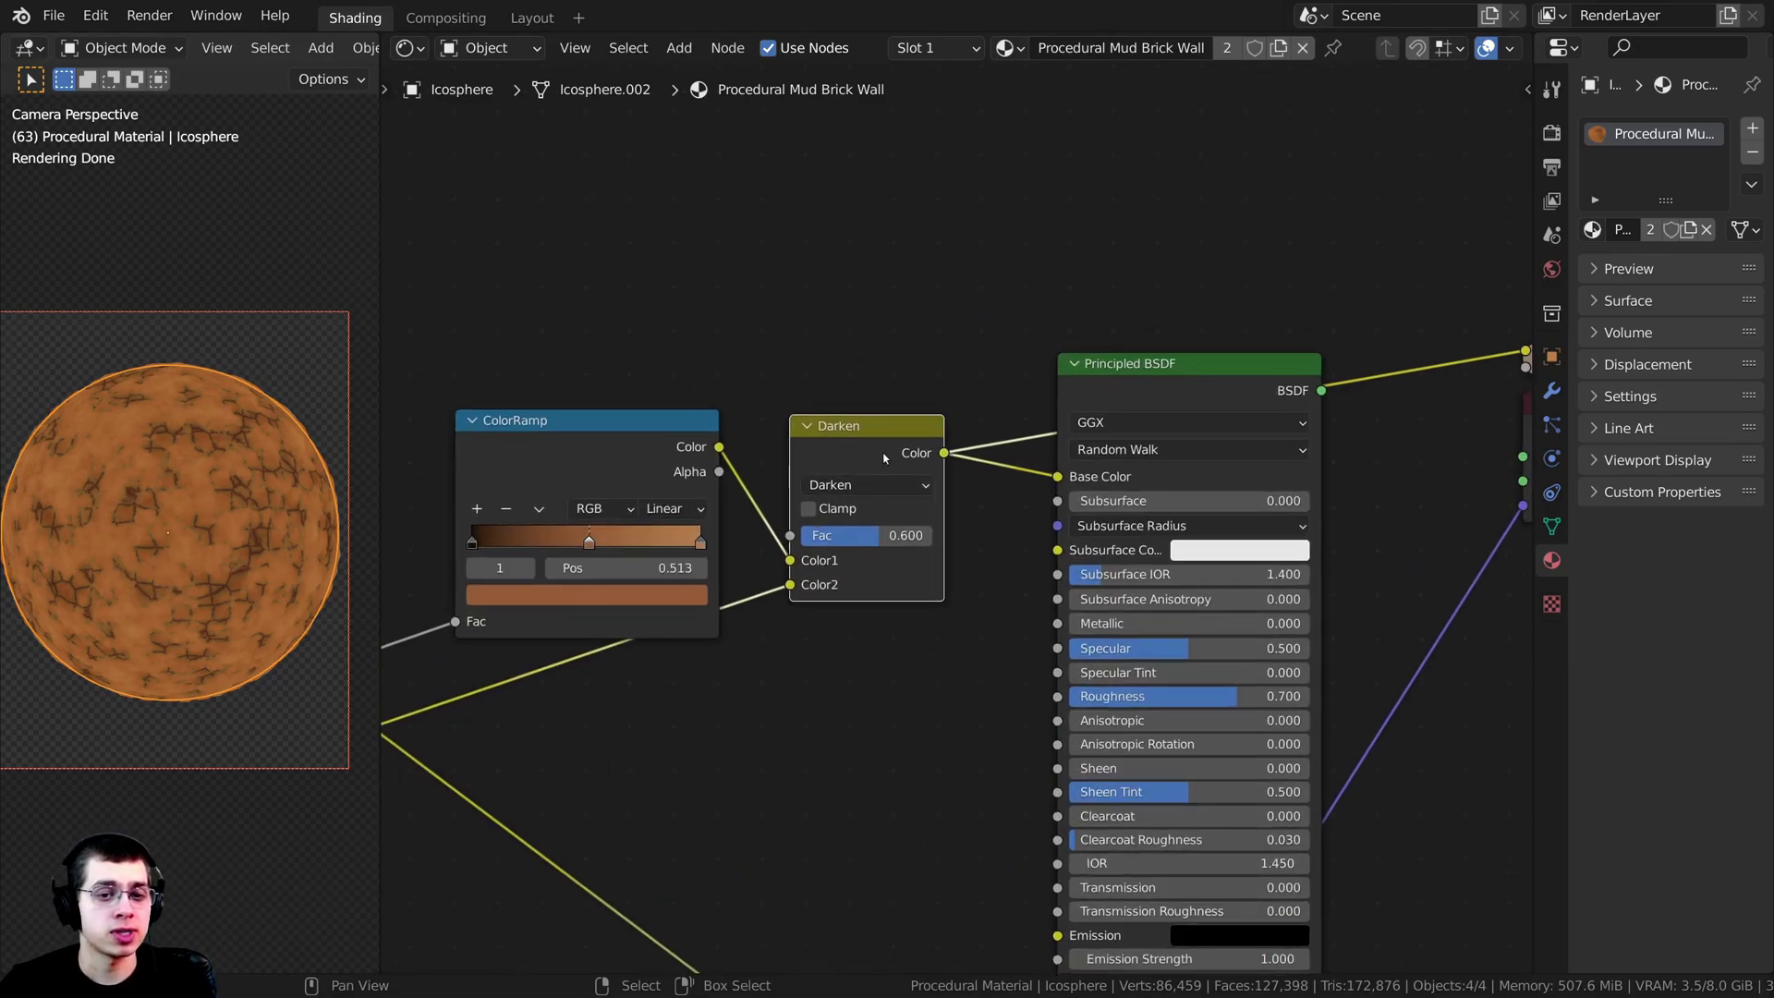
{"action": "left_click_drag", "start_coordinate": [884, 458], "coordinate": [830, 407]}
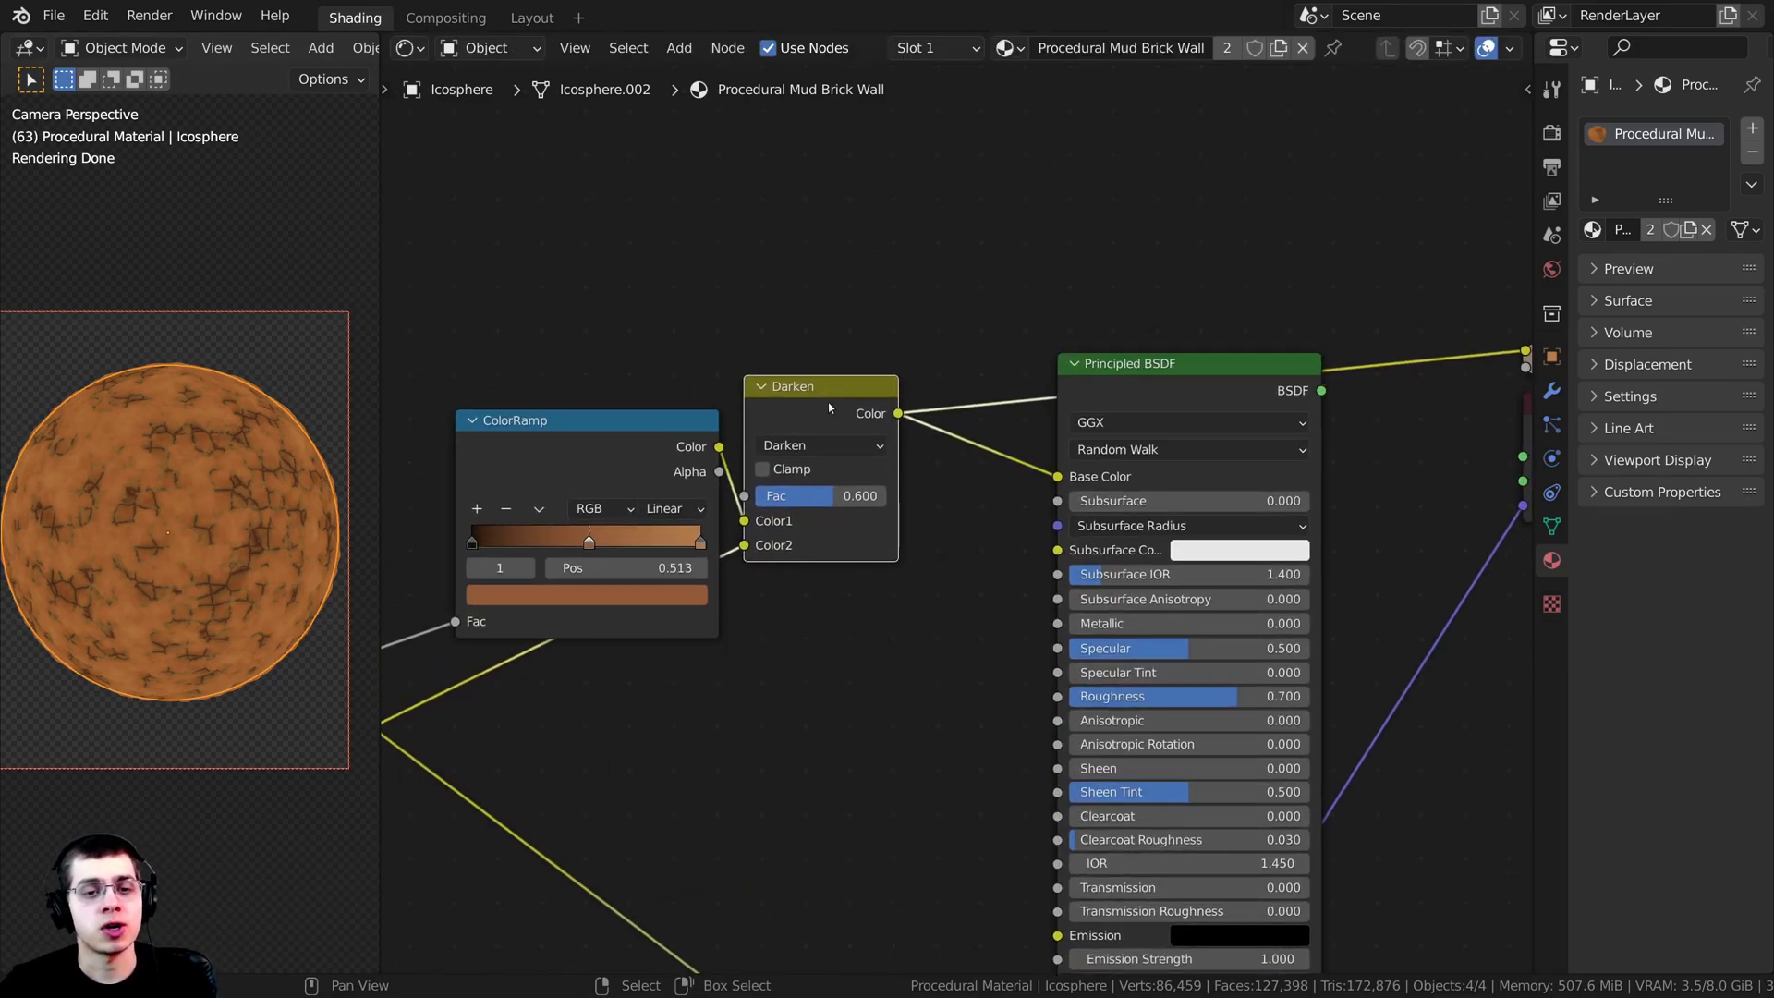
{"action": "key", "text": "shift+d"}
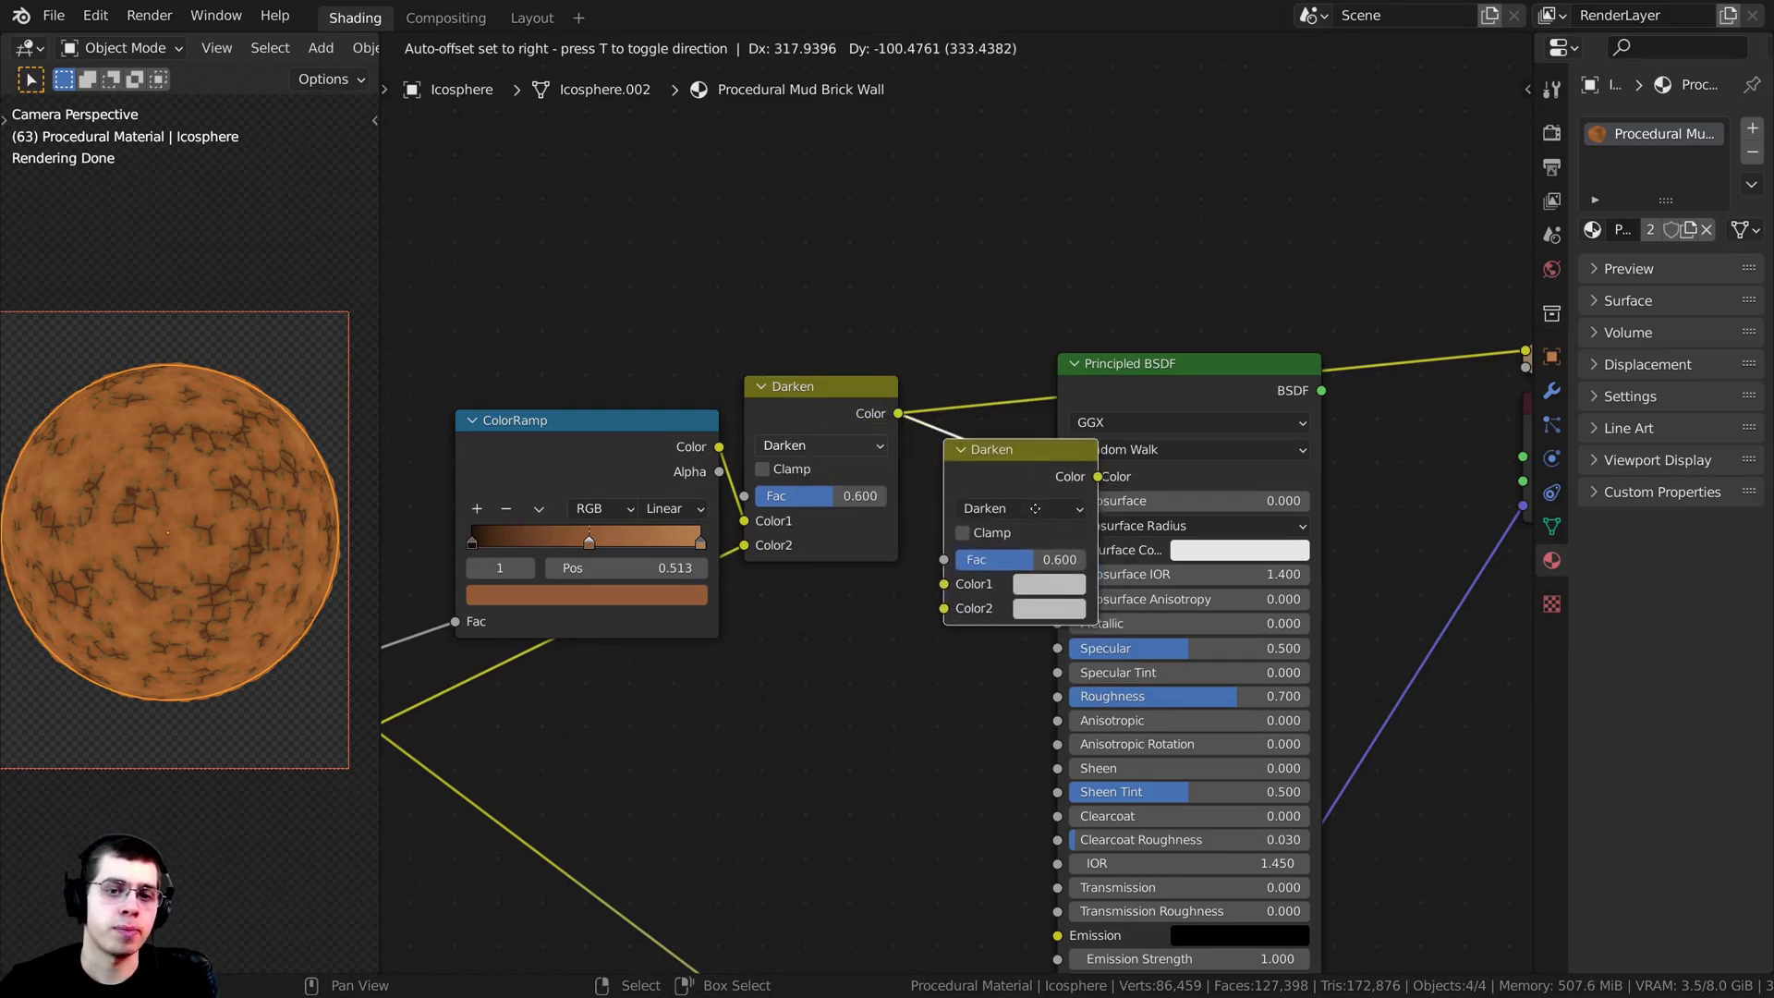
{"action": "left_click", "coordinate": [1035, 509]}
{"action": "left_click_drag", "start_coordinate": [1073, 475], "coordinate": [1059, 397]}
Step: Preview the Voronoi Texture and connect its Distance output to the Fac input of the second Darken node
{"action": "scroll", "coordinate": [832, 499], "scroll_direction": "down", "scroll_amount": 6}
{"action": "middle_click_drag", "start_coordinate": [546, 569], "coordinate": [751, 555]}
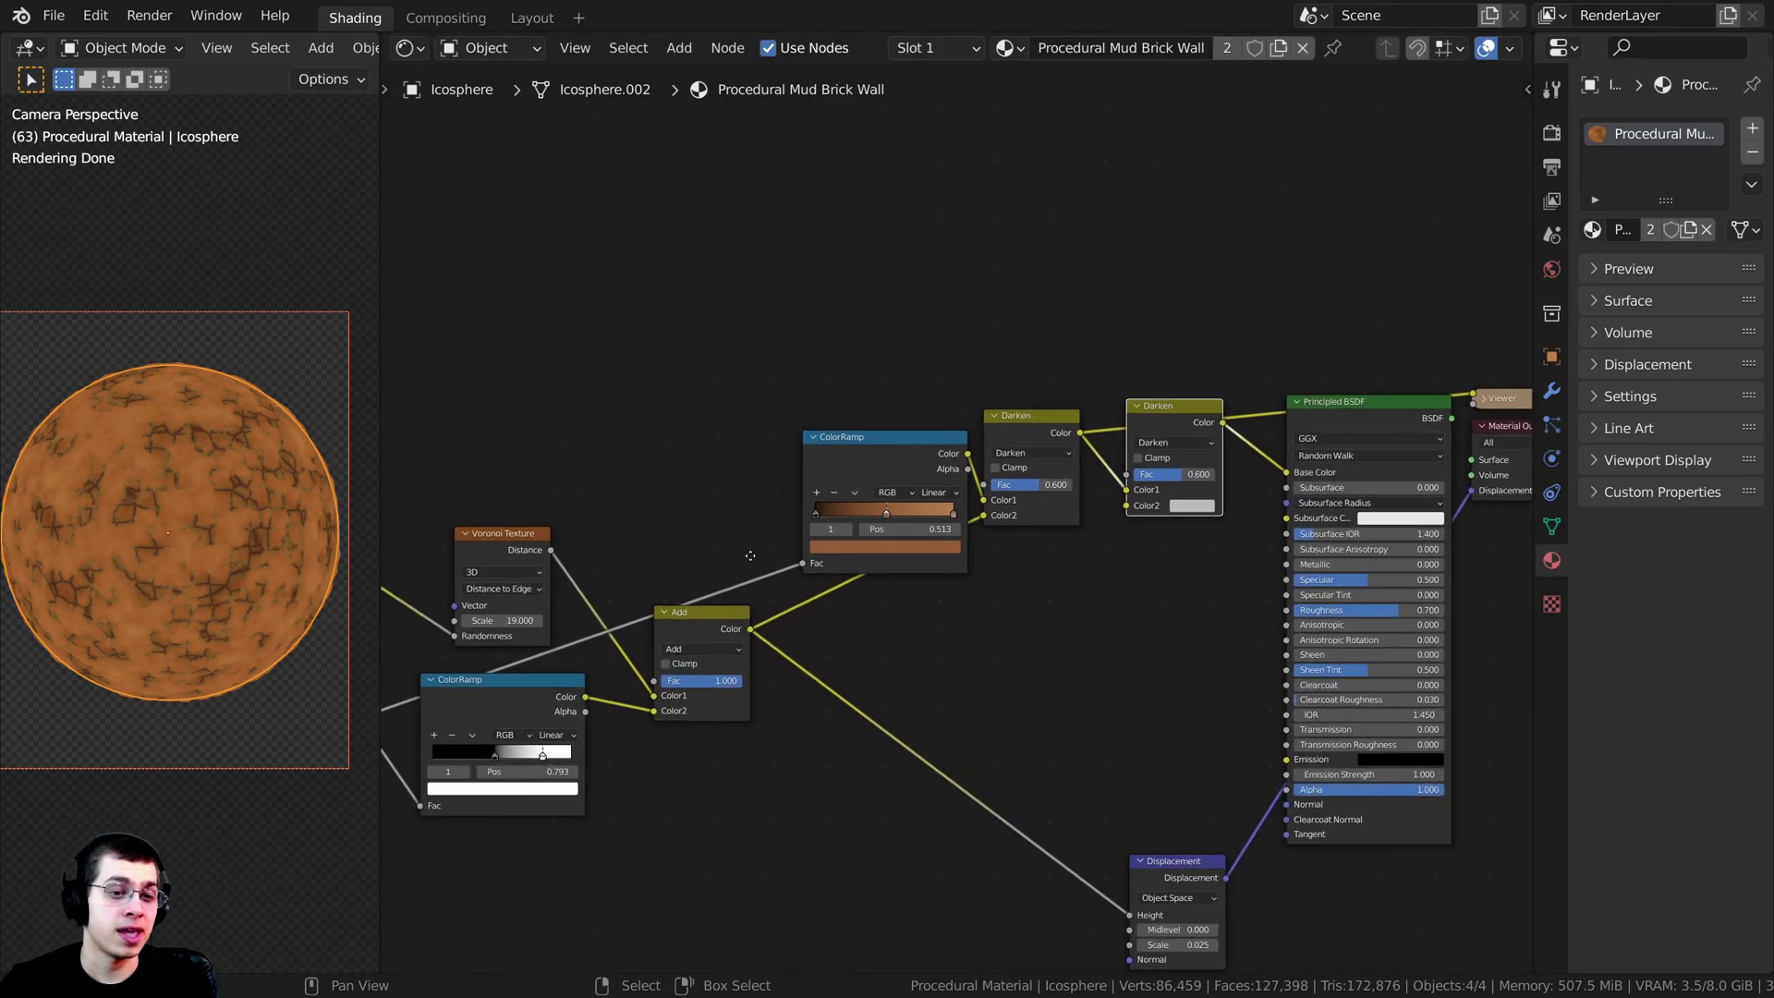
{"action": "scroll", "coordinate": [750, 555], "scroll_direction": "up", "scroll_amount": 1}
{"action": "left_click", "coordinate": [471, 540], "text": "ctrl+shift"}
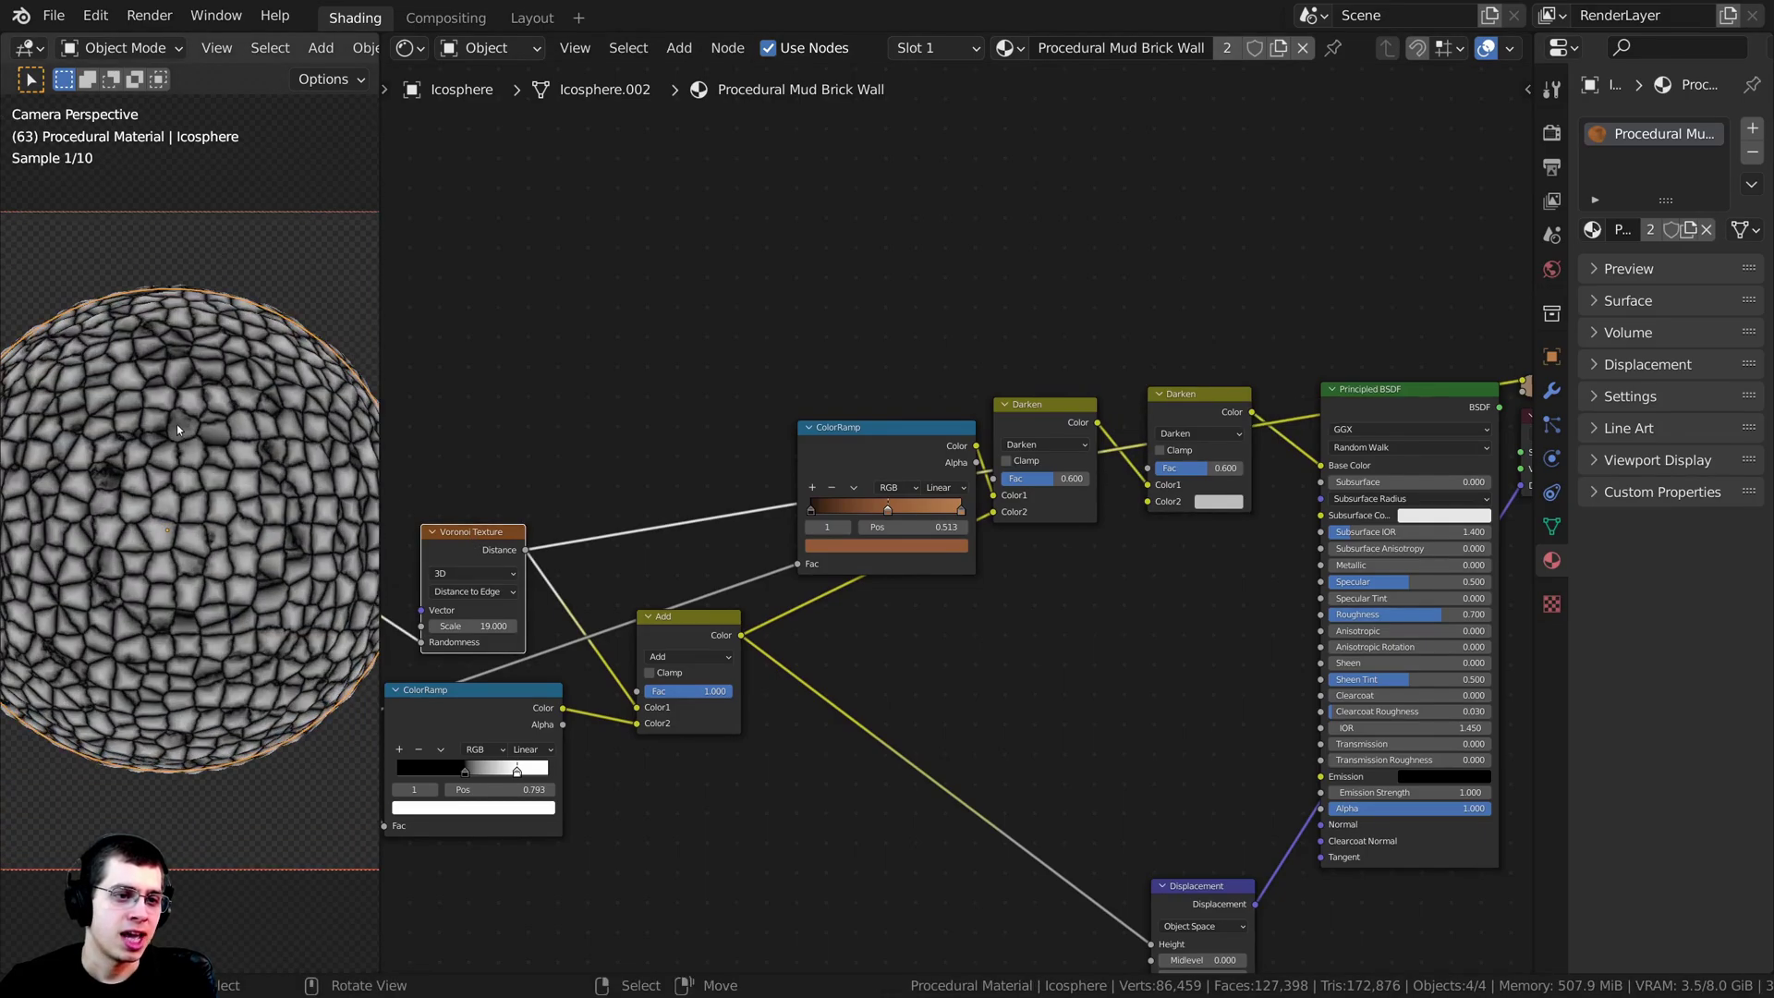
{"action": "scroll", "coordinate": [304, 645], "scroll_direction": "up", "scroll_amount": 3}
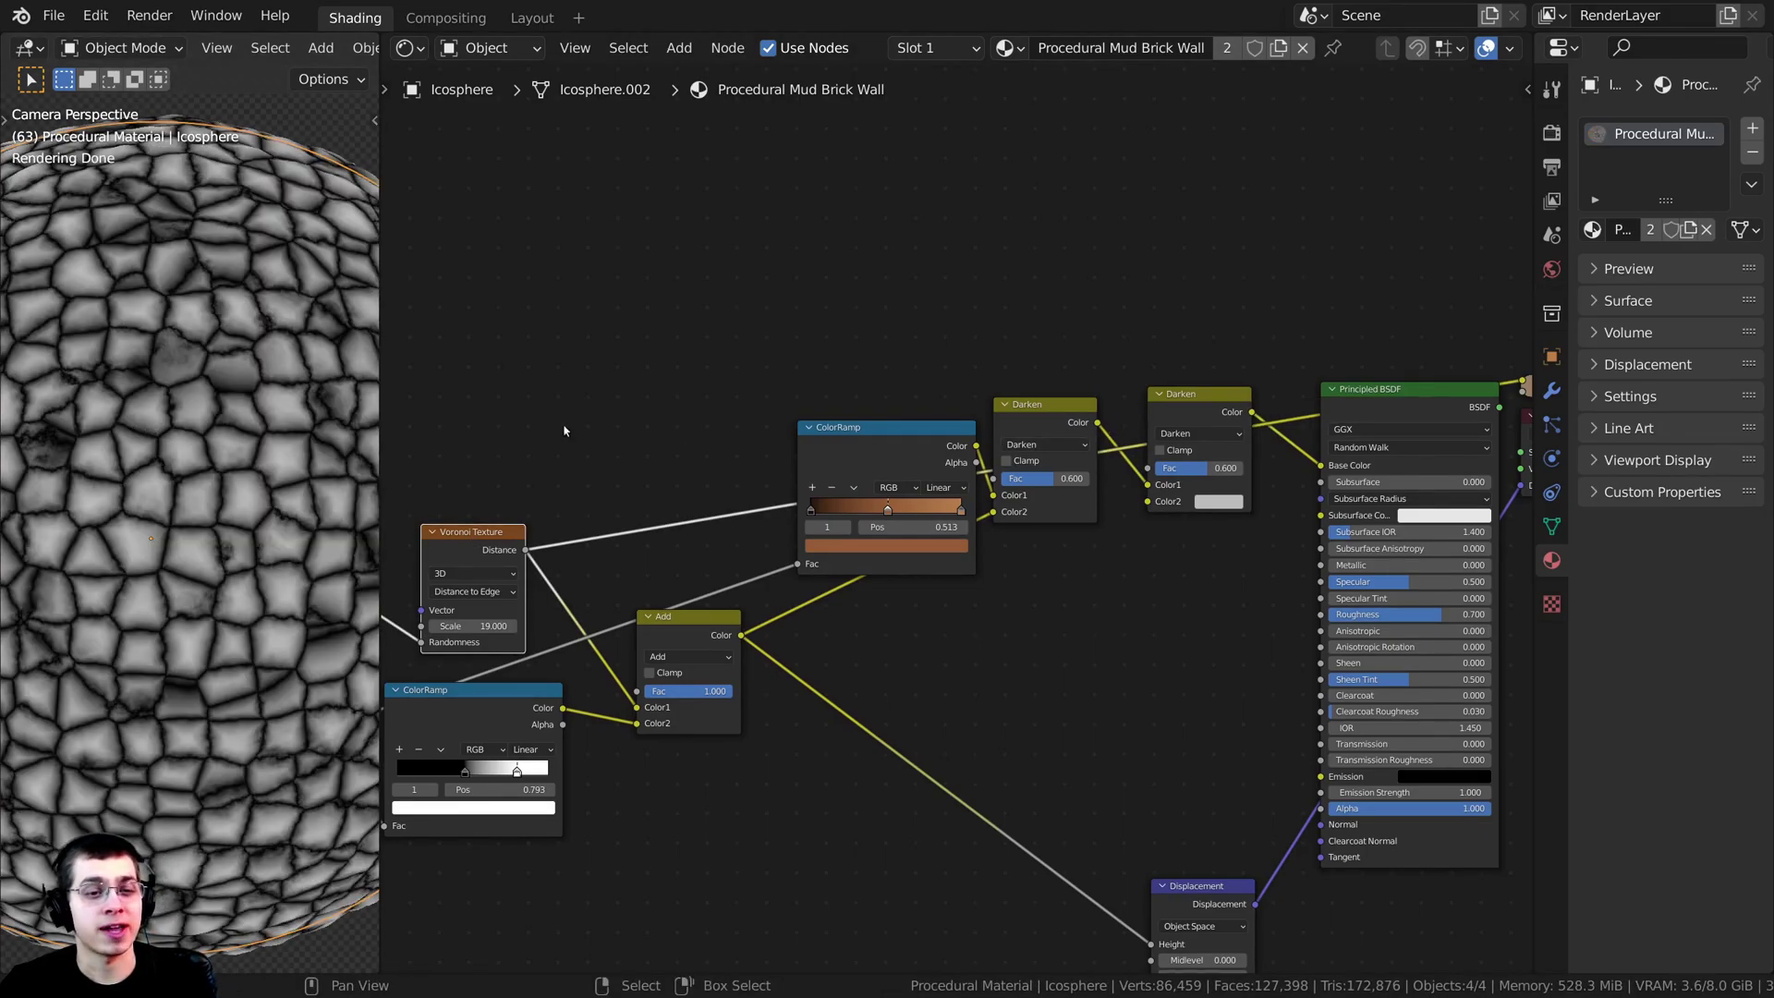
{"action": "mouse_move", "coordinate": [530, 556]}
{"action": "middle_mouse_down"}
{"action": "mouse_move", "coordinate": [584, 554]}
{"action": "mouse_move", "coordinate": [558, 546]}
{"action": "middle_mouse_up"}
{"action": "left_click_drag", "start_coordinate": [553, 540], "coordinate": [1219, 343]}
{"action": "scroll", "coordinate": [934, 397], "scroll_direction": "up", "scroll_amount": 4}
{"action": "middle_click_drag", "start_coordinate": [1218, 344], "coordinate": [923, 435]}
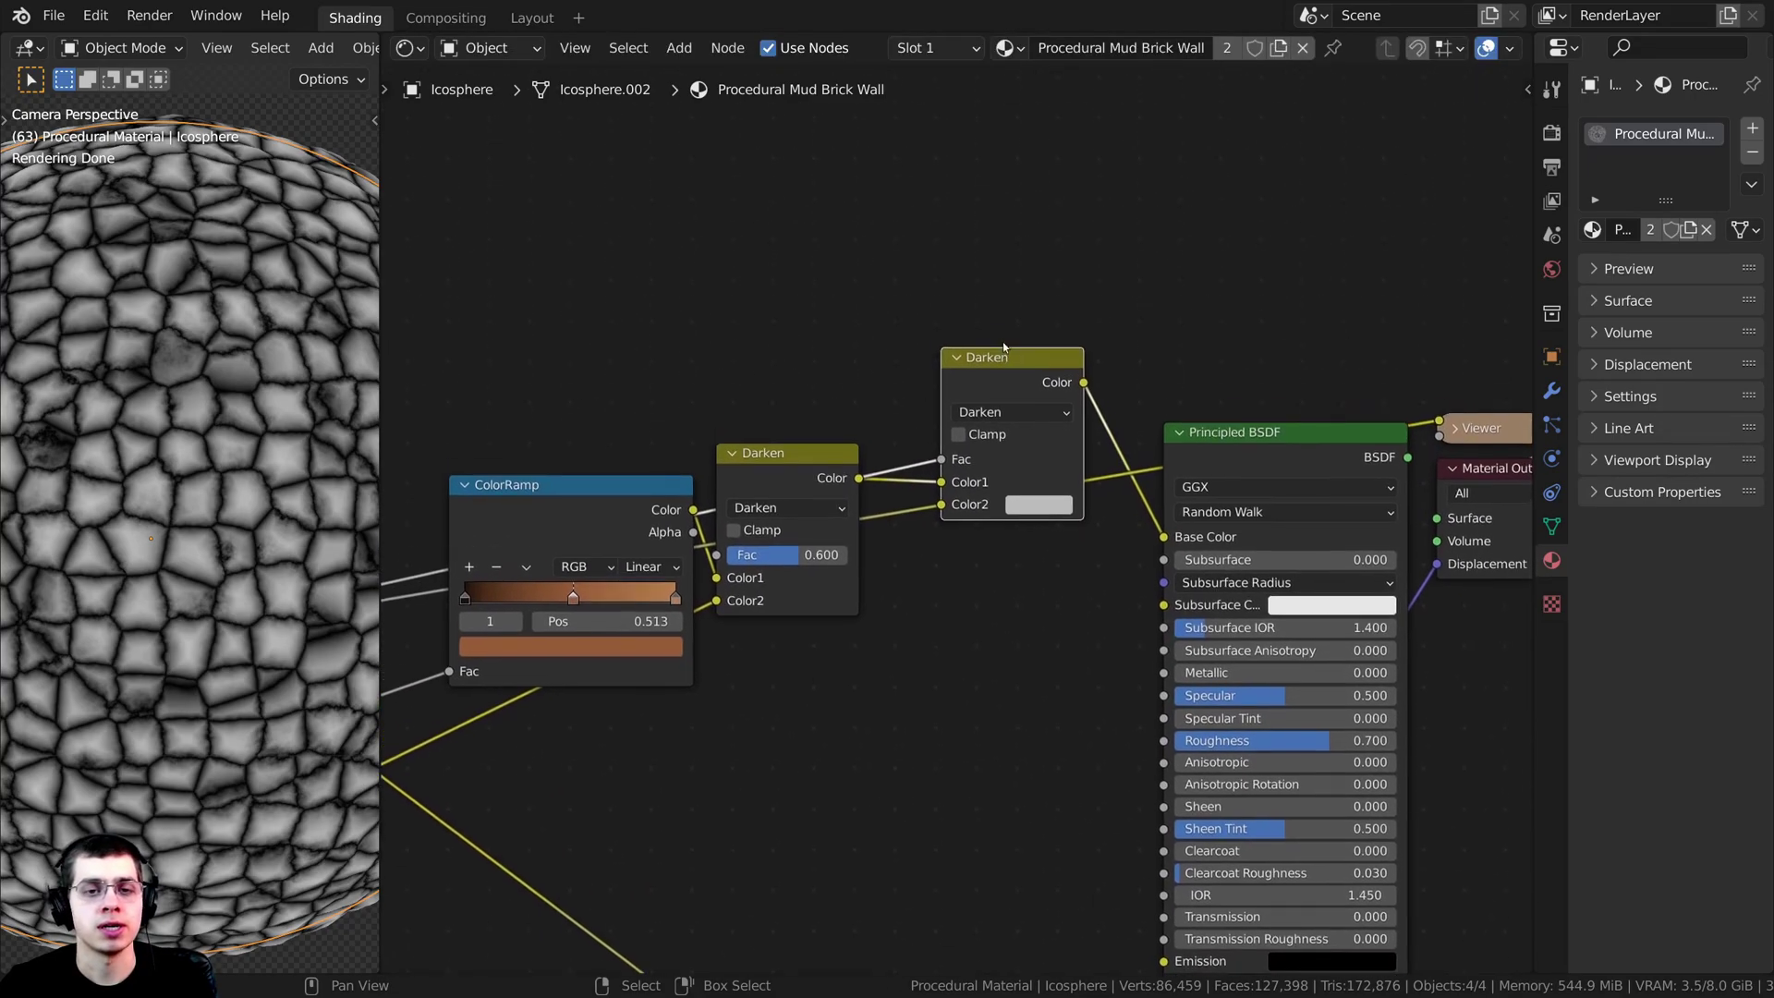
Step: Preview the second Darken node and set its Color2 to black, hex 000000
{"action": "left_click", "coordinate": [1003, 359], "text": "ctrl+shift"}
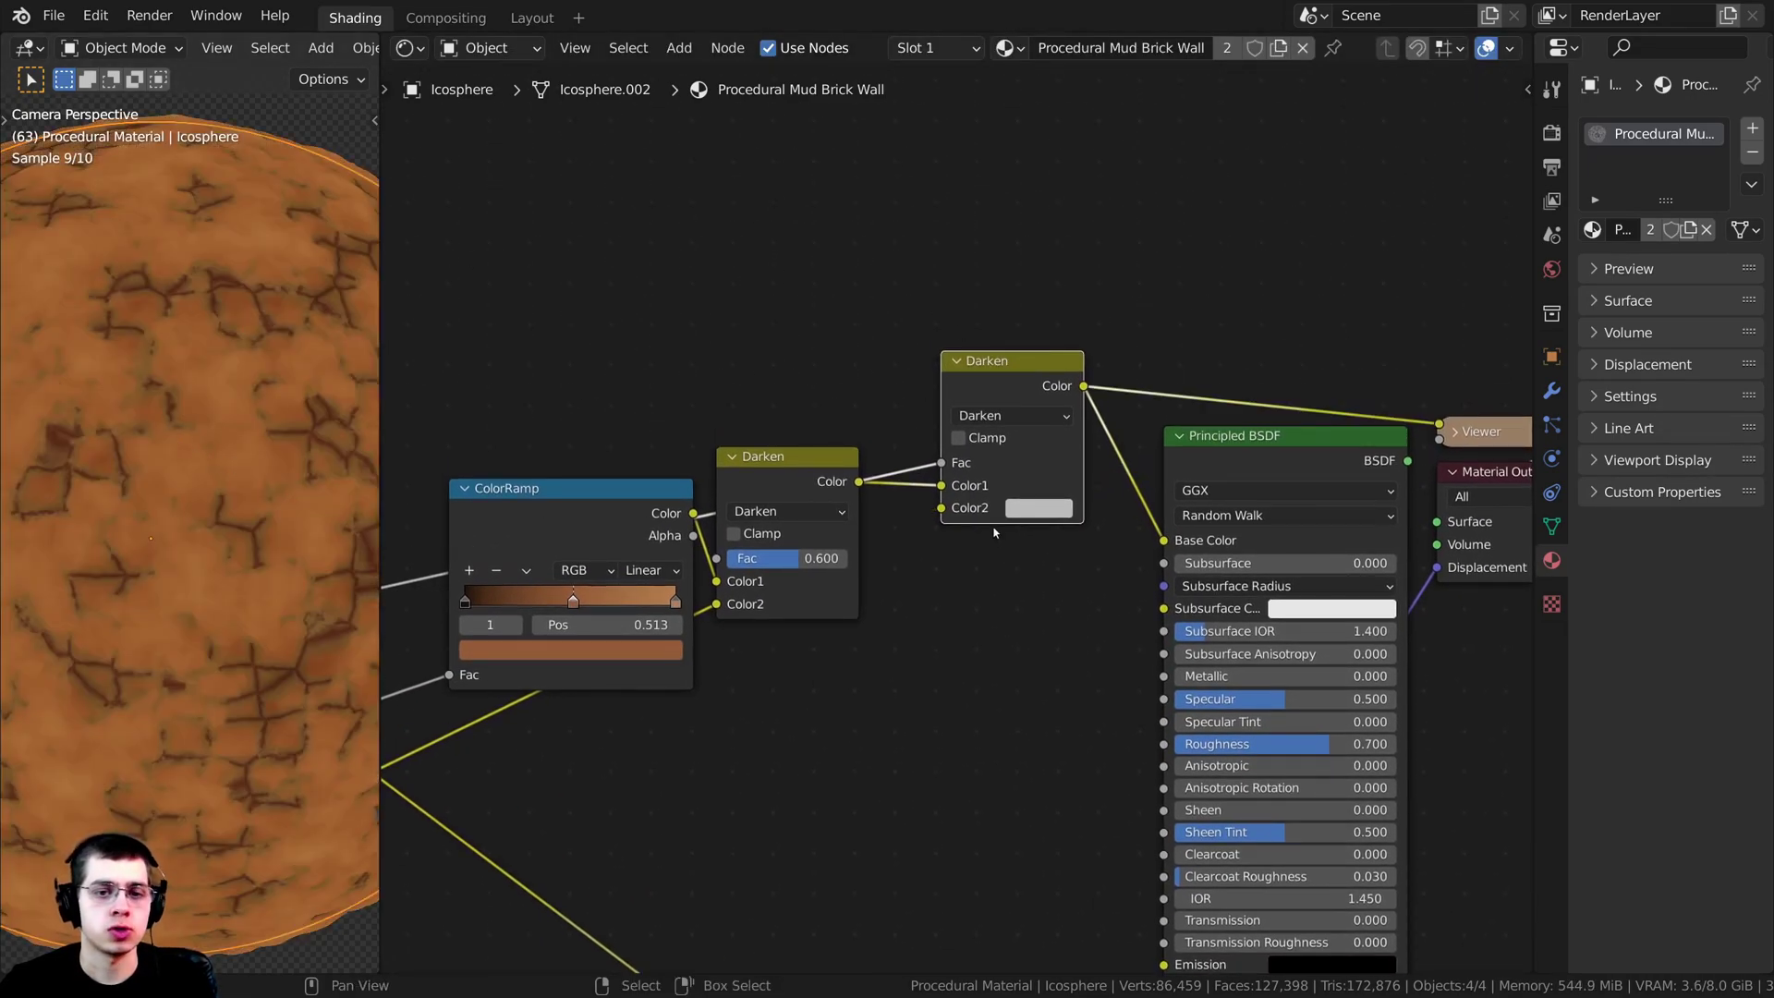
{"action": "scroll", "coordinate": [994, 532], "scroll_direction": "up", "scroll_amount": 2}
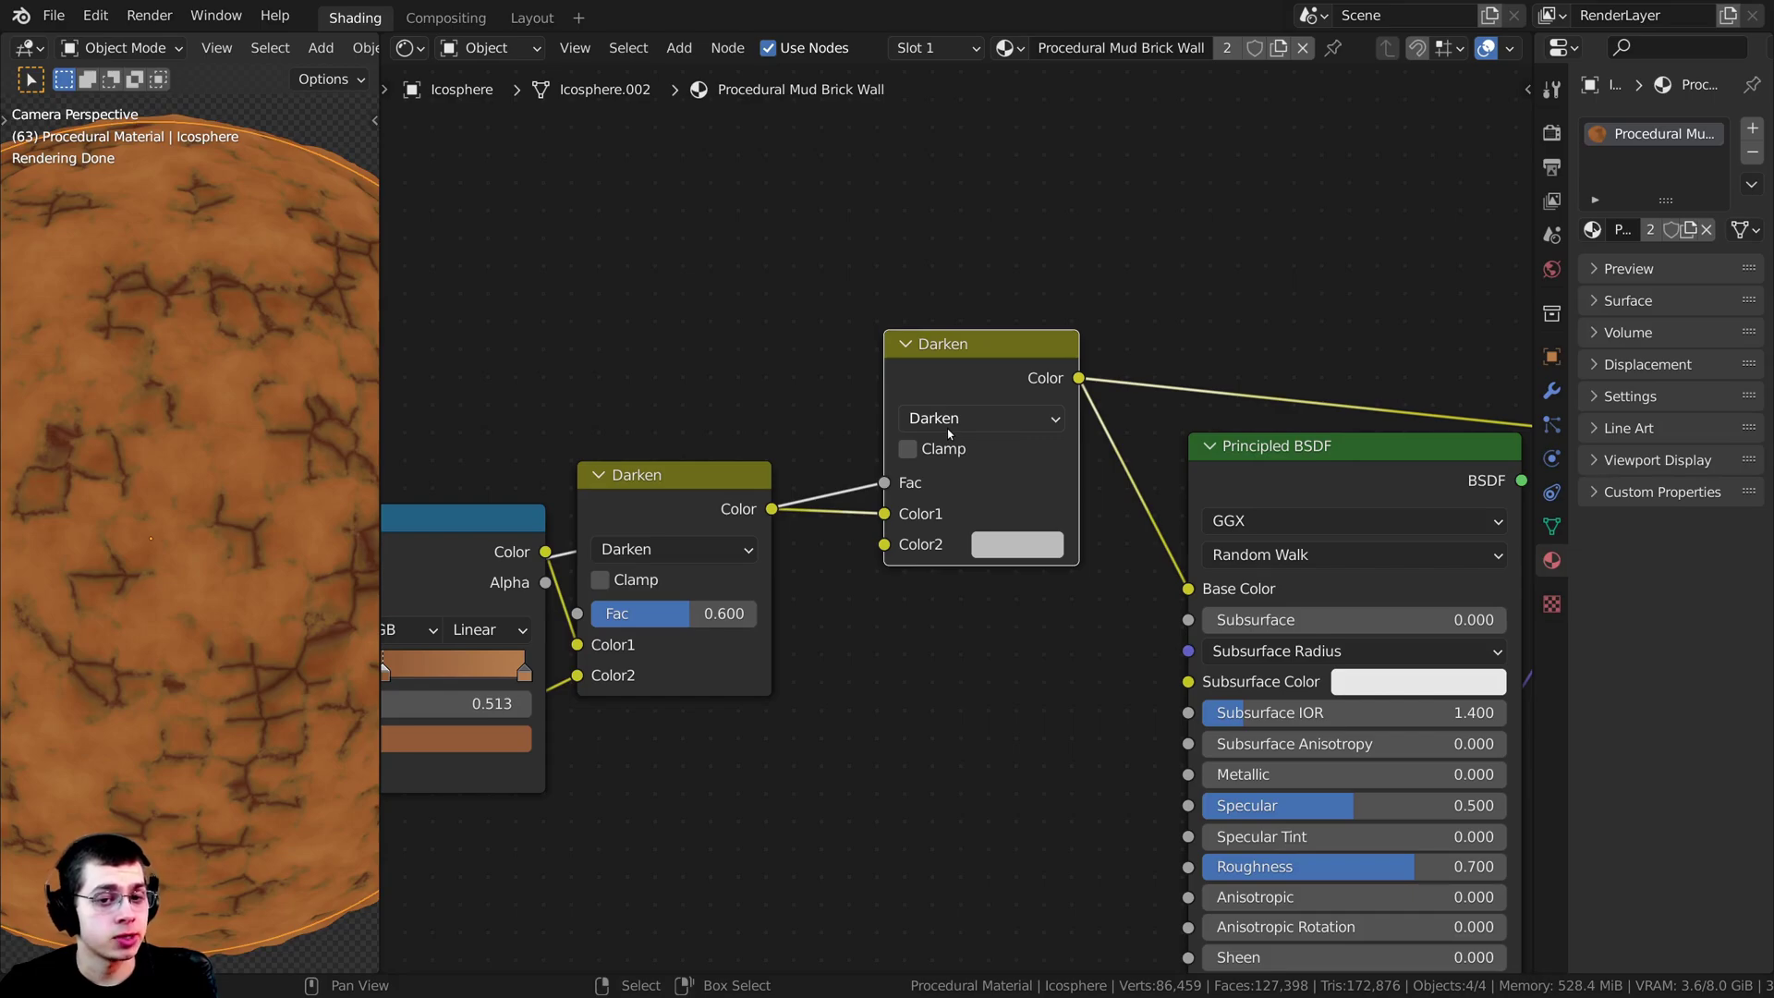
{"action": "left_click", "coordinate": [949, 425]}
{"action": "key", "text": "Escape"}
{"action": "left_click", "coordinate": [1034, 545]}
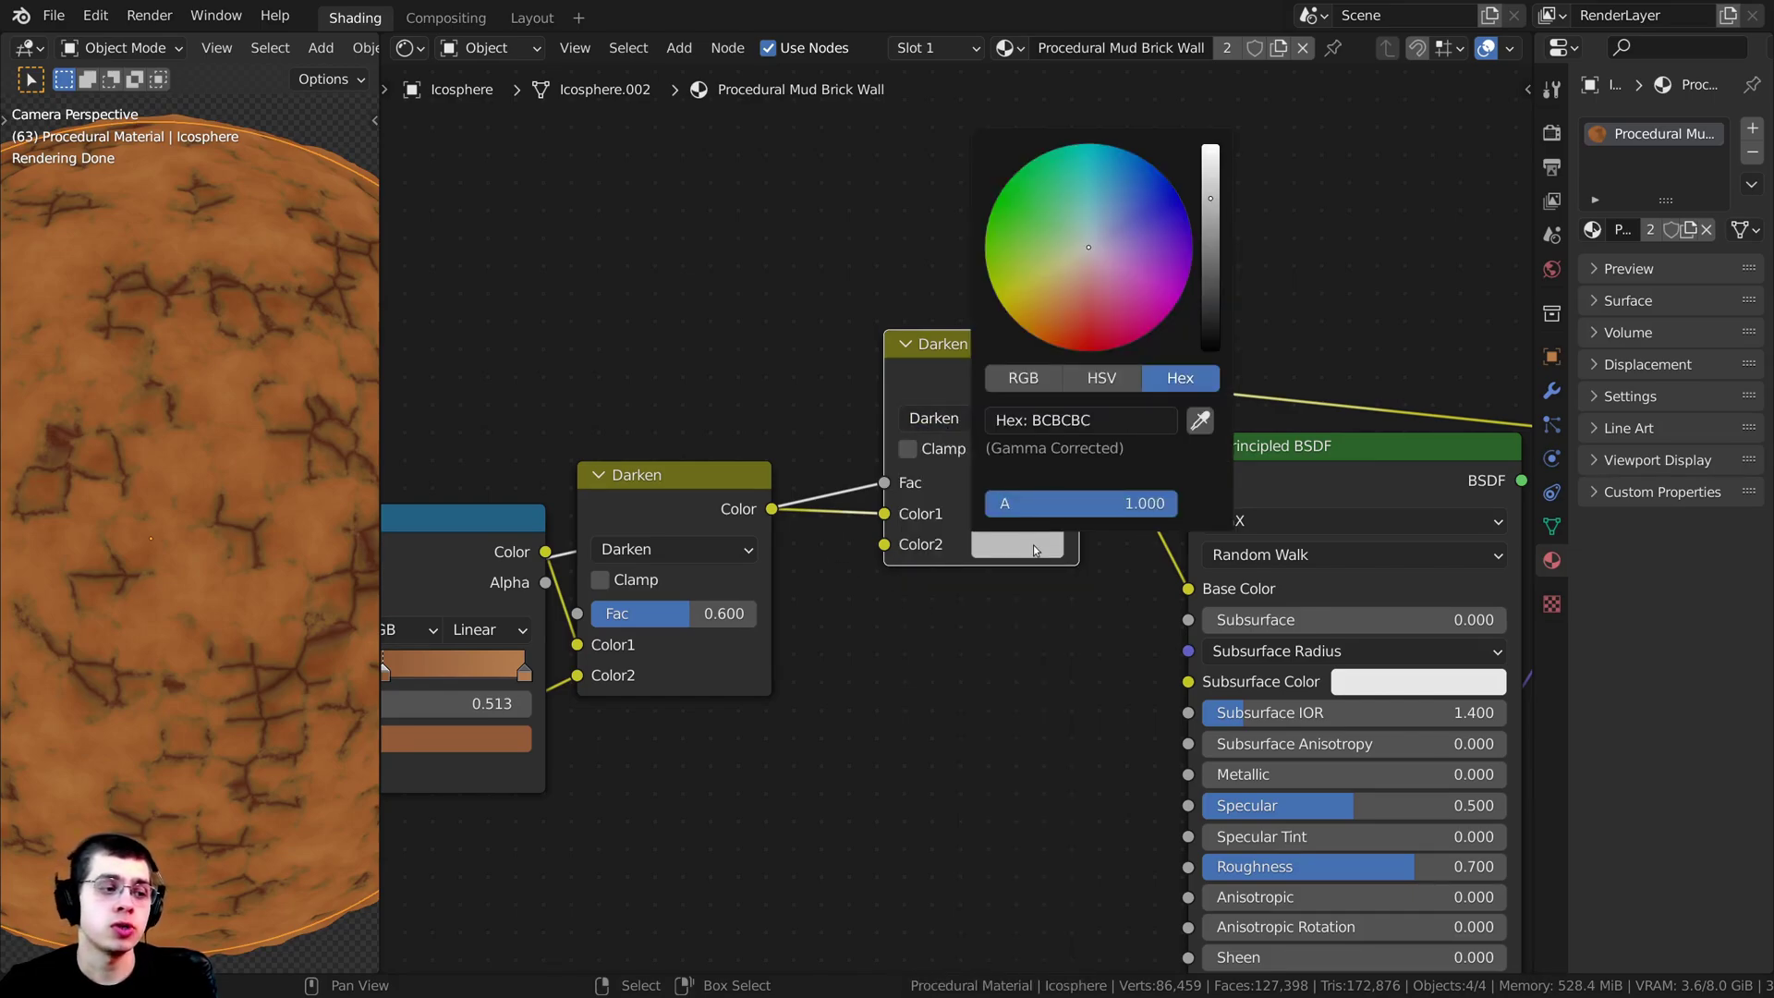
{"action": "left_click_drag", "start_coordinate": [1209, 281], "coordinate": [1210, 356]}
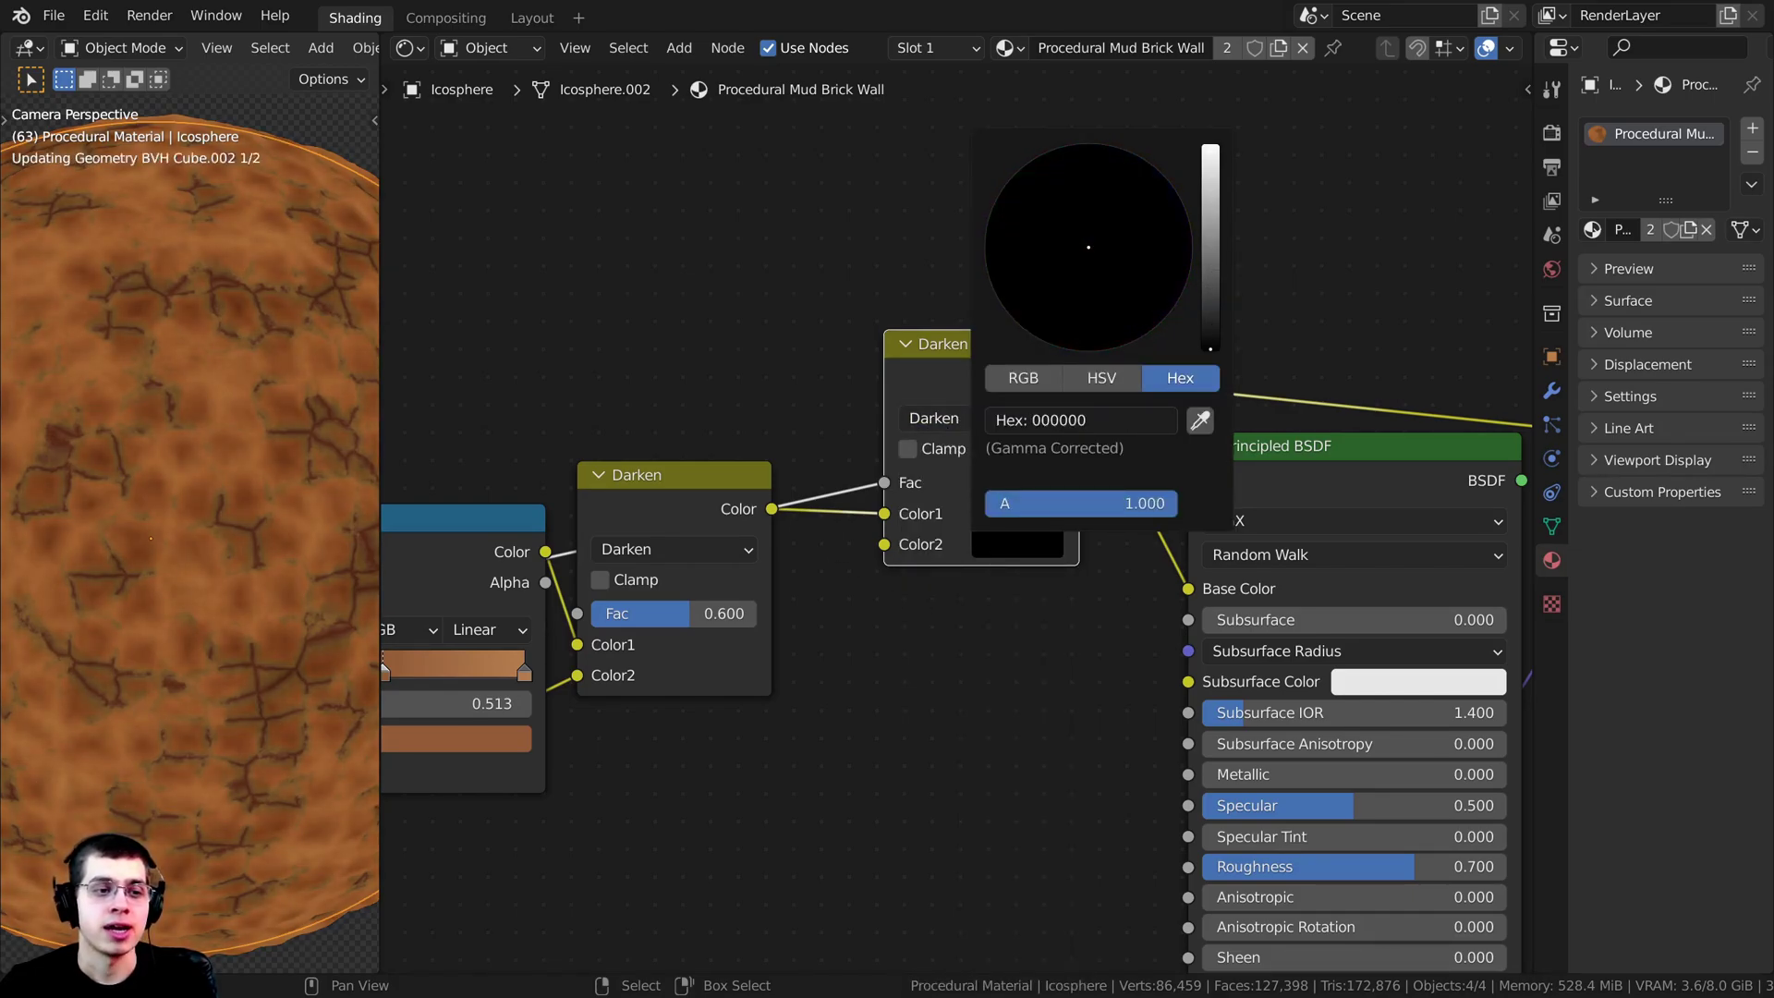
{"action": "scroll", "coordinate": [242, 545], "scroll_direction": "up", "scroll_amount": 6}
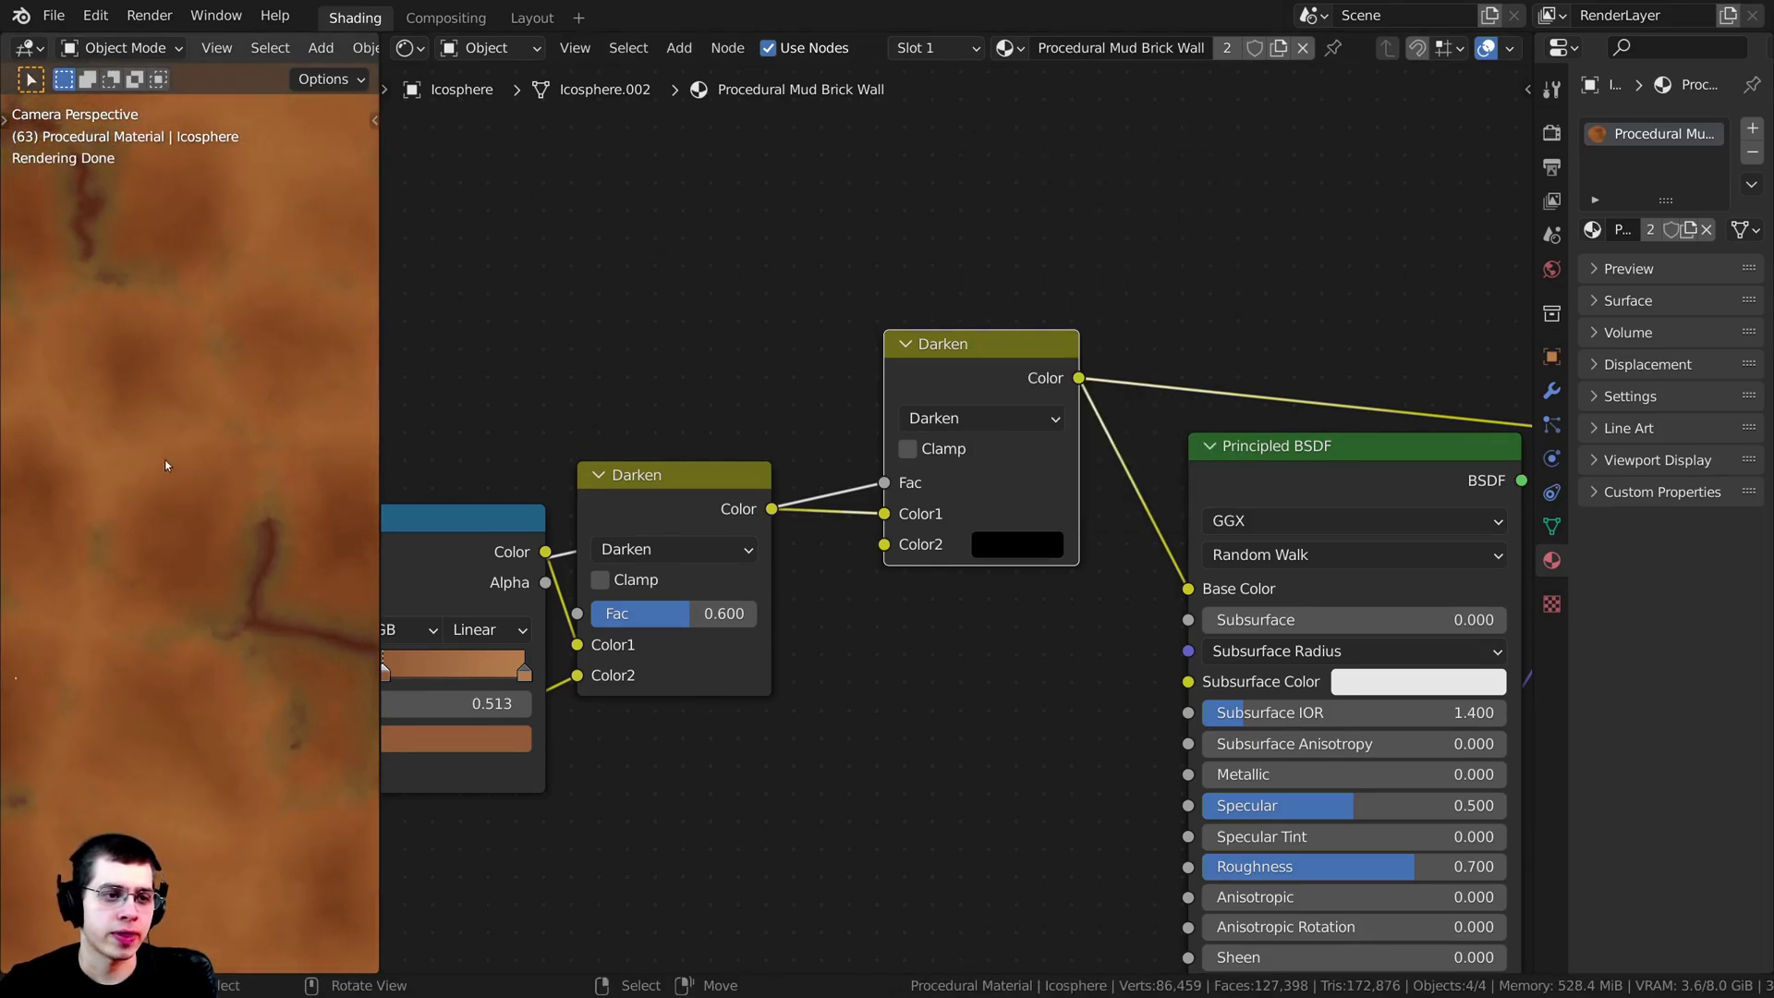
{"action": "scroll", "coordinate": [157, 649], "scroll_direction": "down", "scroll_amount": 6}
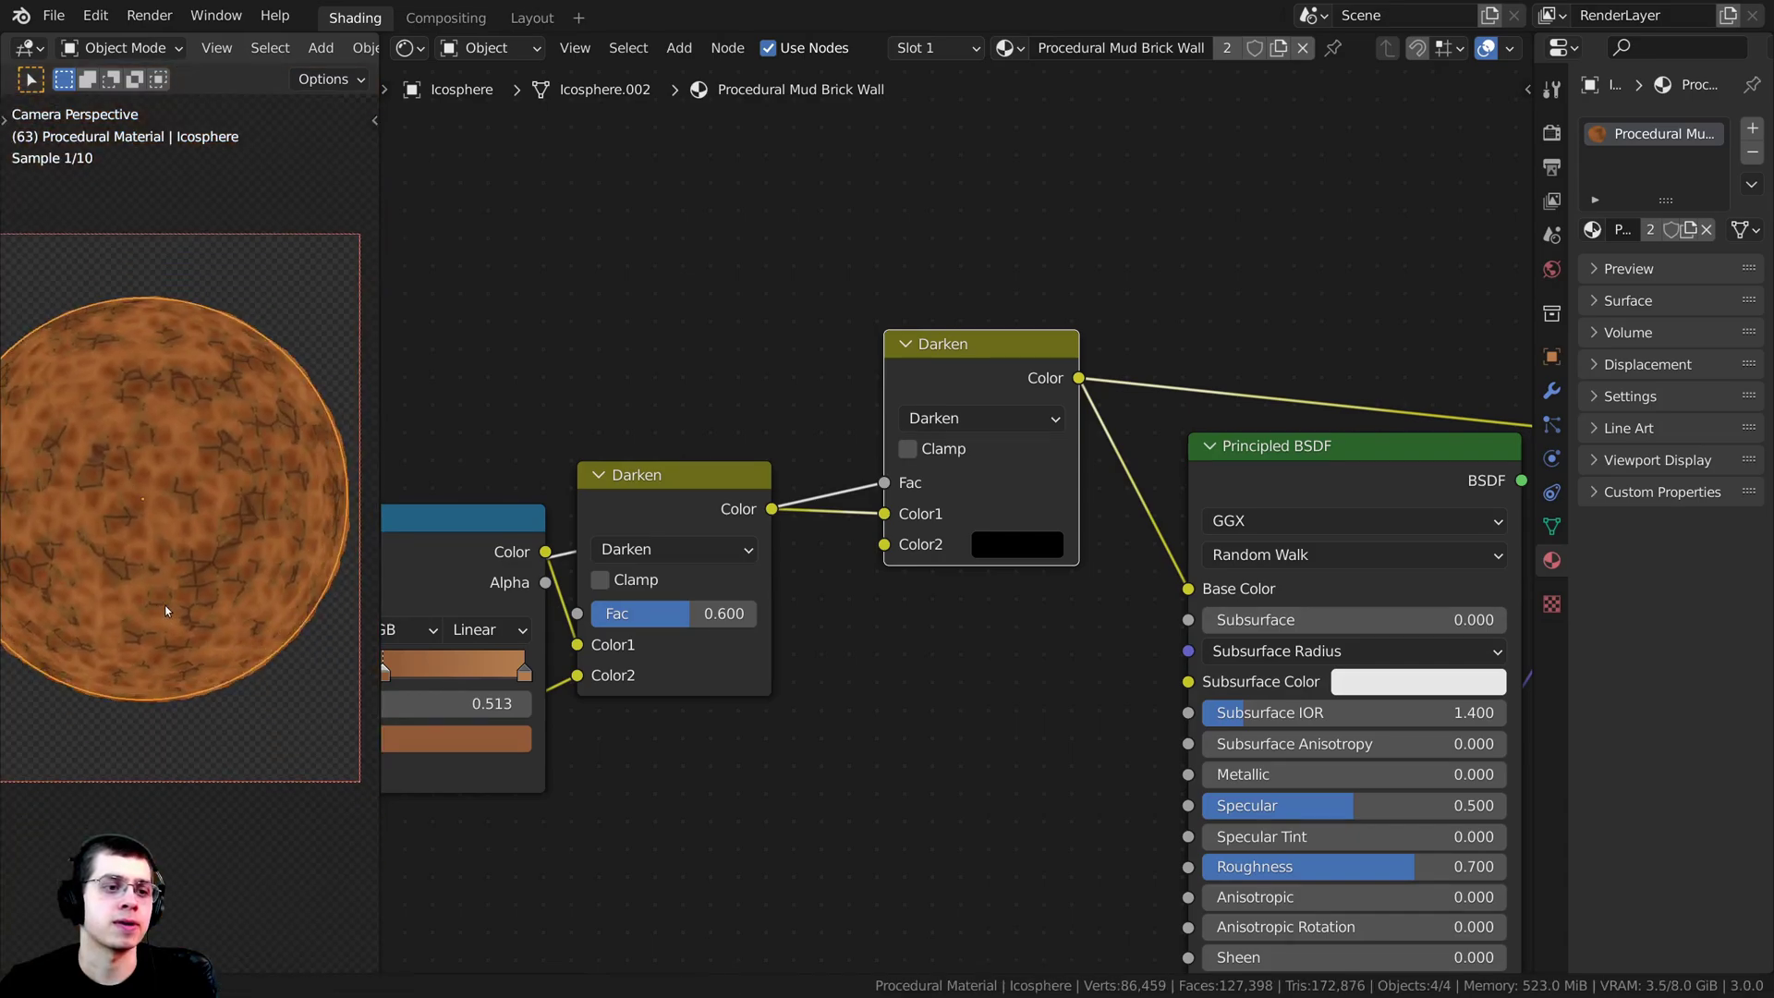
Step: Reposition the second Darken node beside the Principled BSDF and return the preview to the full shader to inspect the sphere
{"action": "middle_click_drag", "start_coordinate": [926, 488], "coordinate": [682, 497]}
{"action": "scroll", "coordinate": [682, 497], "scroll_direction": "down", "scroll_amount": 1}
{"action": "left_click_drag", "start_coordinate": [682, 497], "coordinate": [671, 578]}
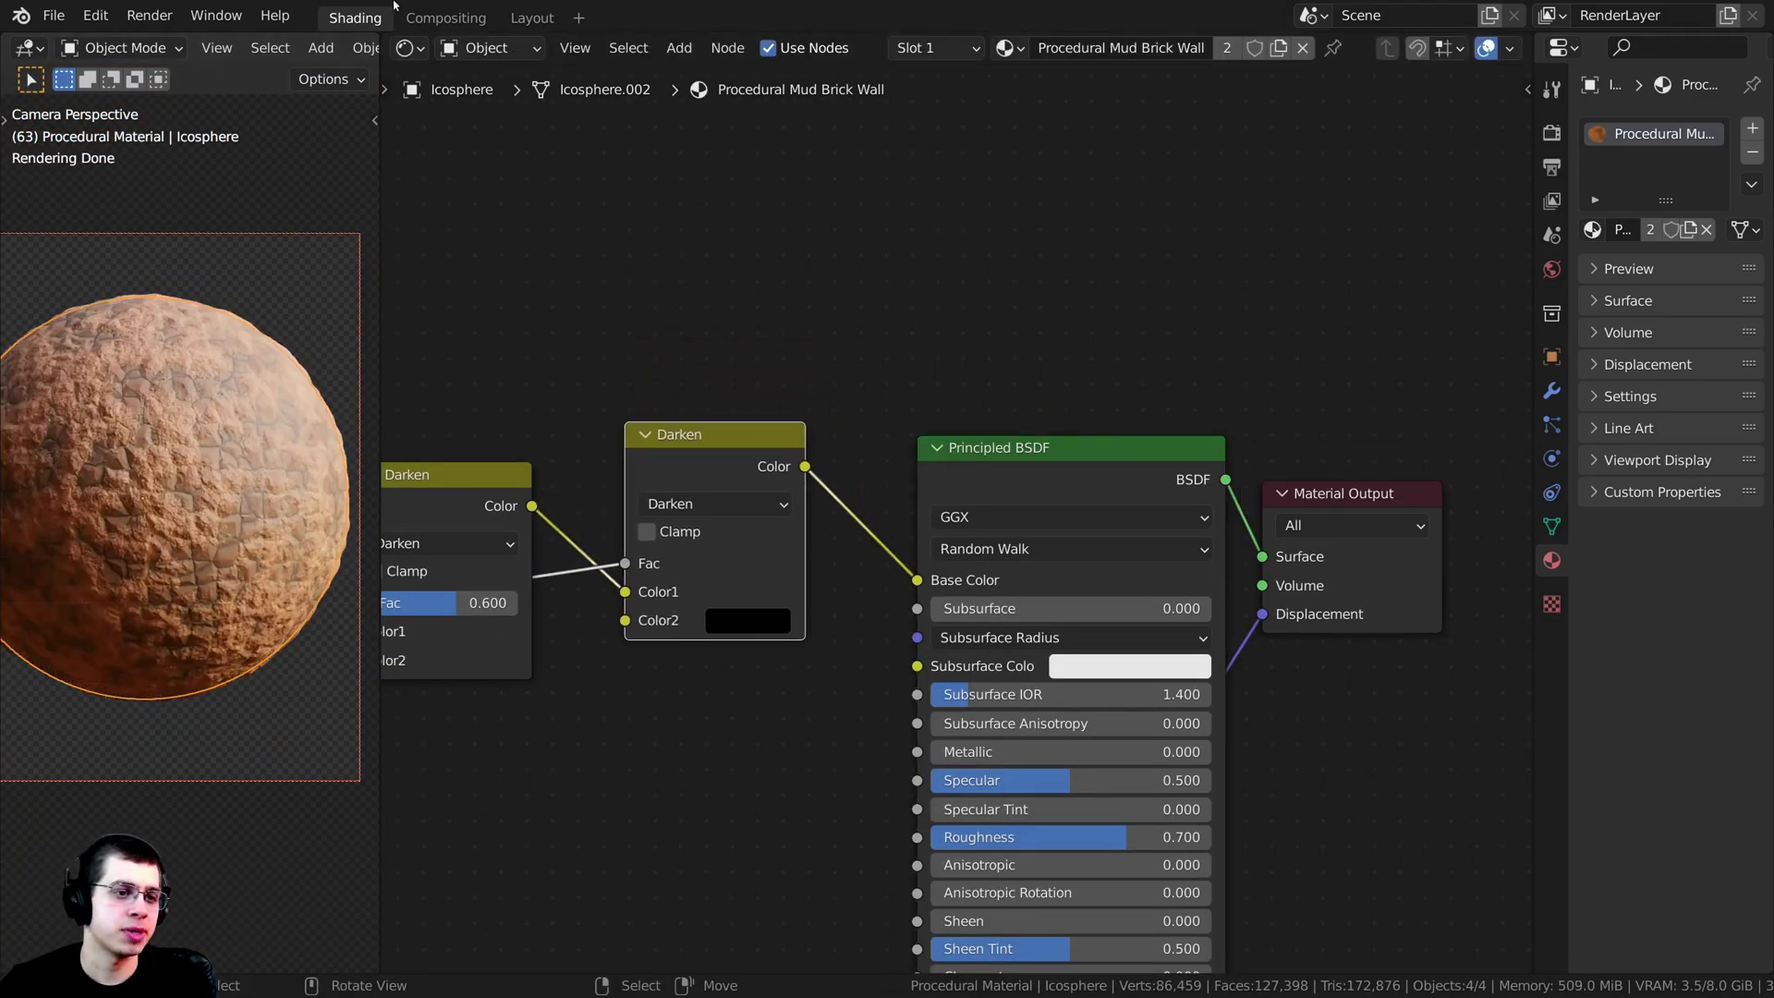
{"action": "scroll", "coordinate": [180, 421], "scroll_direction": "up", "scroll_amount": 5}
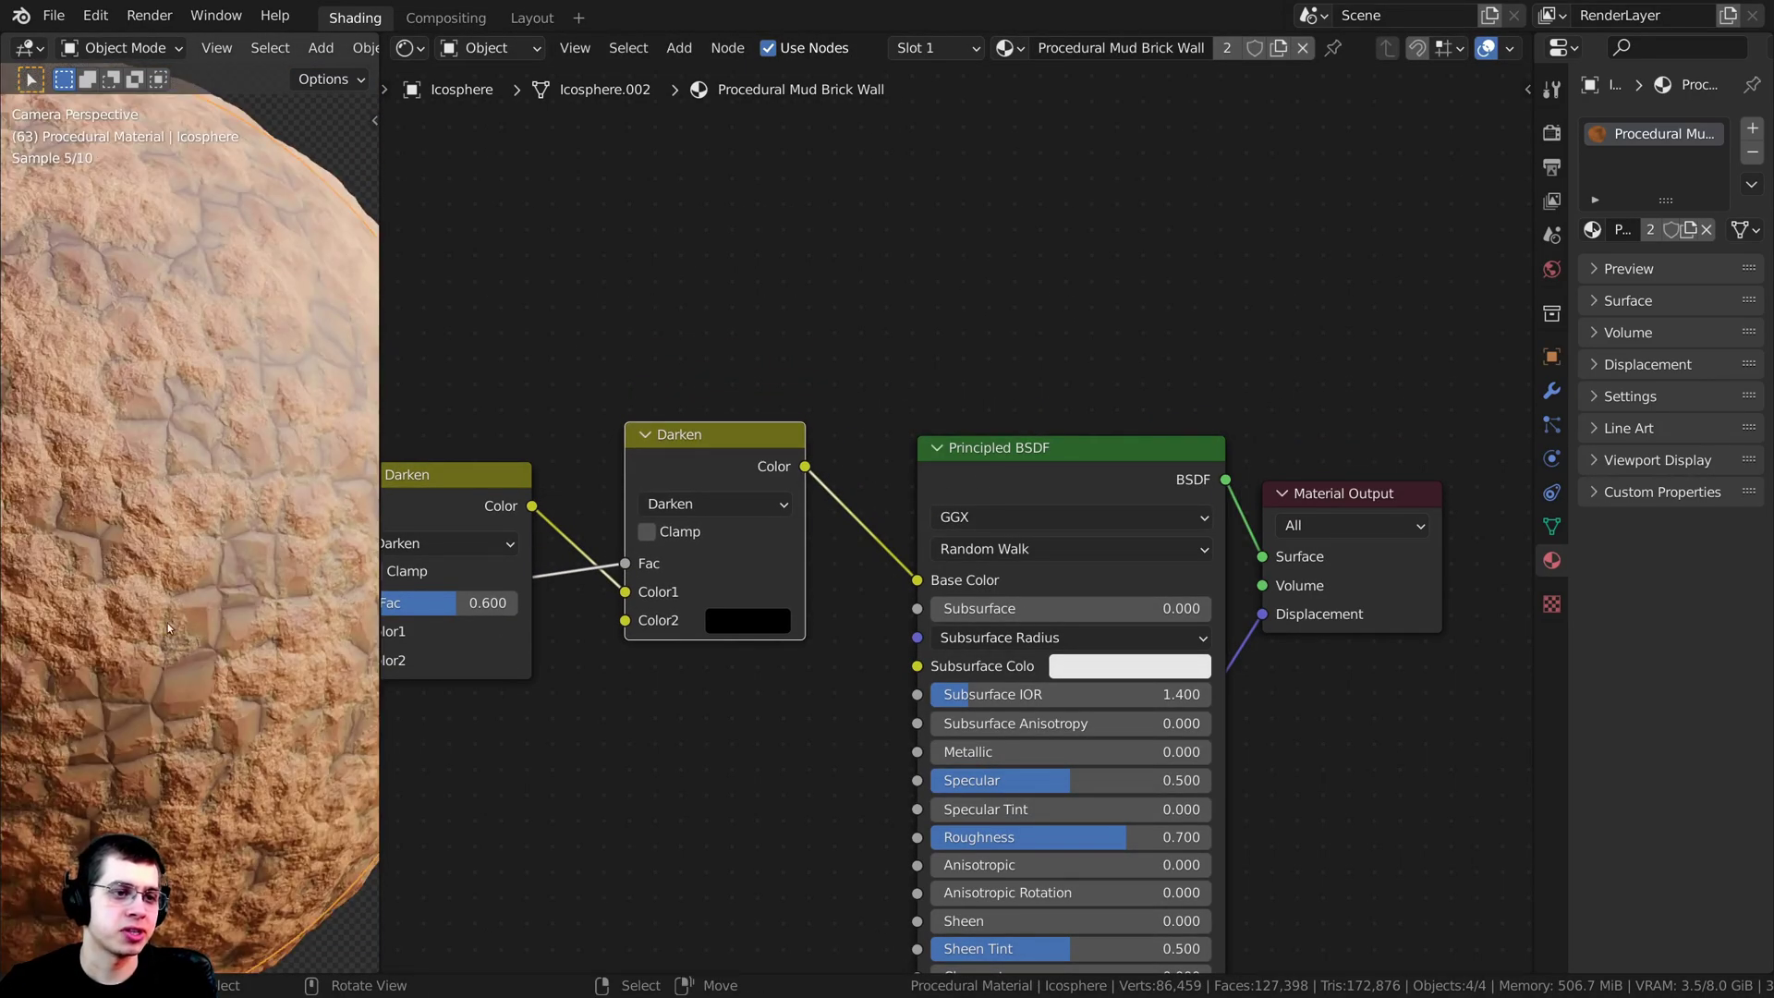
{"action": "scroll", "coordinate": [167, 624], "scroll_direction": "down", "scroll_amount": 4}
{"action": "scroll", "coordinate": [463, 690], "scroll_direction": "down", "scroll_amount": 3}
Step: Move the Material Output node farther away from the Principled BSDF
{"action": "middle_click_drag", "start_coordinate": [429, 730], "coordinate": [685, 544]}
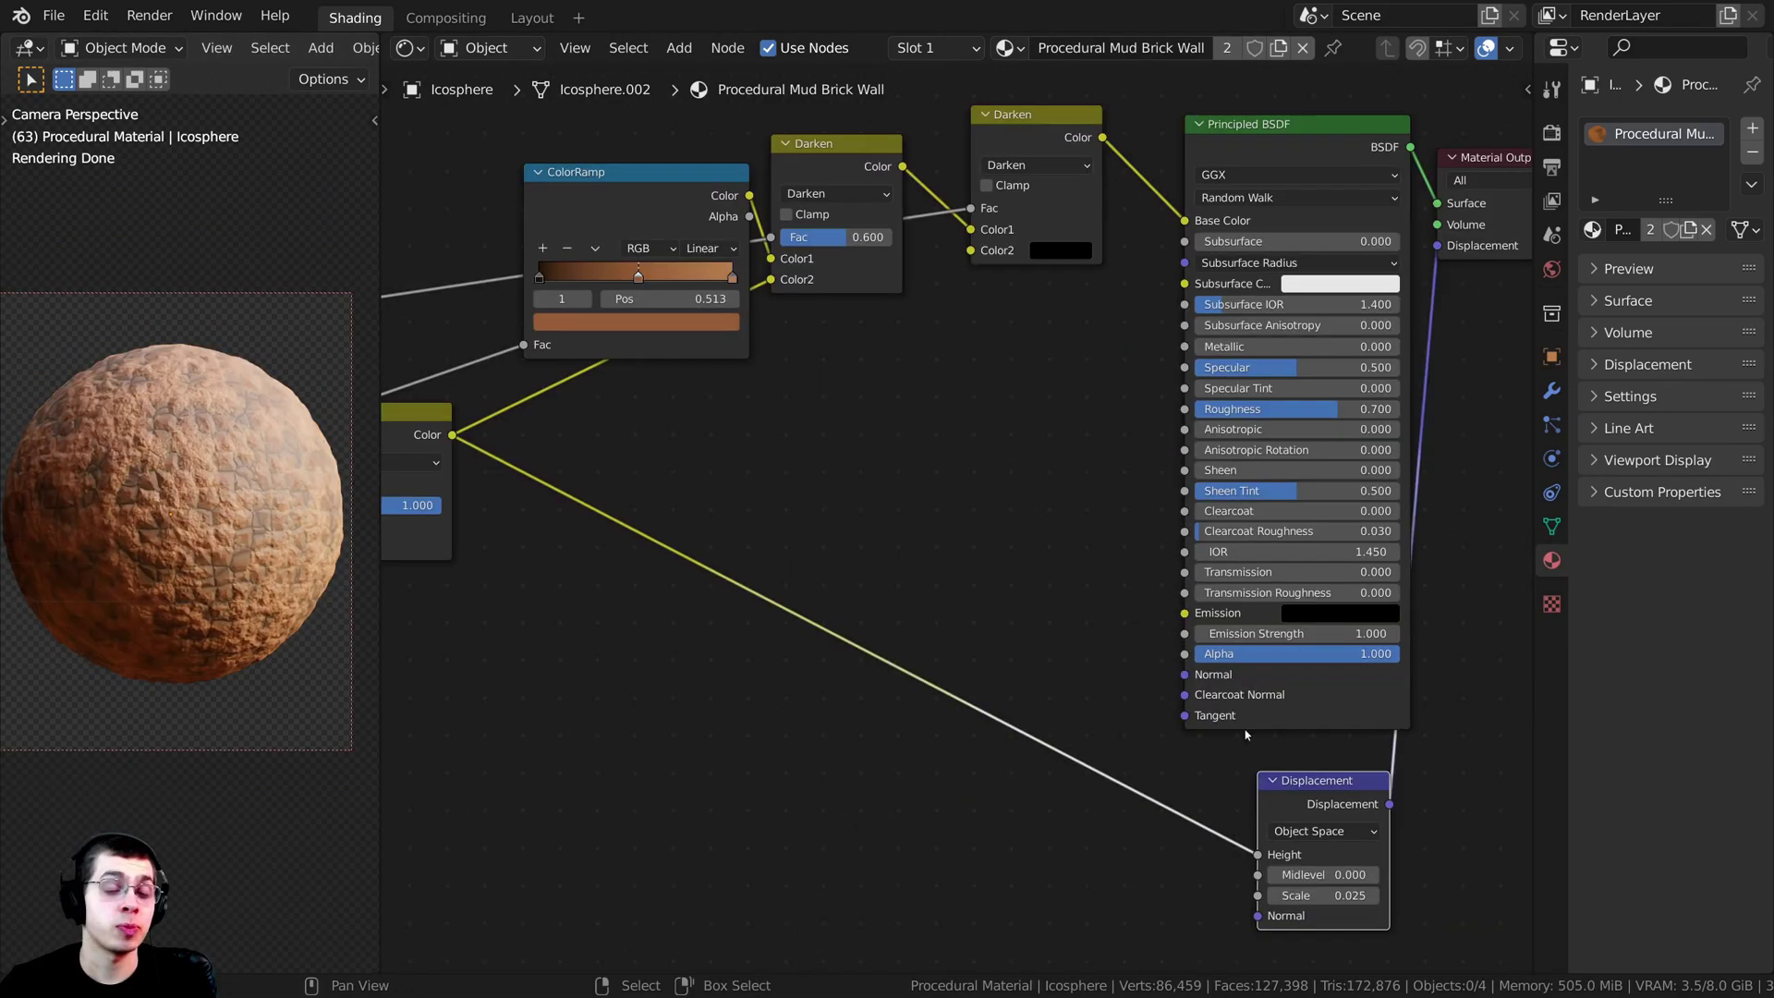
{"action": "scroll", "coordinate": [1245, 735], "scroll_direction": "down", "scroll_amount": 4}
{"action": "middle_click_drag", "start_coordinate": [1168, 575], "coordinate": [1044, 582]}
{"action": "scroll", "coordinate": [1046, 581], "scroll_direction": "down", "scroll_amount": 4}
{"action": "left_click_drag", "start_coordinate": [1146, 342], "coordinate": [1188, 343]}
{"action": "scroll", "coordinate": [1023, 740], "scroll_direction": "up", "scroll_amount": 6}
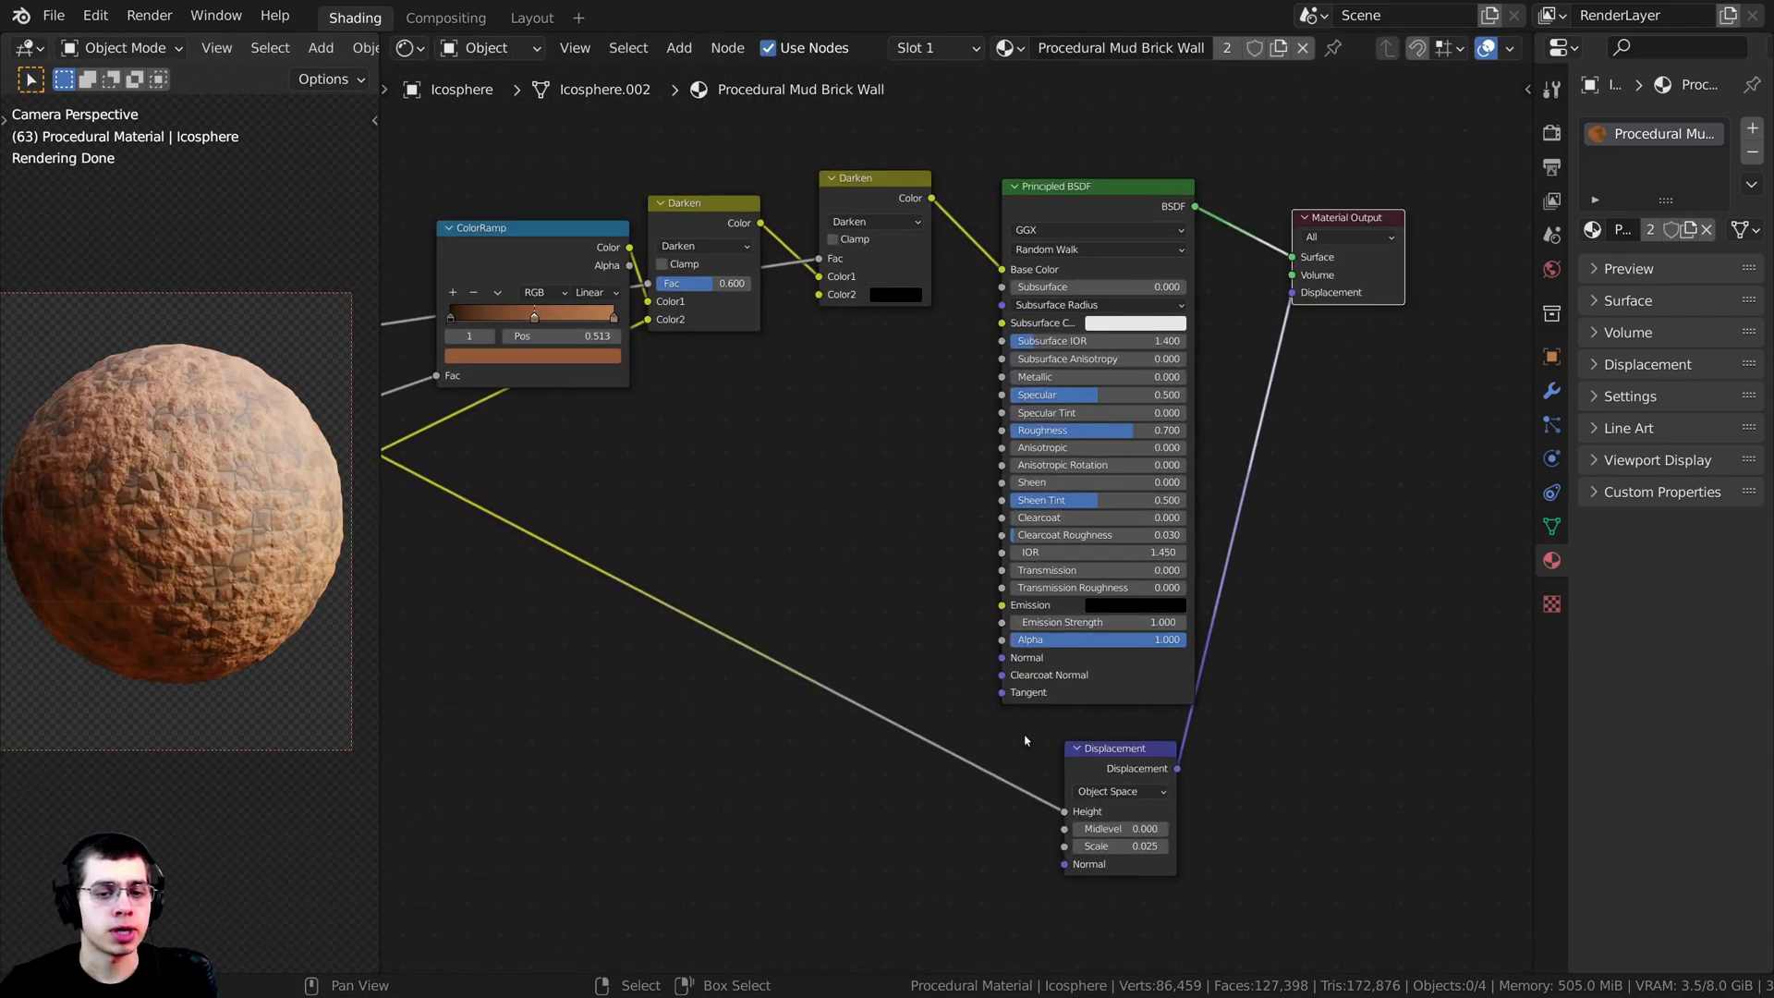
Step: Connect the Add node's Color output to the Principled BSDF's Normal input
{"action": "scroll", "coordinate": [1026, 740], "scroll_direction": "up", "scroll_amount": 2}
{"action": "left_click_drag", "start_coordinate": [1133, 587], "coordinate": [734, 442]}
{"action": "middle_click_drag", "start_coordinate": [717, 448], "coordinate": [896, 516]}
{"action": "scroll", "coordinate": [896, 517], "scroll_direction": "down", "scroll_amount": 3}
{"action": "left_click", "coordinate": [489, 388]}
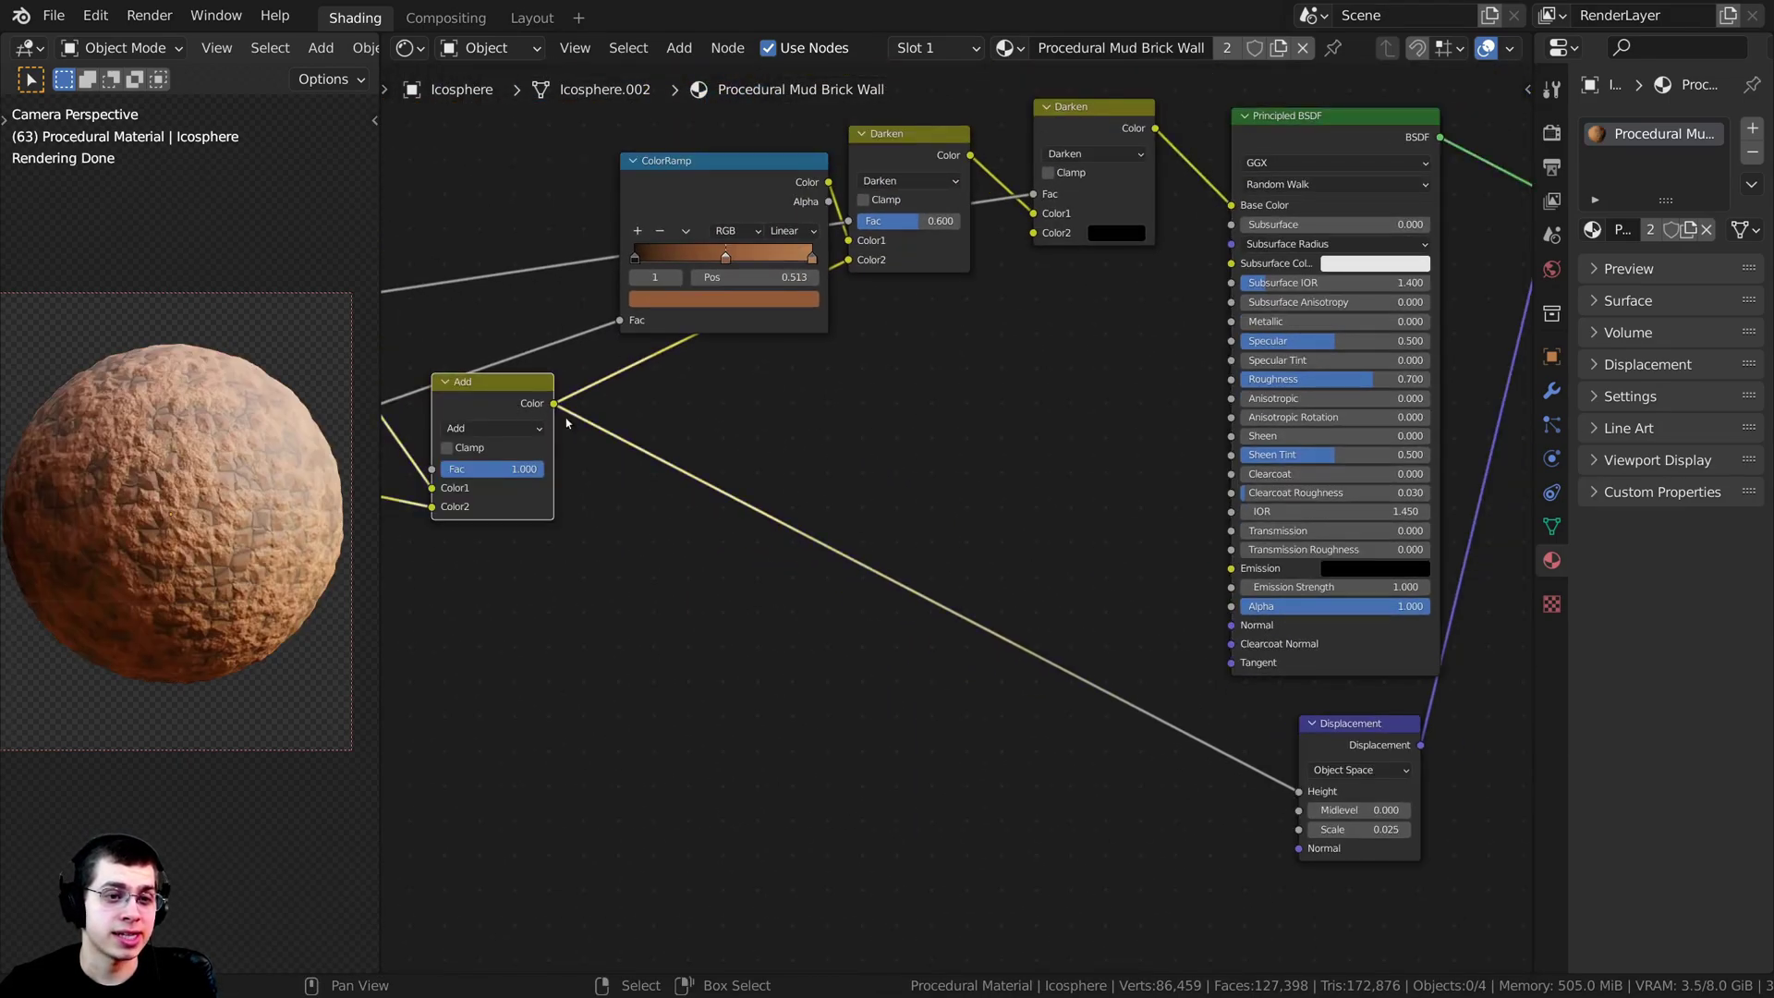
{"action": "middle_click_drag", "start_coordinate": [485, 390], "coordinate": [733, 430]}
{"action": "left_click_drag", "start_coordinate": [733, 430], "coordinate": [720, 420]}
{"action": "middle_click_drag", "start_coordinate": [787, 436], "coordinate": [681, 395]}
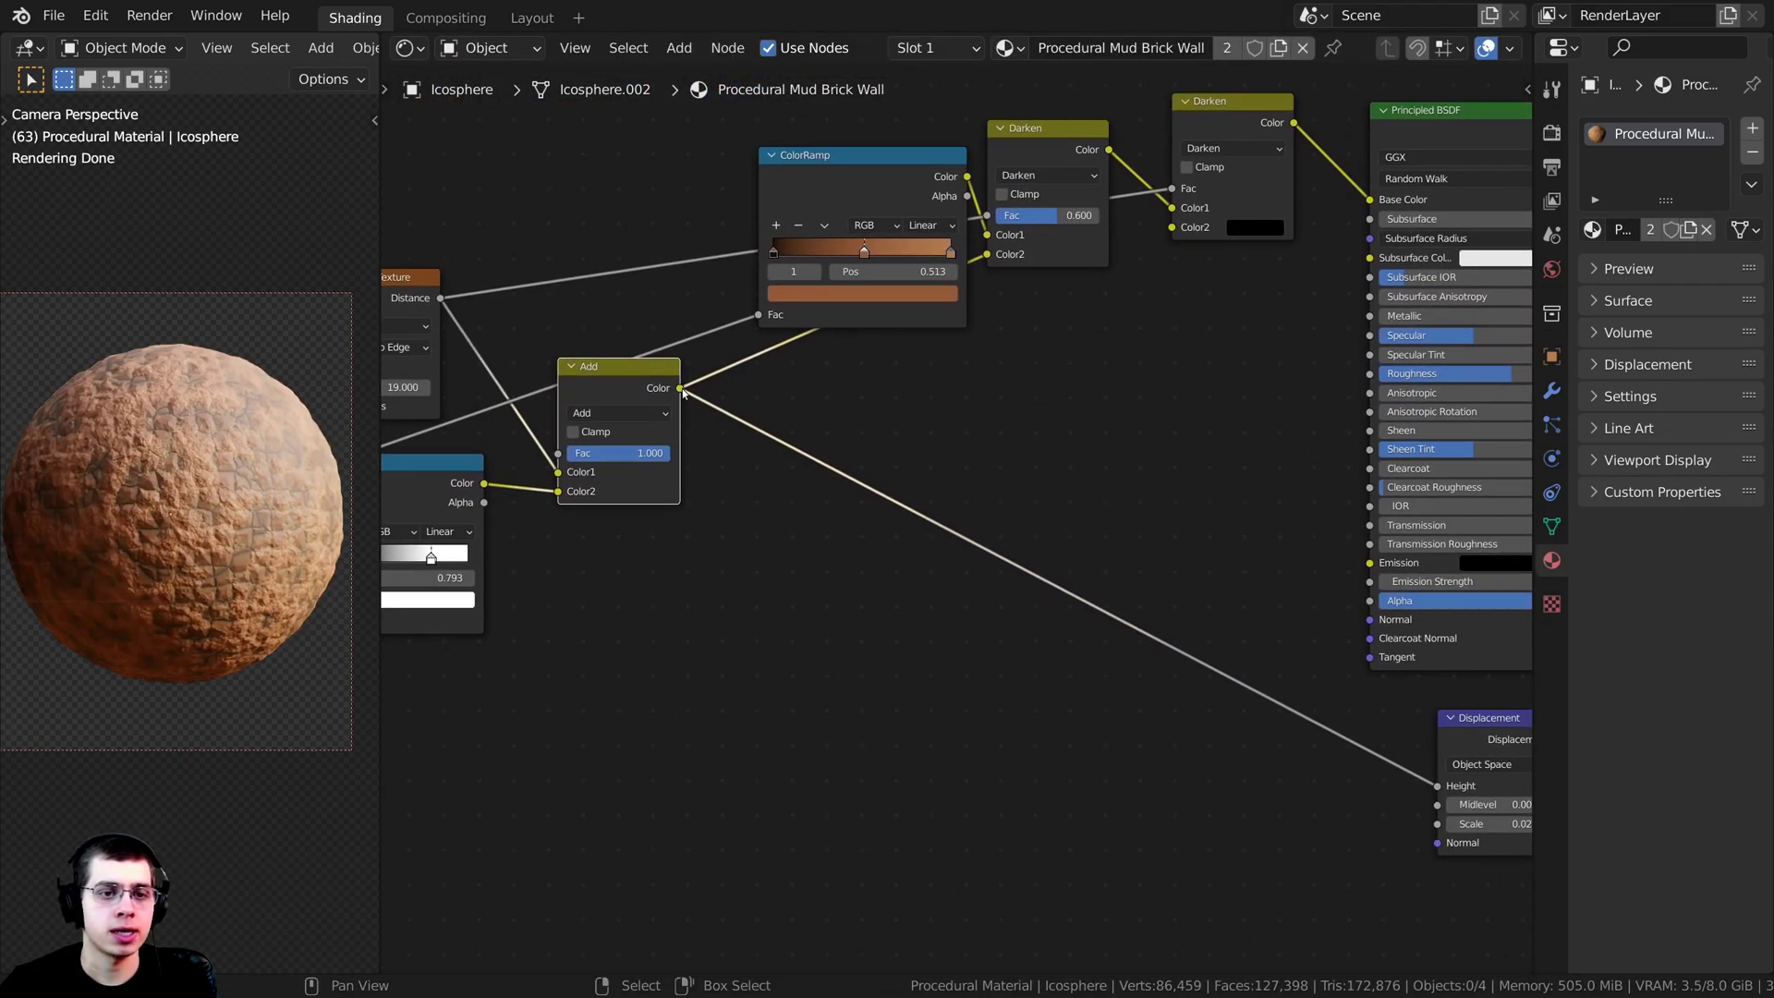
{"action": "left_click_drag", "start_coordinate": [681, 390], "coordinate": [1367, 621]}
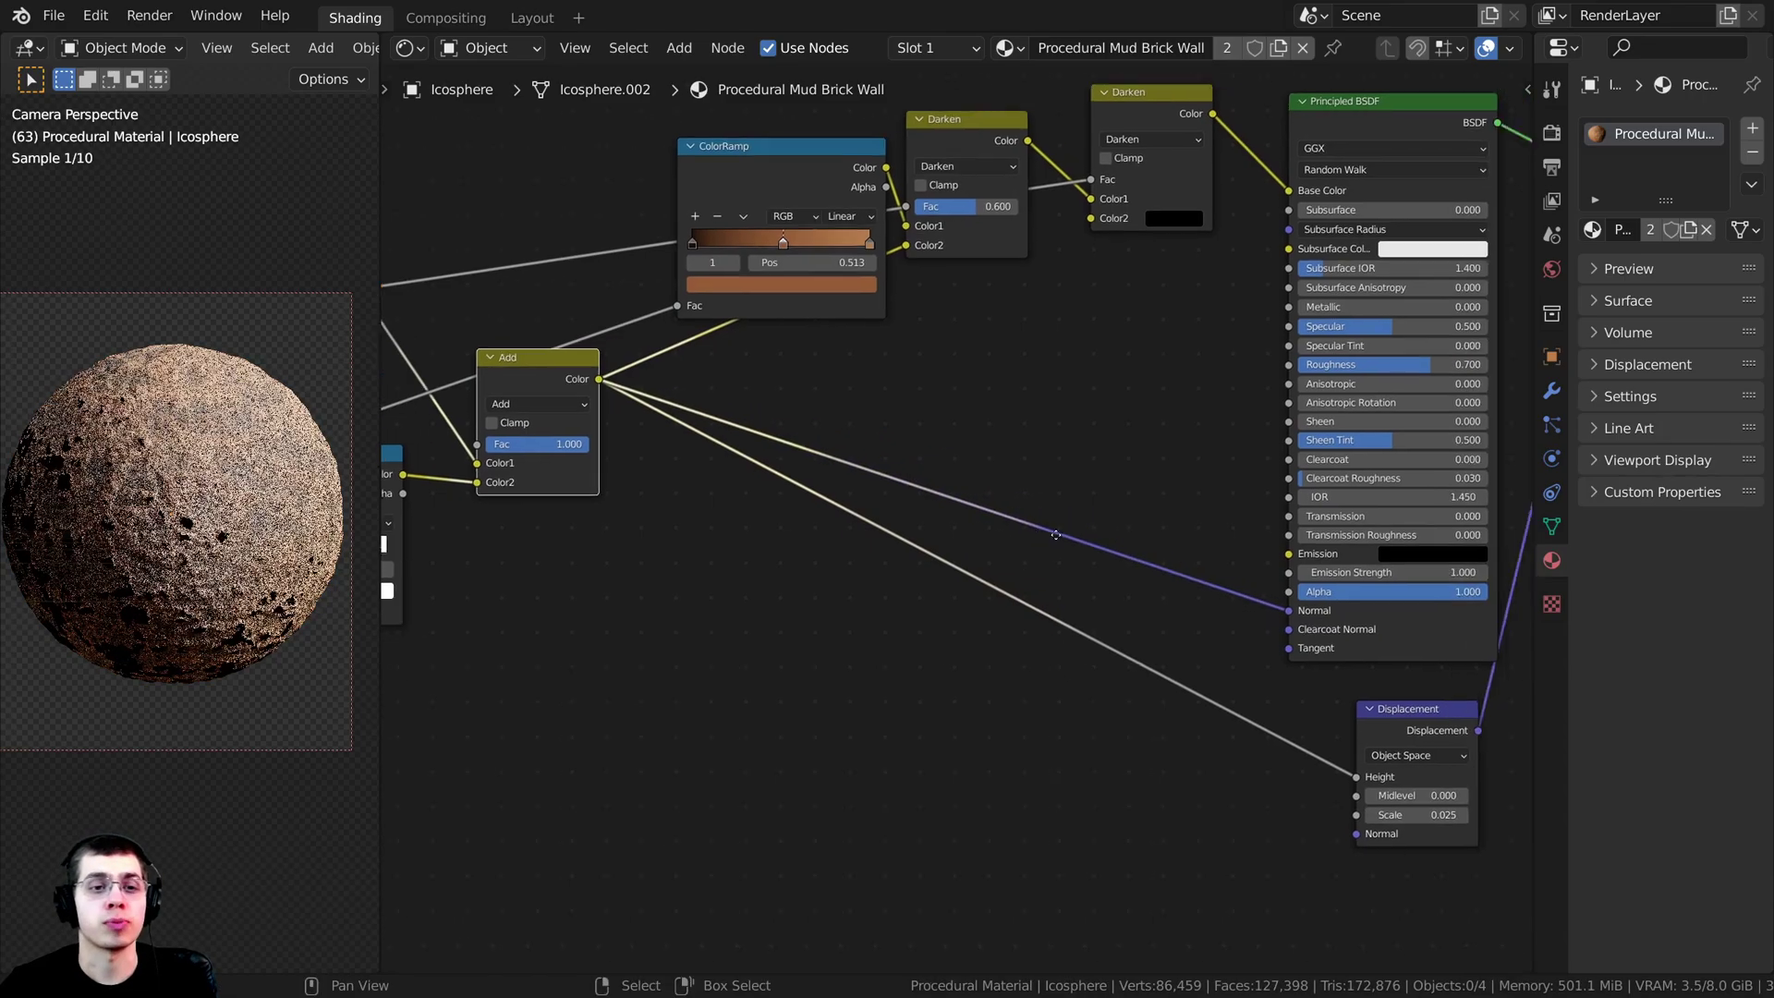
Step: Insert a Bump node into the link between the Add node and the Principled BSDF's Normal input
{"action": "scroll", "coordinate": [920, 381], "scroll_direction": "up", "scroll_amount": 1}
{"action": "key", "text": "shift+a"}
{"action": "left_click", "coordinate": [917, 371]}
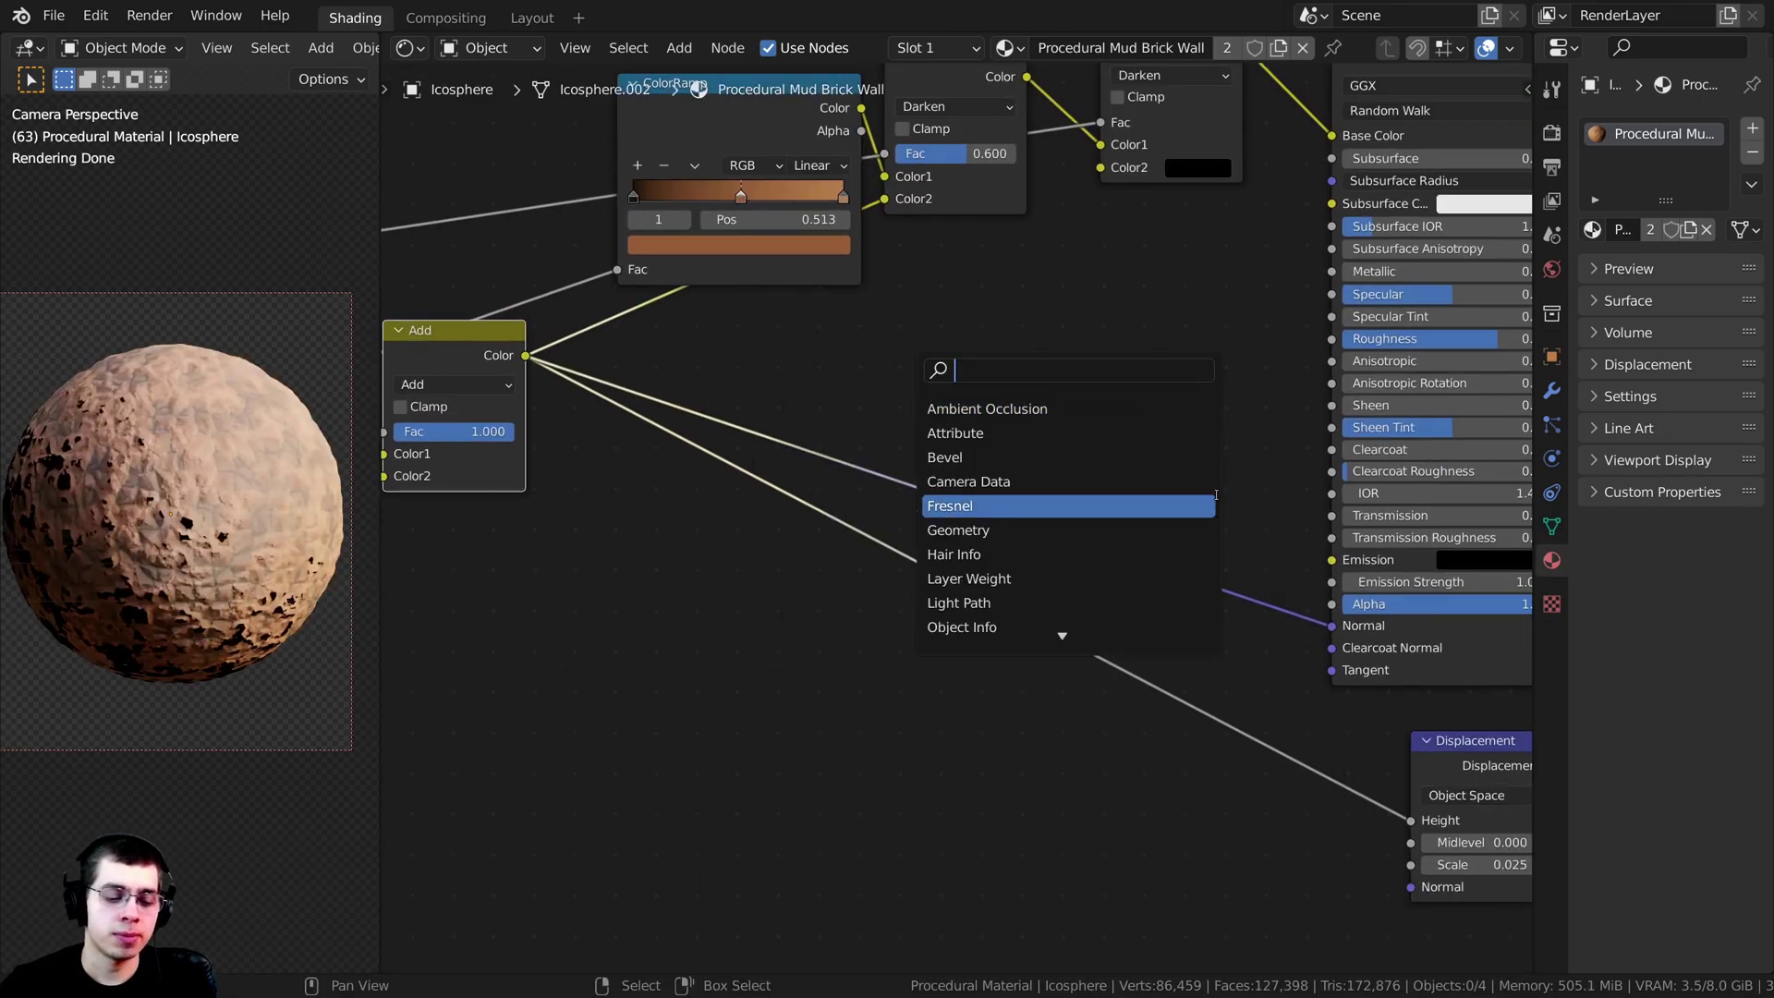
{"action": "type", "text": "bum"}
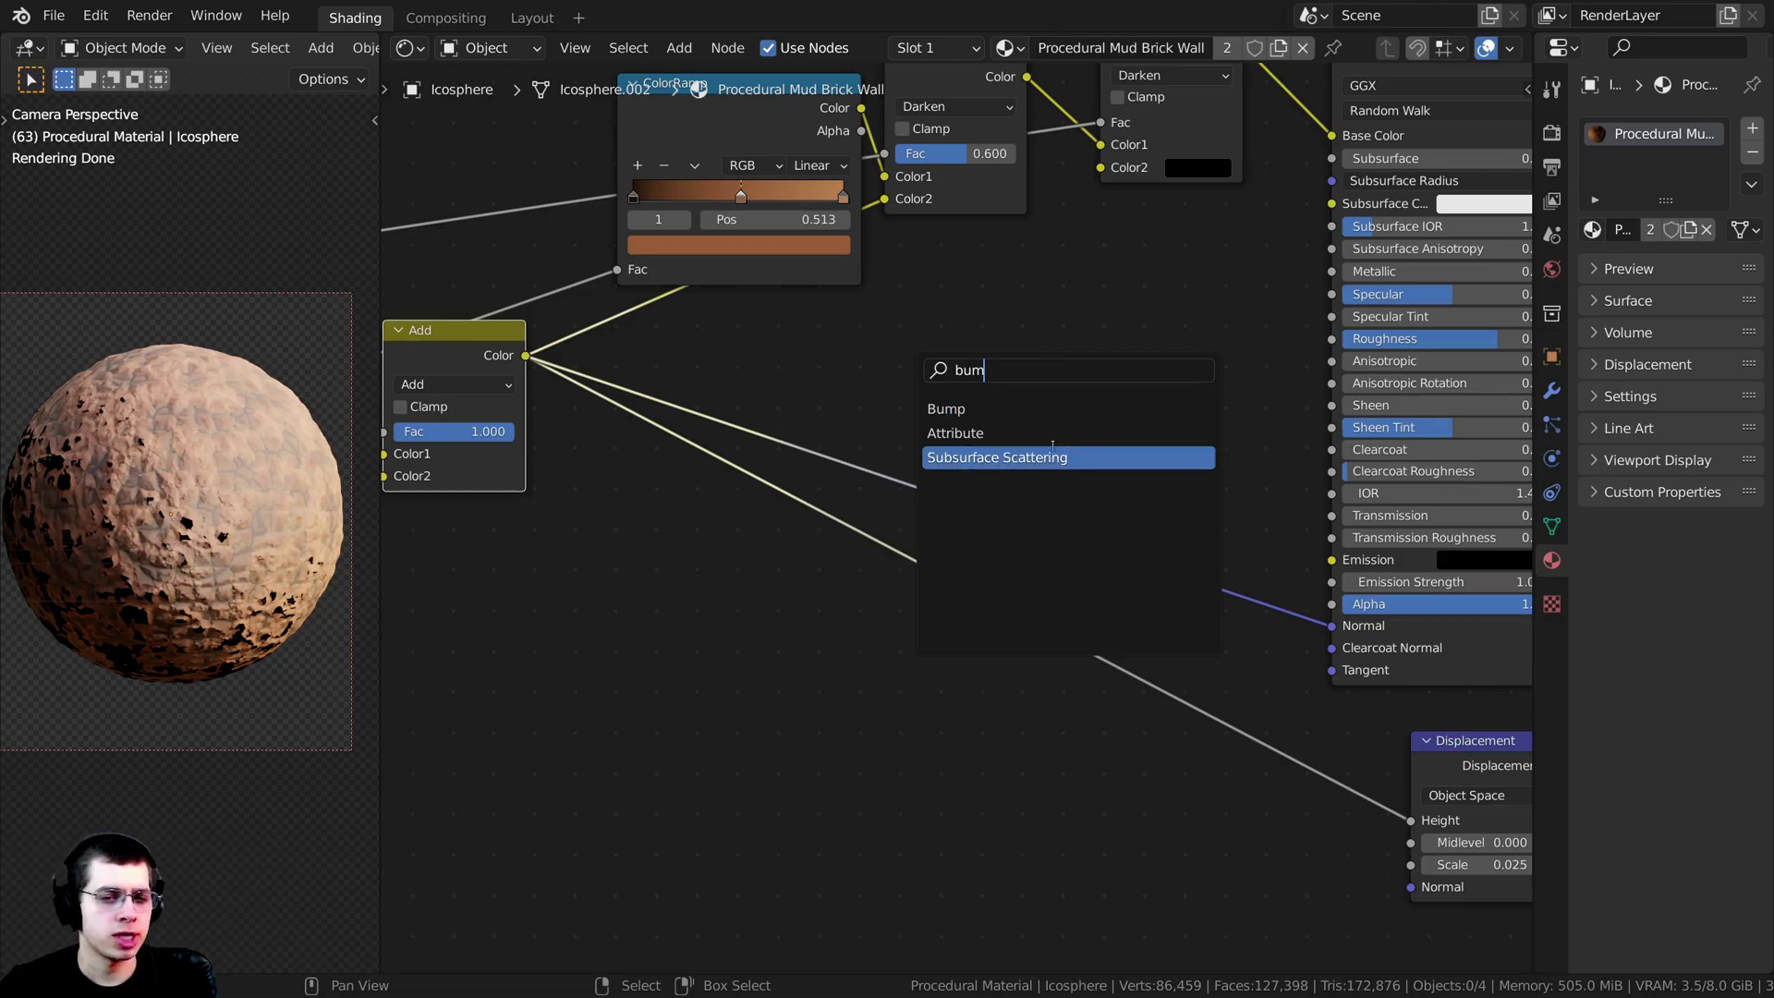
{"action": "left_click", "coordinate": [983, 413]}
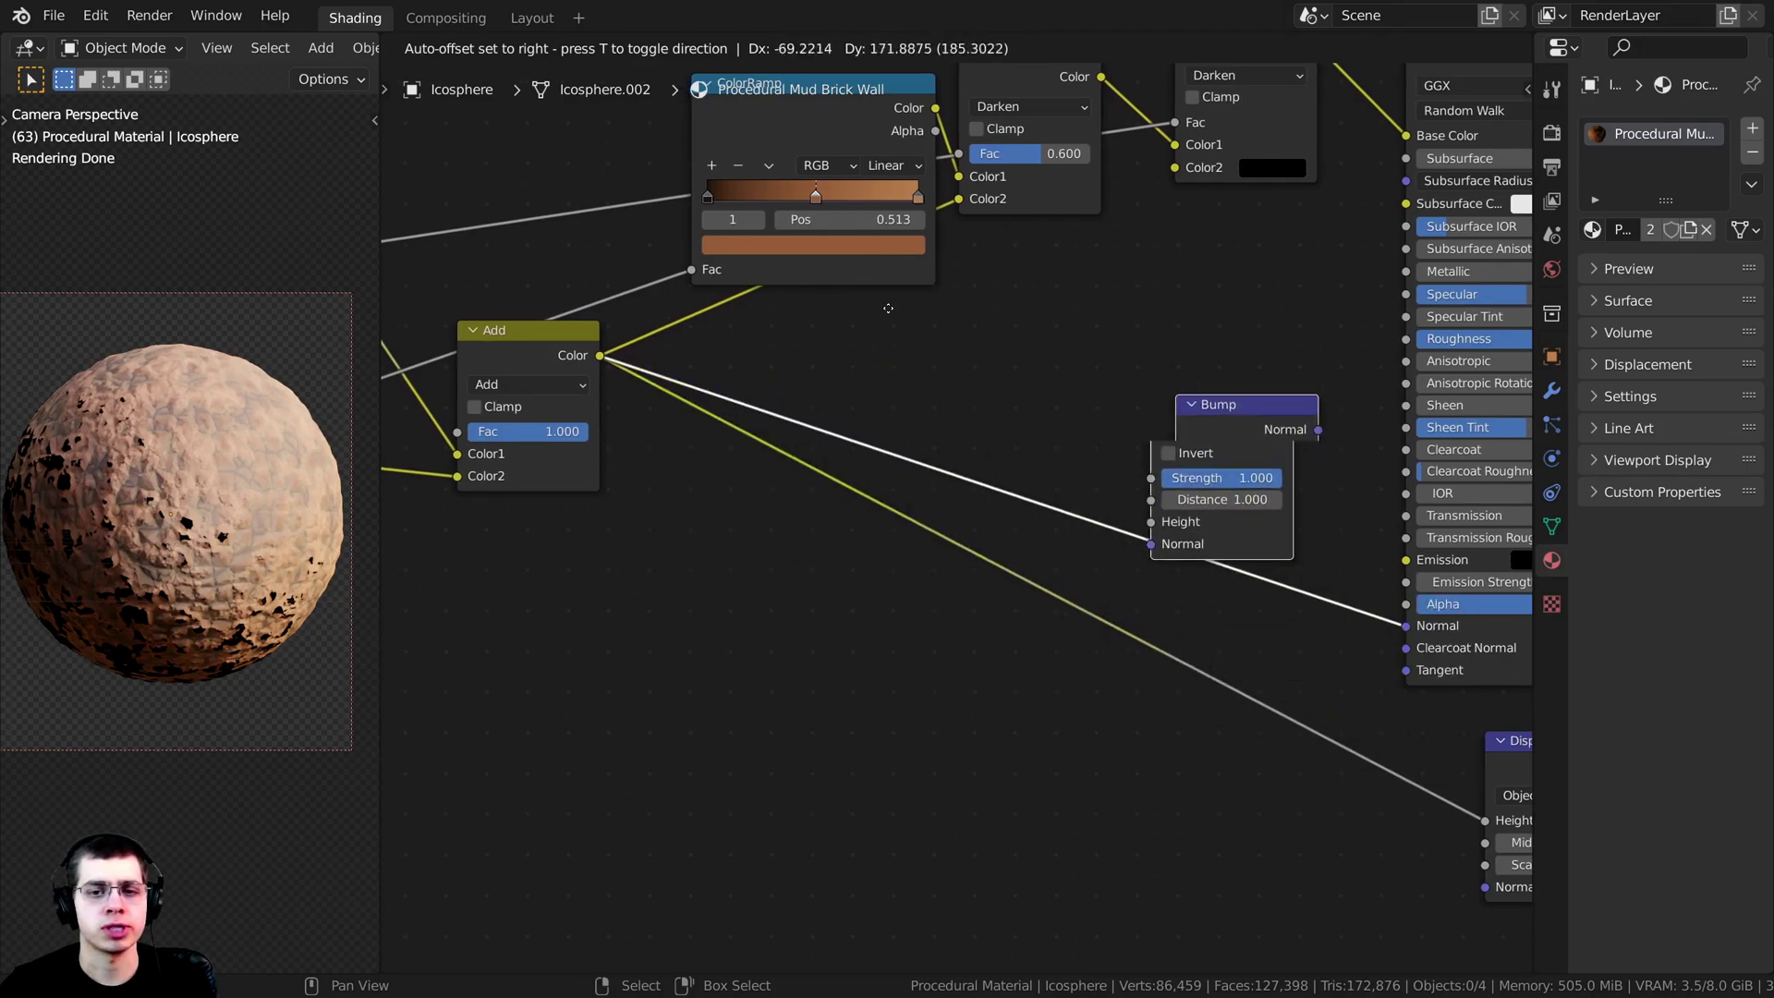
{"action": "left_click", "coordinate": [865, 318]}
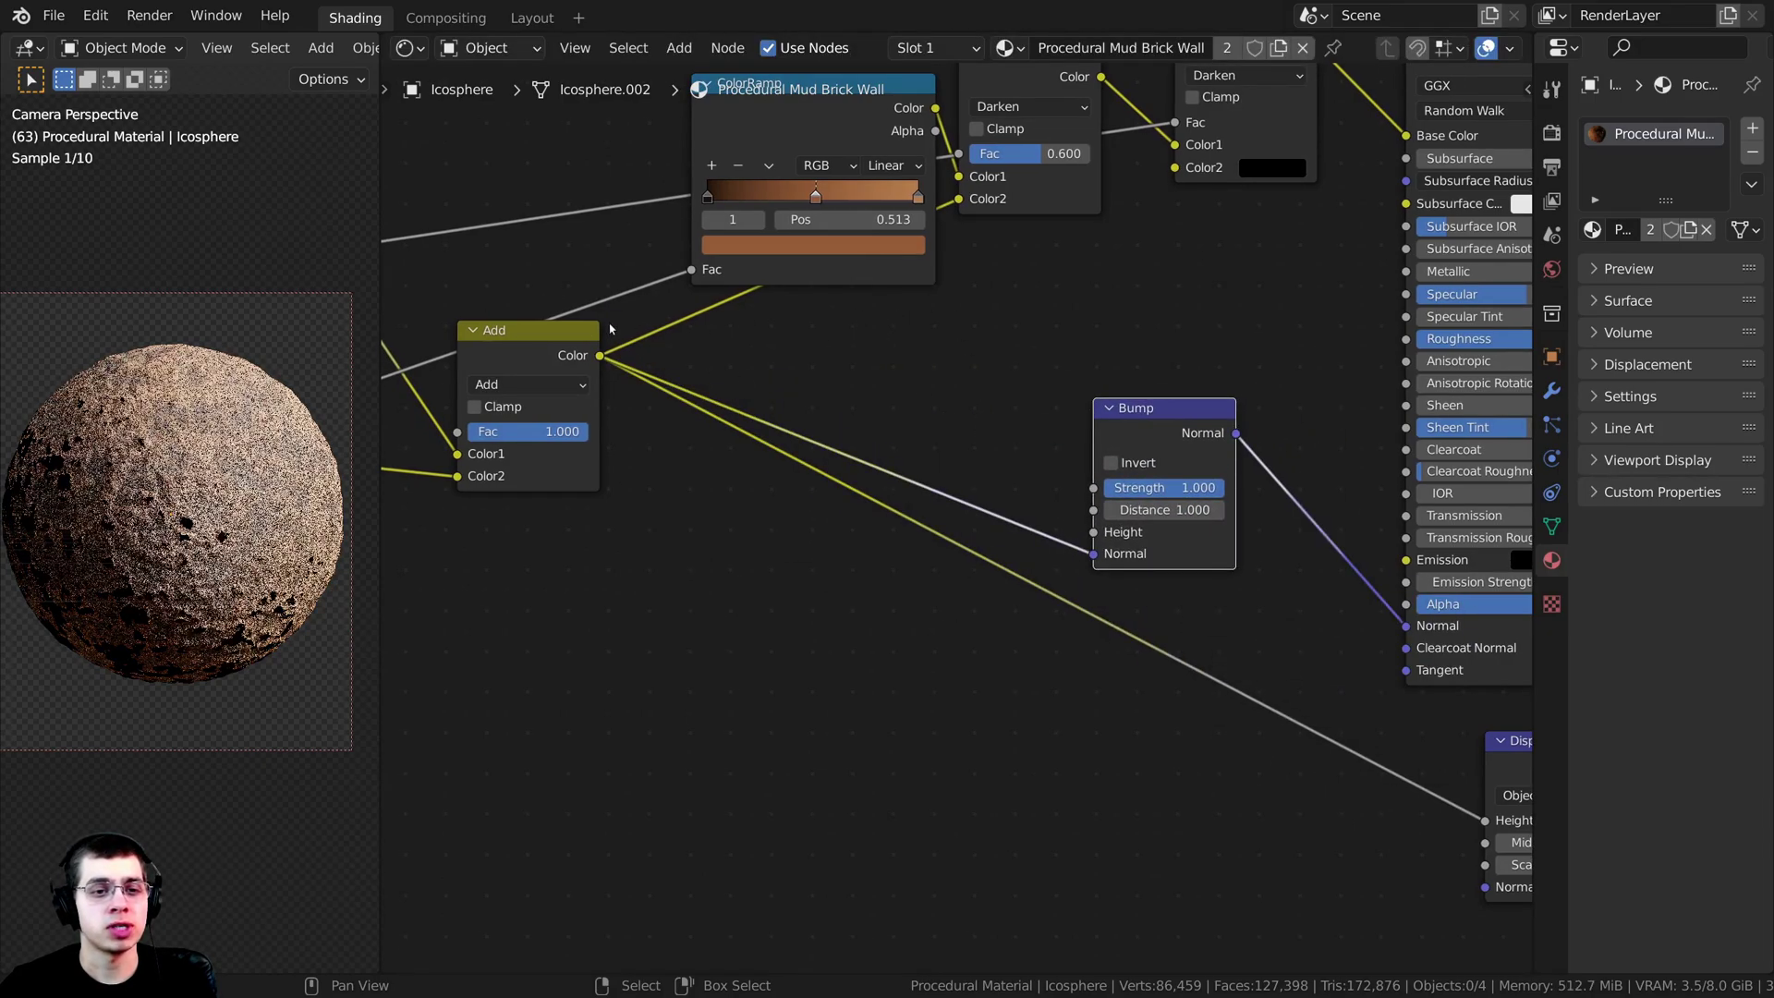
{"action": "scroll", "coordinate": [876, 475], "scroll_direction": "up", "scroll_amount": 2}
{"action": "key", "text": "g"}
{"action": "left_click", "coordinate": [876, 460]}
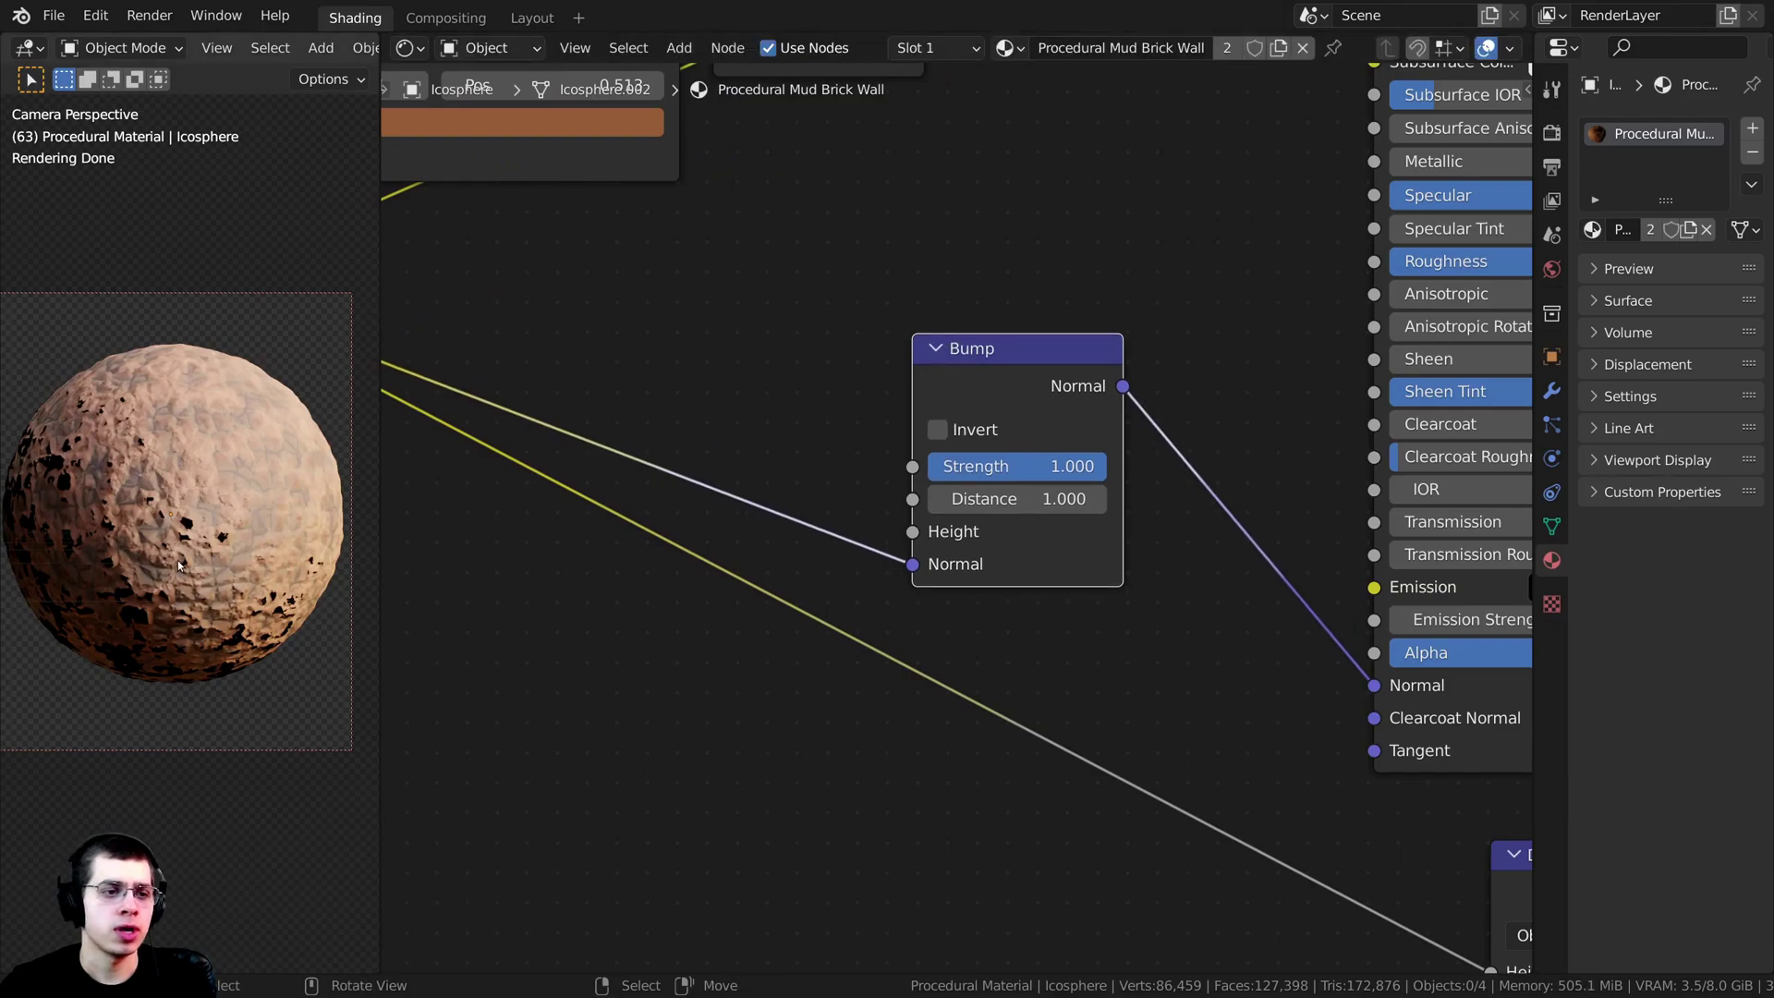
Step: Reroute the Add node's Color from the Bump node's Normal input to its Height input and inspect the sphere
{"action": "scroll", "coordinate": [179, 578], "scroll_direction": "up", "scroll_amount": 4}
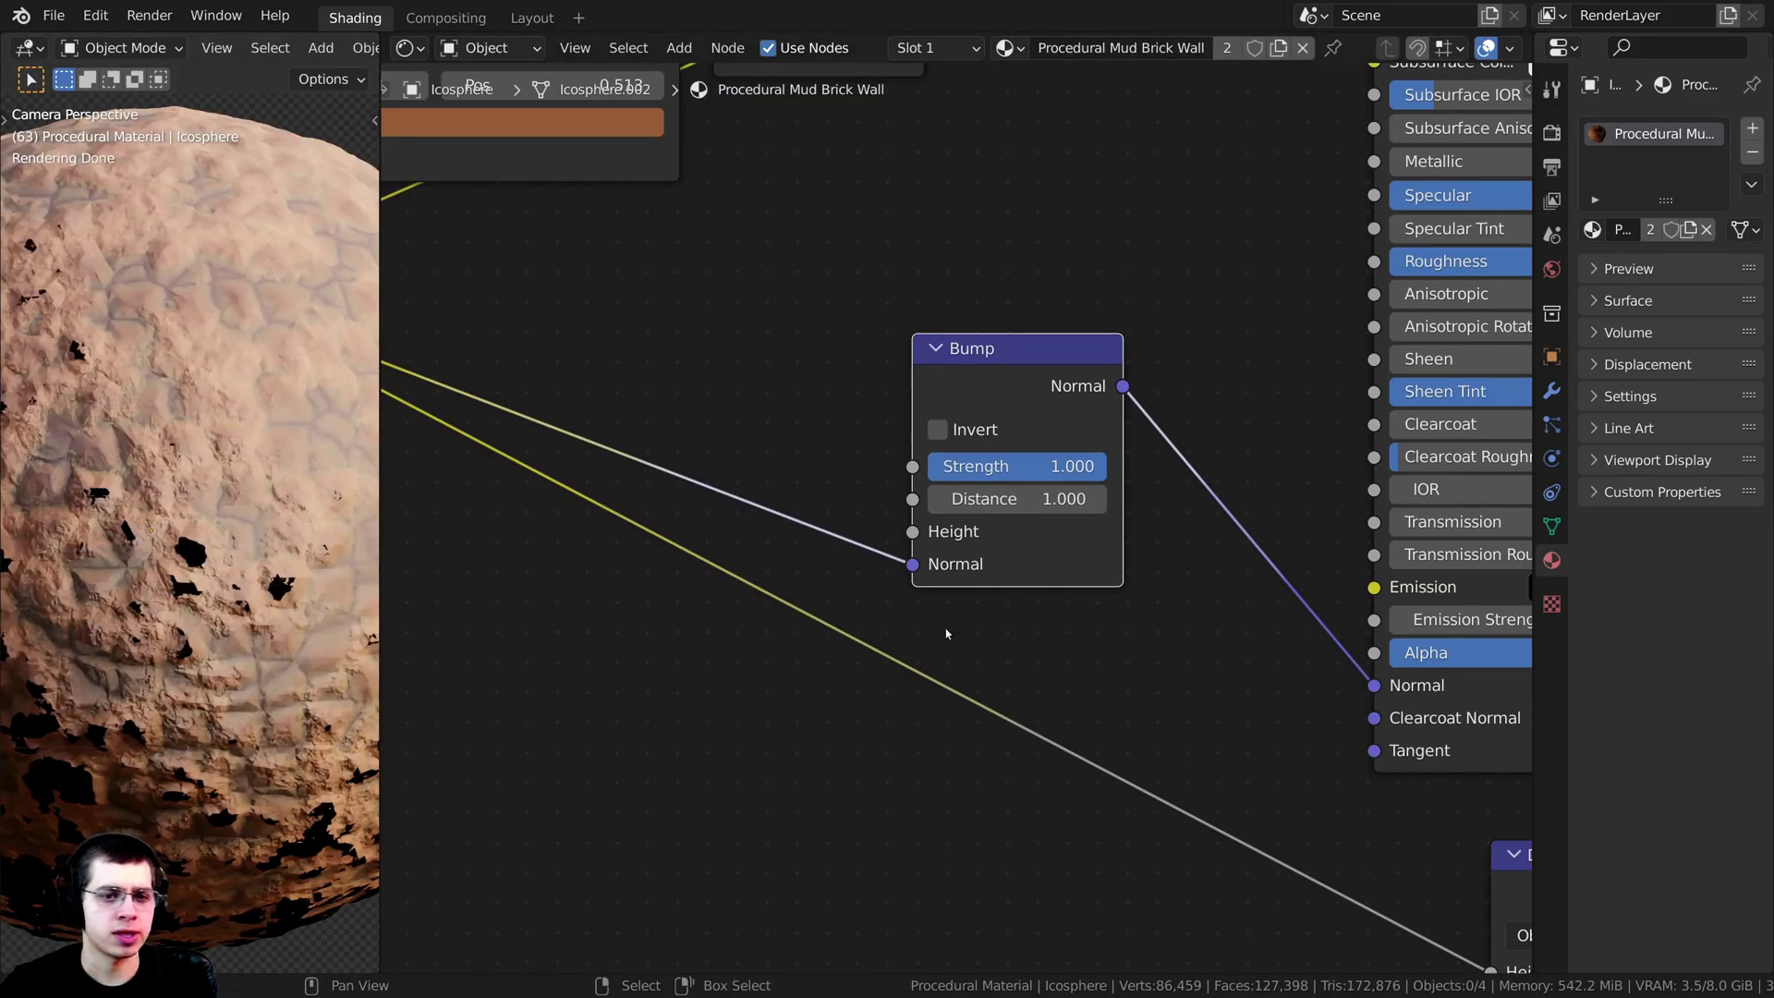
{"action": "scroll", "coordinate": [904, 573], "scroll_direction": "down", "scroll_amount": 3}
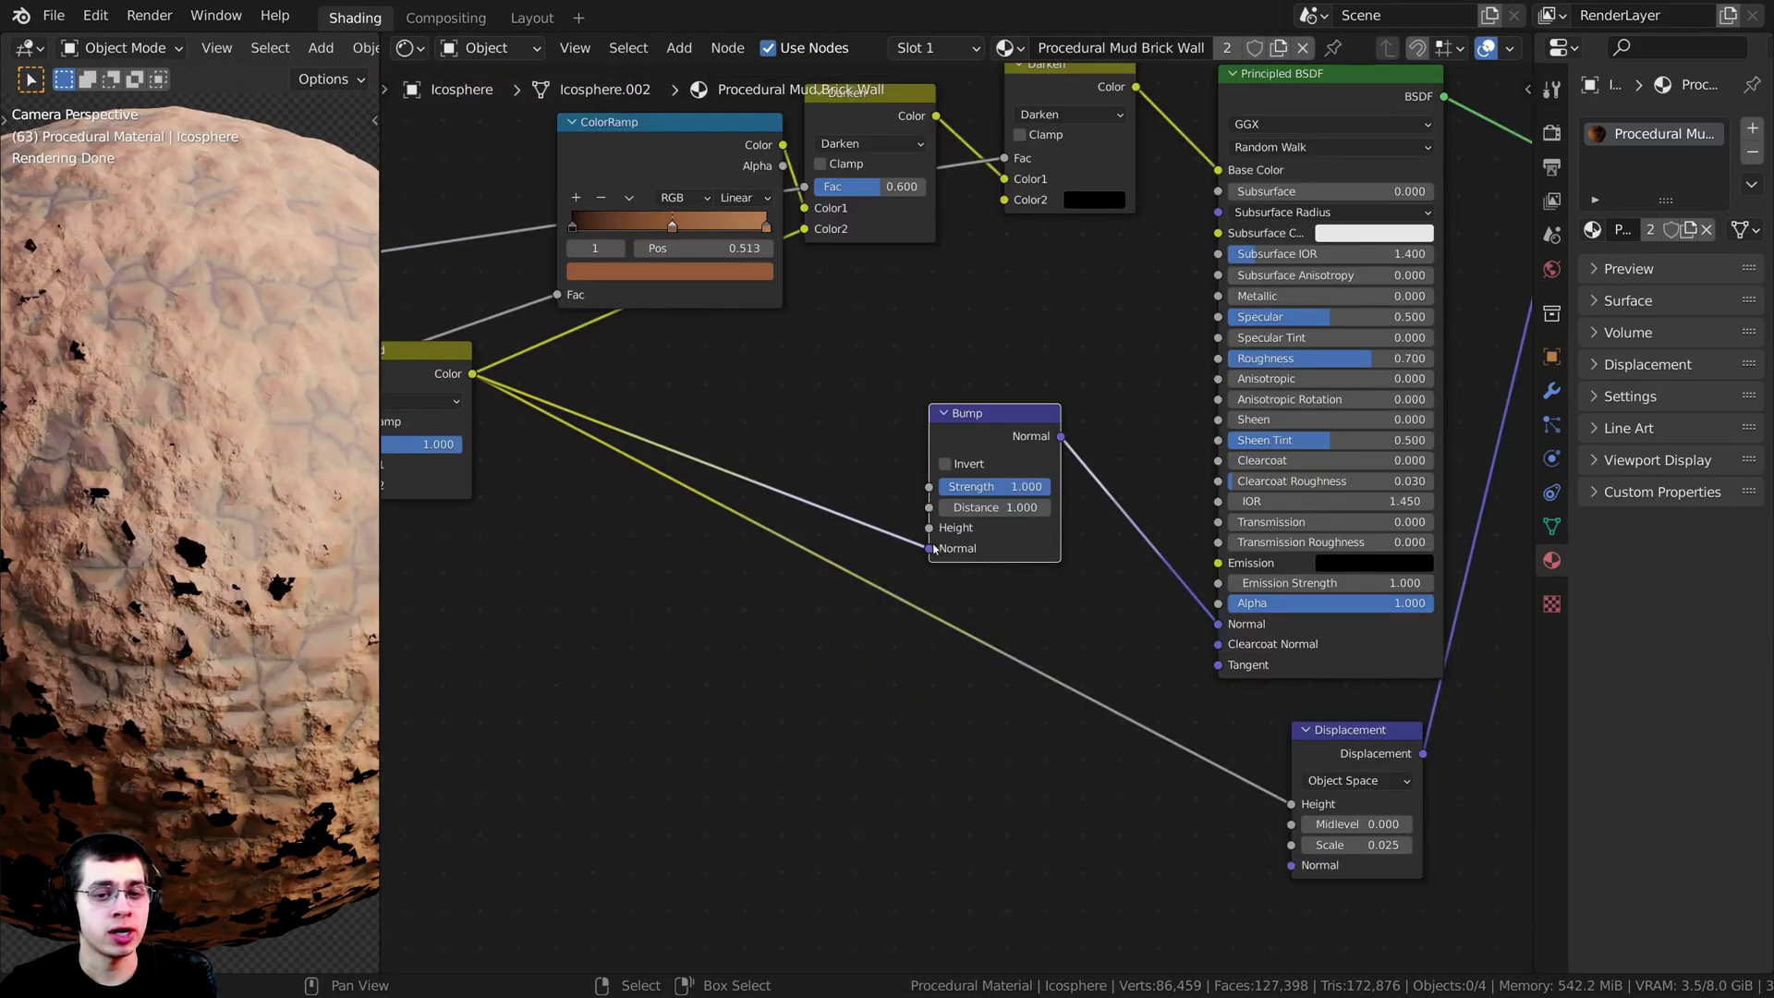
{"action": "left_click_drag", "start_coordinate": [932, 549], "coordinate": [924, 529]}
{"action": "scroll", "coordinate": [954, 701], "scroll_direction": "up", "scroll_amount": 2}
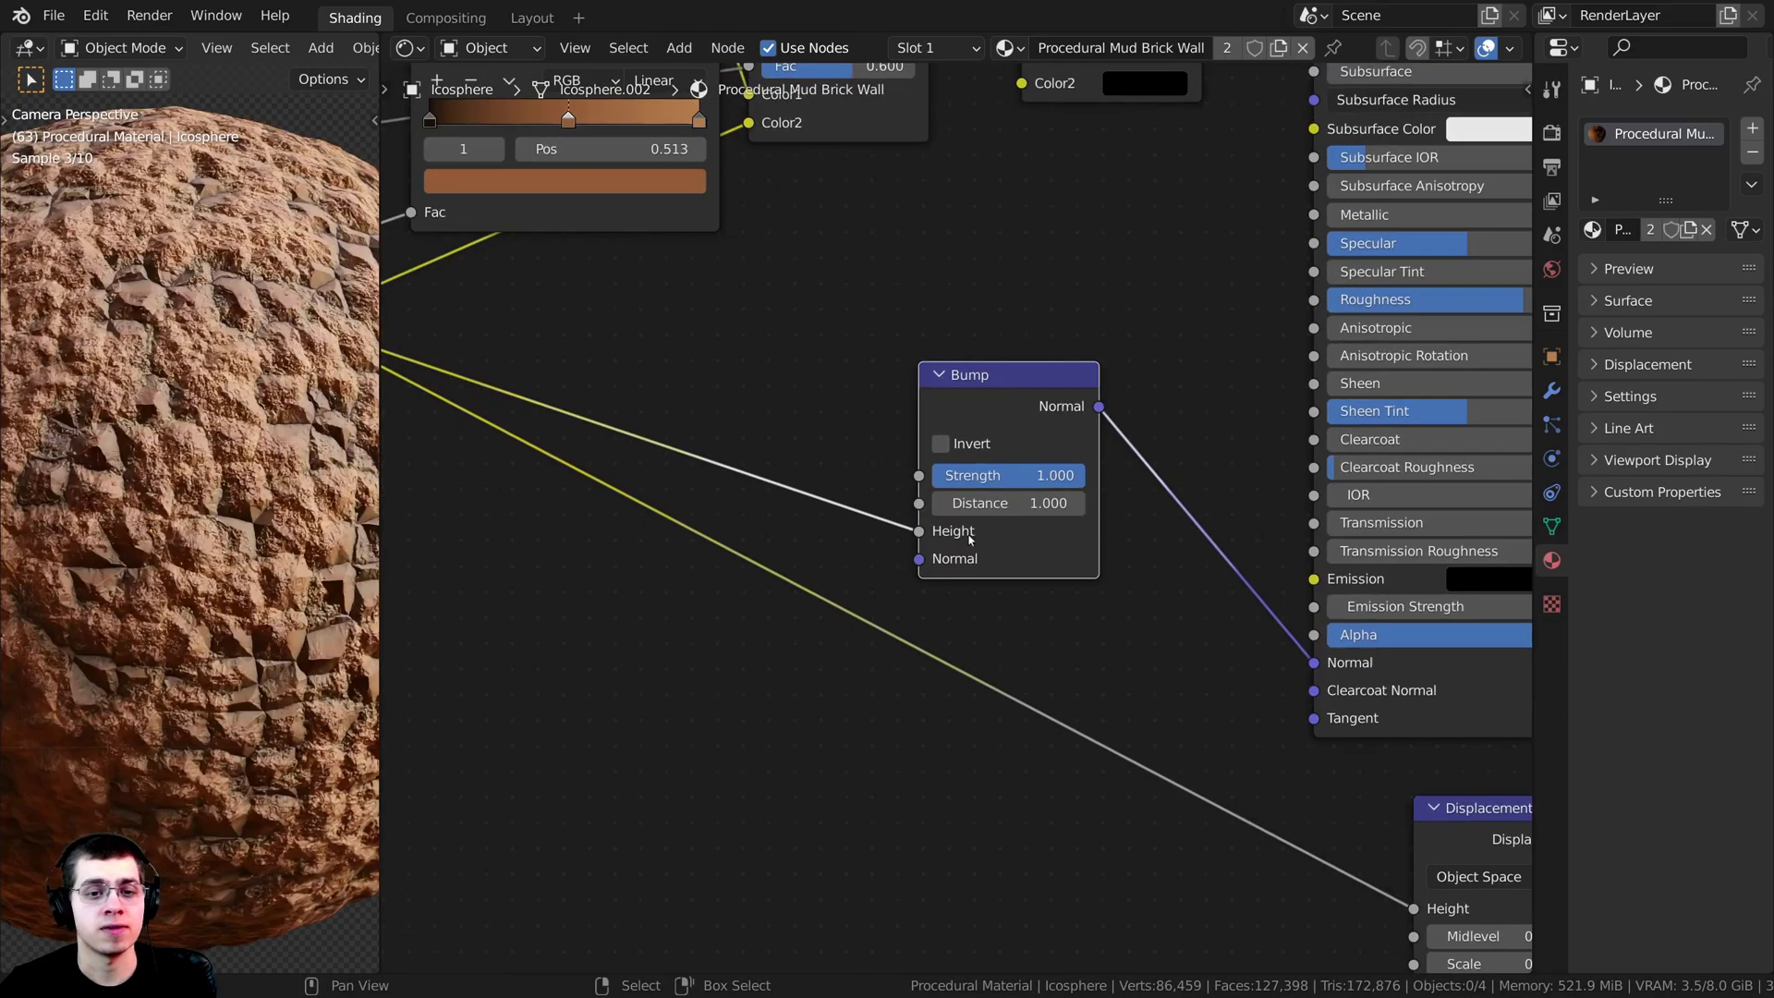
{"action": "scroll", "coordinate": [282, 573], "scroll_direction": "down", "scroll_amount": 2}
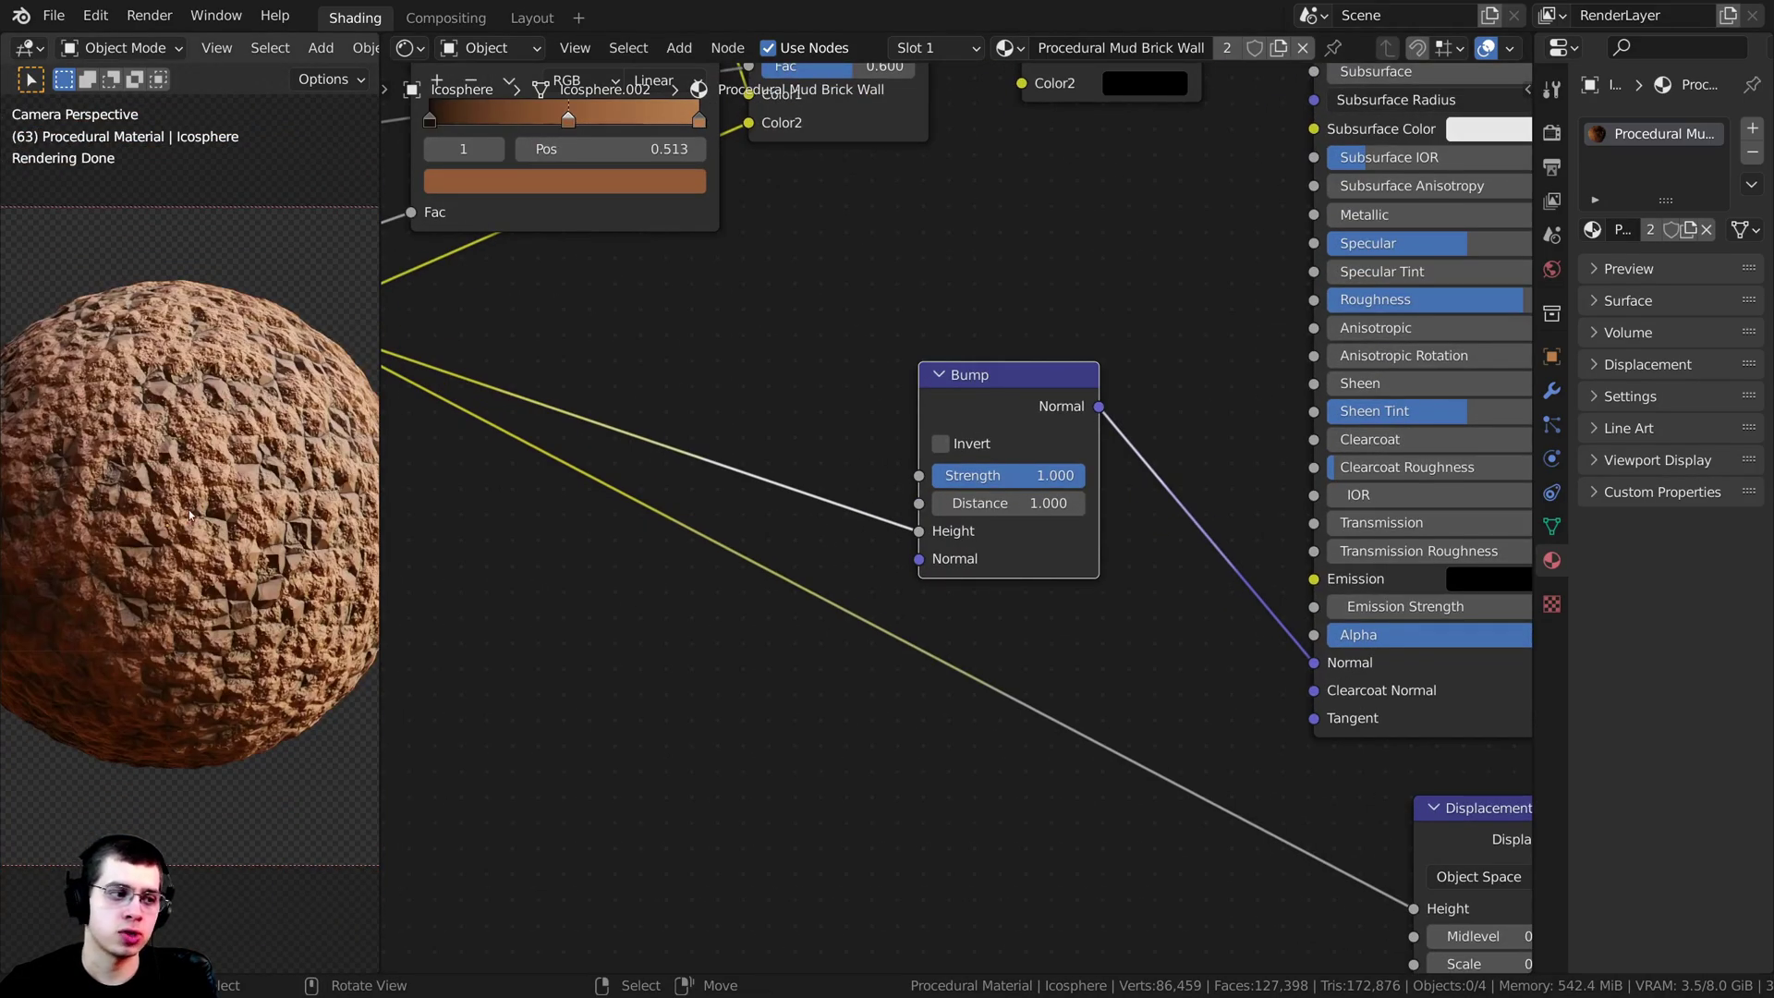
{"action": "scroll", "coordinate": [189, 515], "scroll_direction": "up", "scroll_amount": 3}
Step: Reposition the Bump node lower and closer to the Principled BSDF to free space ahead of it
{"action": "left_click_drag", "start_coordinate": [980, 381], "coordinate": [1052, 459]}
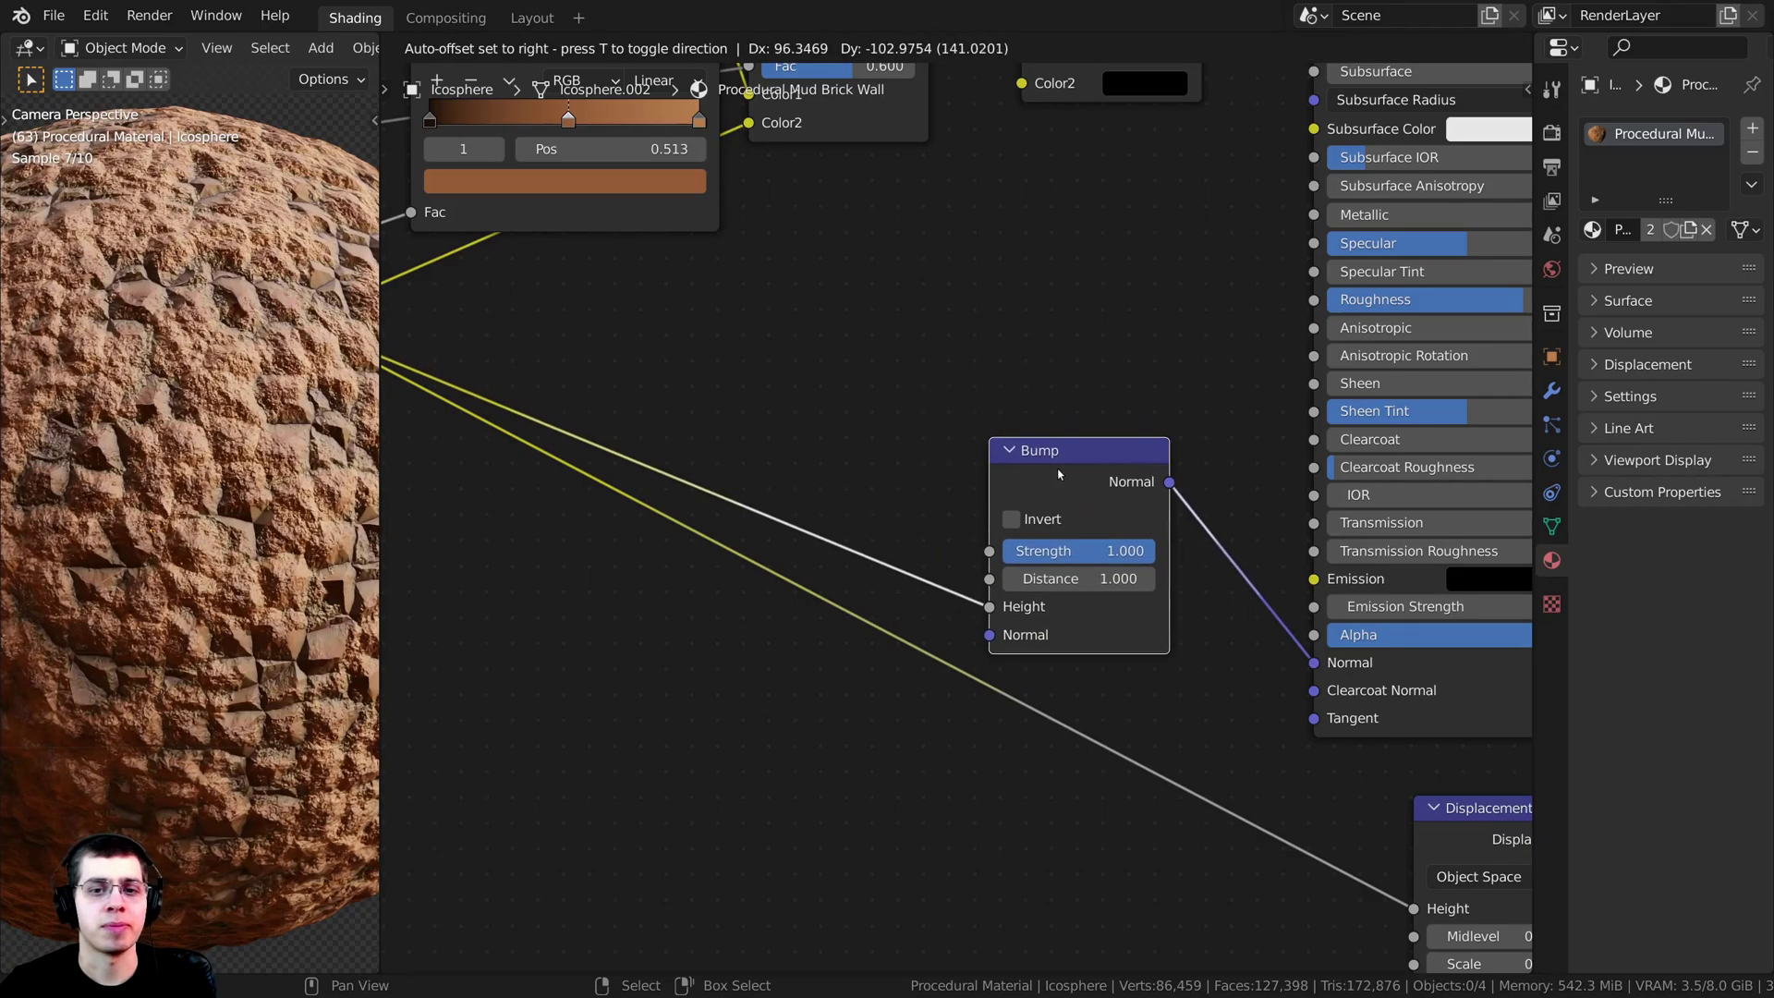
{"action": "middle_click_drag", "start_coordinate": [1051, 459], "coordinate": [1033, 372]}
{"action": "scroll", "coordinate": [1033, 372], "scroll_direction": "up", "scroll_amount": 1}
{"action": "left_click_drag", "start_coordinate": [1000, 381], "coordinate": [1033, 412]}
{"action": "scroll", "coordinate": [420, 451], "scroll_direction": "down", "scroll_amount": 6}
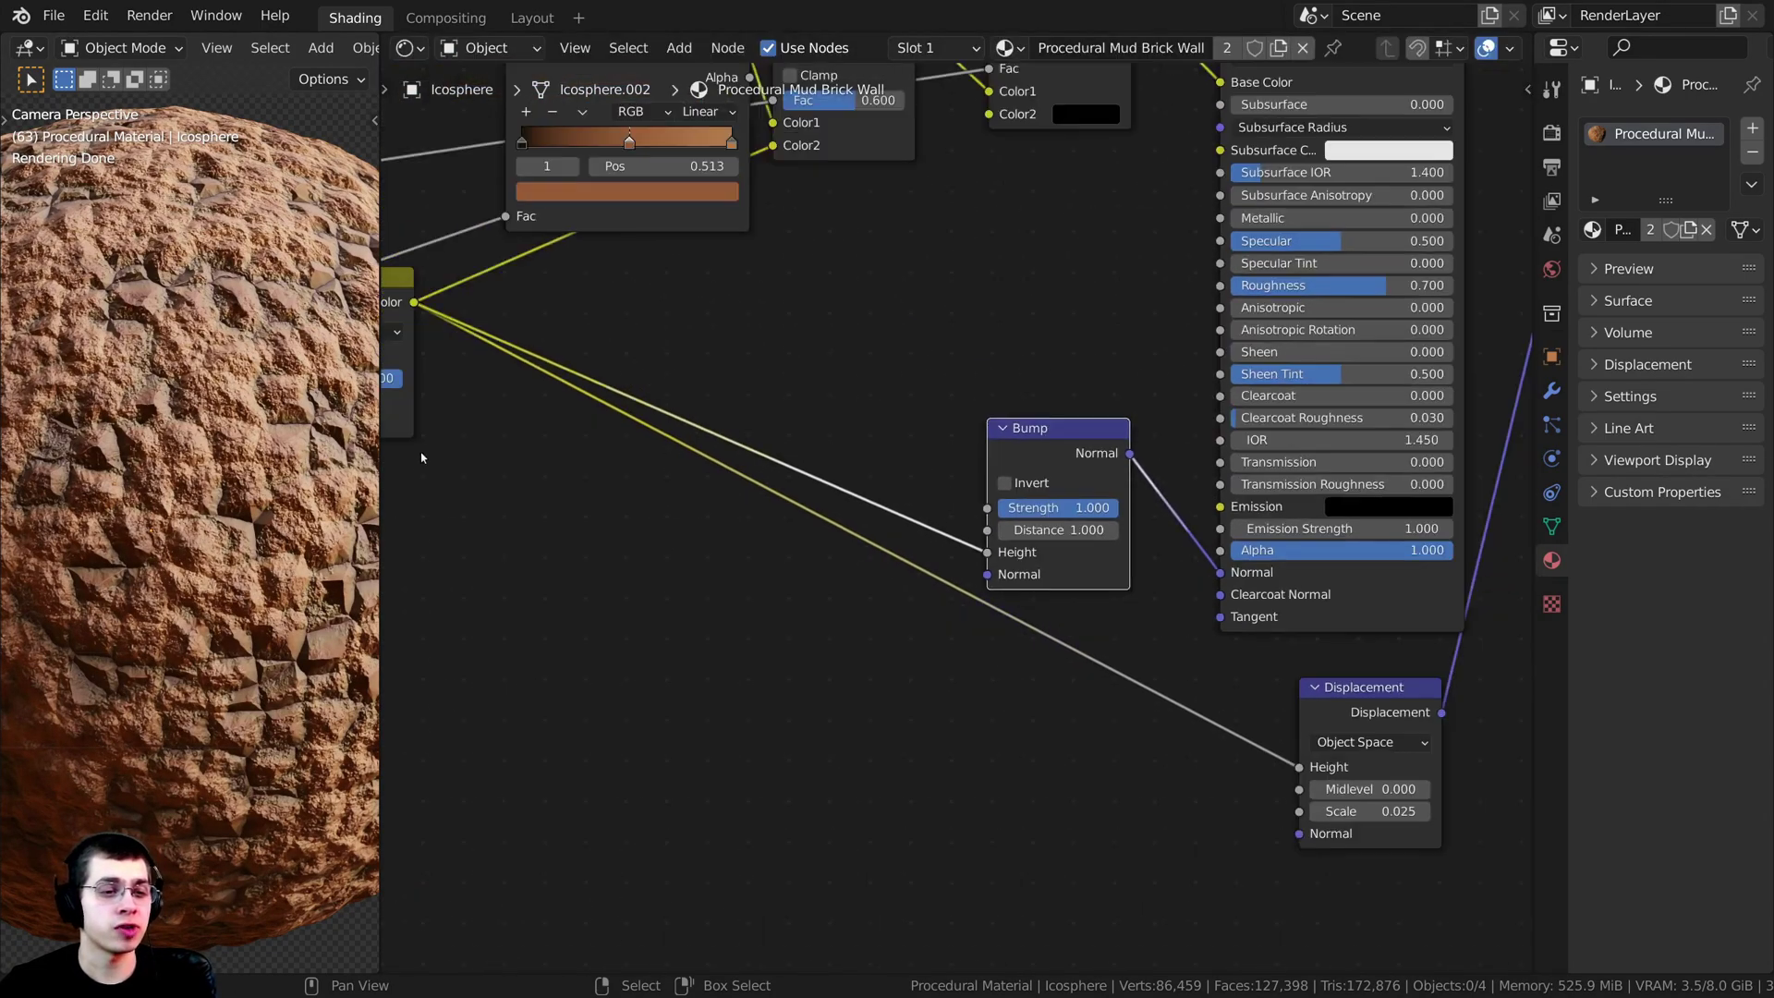
Step: Insert a ColorRamp node between the Add node and the Bump node's Height input, adjusting the Bump node's placement
{"action": "middle_click_drag", "start_coordinate": [606, 429], "coordinate": [747, 453]}
{"action": "scroll", "coordinate": [739, 454], "scroll_direction": "up", "scroll_amount": 1}
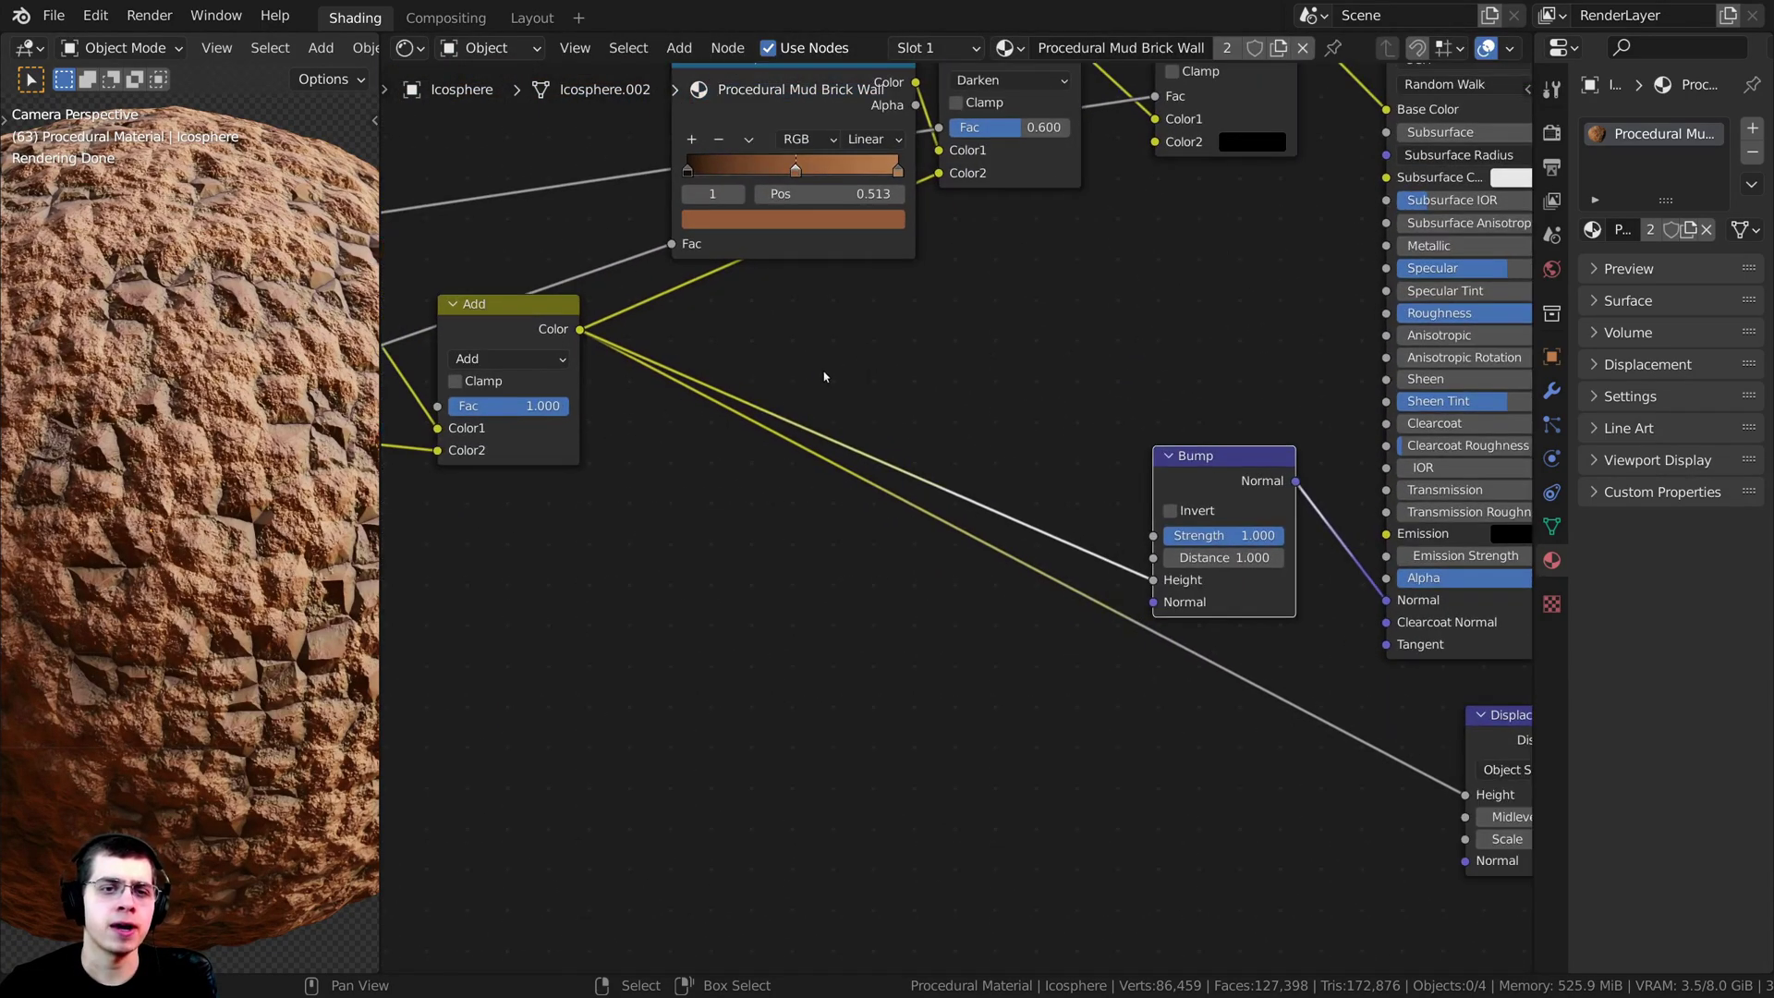
{"action": "key", "text": "shift+a"}
{"action": "type", "text": "col"}
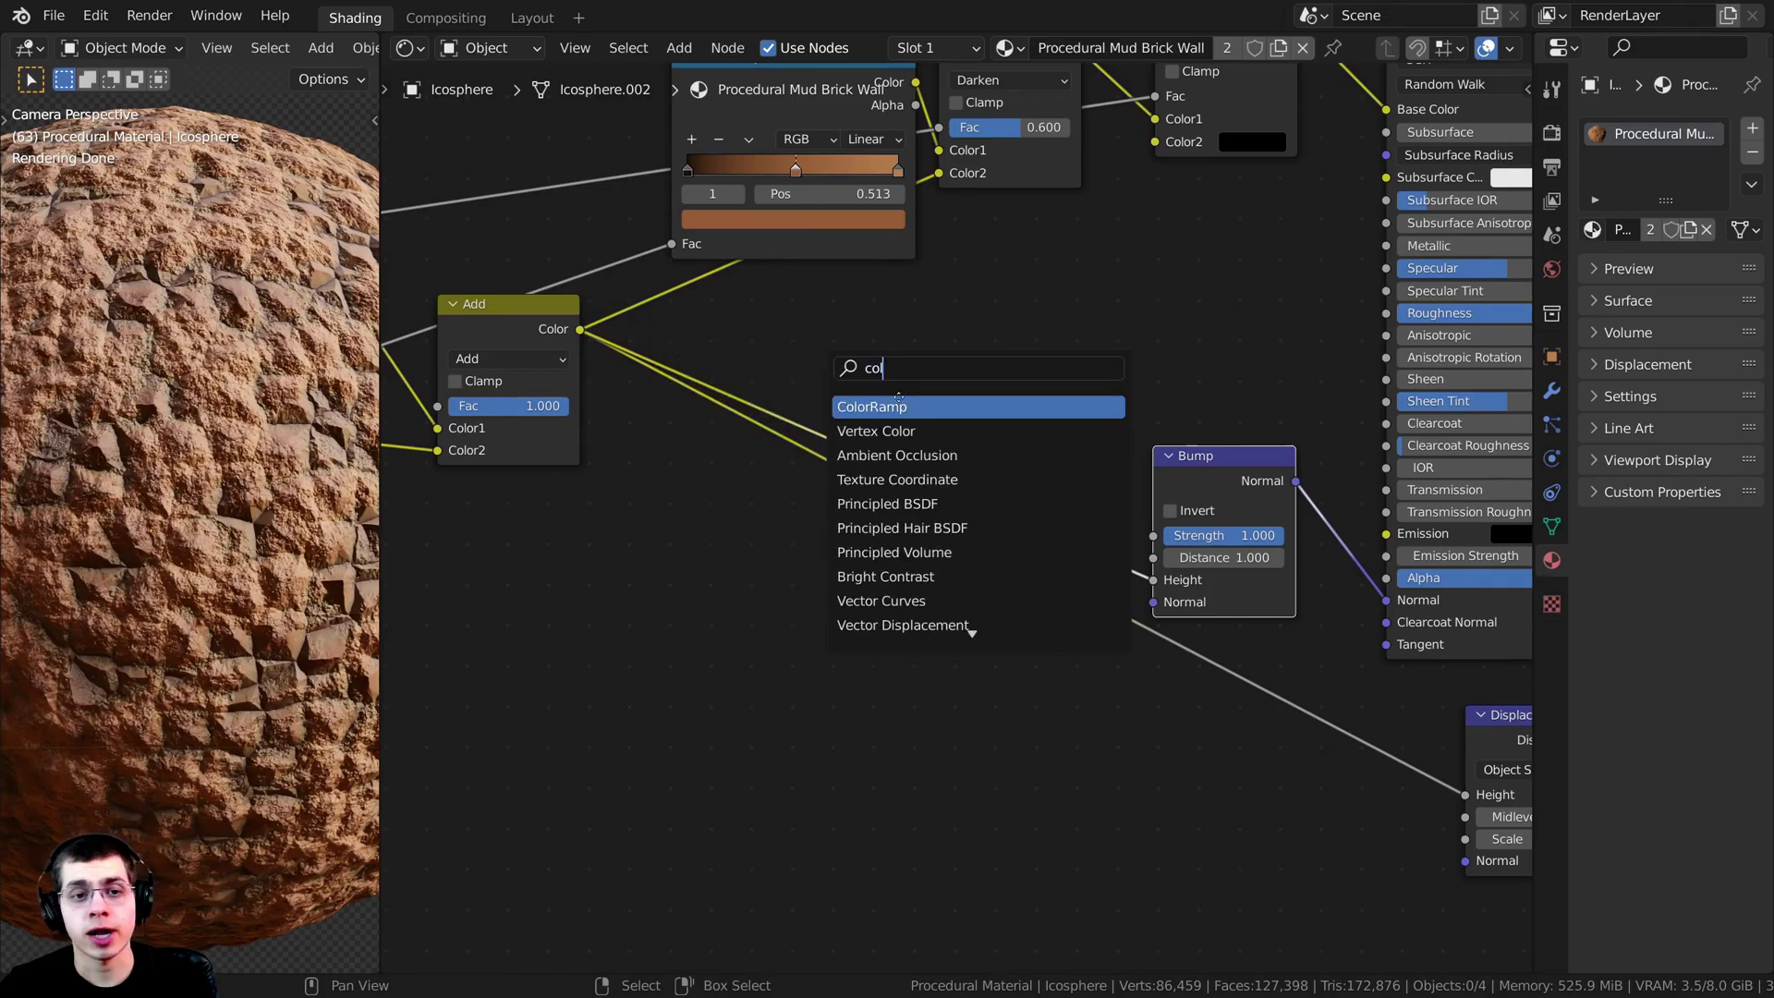
{"action": "key", "text": "Return"}
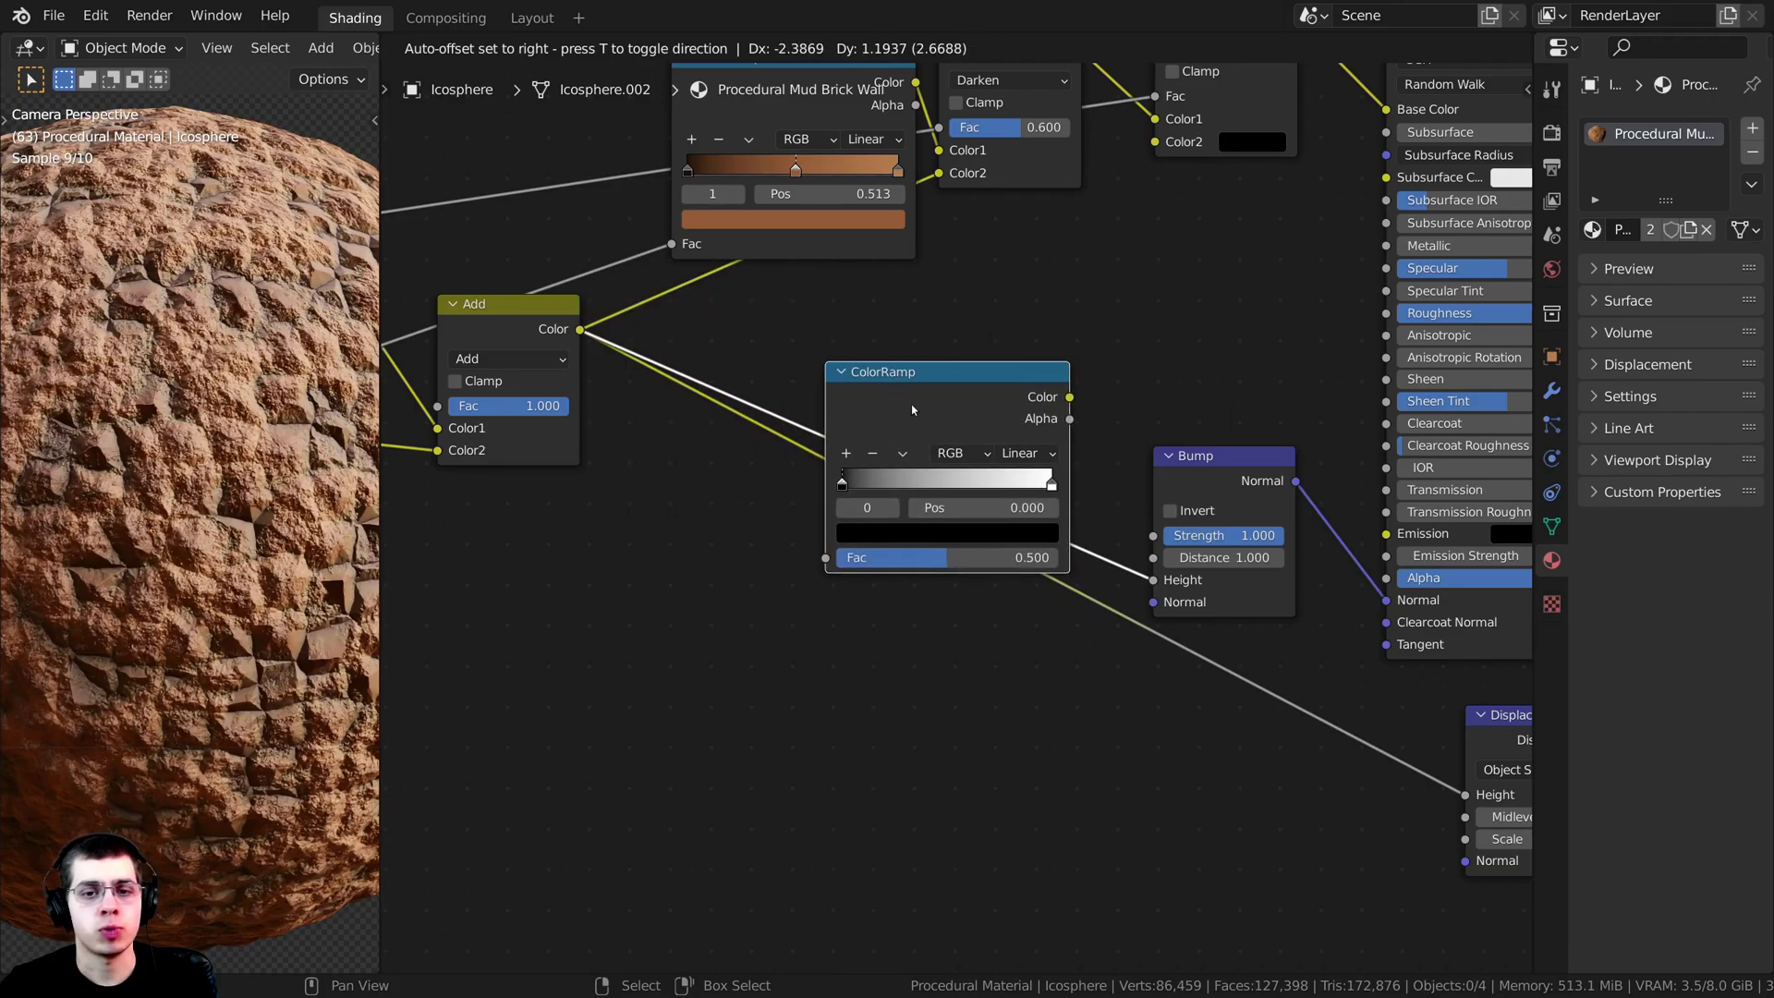
{"action": "left_click", "coordinate": [891, 385]}
{"action": "left_click_drag", "start_coordinate": [1239, 462], "coordinate": [1250, 449]}
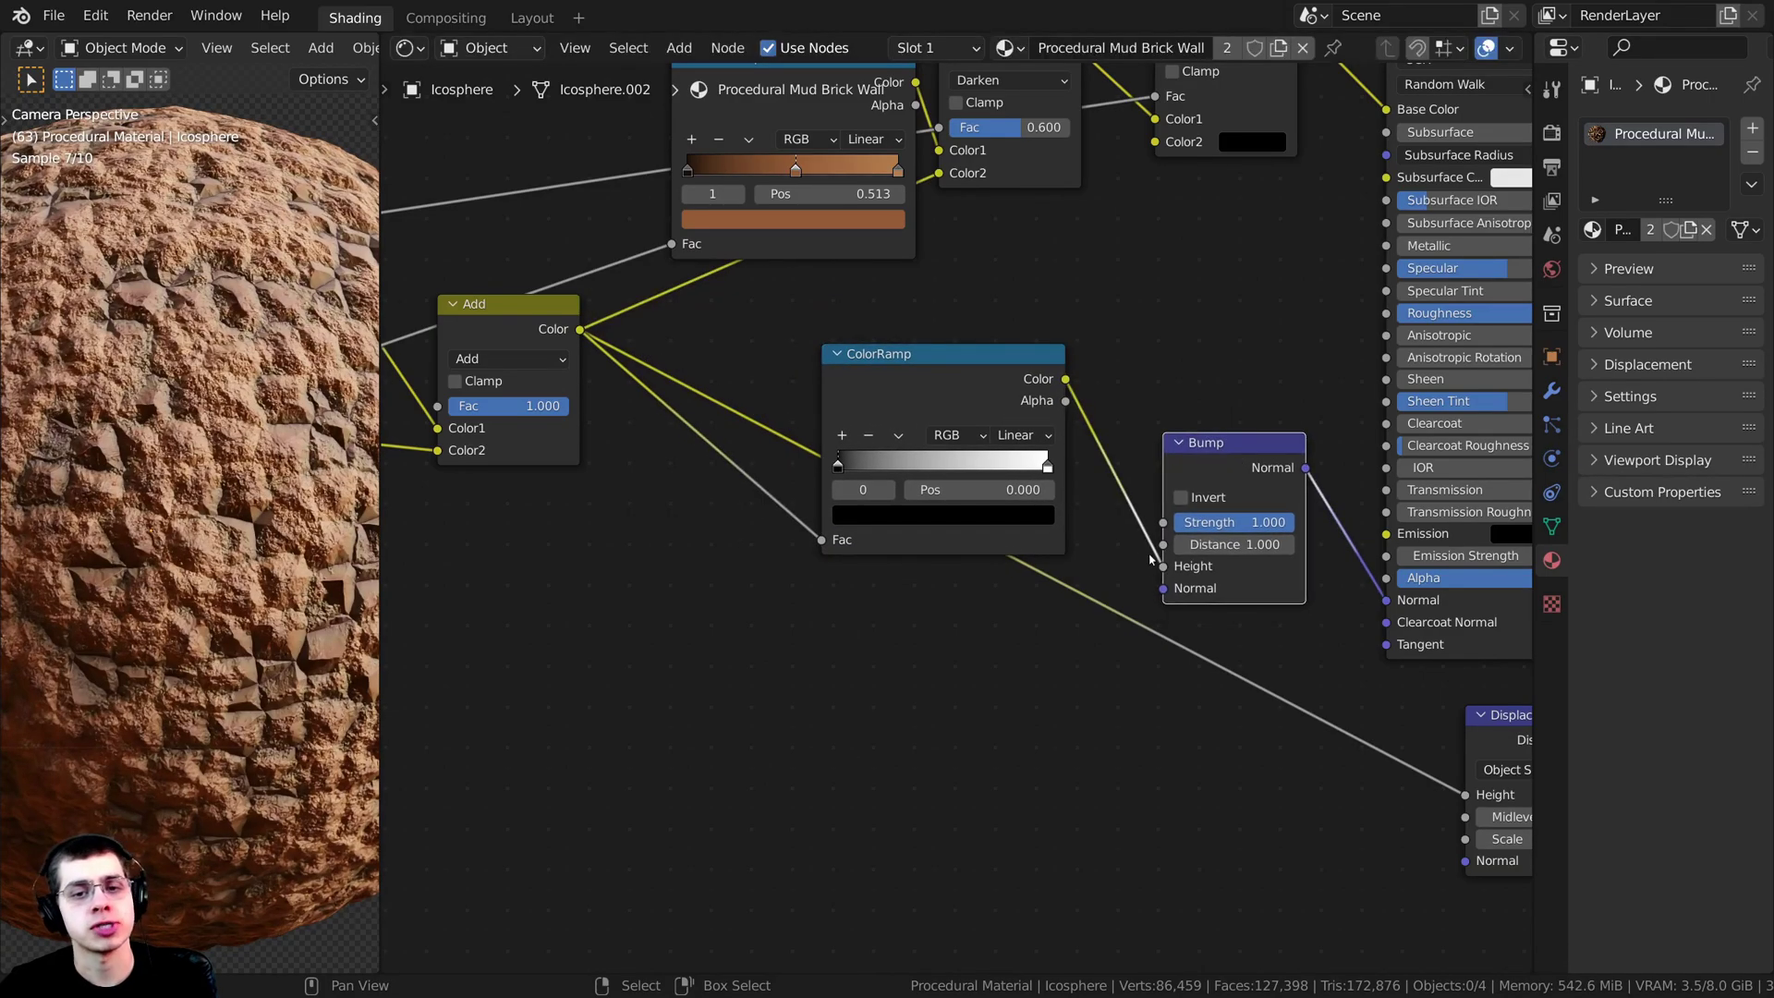
Step: Preview the new ColorRamp and tighten its contrast, placing the white stop at 0.153 just past the black stop
{"action": "scroll", "coordinate": [804, 421], "scroll_direction": "up", "scroll_amount": 3}
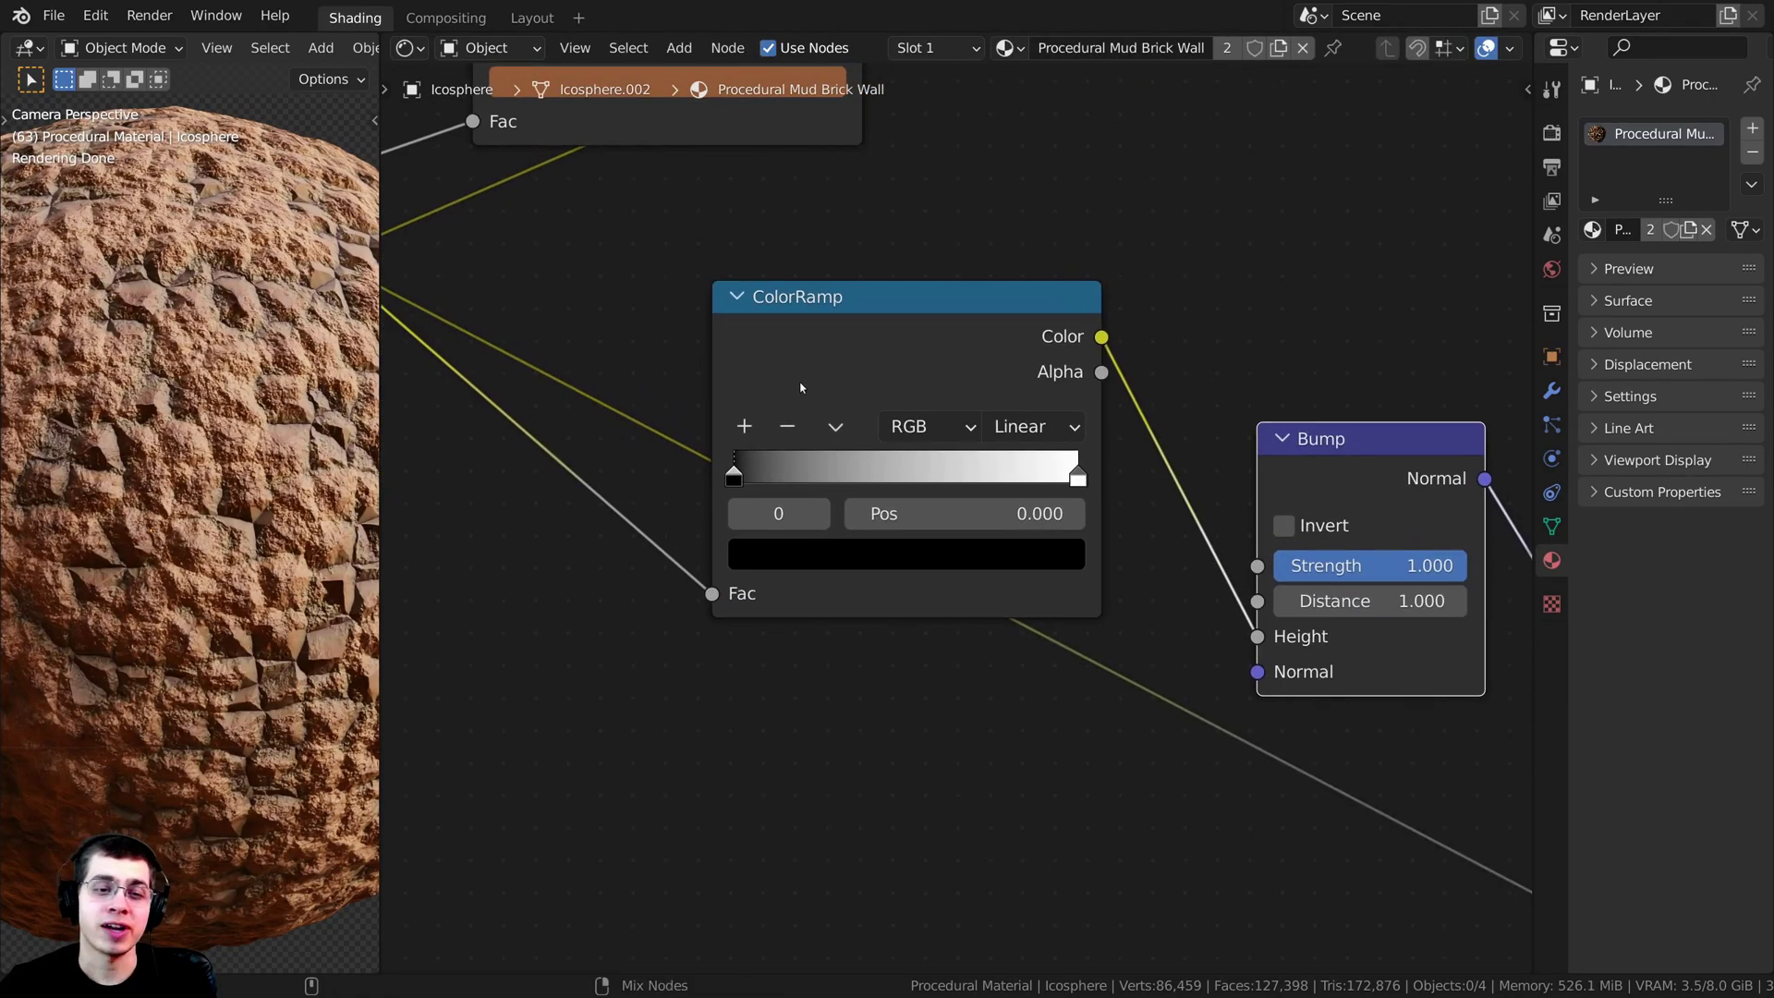
{"action": "left_click", "coordinate": [802, 387], "text": "ctrl+shift"}
{"action": "scroll", "coordinate": [1088, 477], "scroll_direction": "up", "scroll_amount": 1}
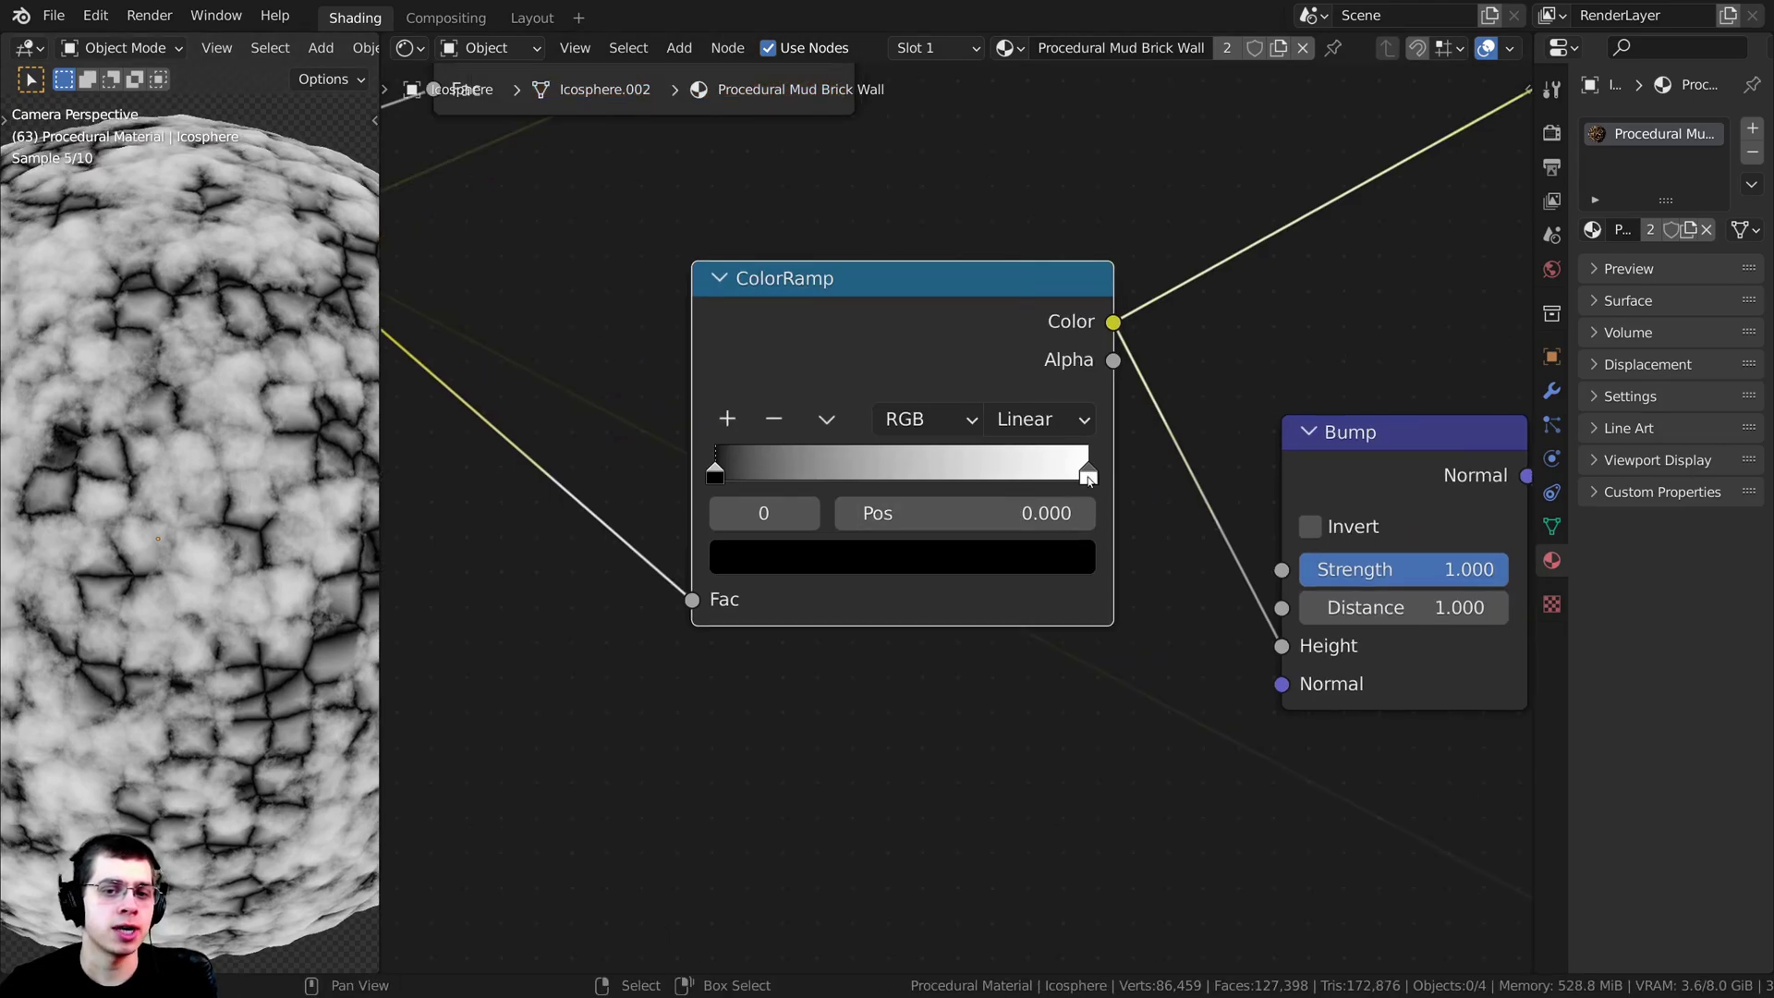
{"action": "left_click_drag", "start_coordinate": [1091, 474], "coordinate": [783, 490]}
{"action": "scroll", "coordinate": [727, 484], "scroll_direction": "up", "scroll_amount": 3}
{"action": "mouse_move", "coordinate": [959, 520]}
{"action": "left_mouse_down"}
{"action": "mouse_move", "coordinate": [1018, 525]}
{"action": "mouse_move", "coordinate": [990, 525]}
{"action": "left_mouse_up"}
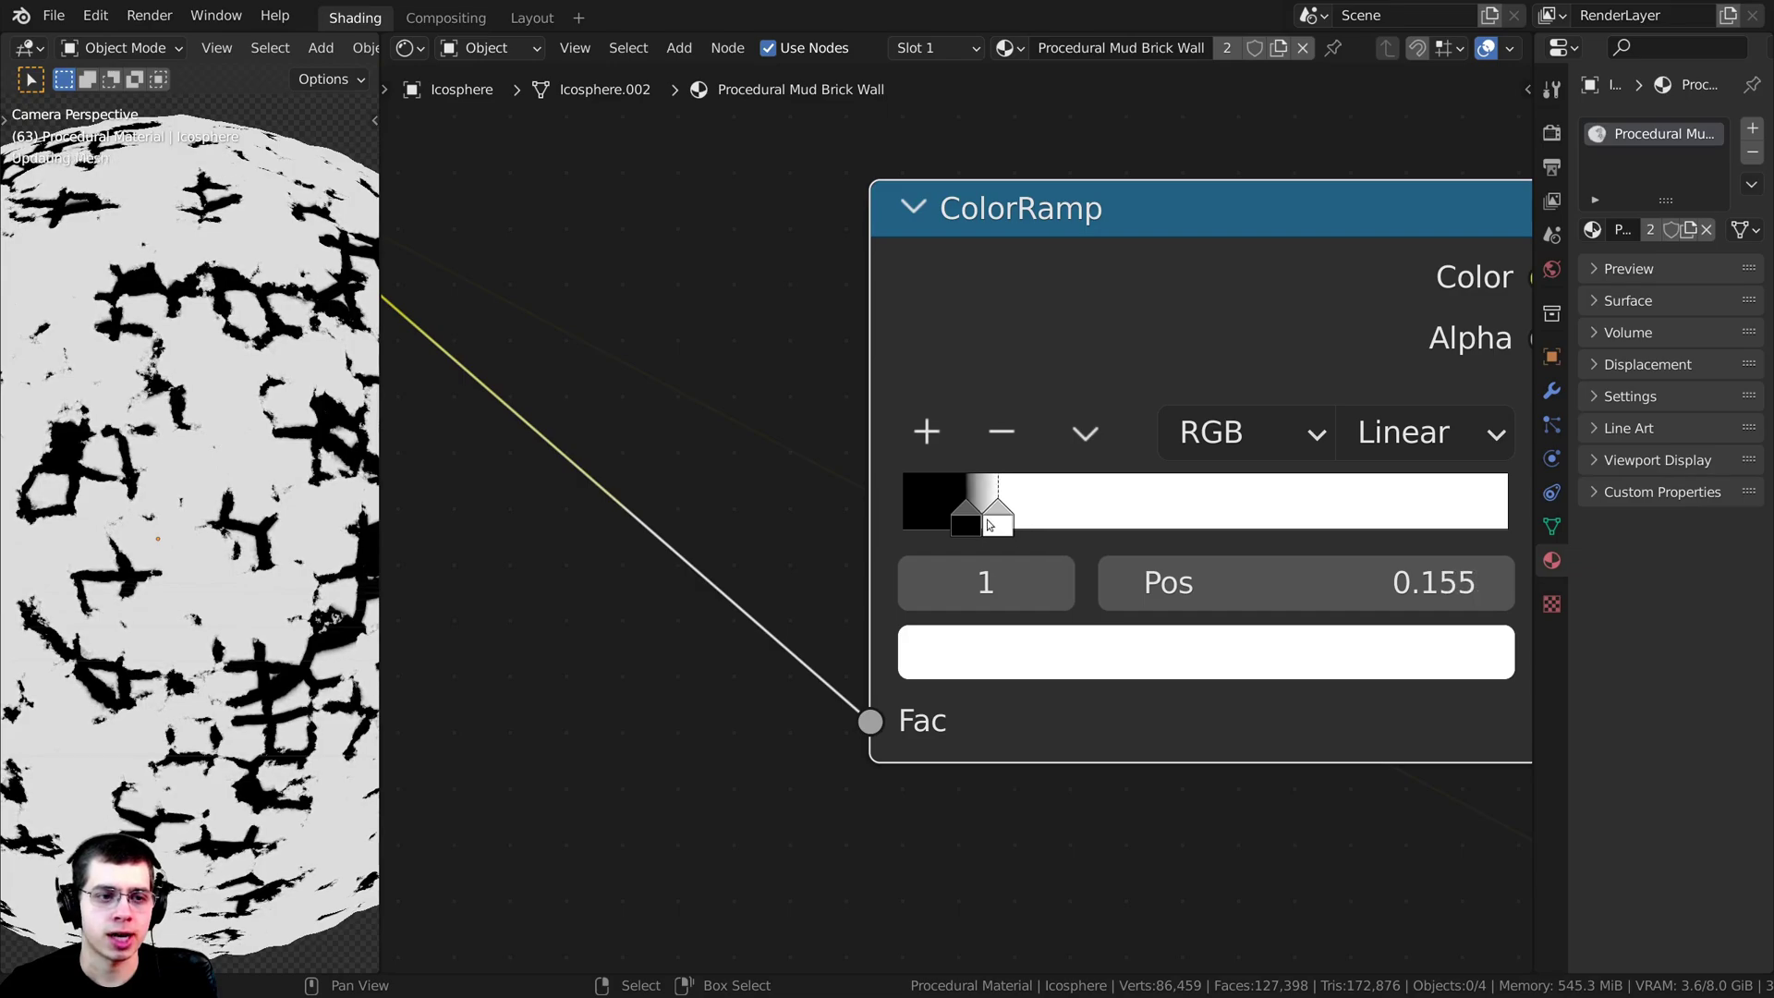
{"action": "scroll", "coordinate": [168, 532], "scroll_direction": "down", "scroll_amount": 6}
{"action": "scroll", "coordinate": [168, 531], "scroll_direction": "up", "scroll_amount": 3}
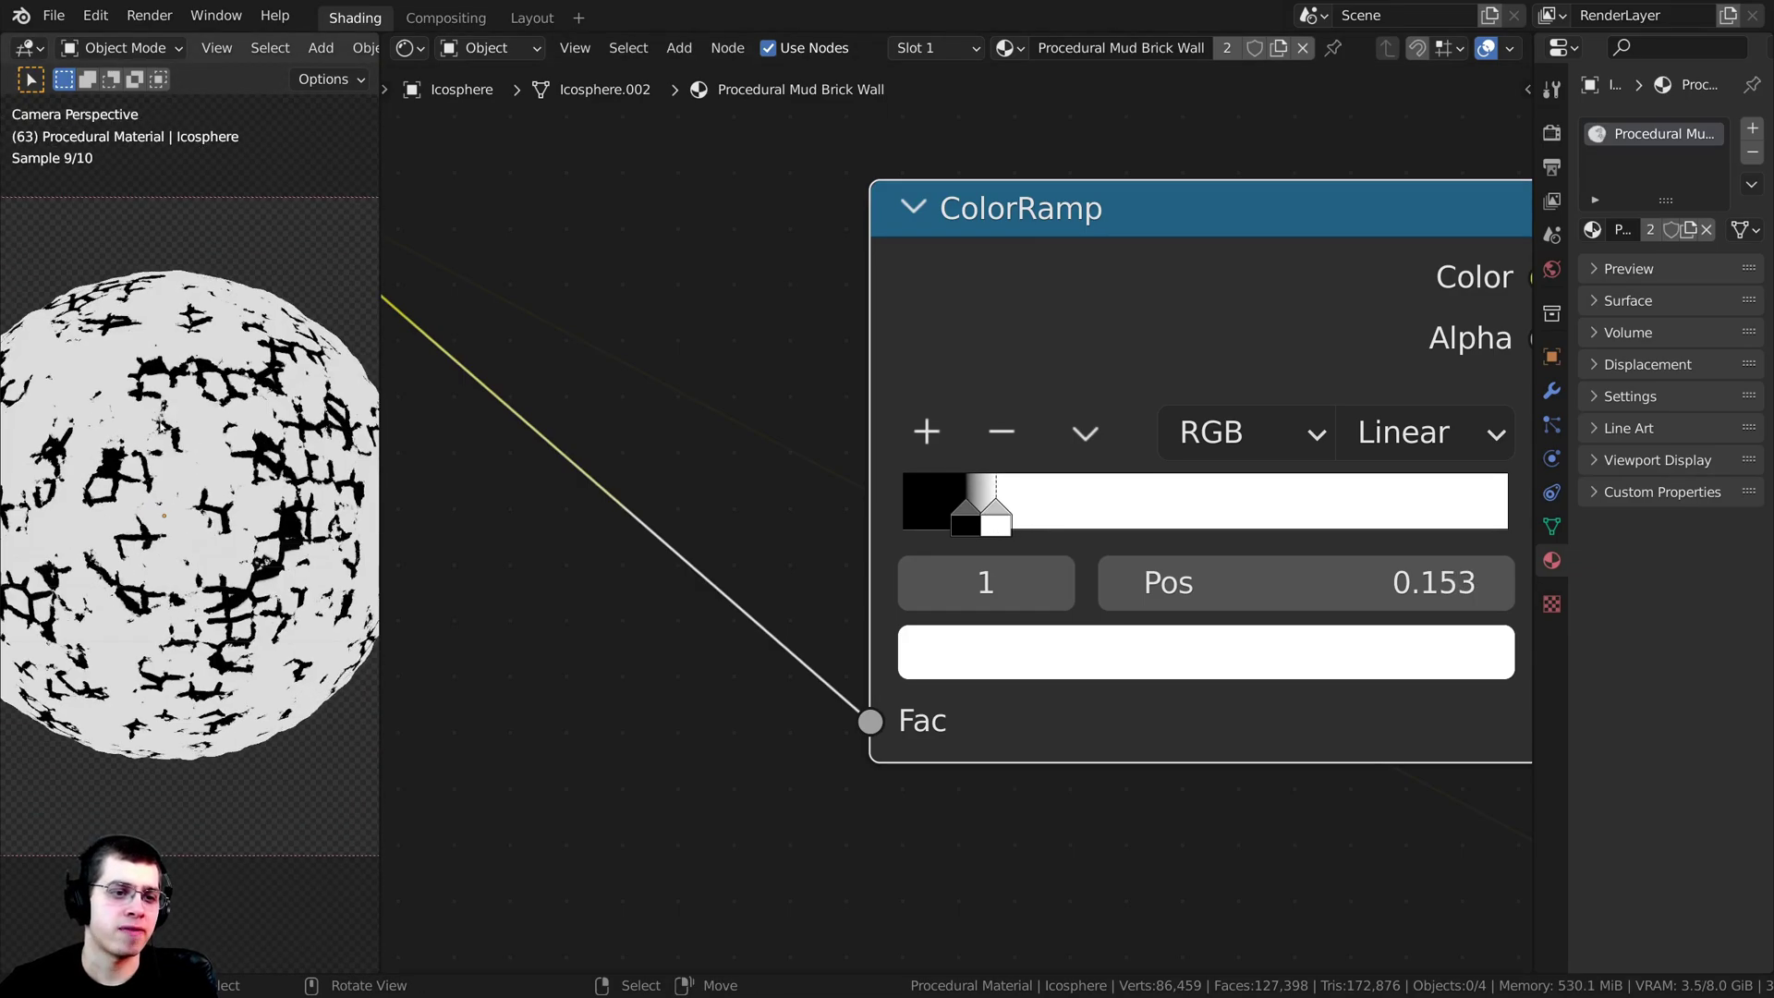
{"action": "scroll", "coordinate": [168, 531], "scroll_direction": "down", "scroll_amount": 2}
Step: Preview the Bump node's output on the sphere and examine the brick crack detail up close
{"action": "scroll", "coordinate": [1037, 523], "scroll_direction": "down", "scroll_amount": 10}
{"action": "middle_click_drag", "start_coordinate": [1396, 414], "coordinate": [980, 376]}
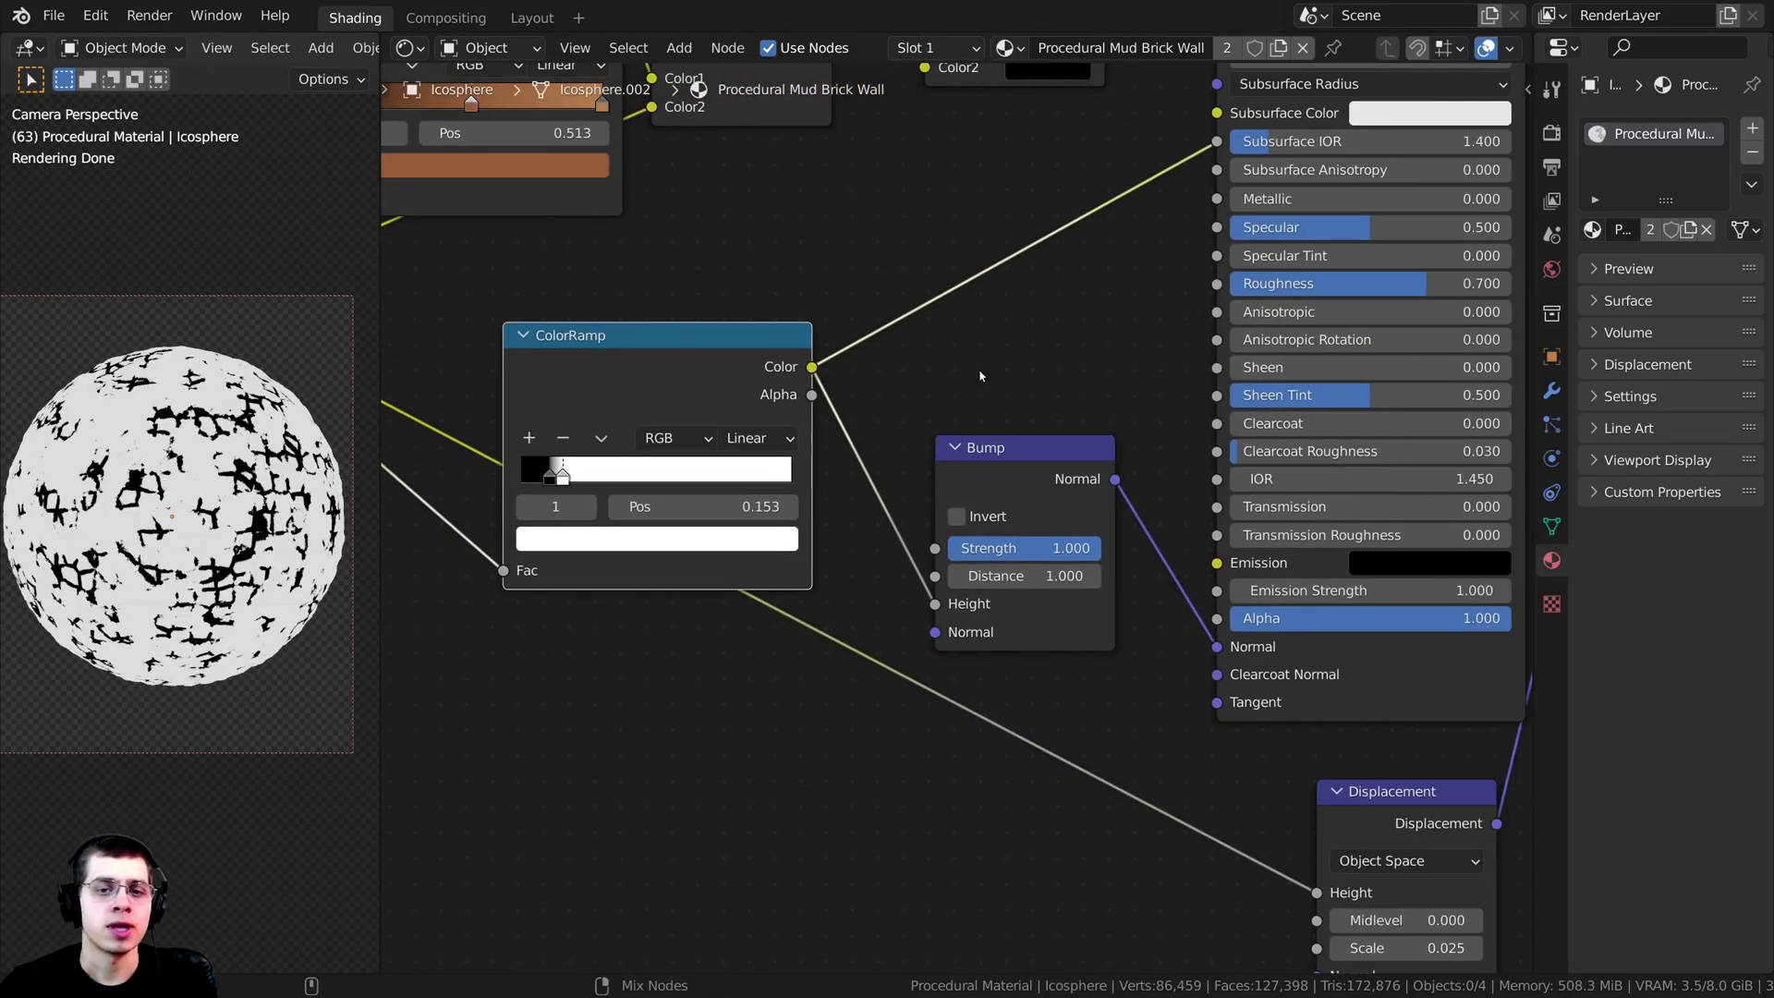
{"action": "left_click", "coordinate": [1029, 494], "text": "ctrl+shift"}
{"action": "scroll", "coordinate": [194, 497], "scroll_direction": "up", "scroll_amount": 5}
{"action": "scroll", "coordinate": [245, 583], "scroll_direction": "down", "scroll_amount": 3}
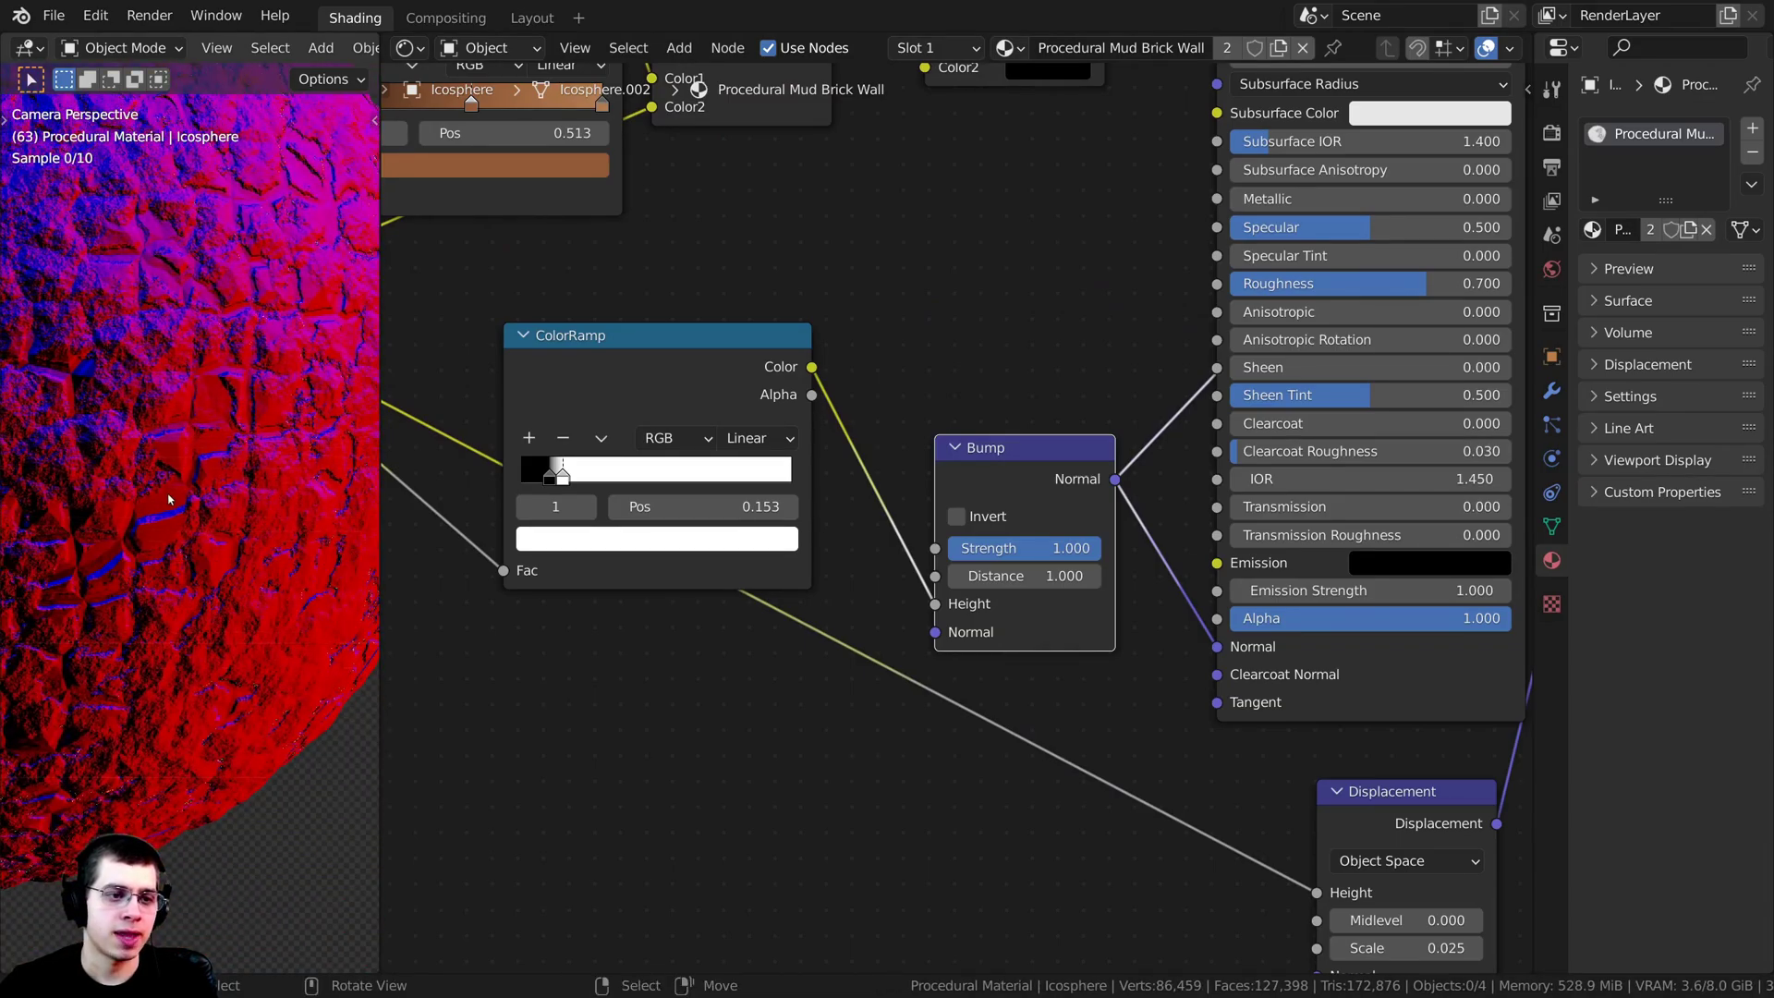
{"action": "scroll", "coordinate": [155, 601], "scroll_direction": "up", "scroll_amount": 3}
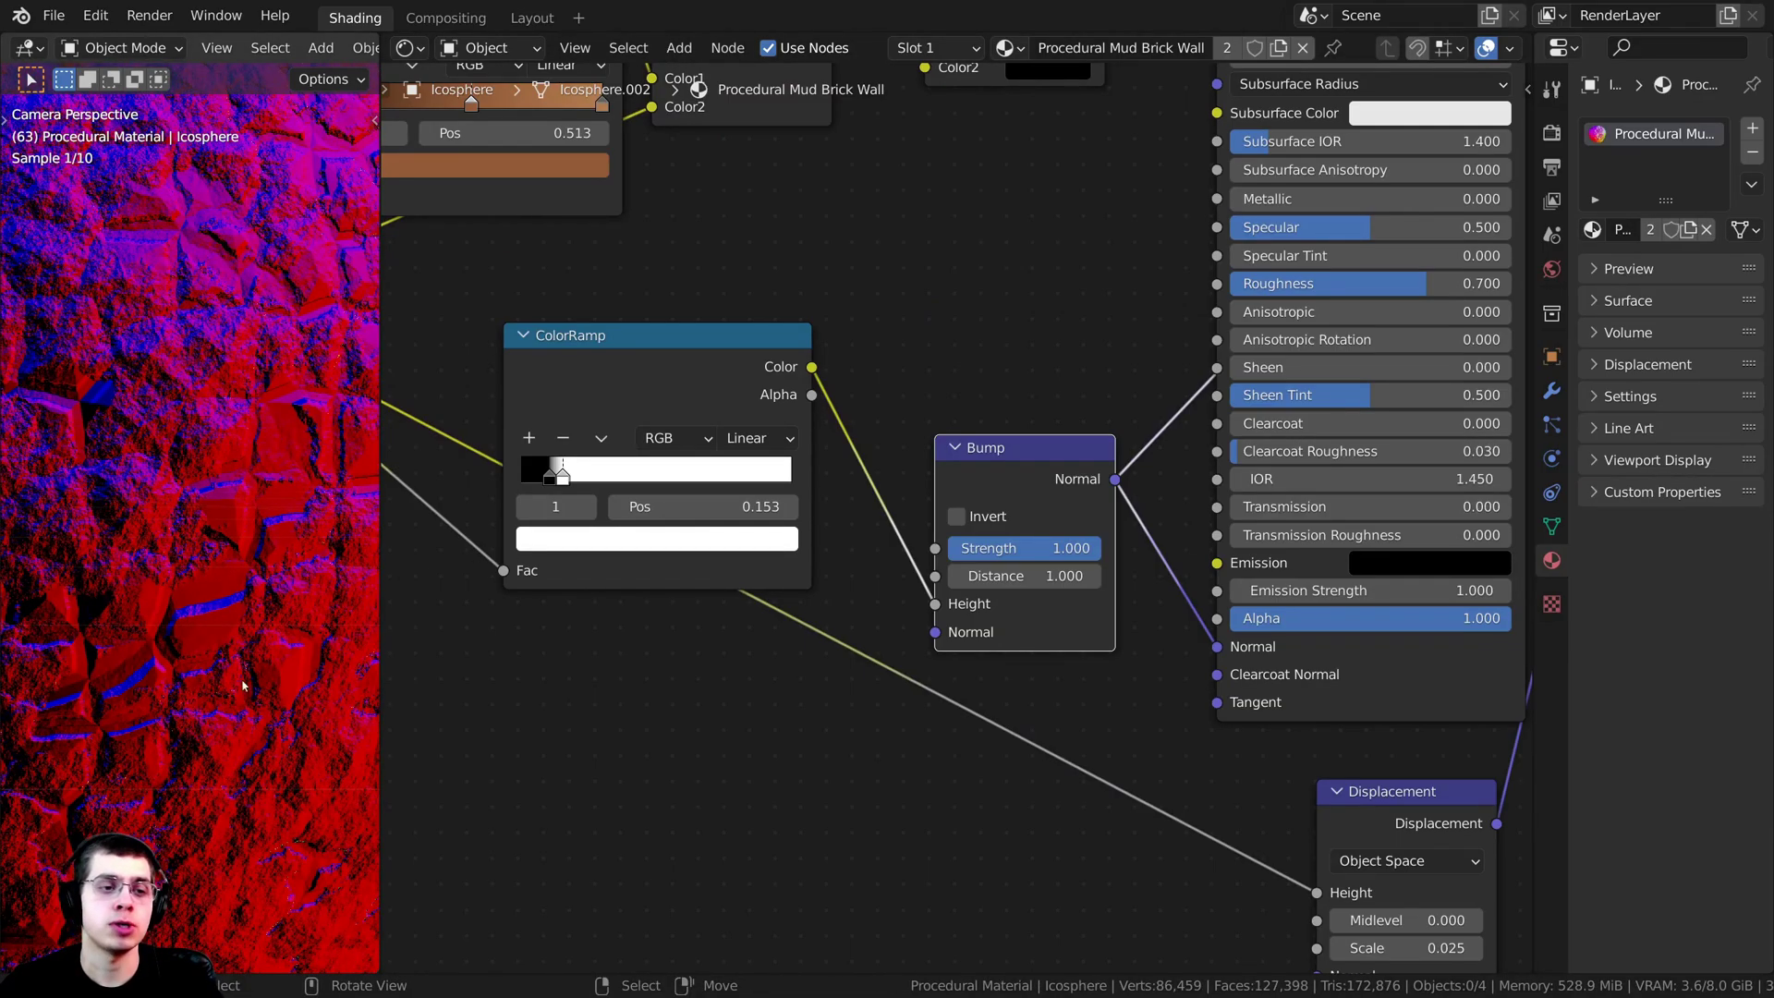
{"action": "scroll", "coordinate": [1072, 277], "scroll_direction": "down", "scroll_amount": 4}
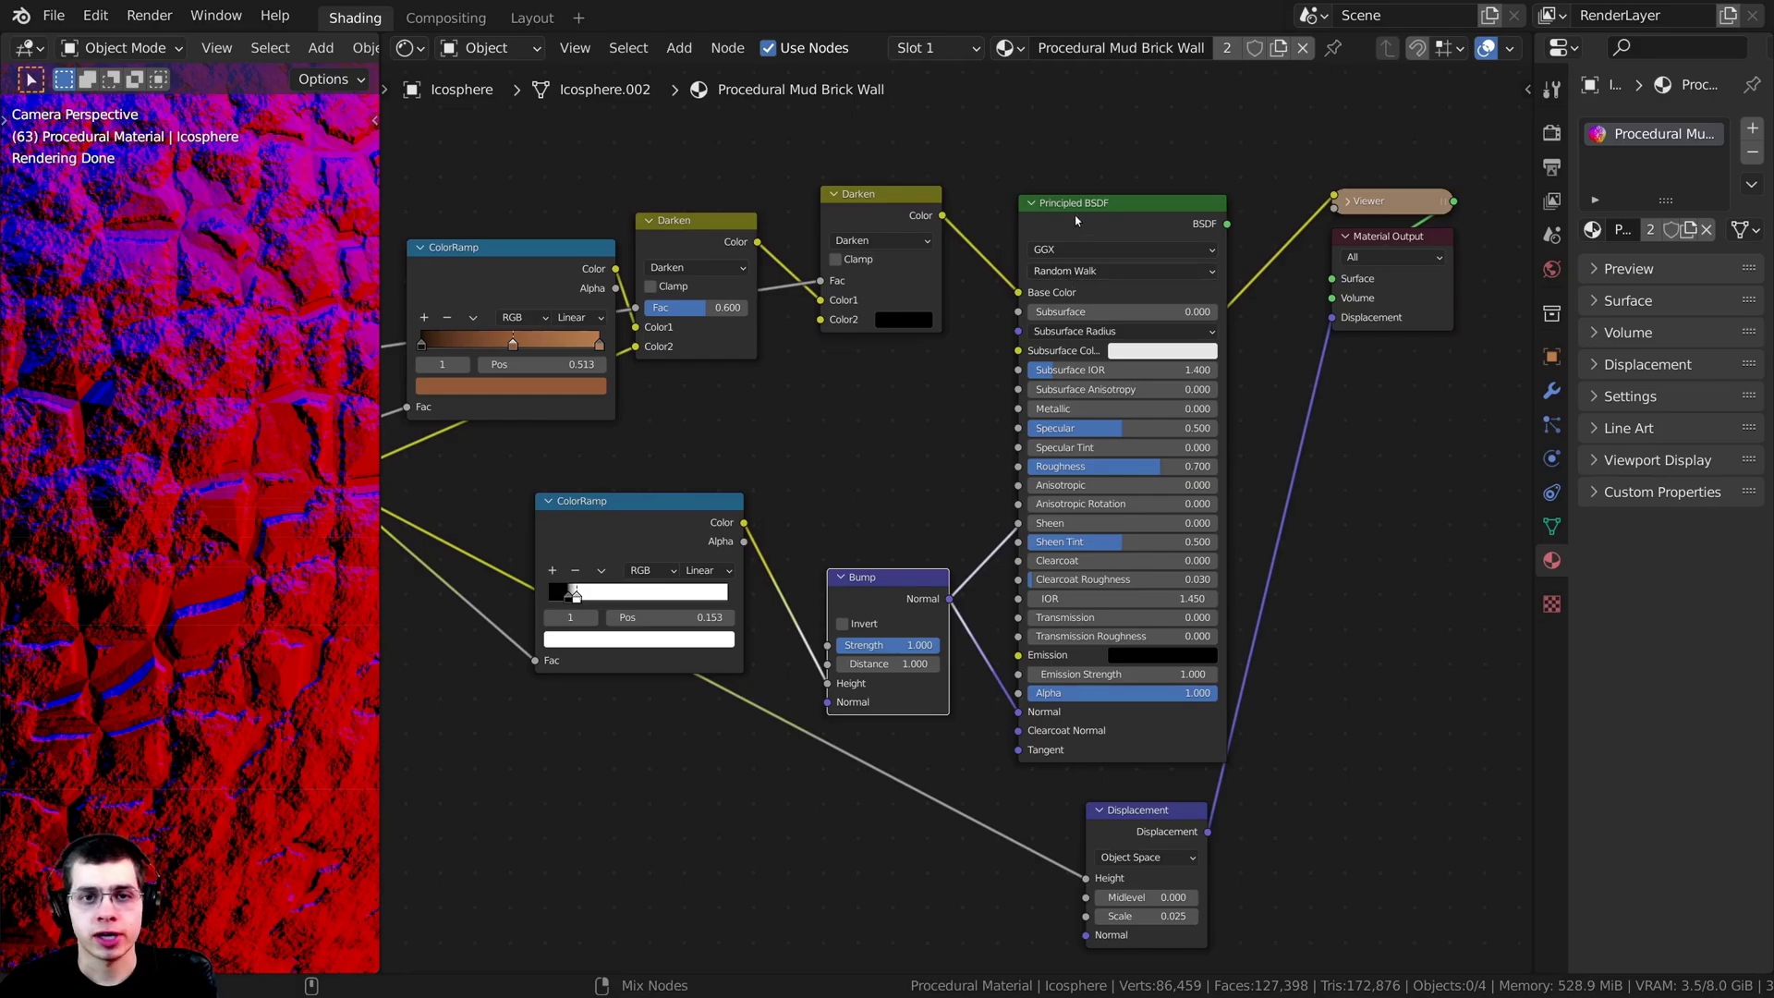
Step: Return the preview to the full shader and set the black stop of the ColorRamp feeding the Bump node to 0.088
{"action": "left_click", "coordinate": [1075, 220], "text": "ctrl+shift"}
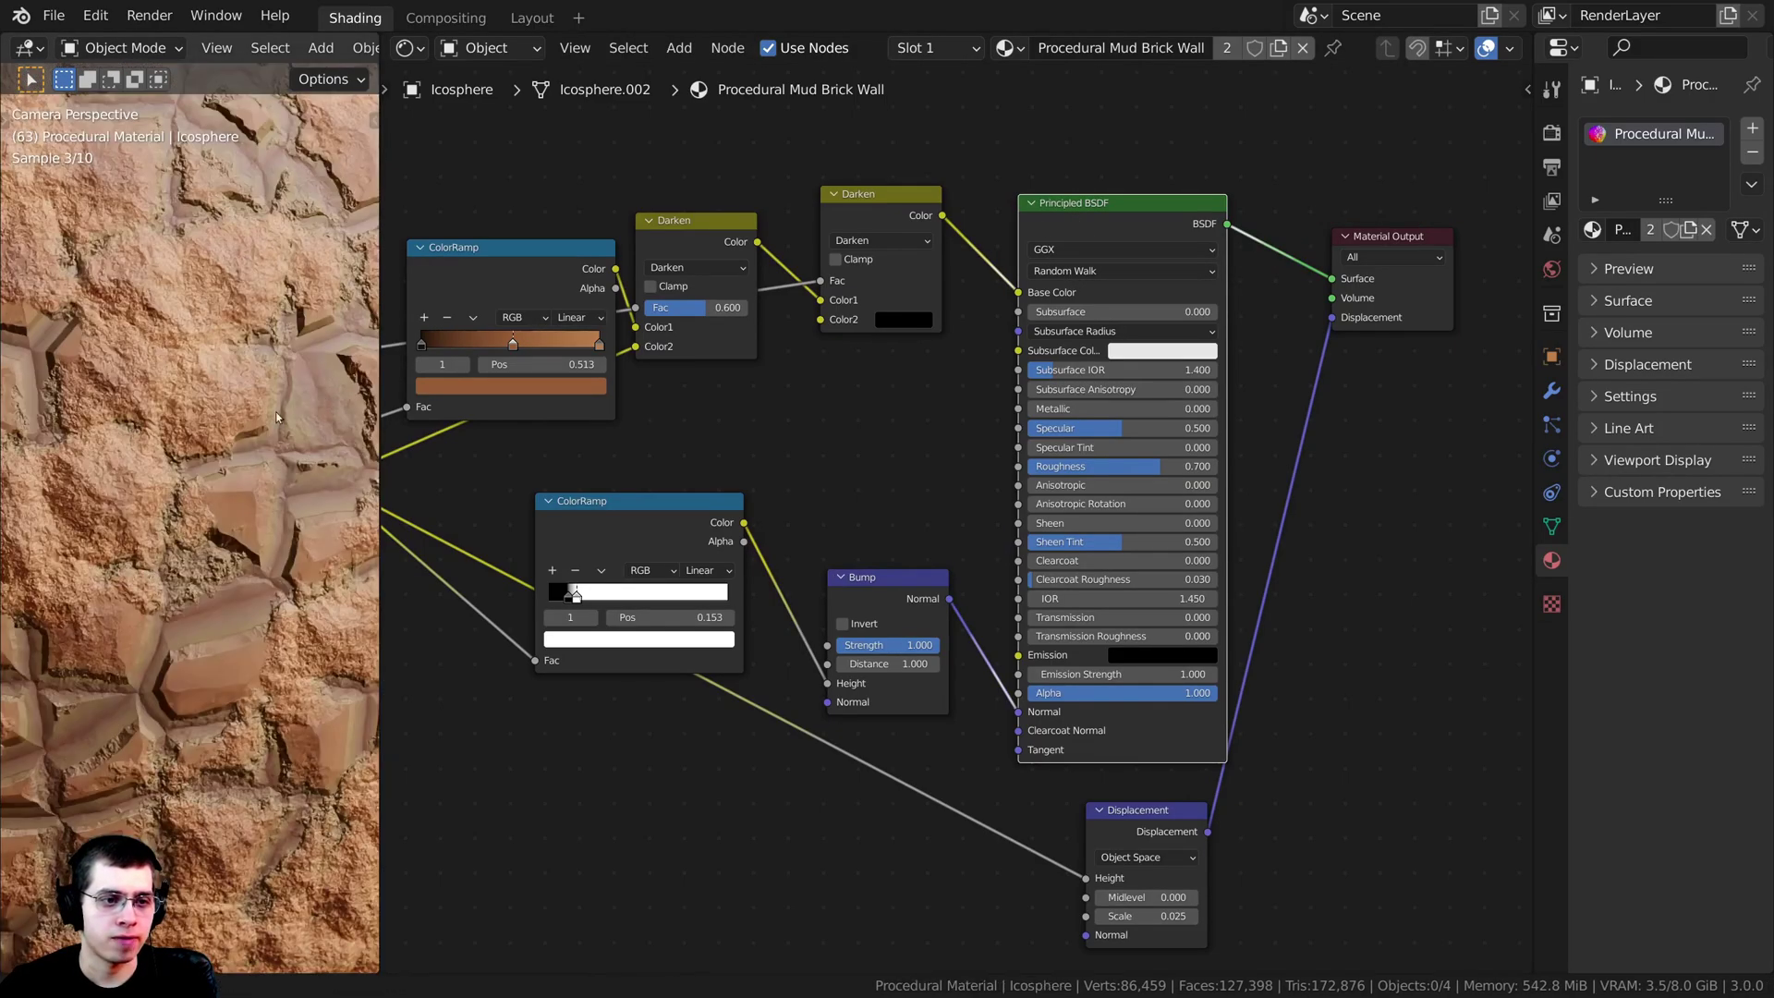
{"action": "scroll", "coordinate": [275, 417], "scroll_direction": "down", "scroll_amount": 5}
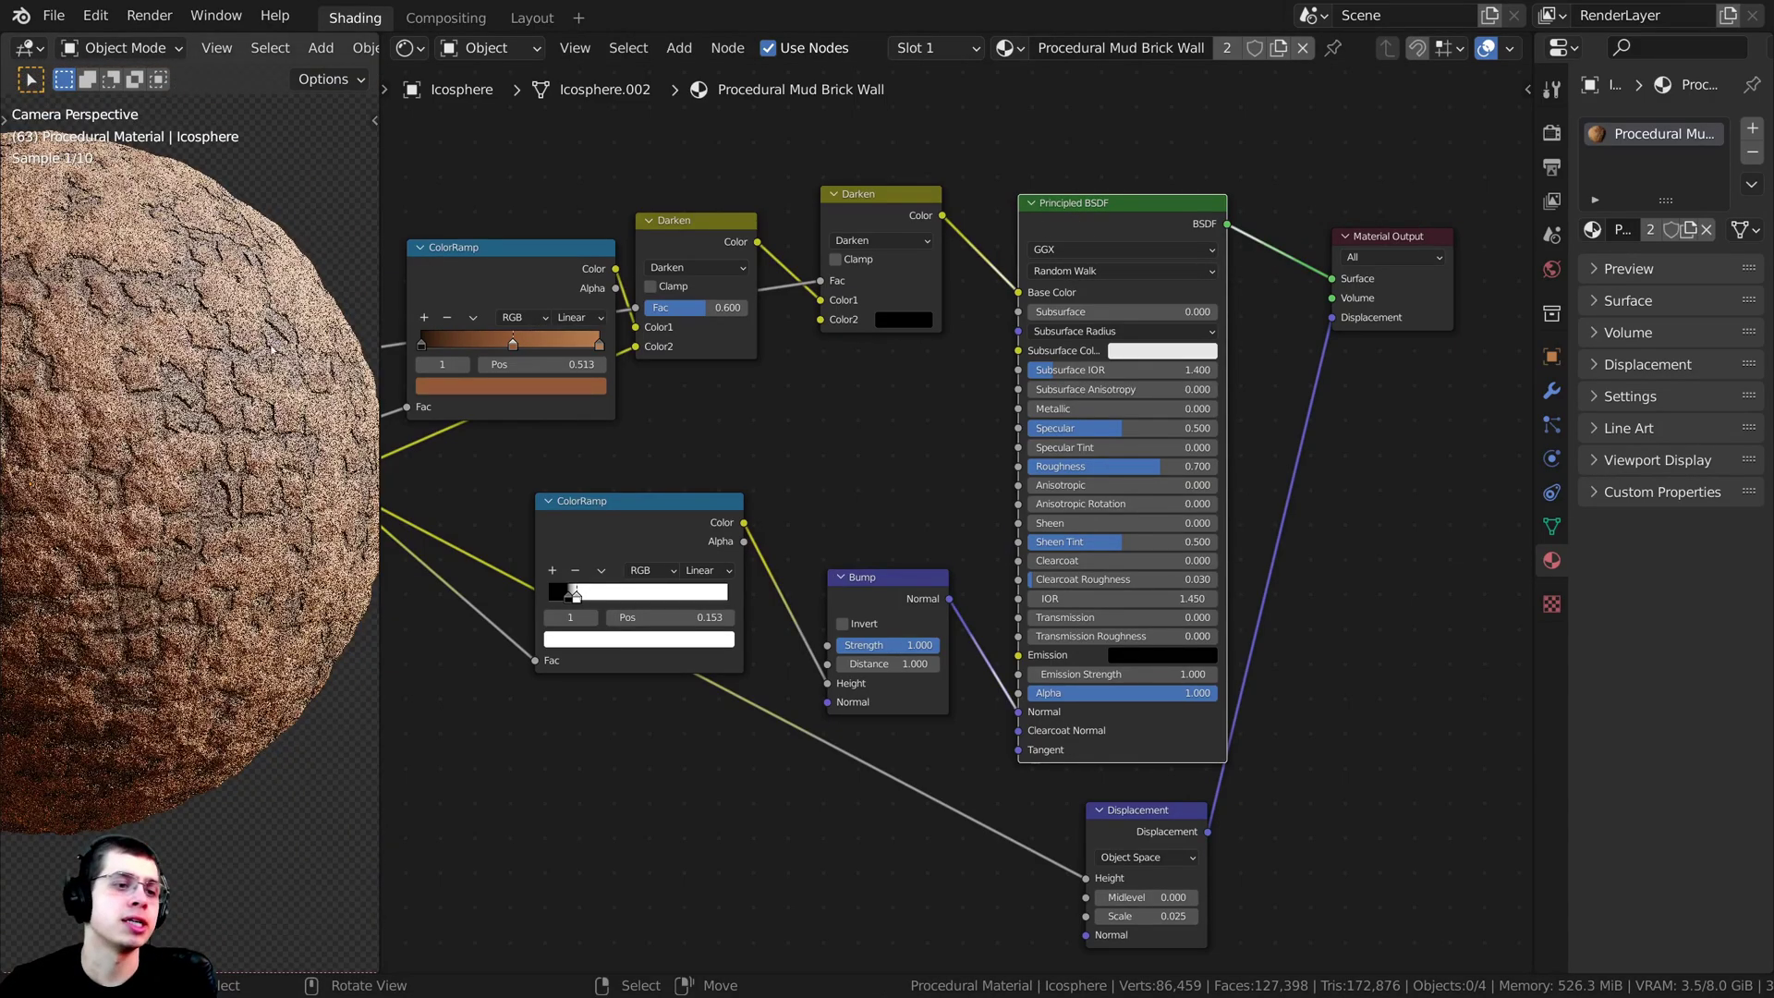
{"action": "scroll", "coordinate": [83, 478], "scroll_direction": "down", "scroll_amount": 3}
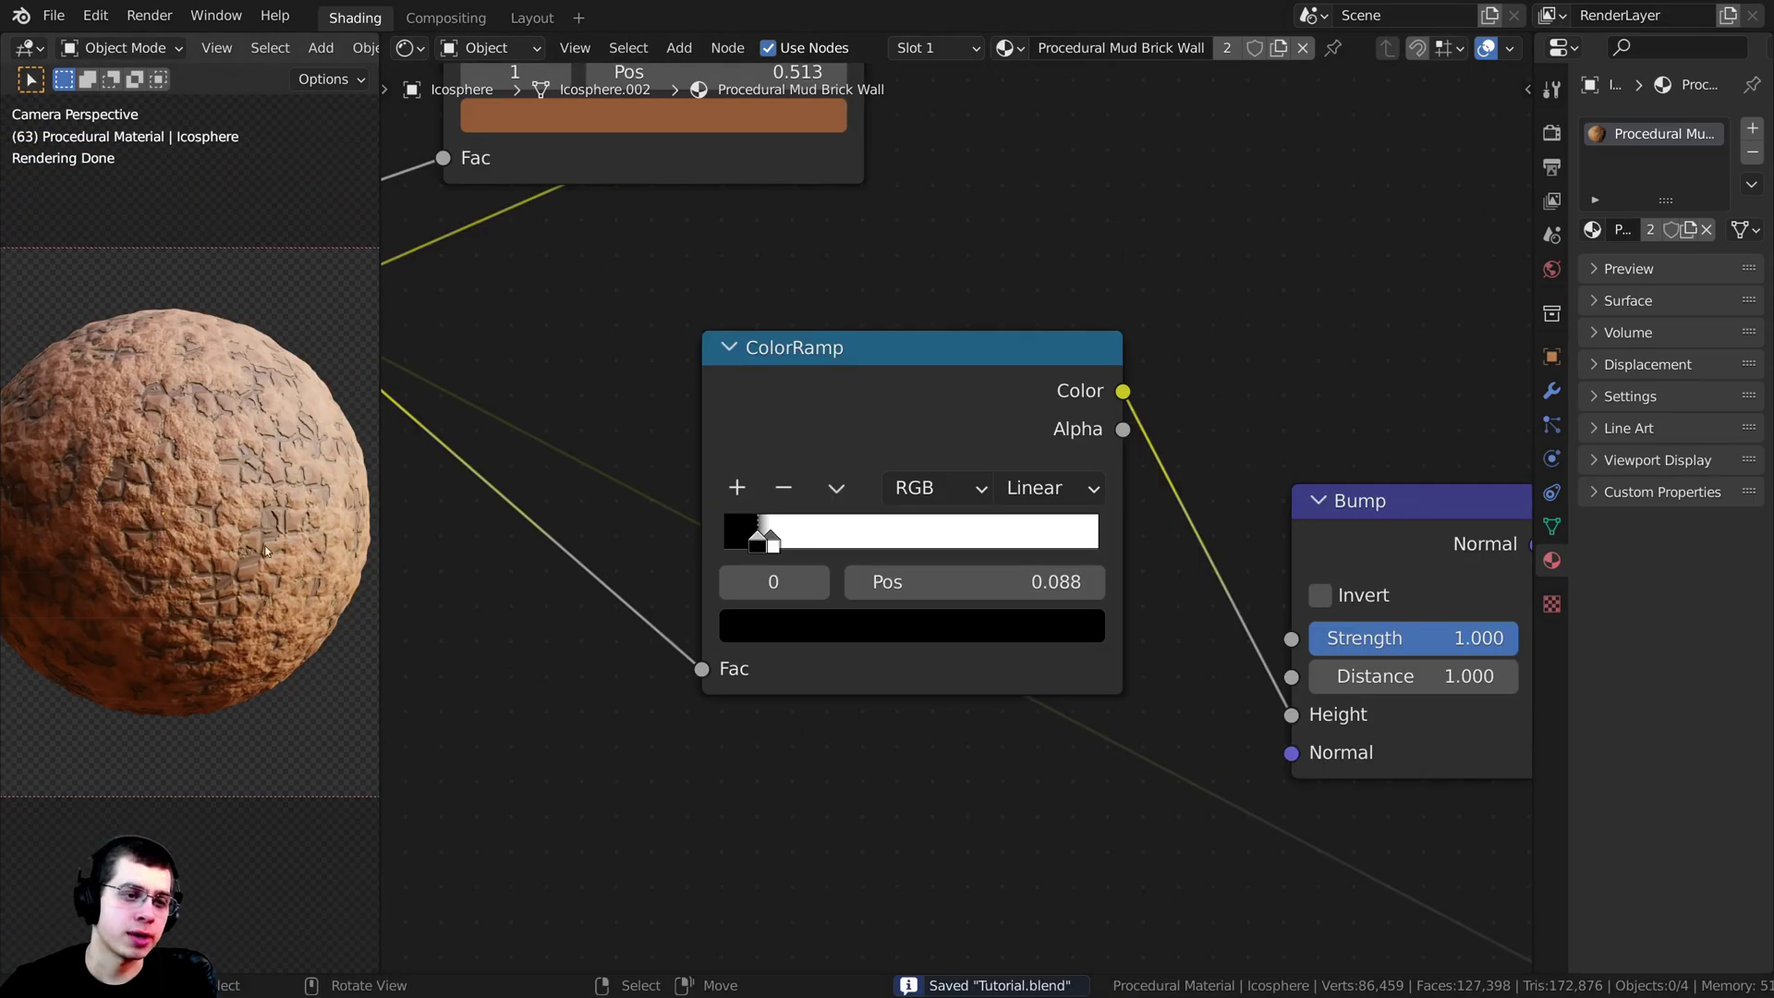
{"action": "scroll", "coordinate": [864, 469], "scroll_direction": "down", "scroll_amount": 2}
Step: Nudge the ColorRamp and Bump nodes into a tidier arrangement
{"action": "left_click_drag", "start_coordinate": [891, 443], "coordinate": [903, 452]}
{"action": "scroll", "coordinate": [1007, 545], "scroll_direction": "down", "scroll_amount": 7}
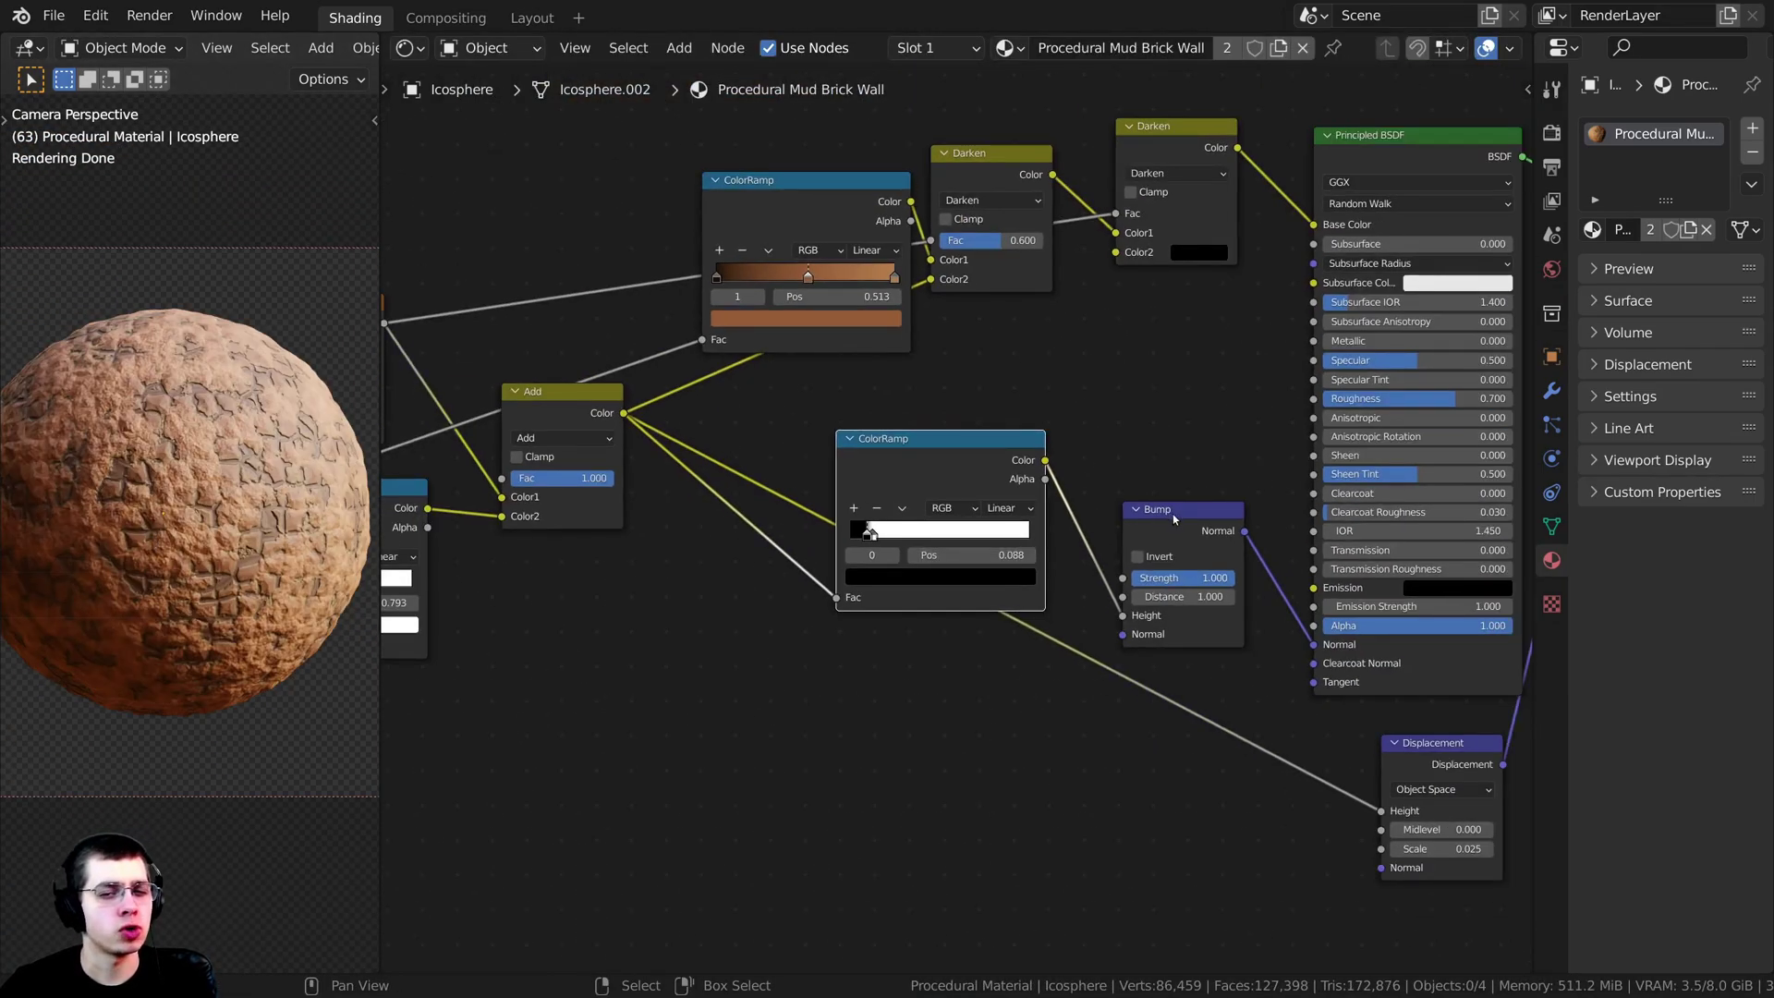
{"action": "left_click_drag", "start_coordinate": [1174, 520], "coordinate": [1181, 521]}
{"action": "scroll", "coordinate": [716, 561], "scroll_direction": "up", "scroll_amount": 1}
Step: Duplicate the Bump node below the ColorRamp and connect the copy's Normal output to the original Bump's Normal input
{"action": "middle_click_drag", "start_coordinate": [782, 529], "coordinate": [1014, 404]}
{"action": "scroll", "coordinate": [1015, 404], "scroll_direction": "down", "scroll_amount": 3}
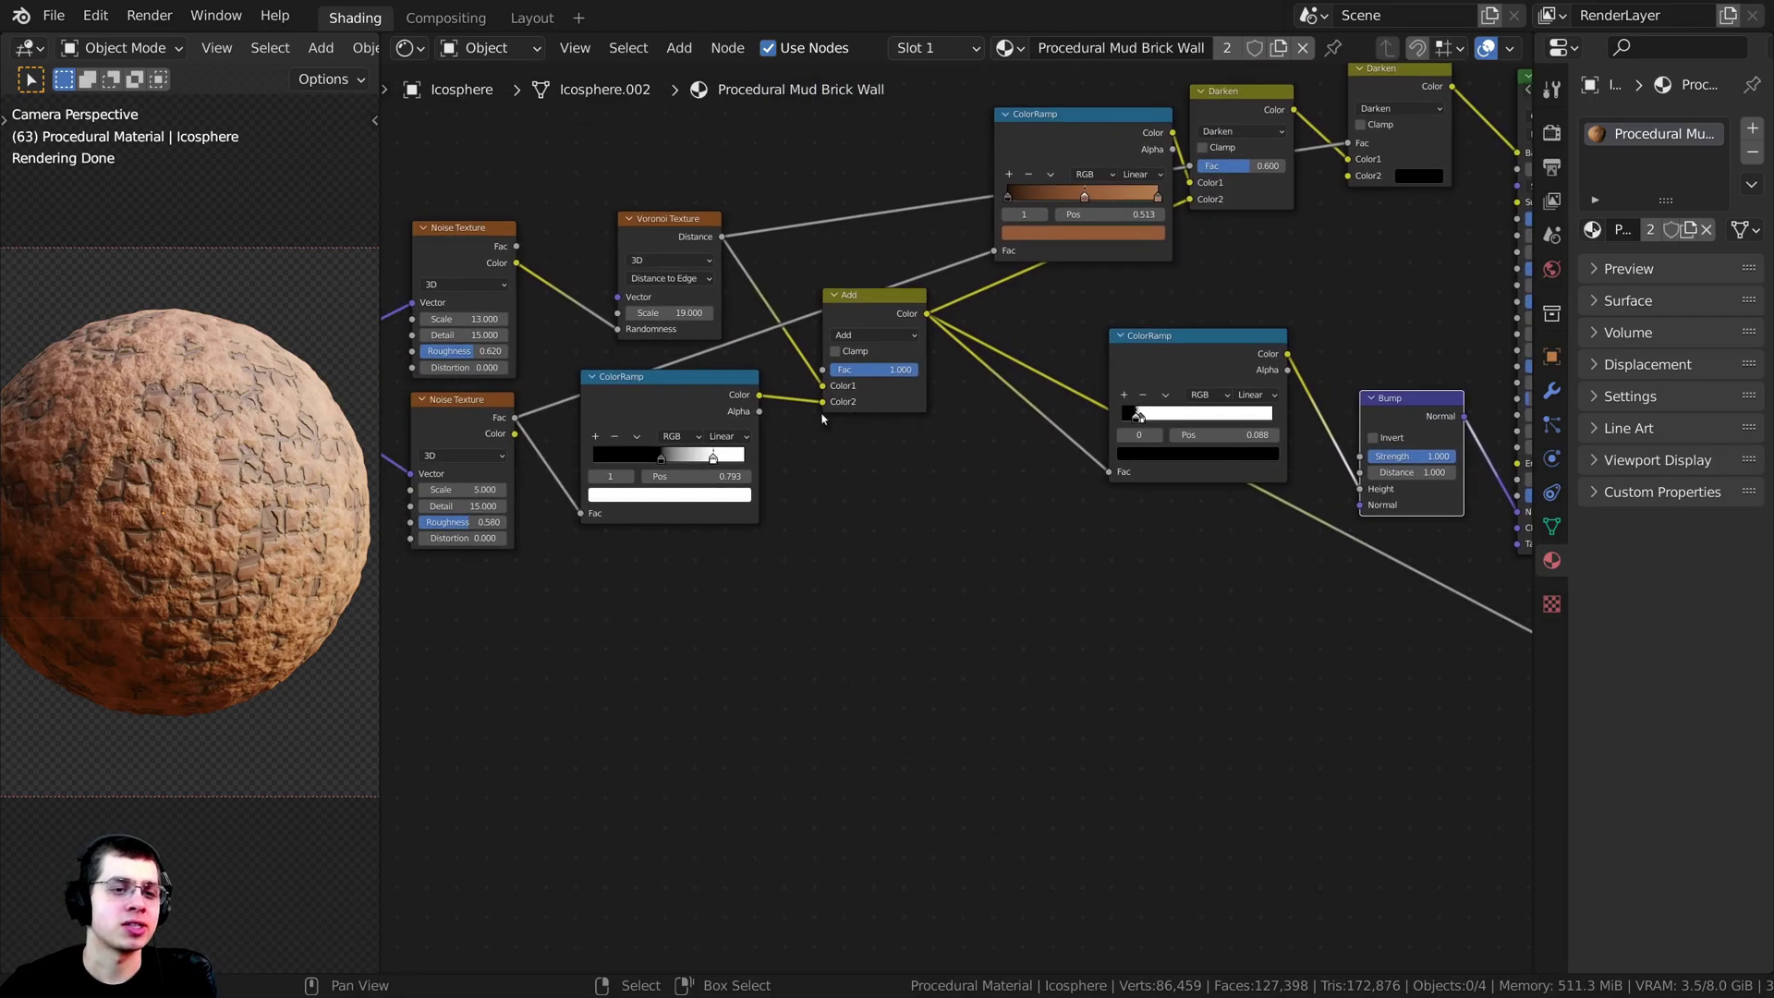
{"action": "left_click_drag", "start_coordinate": [450, 410], "coordinate": [445, 421]}
{"action": "middle_click_drag", "start_coordinate": [792, 447], "coordinate": [602, 431]}
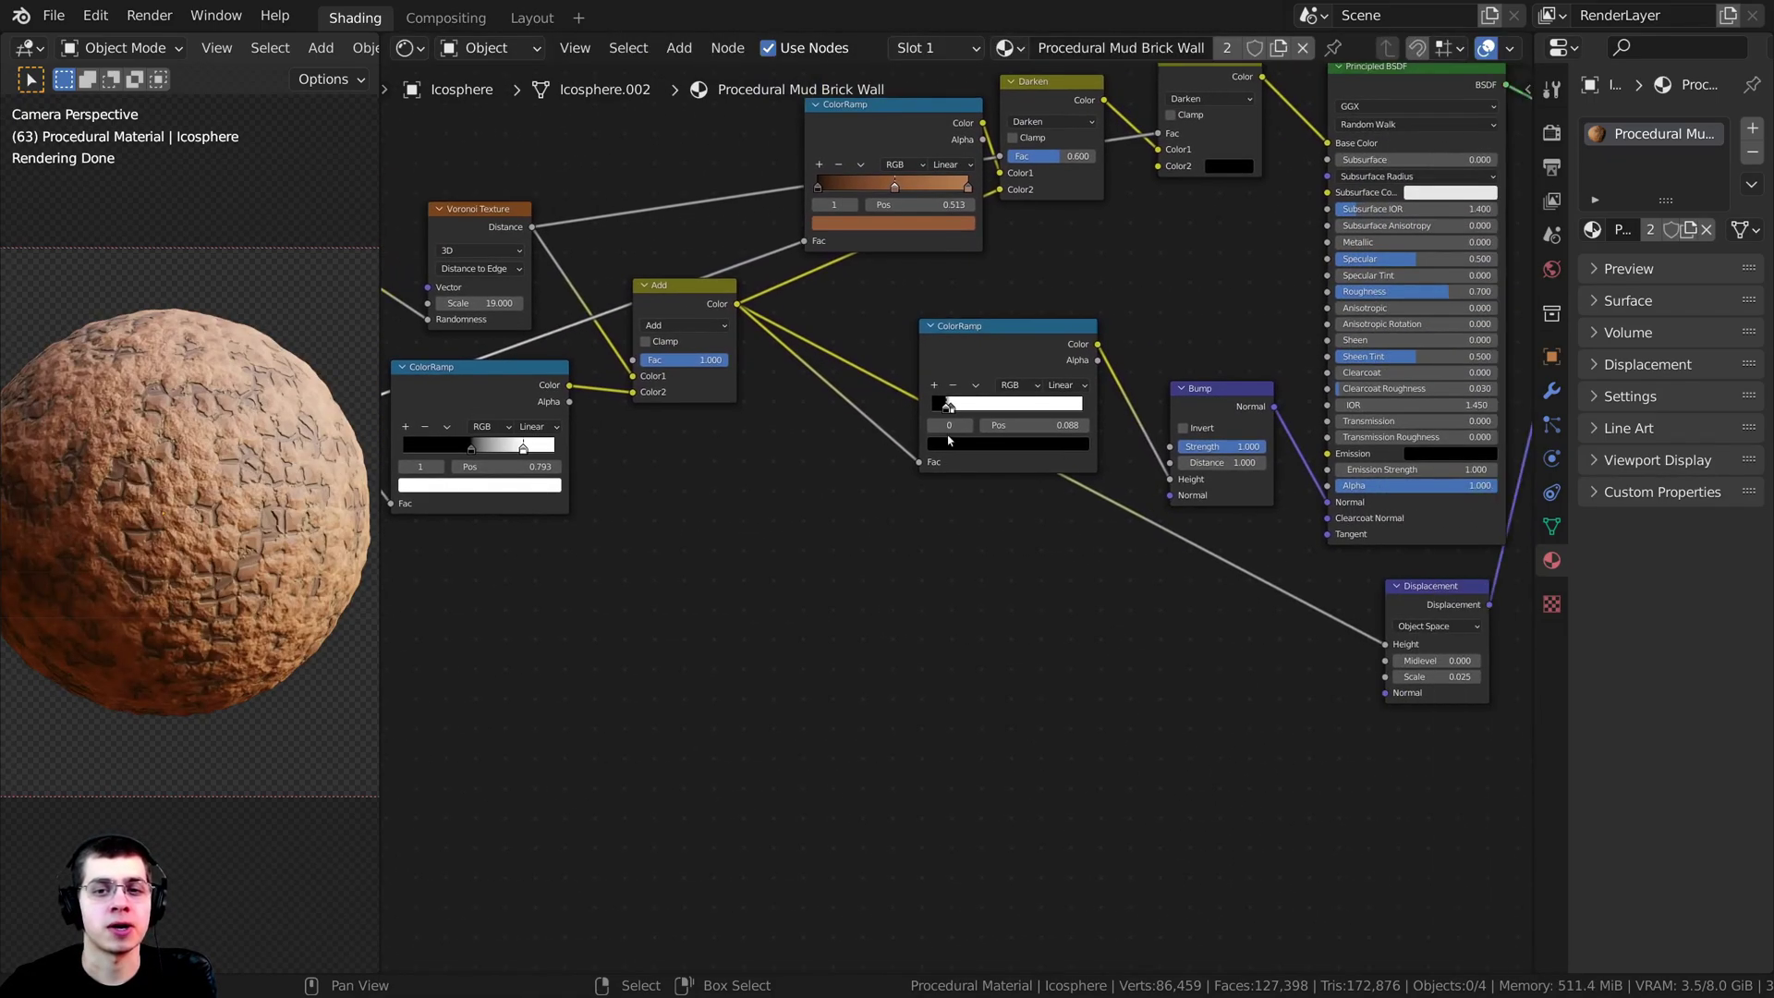
{"action": "scroll", "coordinate": [924, 499], "scroll_direction": "up", "scroll_amount": 6}
{"action": "left_click", "coordinate": [1421, 275]}
{"action": "scroll", "coordinate": [1441, 263], "scroll_direction": "down", "scroll_amount": 1}
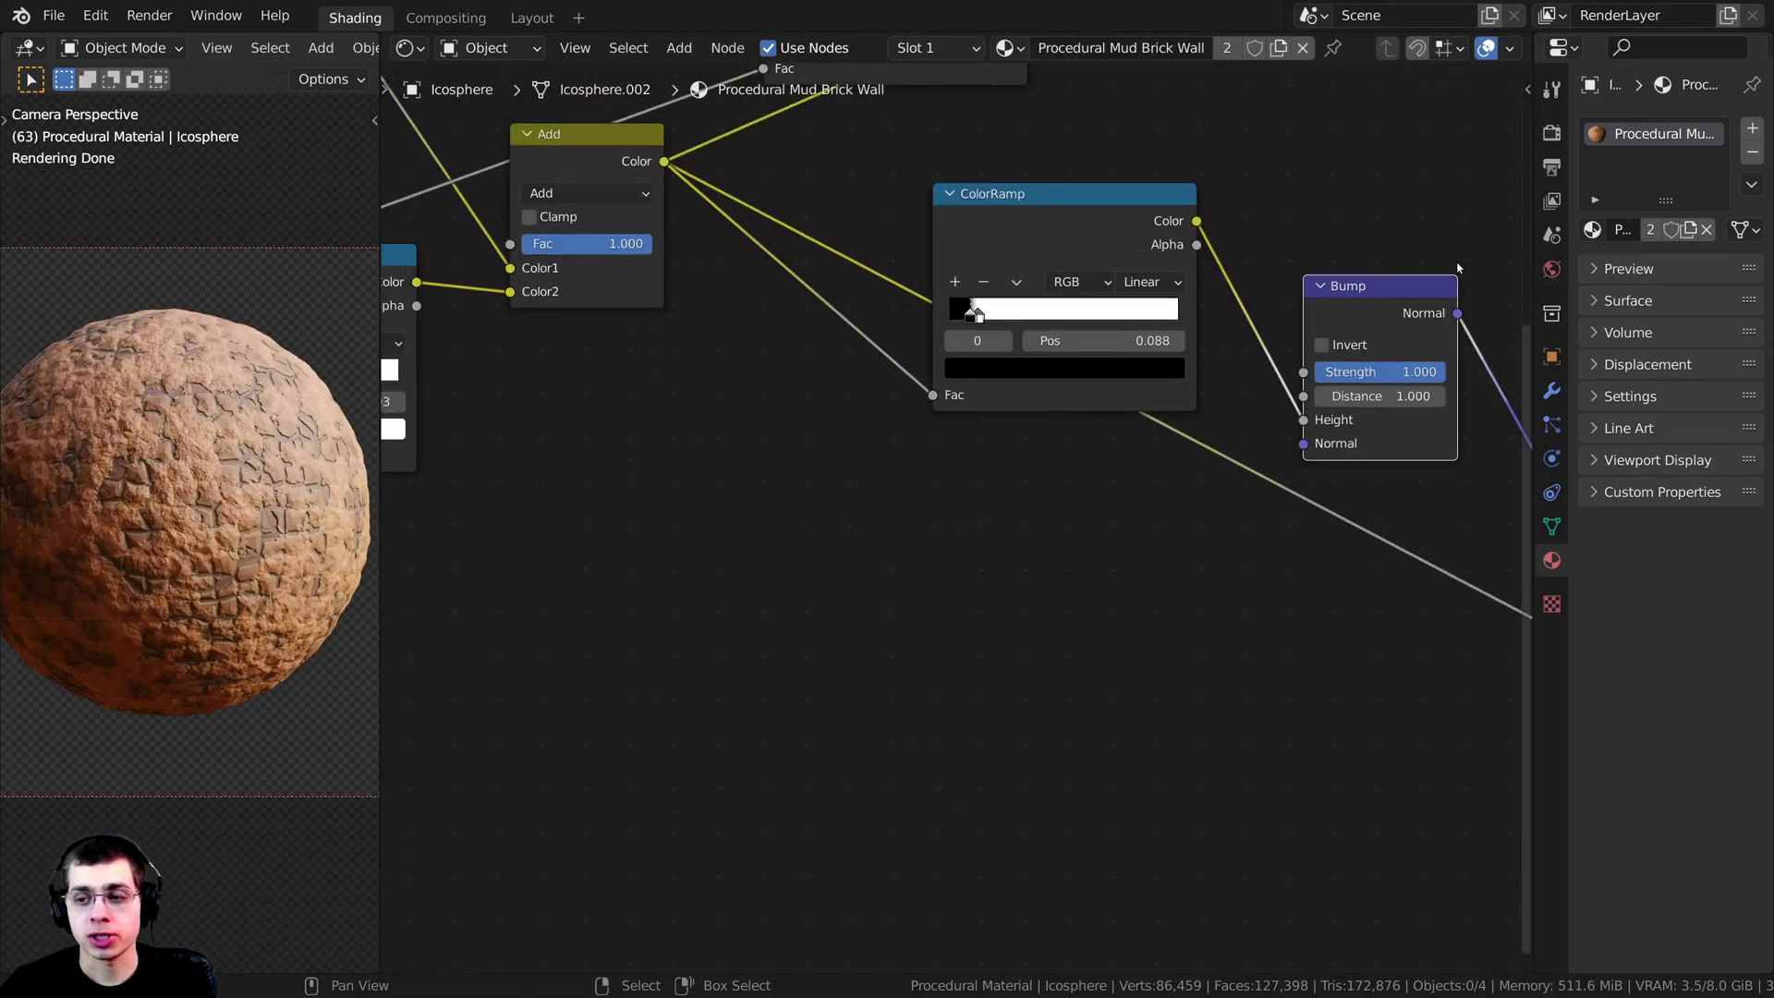
{"action": "key", "text": "shift+d"}
{"action": "left_click", "coordinate": [861, 479]}
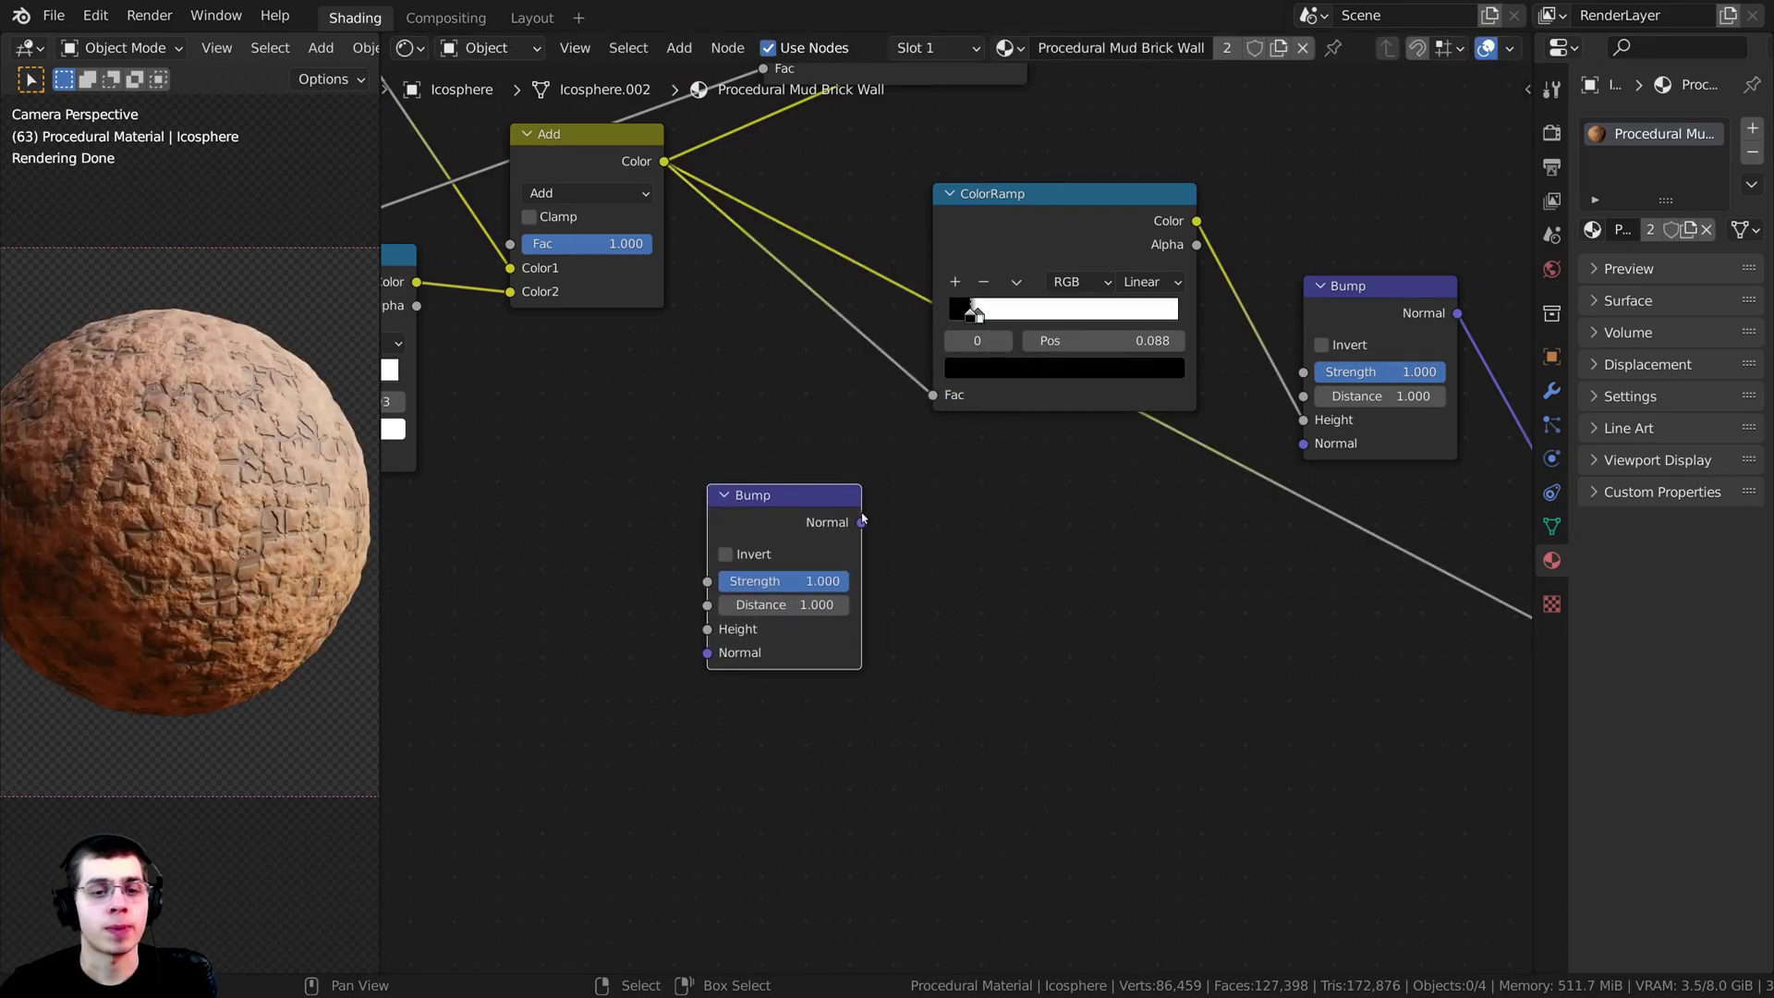
{"action": "left_click_drag", "start_coordinate": [862, 523], "coordinate": [1303, 444]}
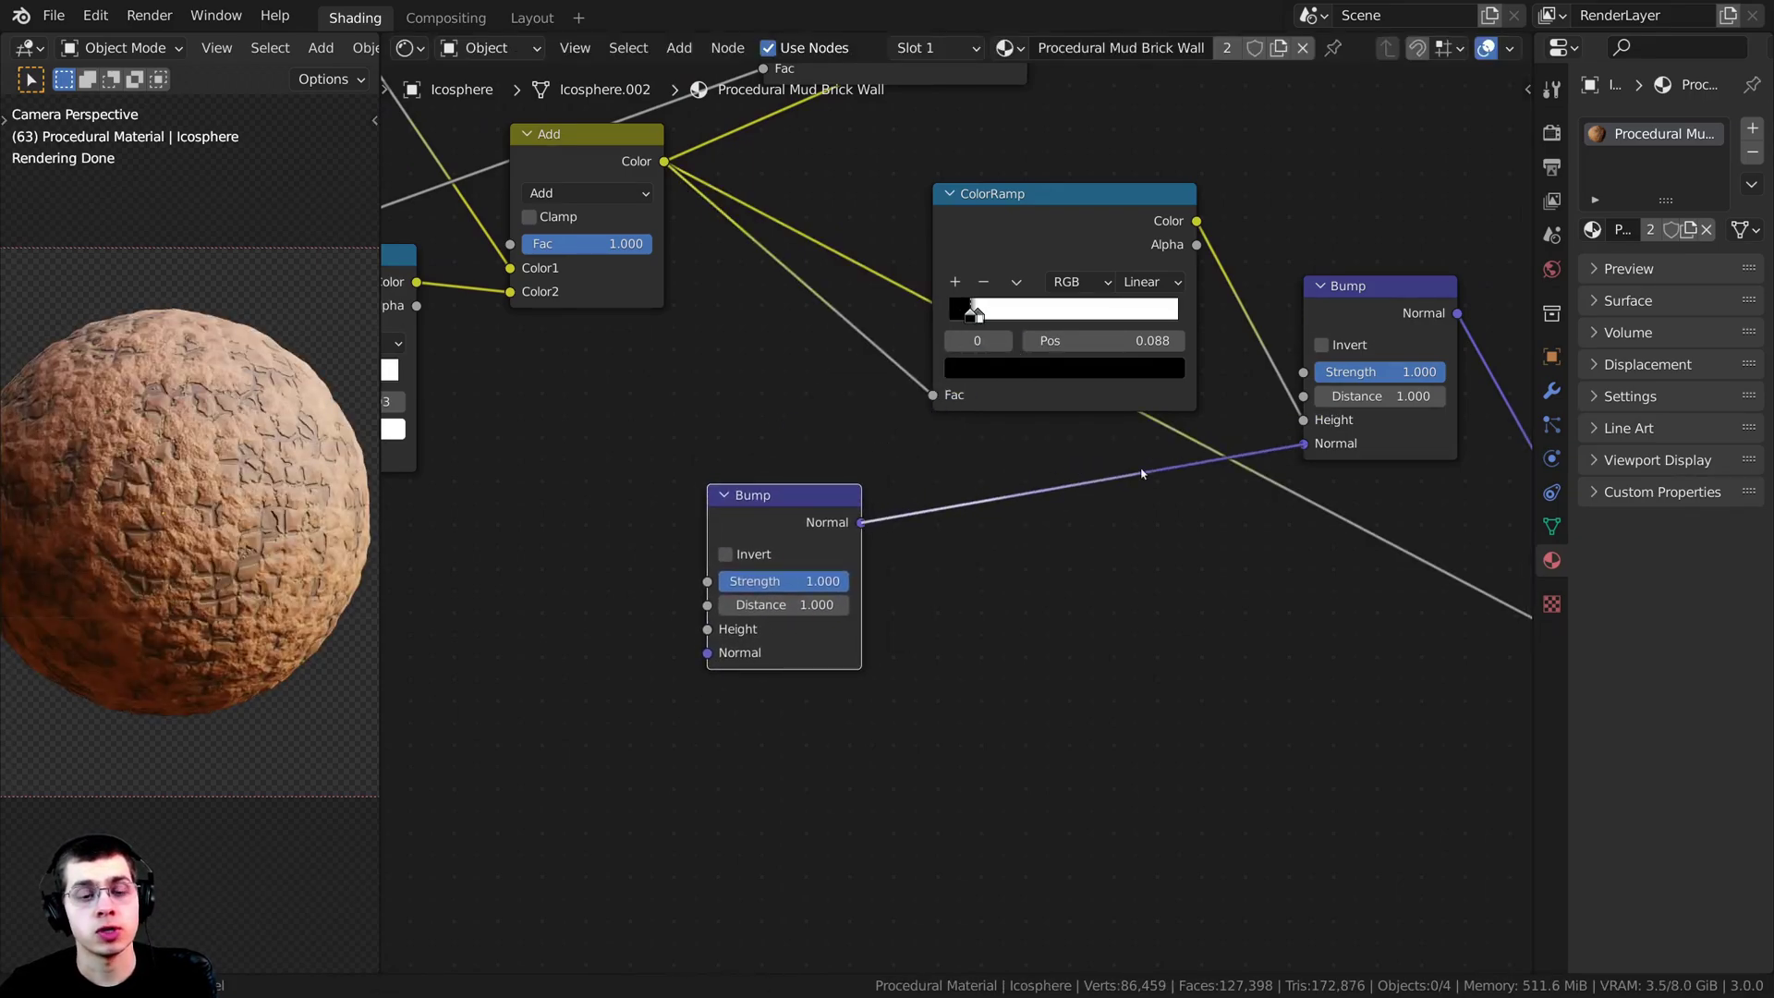
Step: Connect the Fac output of the scale 5 Noise Texture to the duplicated Bump node's Height input
{"action": "middle_click_drag", "start_coordinate": [632, 598], "coordinate": [994, 543]}
{"action": "left_click_drag", "start_coordinate": [1069, 574], "coordinate": [968, 504]}
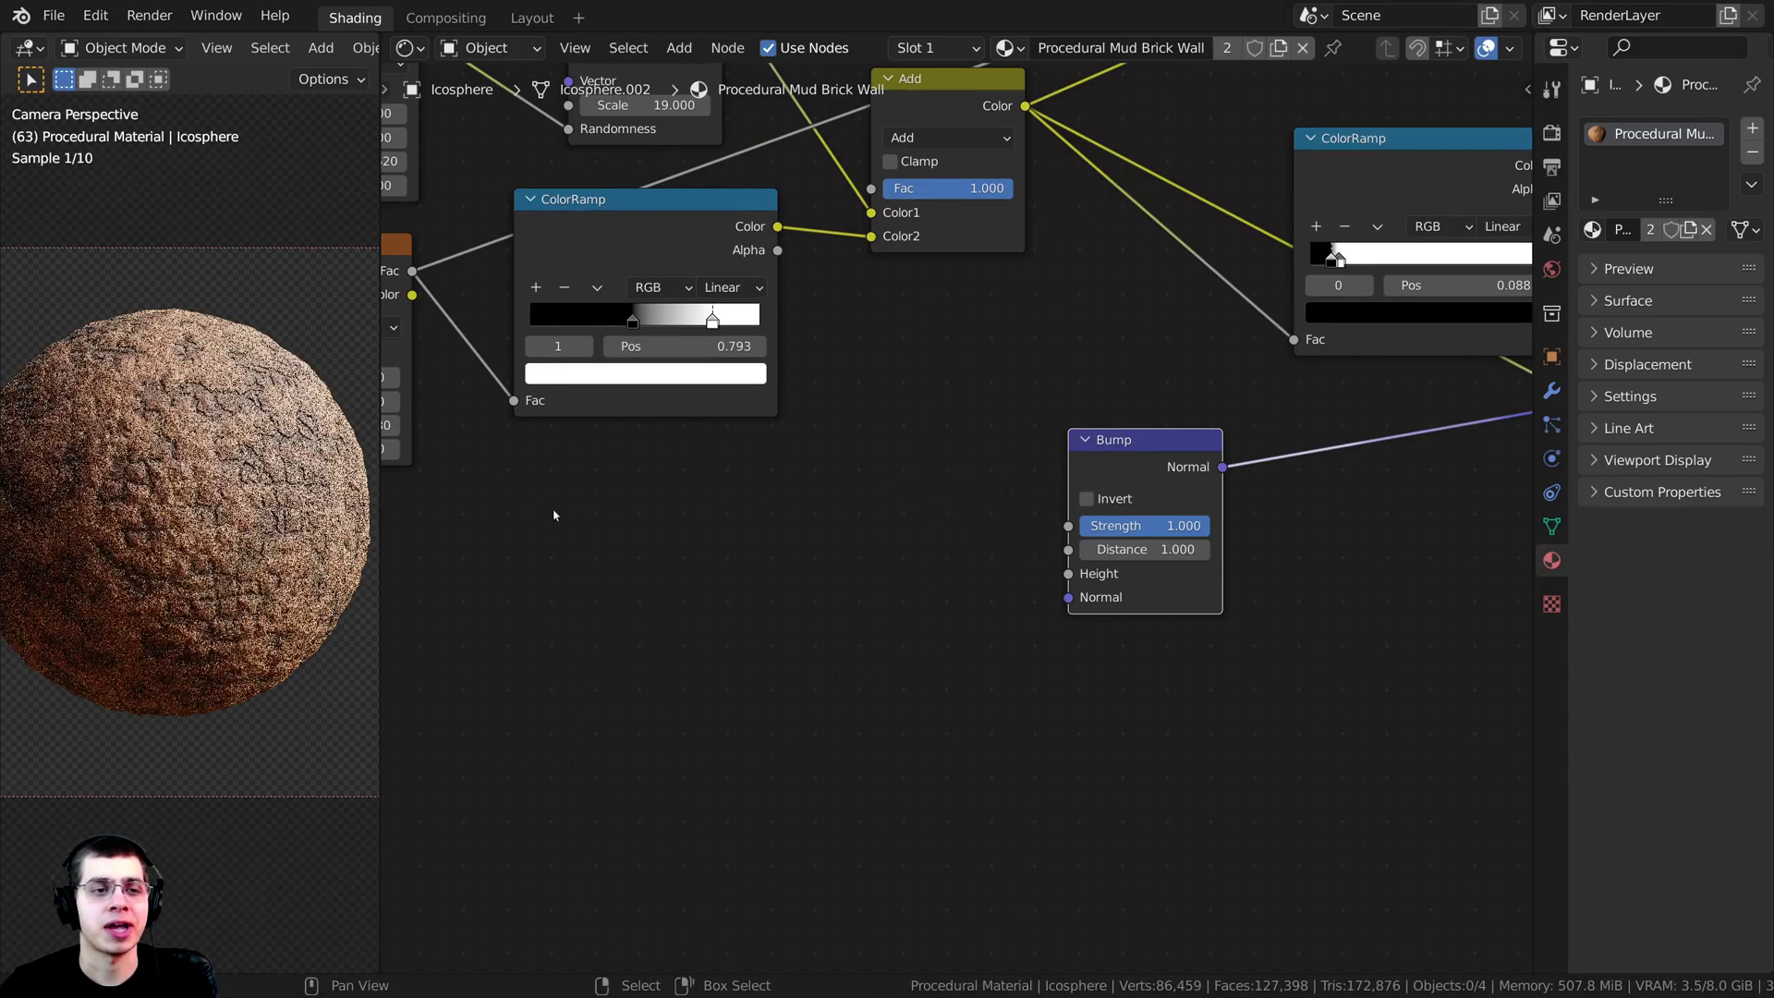
{"action": "middle_click_drag", "start_coordinate": [554, 516], "coordinate": [738, 524]}
{"action": "scroll", "coordinate": [737, 524], "scroll_direction": "down", "scroll_amount": 2}
{"action": "left_click_drag", "start_coordinate": [614, 315], "coordinate": [1181, 571]}
{"action": "scroll", "coordinate": [307, 582], "scroll_direction": "up", "scroll_amount": 3}
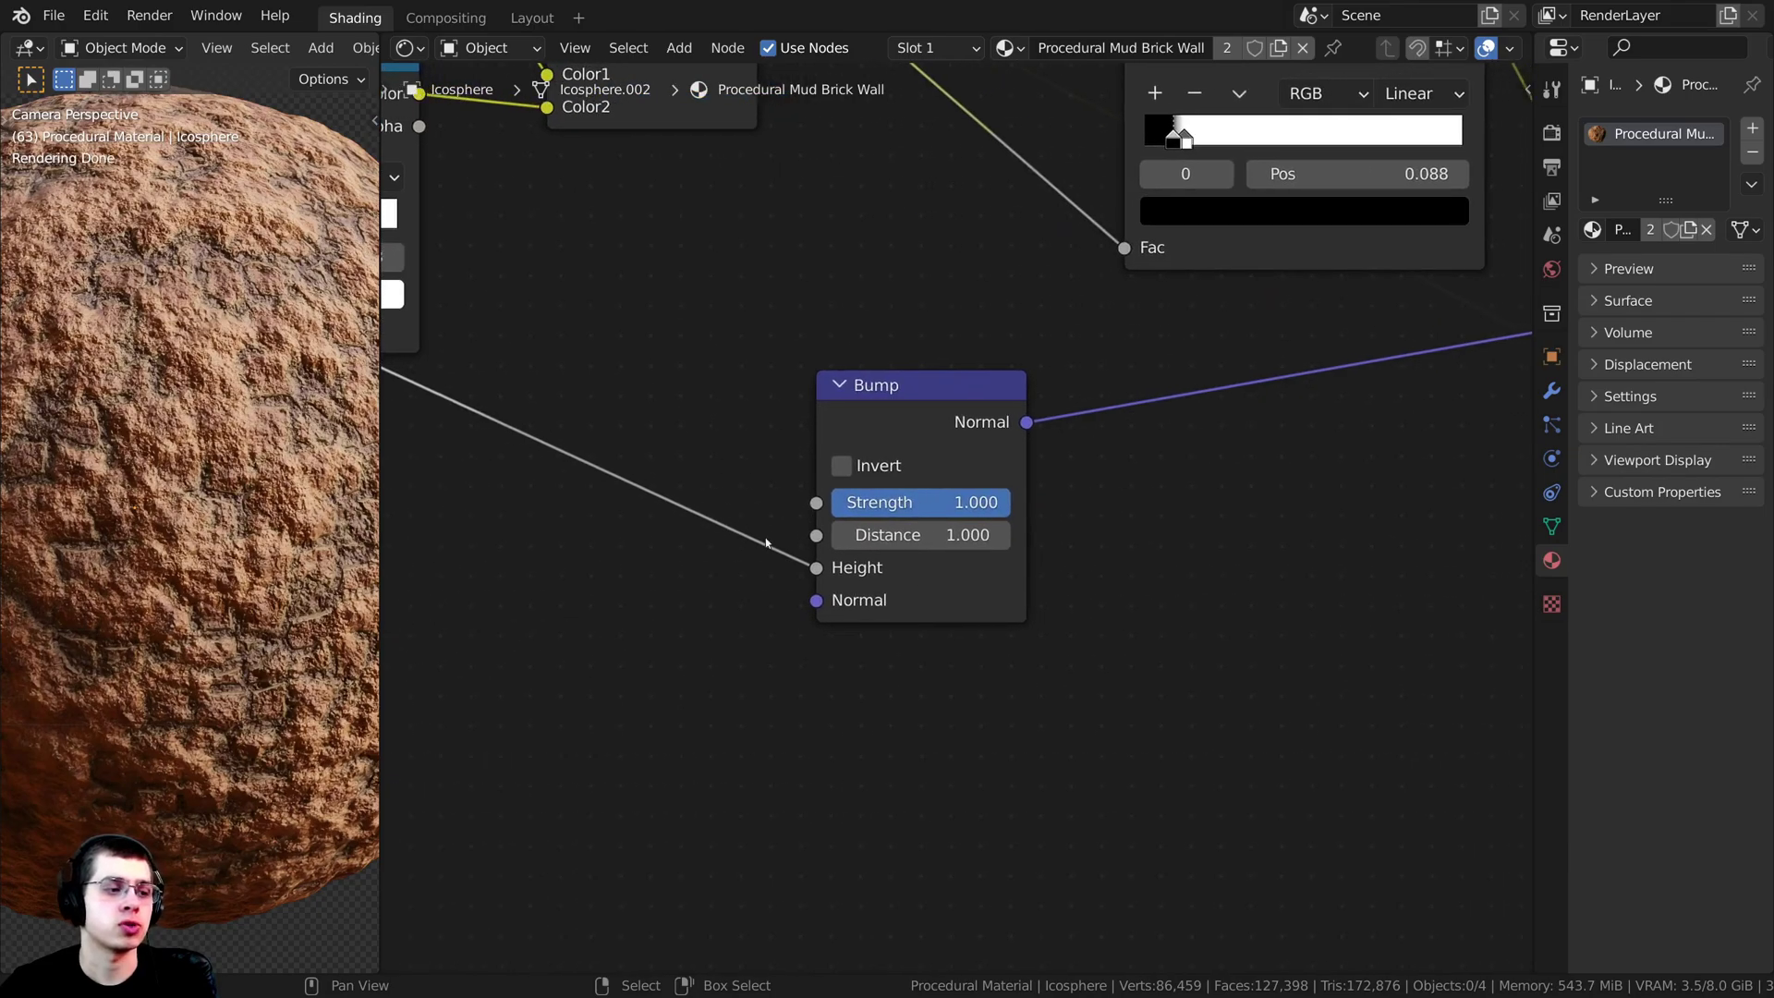
{"action": "scroll", "coordinate": [871, 467], "scroll_direction": "up", "scroll_amount": 3}
{"action": "scroll", "coordinate": [844, 499], "scroll_direction": "down", "scroll_amount": 2}
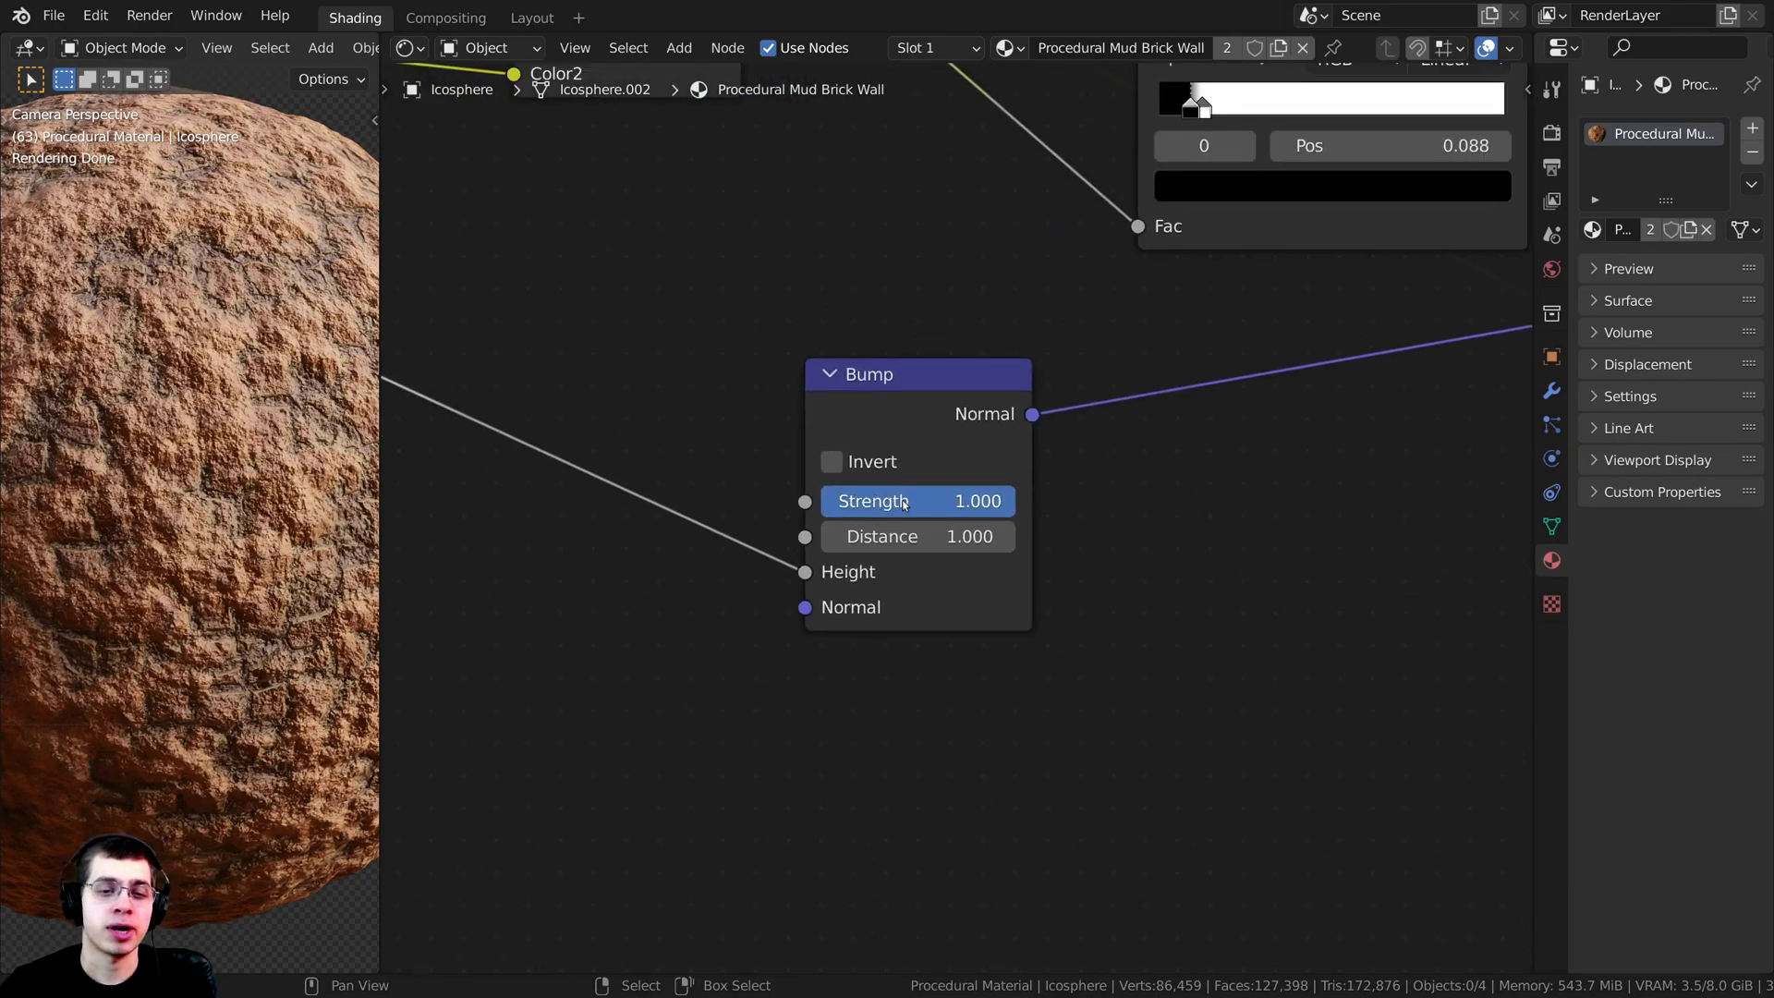
Step: Set the duplicated Bump node's Strength to 0.4 and check the whole sphere
{"action": "left_click", "coordinate": [912, 509]}
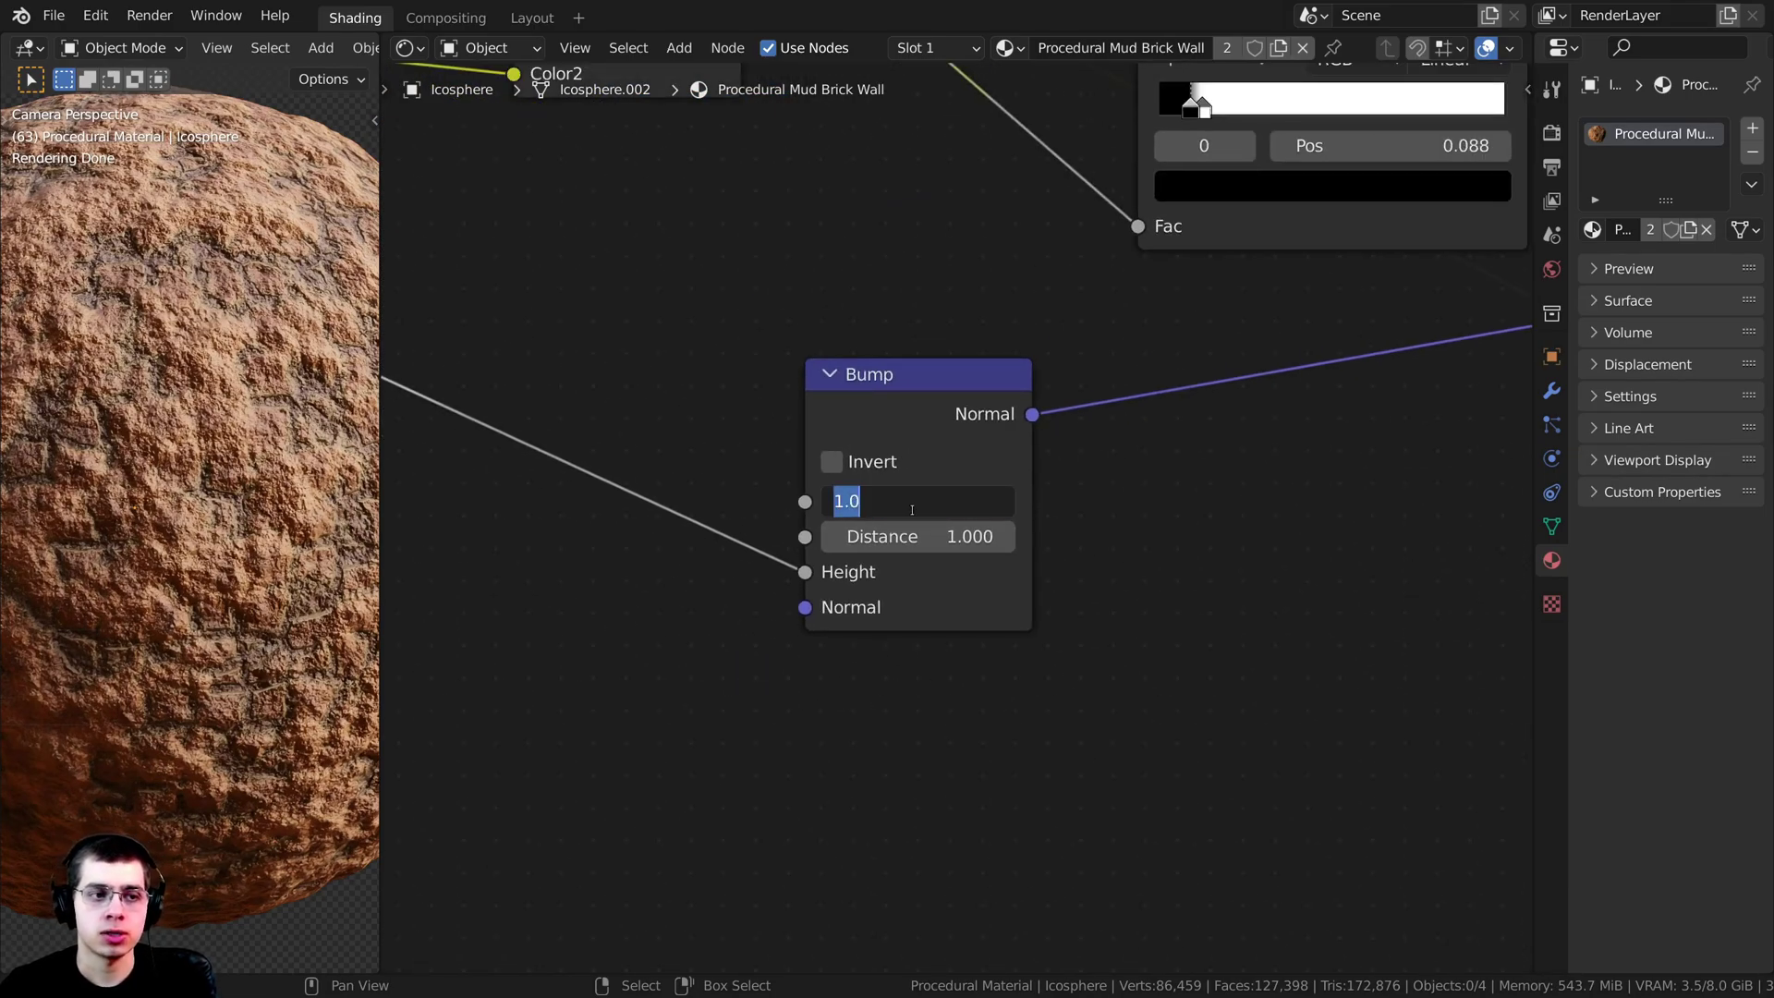
{"action": "type", "text": ".4"}
{"action": "key", "text": "Return"}
{"action": "scroll", "coordinate": [277, 462], "scroll_direction": "down", "scroll_amount": 4}
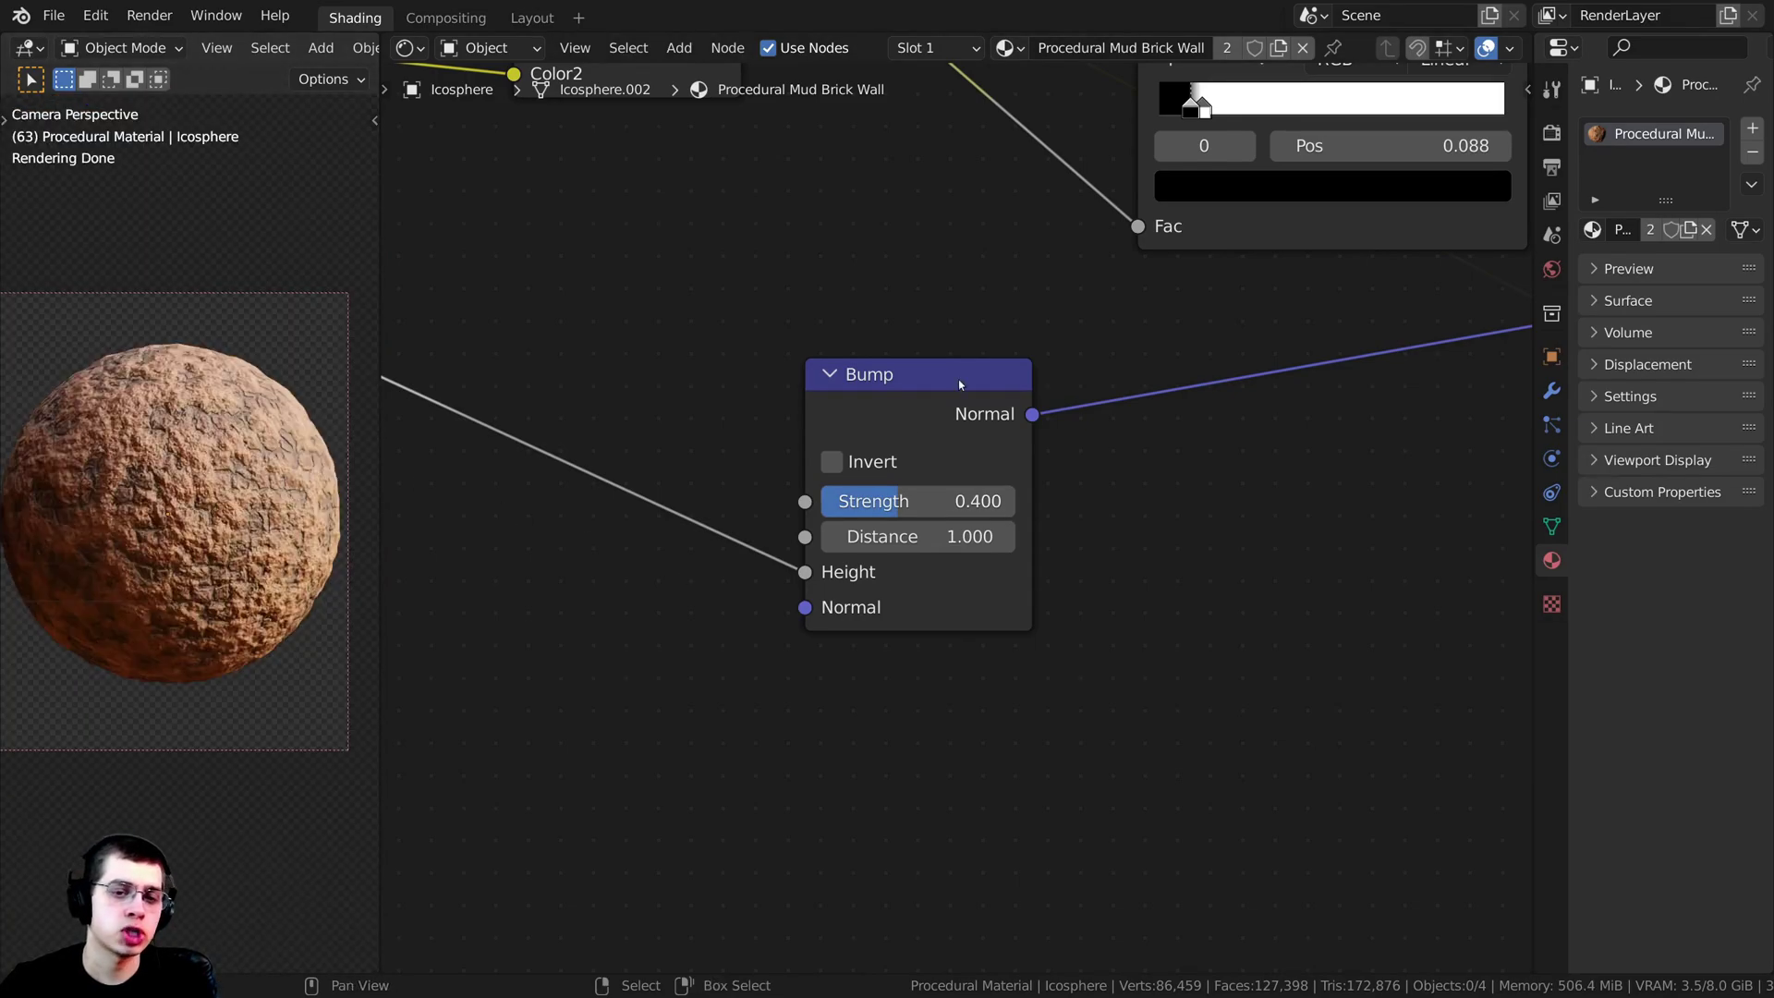
Step: Move the duplicated Bump node beneath the ColorRamp, beside the original Bump node
{"action": "left_click_drag", "start_coordinate": [959, 385], "coordinate": [1414, 313]}
{"action": "scroll", "coordinate": [1201, 370], "scroll_direction": "down", "scroll_amount": 8}
{"action": "middle_click_drag", "start_coordinate": [810, 392], "coordinate": [719, 459]}
{"action": "left_click", "coordinate": [878, 481]}
Step: Widen the 3D viewport to show both the cube and the sphere, and render the final image
{"action": "left_click_drag", "start_coordinate": [1037, 483], "coordinate": [1044, 490]}
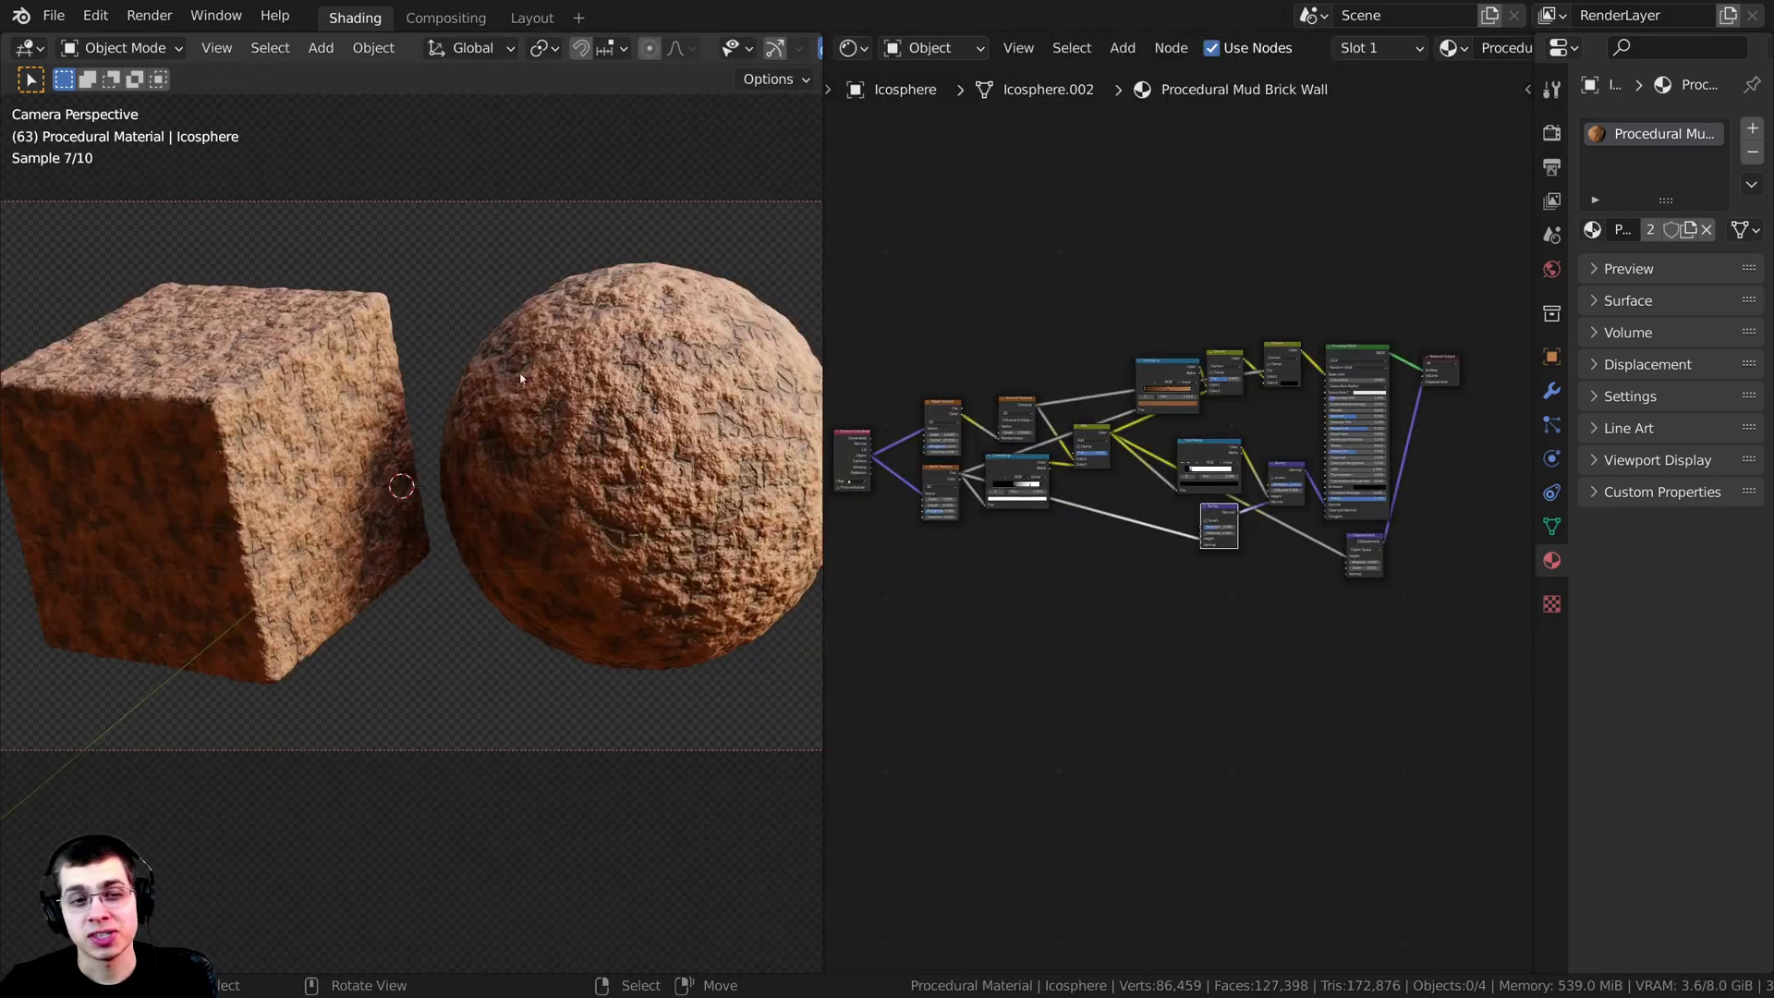
{"action": "middle_click_drag", "start_coordinate": [509, 479], "coordinate": [503, 480], "text": "shift"}
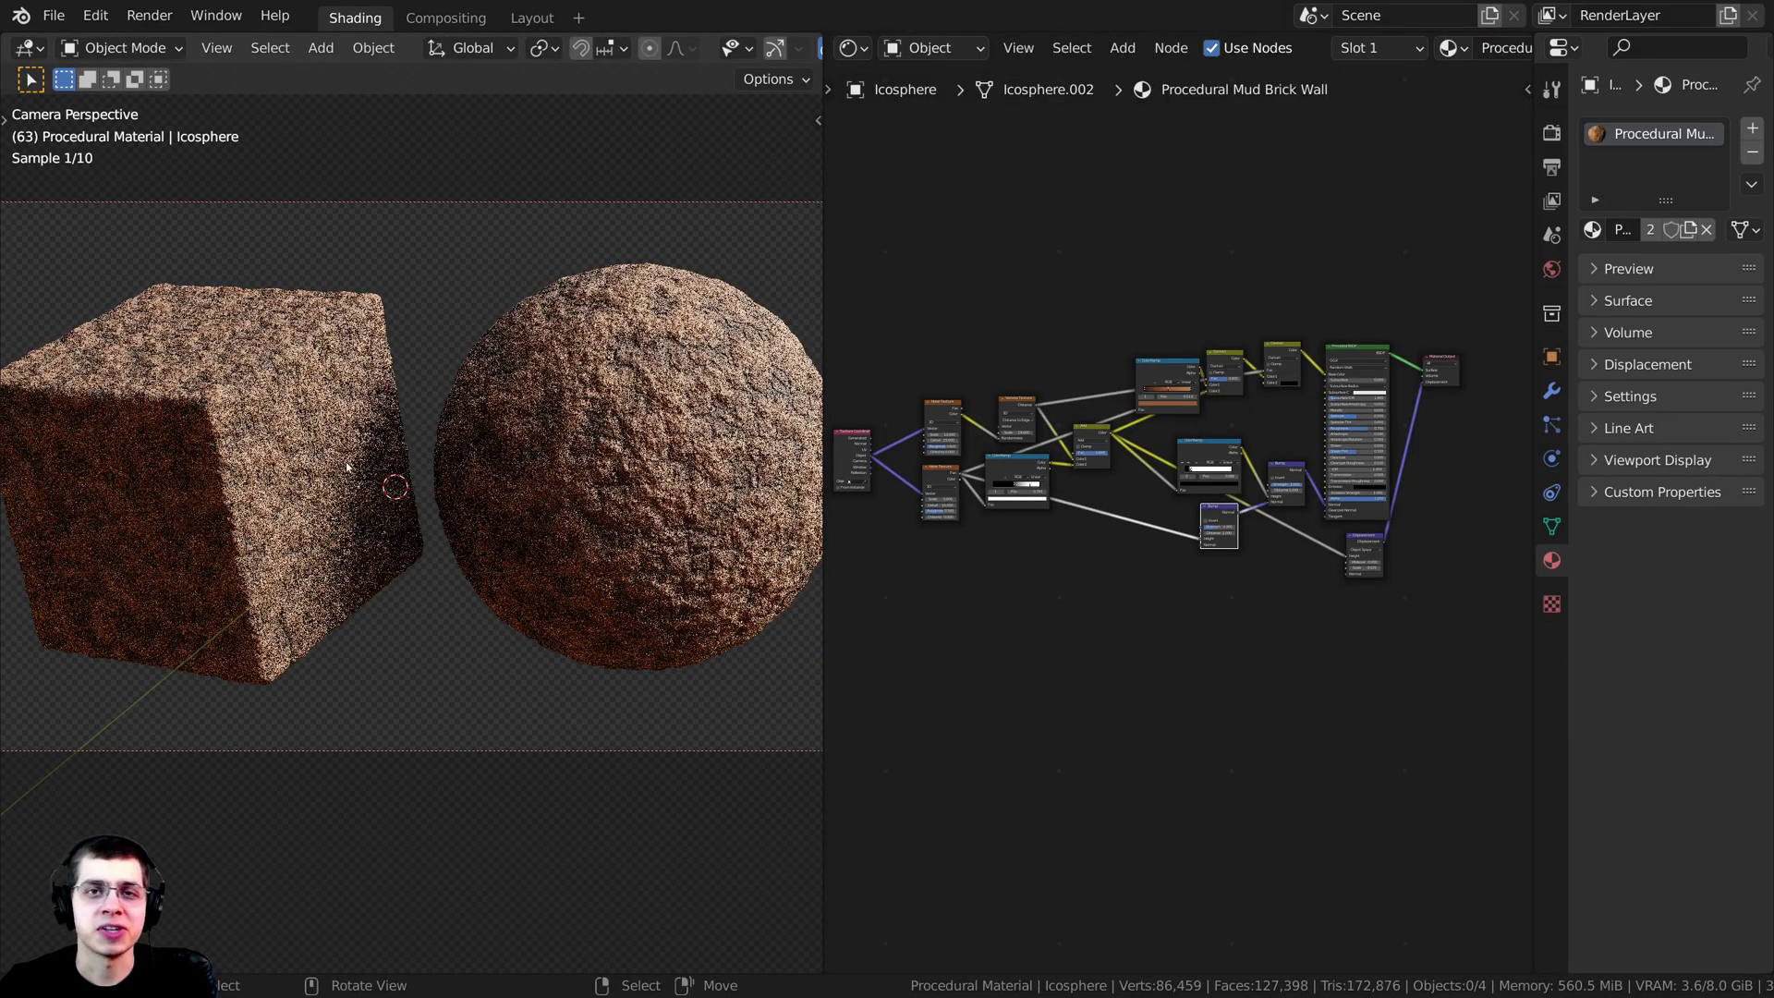
{"action": "key", "text": "F12"}
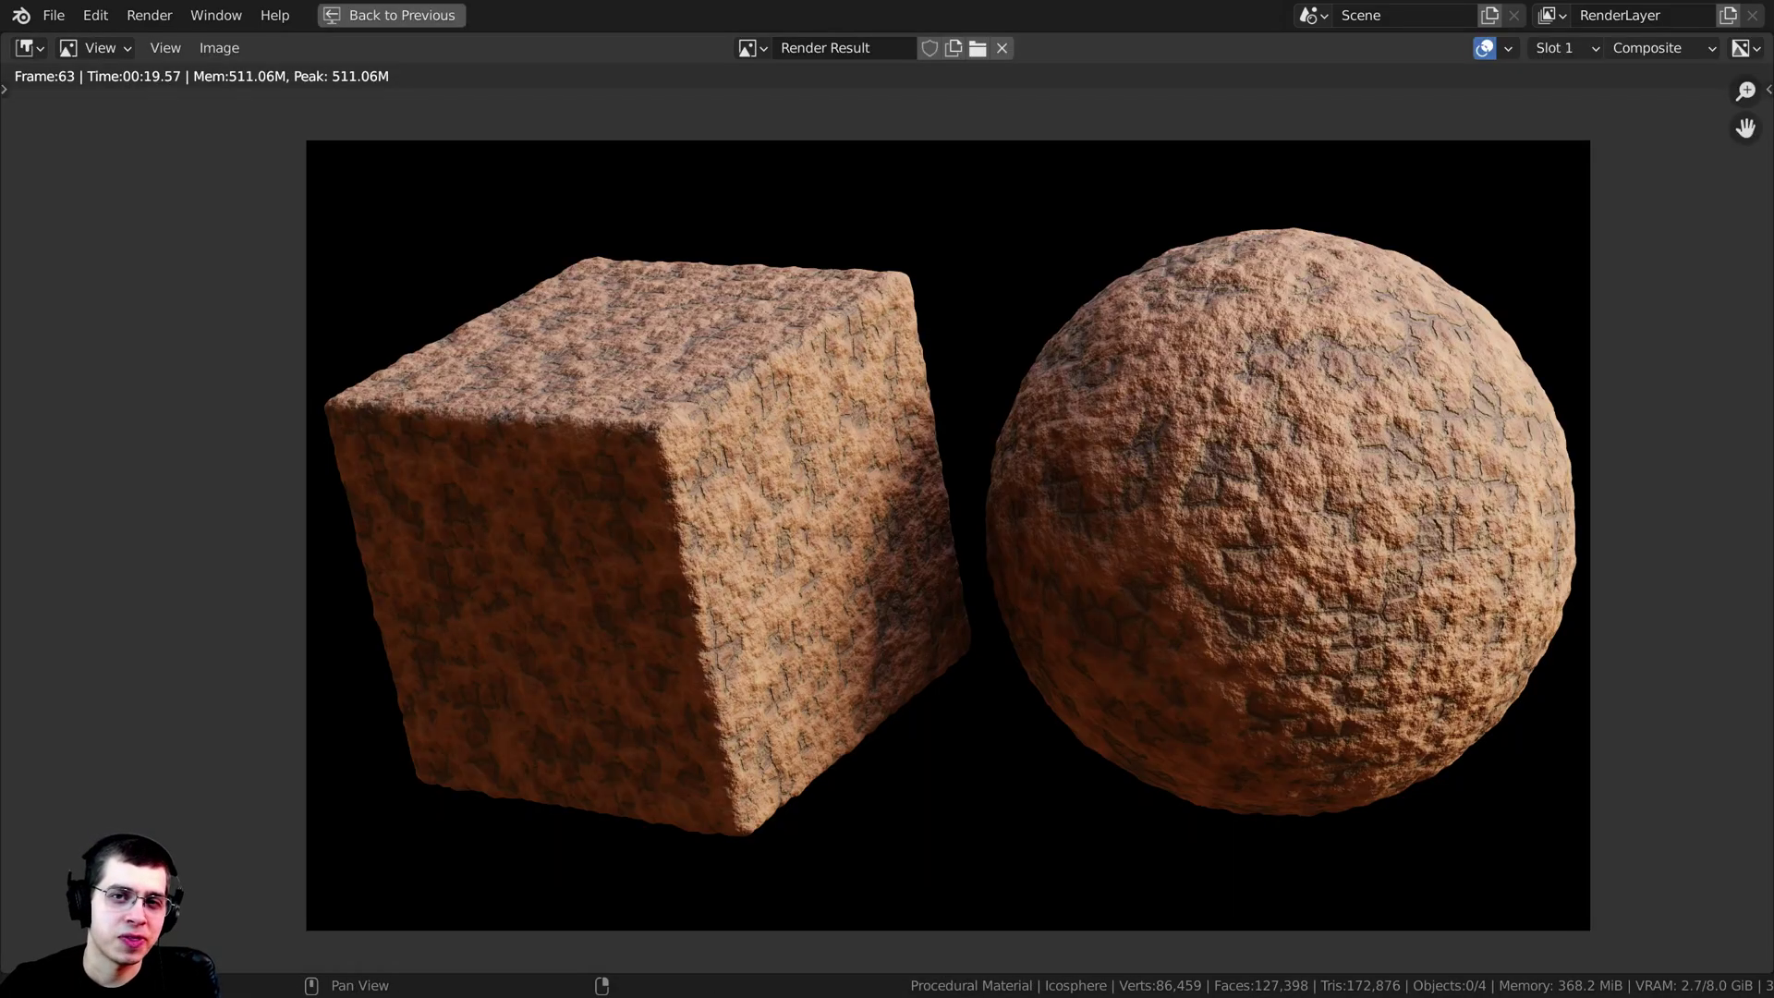